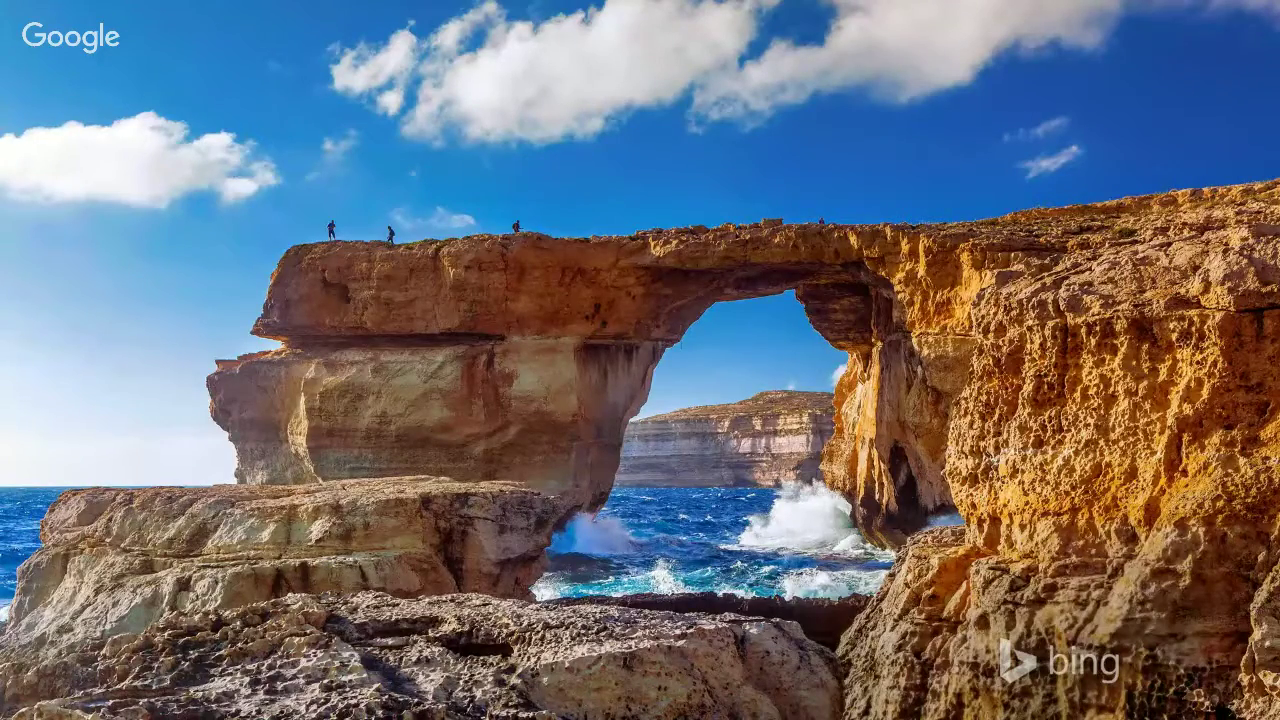
Move the SharePoint Project site's browser window onto the shared screen and maximize it.
left_click_drag(650, 16, 910, 18)
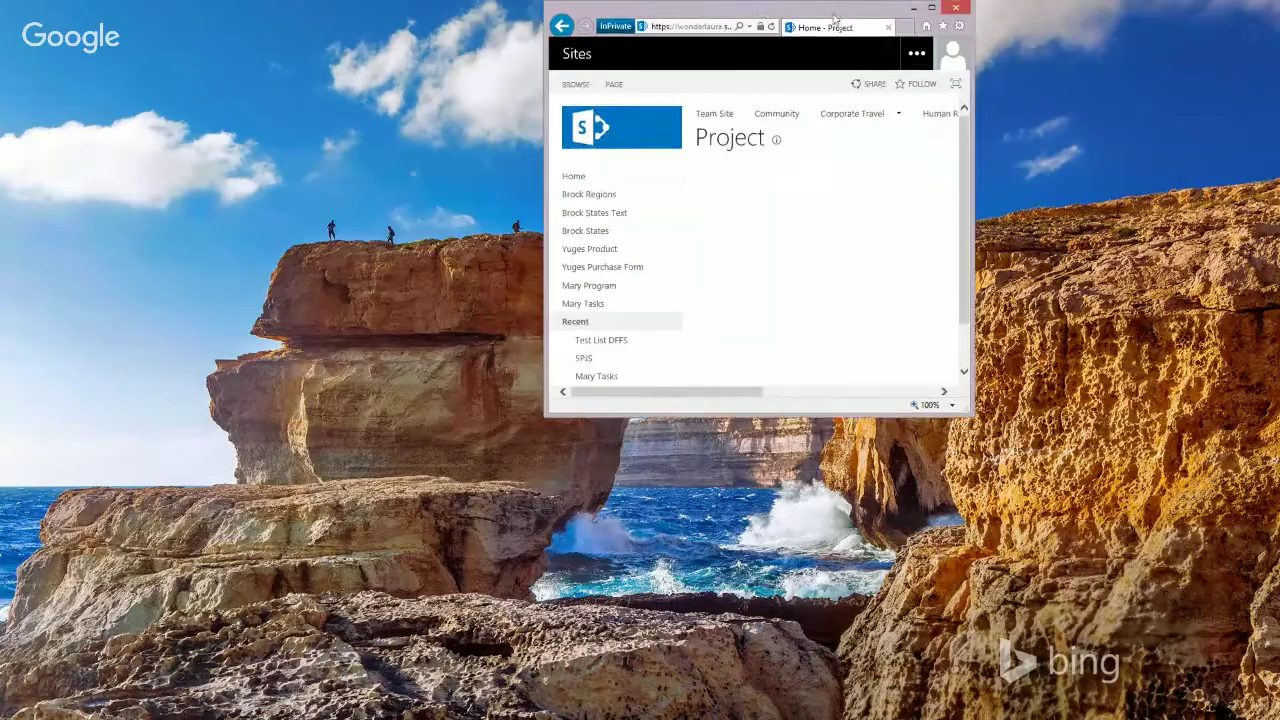
double_click(912, 20)
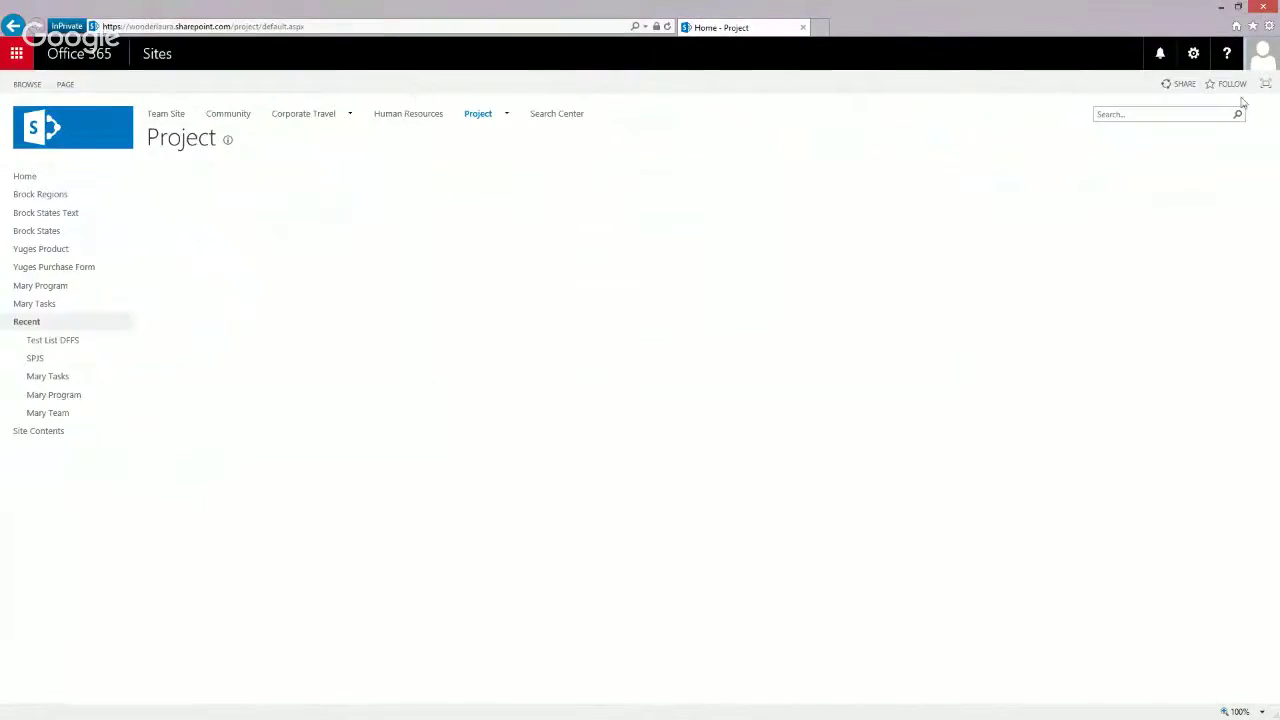
left_click(1222, 7)
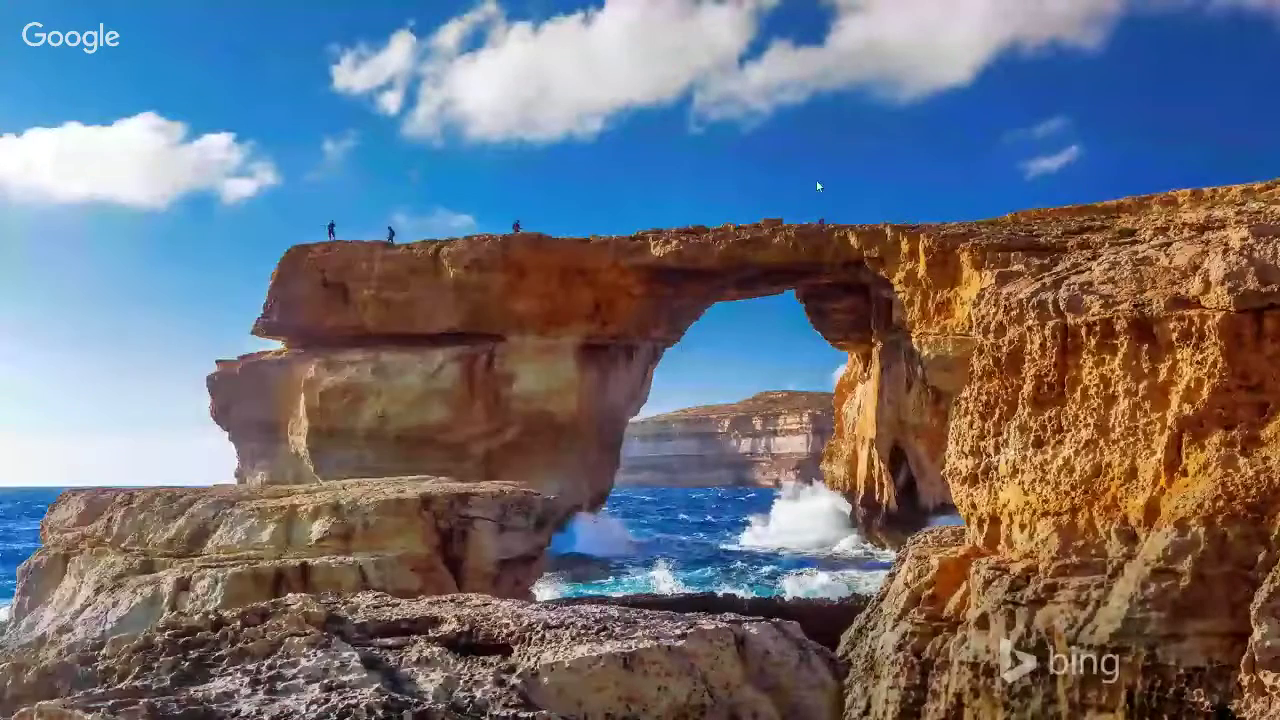
right_click(816, 179)
left_click(880, 340)
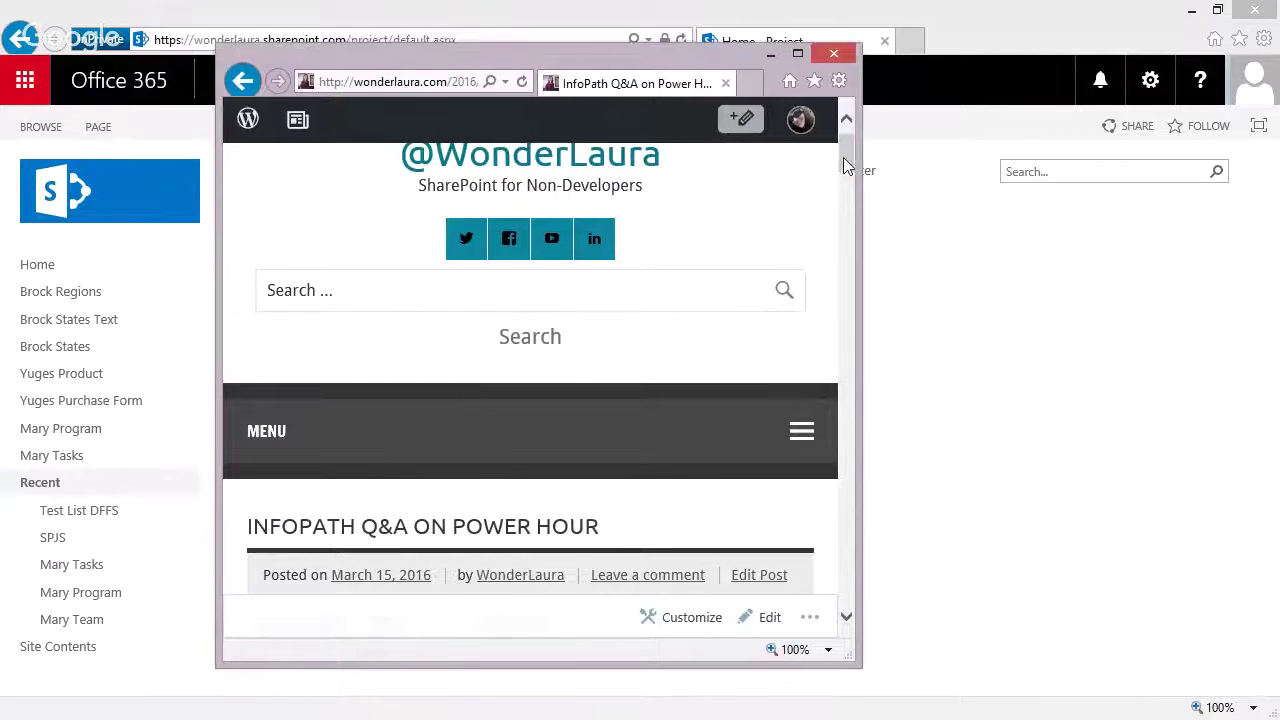
Read Brock's question about states in multiple regions in the InfoPath Q&A blog post, and move that window off the screen.
left_click_drag(846, 163, 866, 262)
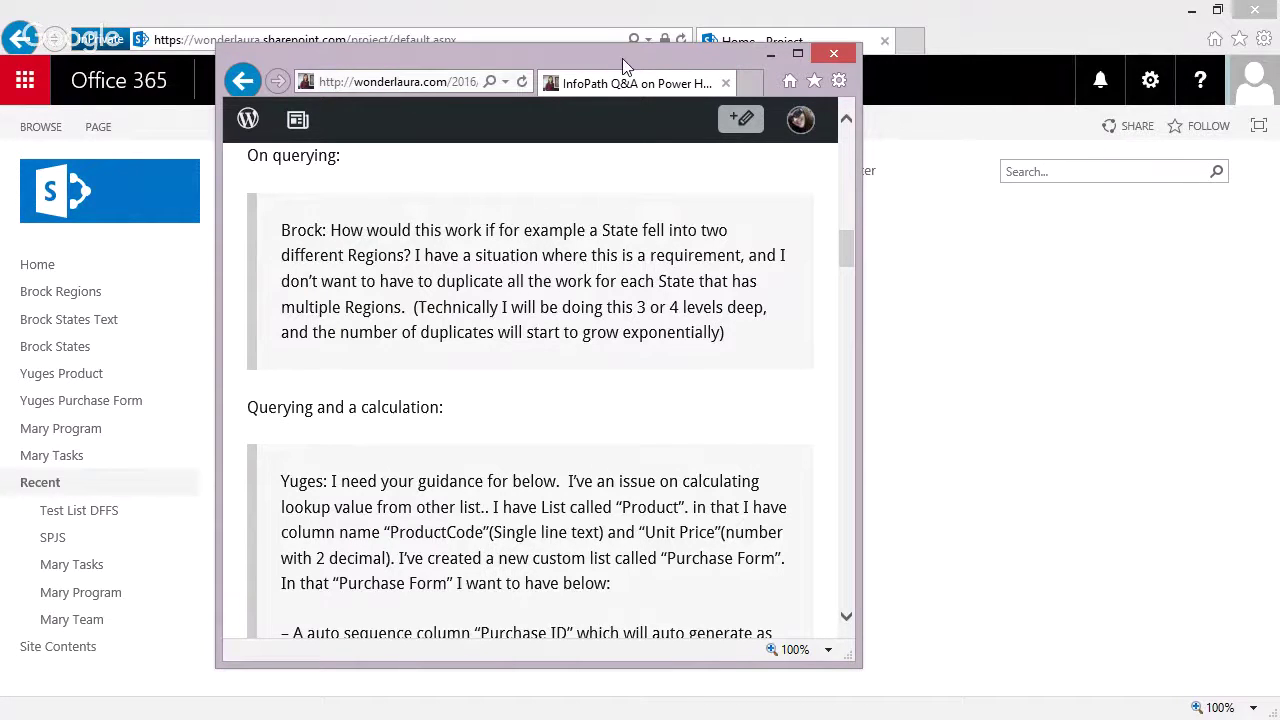
left_click_drag(622, 58, 0, 40)
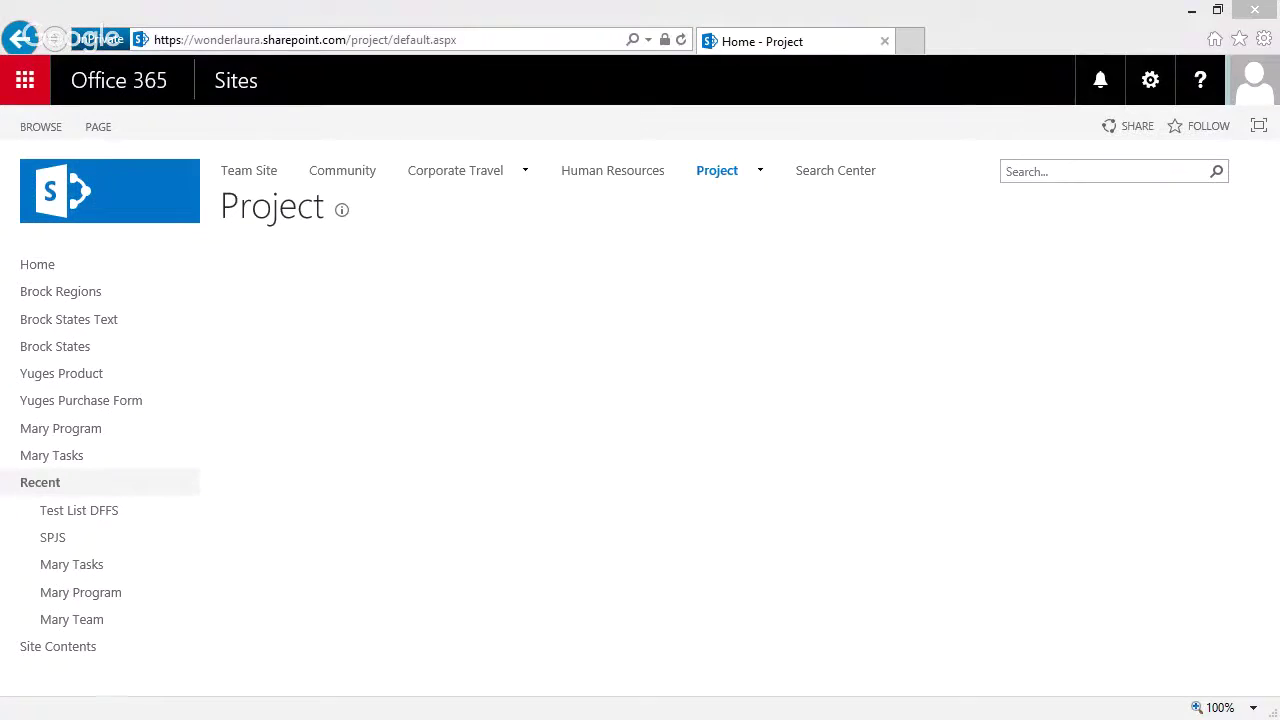
Examine the Brock Regions list and the region assigned to each state in the Brock States list.
left_click(88, 293)
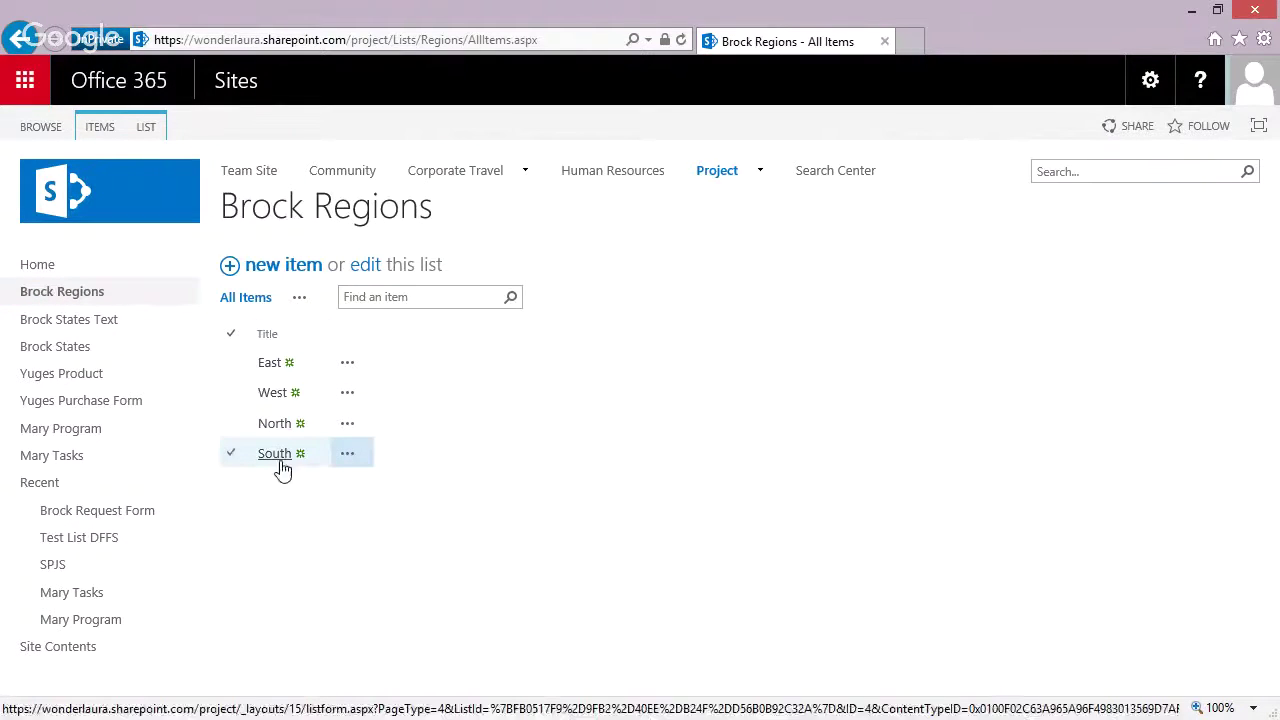
left_click(45, 346)
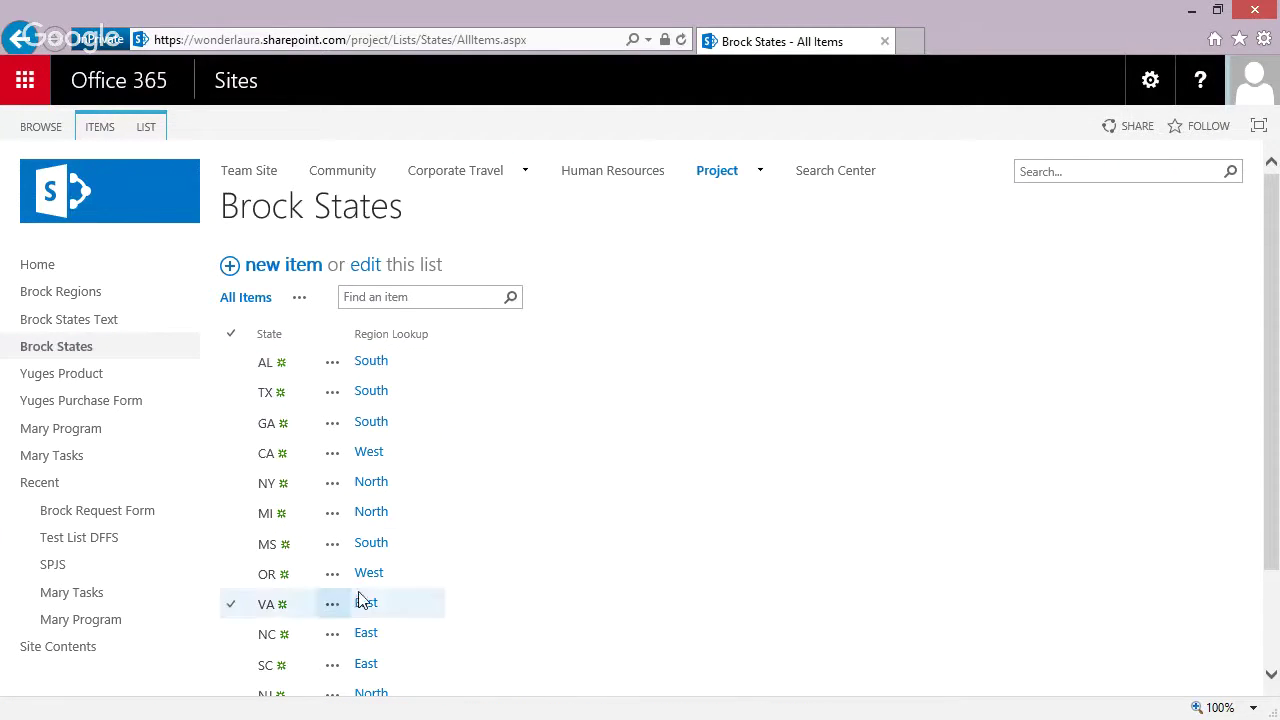
scroll(435, 352, "down", 1)
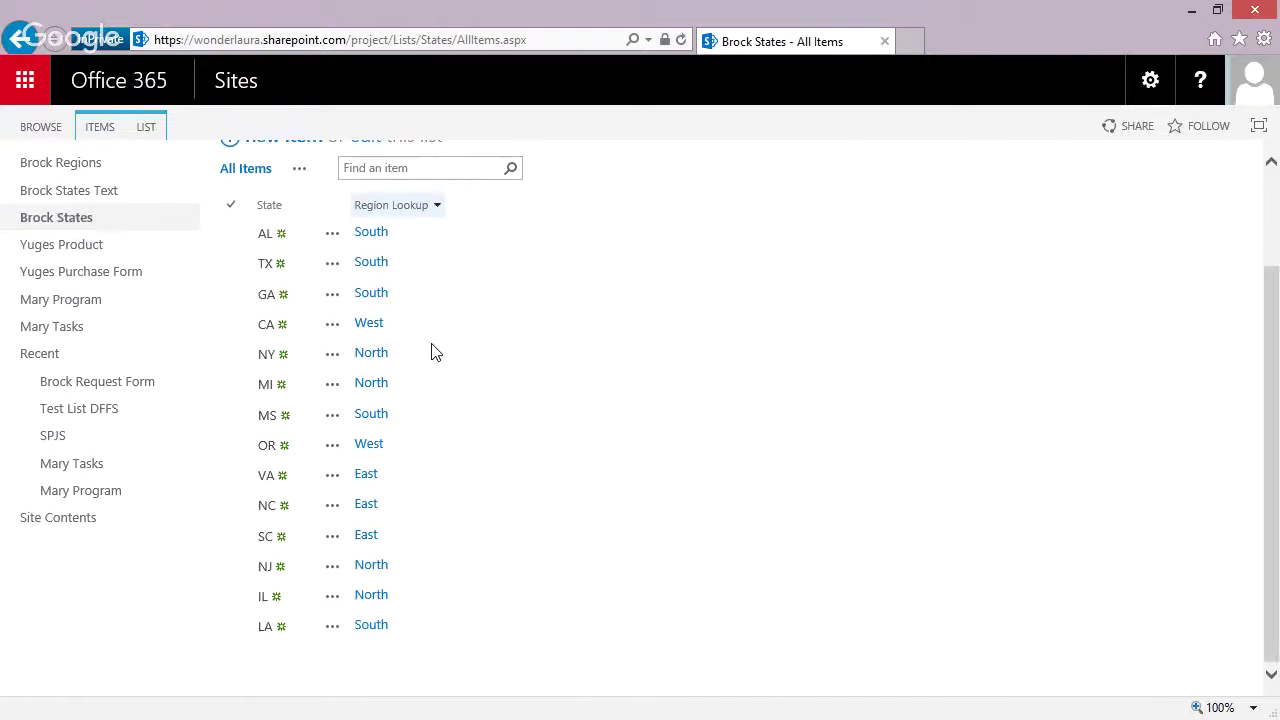
left_click(320, 233)
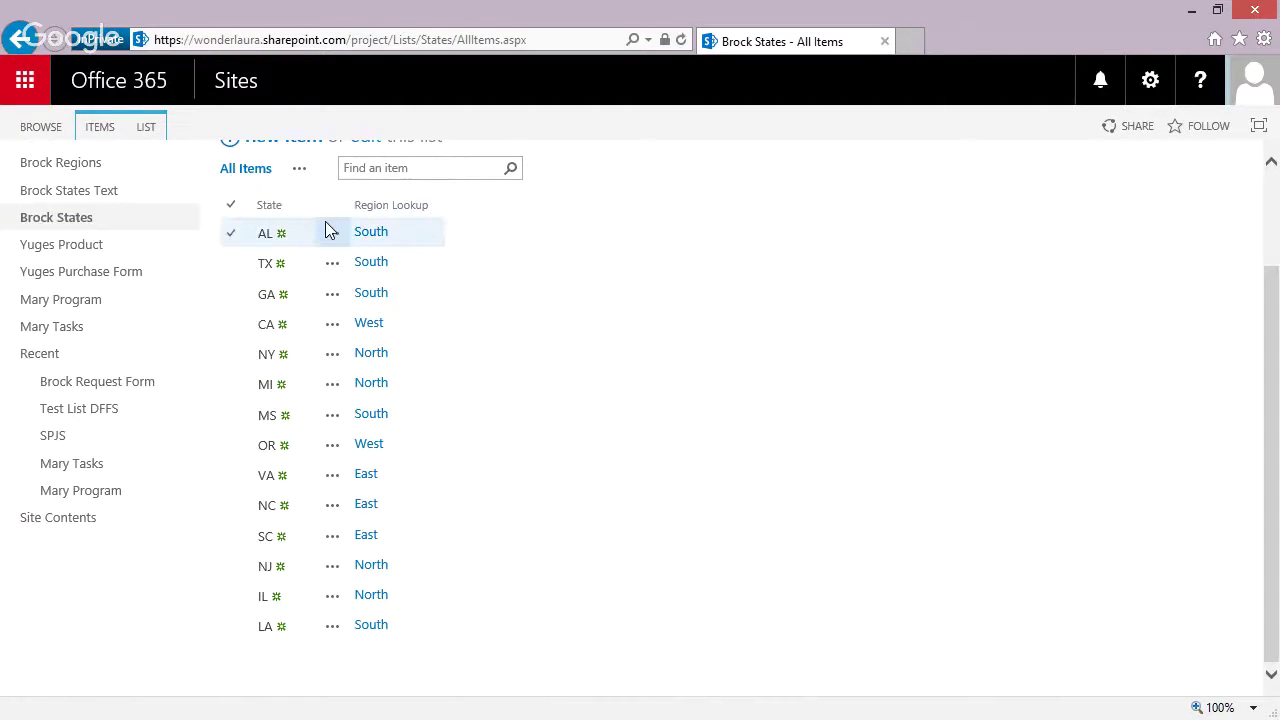
scroll(330, 229, "up", 1)
left_click(287, 467)
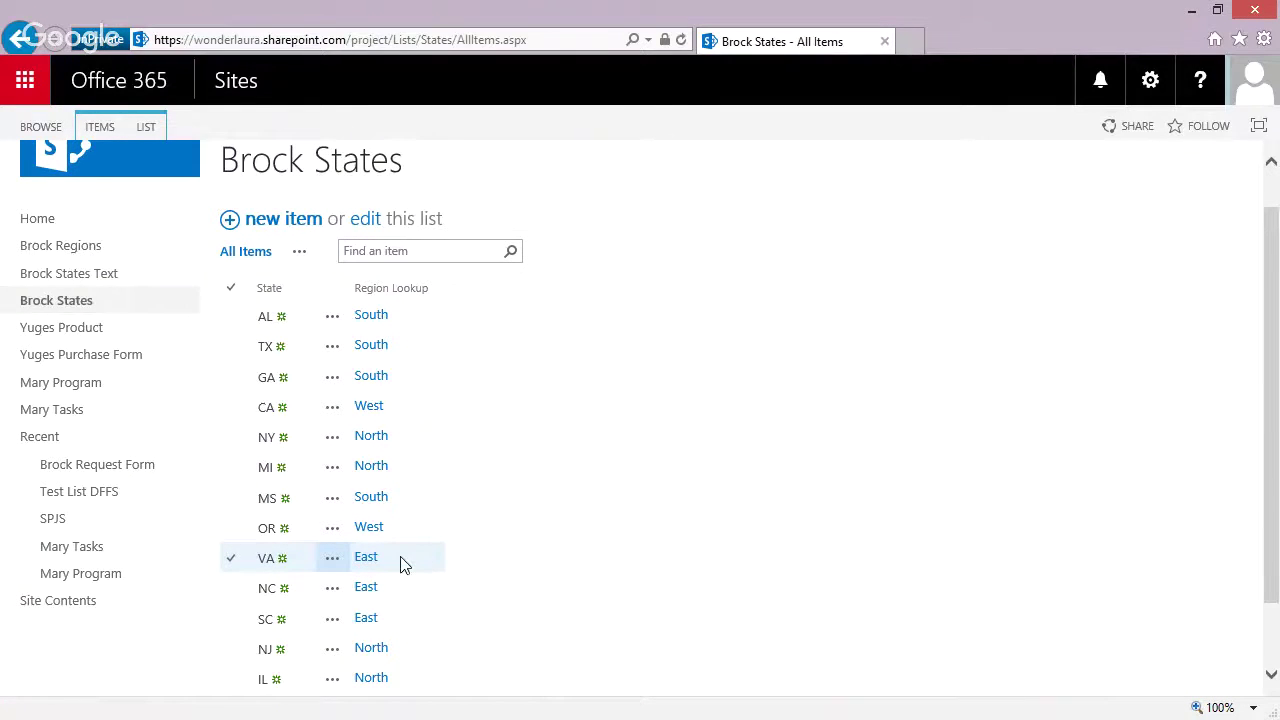
scroll(403, 566, "down", 1)
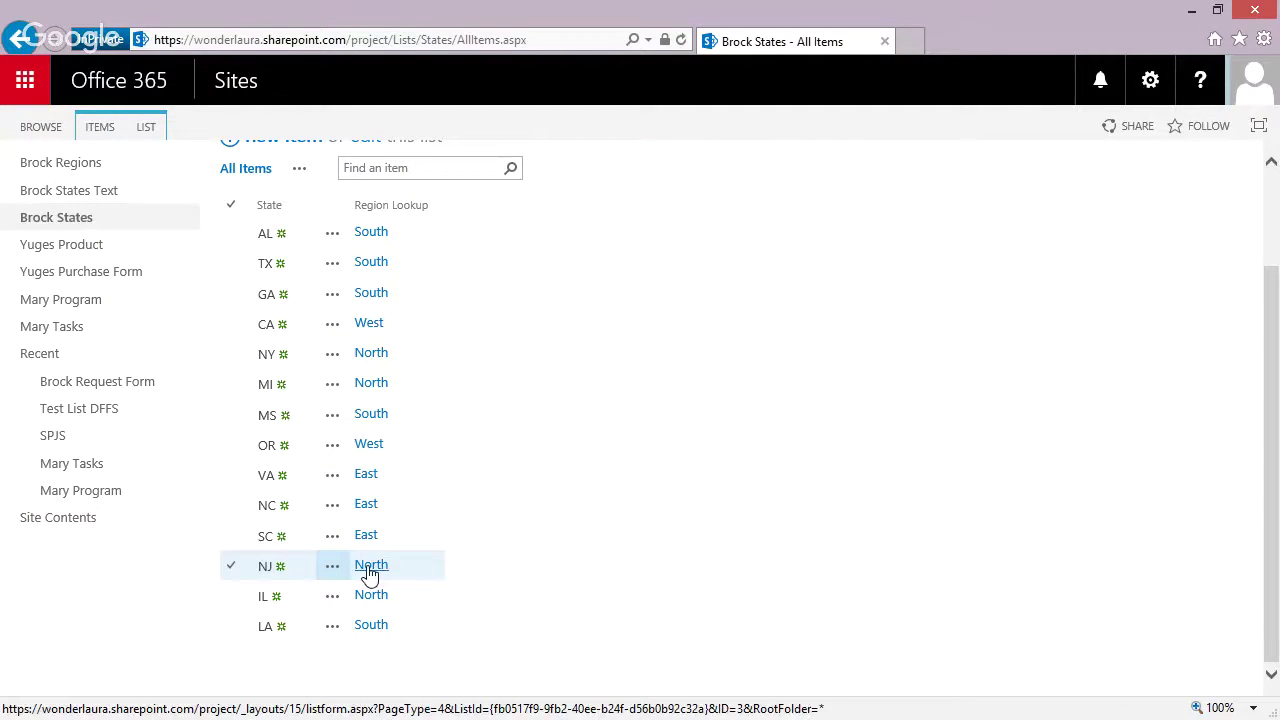
scroll(288, 228, "up", 1)
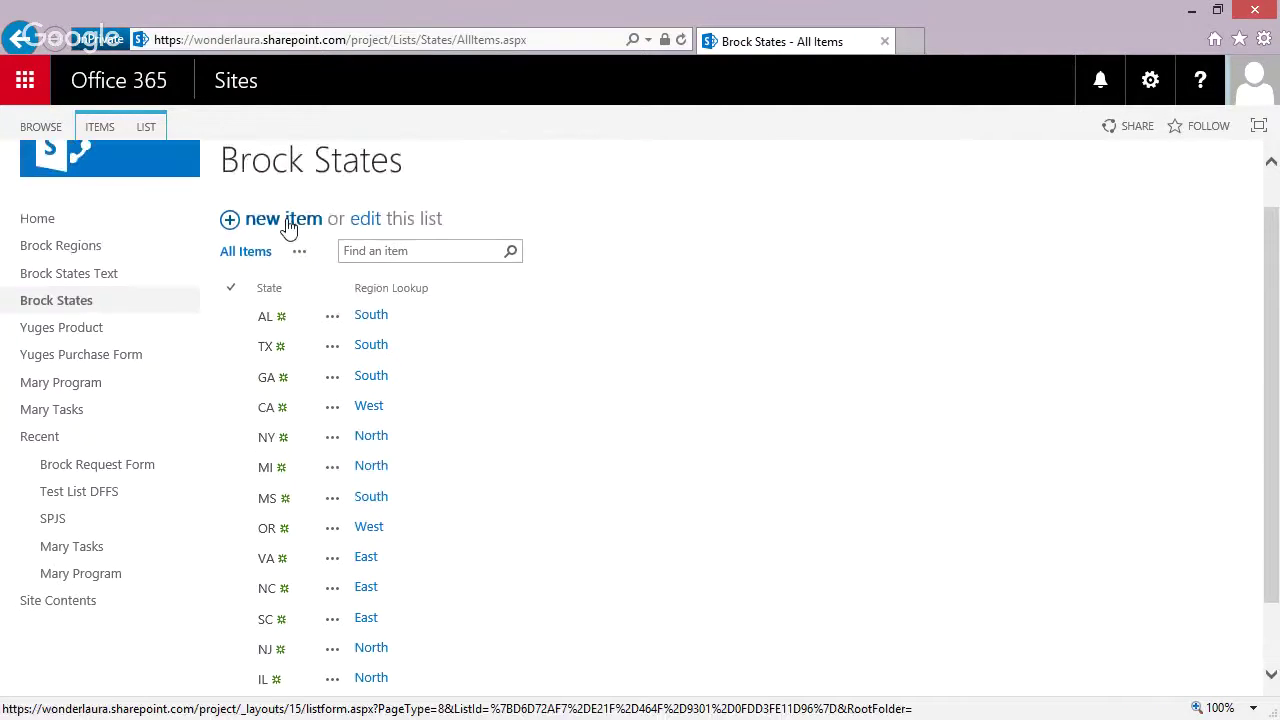
left_click(288, 228)
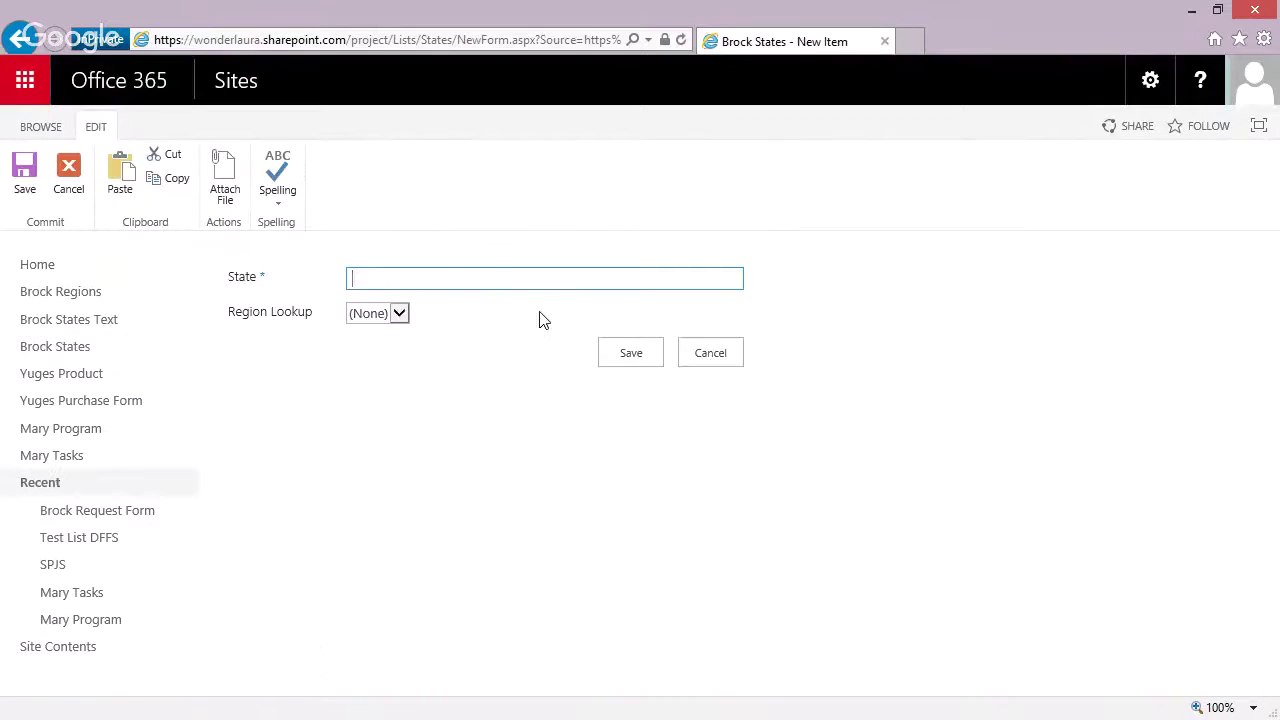
type("NJ")
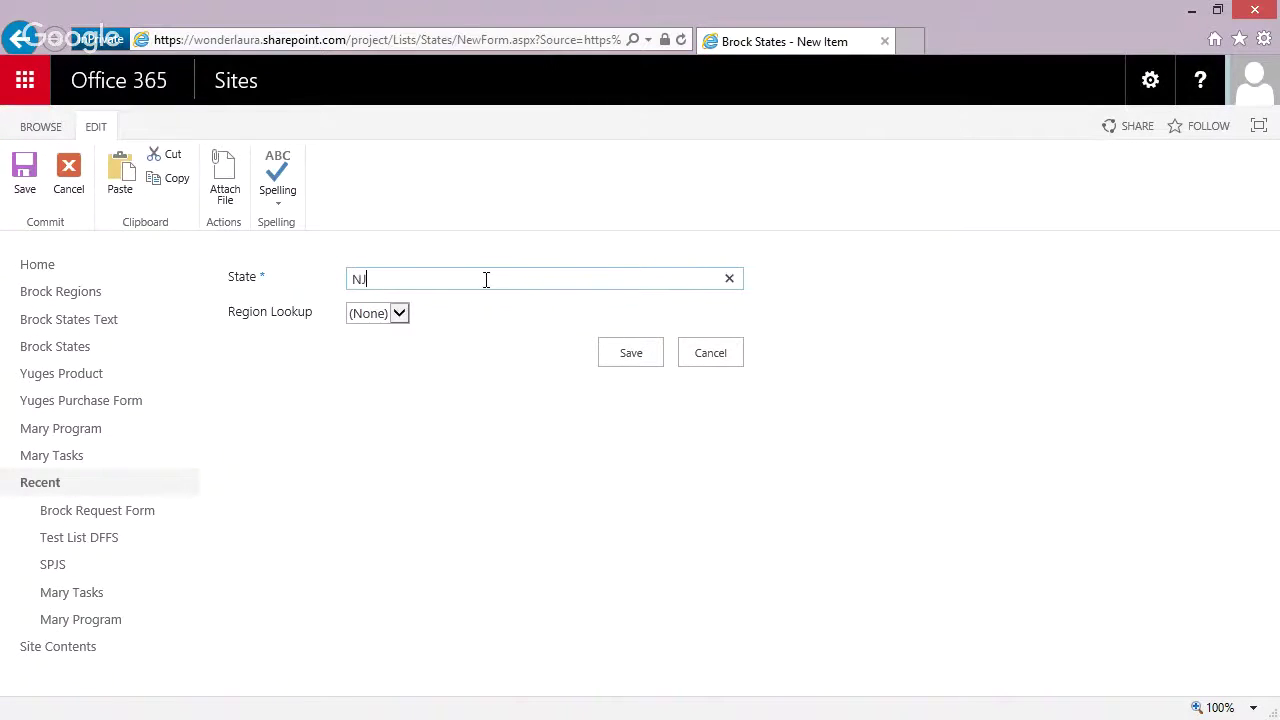
left_click(399, 313)
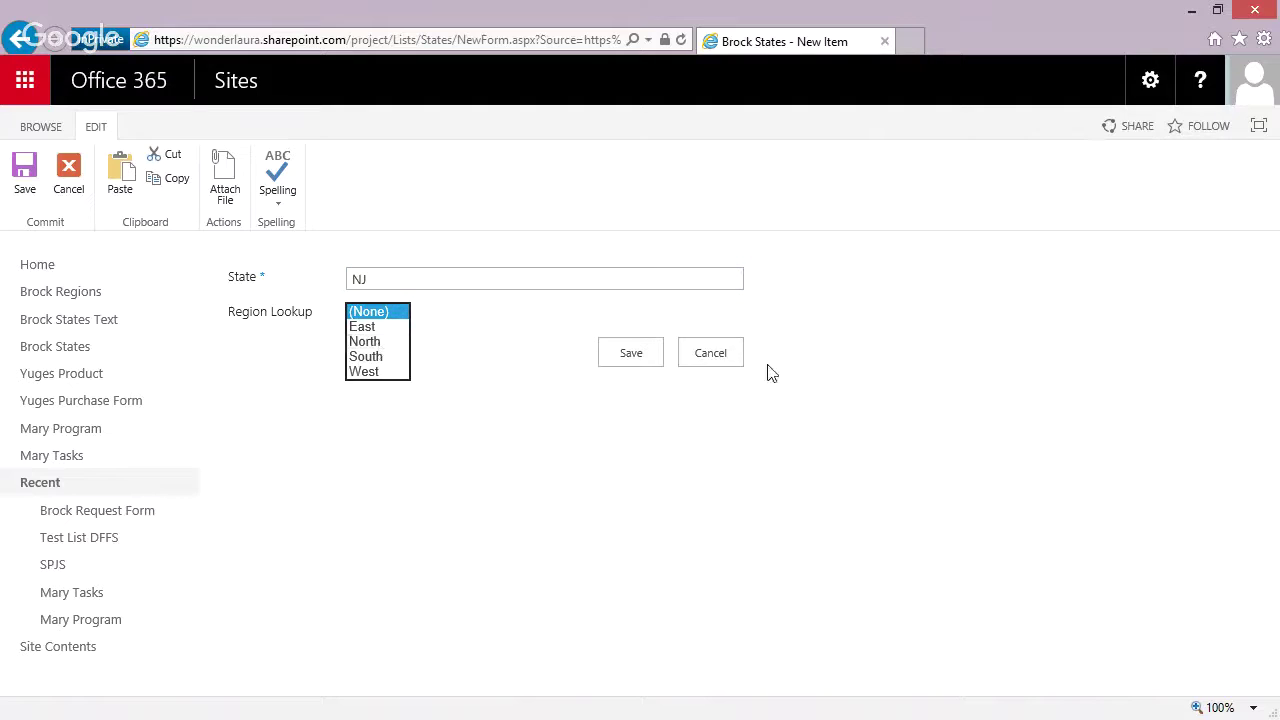
left_click(726, 360)
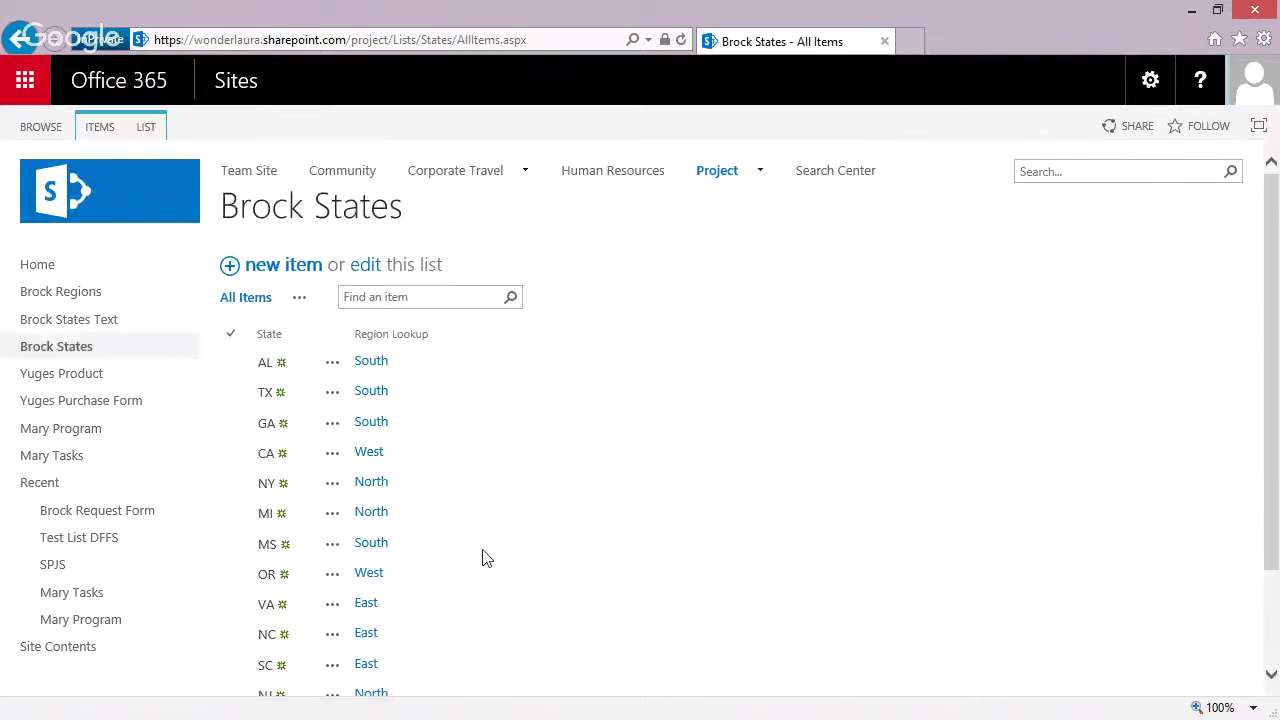
Add a Brock States item with NJ as the state and East as the region lookup, and save it.
scroll(482, 558, "down", 2)
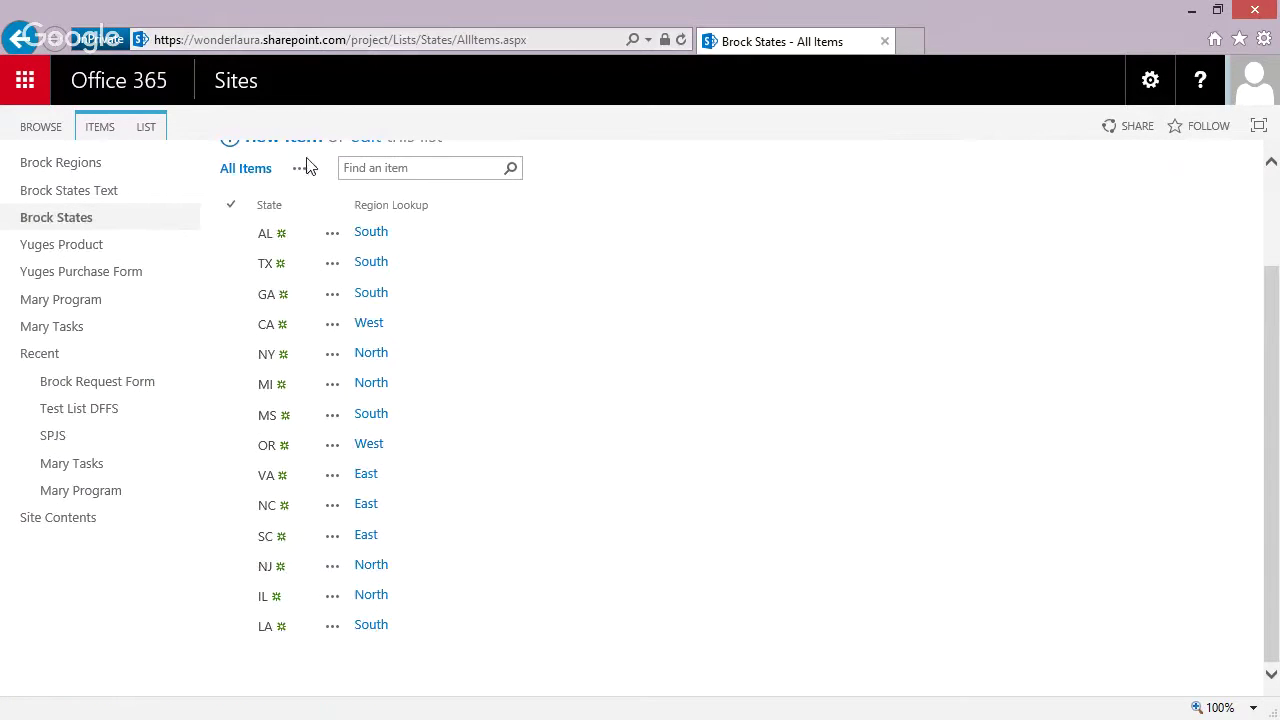
scroll(308, 167, "up", 2)
left_click(279, 217)
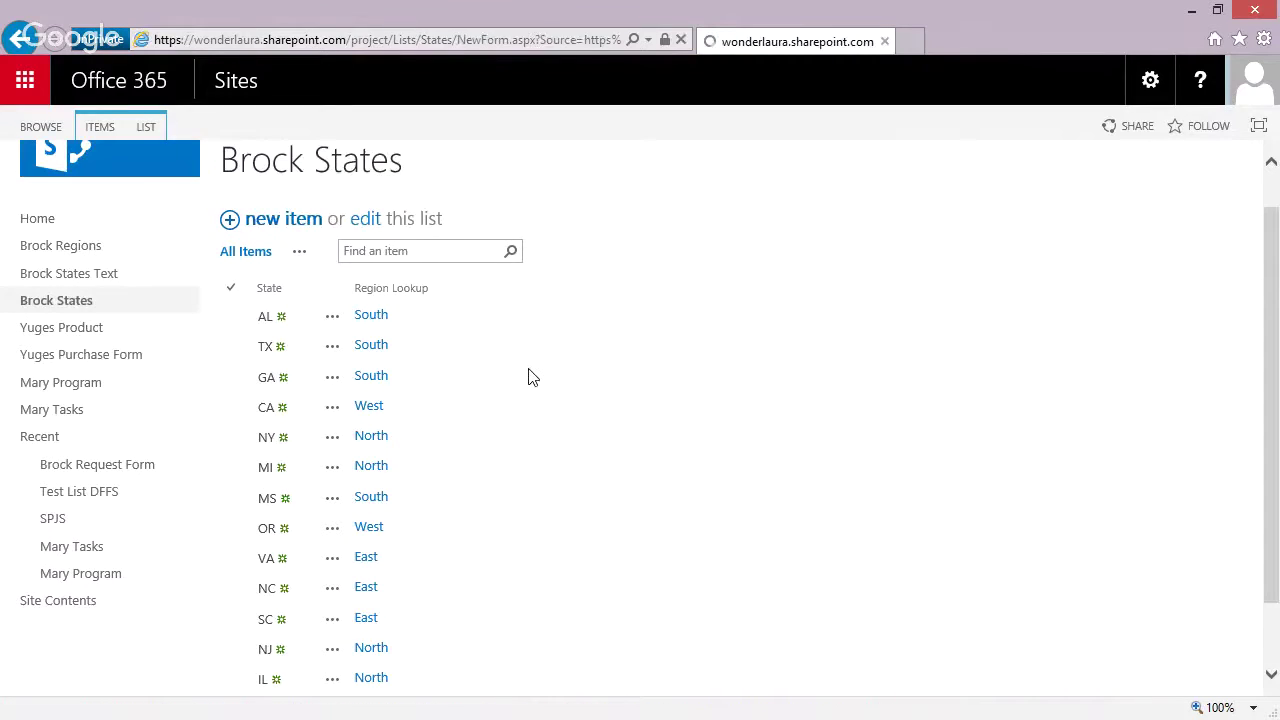
type("NJ")
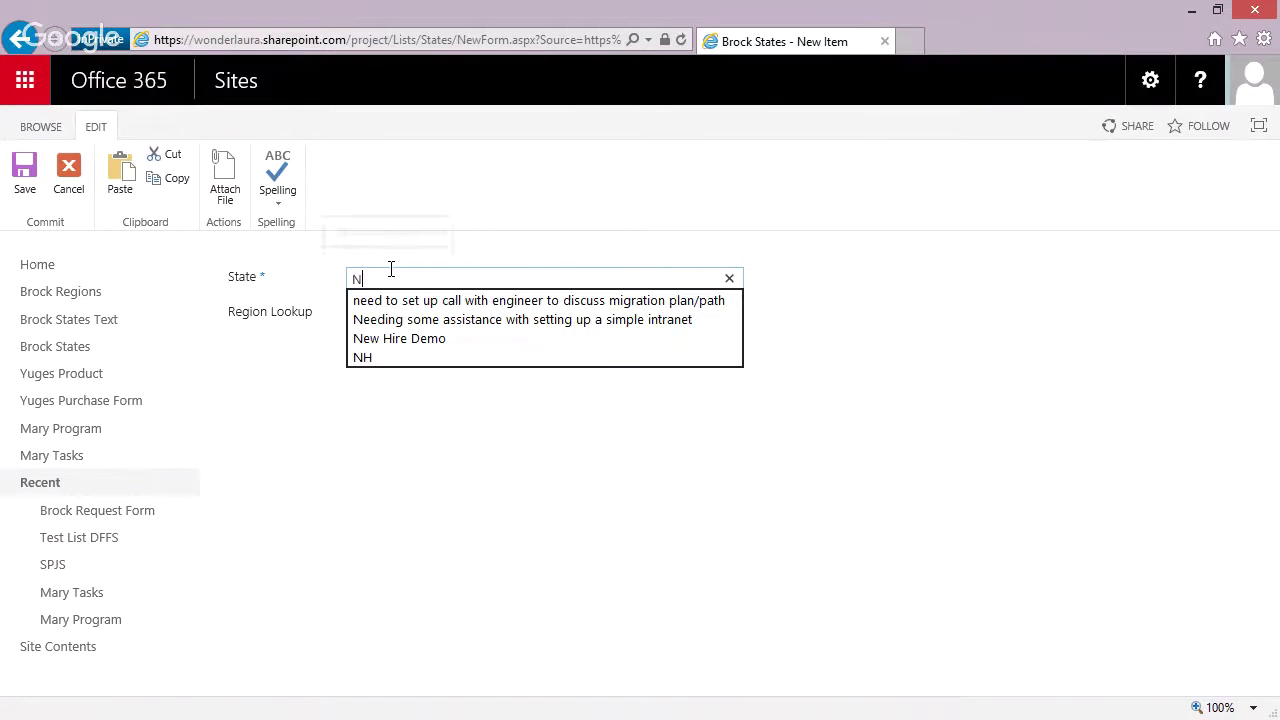
left_click(377, 313)
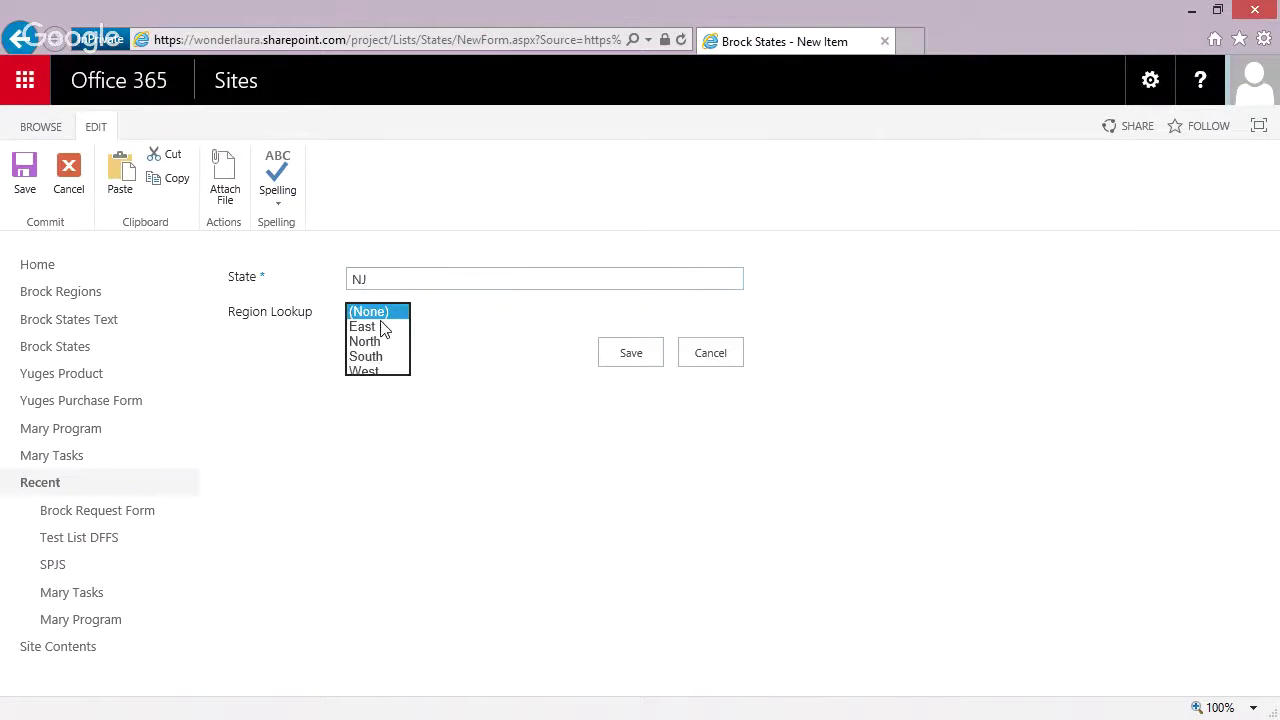
left_click(358, 324)
left_click(627, 360)
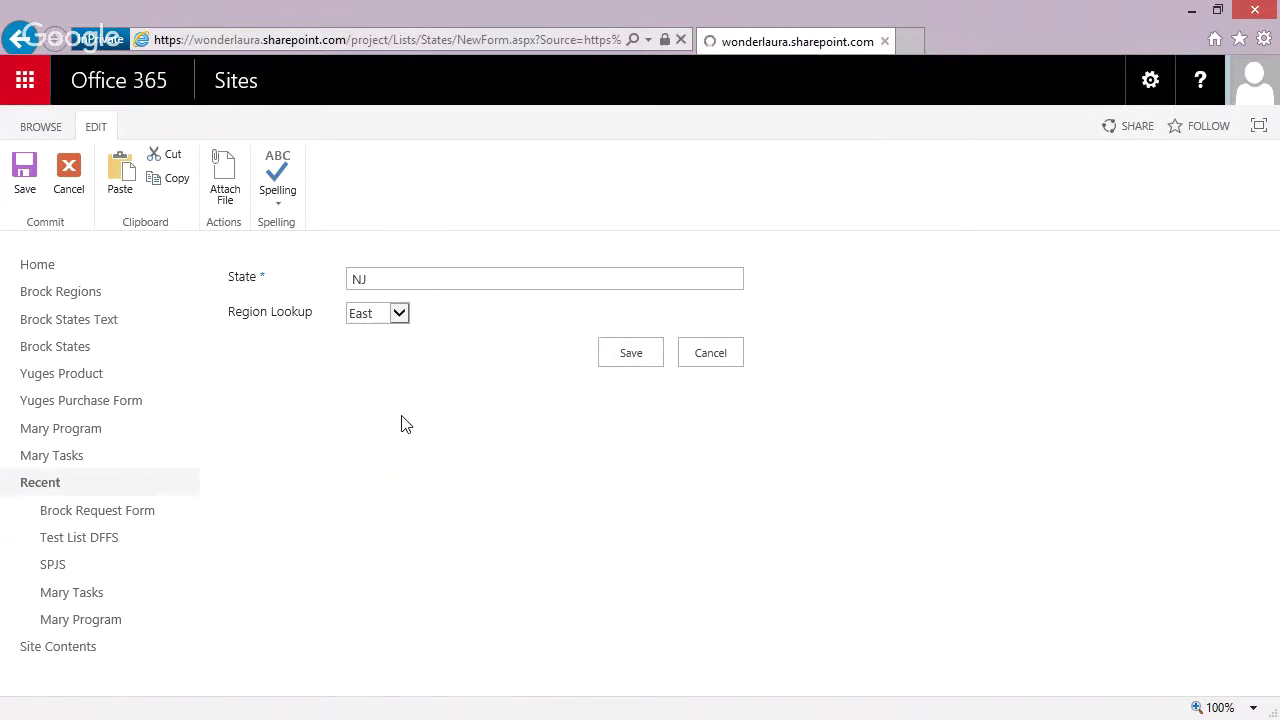
Compare the Region Text column in Brock States Text with the Region Lookup column in Brock States, and review the Brock Regions list.
left_click(100, 322)
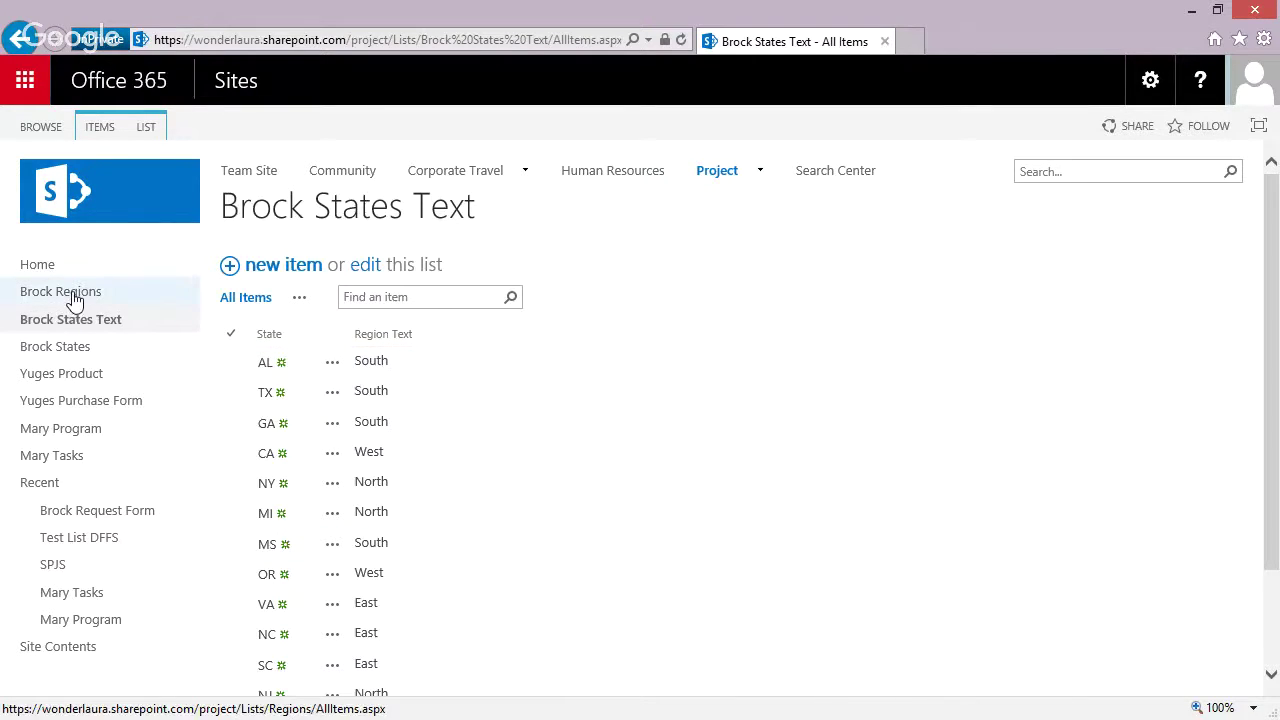
left_click(75, 354)
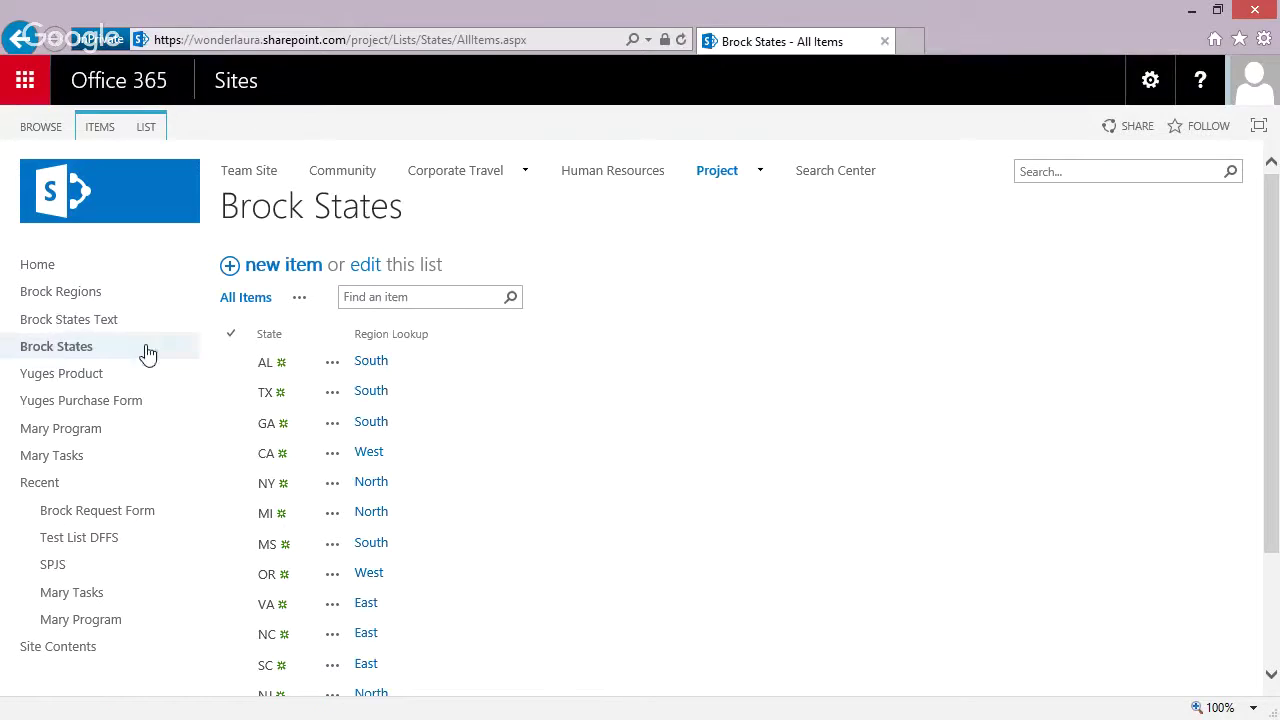
left_click(372, 362)
left_click(104, 296)
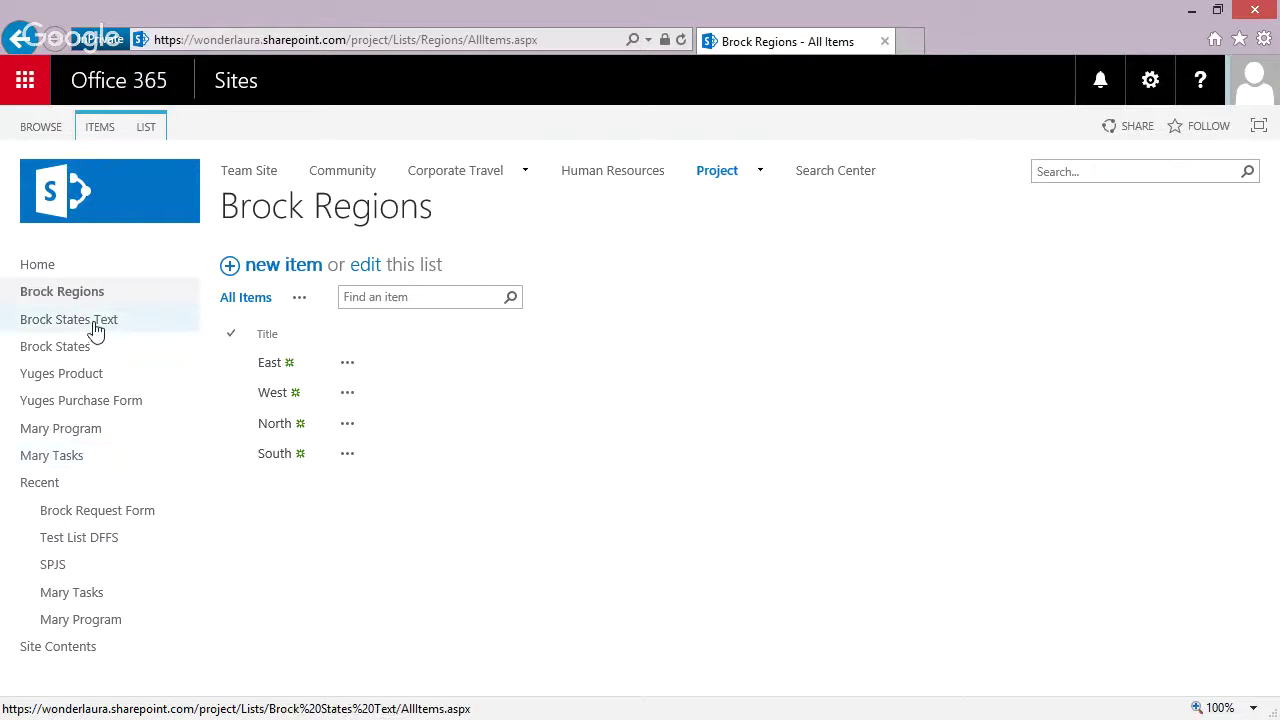
Open the Brock Request Form list's management commands, switching to the browser window signed in with editing rights.
left_click(136, 517)
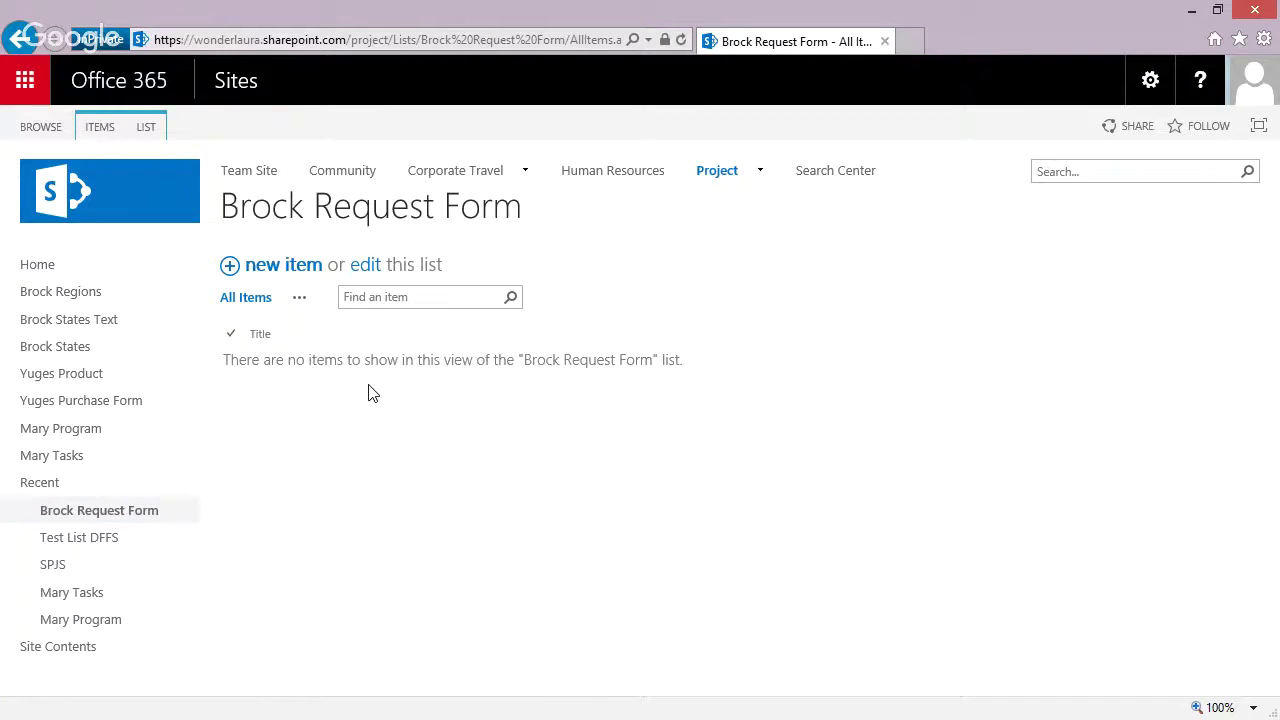
left_click(152, 129)
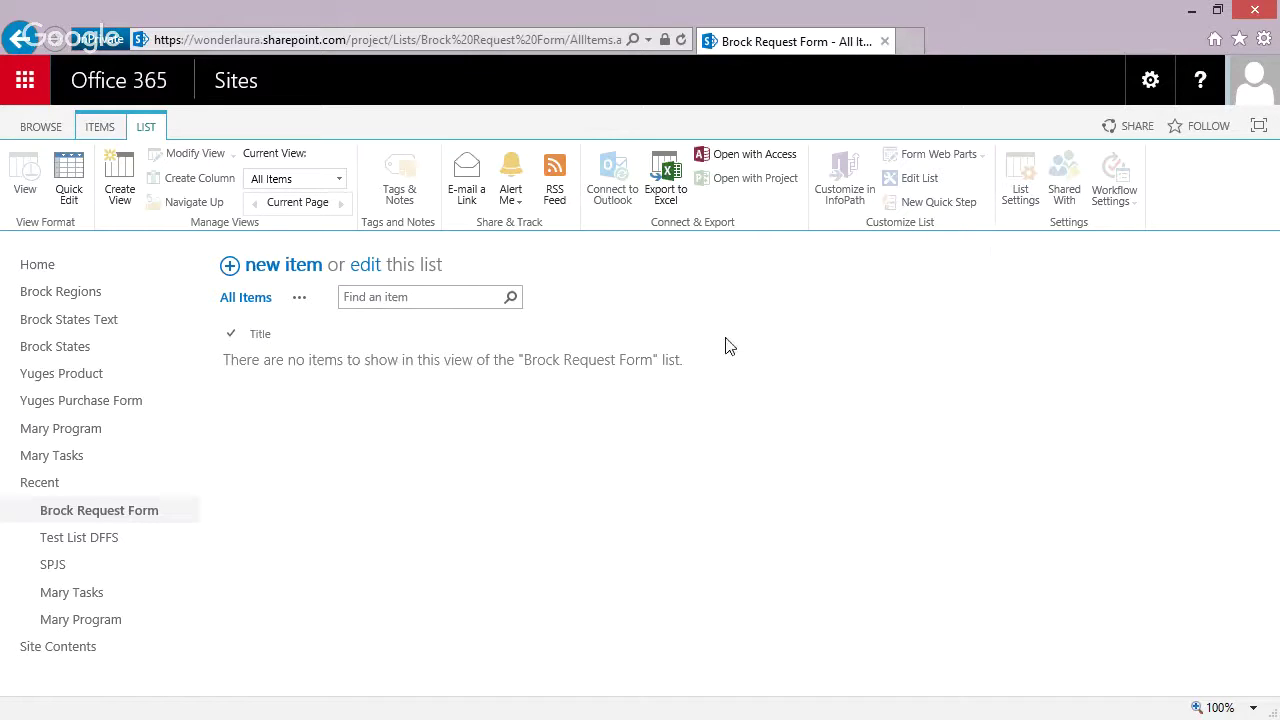
left_click(108, 128)
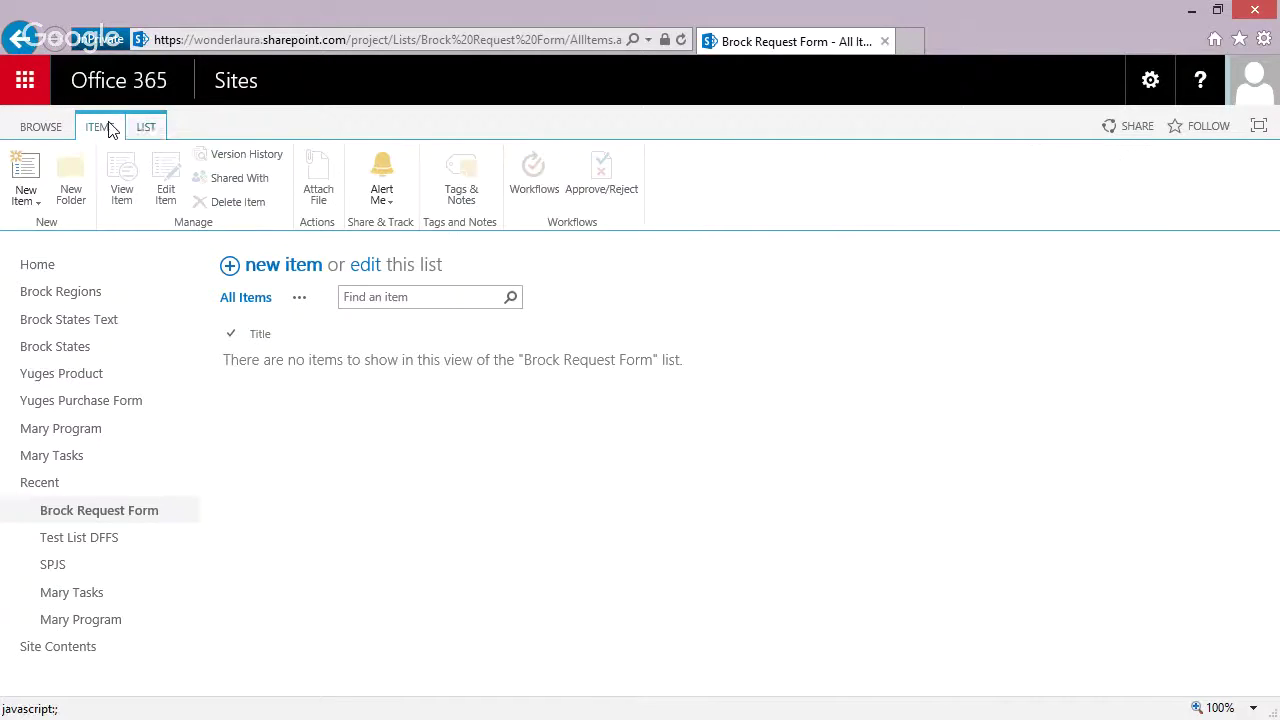
left_click(146, 127)
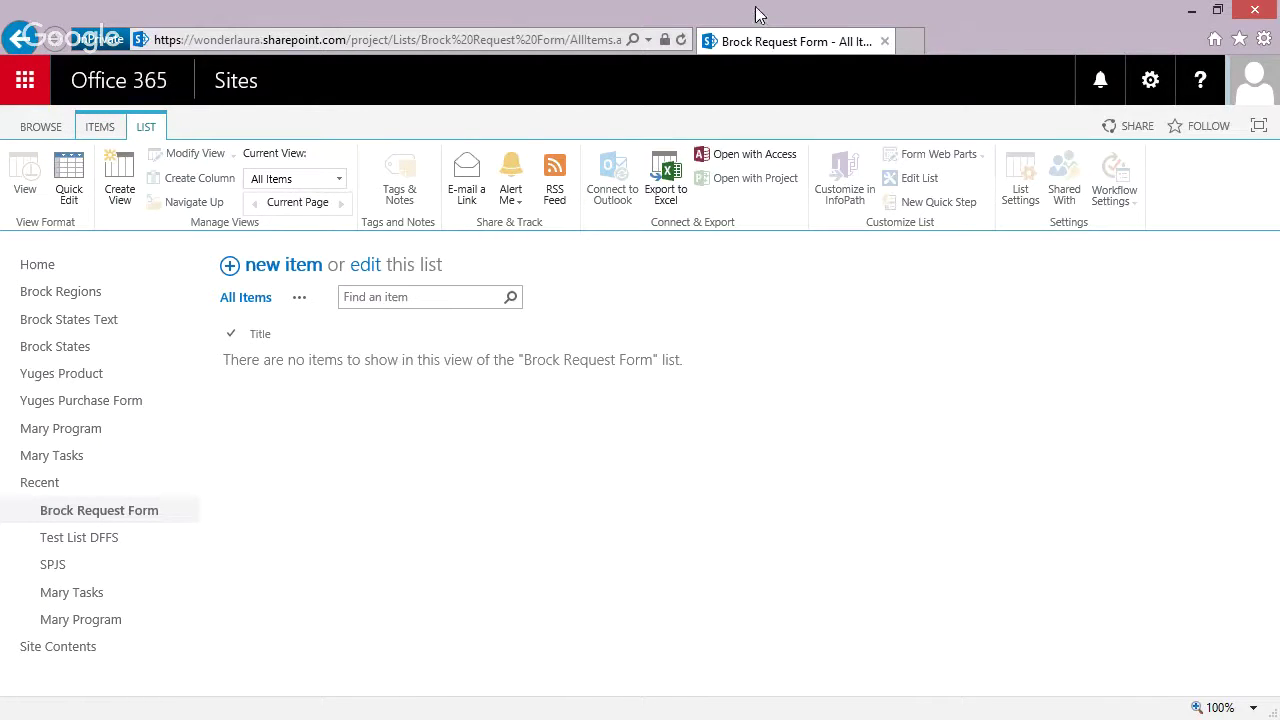
left_click_drag(757, 14, 729, 64)
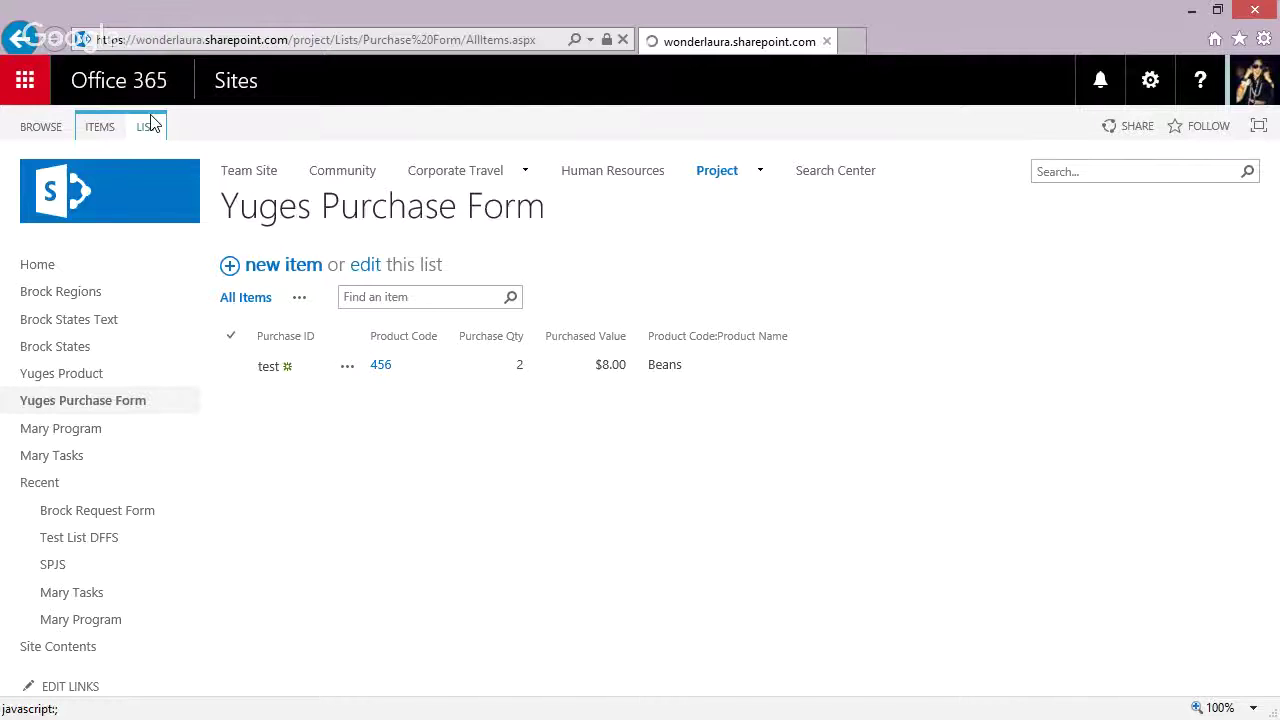
left_click(146, 126)
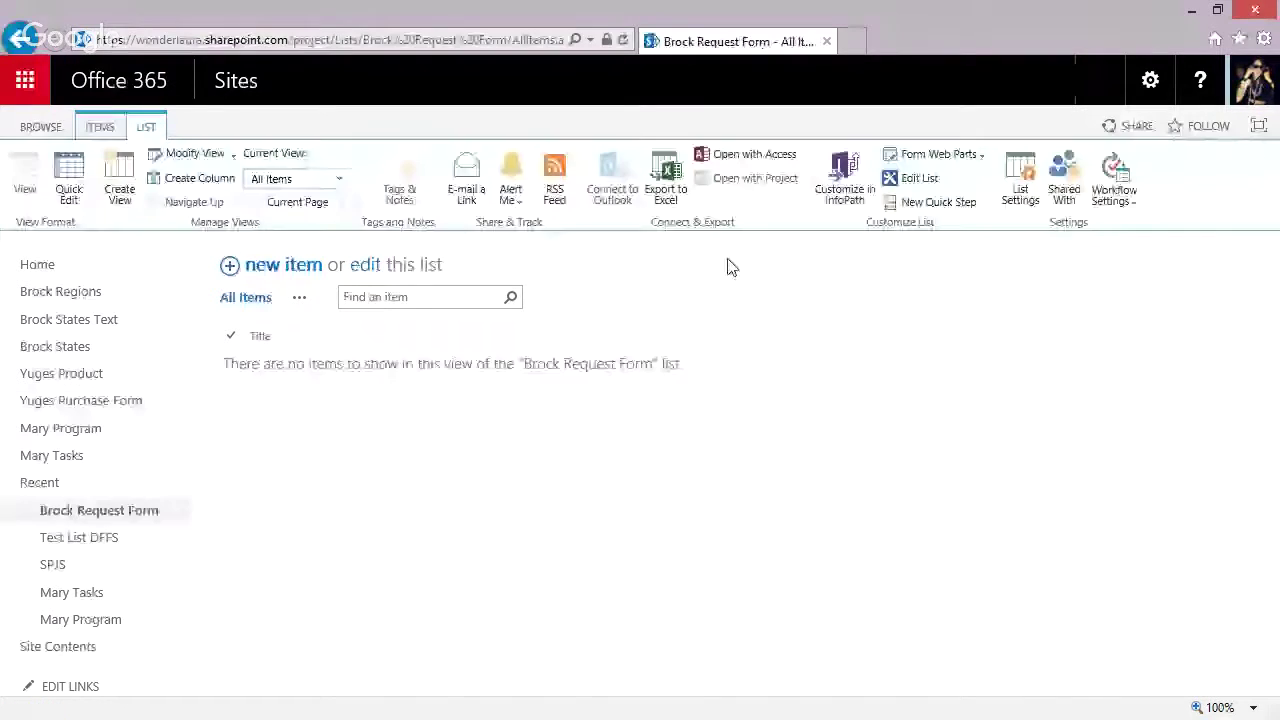
left_click(848, 175)
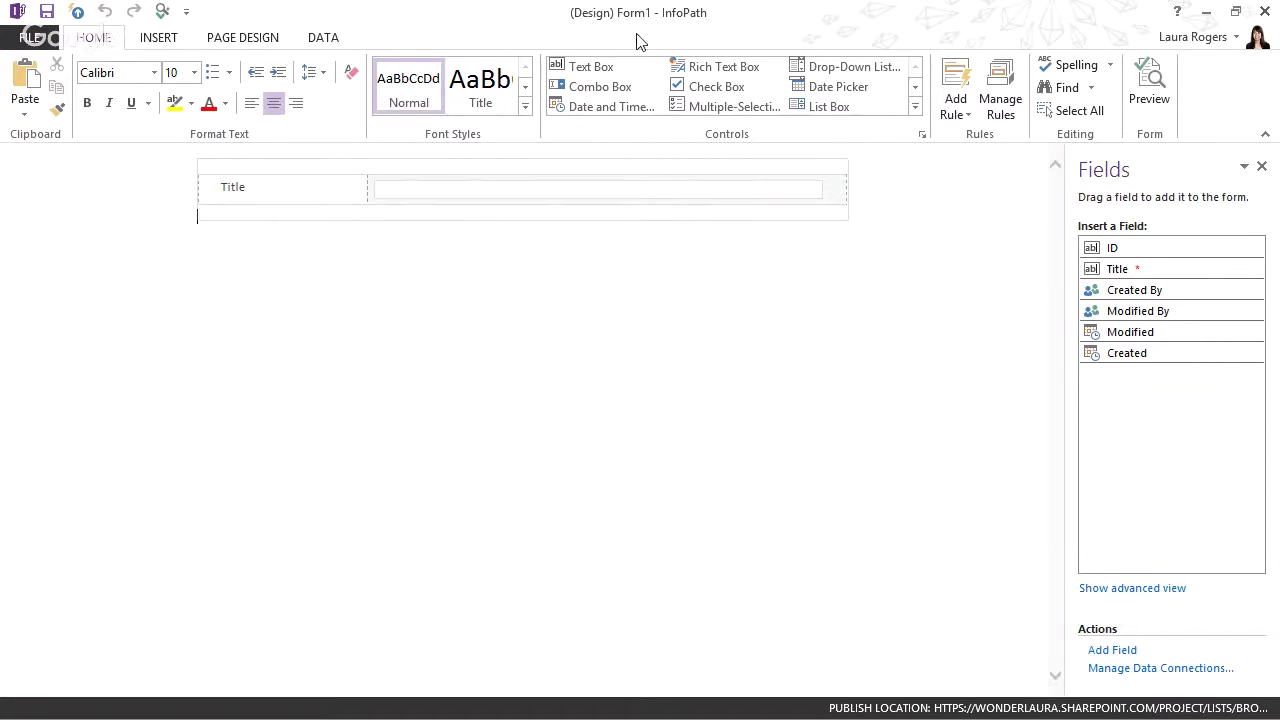
left_click(1266, 12)
left_click(663, 421)
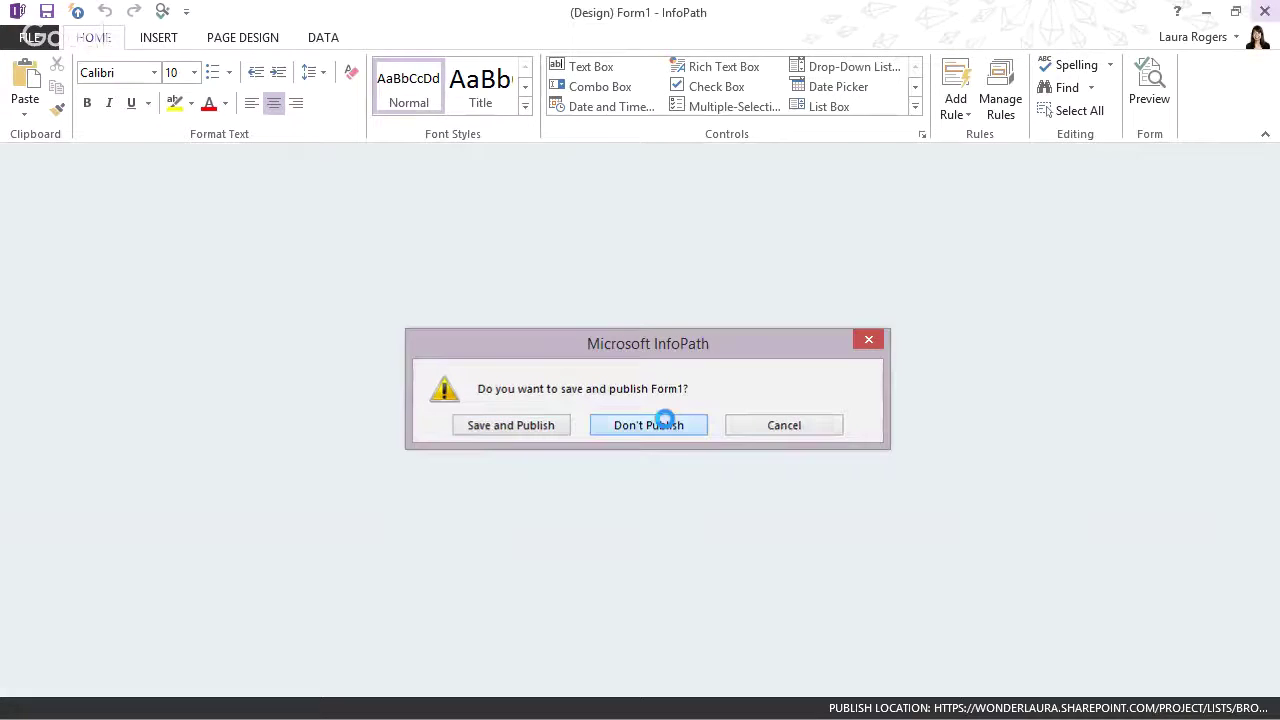
Add a lookup column named Pick Region to the Brock Request Form list.
left_click(195, 180)
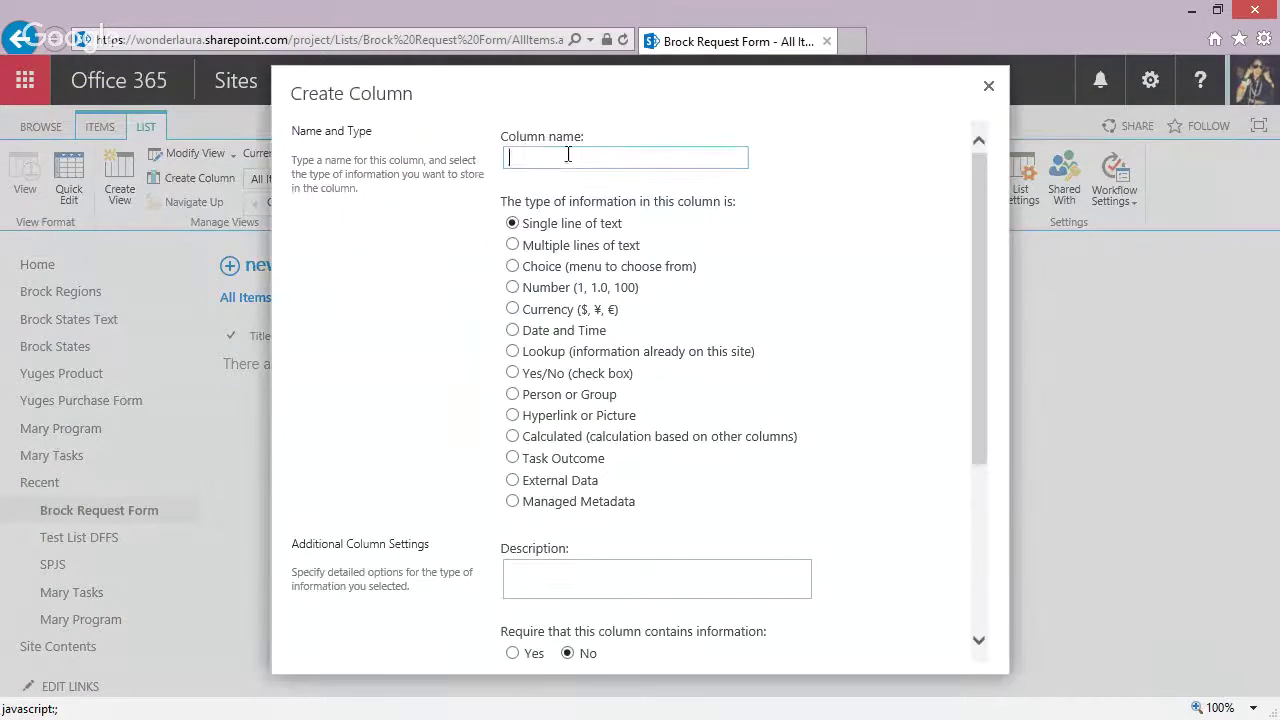
left_click(568, 154)
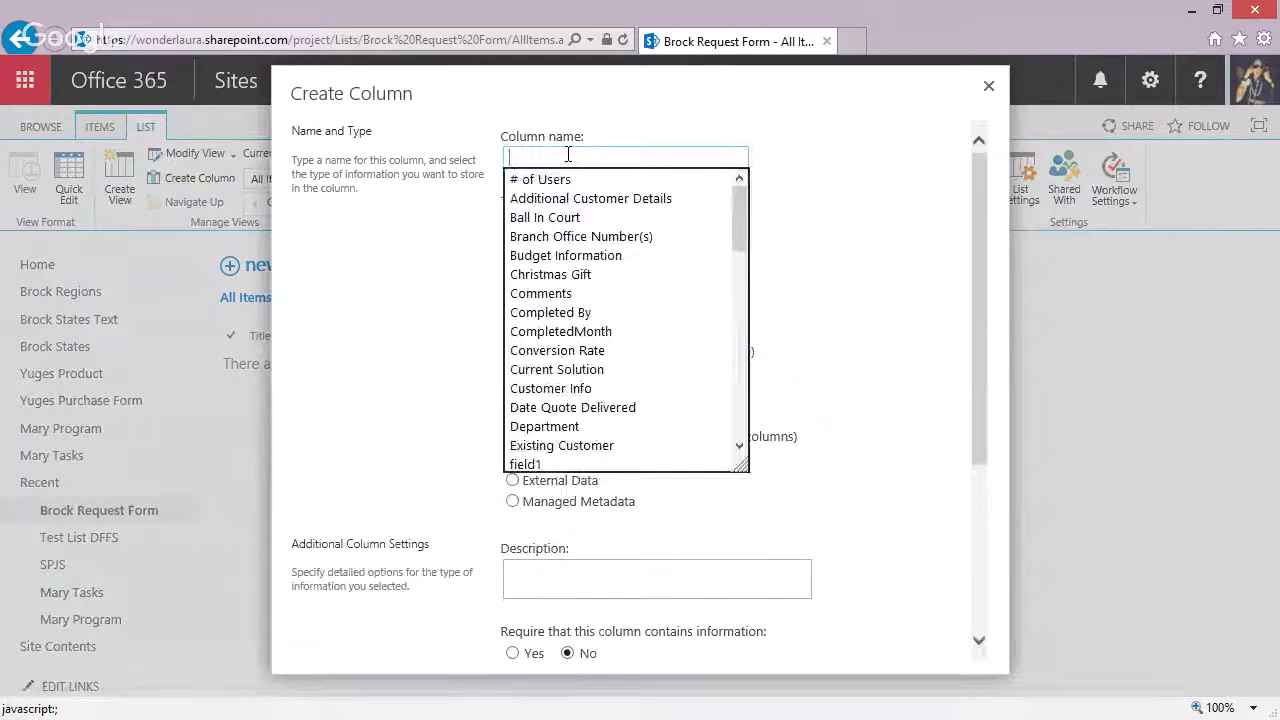
type("Pick")
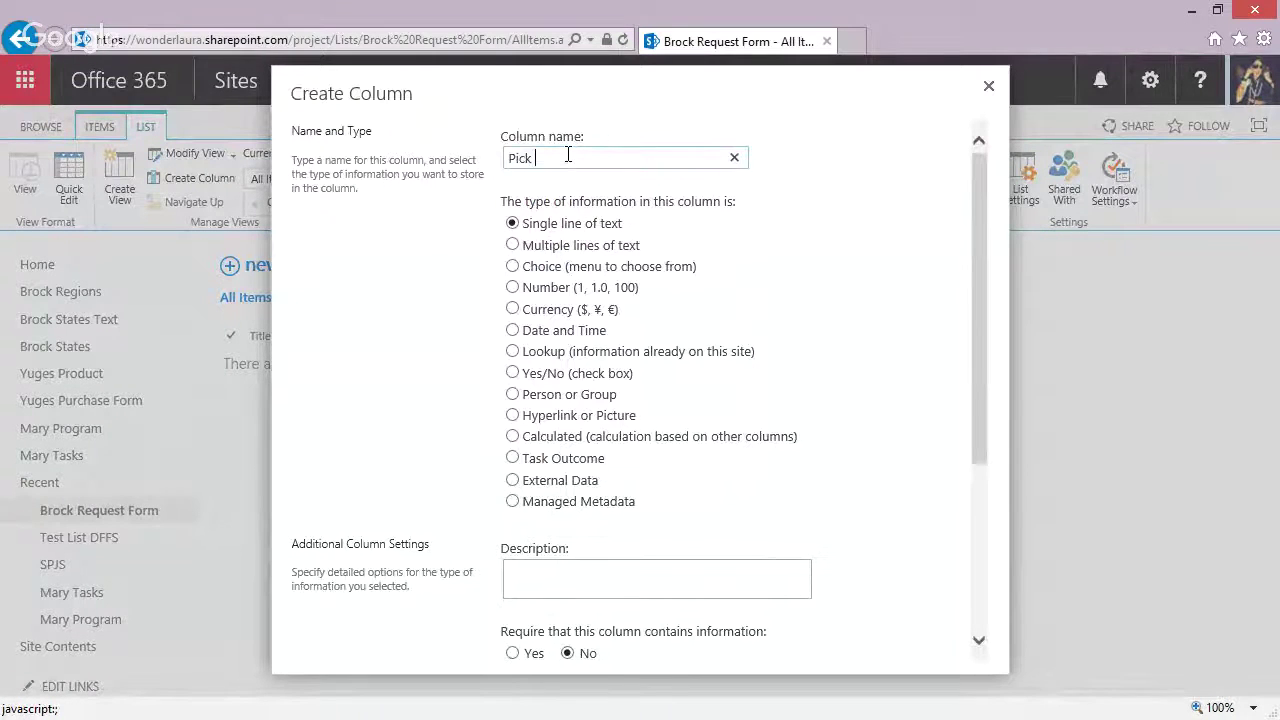
type(" Region")
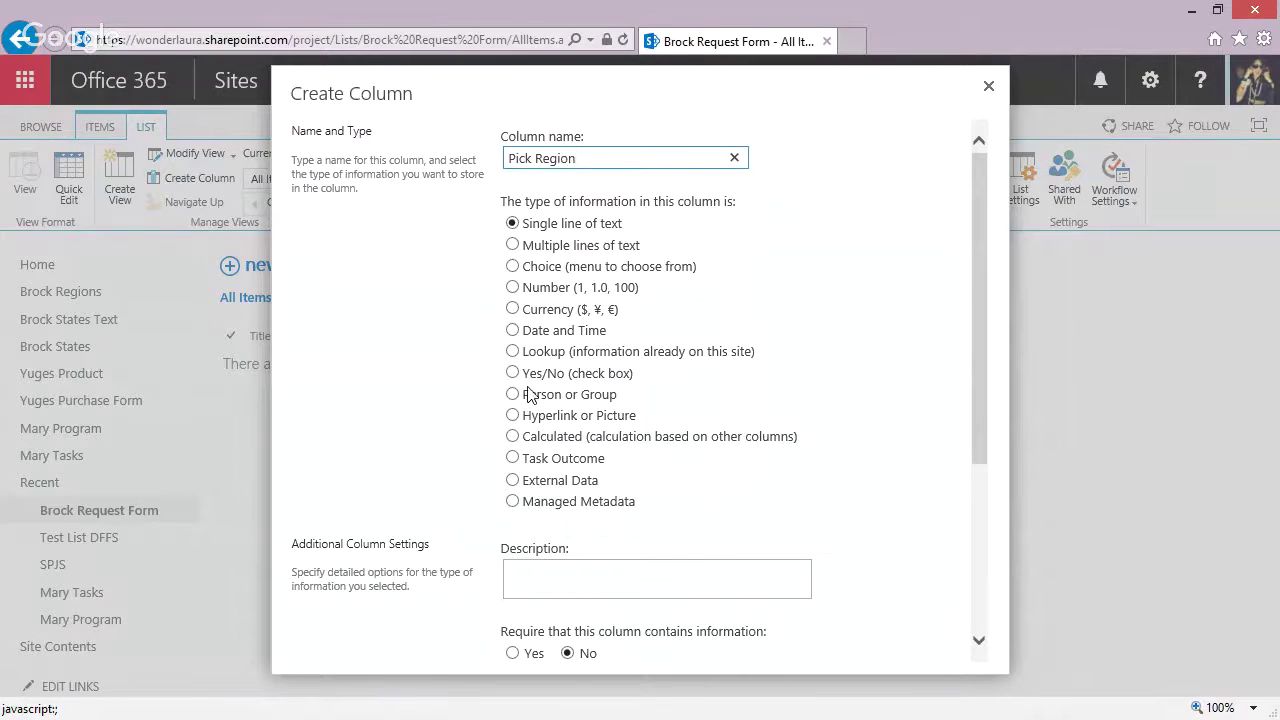
left_click(513, 353)
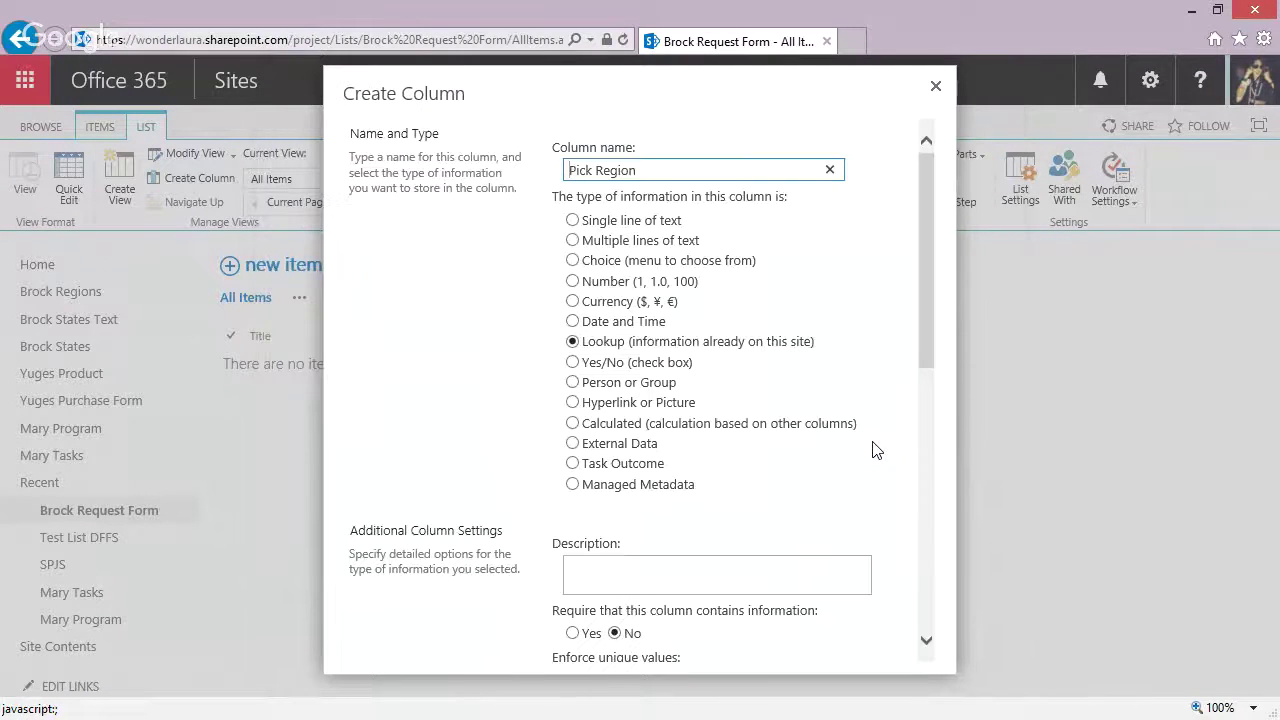
left_click_drag(932, 293, 948, 590)
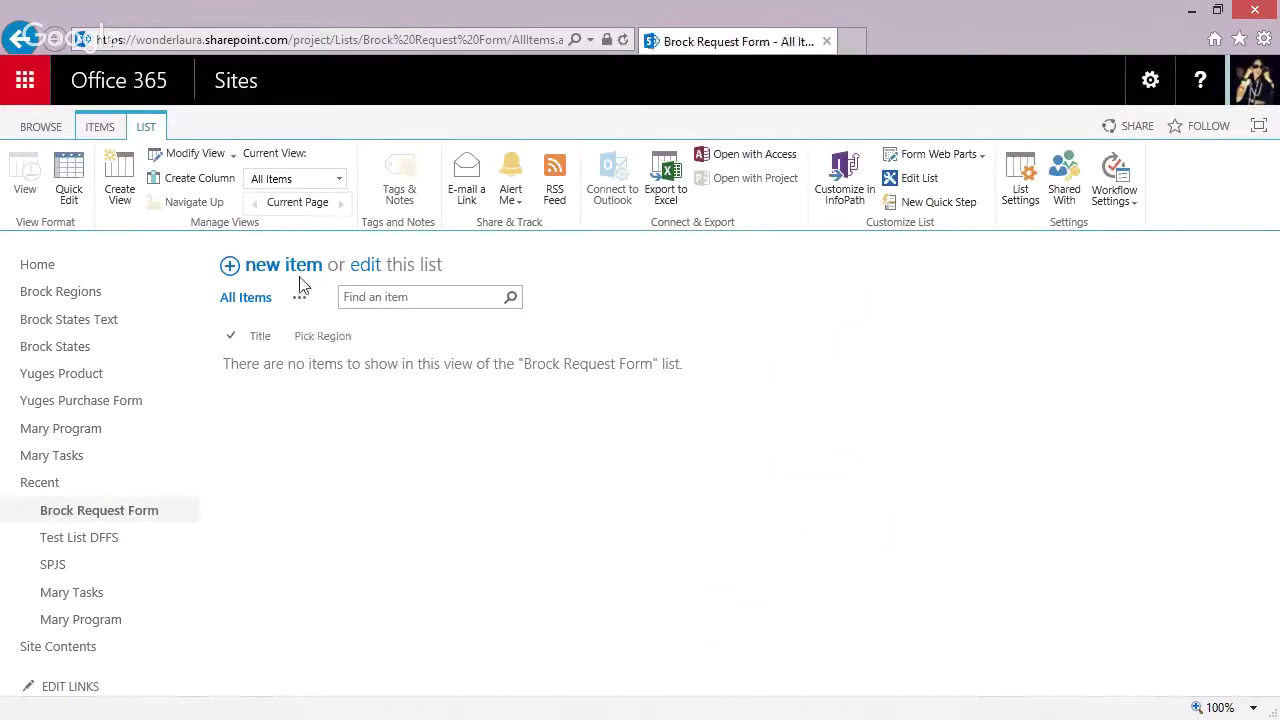
Start another column in the Brock Request Form list, named Pick State Lookup and of the Lookup type.
left_click(193, 179)
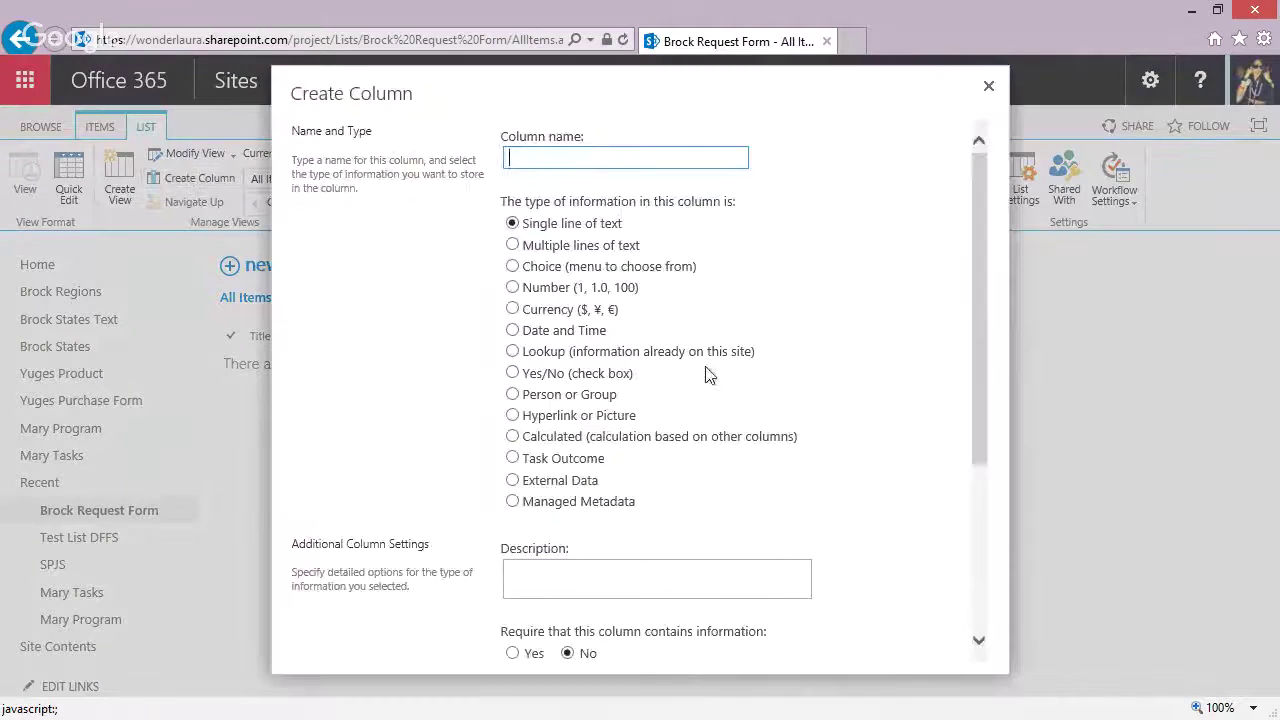
left_click(565, 158)
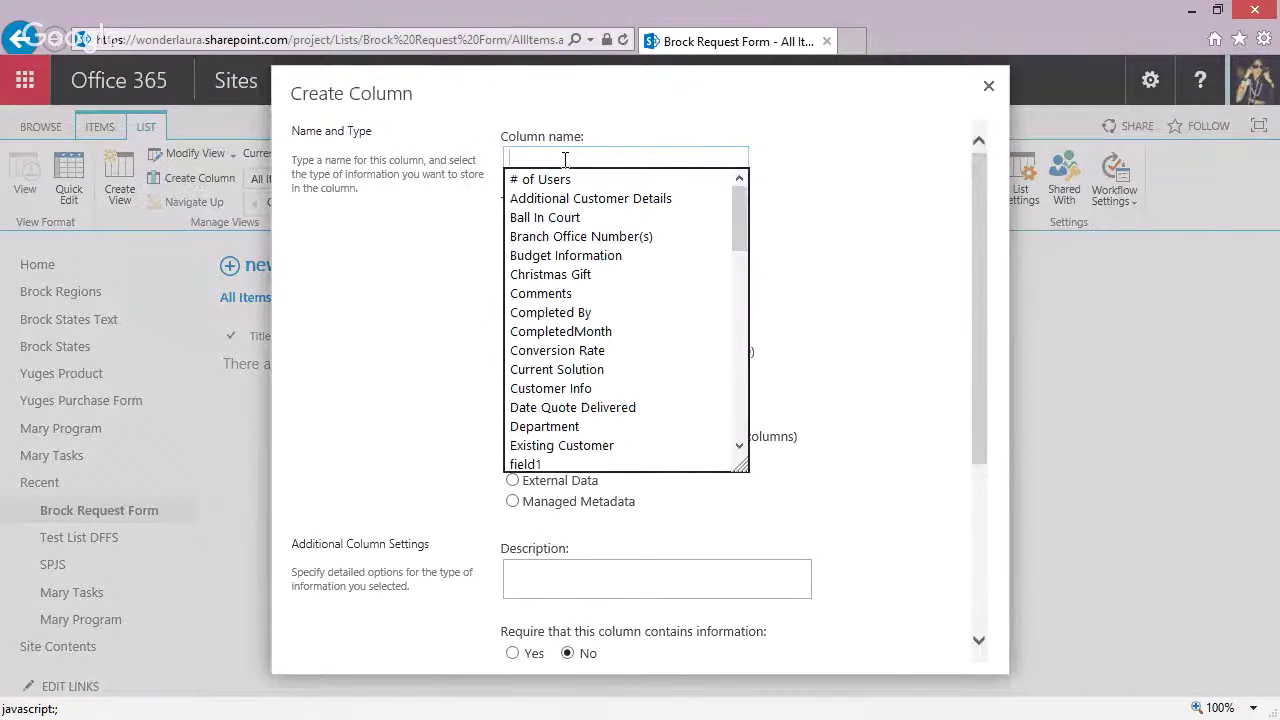
type("Pick Sta")
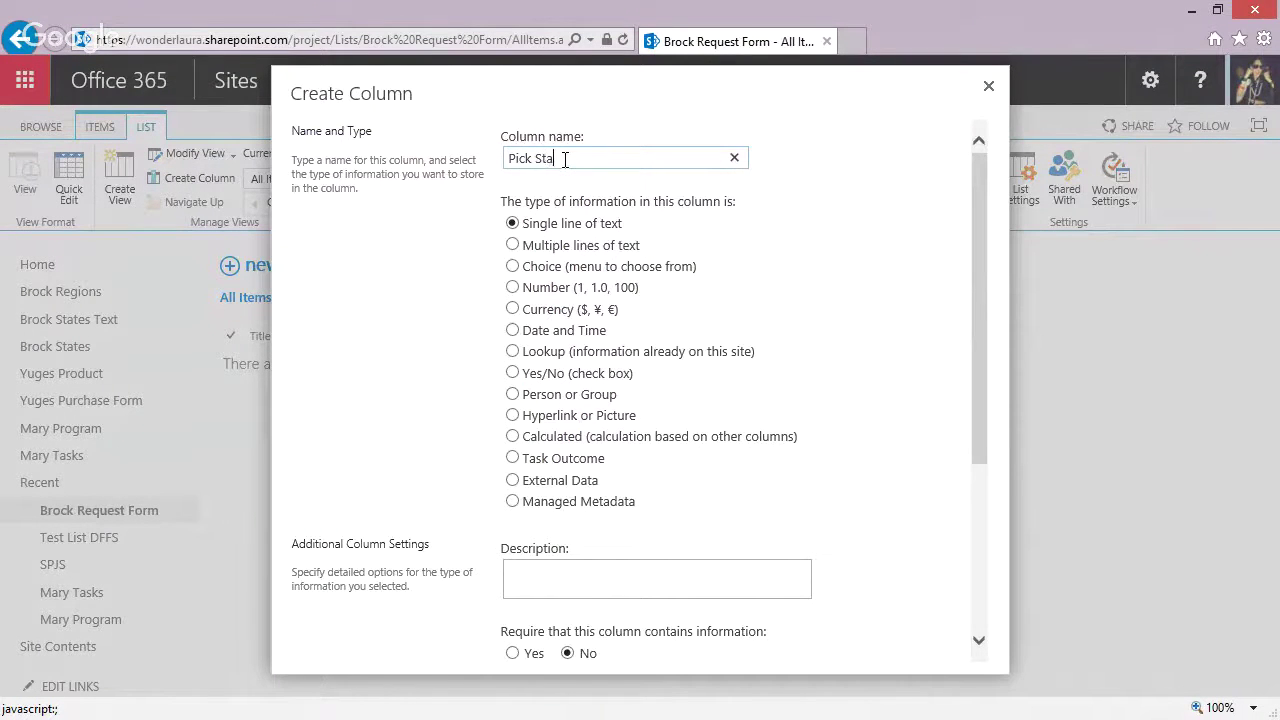
type("te")
type("Lookup")
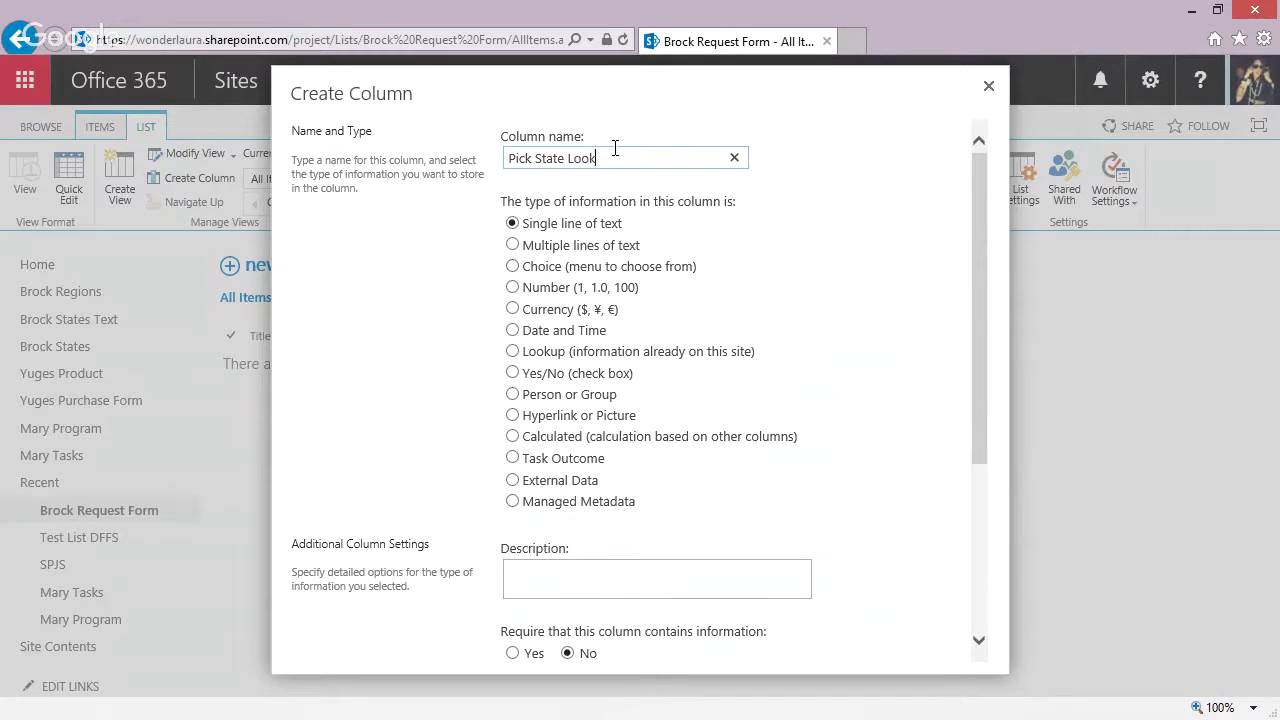
left_click(513, 351)
Have the lookup column get its information from the State column of the Brock States list, and create it.
left_click_drag(924, 297, 720, 414)
left_click(636, 410)
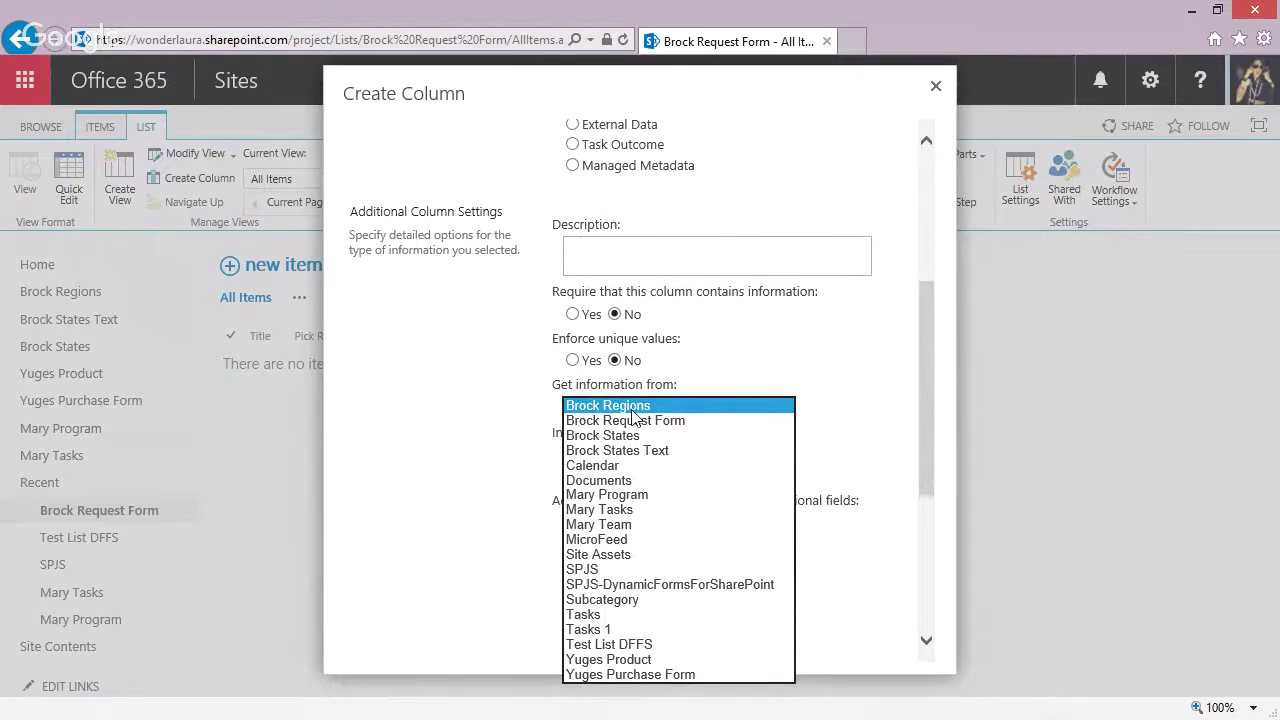
left_click(631, 437)
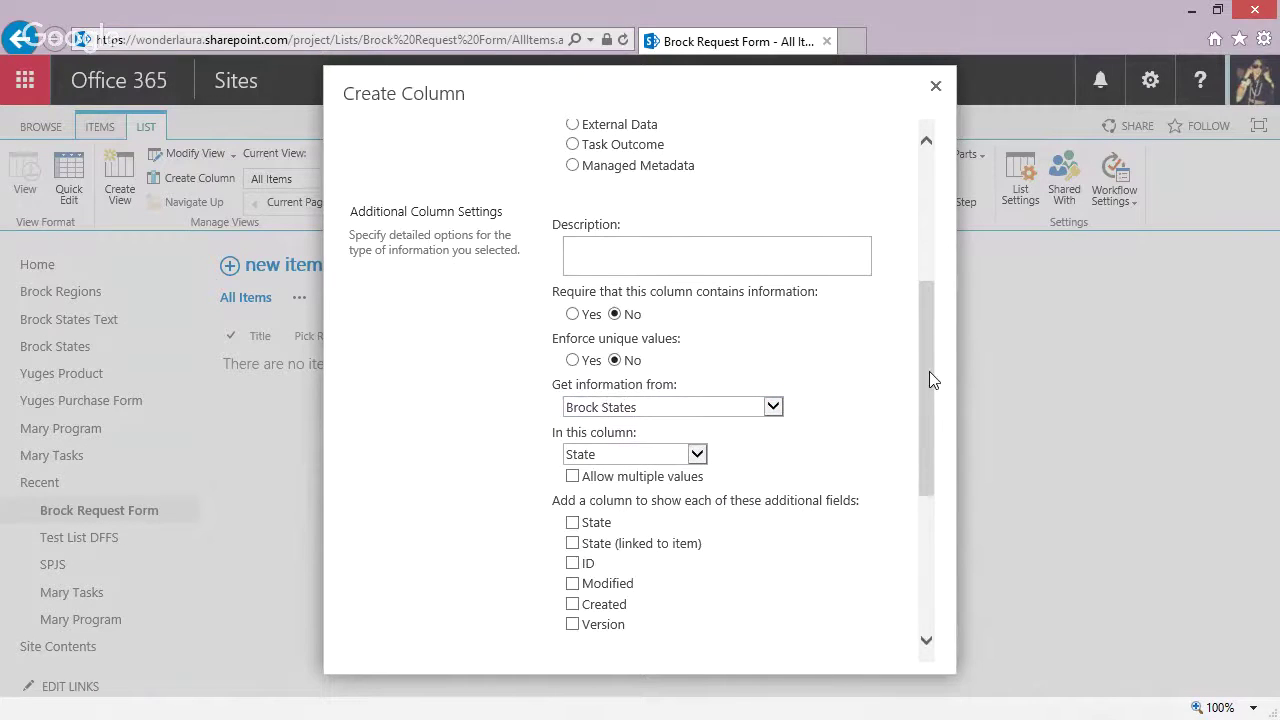
left_click_drag(929, 371, 929, 443)
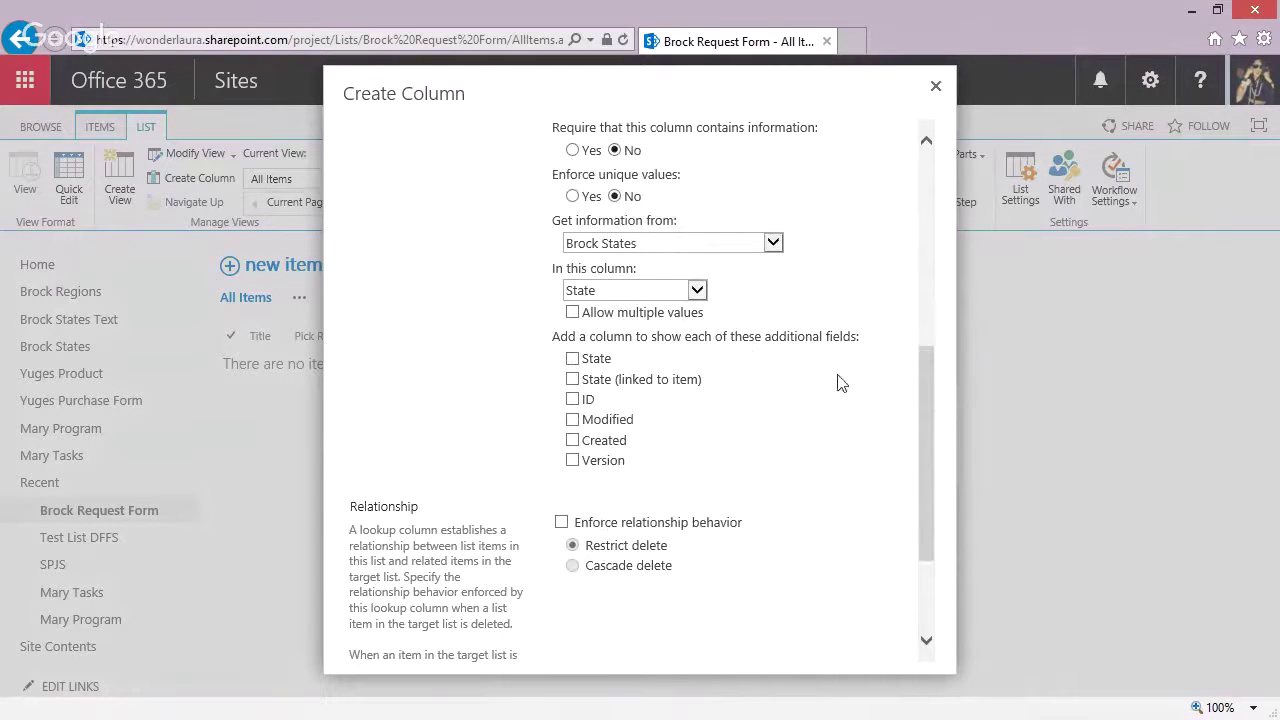
left_click_drag(937, 411, 937, 523)
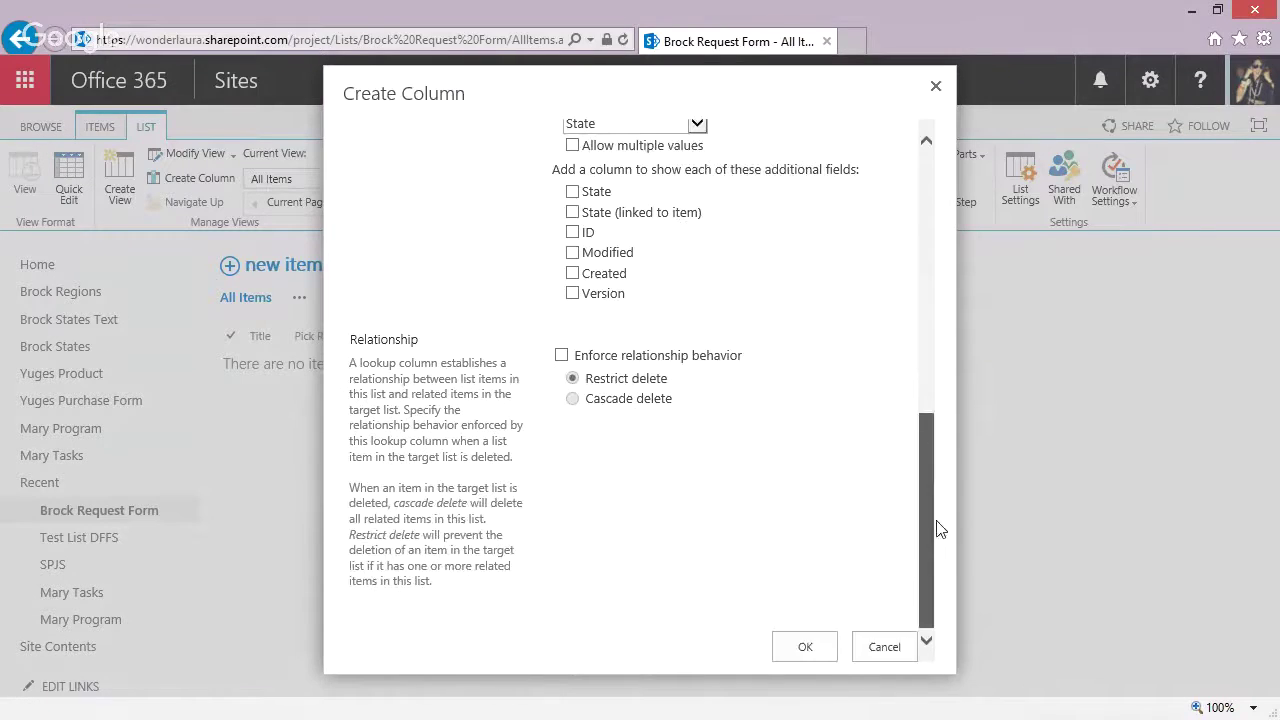
left_click(810, 647)
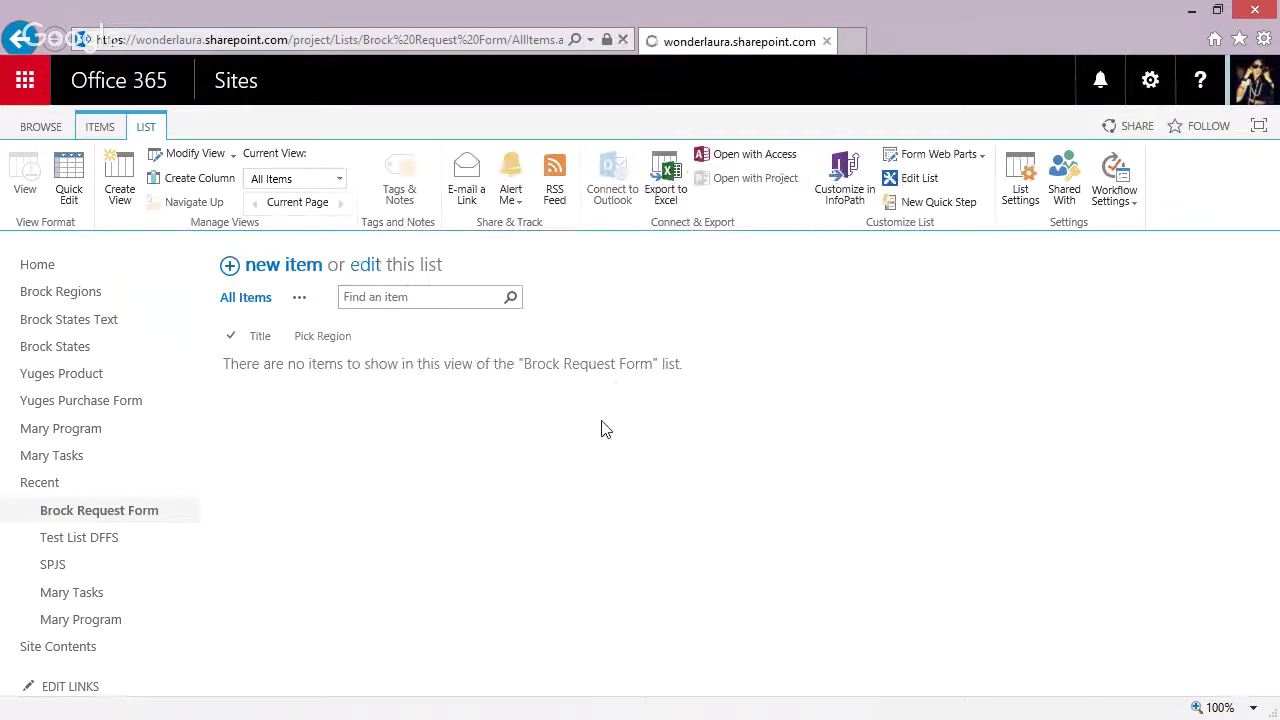
Add a single line of text column named Pick State Text to the Brock Request Form list.
left_click(190, 180)
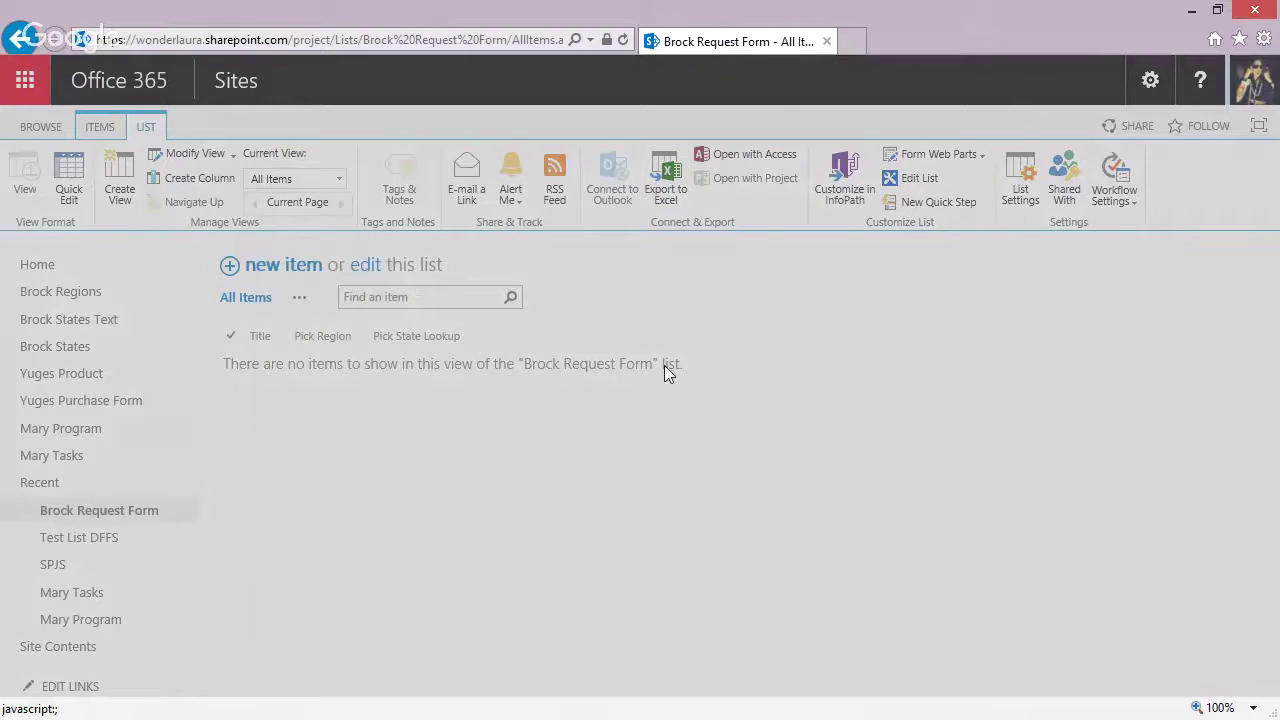
type("Pick sta")
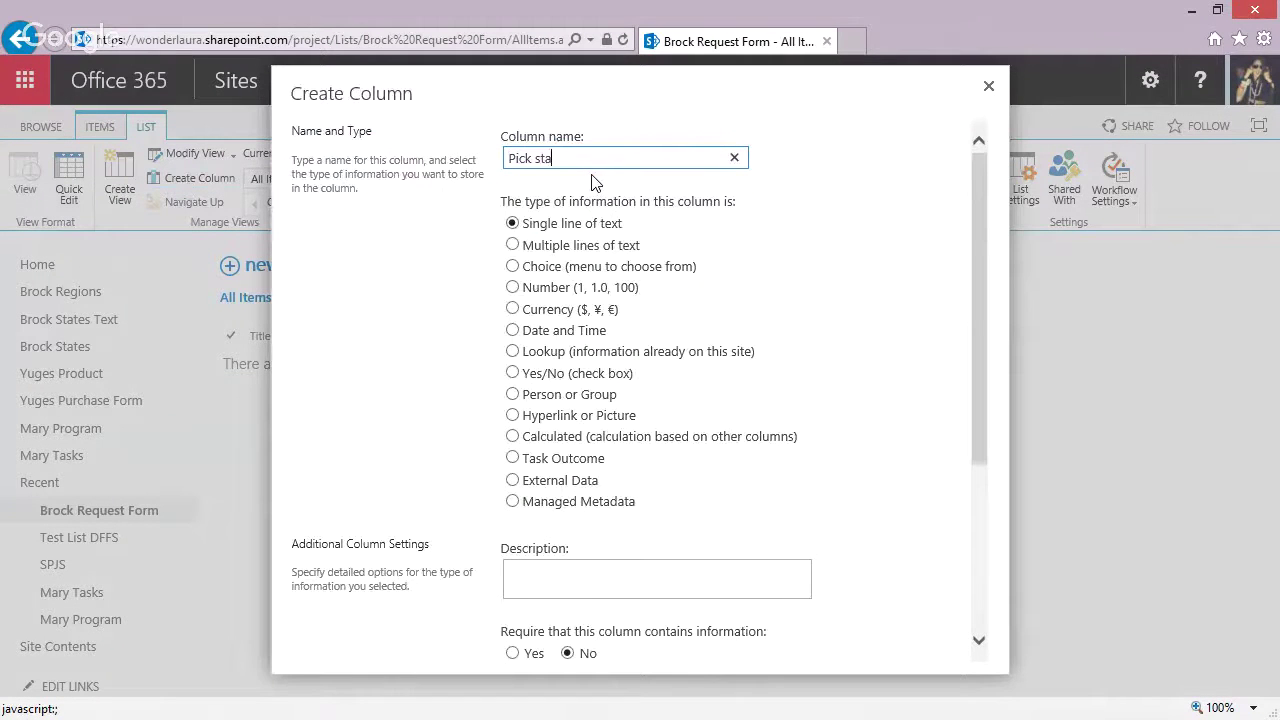
key("BackSpace")
key("BackSpace")
type("State Text")
key("alt+Tab")
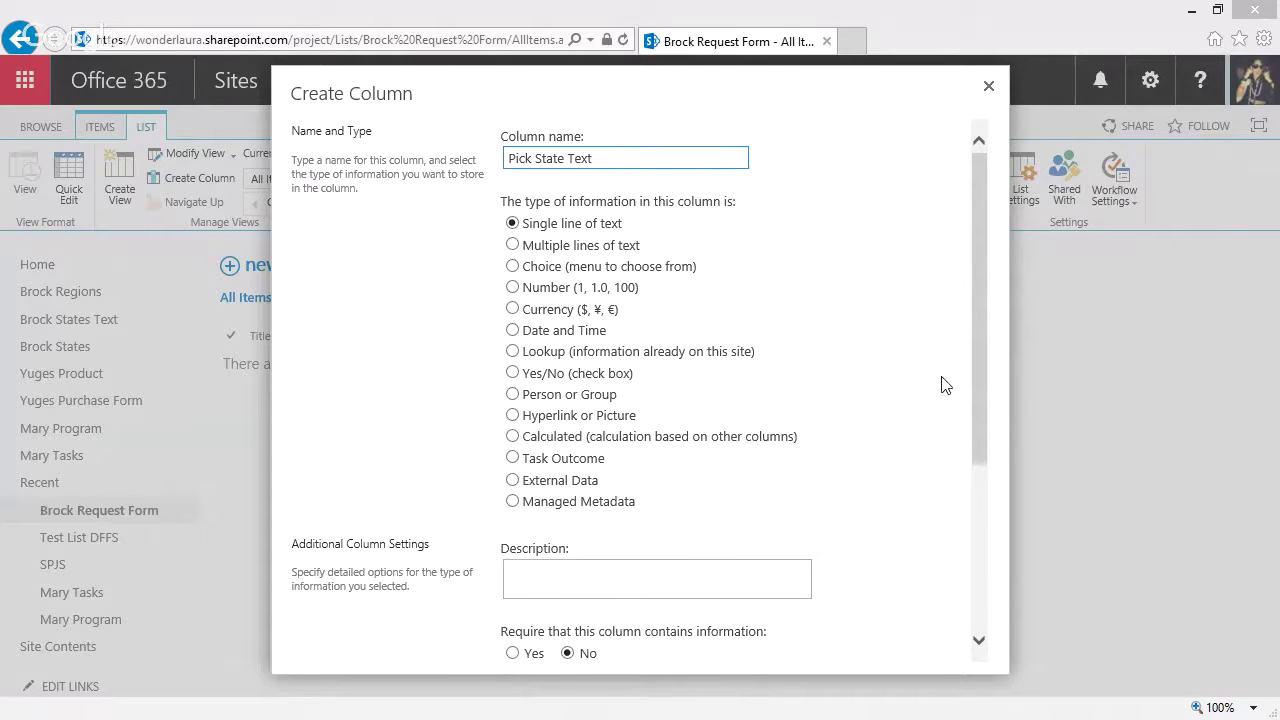
left_click_drag(983, 320, 983, 487)
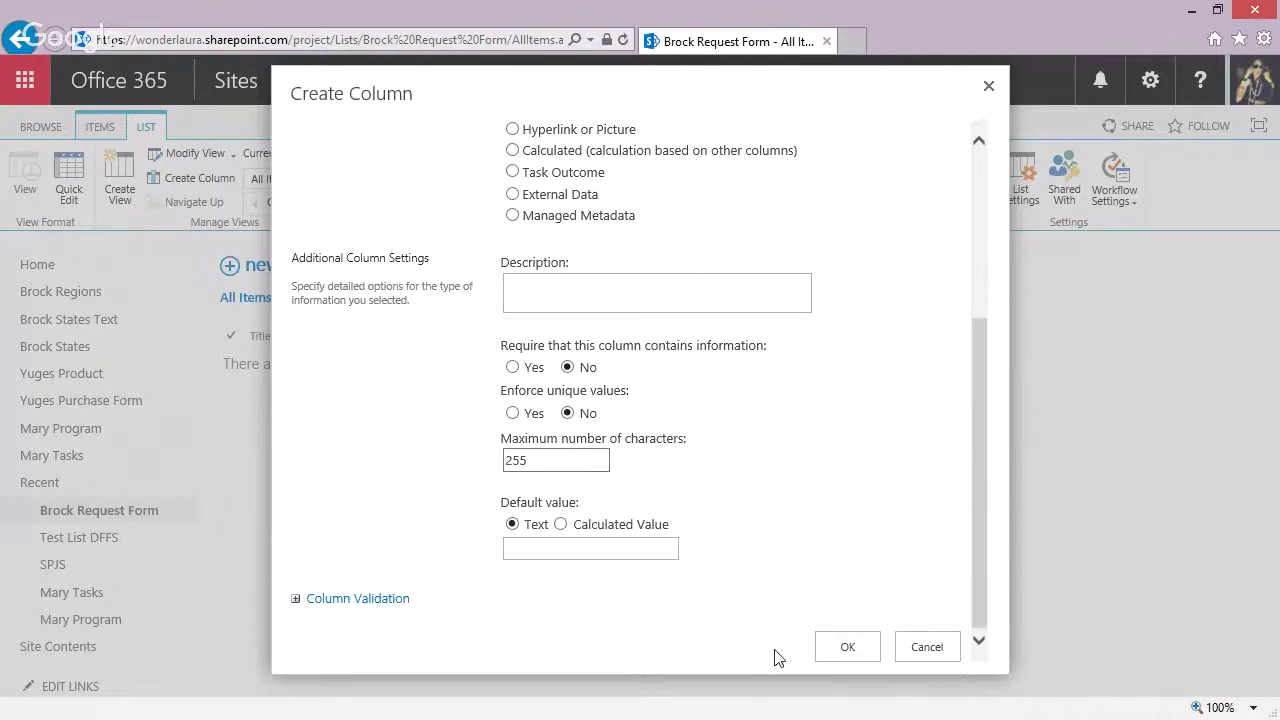
left_click(847, 647)
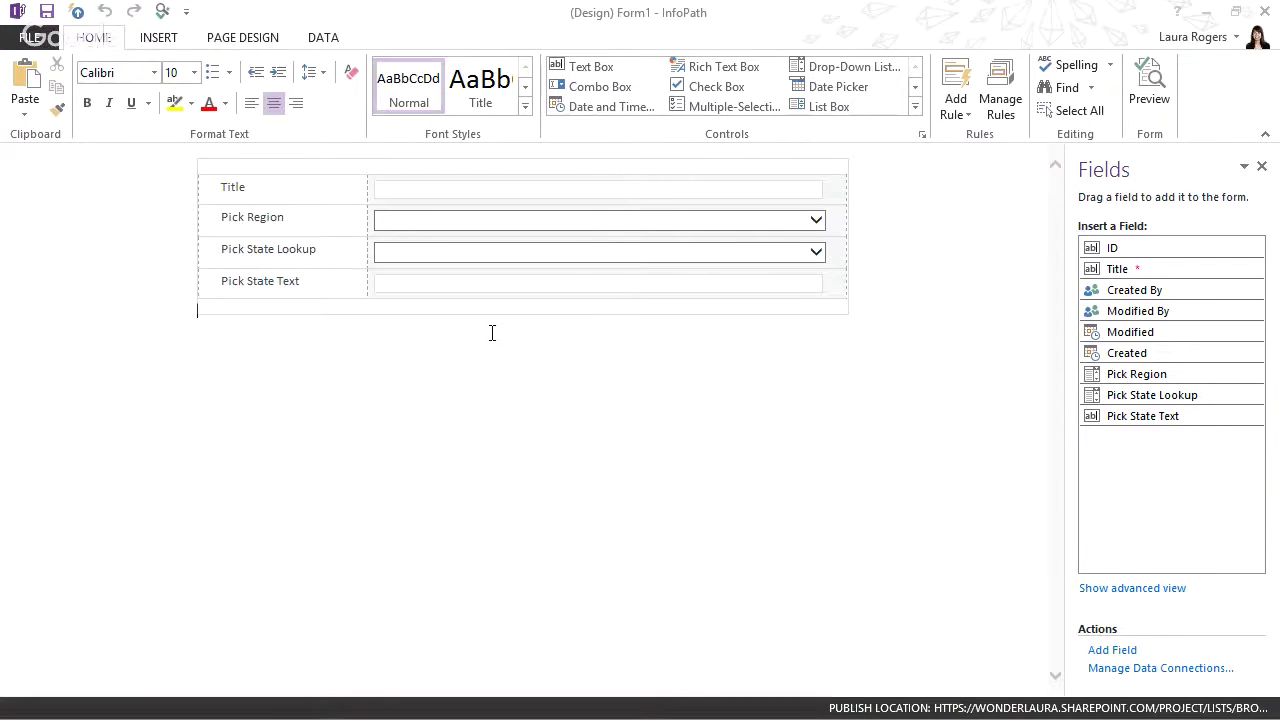
In the InfoPath form, enter the heading "Brock Request Form" above the fields and apply the Title font style.
left_click(399, 170)
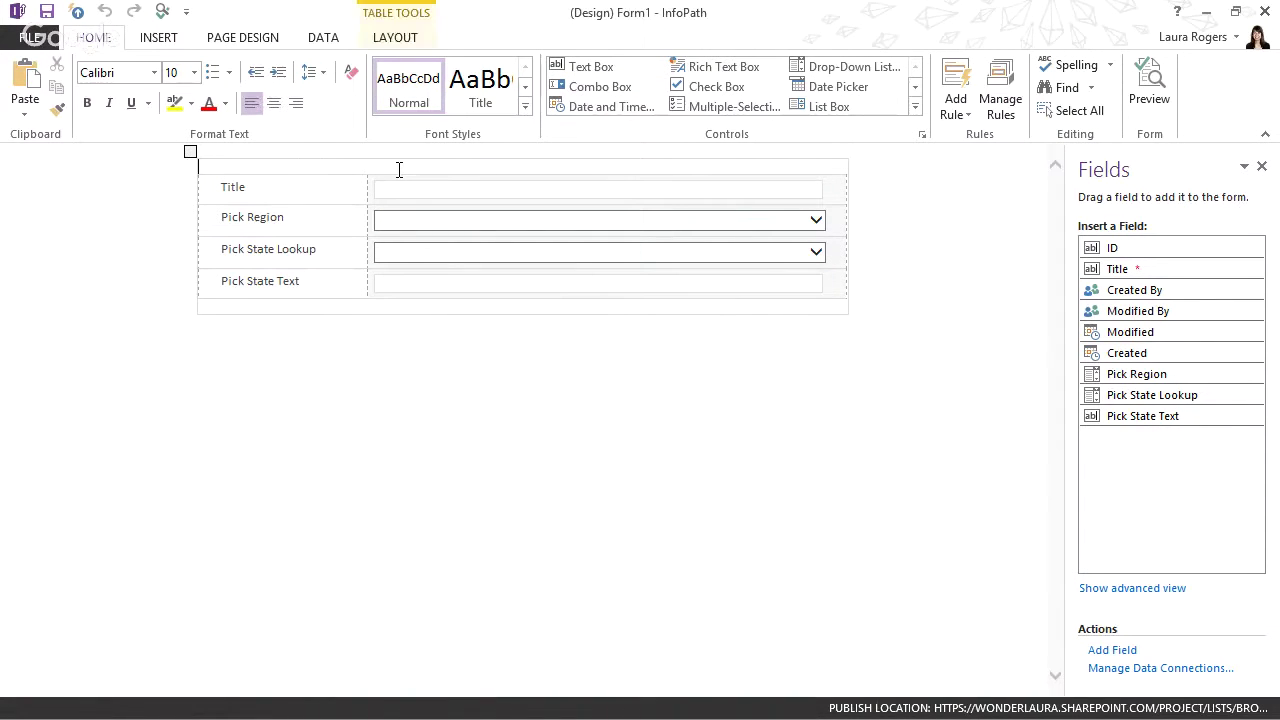
type("Brock Request Form")
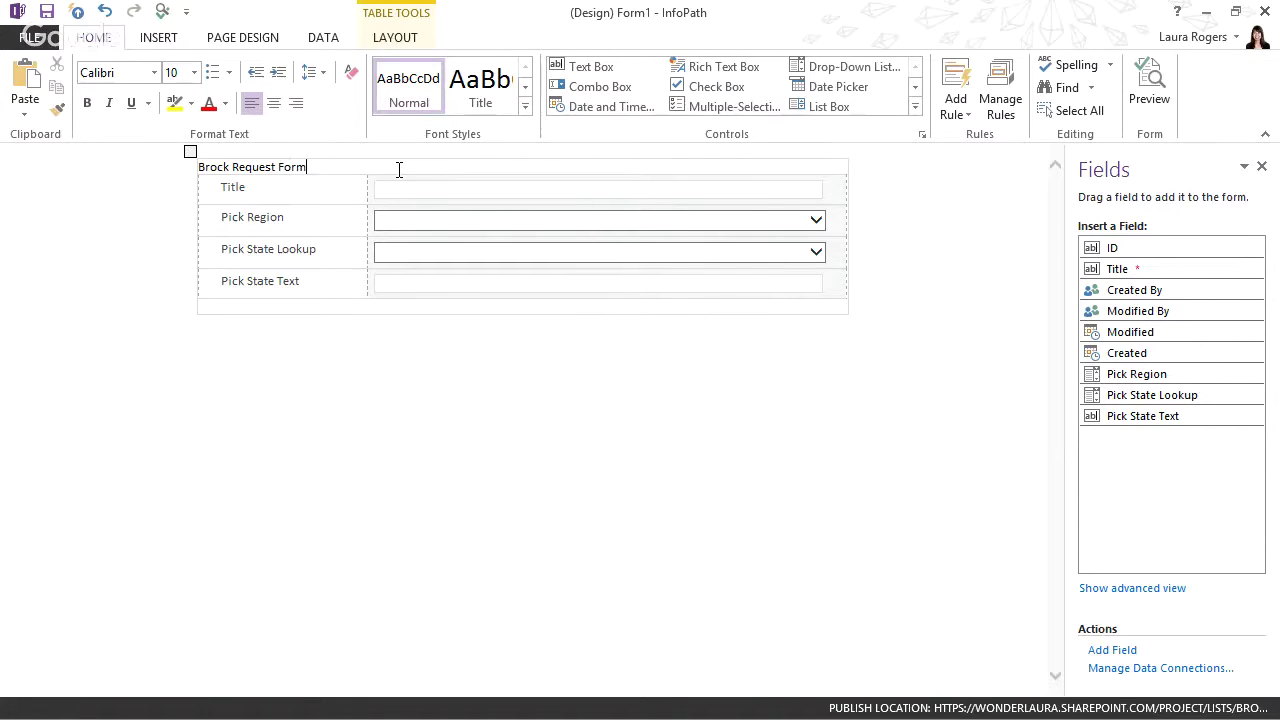
left_click(470, 95)
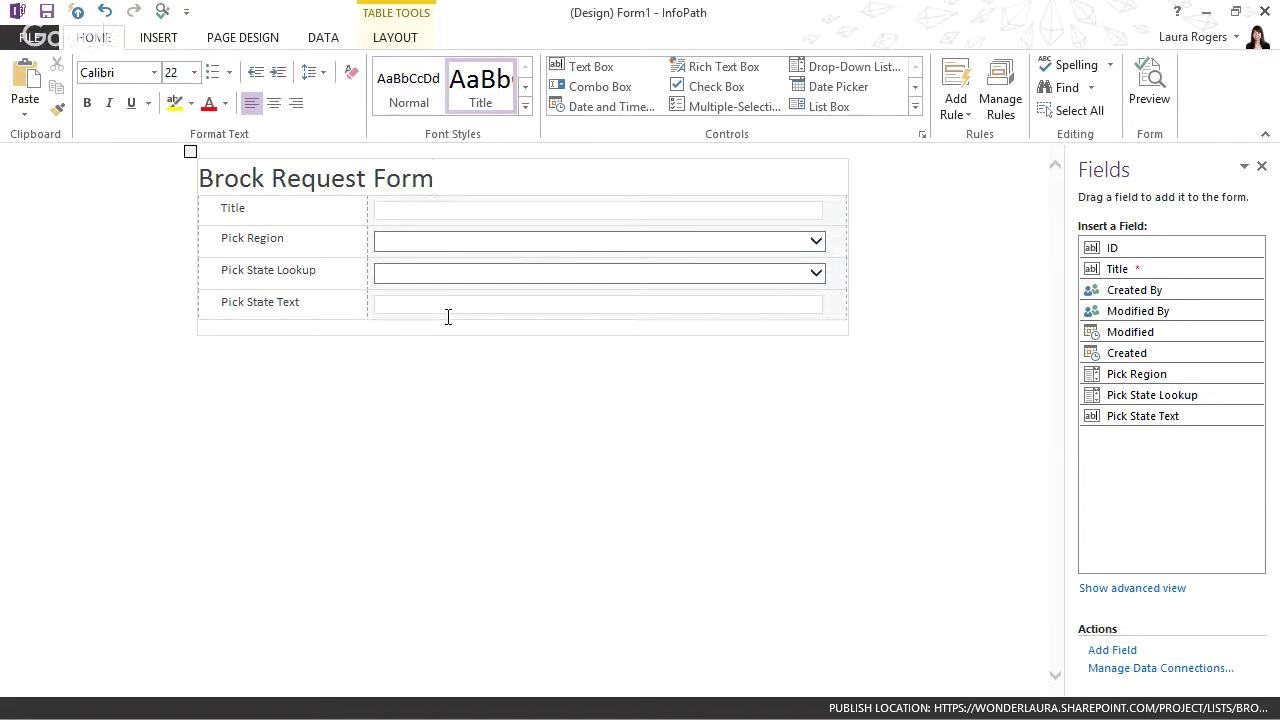
Examine the Pick Region and Pick State Lookup drop-downs, including the state lookup's data source, value, display name and entries group.
left_click(445, 250)
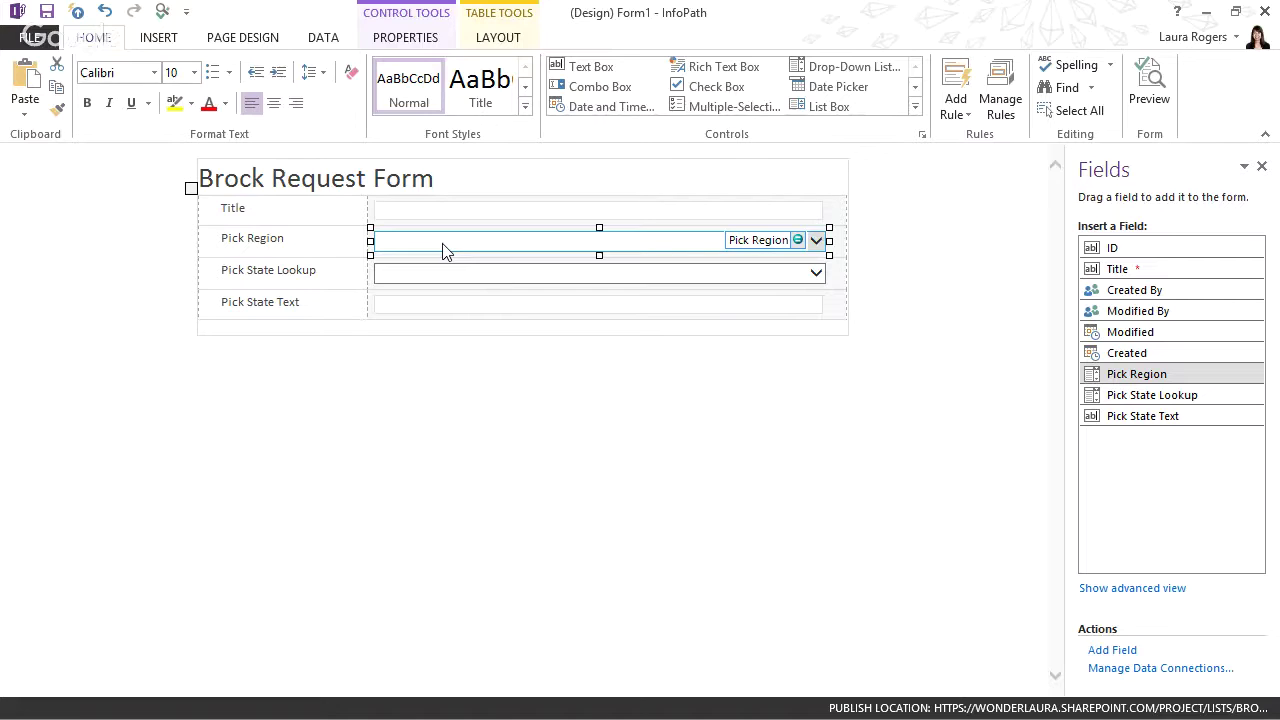
left_click(443, 281)
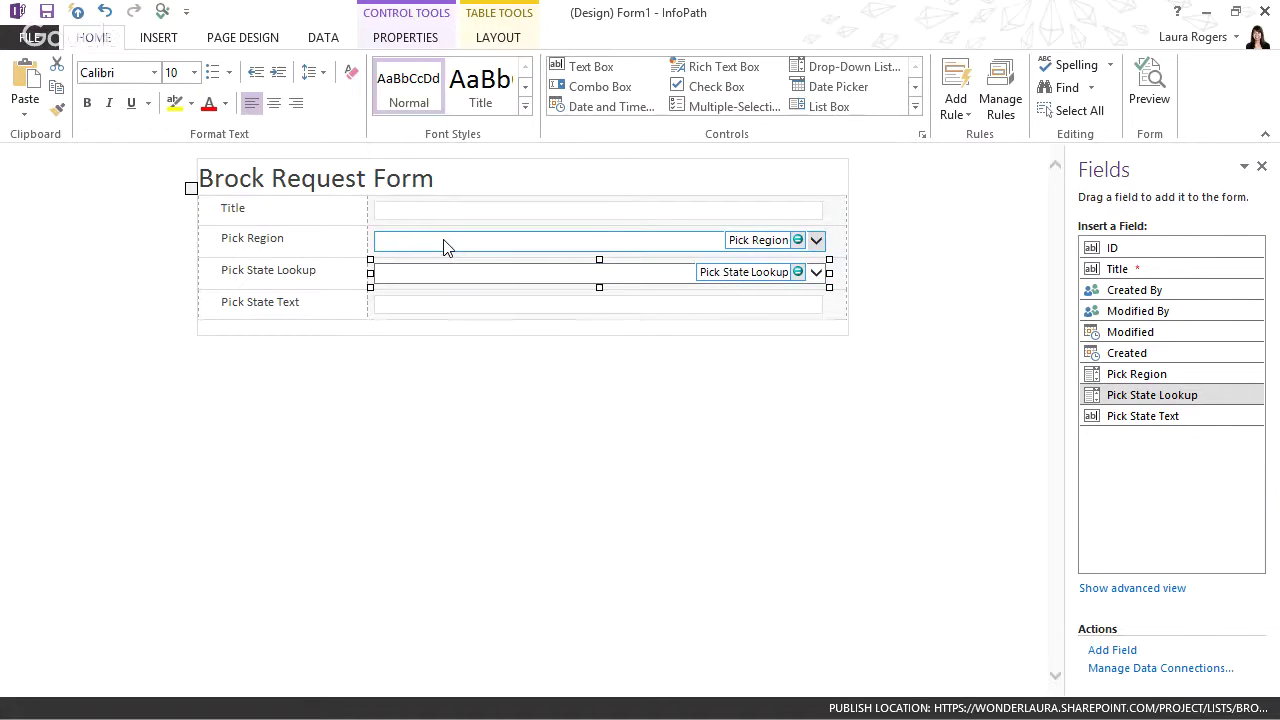
left_click(444, 247)
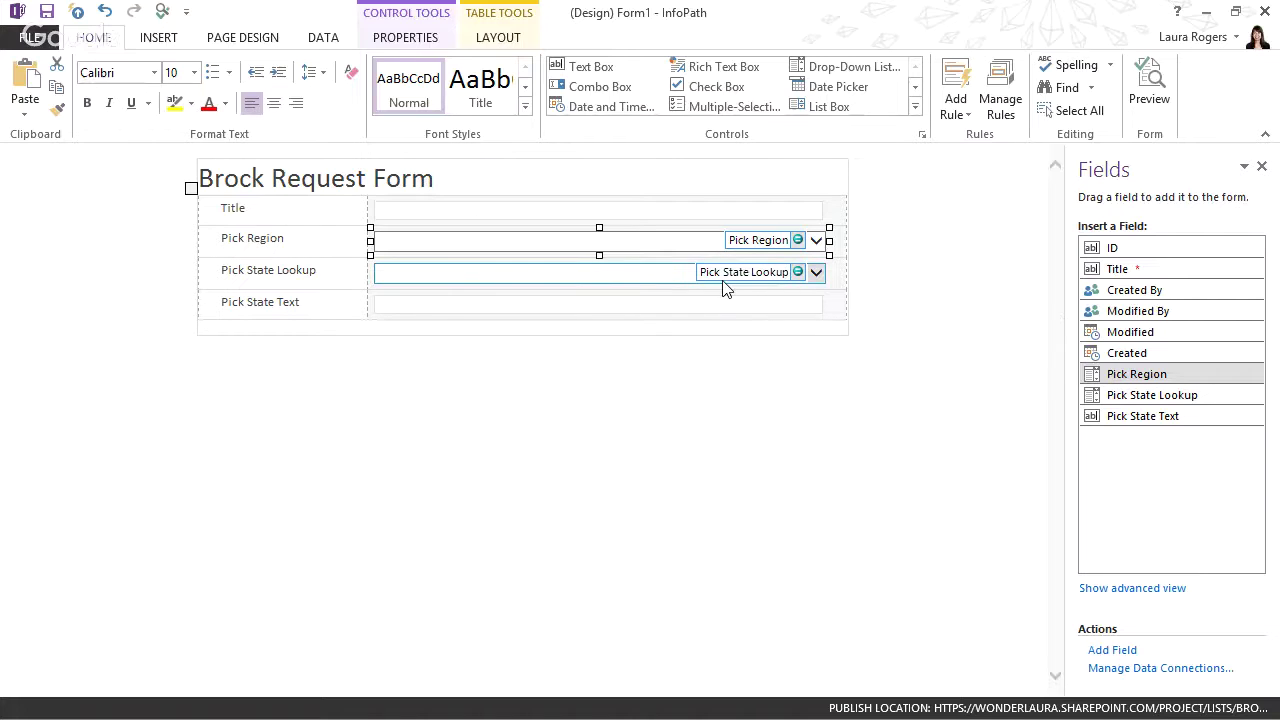
left_click(605, 286)
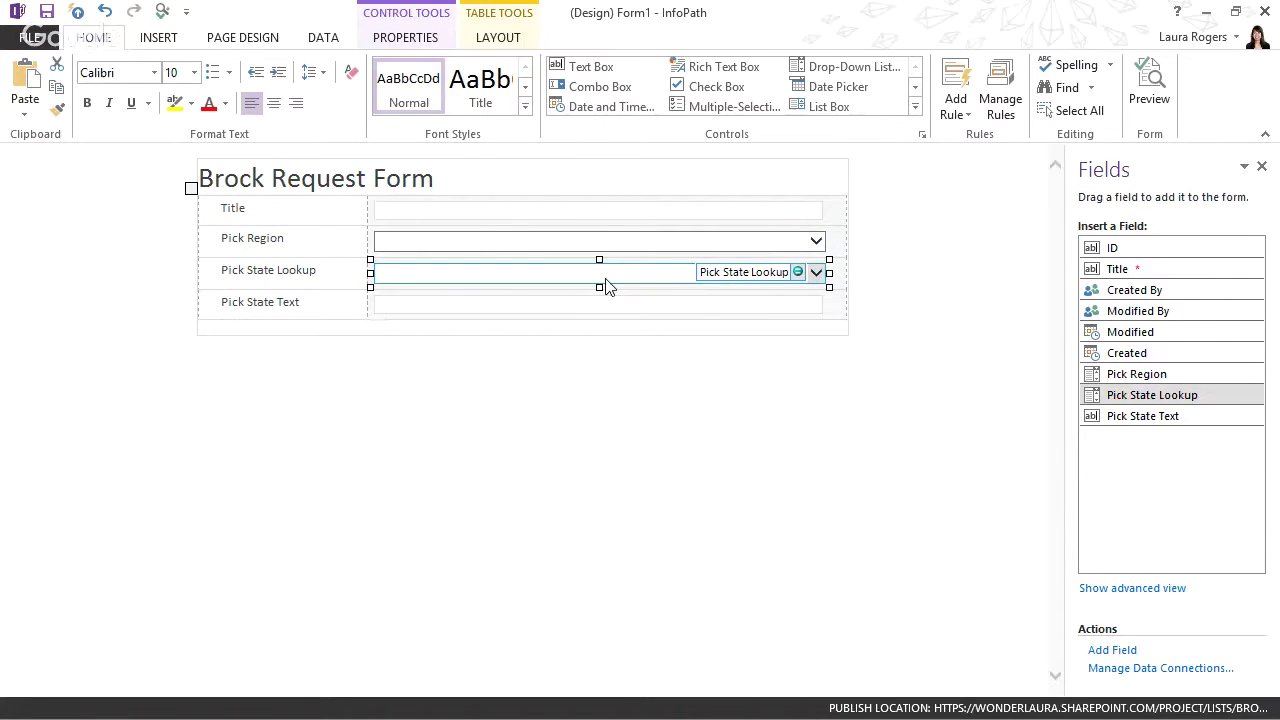
double_click(533, 284)
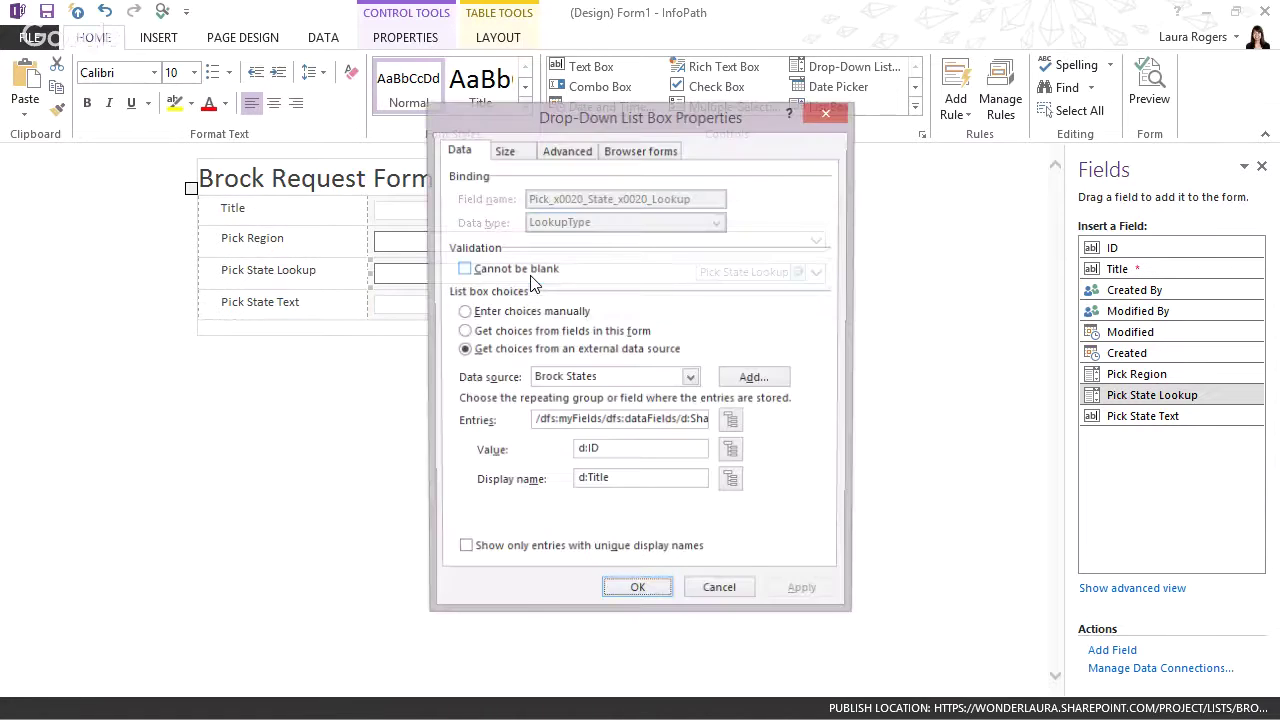
left_click(733, 425)
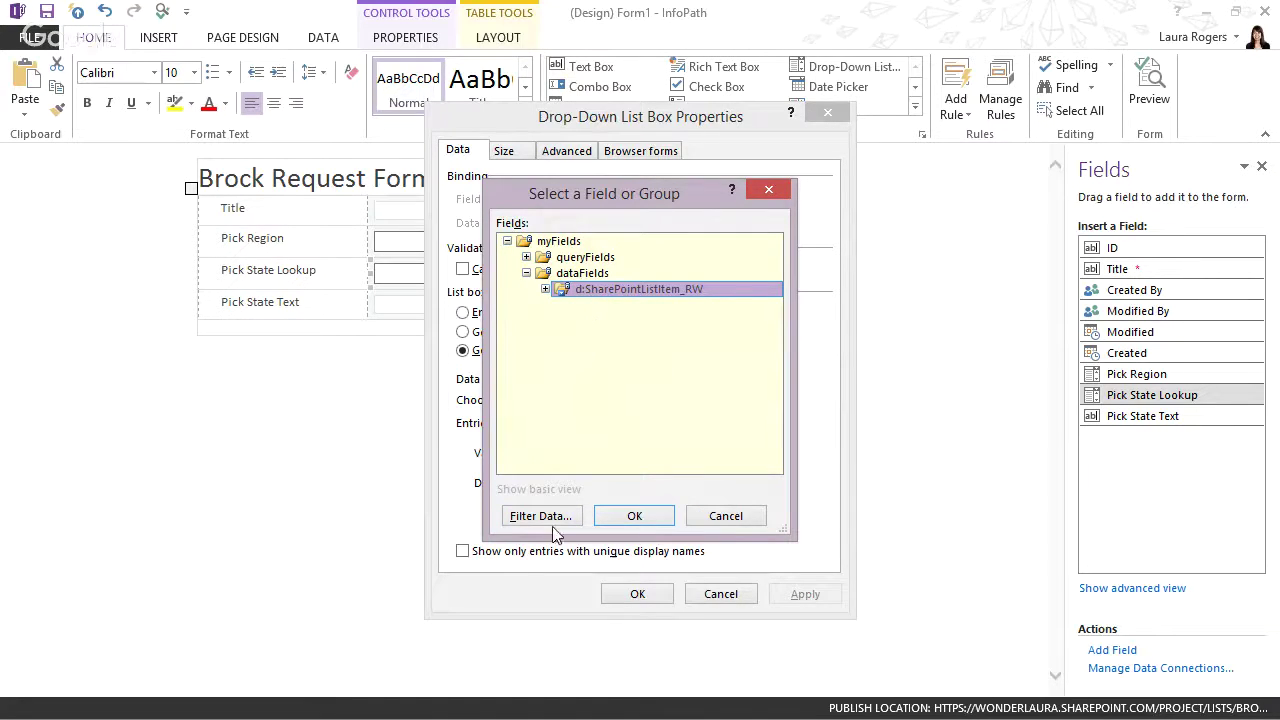
left_click(723, 516)
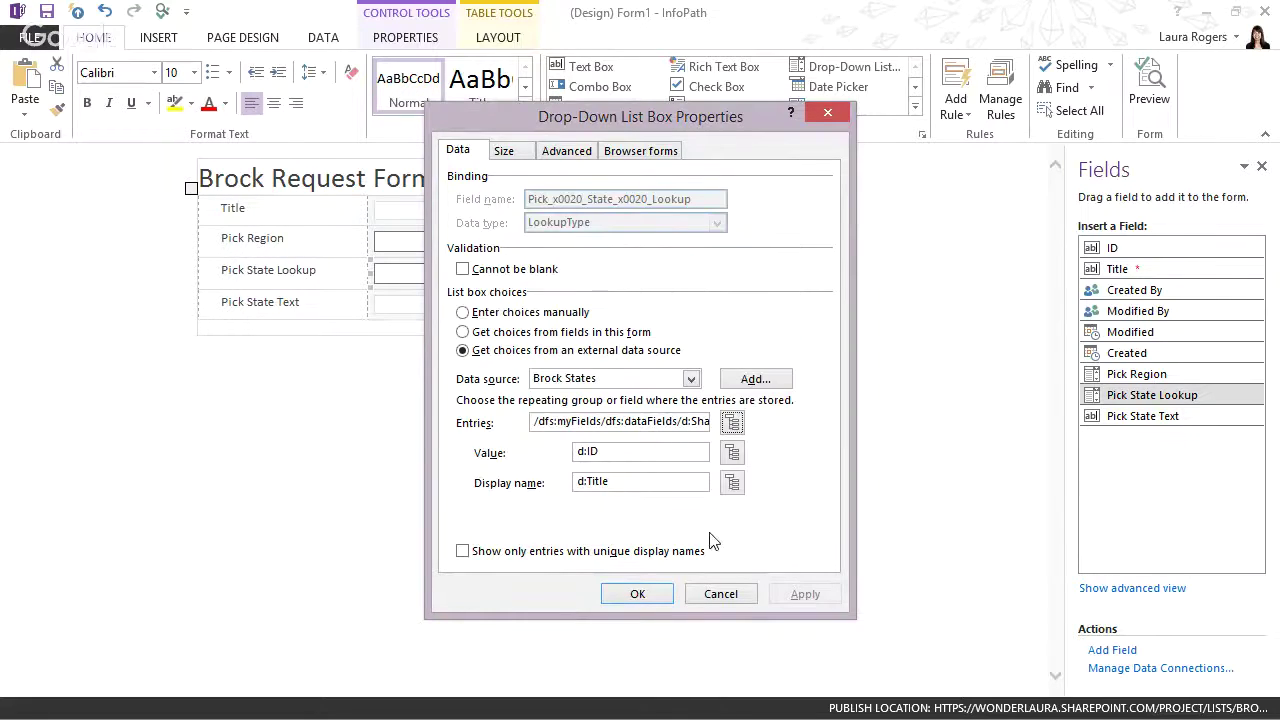
left_click(720, 594)
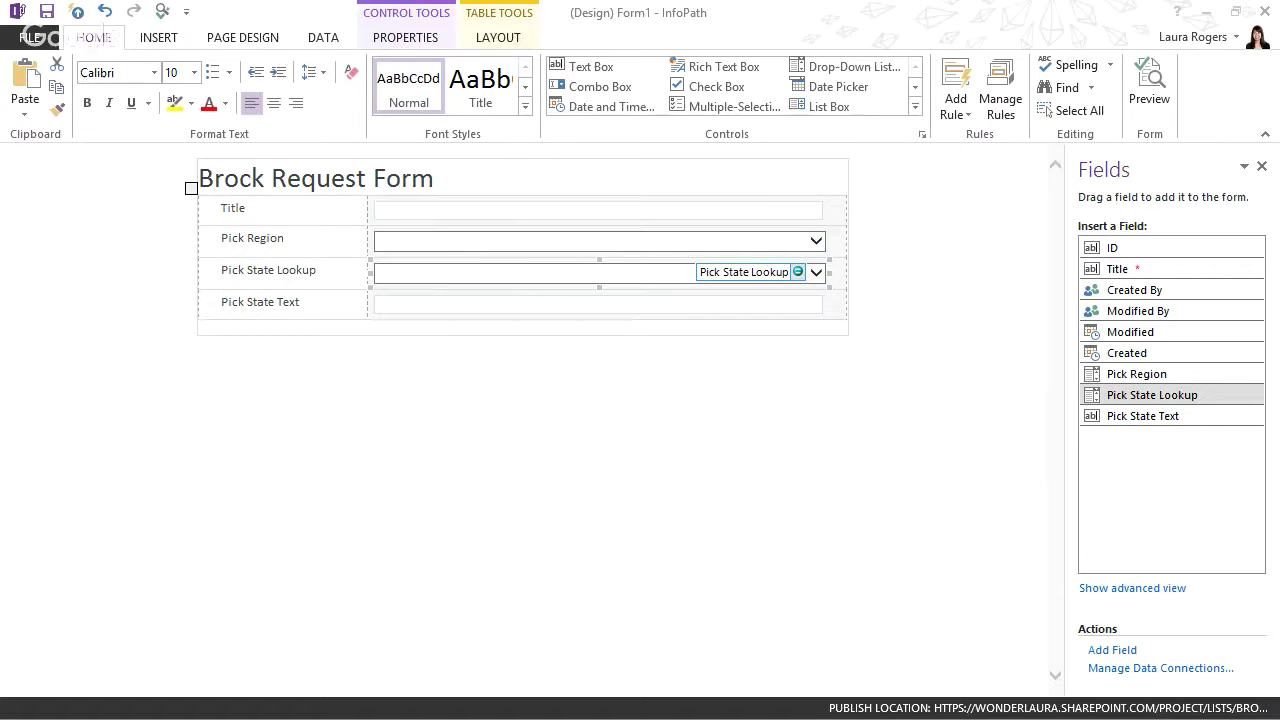
left_click(505, 254)
left_click(500, 284)
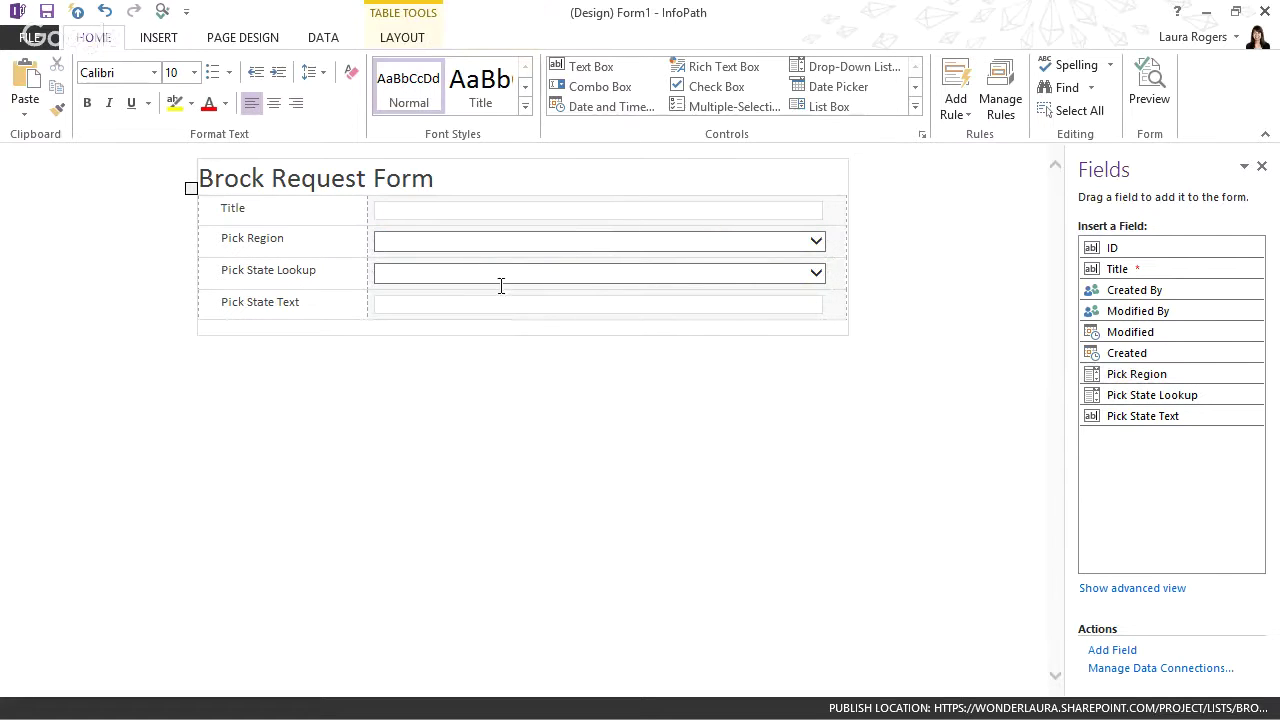
Show the form's fields in advanced view with more width, and display the Brock Regions secondary data source.
left_click(323, 37)
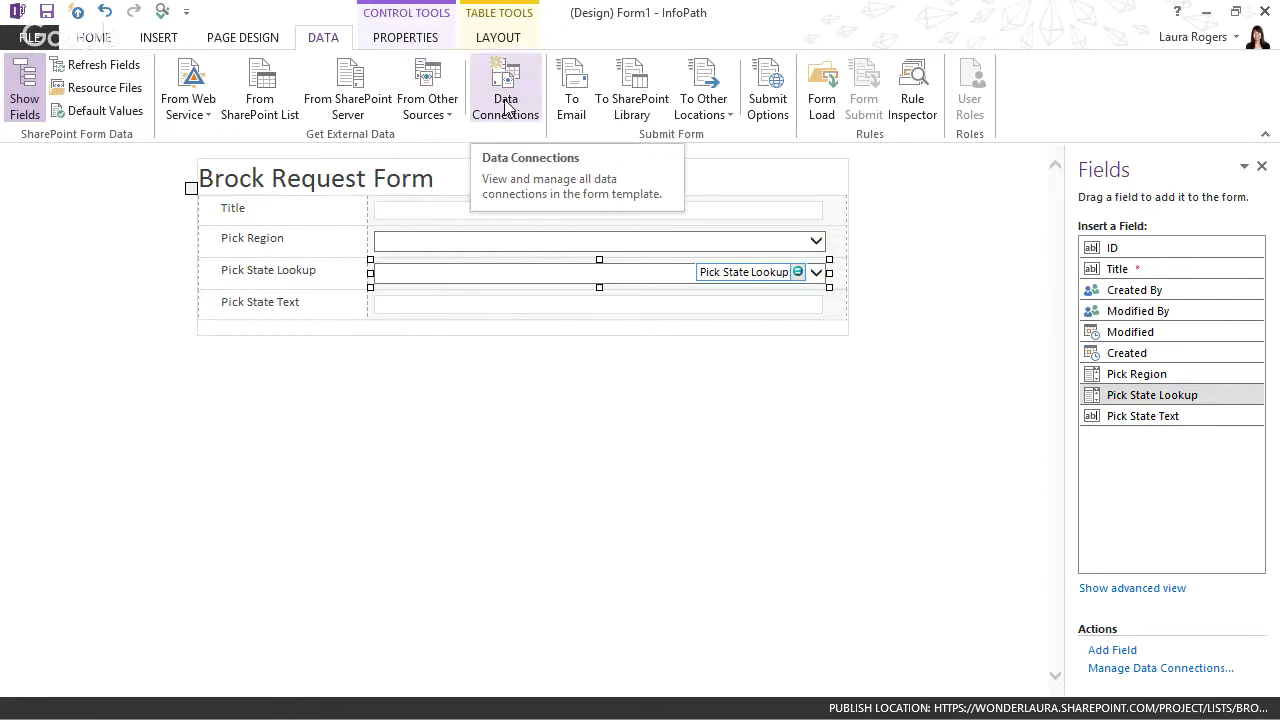
left_click(1136, 589)
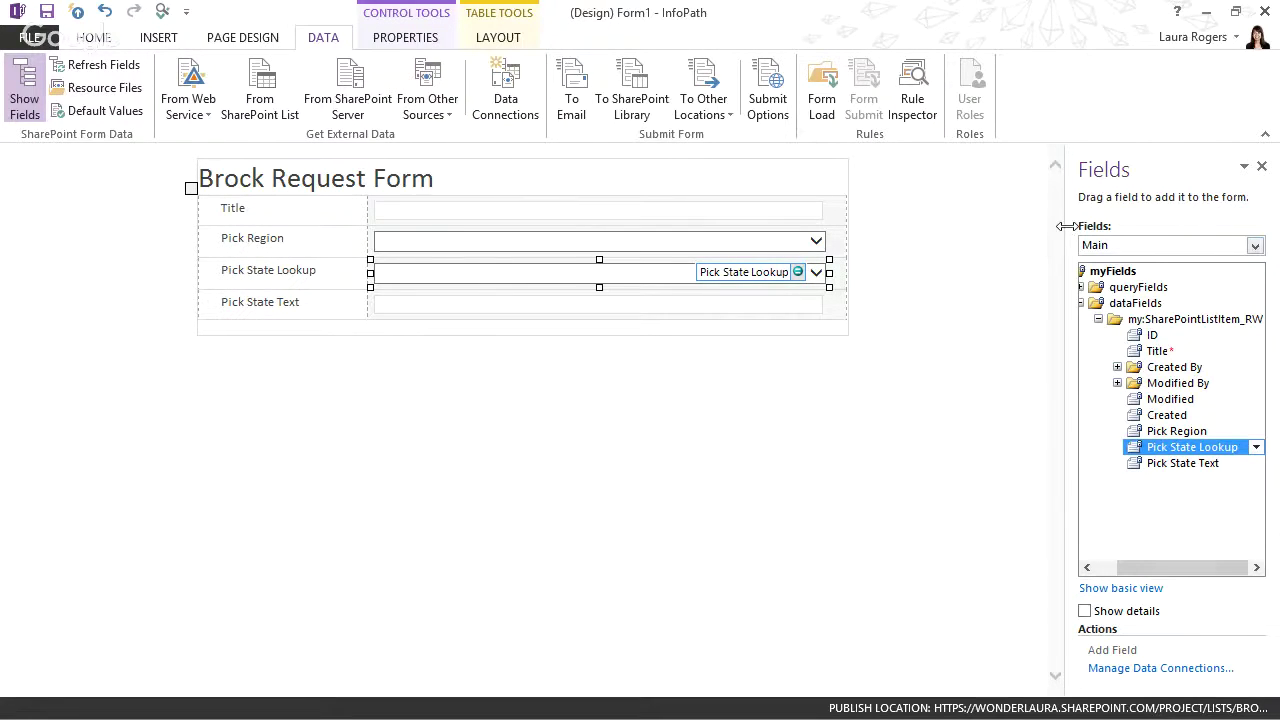
left_click_drag(1064, 226, 999, 230)
left_click(1074, 246)
left_click(1062, 288)
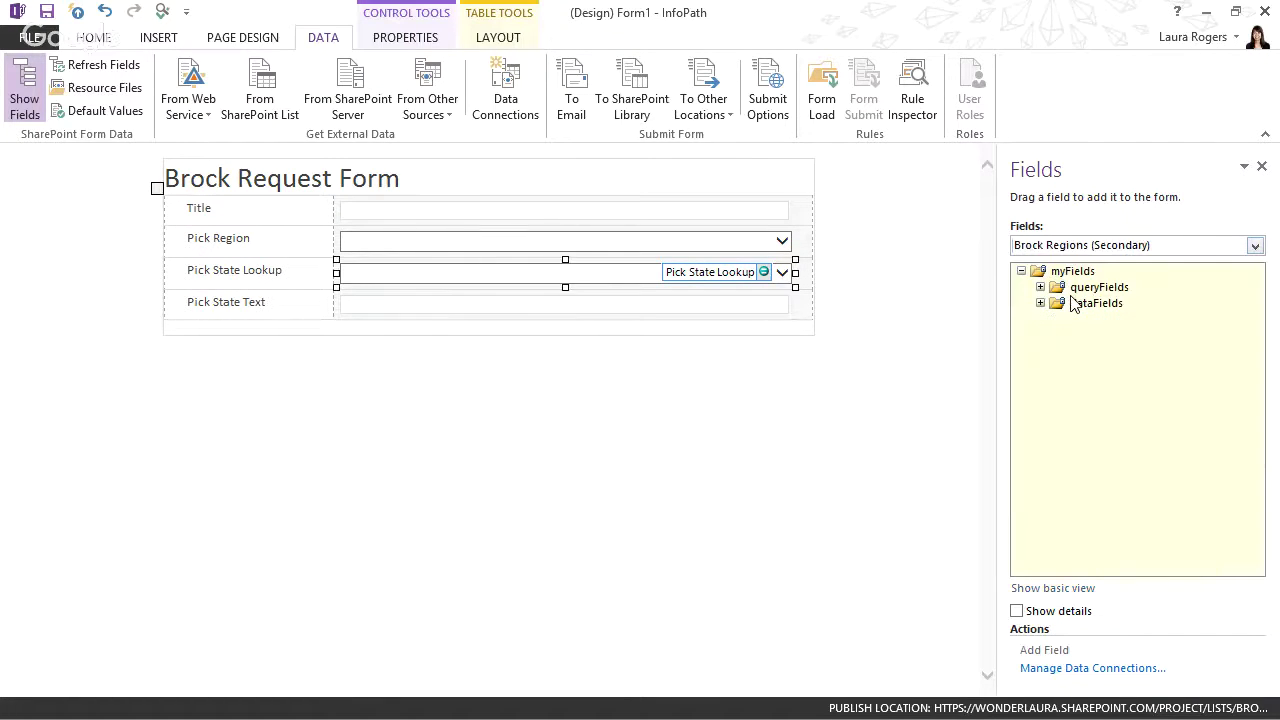
Examine the query fields and data fields of the Brock Regions source and the data fields of the Brock States source.
left_click(1040, 287)
left_click(1040, 319)
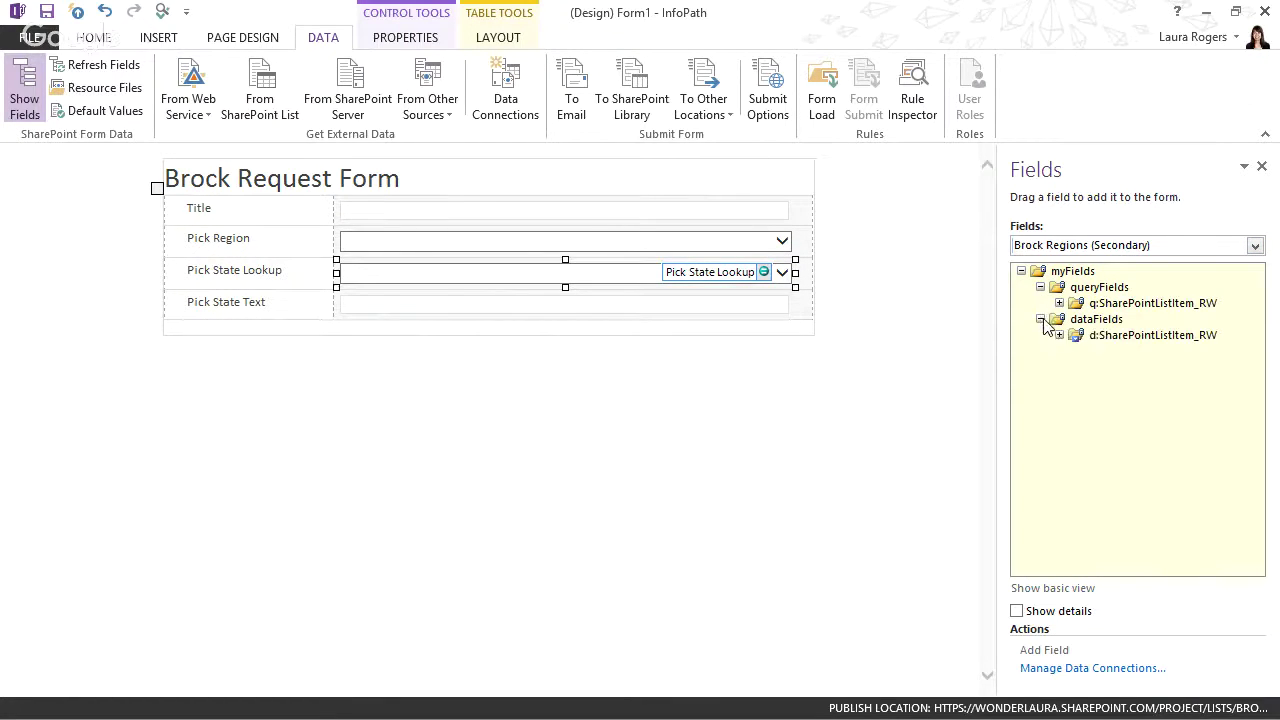
left_click(1059, 335)
left_click(1059, 303)
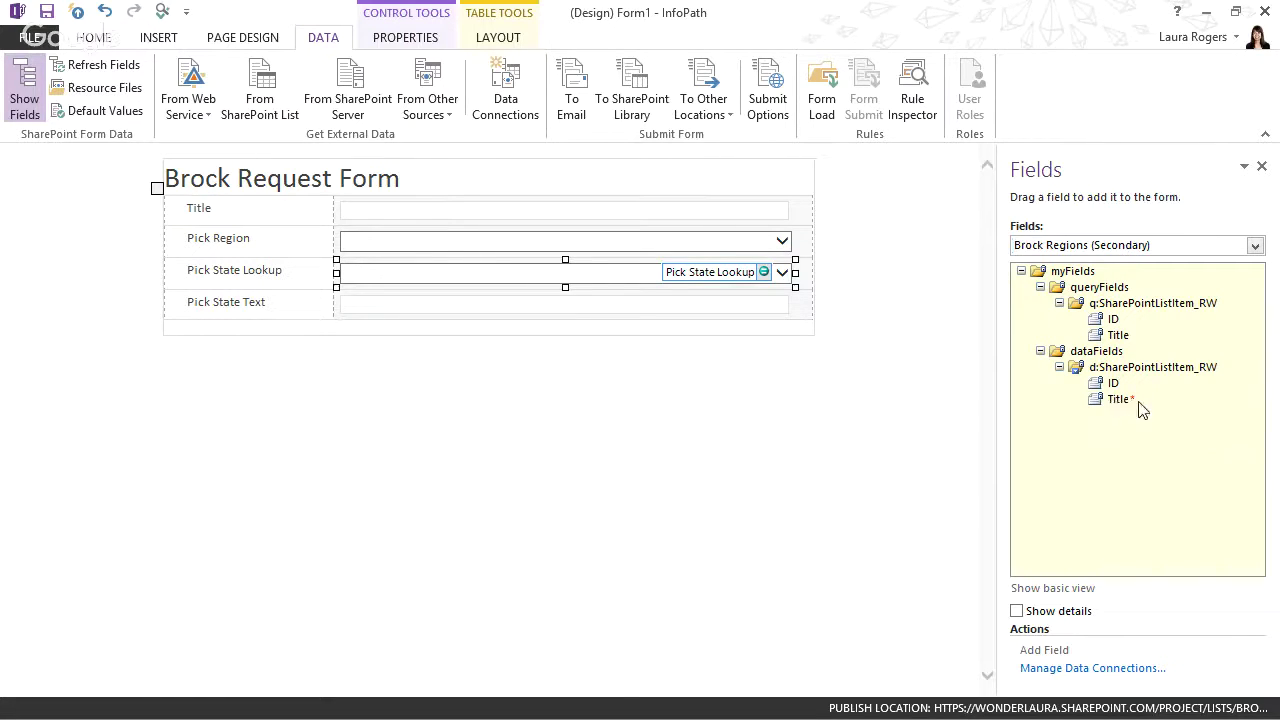
left_click(1120, 245)
left_click(1080, 277)
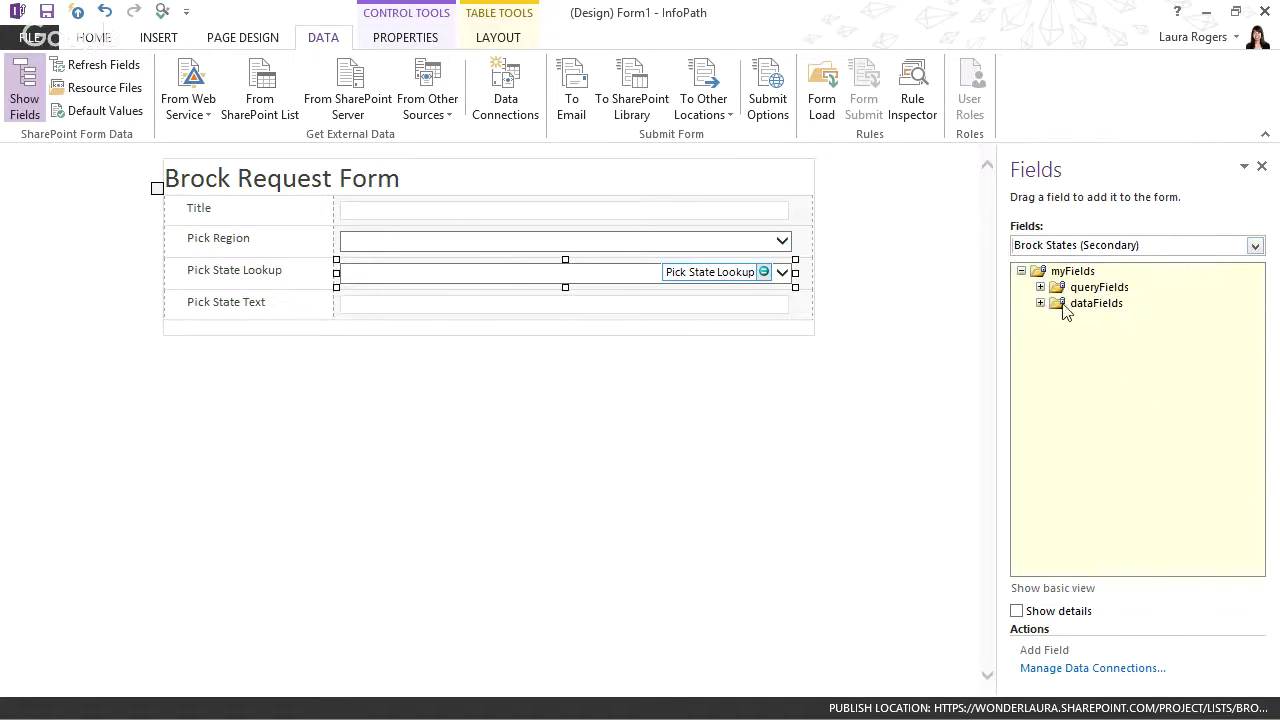
left_click(1040, 304)
left_click(1059, 319)
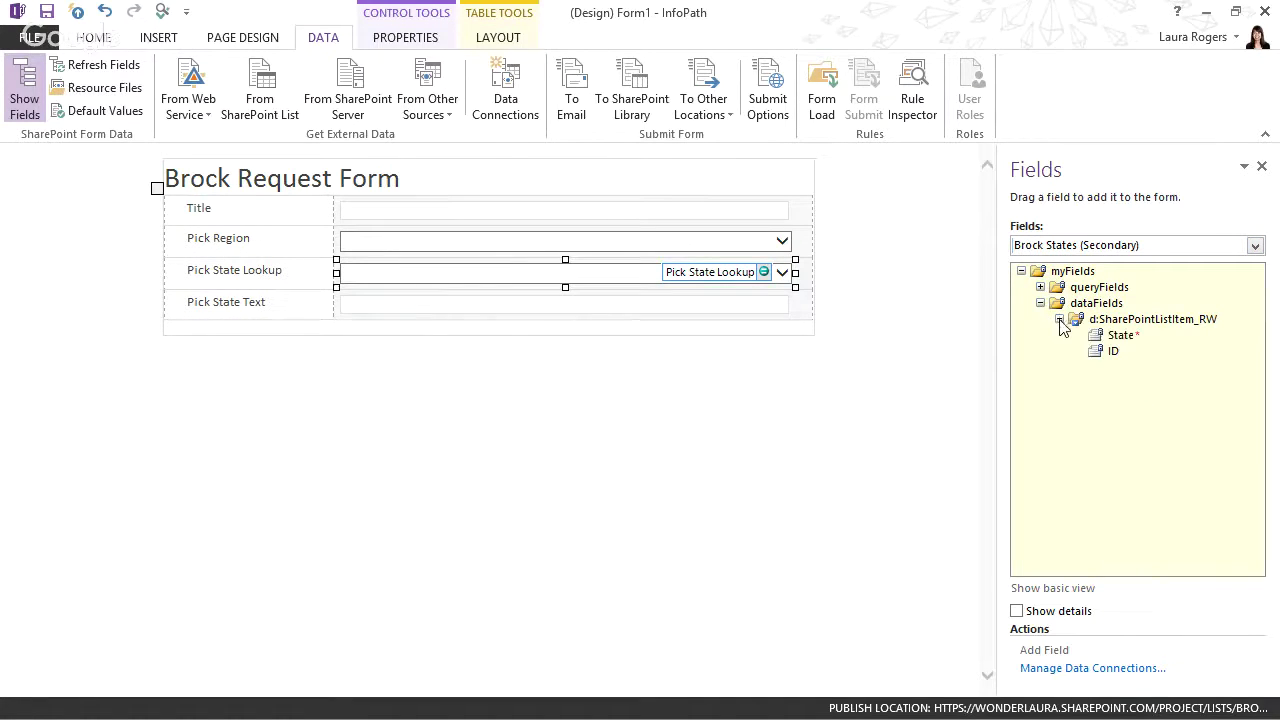
left_click(1119, 337)
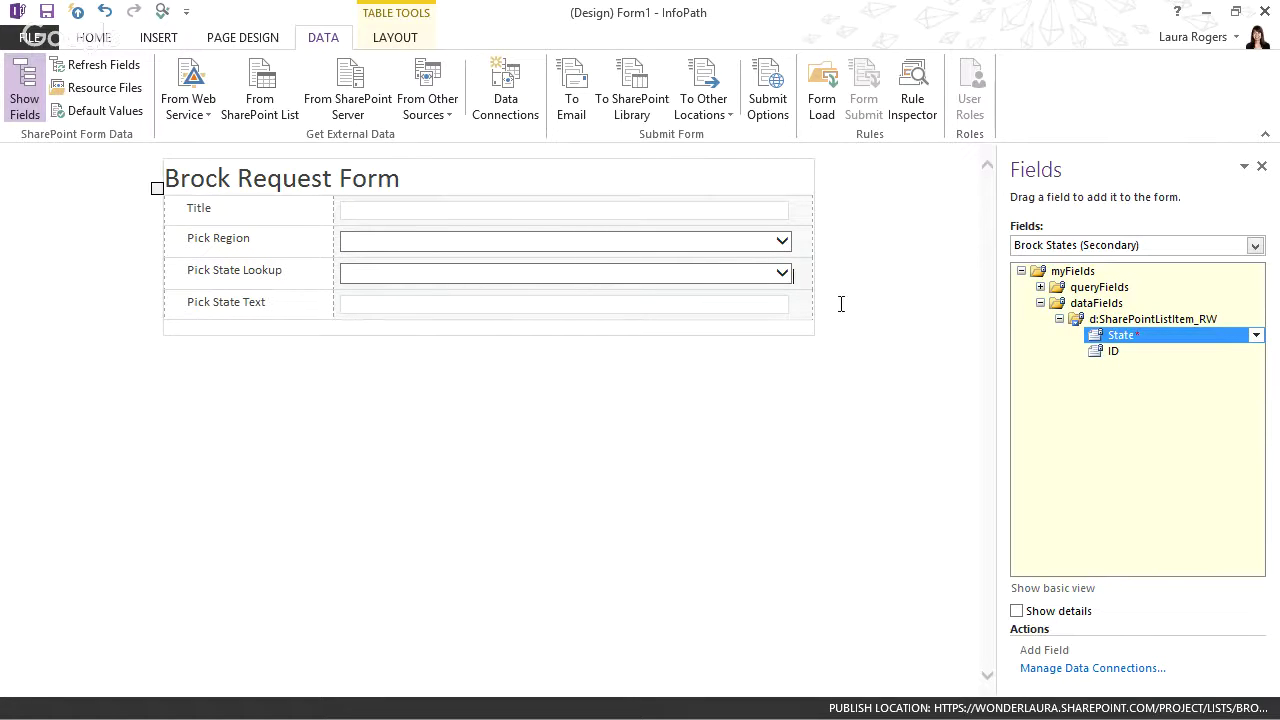
Open the form's data connections and inspect the settings of the existing Brock States connection without changing them.
left_click(507, 100)
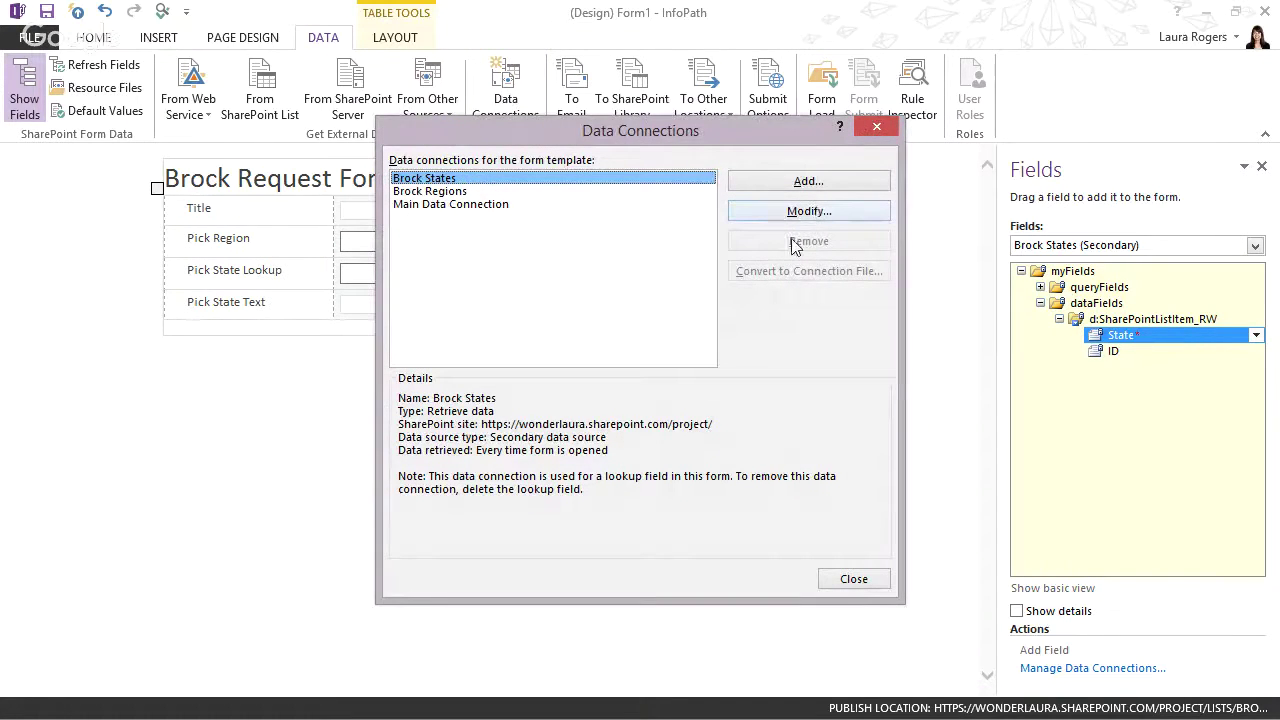
left_click(811, 213)
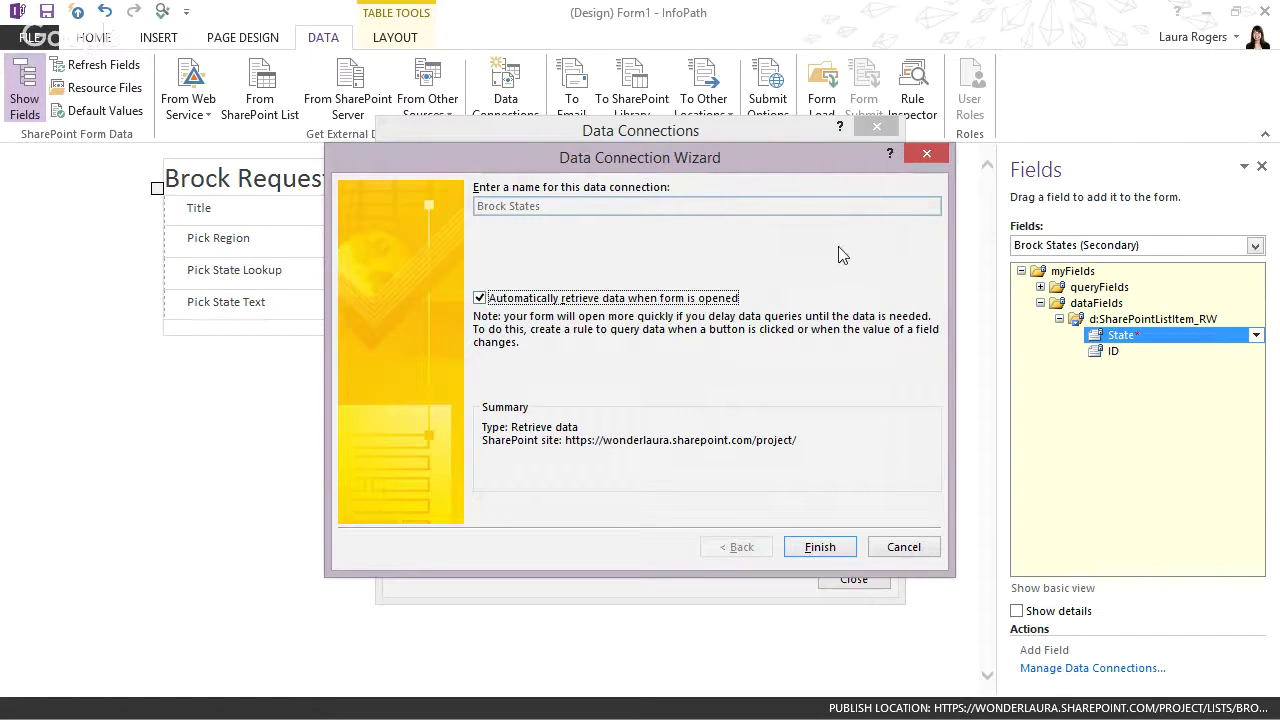
left_click(927, 156)
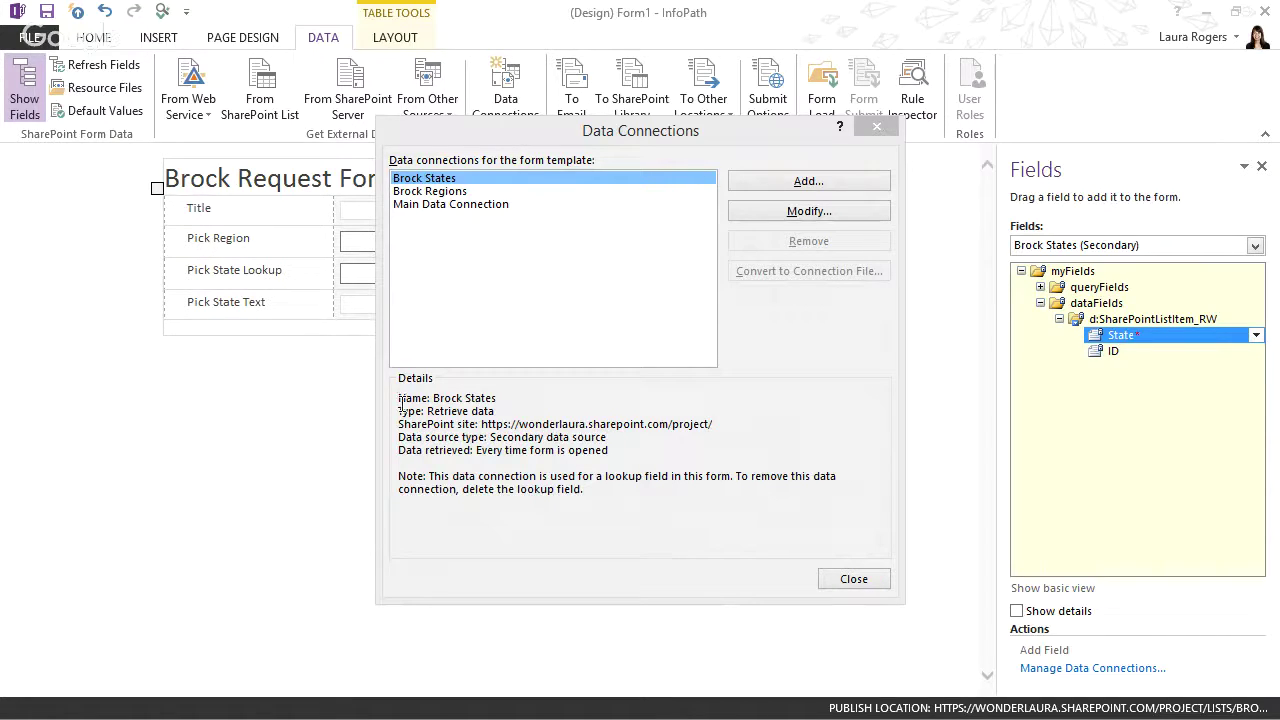
Start a new receive-data connection to the Brock States list on the project SharePoint site.
left_click(823, 183)
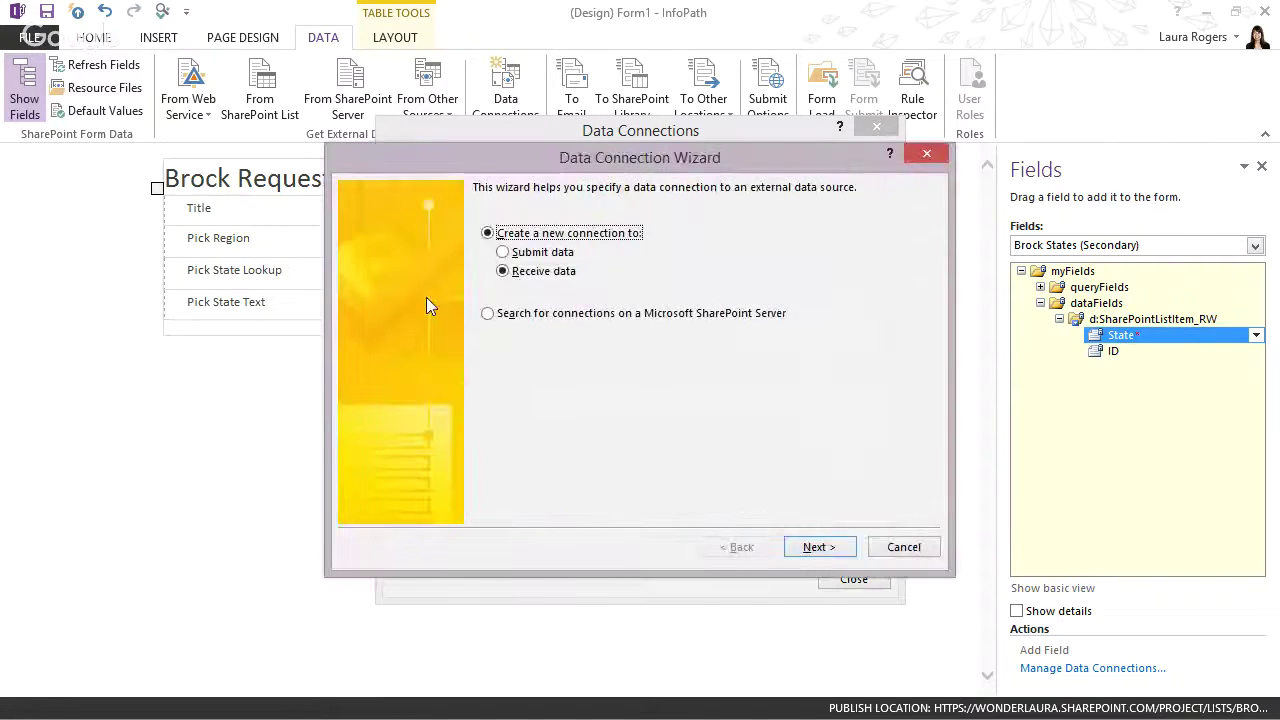
left_click(817, 549)
left_click(816, 547)
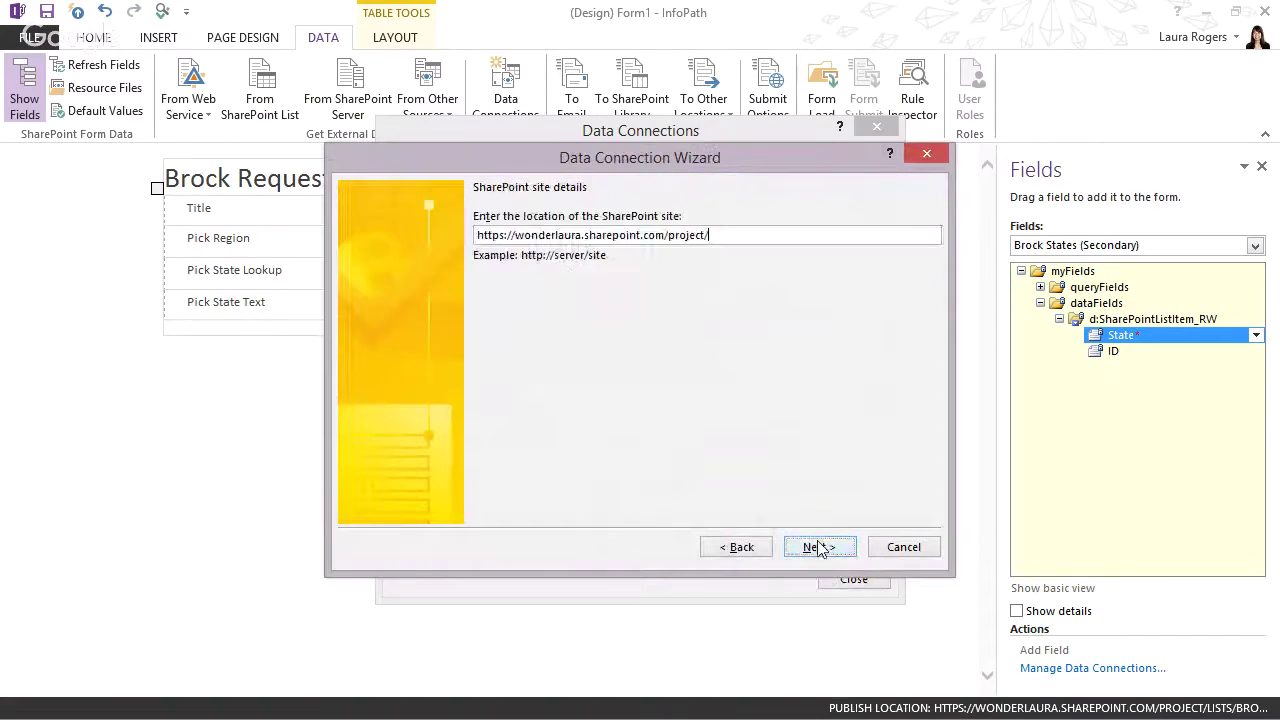
left_click(818, 546)
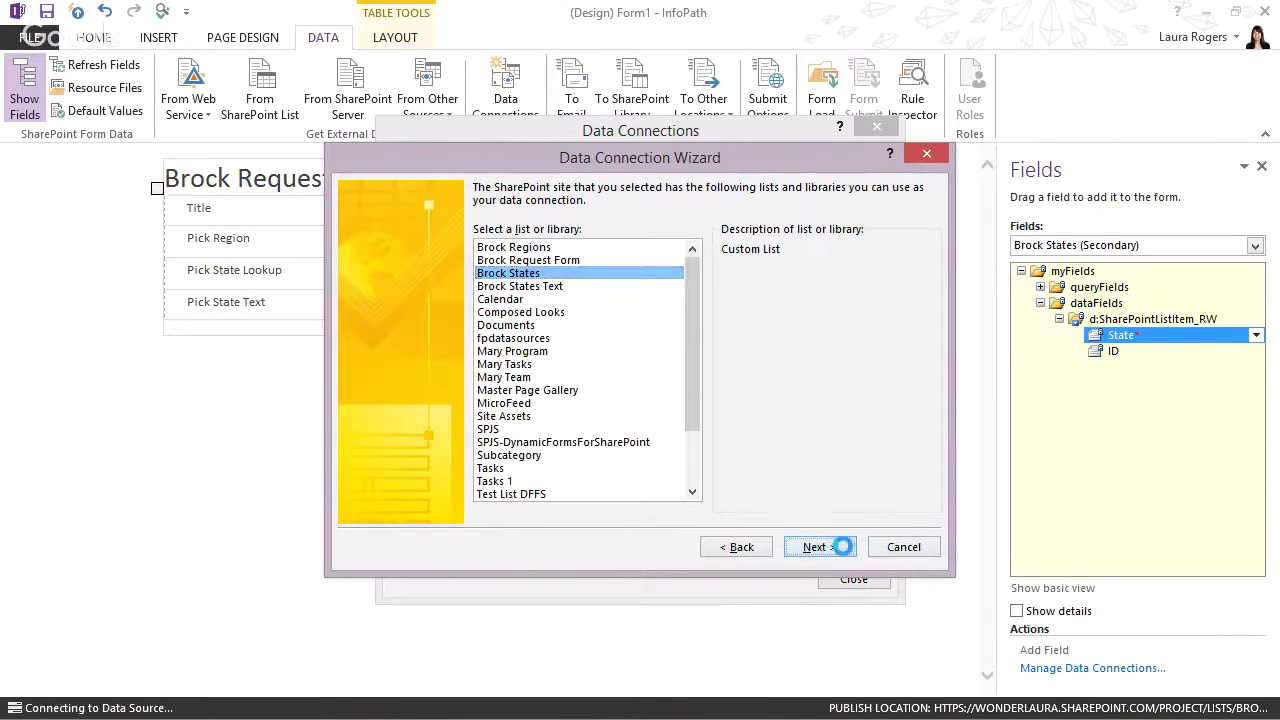
left_click(824, 547)
Include the State and Region_Lookup fields in the new connection and sort by State in ascending order.
left_click(487, 222)
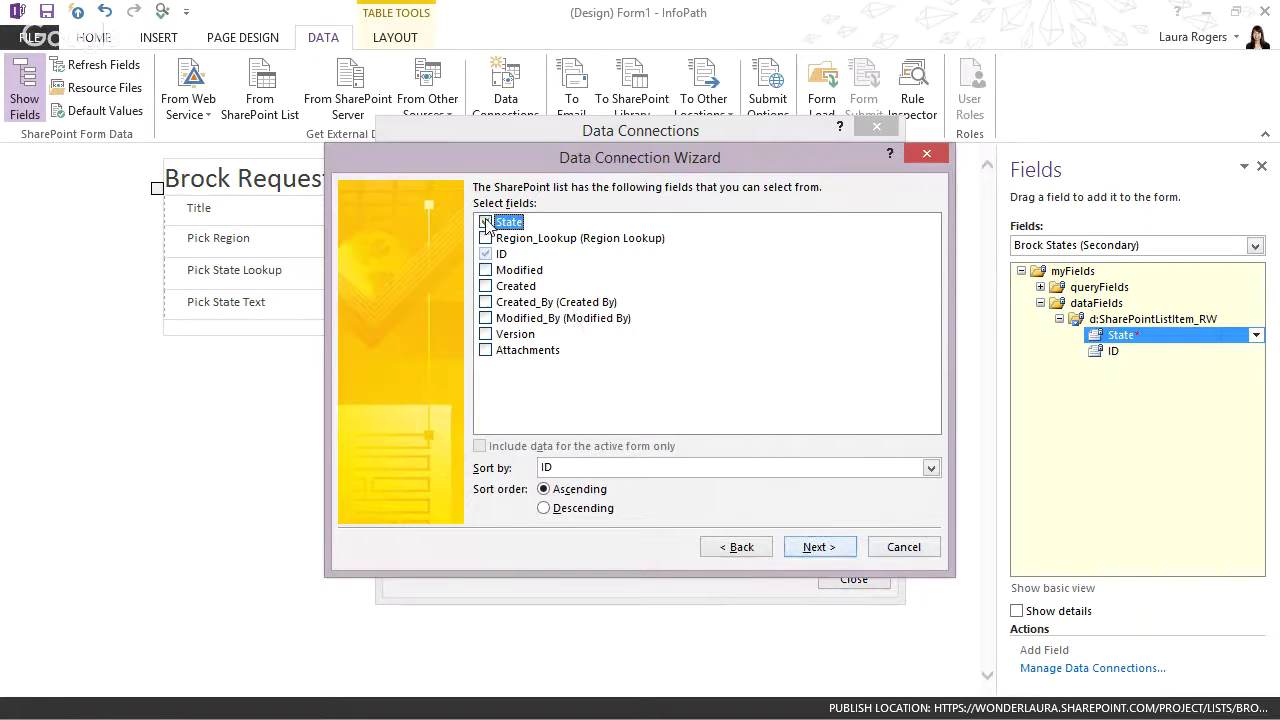
left_click(486, 238)
left_click(607, 472)
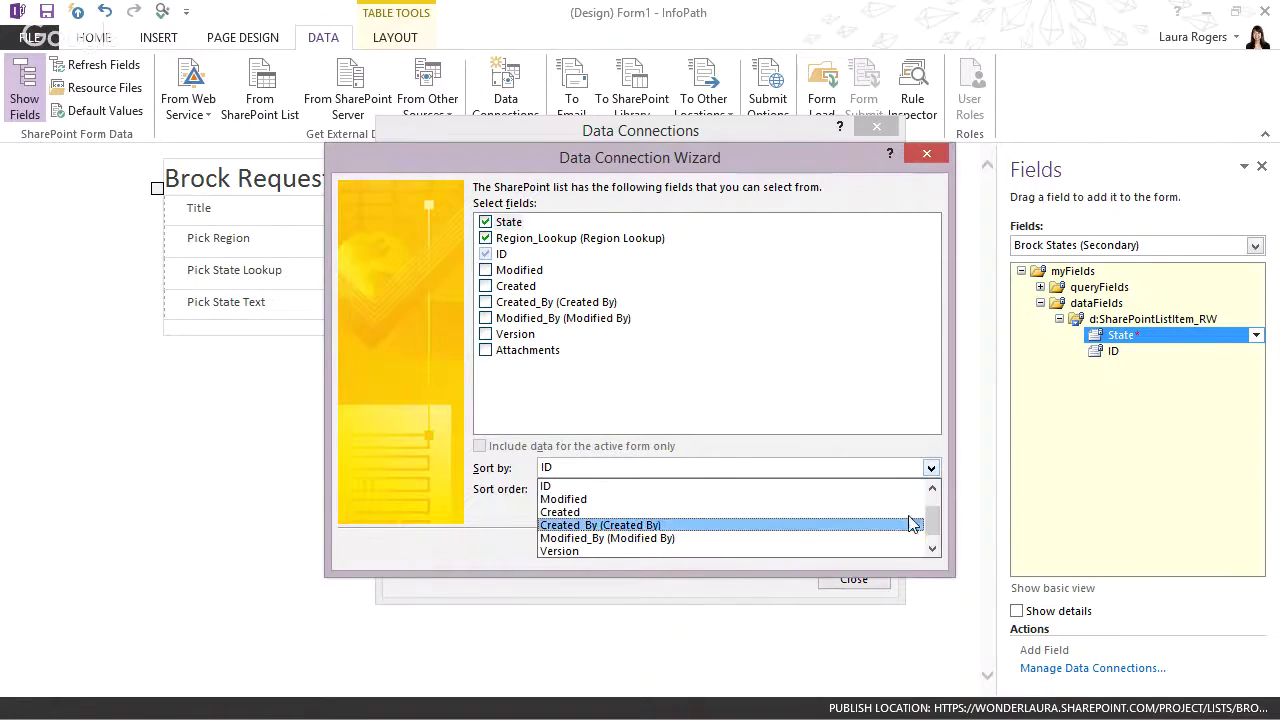
scroll(931, 523, "up", 1)
left_click(576, 487)
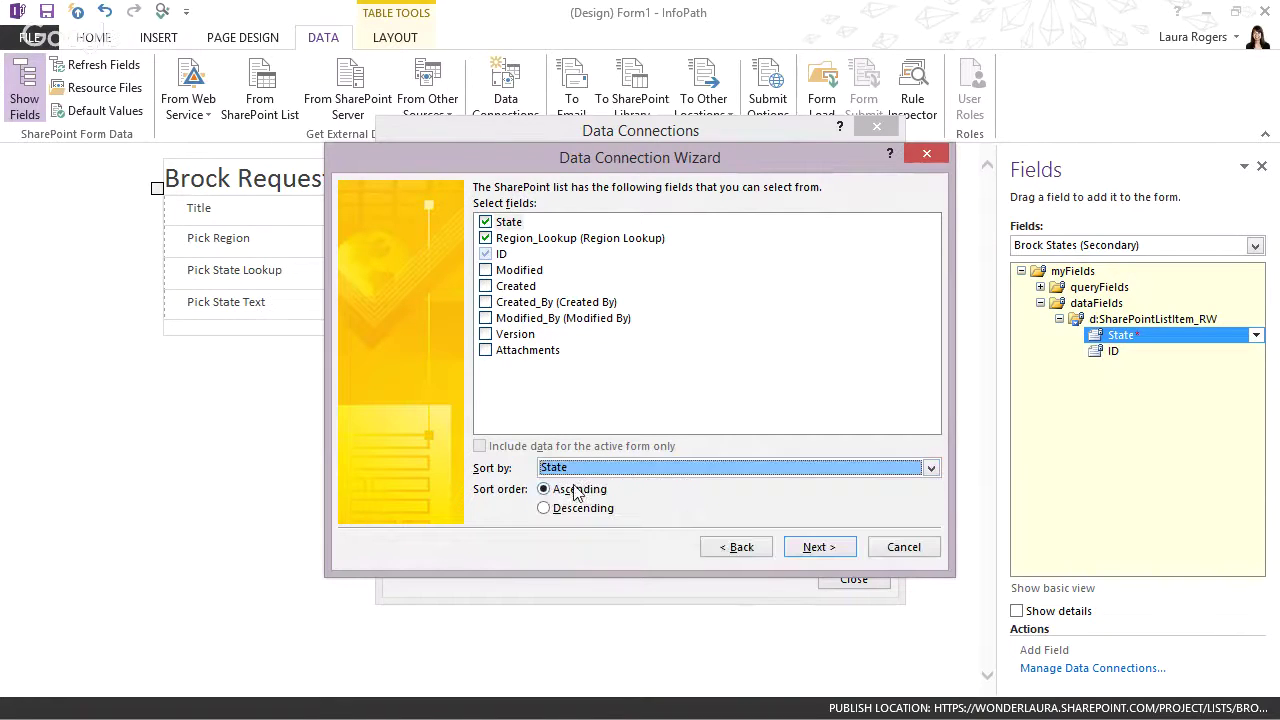
left_click(815, 547)
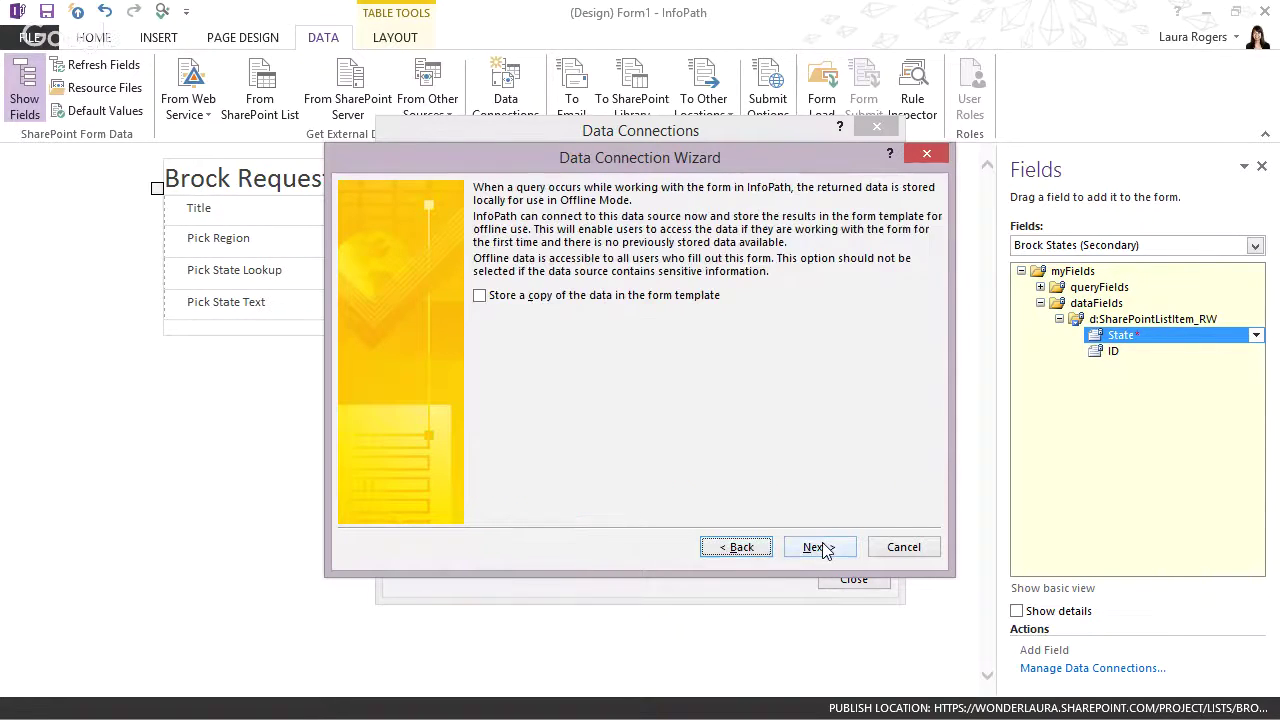
Name the connection Brock States Full, turn off automatic retrieval when the form opens, and finish without storing a copy in the template.
left_click(820, 547)
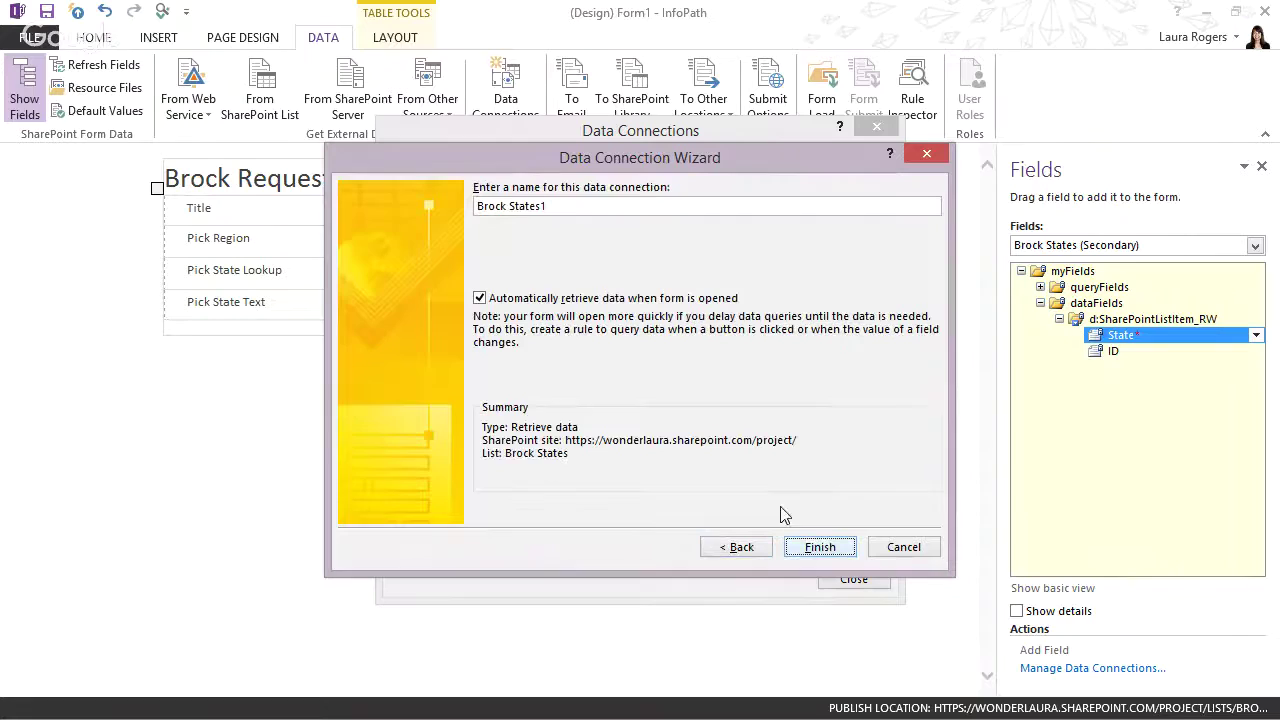
left_click(479, 300)
left_click(590, 204)
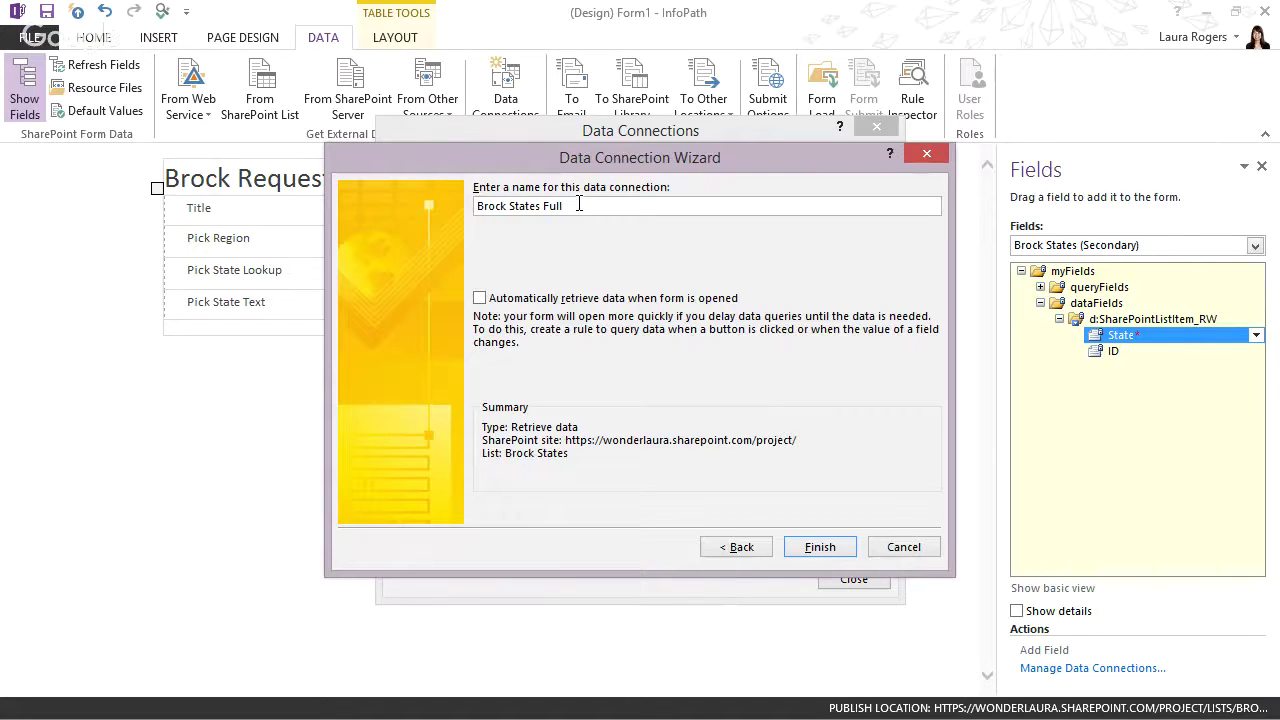
left_click(821, 553)
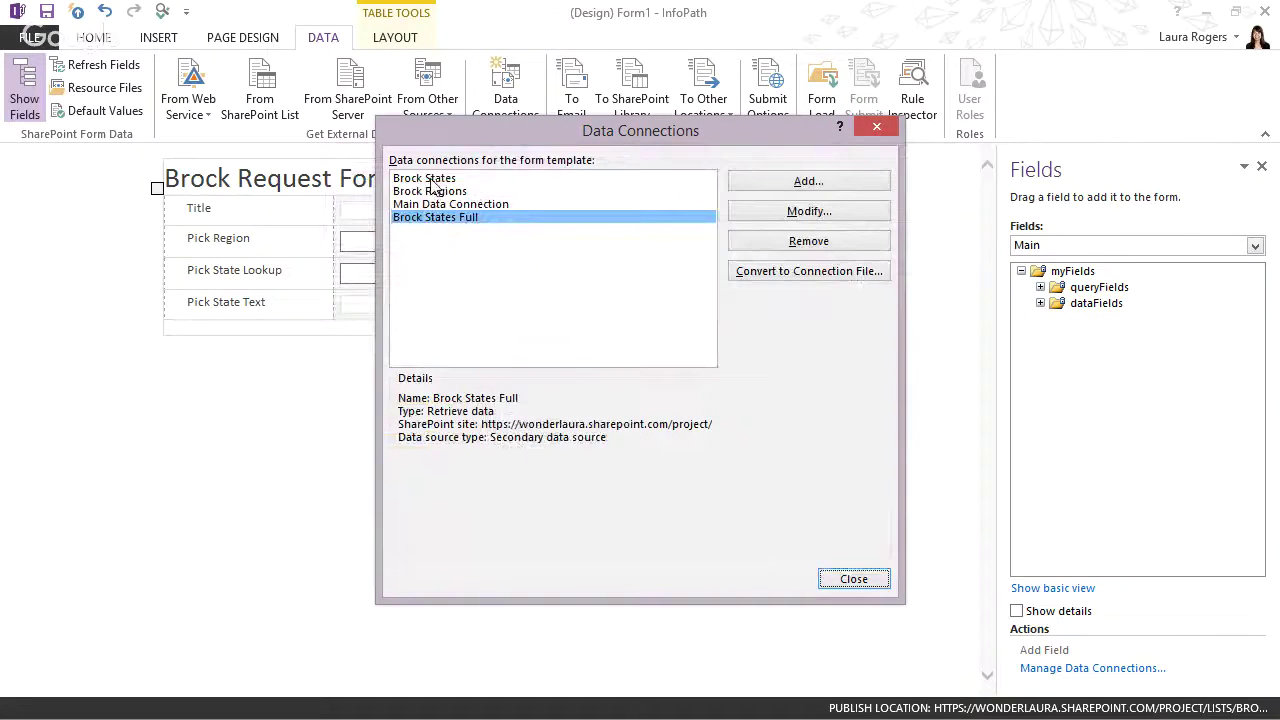
left_click(431, 180)
left_click(442, 218)
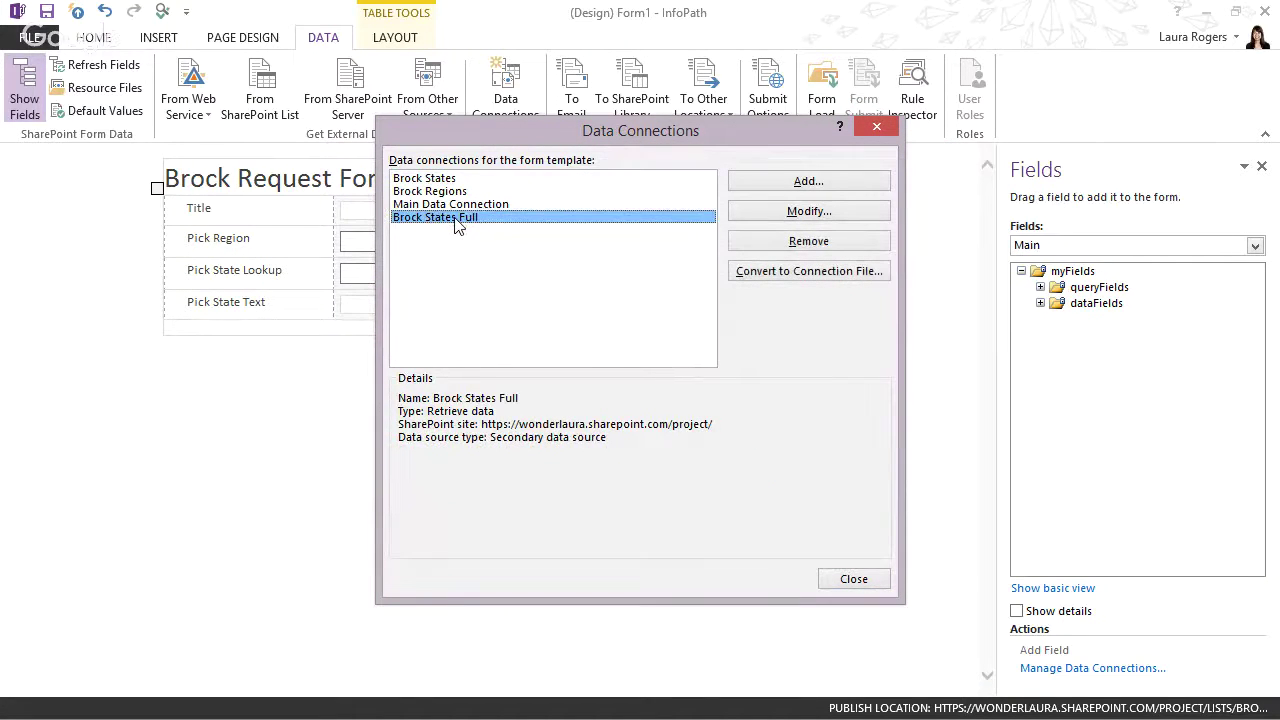
left_click(853, 580)
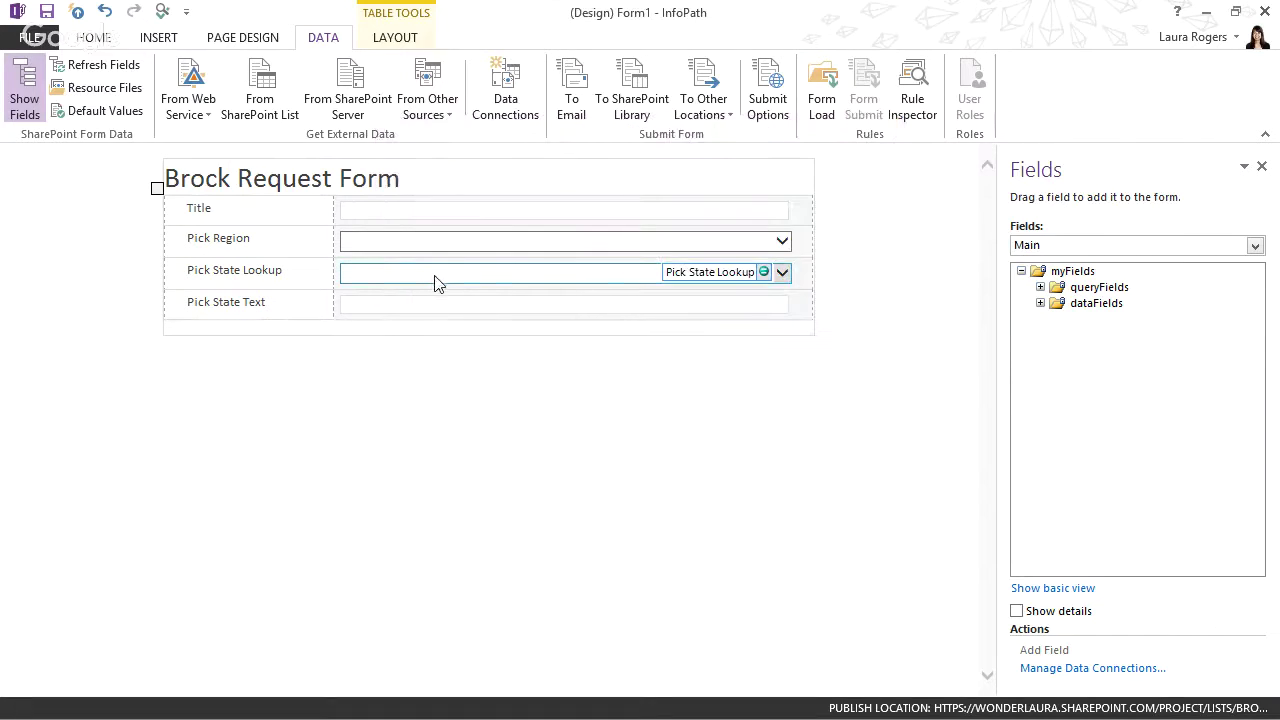
Set the Pick State Lookup drop-down's data source to Brock States Full with ID as the value field.
left_click(431, 280)
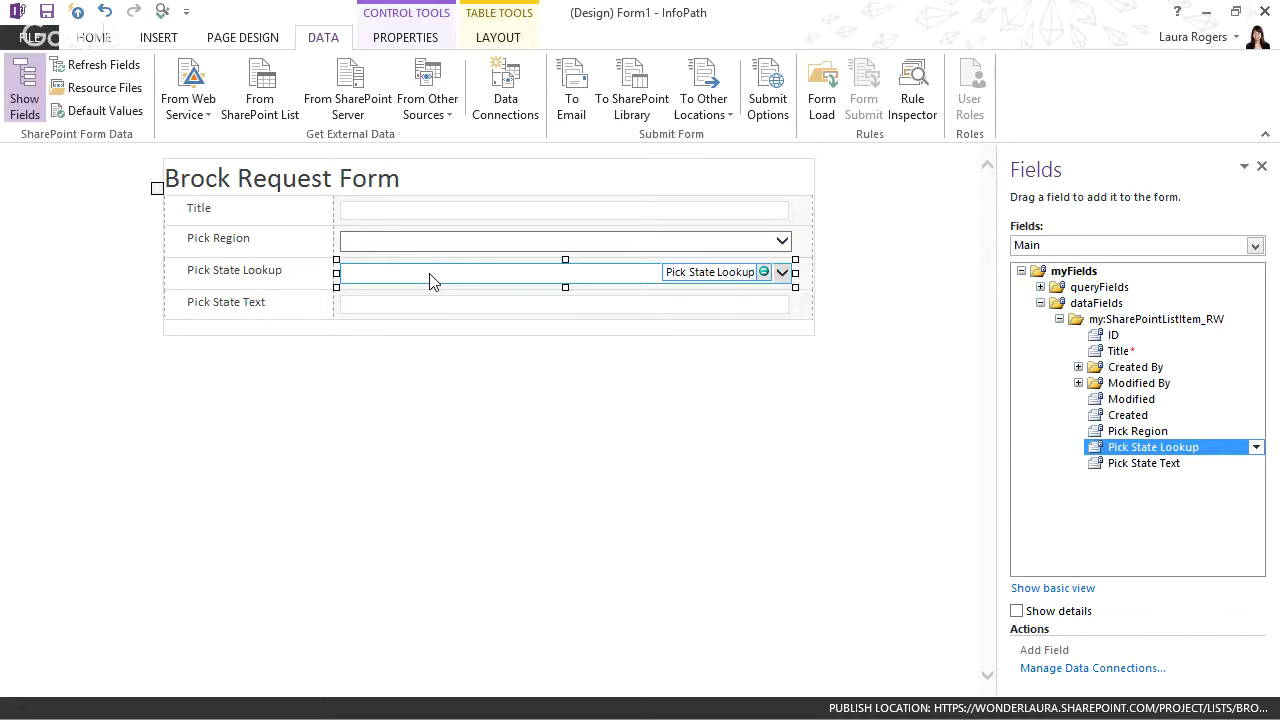
double_click(430, 281)
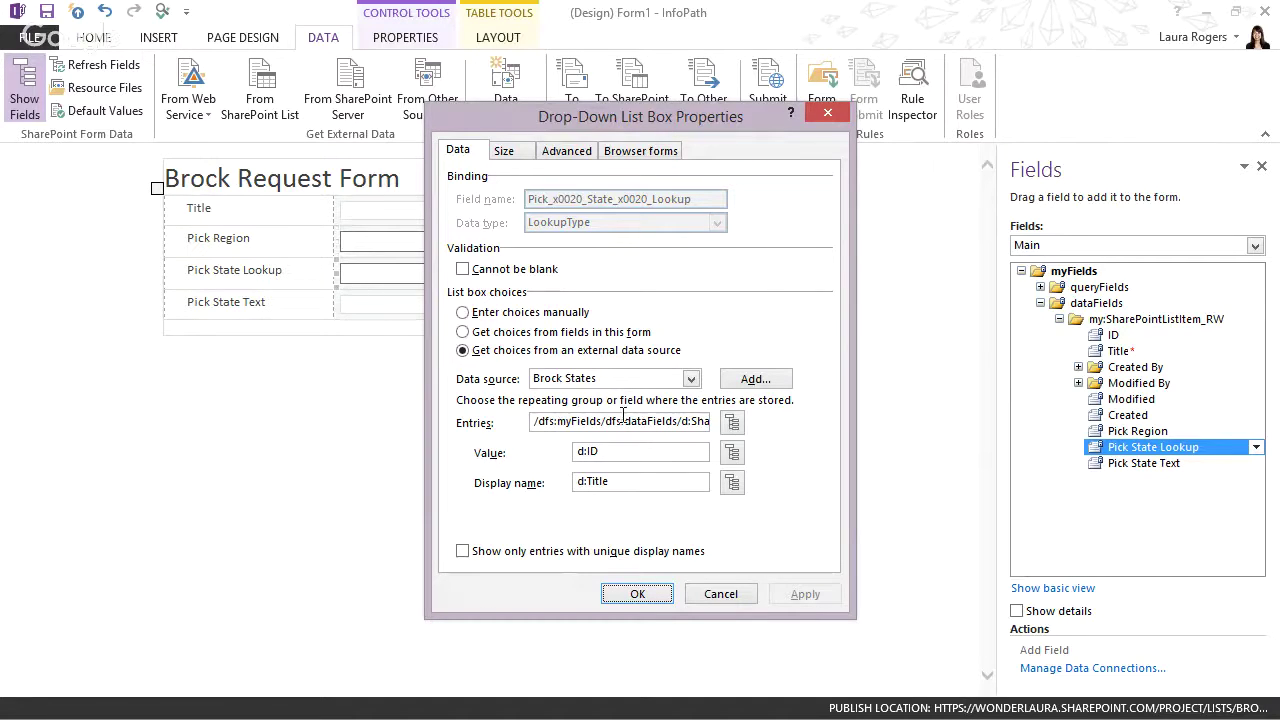
left_click(612, 380)
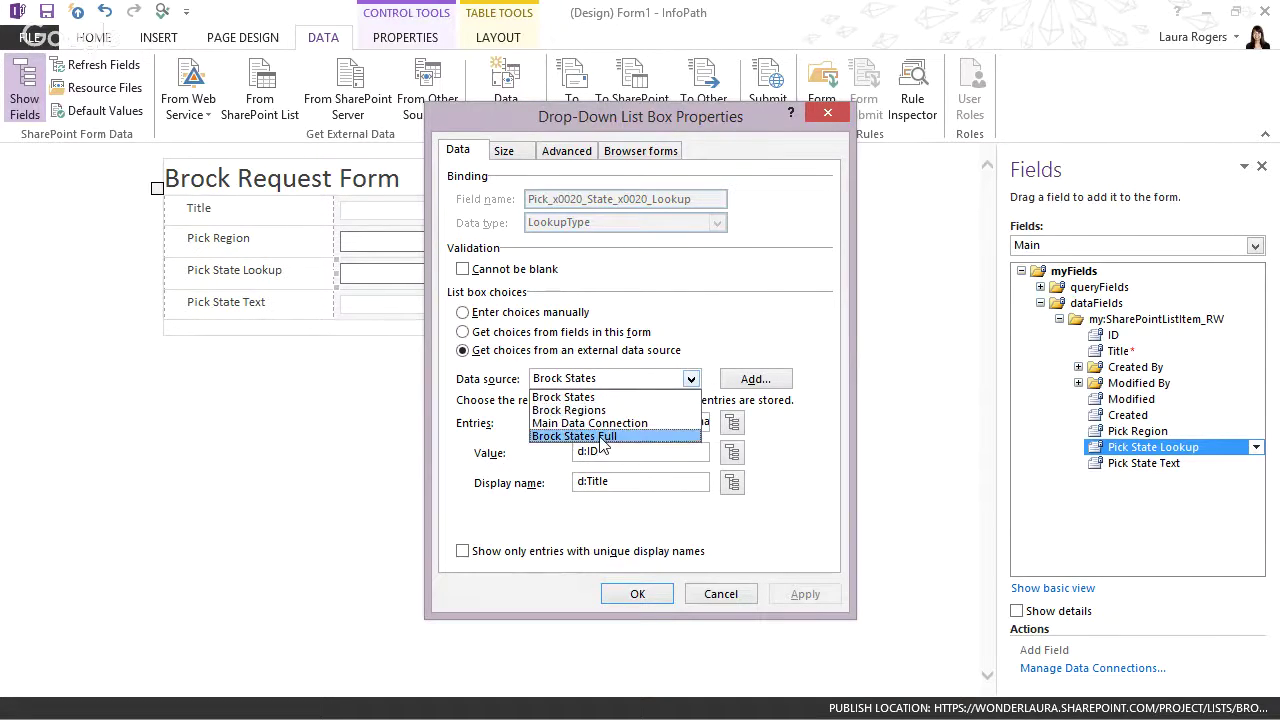
left_click(608, 348)
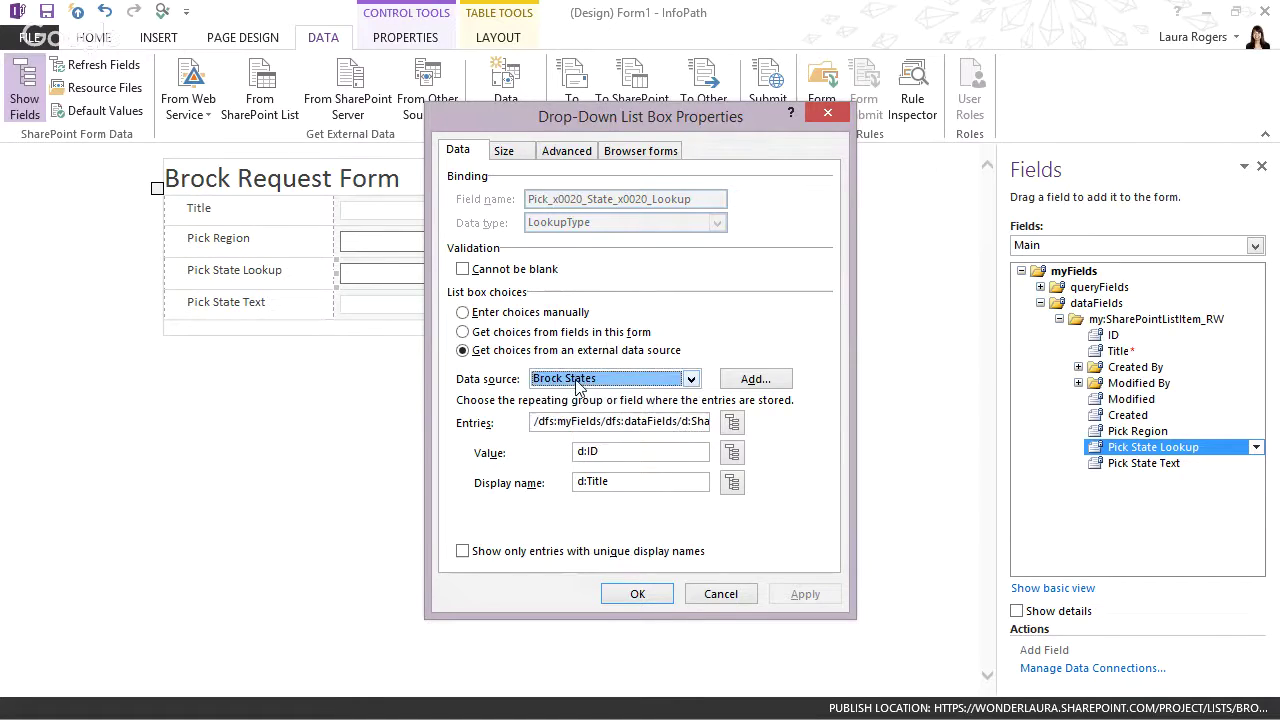
left_click(615, 451)
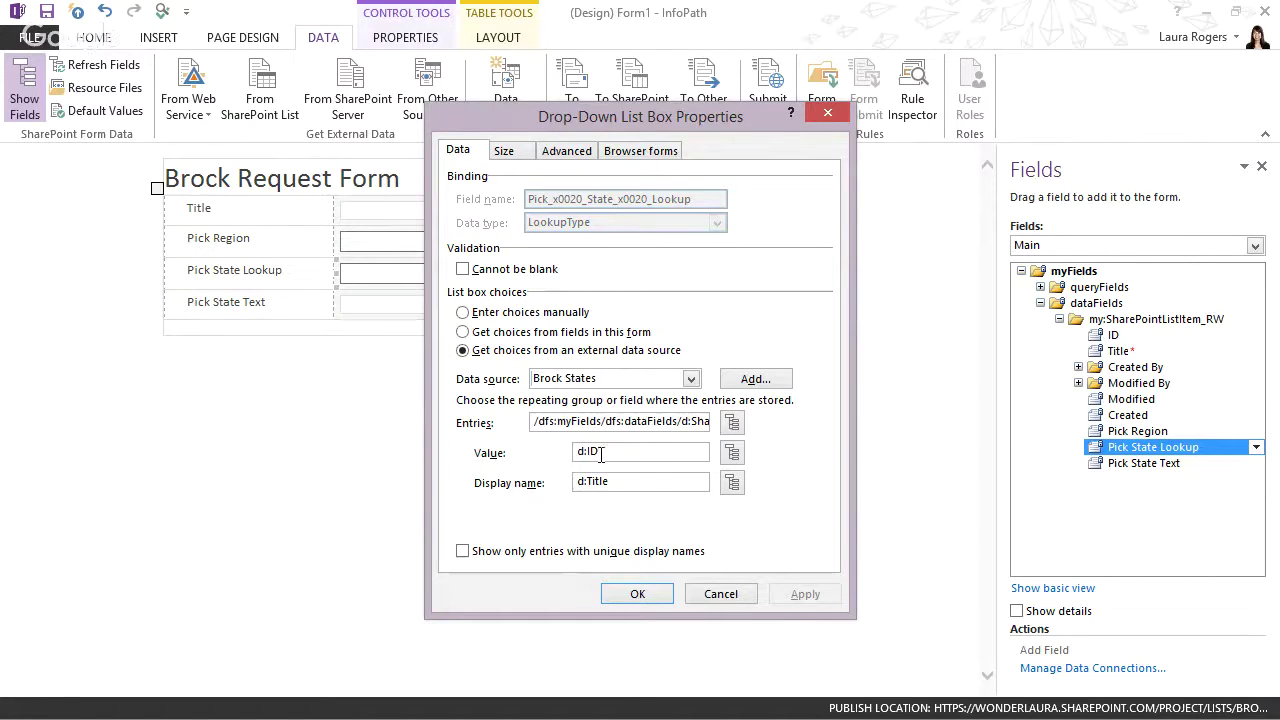
left_click(625, 378)
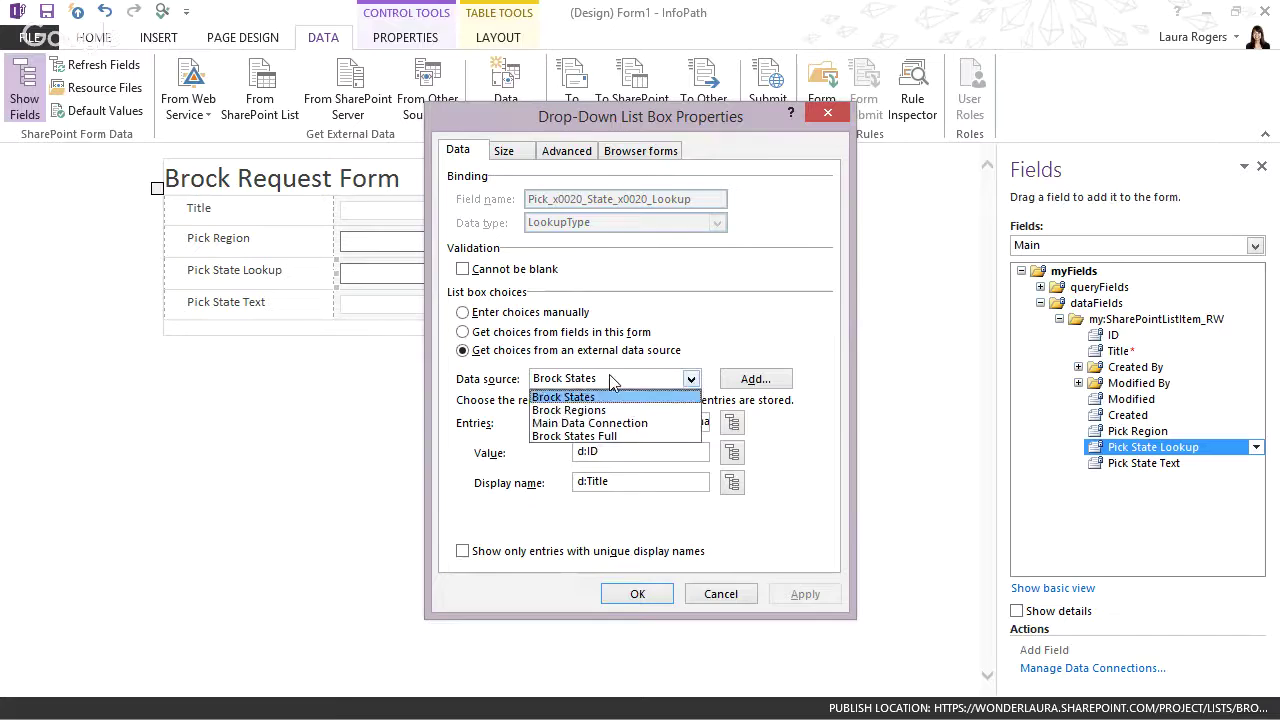
left_click(580, 436)
left_click(730, 453)
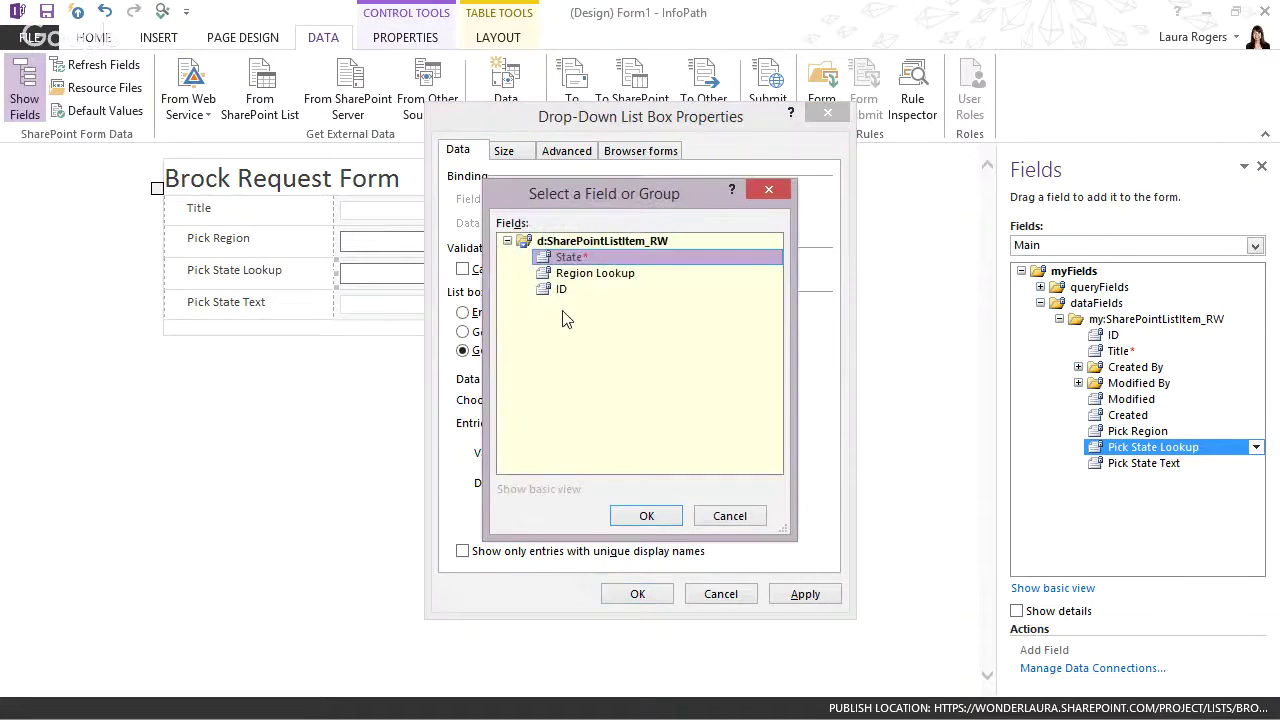
left_click(562, 290)
left_click(646, 517)
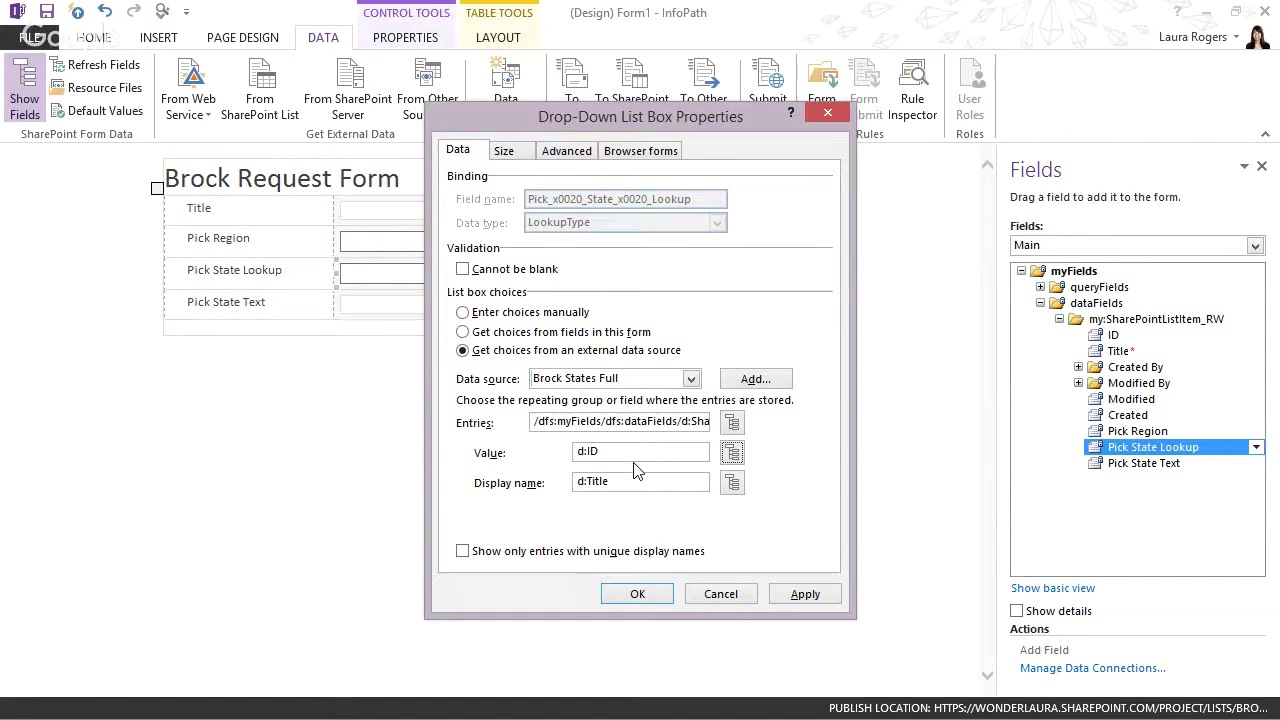
Add a filter condition to the Pick State Lookup entries that tests Region Lookup with the "is equal to" operator.
left_click(733, 424)
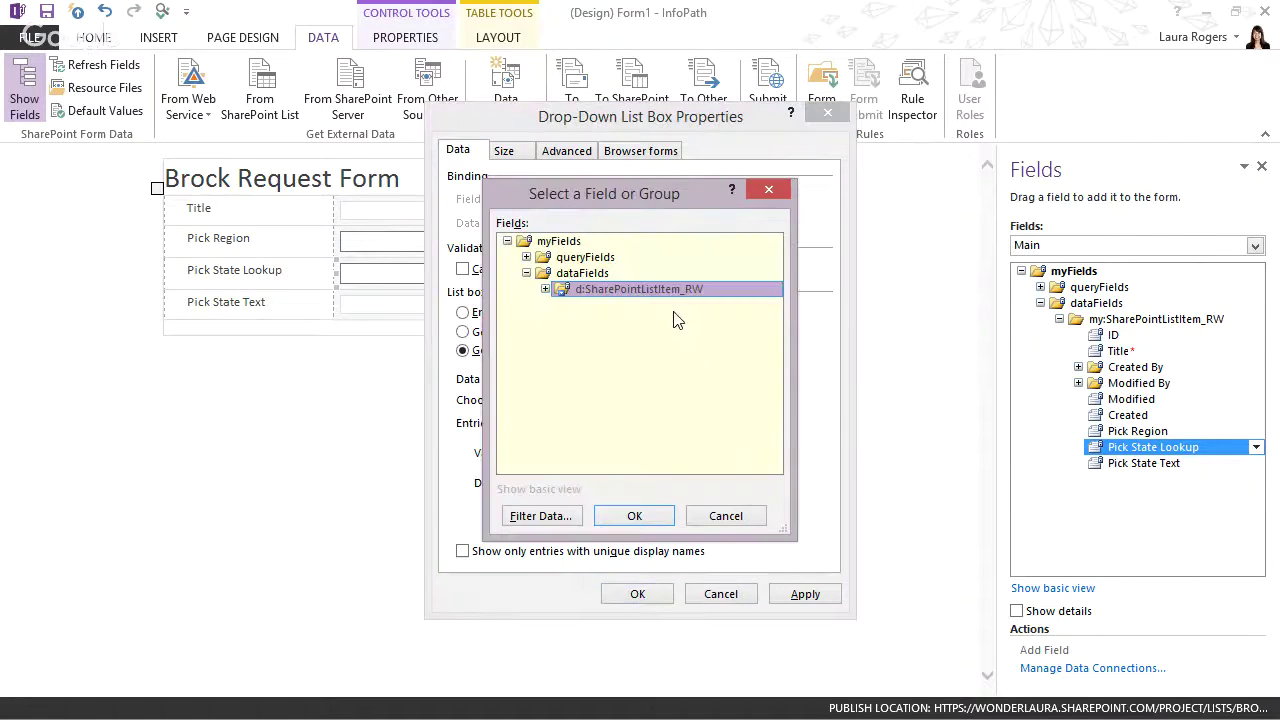
left_click(530, 516)
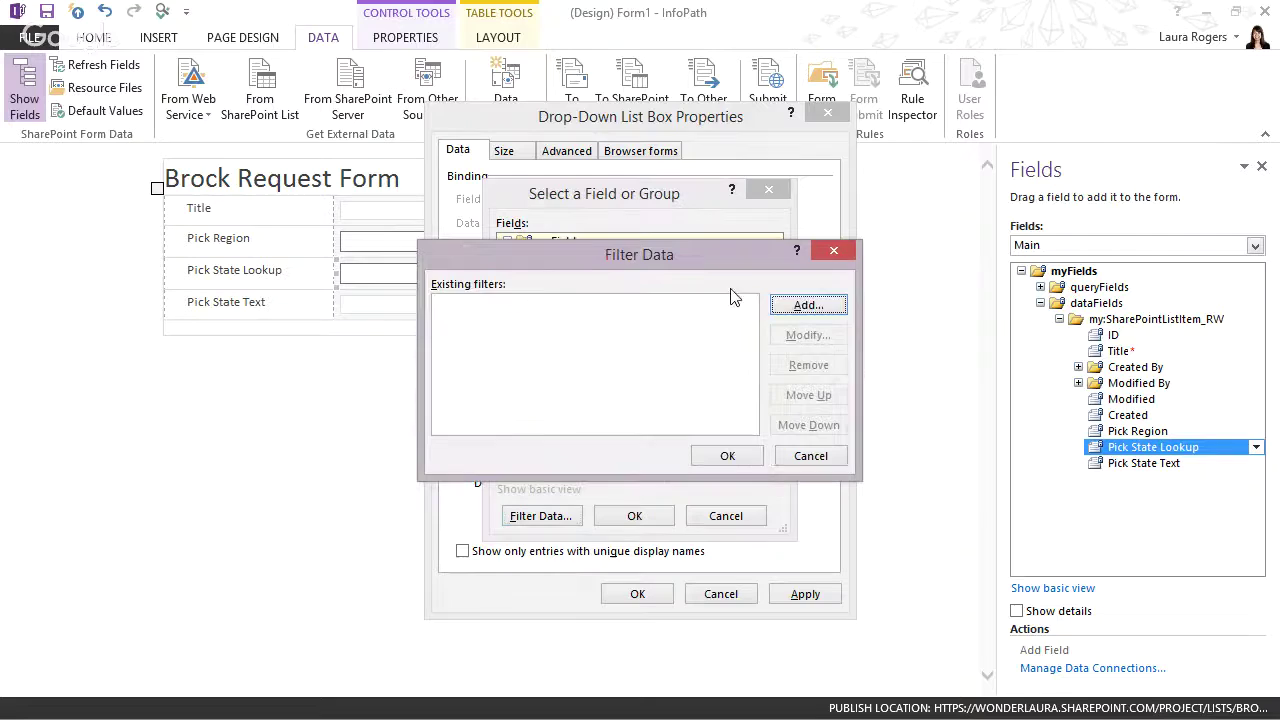
left_click(808, 303)
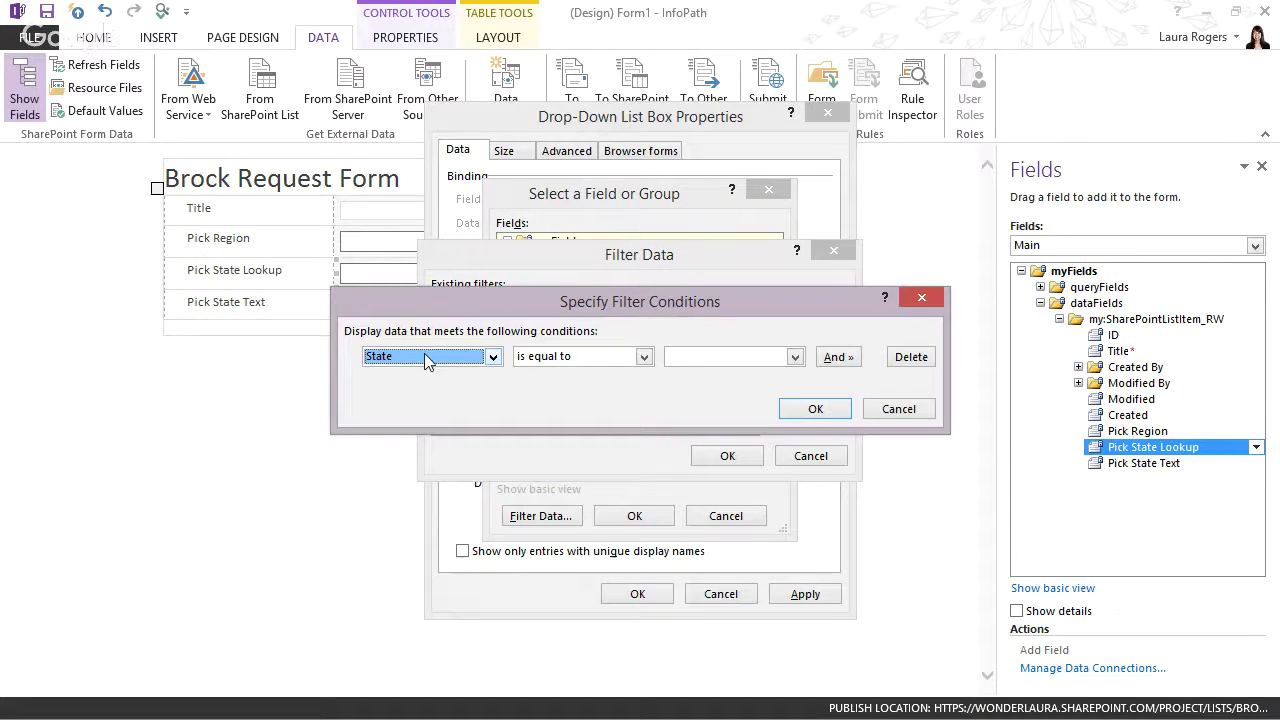
left_click(425, 360)
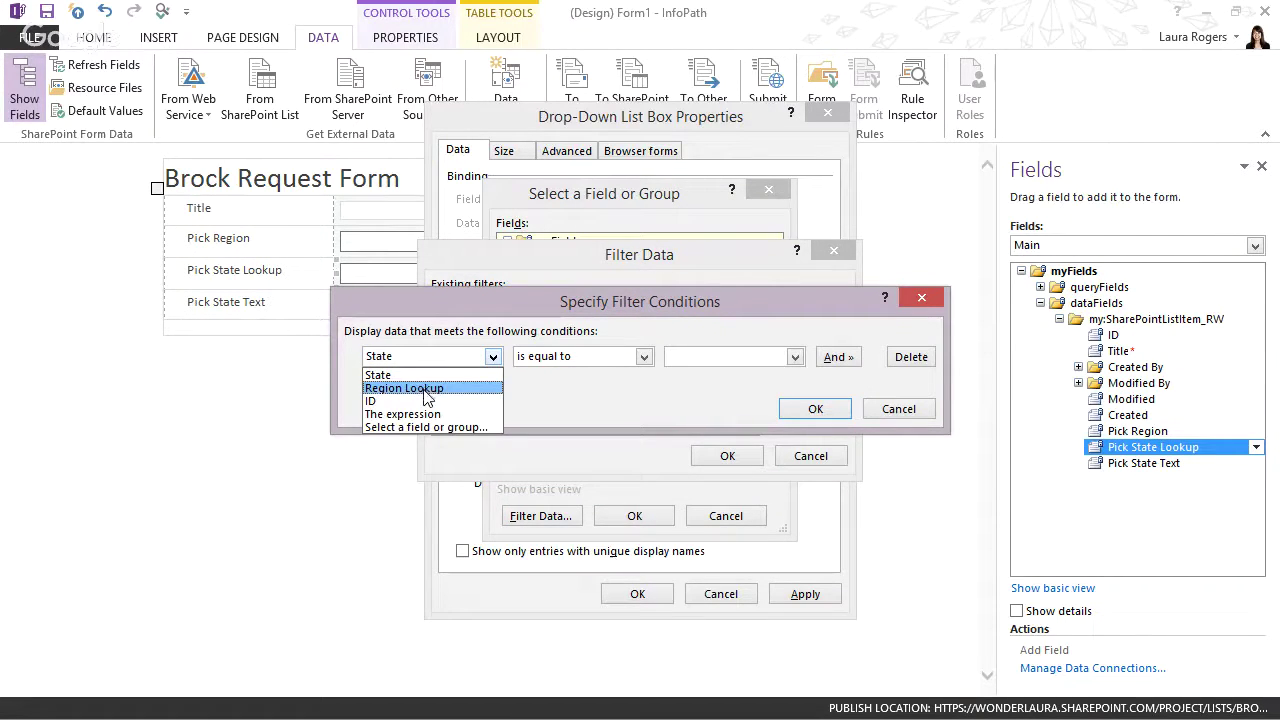
left_click(425, 389)
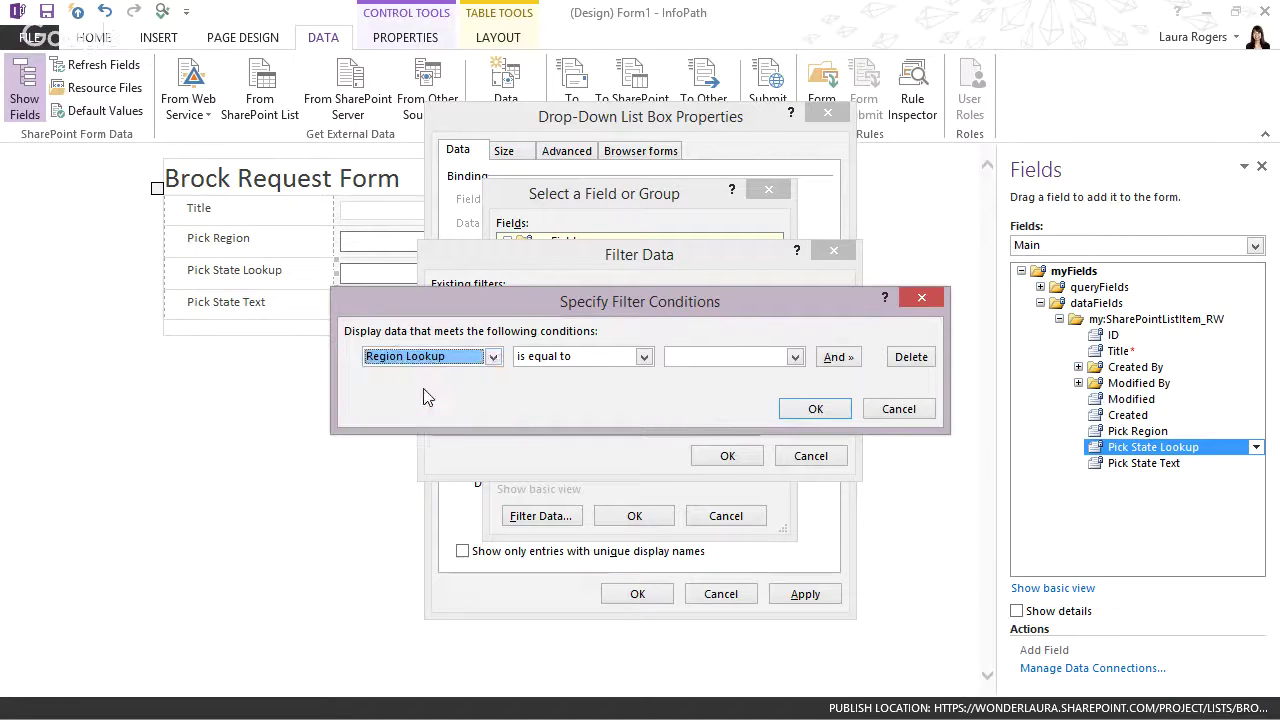
left_click(578, 358)
Compare the filter condition against the Pick Region field from the Main data source, and apply the filter to the drop-down list box.
left_click(709, 360)
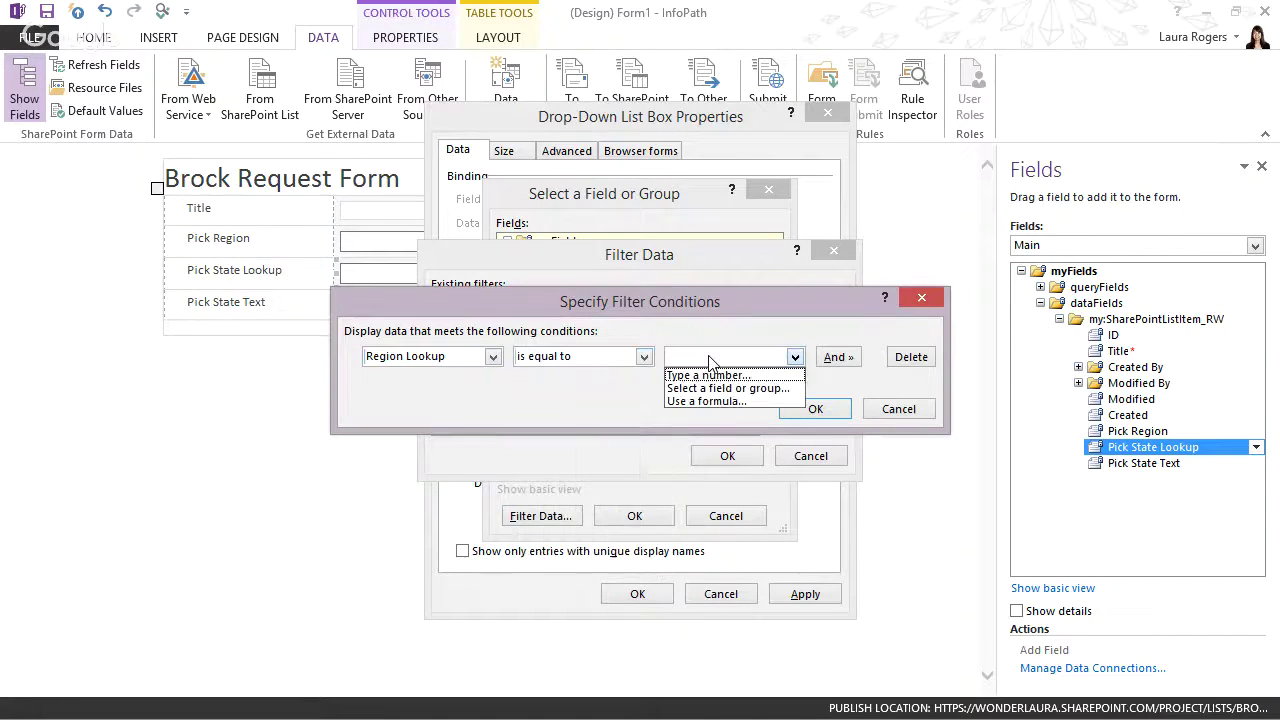
left_click(714, 389)
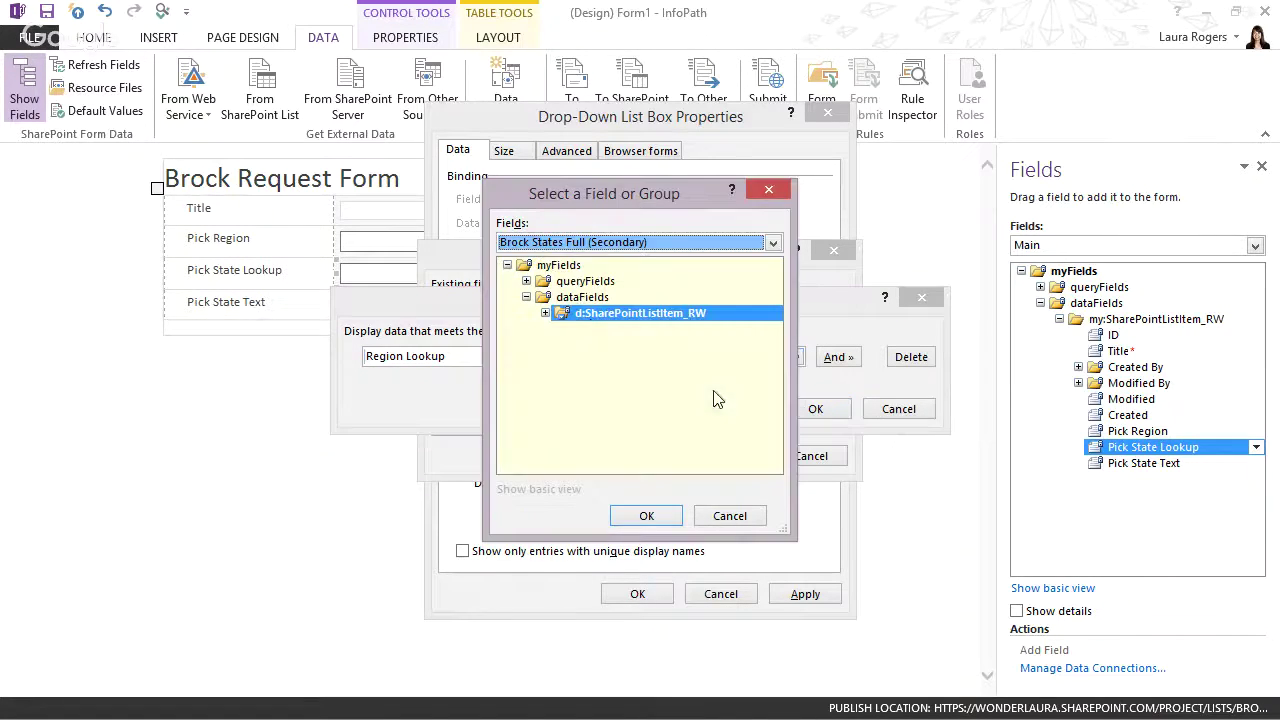
left_click(537, 245)
left_click(540, 261)
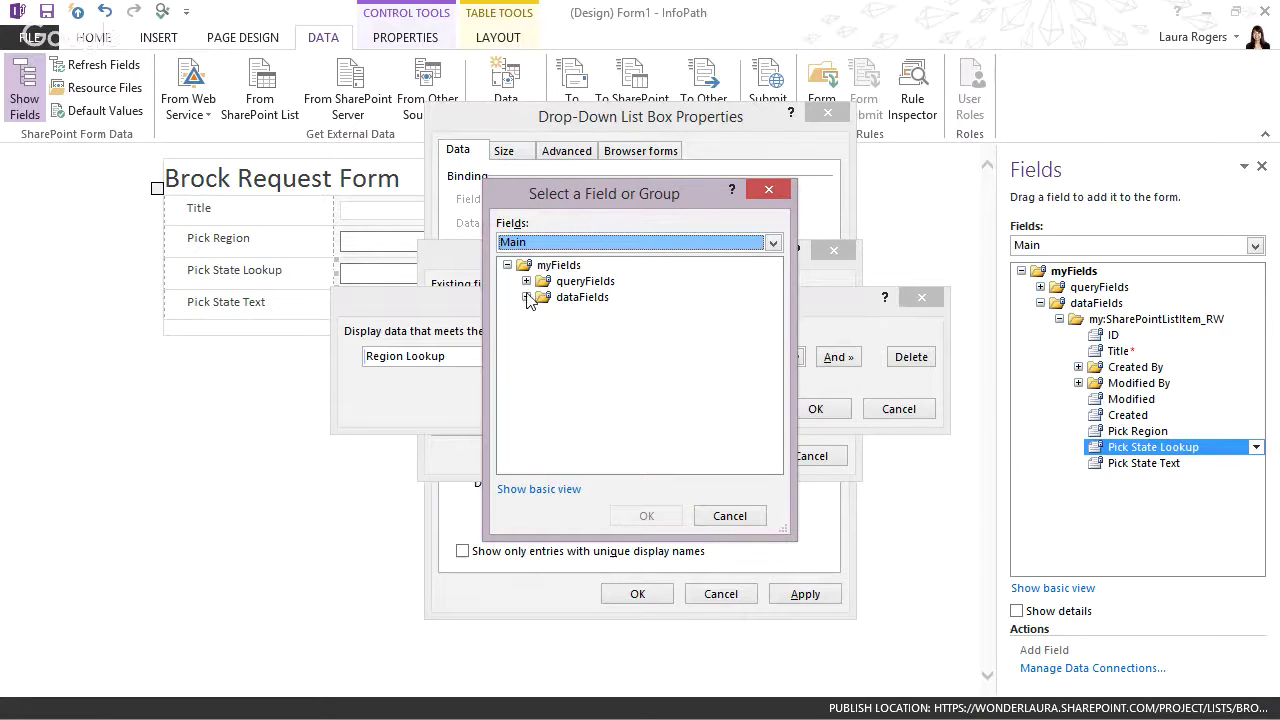
left_click(527, 297)
left_click(545, 313)
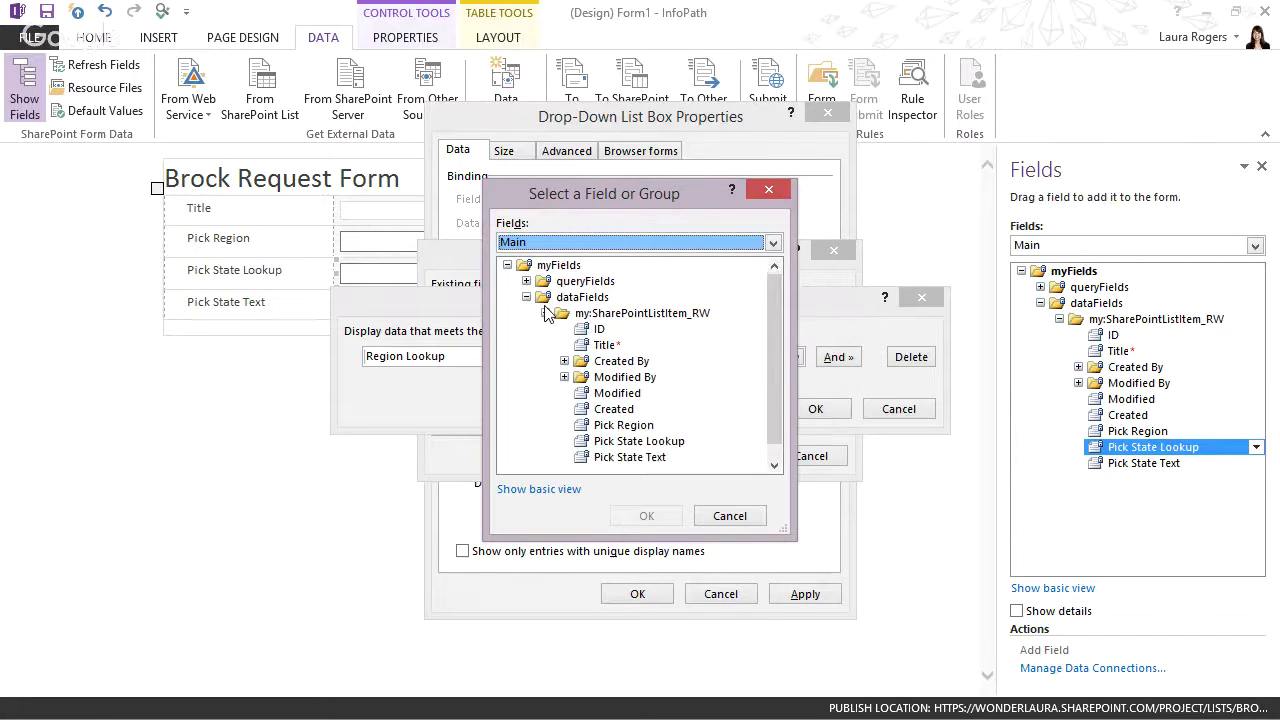
left_click(632, 426)
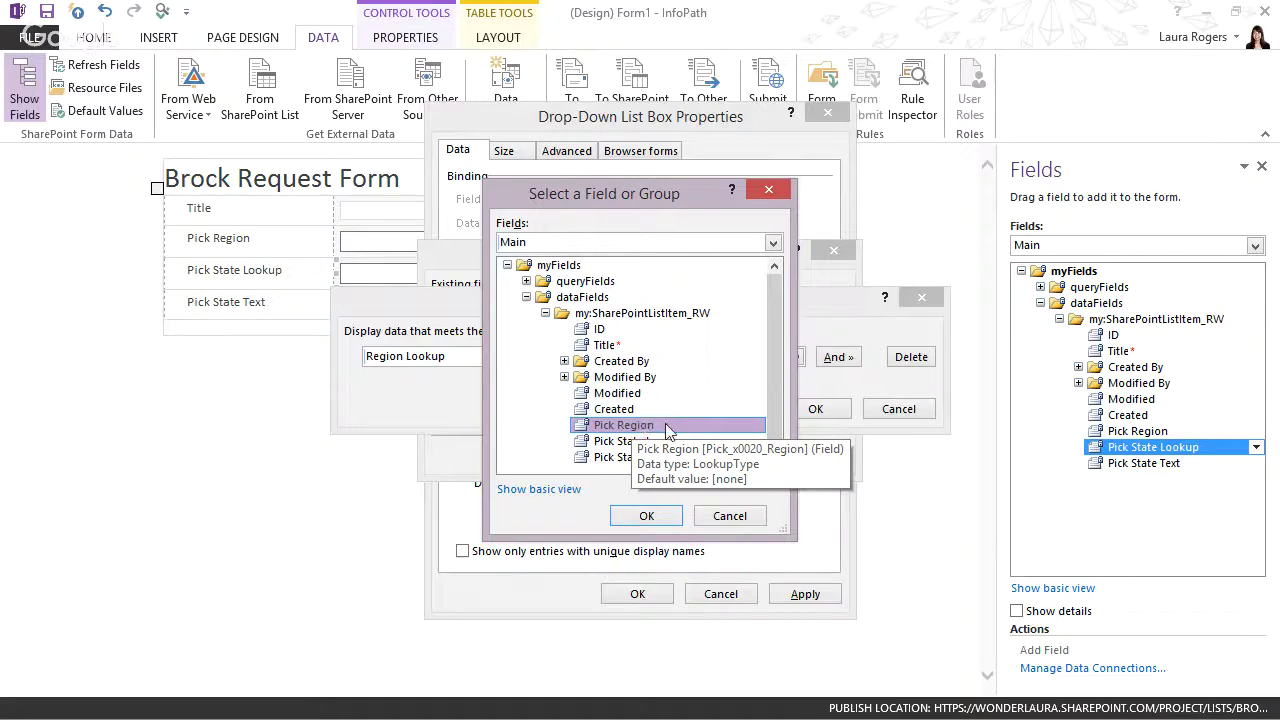
left_click(646, 516)
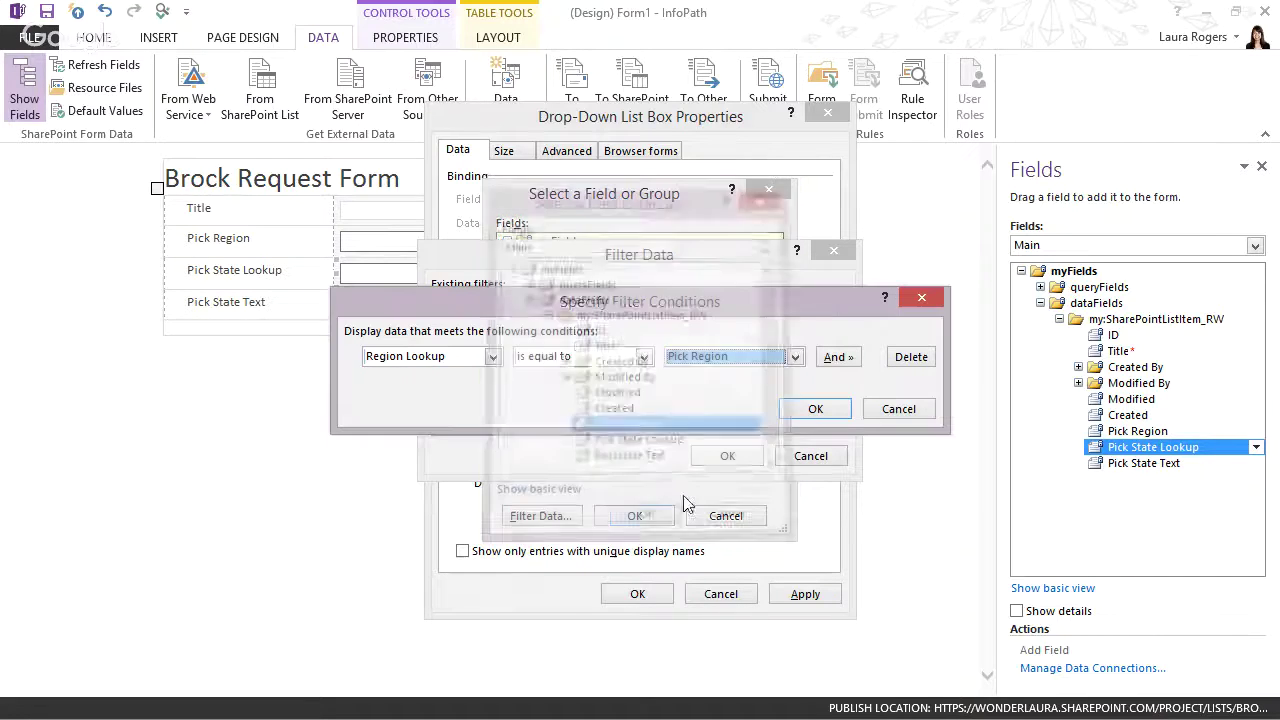
left_click(810, 409)
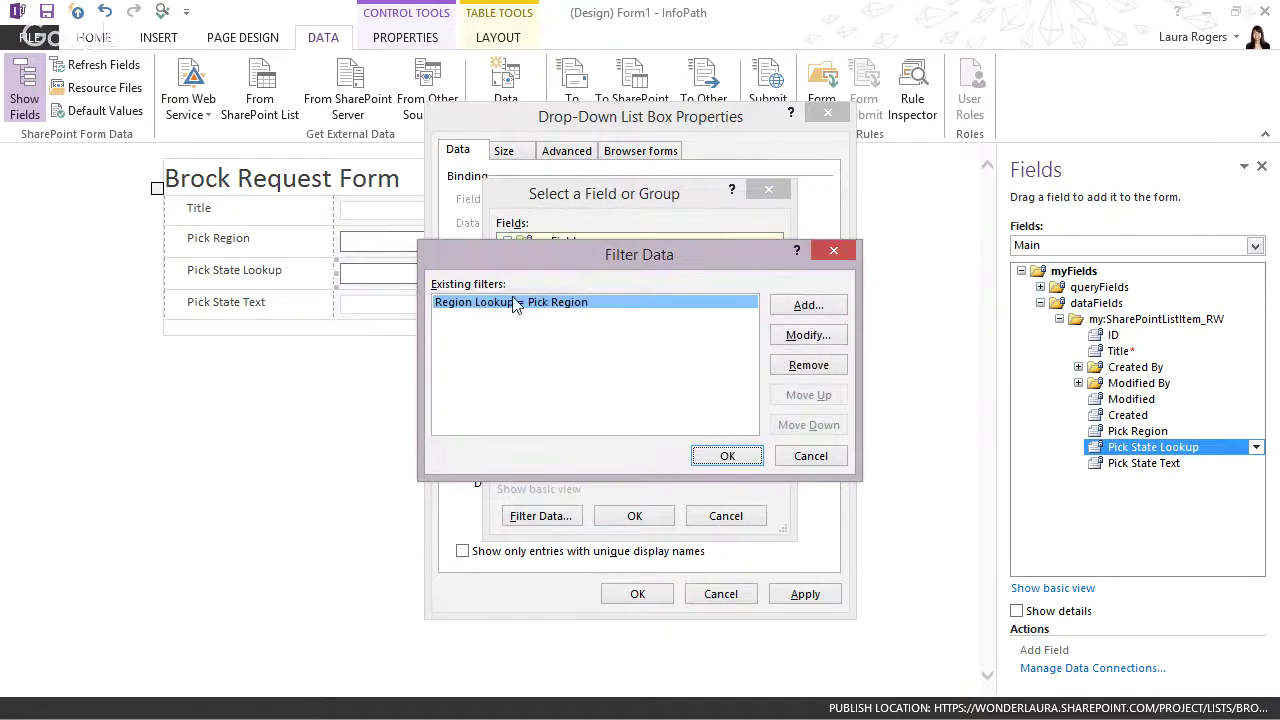
left_click(727, 456)
left_click(634, 516)
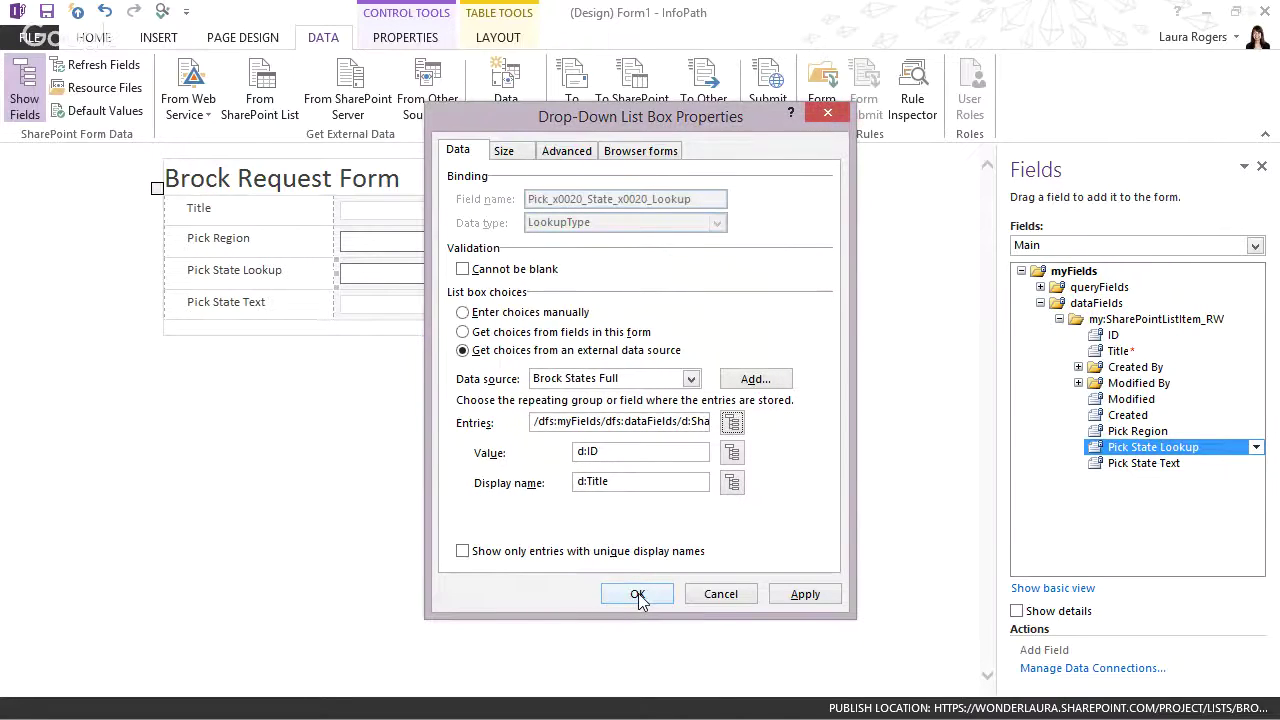
left_click(637, 594)
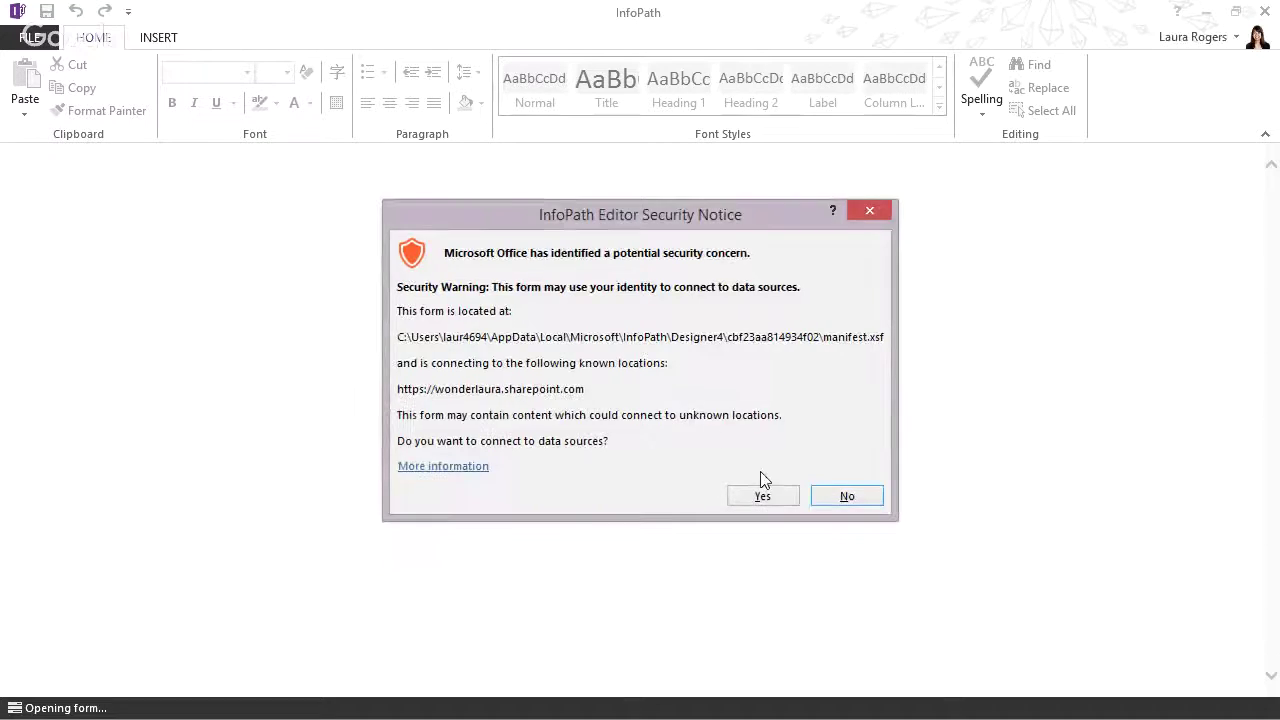
Preview the form with region East to check the Pick State Lookup choices, and display the Brock States Full source in the field list.
left_click(762, 495)
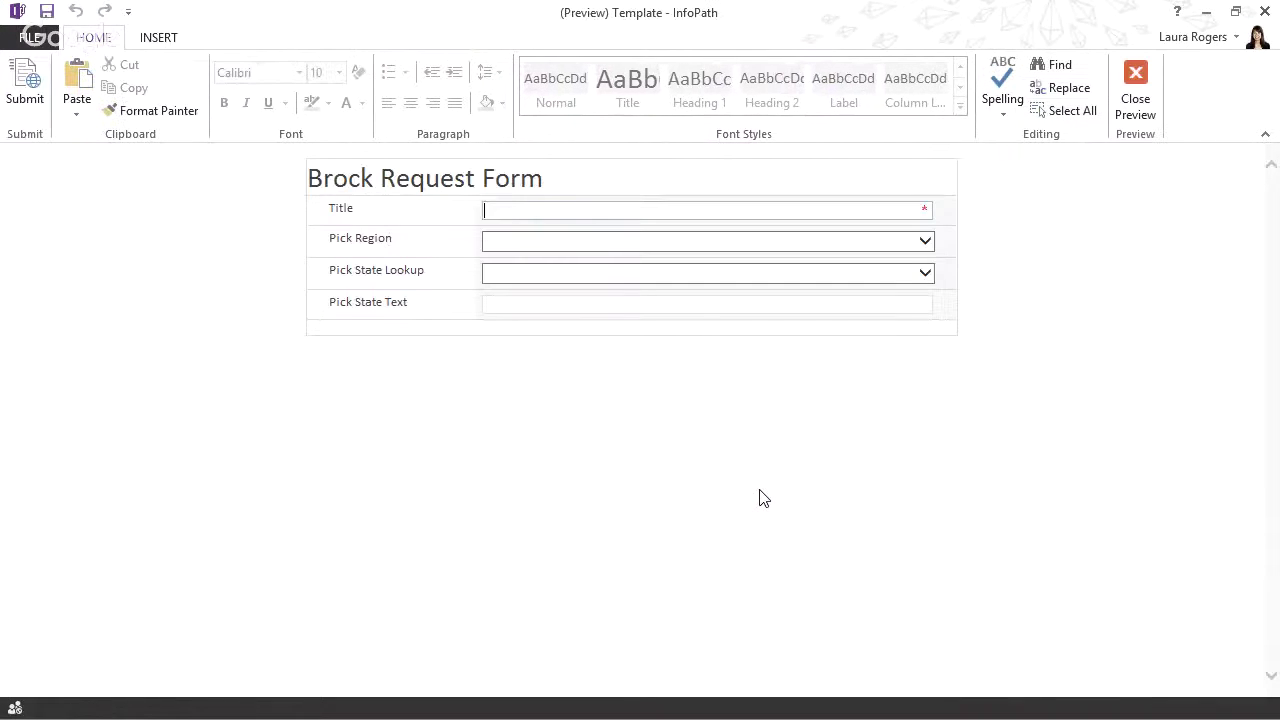
left_click(630, 240)
left_click(620, 258)
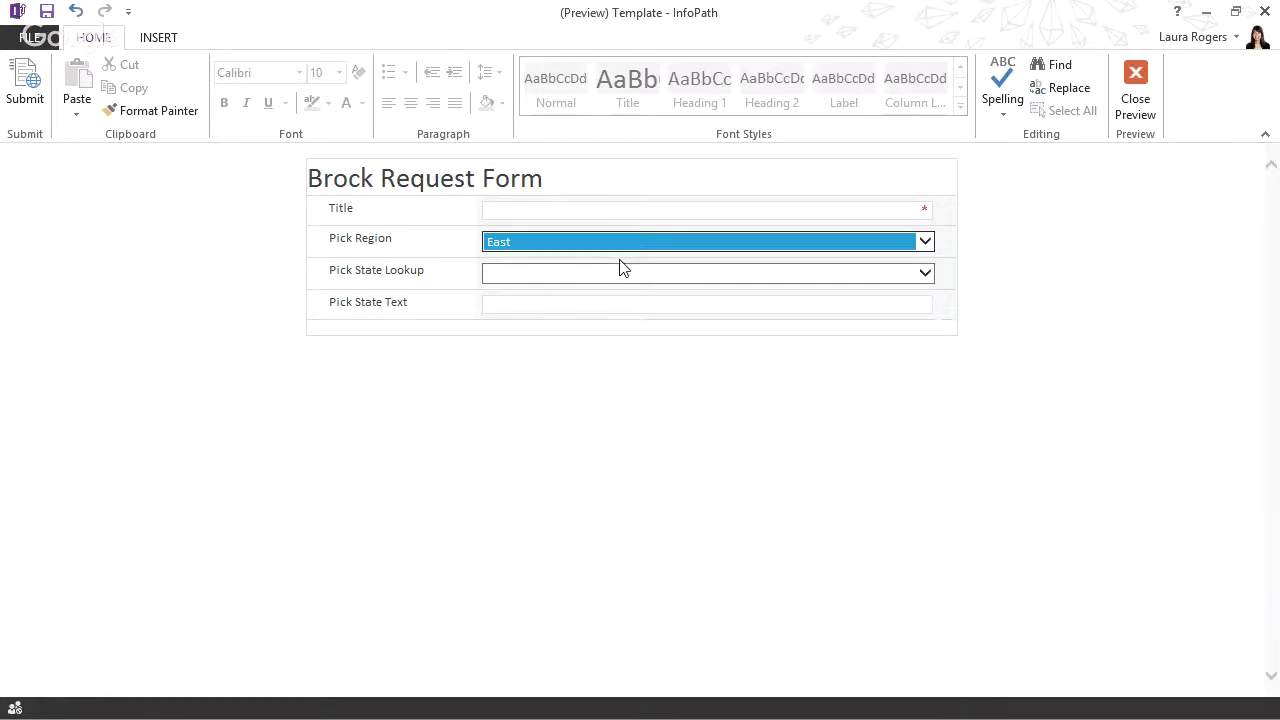
left_click(605, 280)
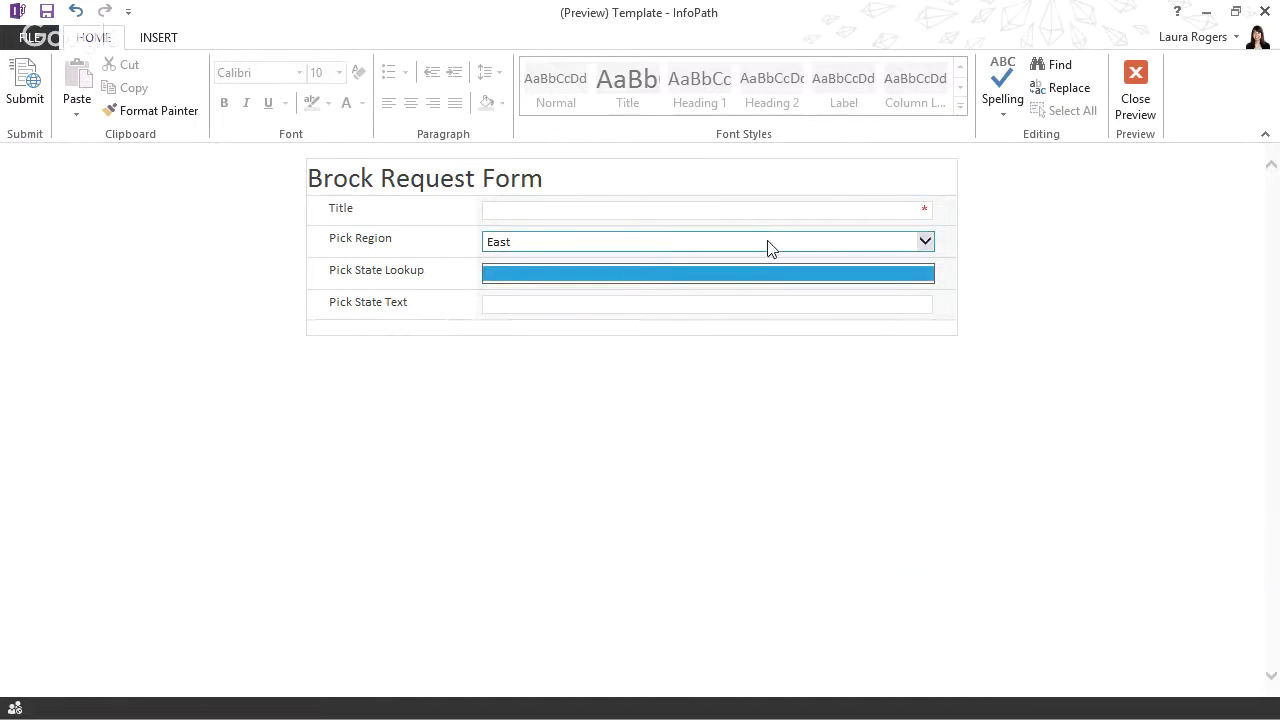
left_click(1133, 106)
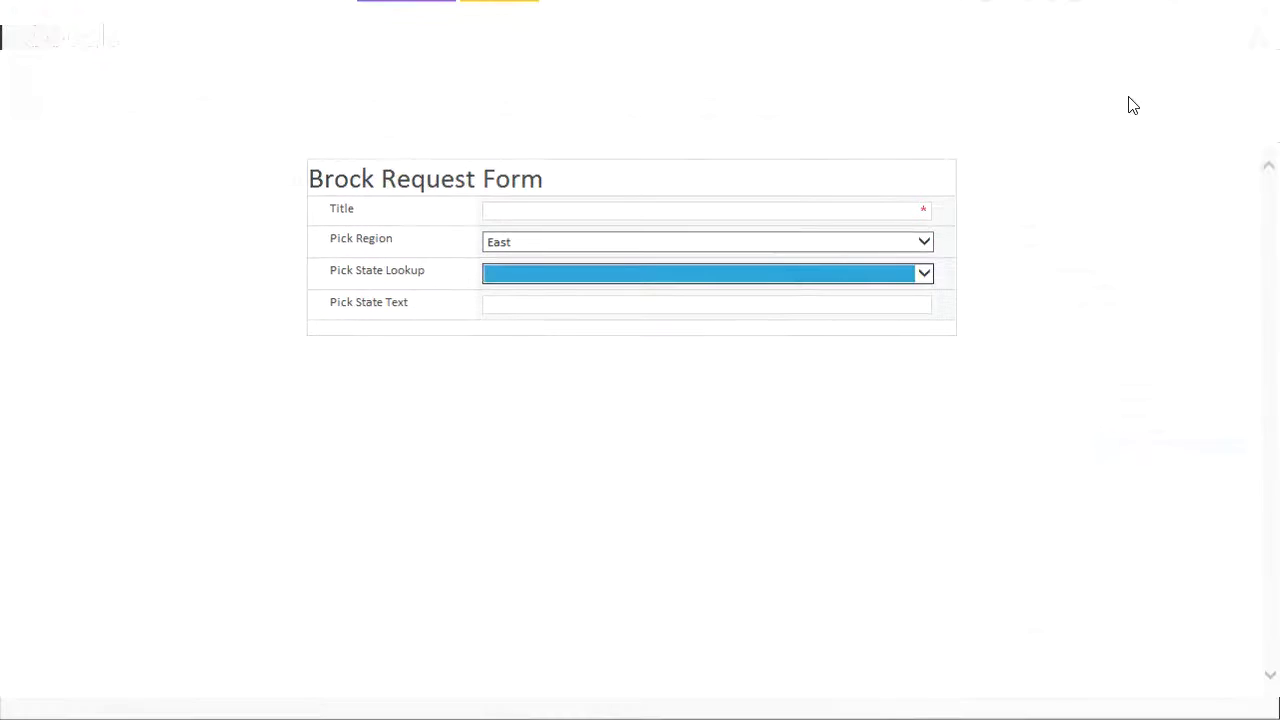
left_click(1063, 247)
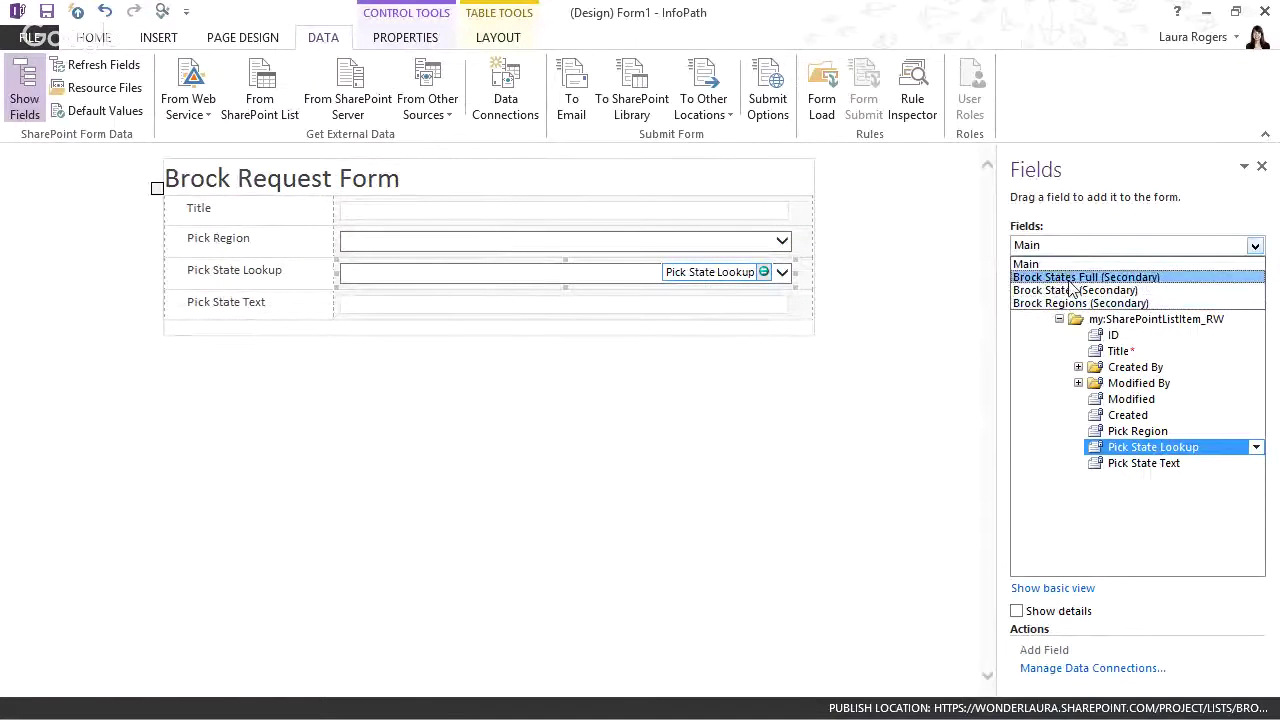
left_click(1070, 277)
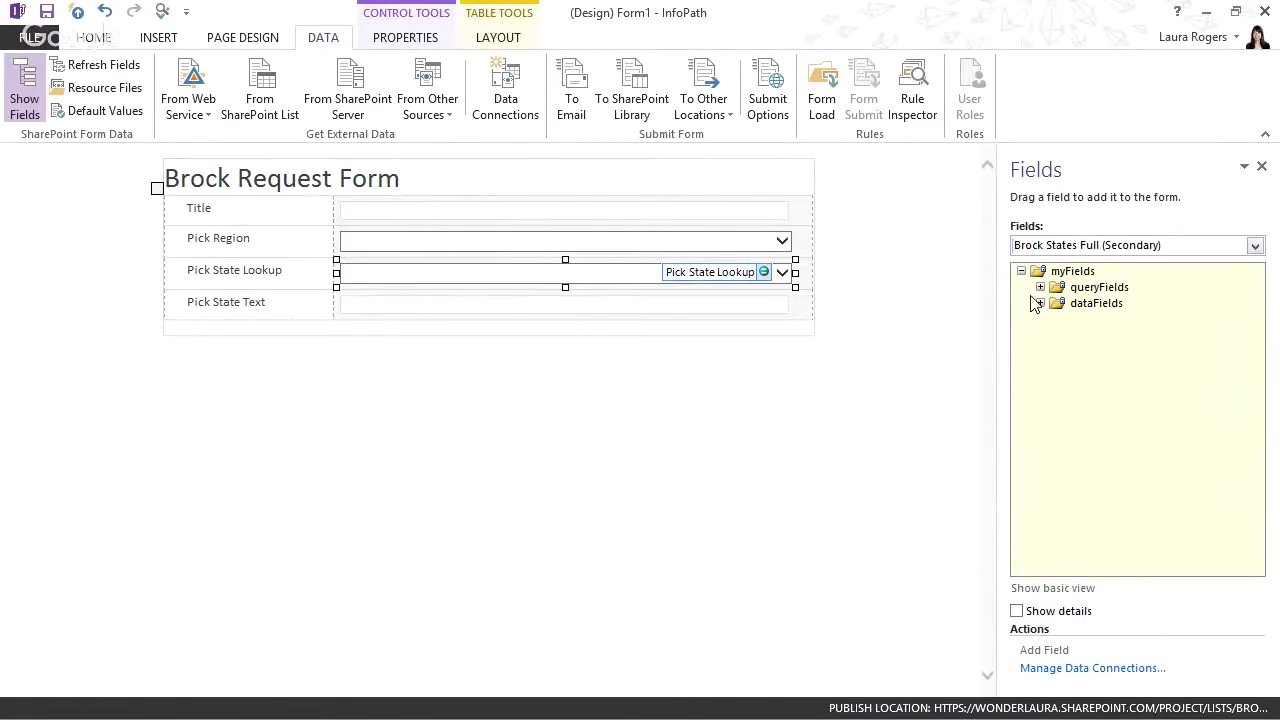
Create a new action rule on the Pick Region field.
left_click(603, 249)
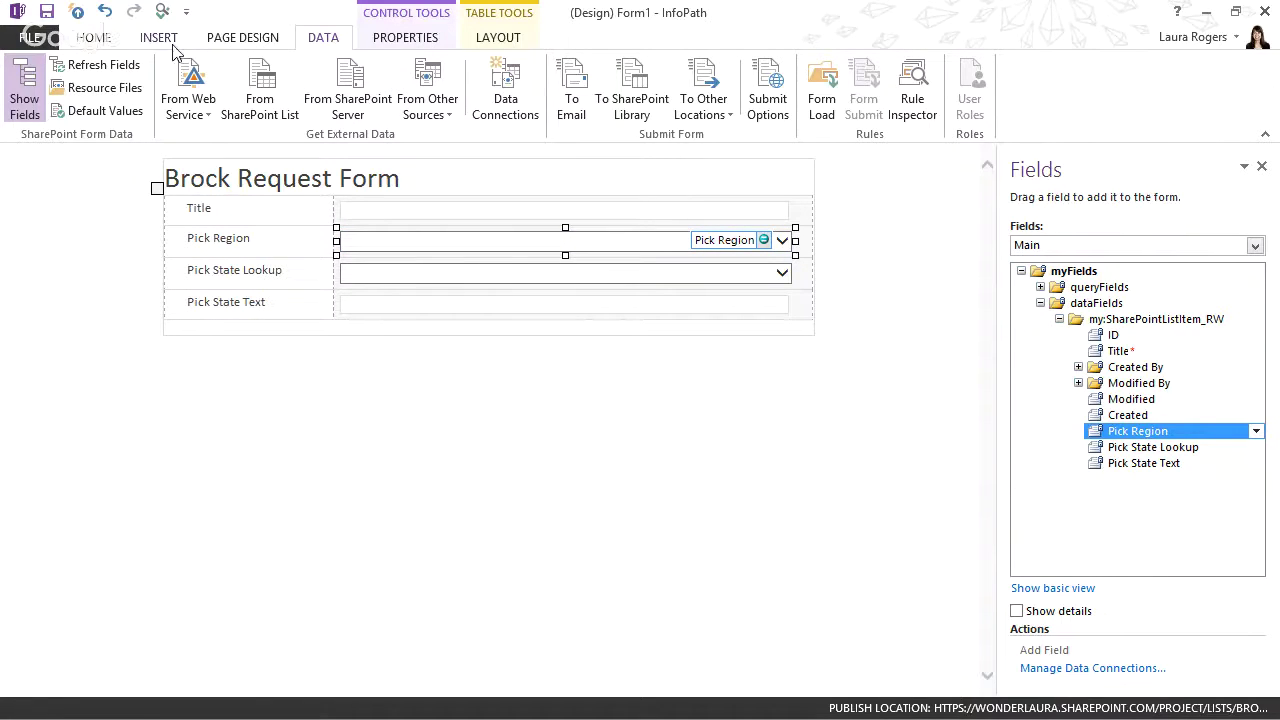
left_click(110, 38)
left_click(1001, 98)
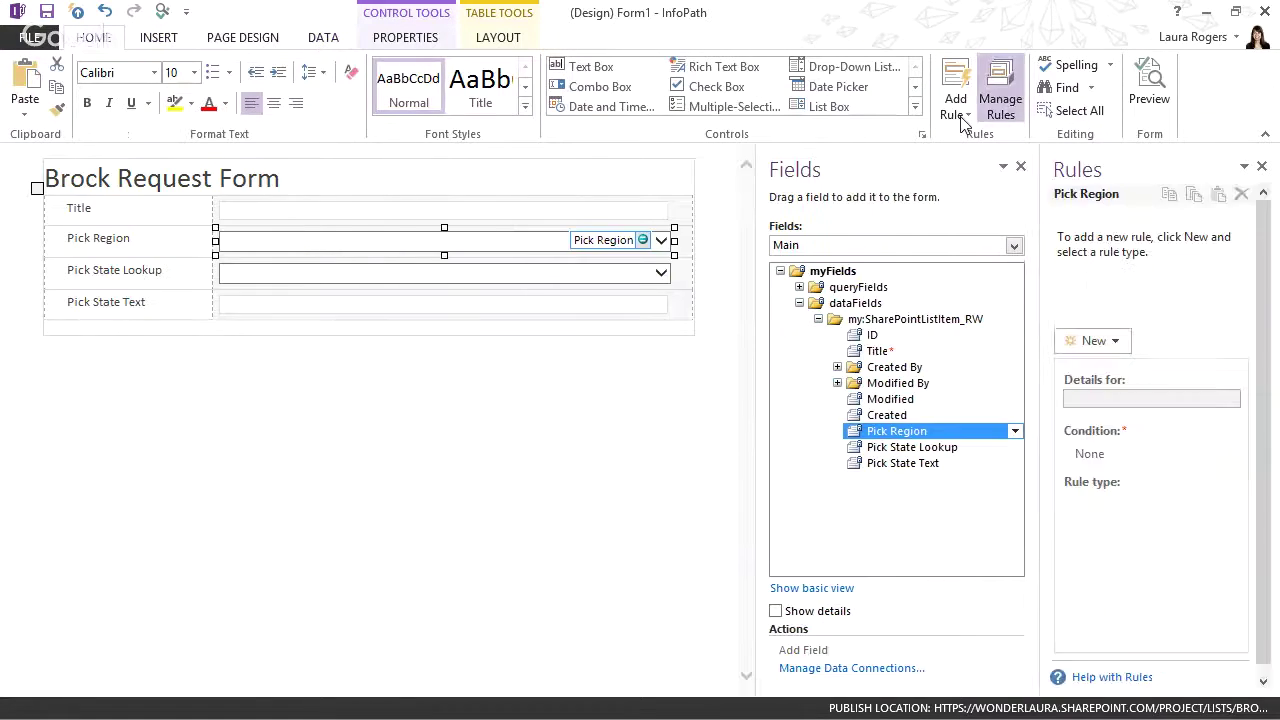
left_click(1104, 340)
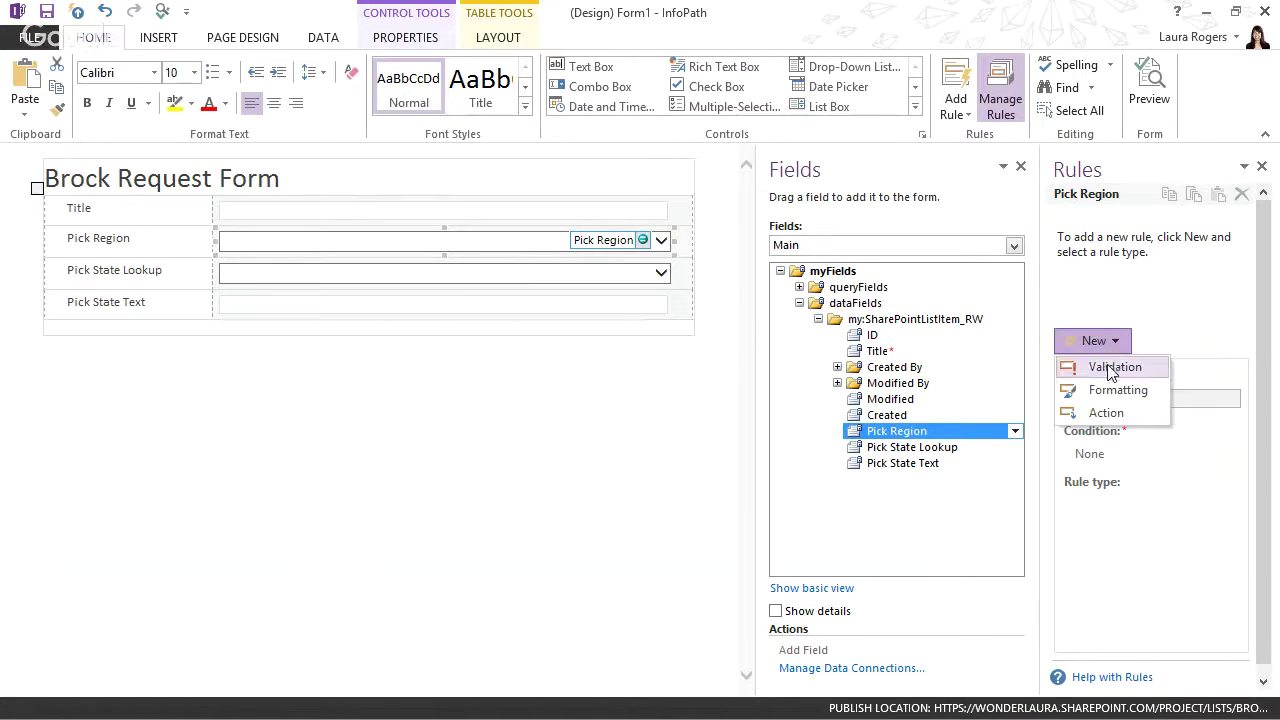
left_click(1108, 413)
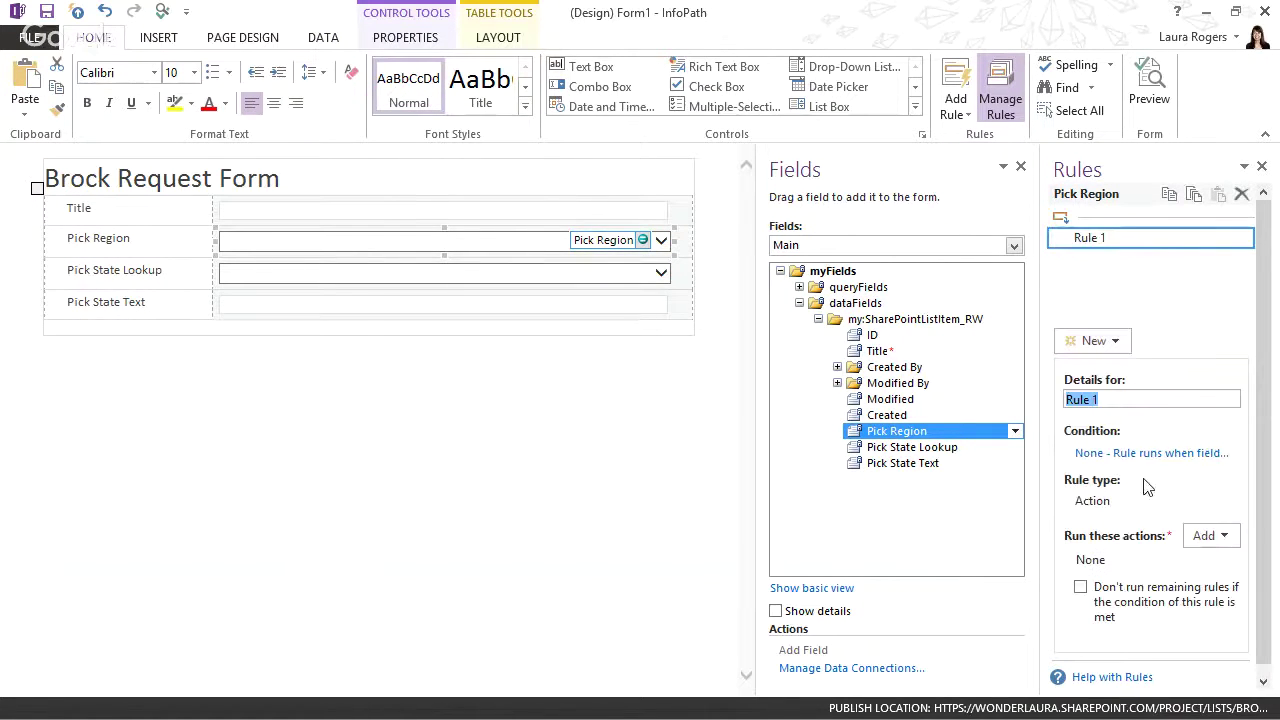
Add a query for data action to the Pick Region rule using the Brock States Full connection.
left_click(1226, 536)
left_click(1190, 588)
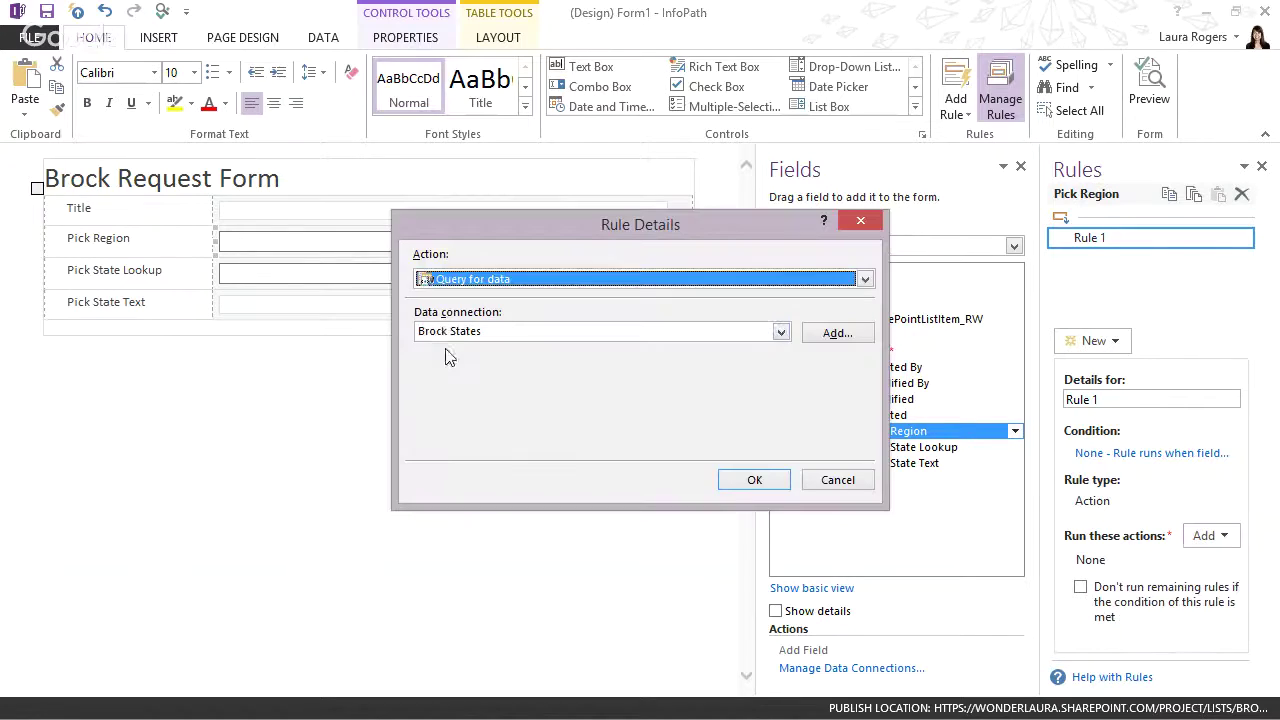
left_click(514, 331)
left_click(486, 390)
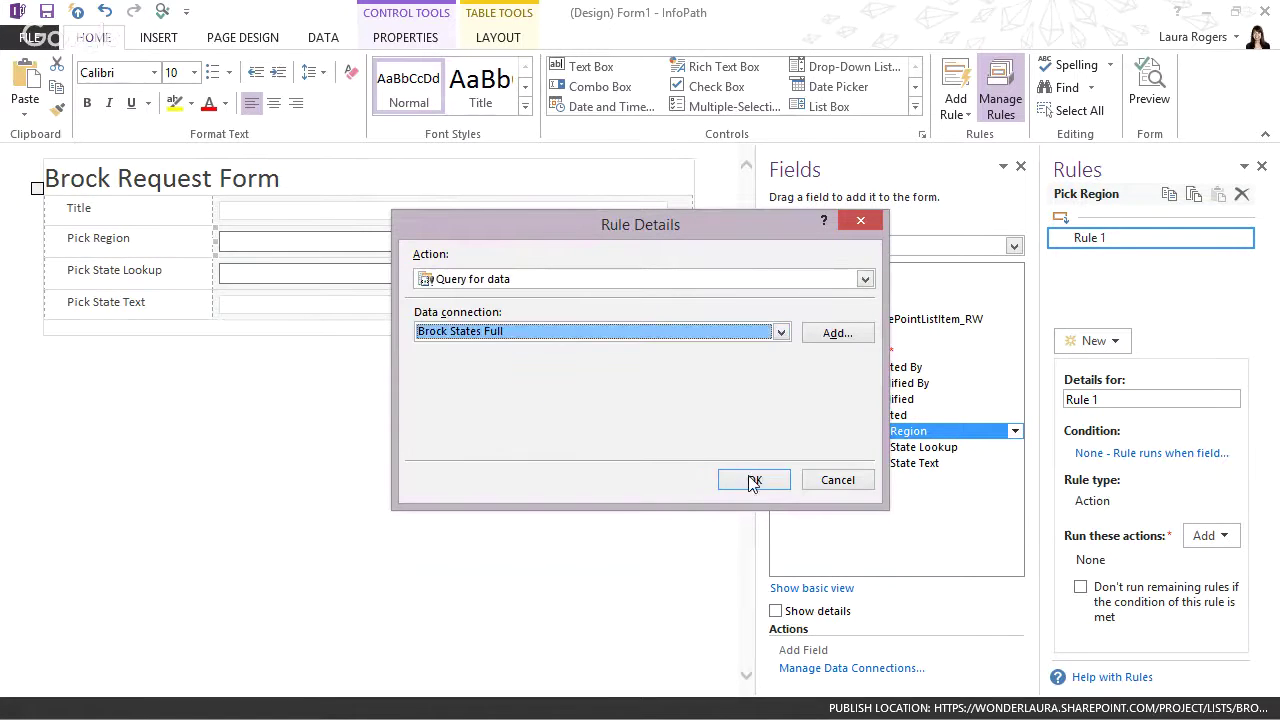
left_click(754, 480)
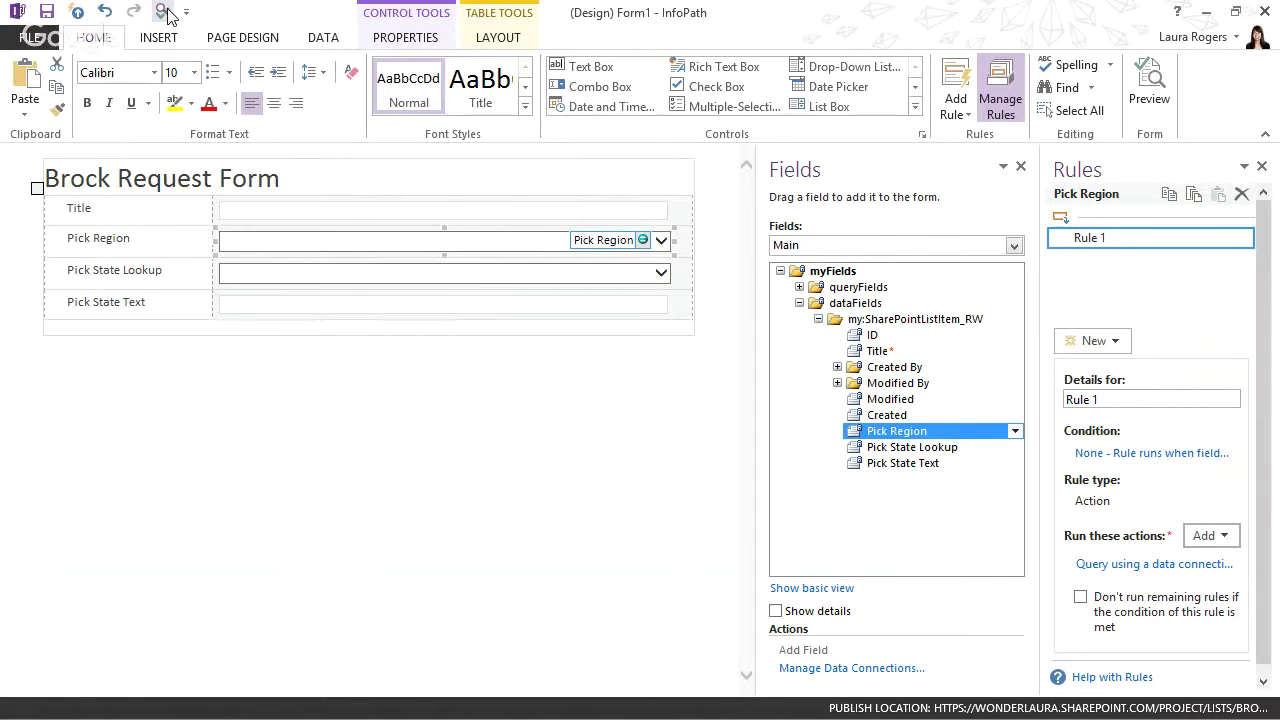
Preview the form with data connections allowed, and pick region East and state NJ to test the filtered lookup.
key("ctrl+shift+b")
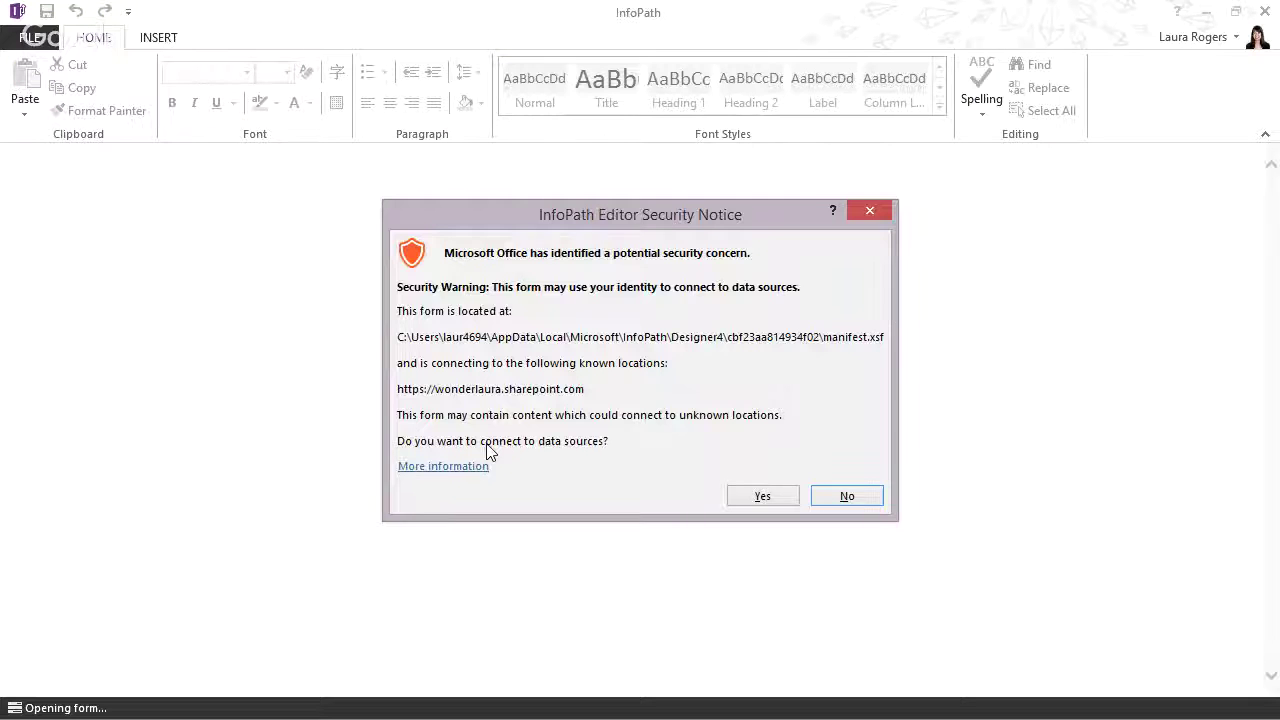
left_click(775, 499)
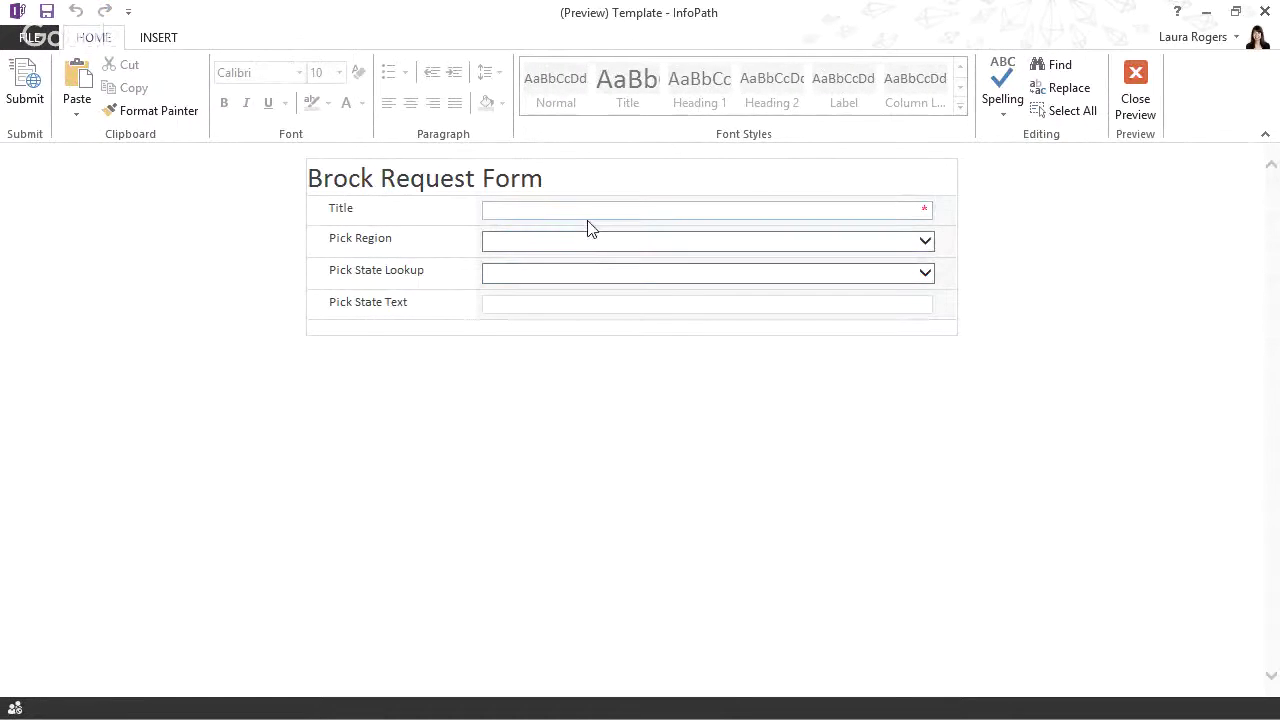
left_click(588, 241)
left_click(586, 251)
left_click(576, 272)
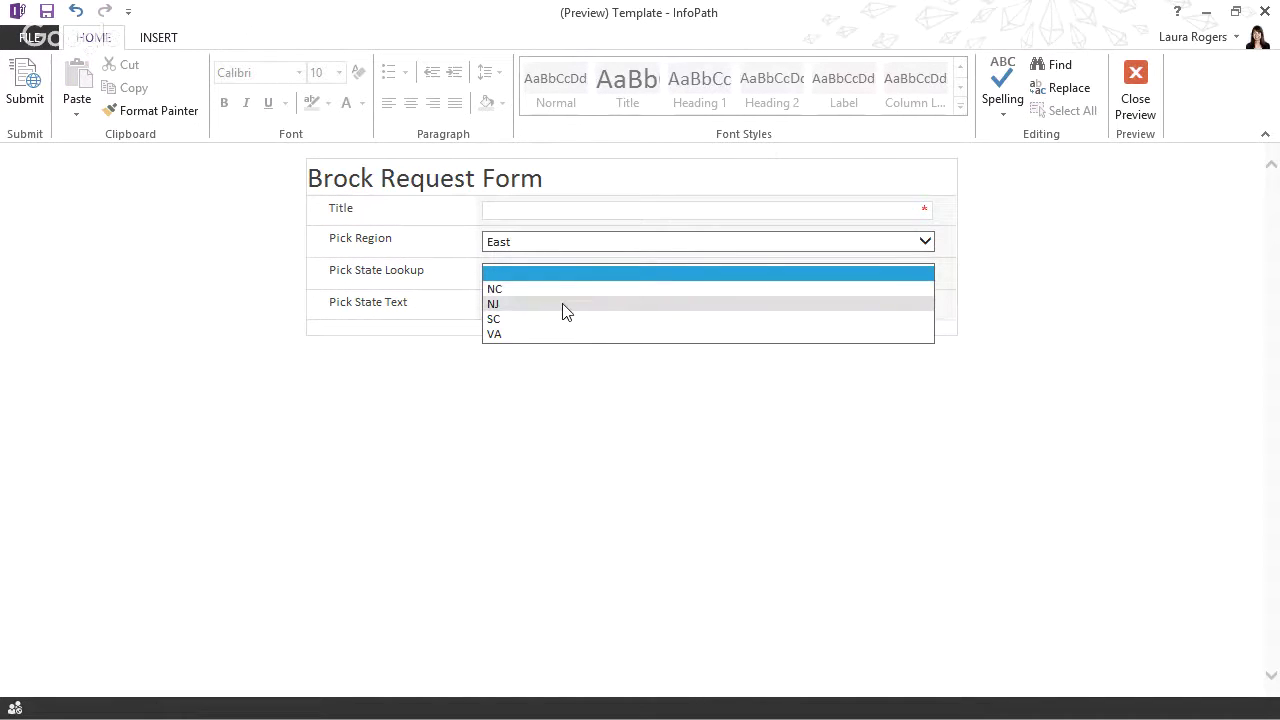
left_click(562, 305)
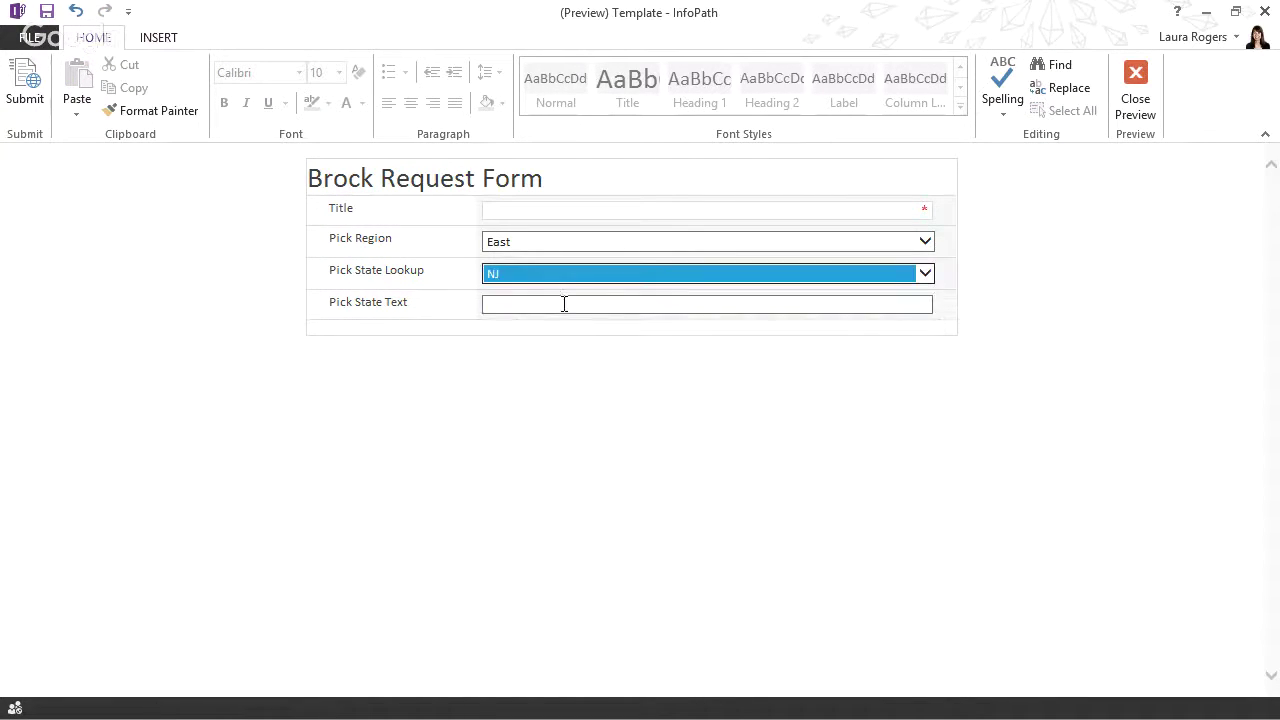
Switch the previewed form's region to North, pick MI as the state lookup, and check the listed state choices.
left_click(555, 241)
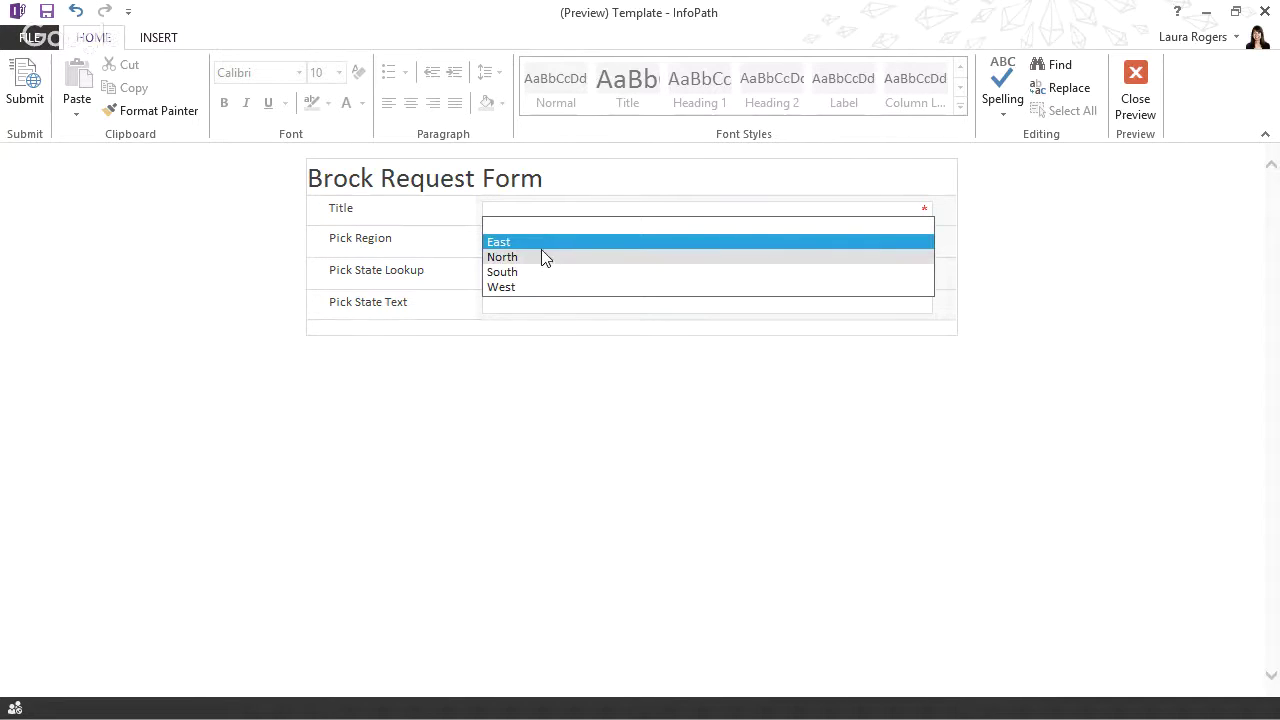
left_click(545, 257)
left_click(920, 272)
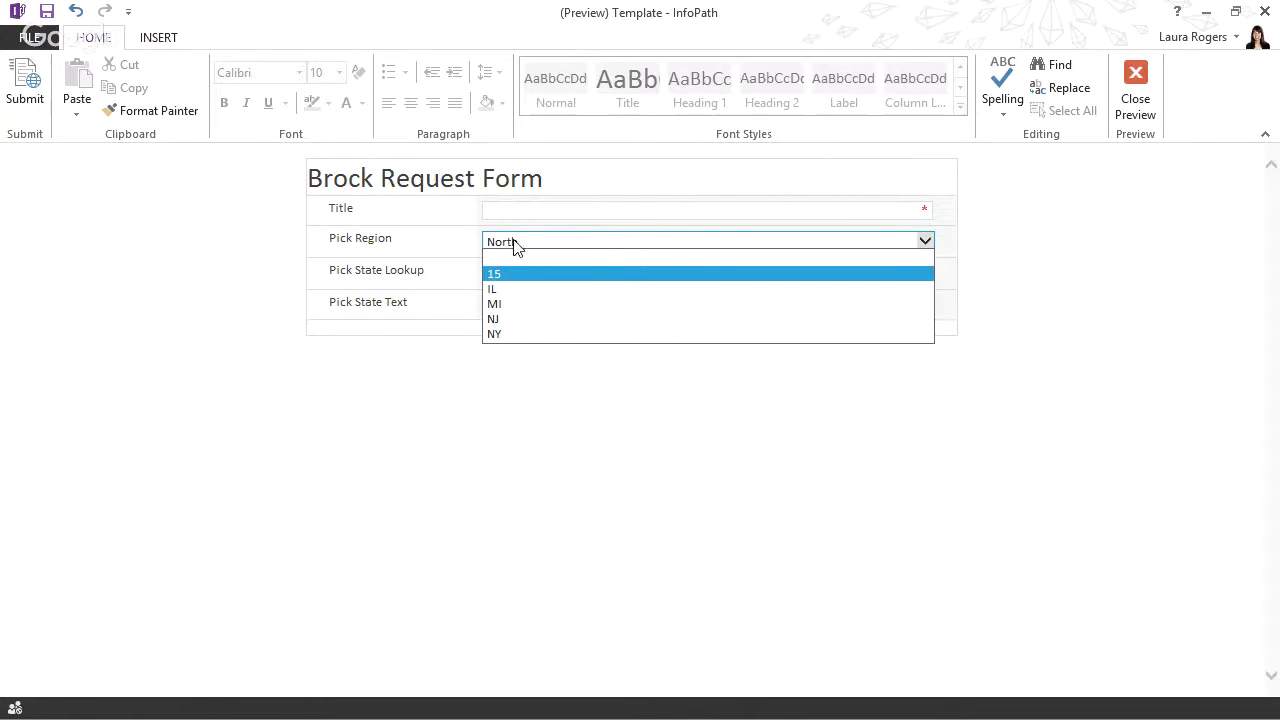
left_click(894, 274)
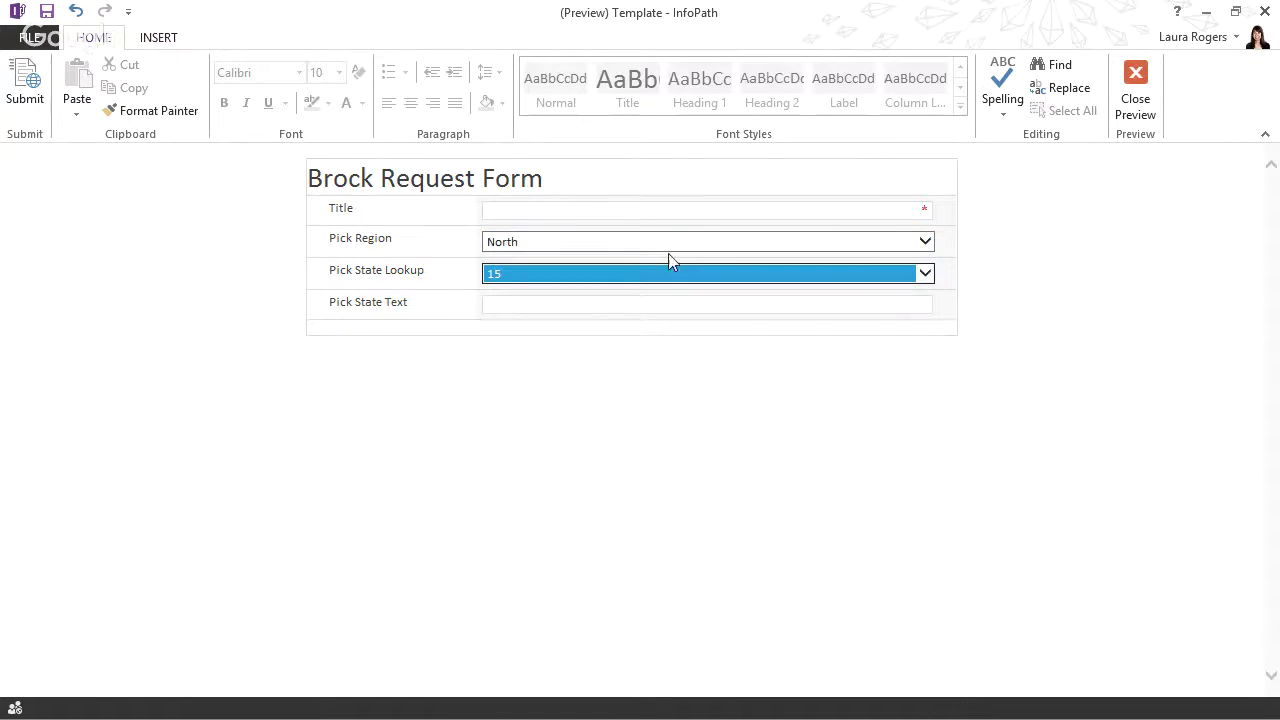
left_click(594, 278)
left_click(586, 304)
left_click(569, 273)
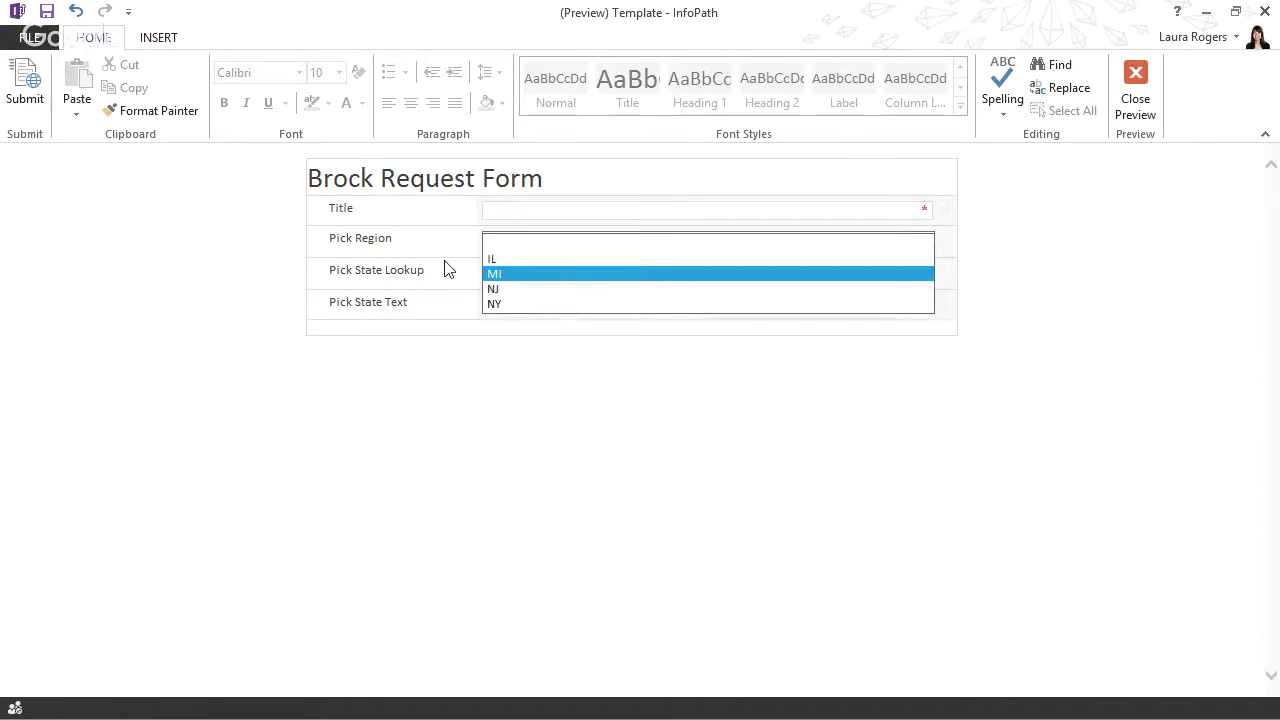
Reselect region North in the previewed form and examine which states Pick State Lookup offers.
left_click(443, 266)
left_click(556, 237)
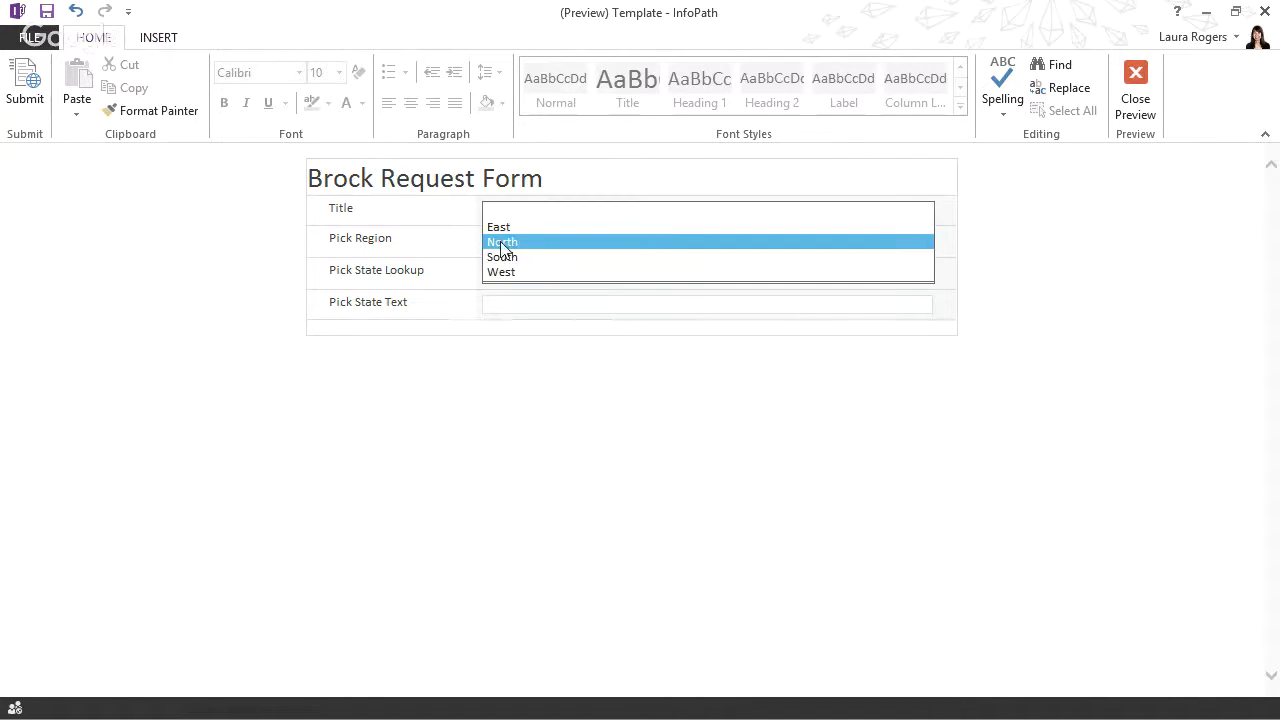
left_click(505, 242)
left_click(532, 280)
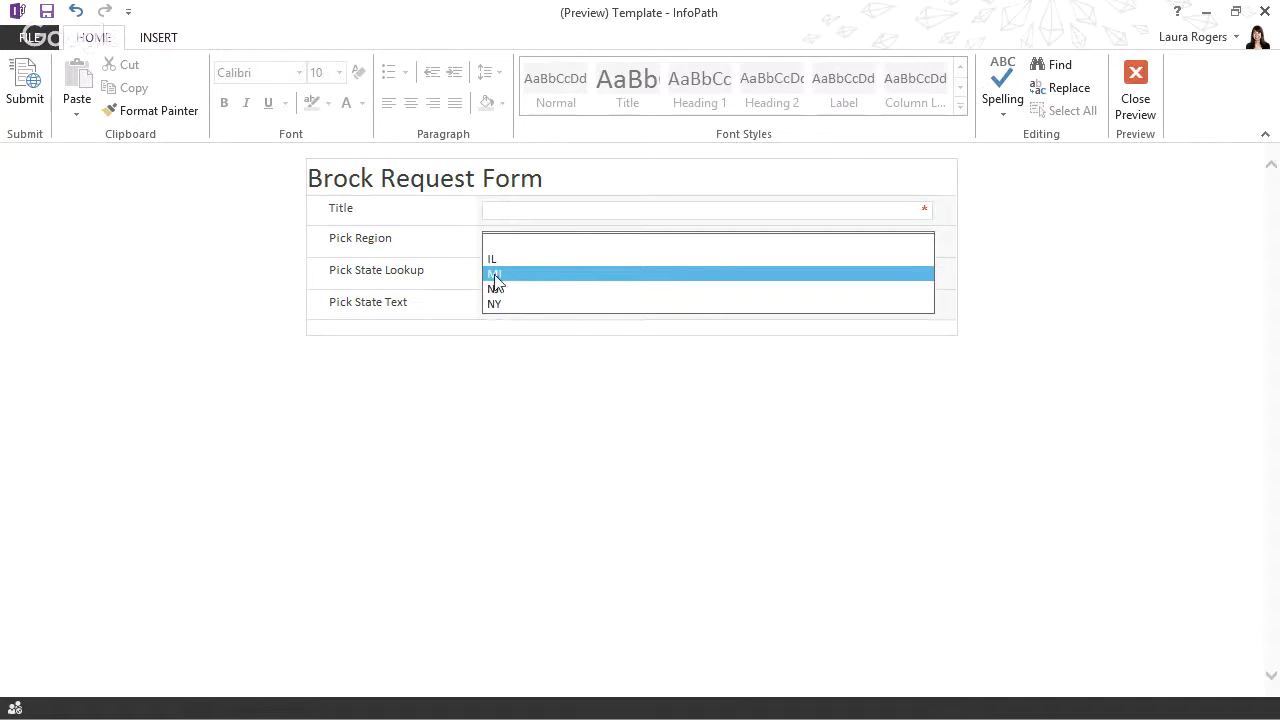
left_click(452, 268)
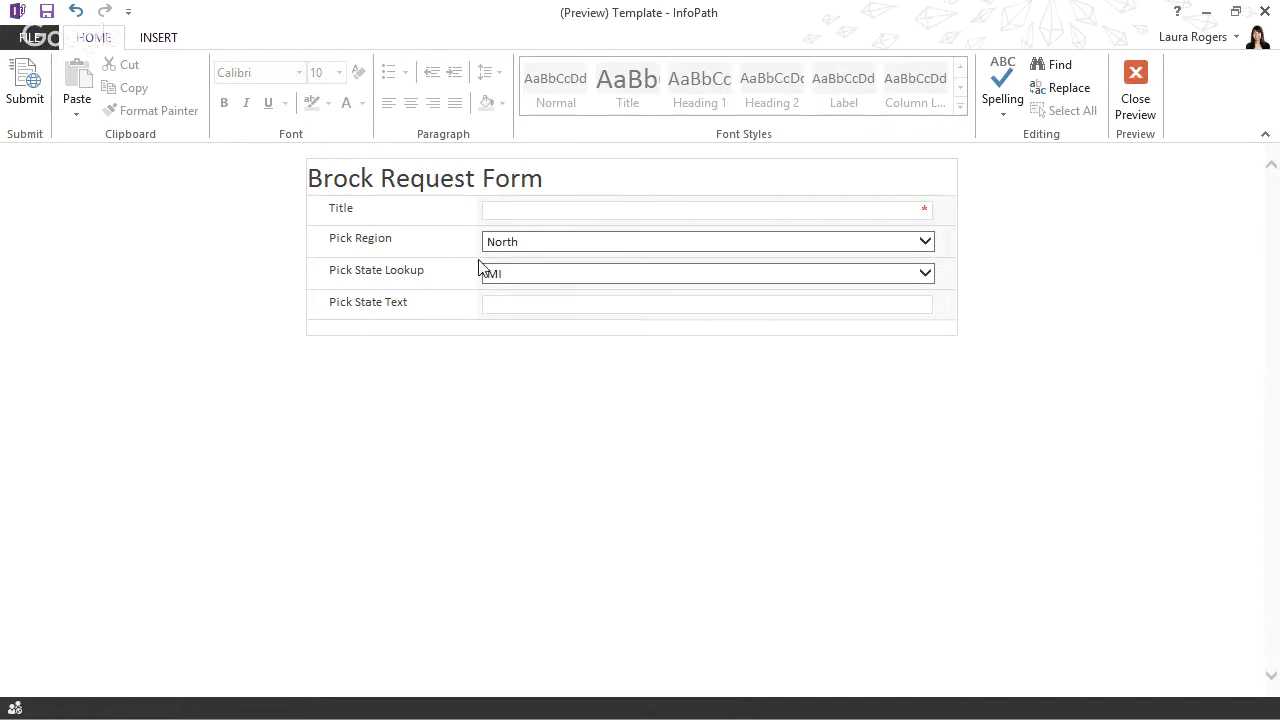
left_click(566, 281)
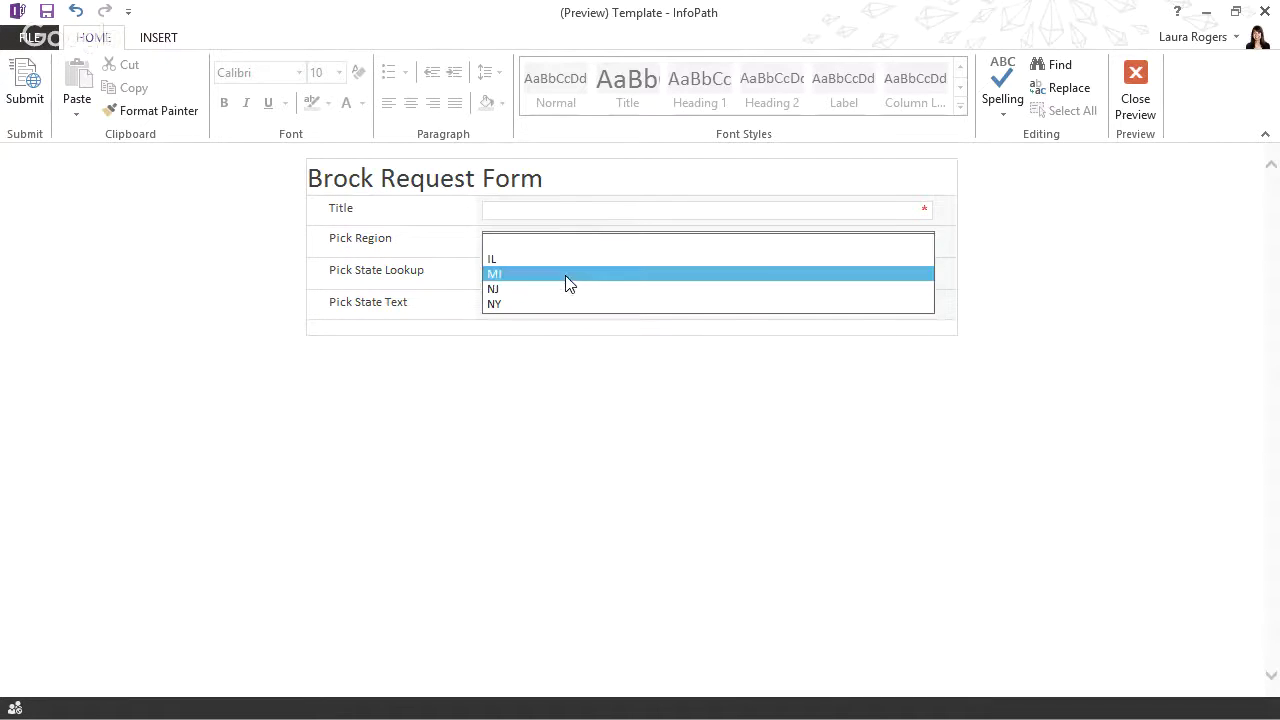
Pick NJ as the state lookup, switch the region to East, and choose a state from the refreshed lookup list.
left_click(514, 289)
left_click(522, 240)
left_click(522, 229)
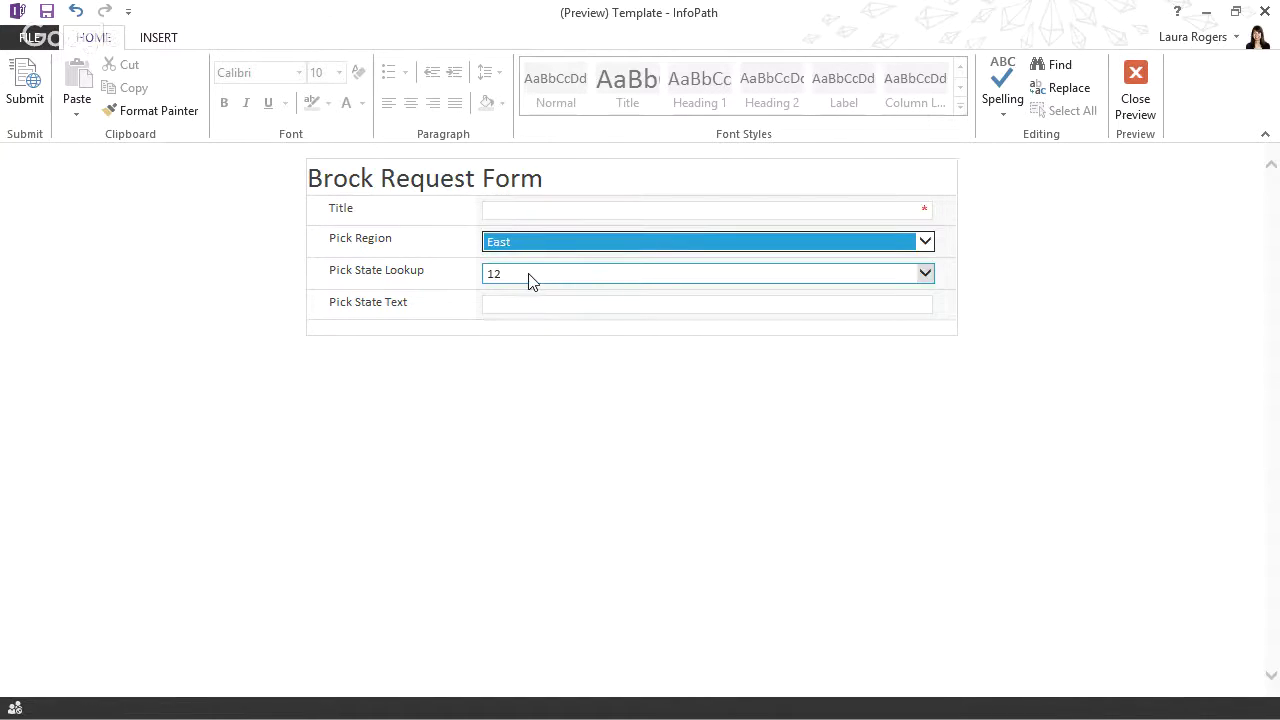
left_click(528, 280)
left_click(526, 300)
Switch the previewed form's region back to North and pick NJ as the state lookup.
left_click(529, 243)
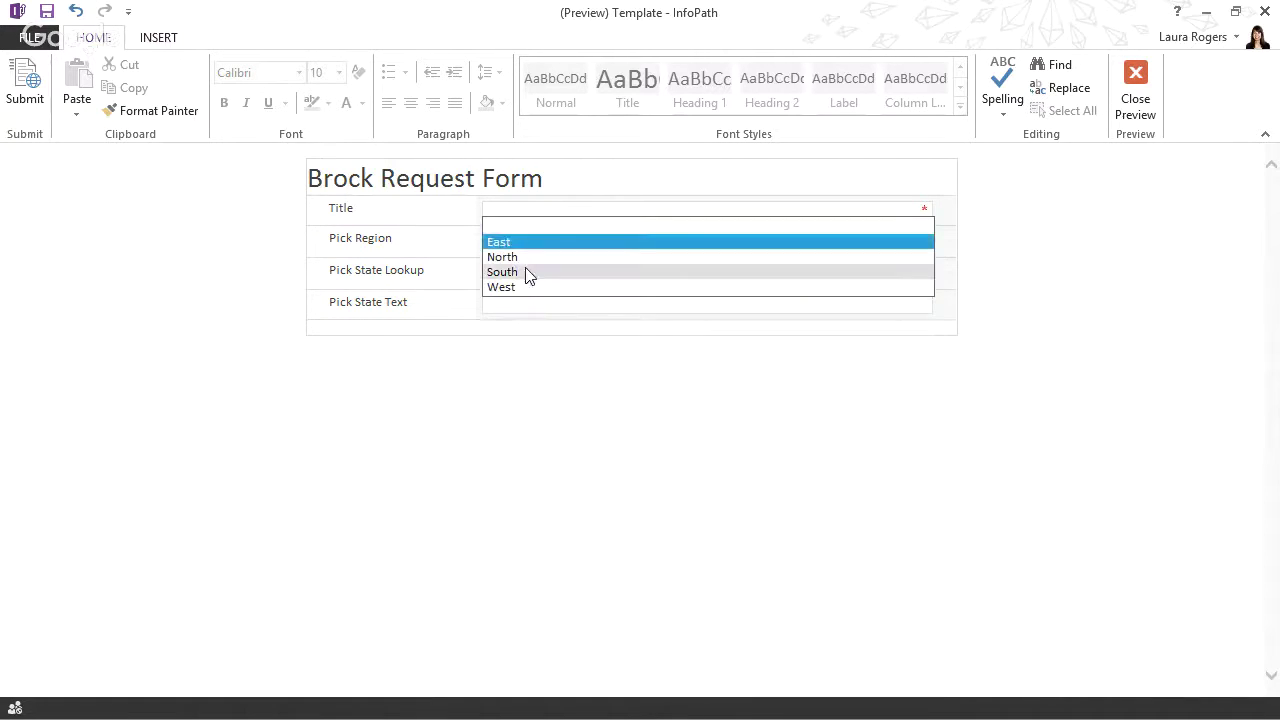
left_click(535, 256)
left_click(548, 274)
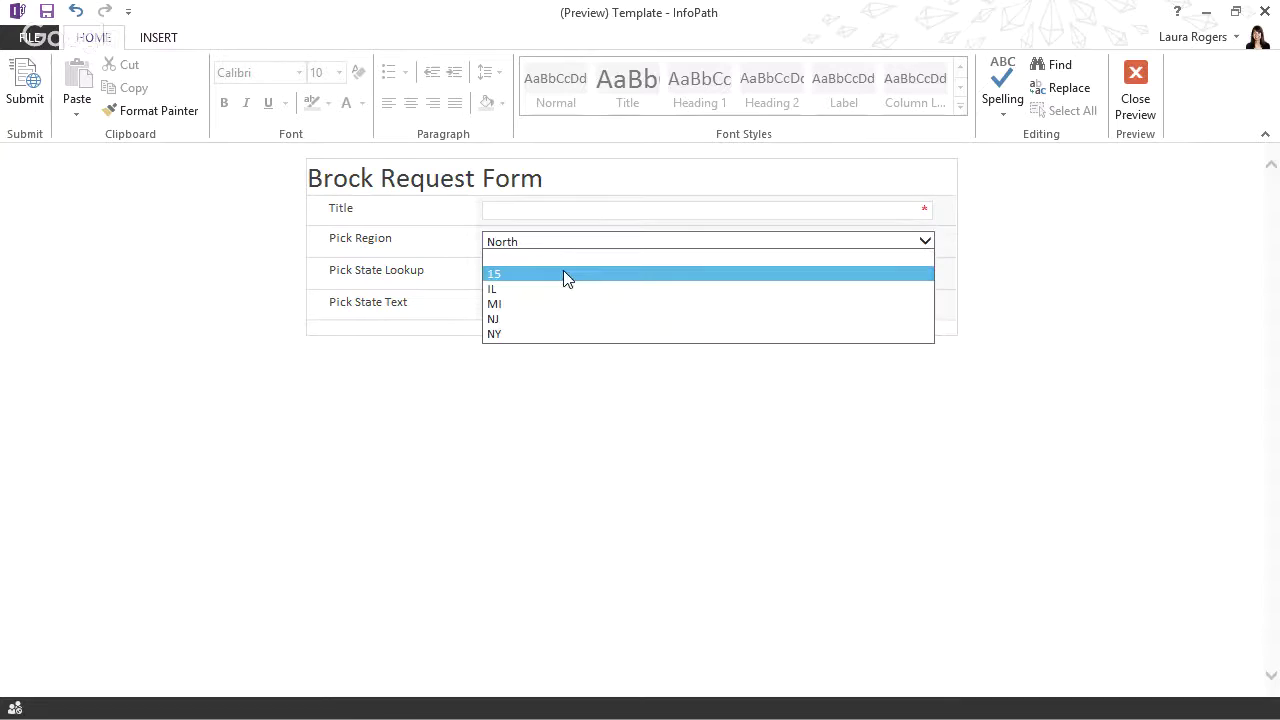
left_click(533, 319)
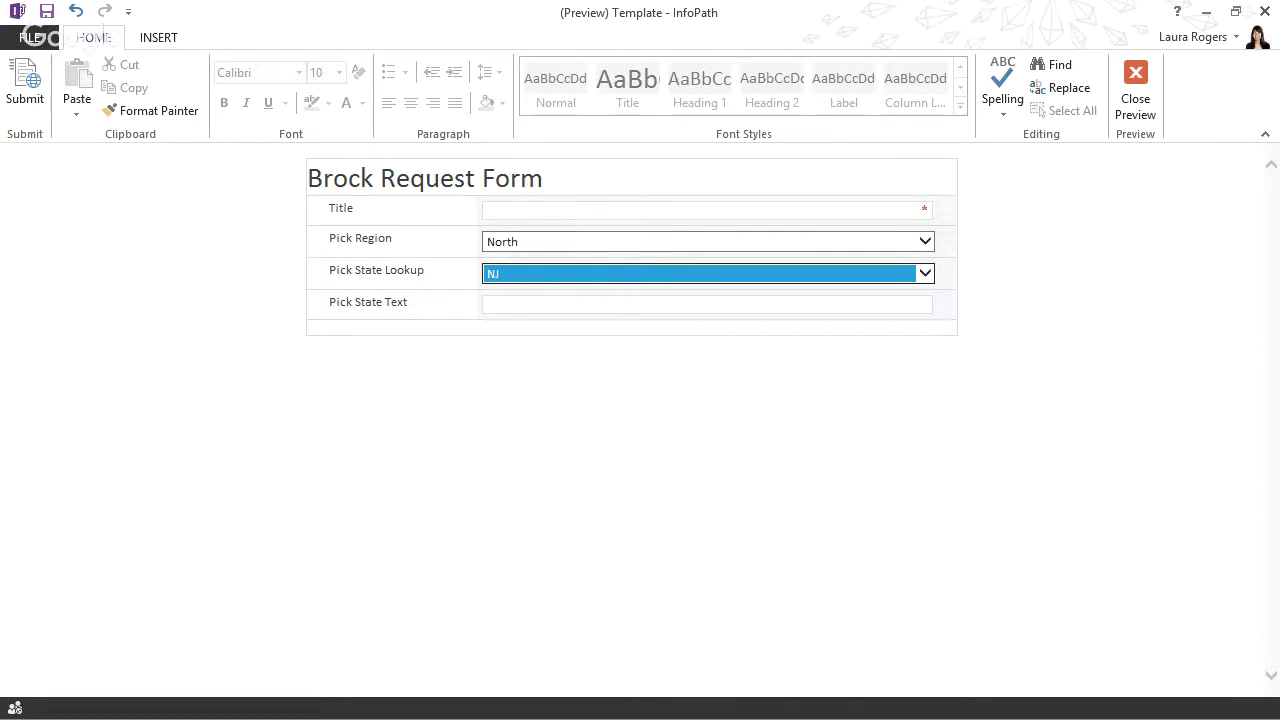
Switch to the SharePoint site and review the region assigned to each state in the Brock States list.
key("alt+Tab")
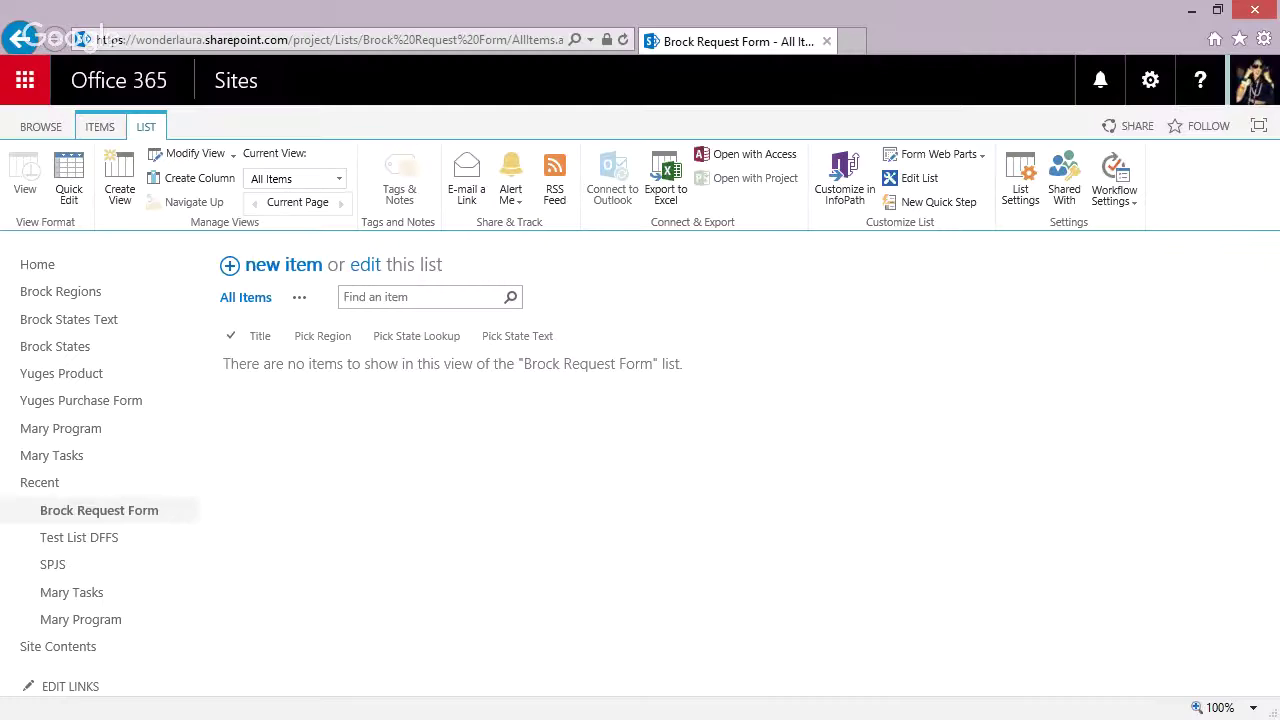
left_click(88, 346)
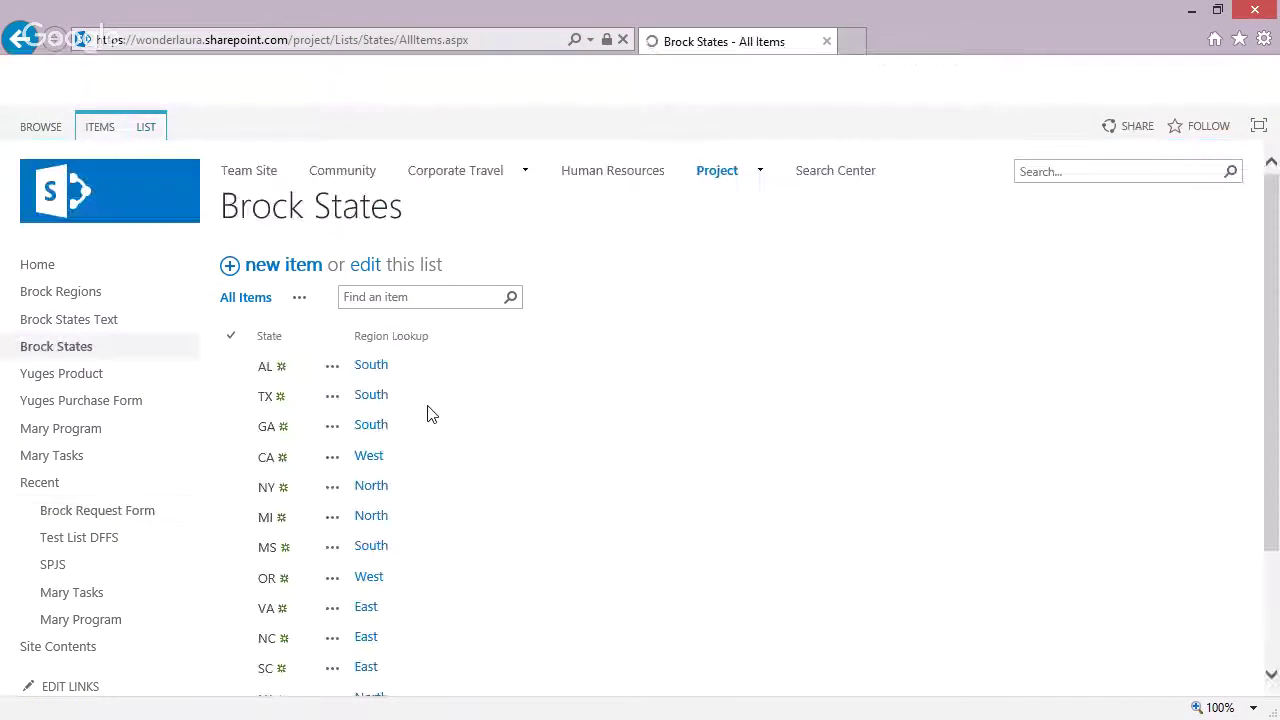
scroll(525, 478, "down", 3)
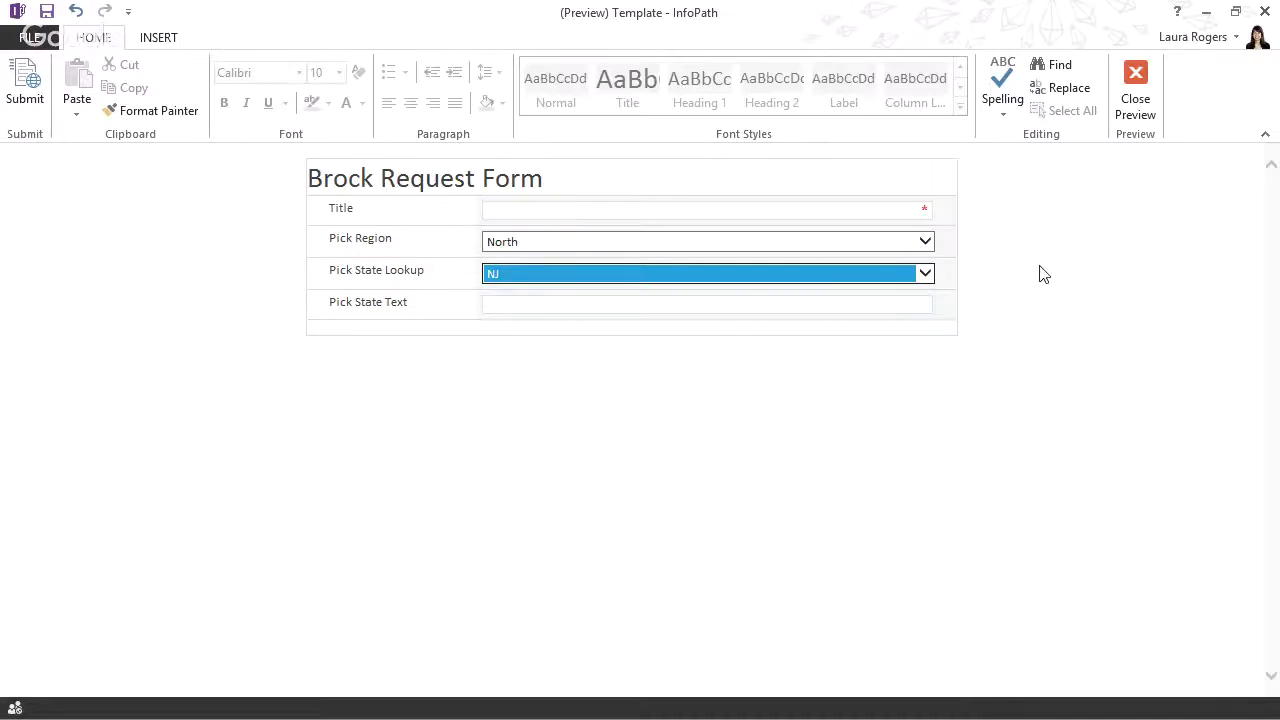
Close the form preview and delete the Pick State Lookup row from the form layout.
left_click(1134, 86)
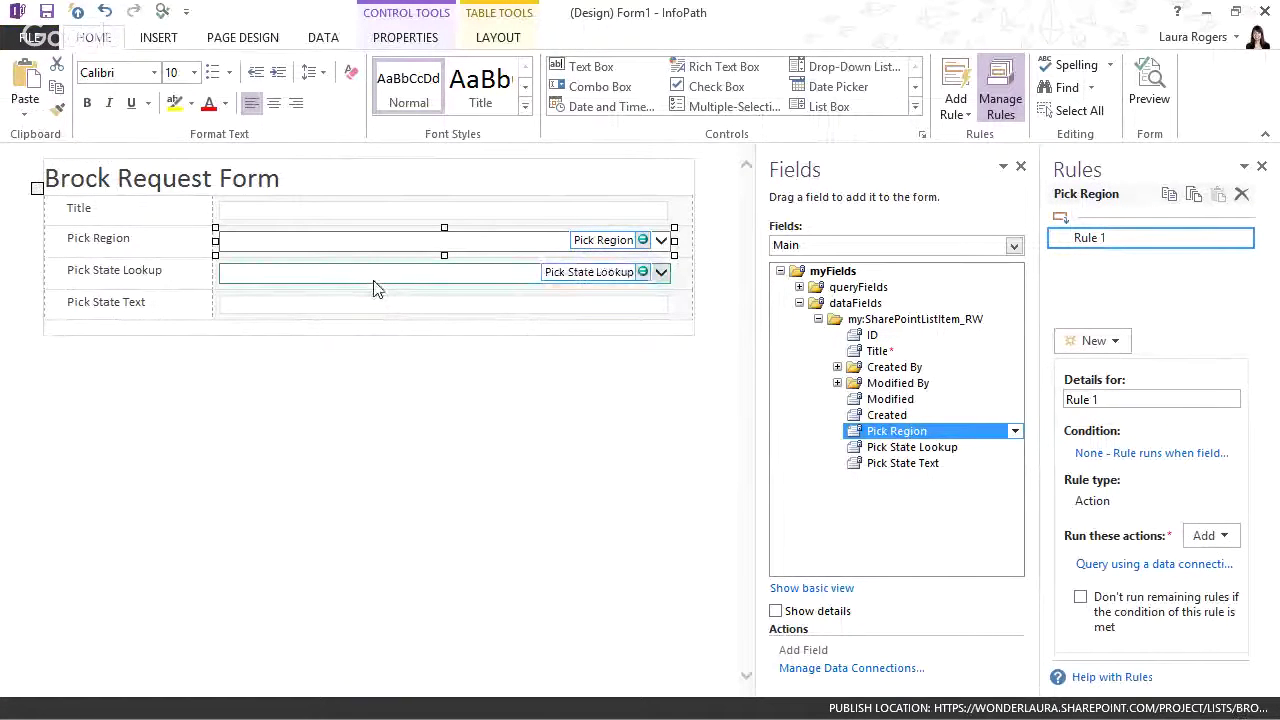
left_click(377, 288)
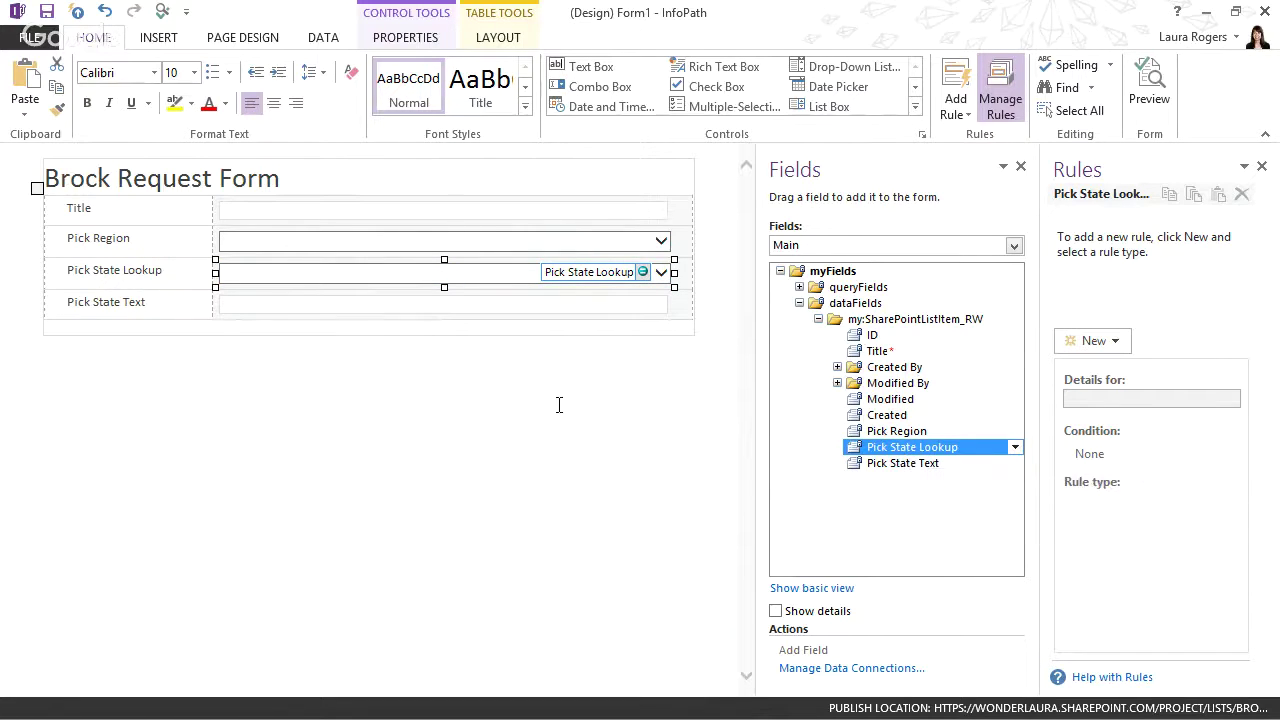
left_click(331, 306)
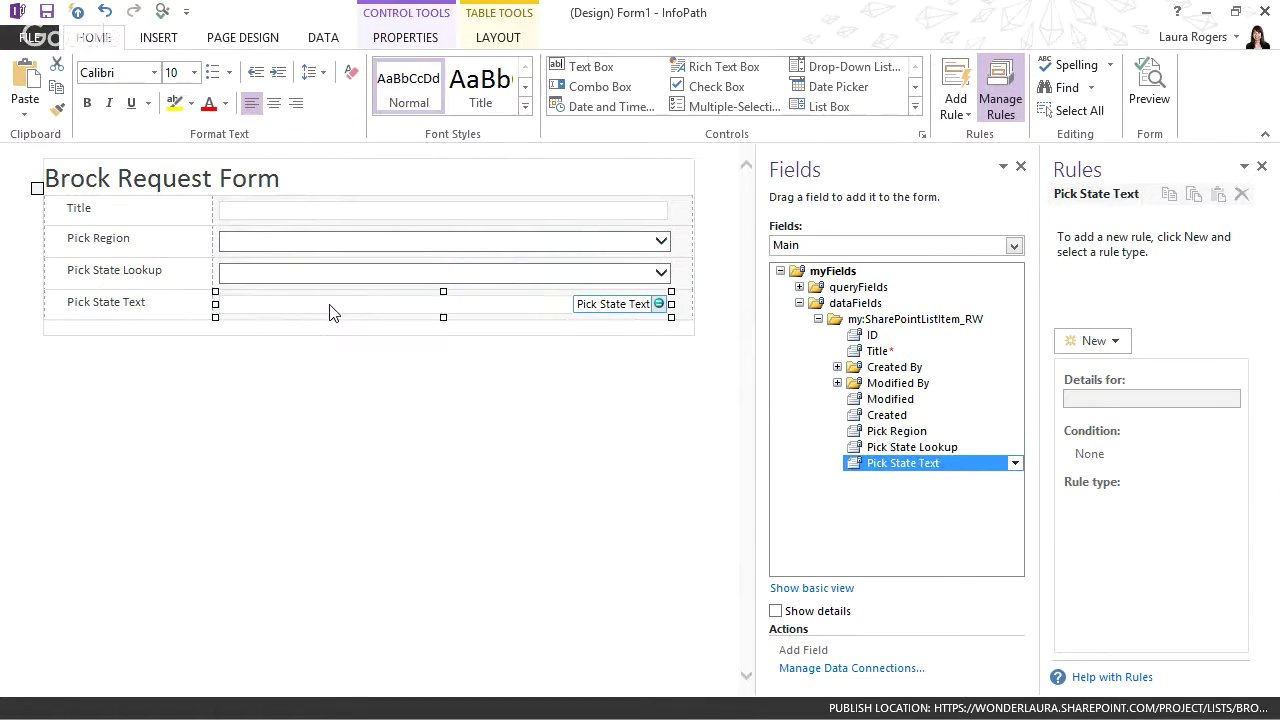
left_click(323, 276)
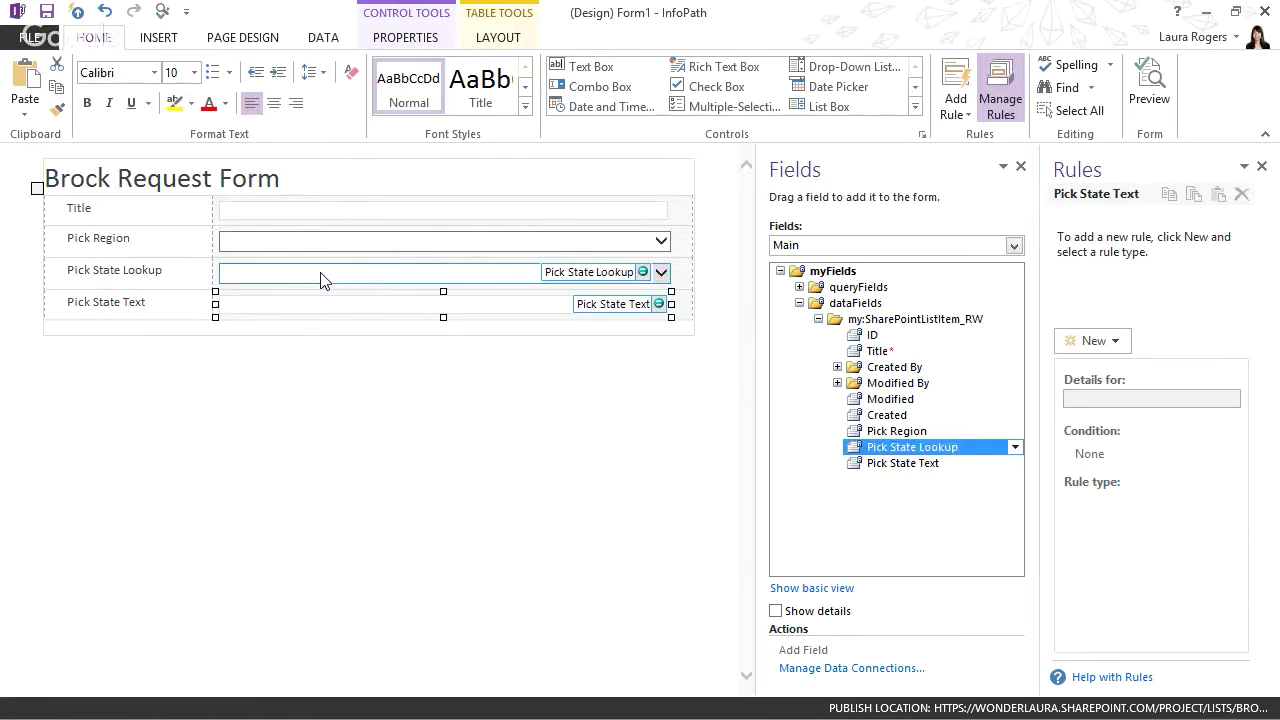
left_click(70, 276)
left_click_drag(70, 276, 343, 276)
key("Delete")
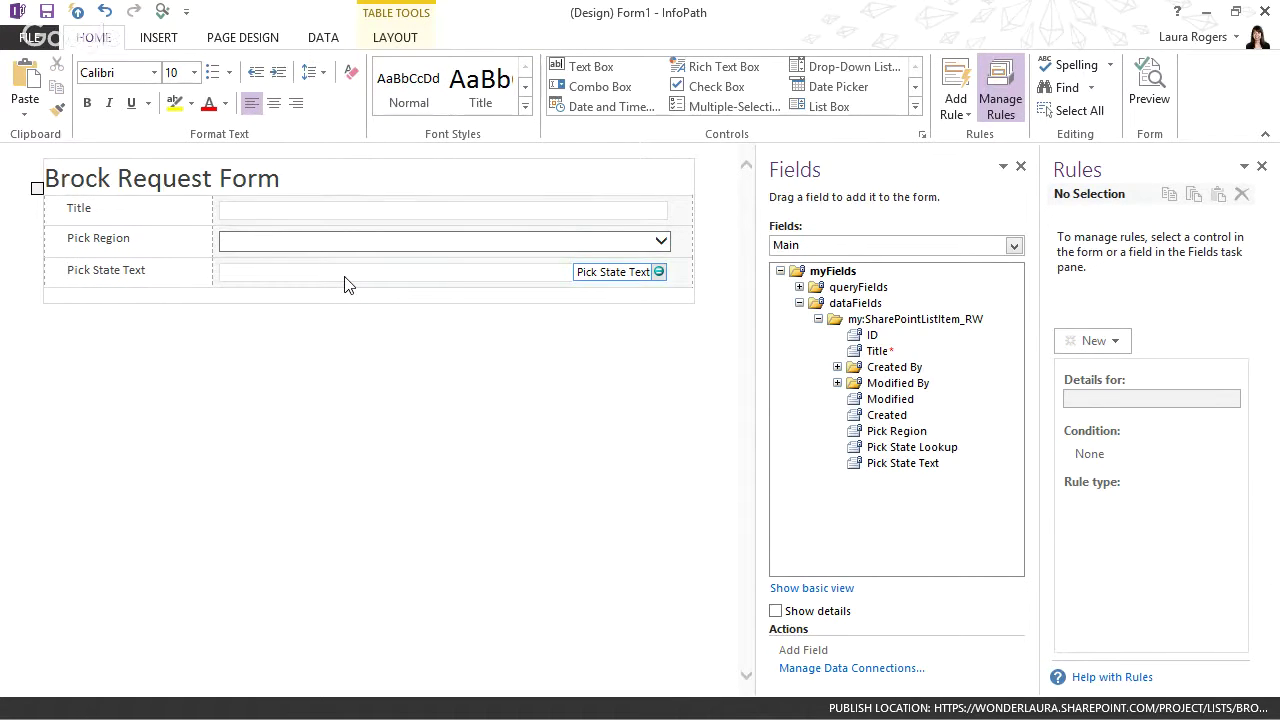
Change the Pick State Text control from a text box to a drop-down list box.
left_click(344, 284)
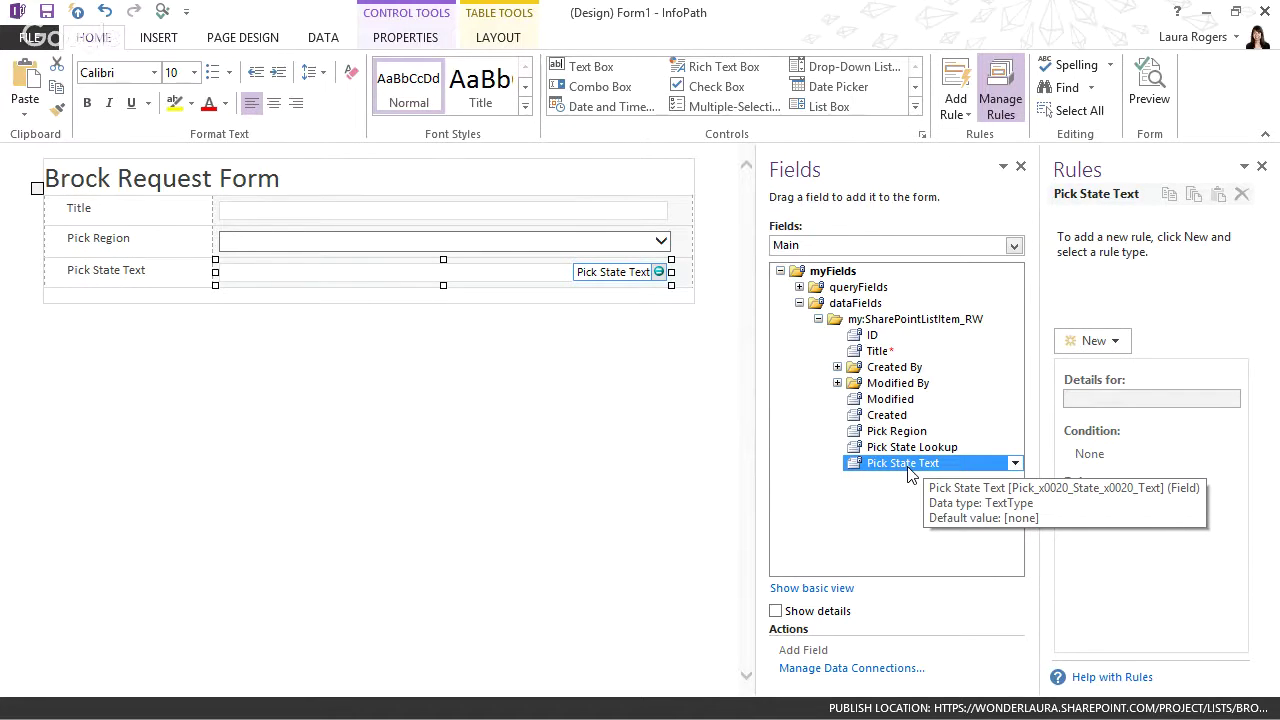
right_click(289, 283)
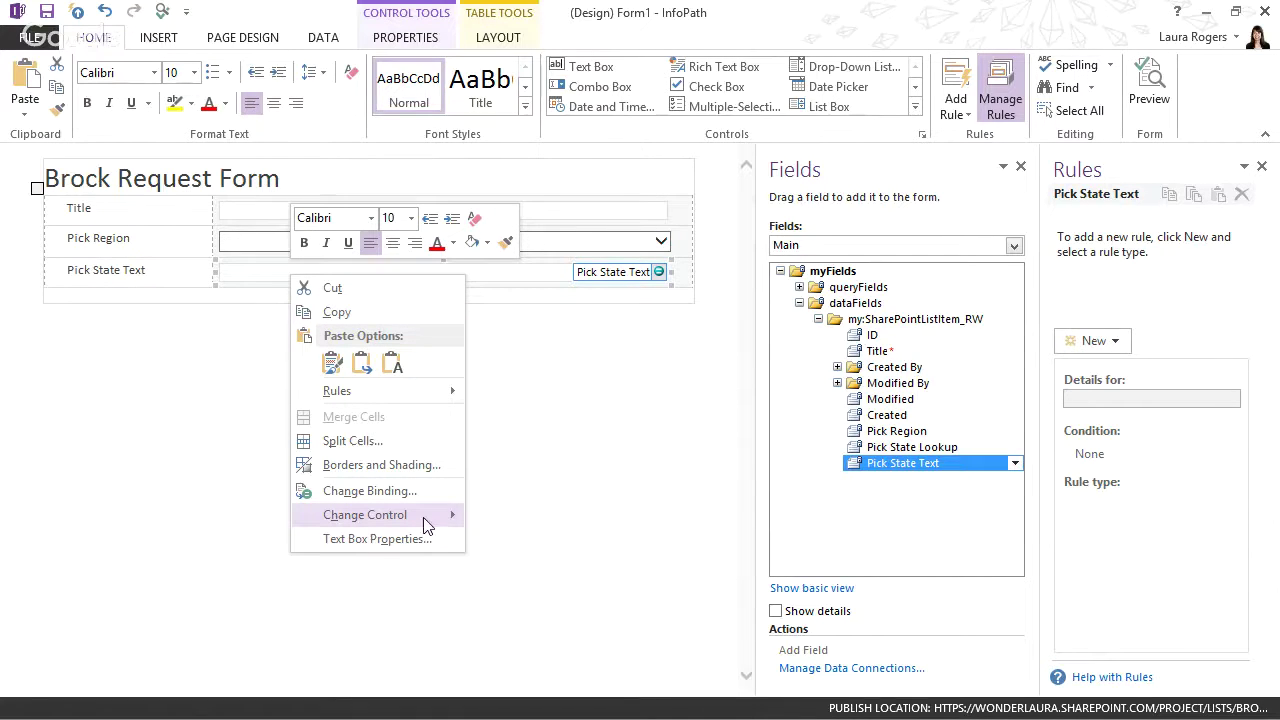
mouse_move(429, 532)
left_click(573, 493)
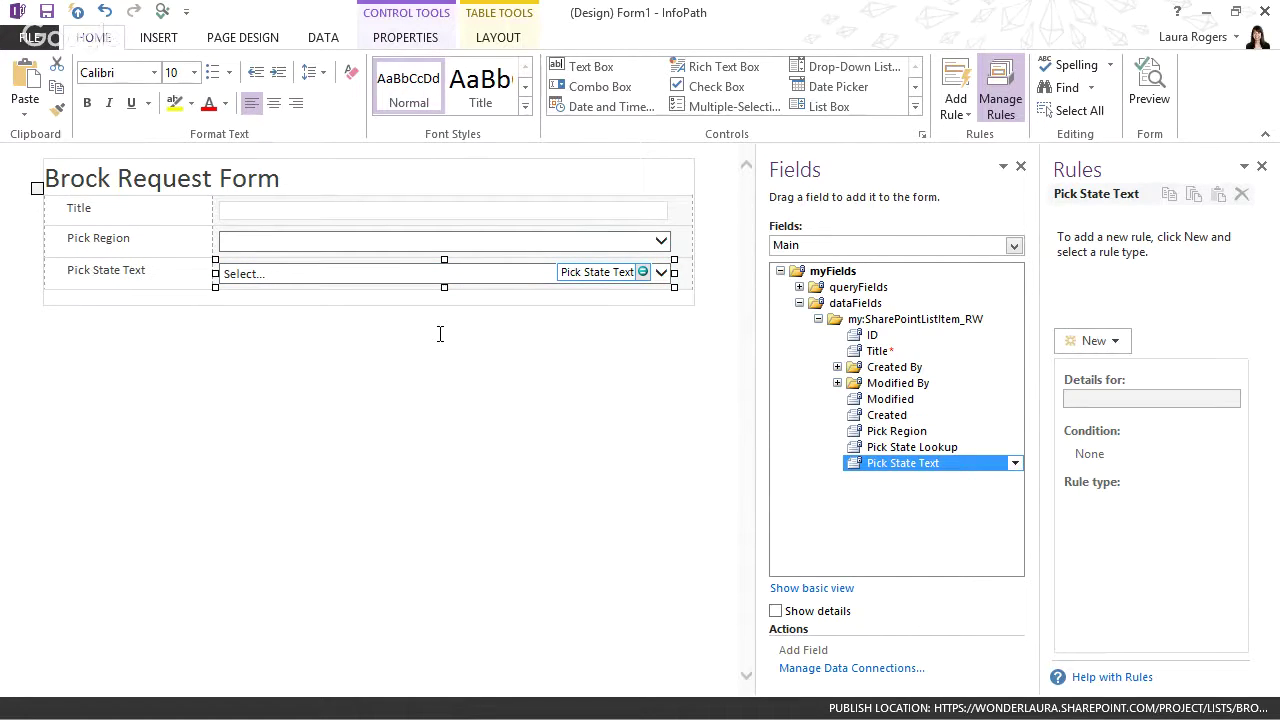
Set Pick State Text to get its choices from the external data source Brock States Full, with State as the value.
key("alt+Return")
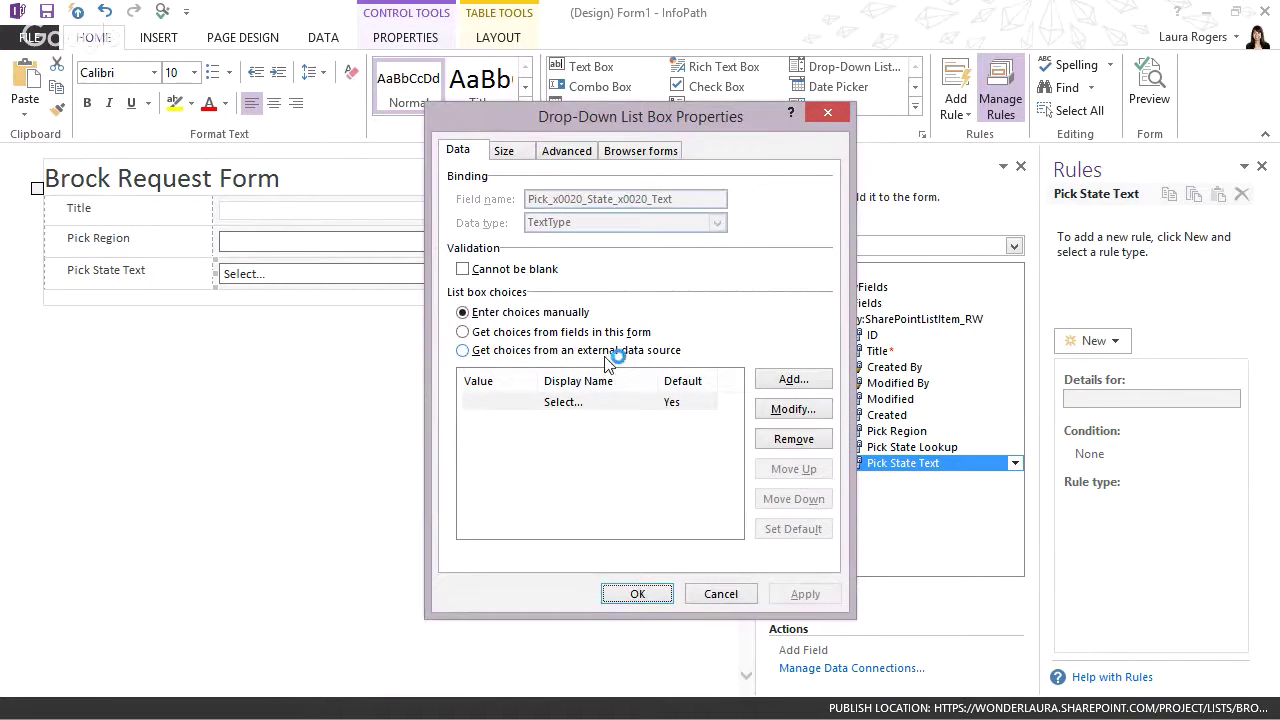
left_click(464, 352)
left_click(690, 379)
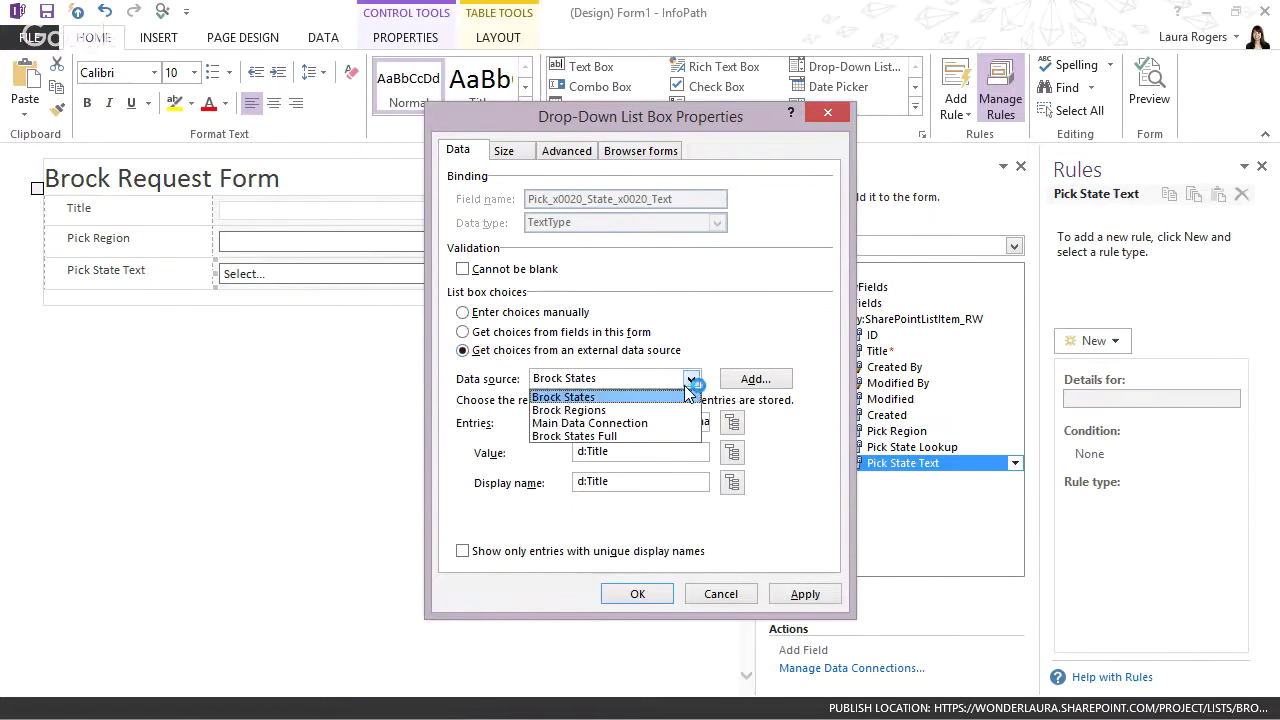
left_click(645, 437)
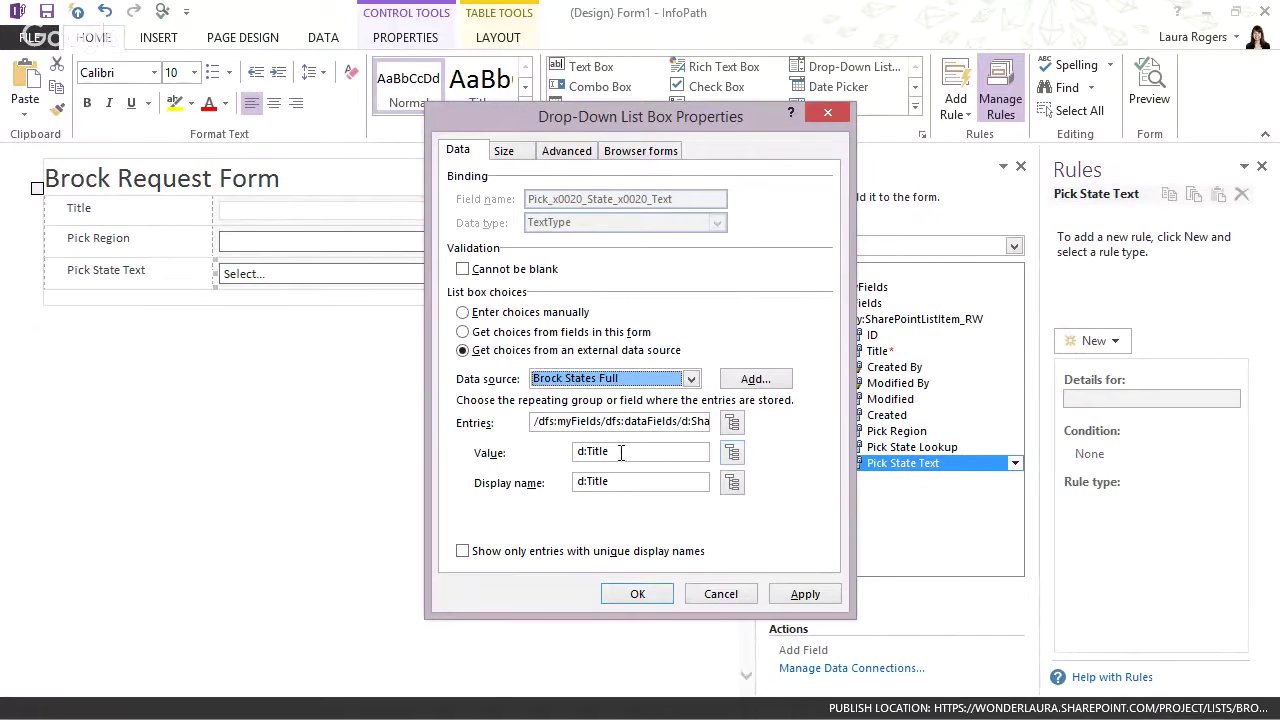
left_click(735, 453)
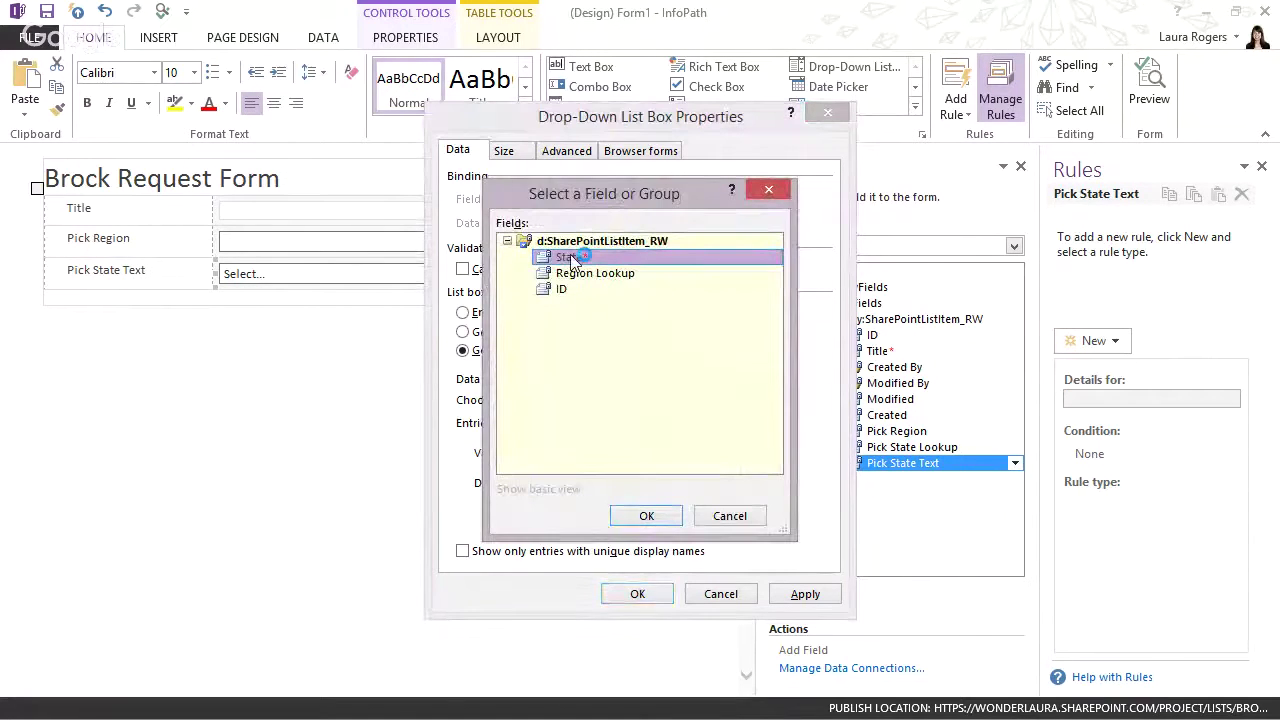
double_click(573, 259)
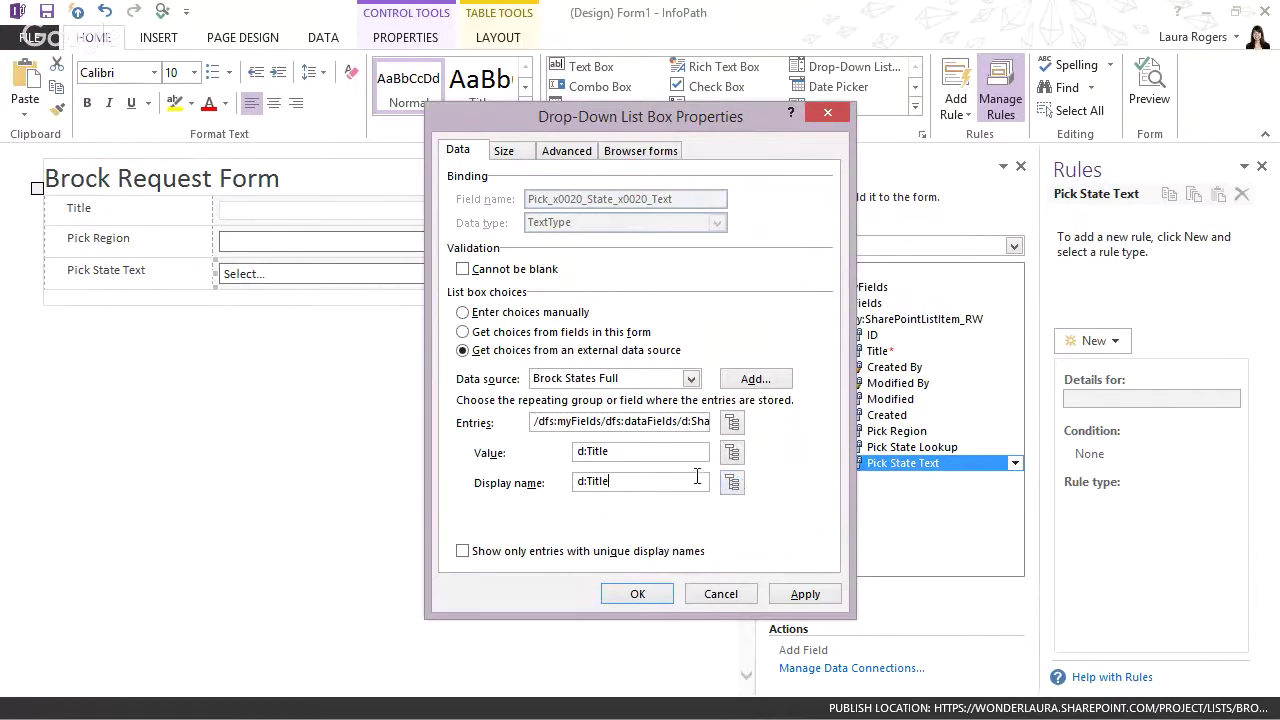
left_click(733, 483)
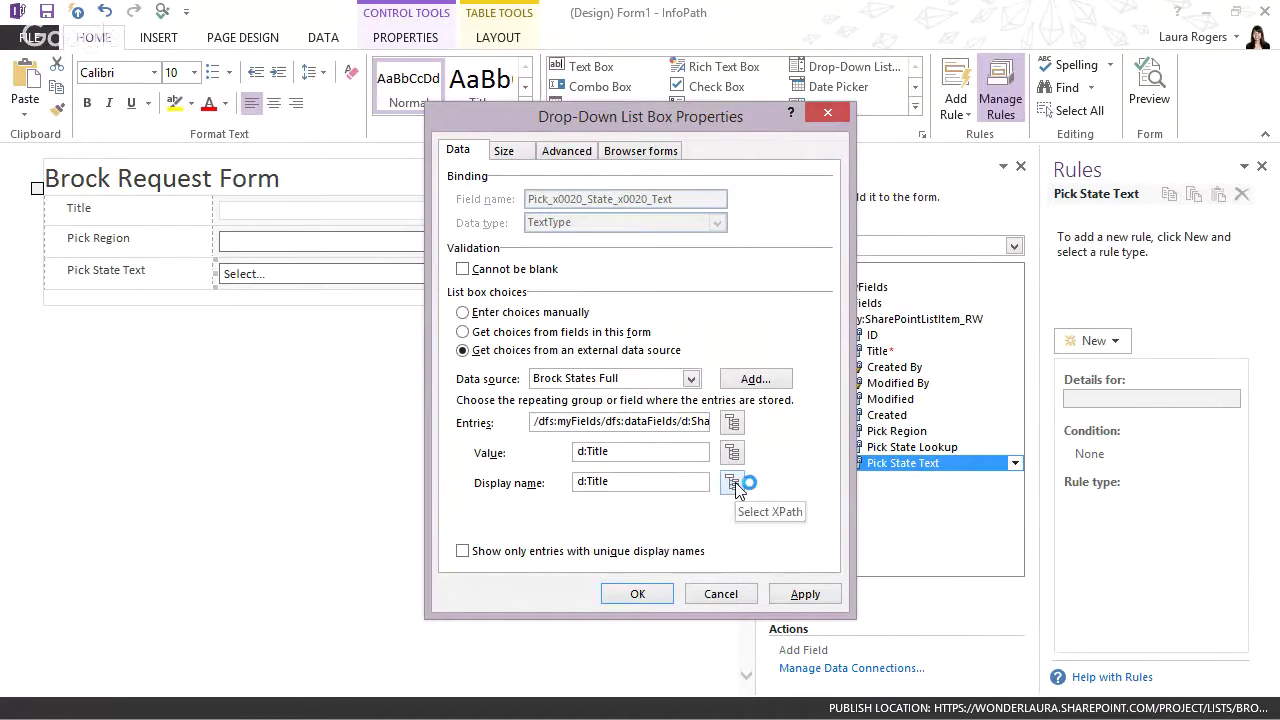
Add a filter to the drop-down's entries requiring Region Lookup to equal a selected field.
left_click(731, 424)
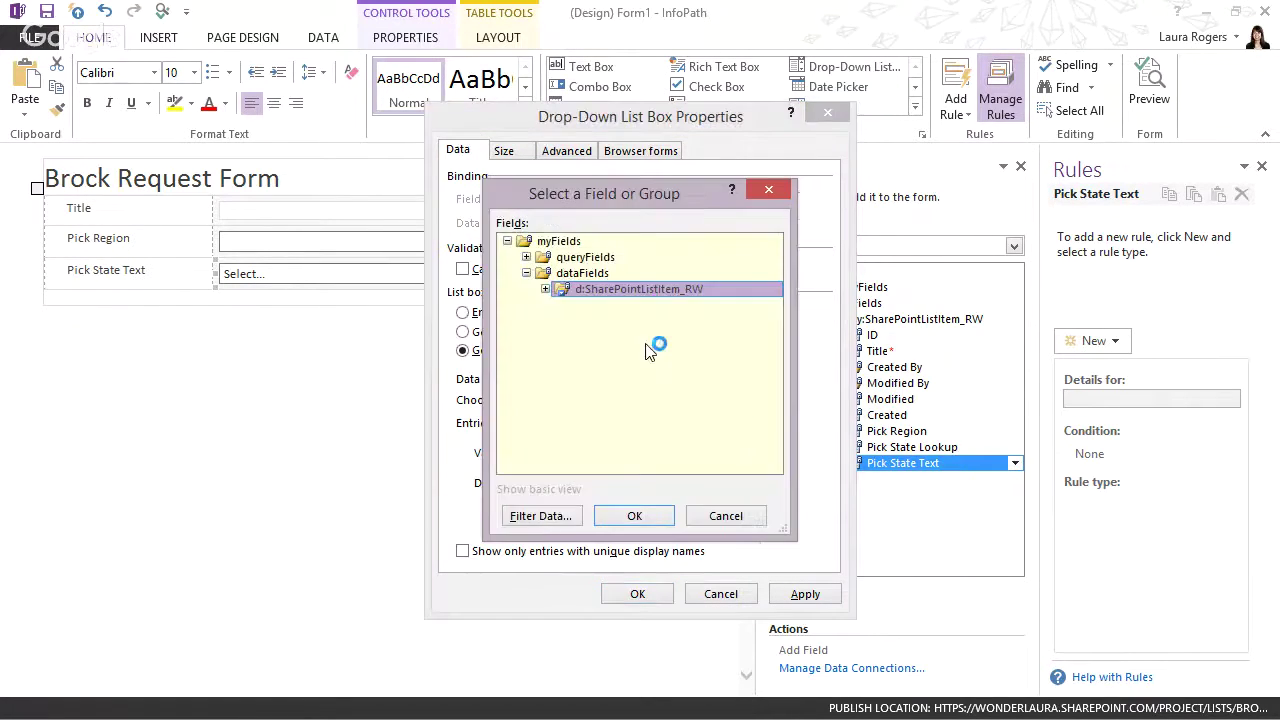
left_click(538, 516)
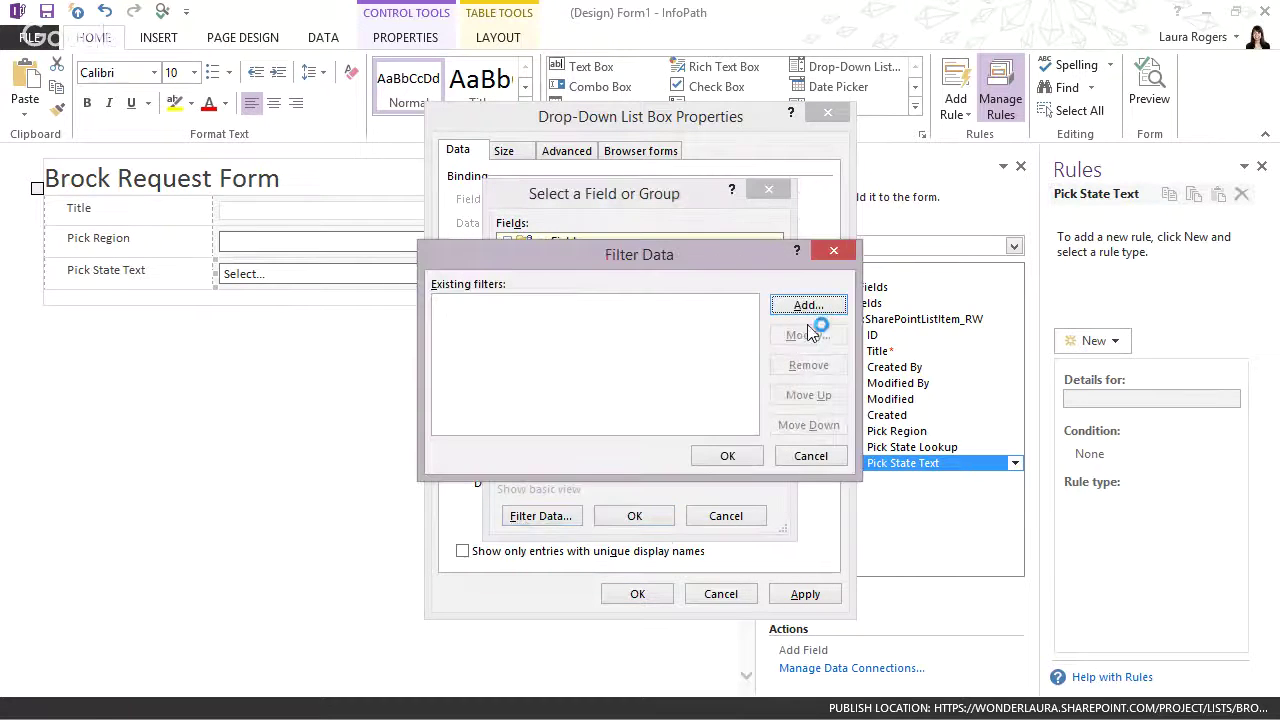
left_click(810, 304)
left_click(440, 357)
left_click(449, 381)
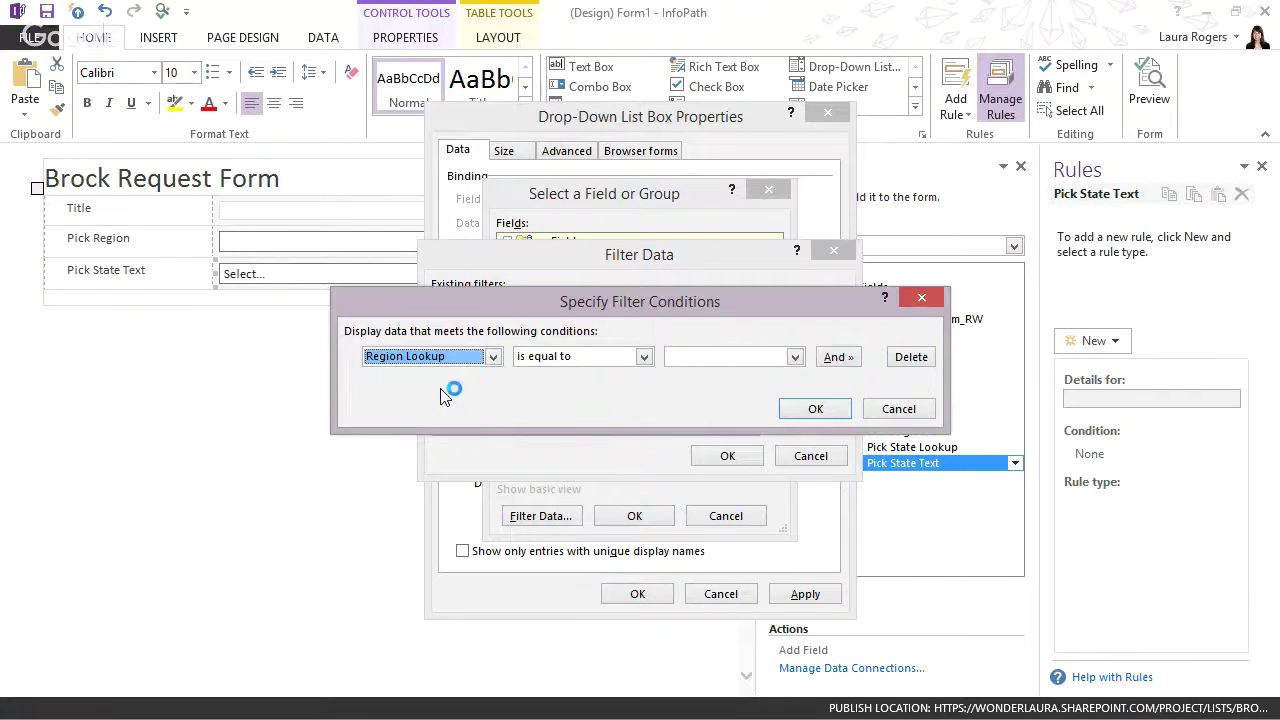
left_click(740, 357)
left_click(715, 388)
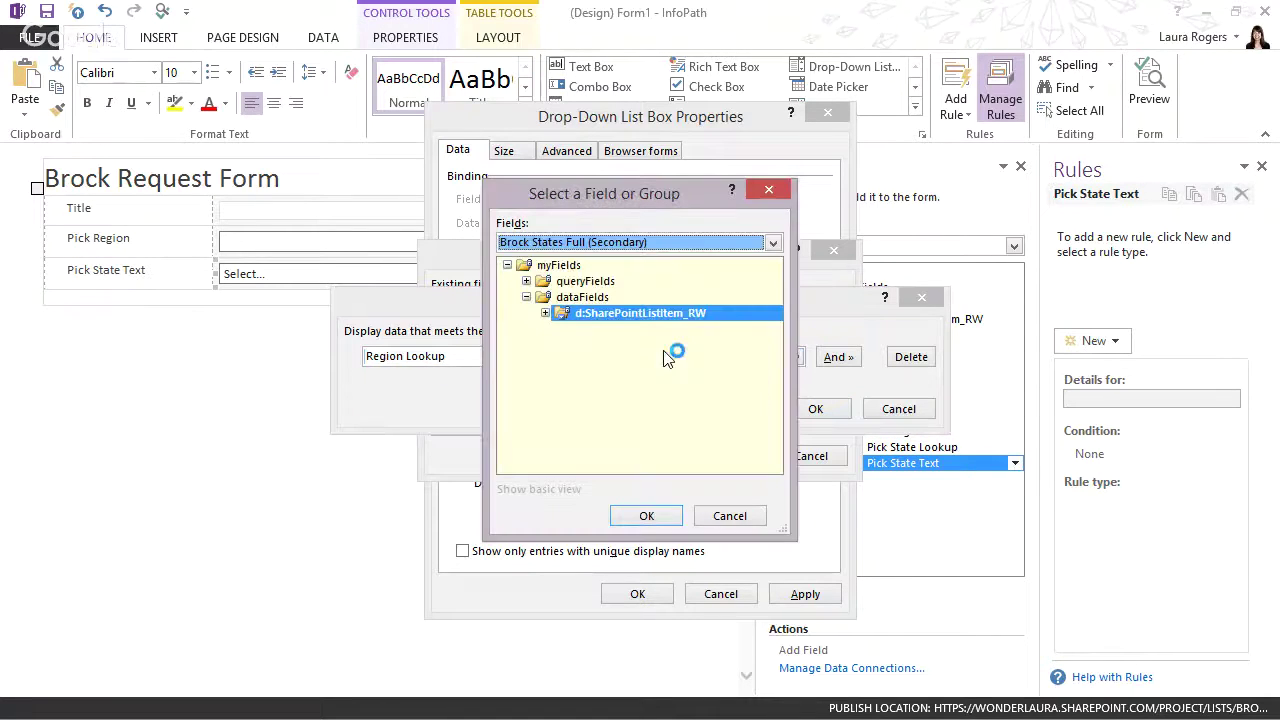
Compare the filter against the Pick Region field of the Main data source and confirm the filtered entries.
left_click(550, 243)
left_click(553, 260)
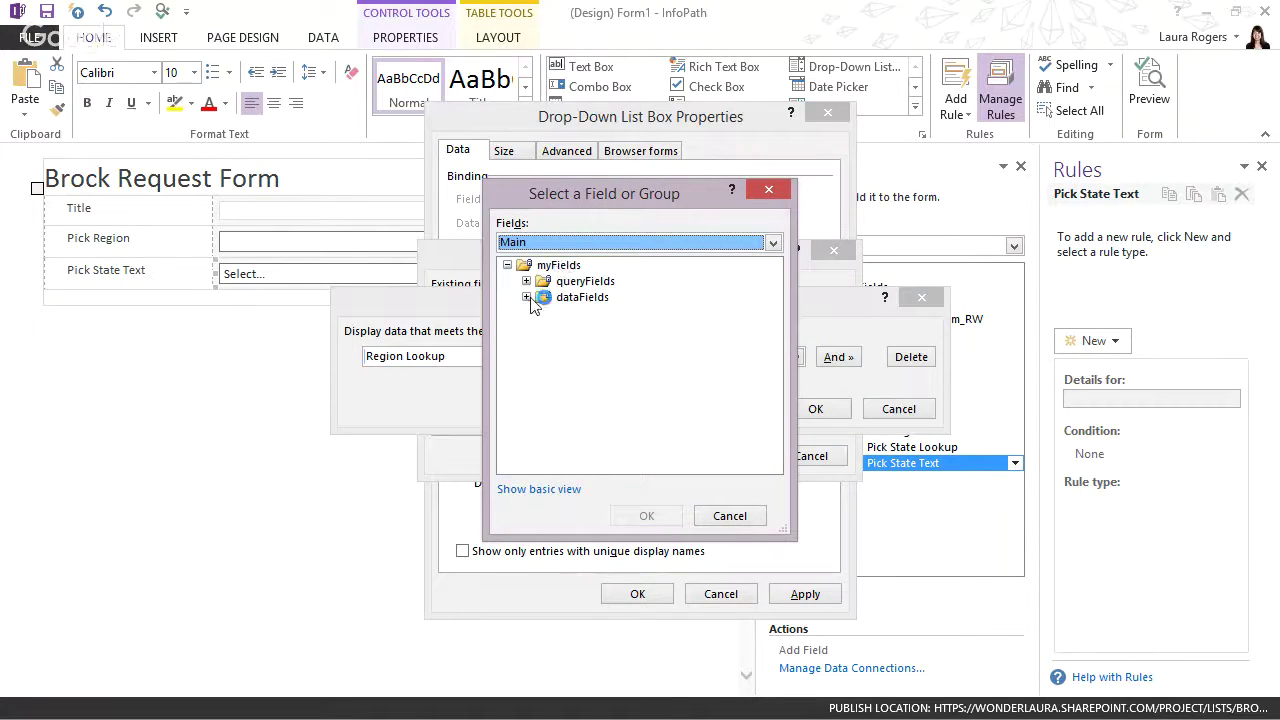
left_click(526, 297)
left_click(546, 313)
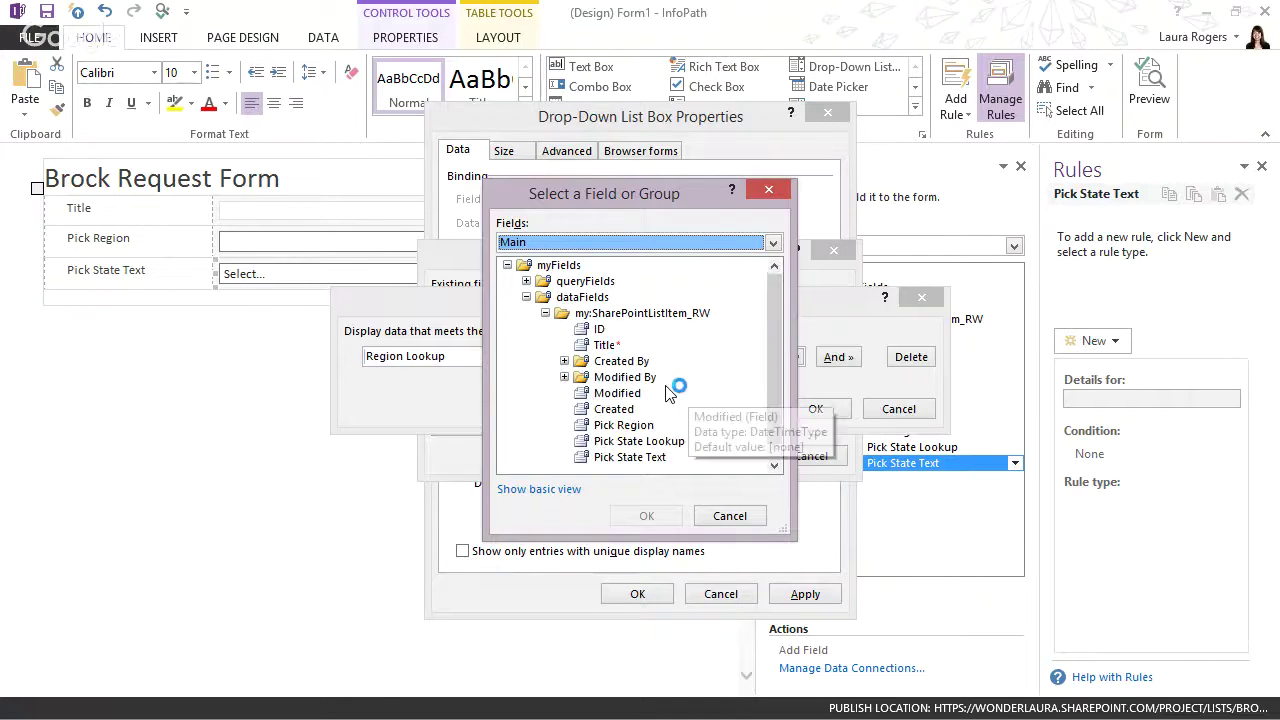
left_click(630, 426)
left_click(646, 515)
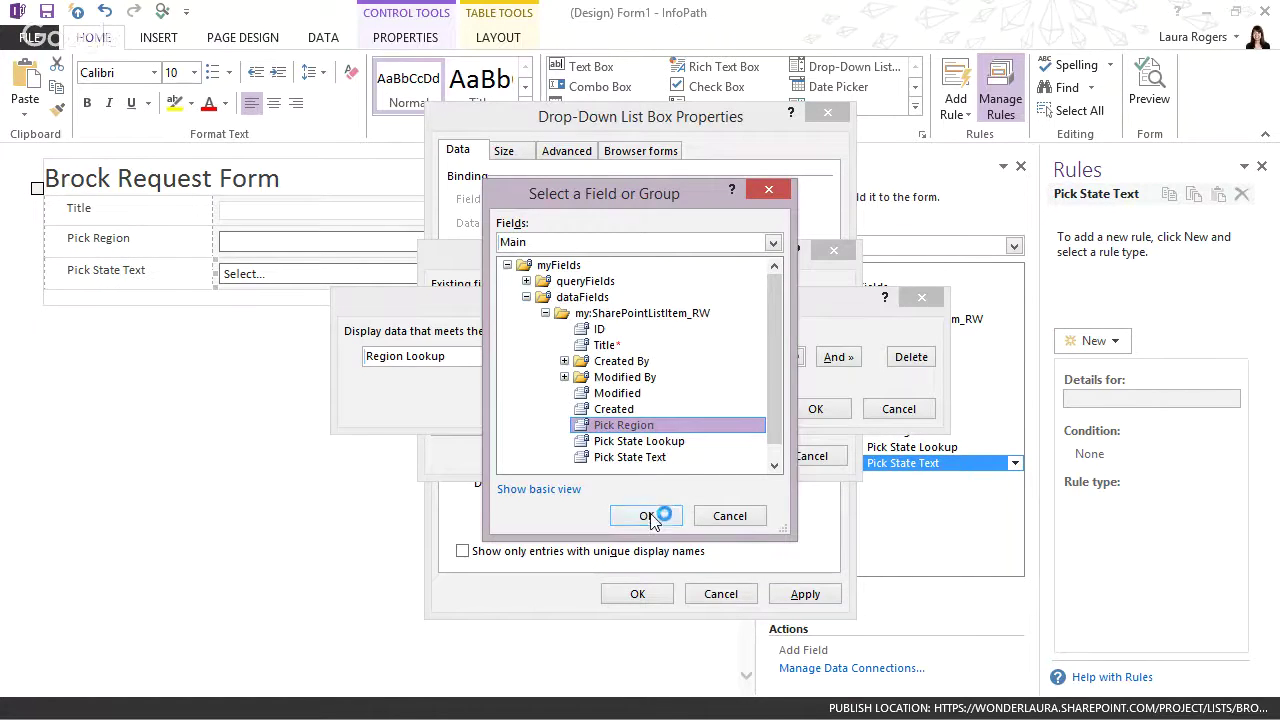
left_click(815, 408)
left_click(728, 456)
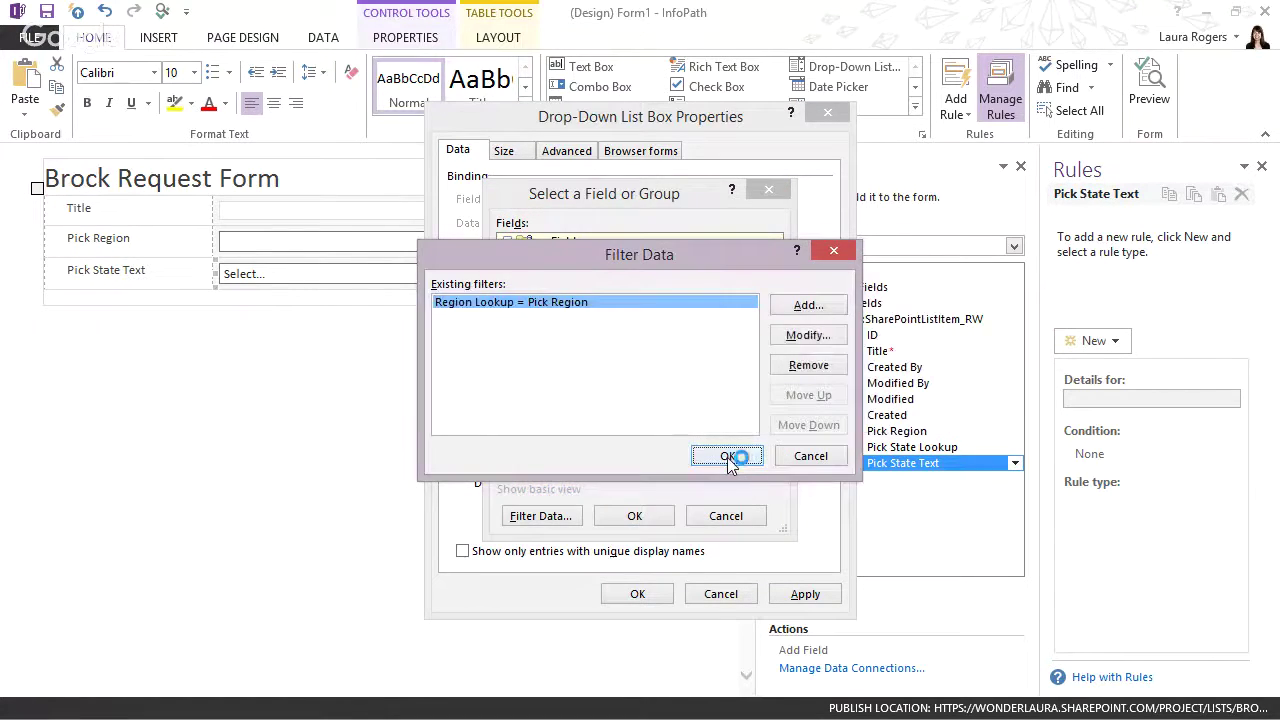
left_click(648, 518)
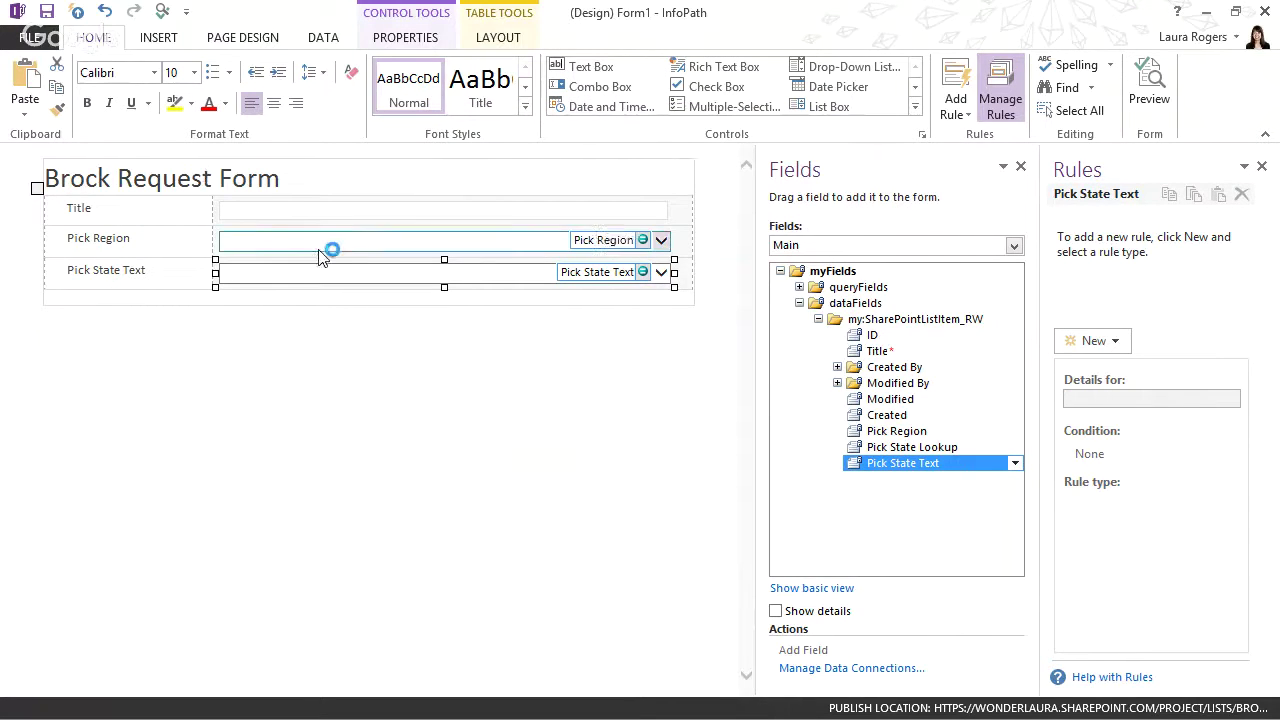
Preview the form with the data-source connection allowed, choosing East as the region and NJ from the filtered states.
left_click(167, 12)
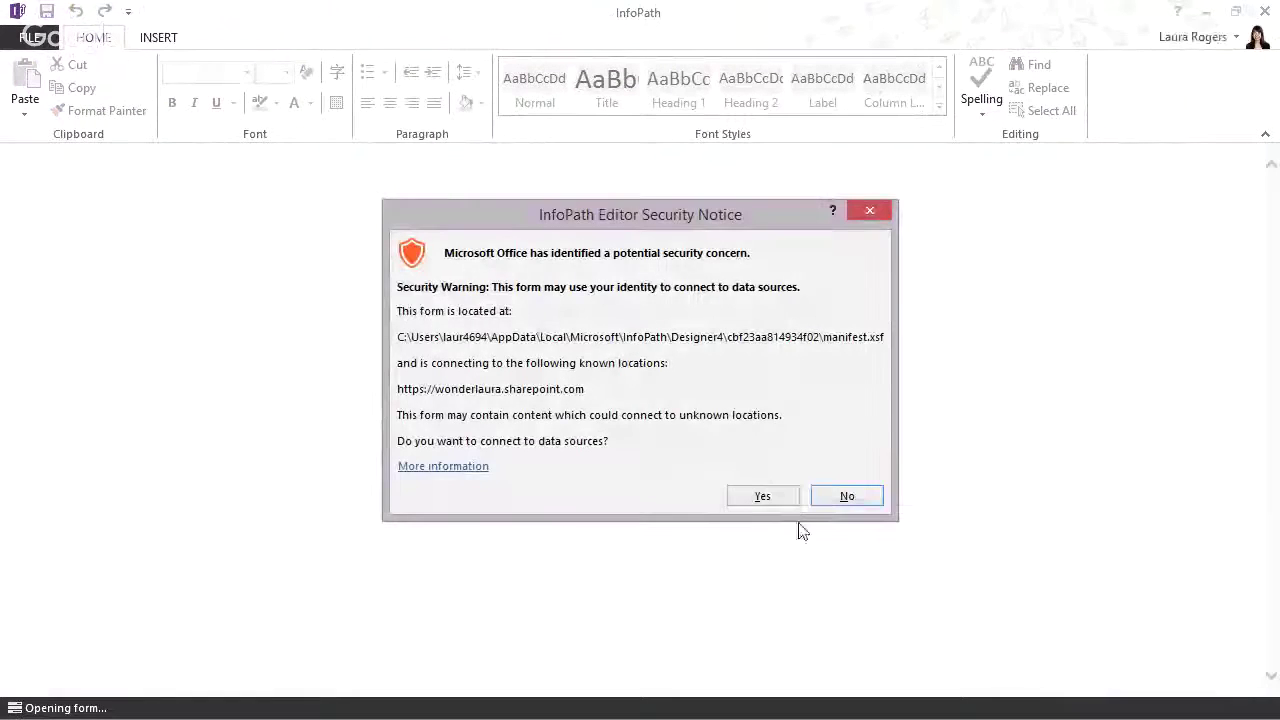
left_click(773, 492)
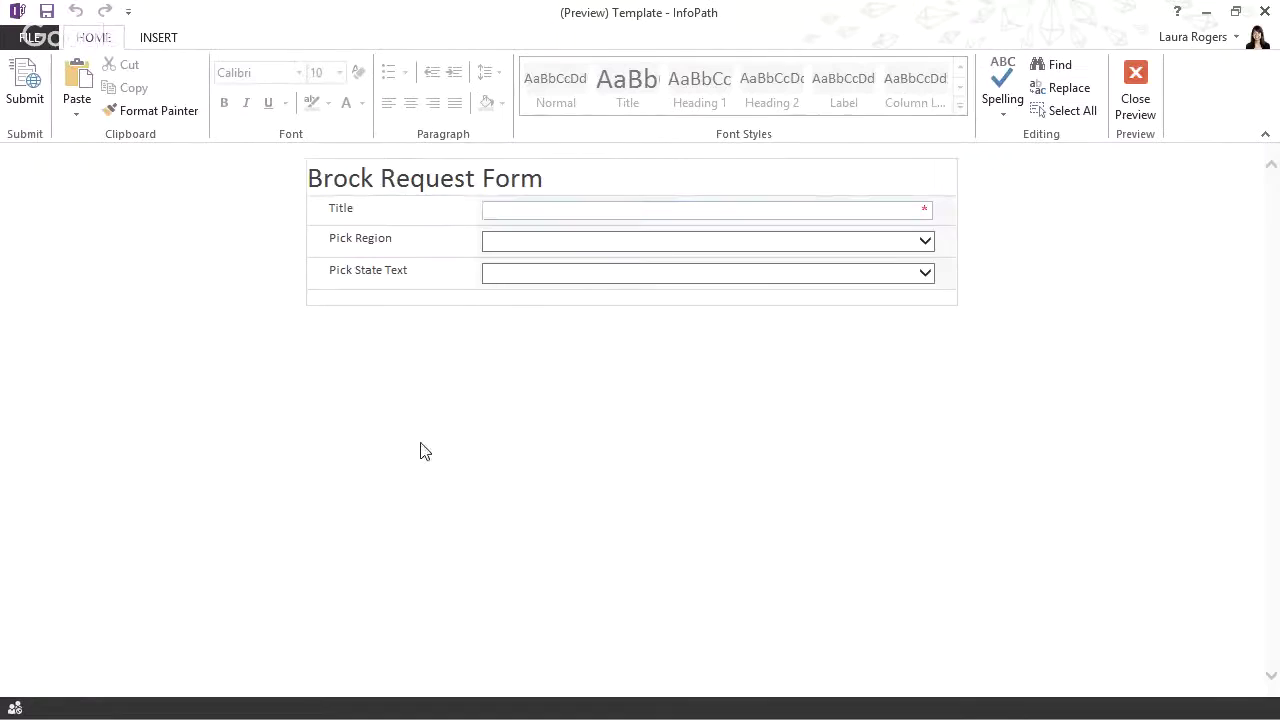
left_click(548, 240)
left_click(540, 256)
left_click(540, 268)
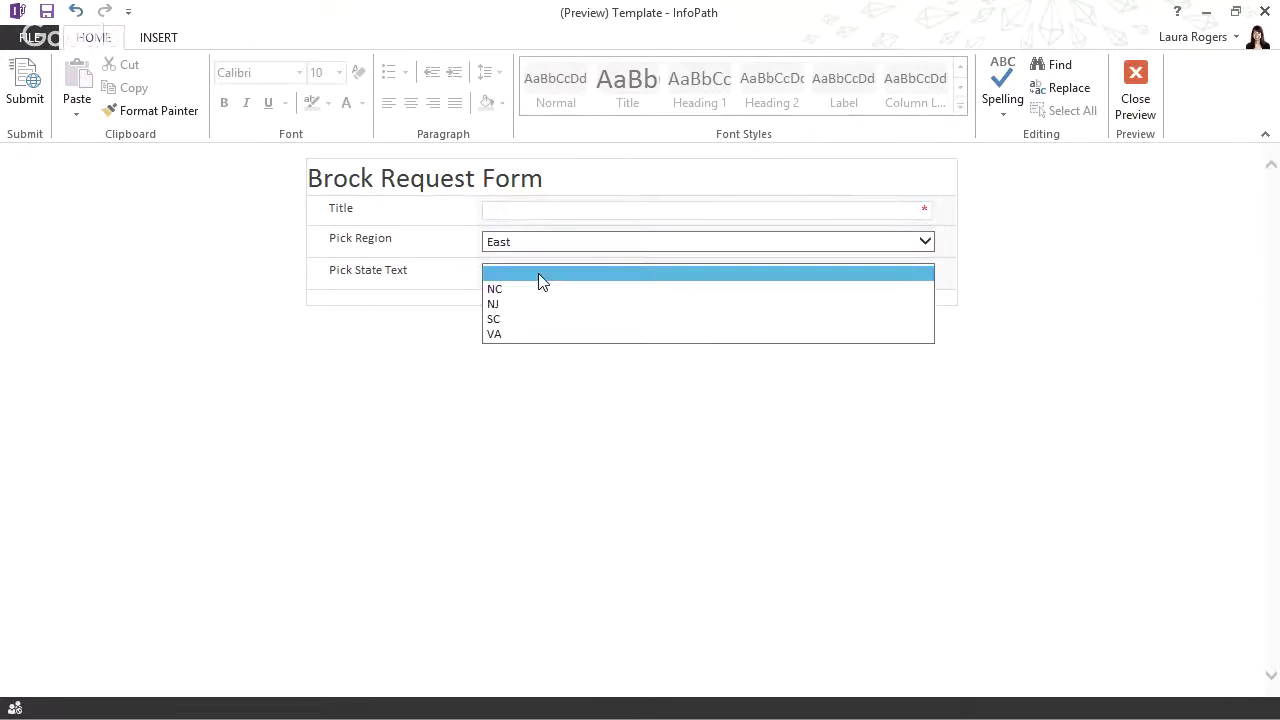
left_click(540, 291)
Switch the previewed region to North, check the state choices offered, and close the preview.
left_click(579, 241)
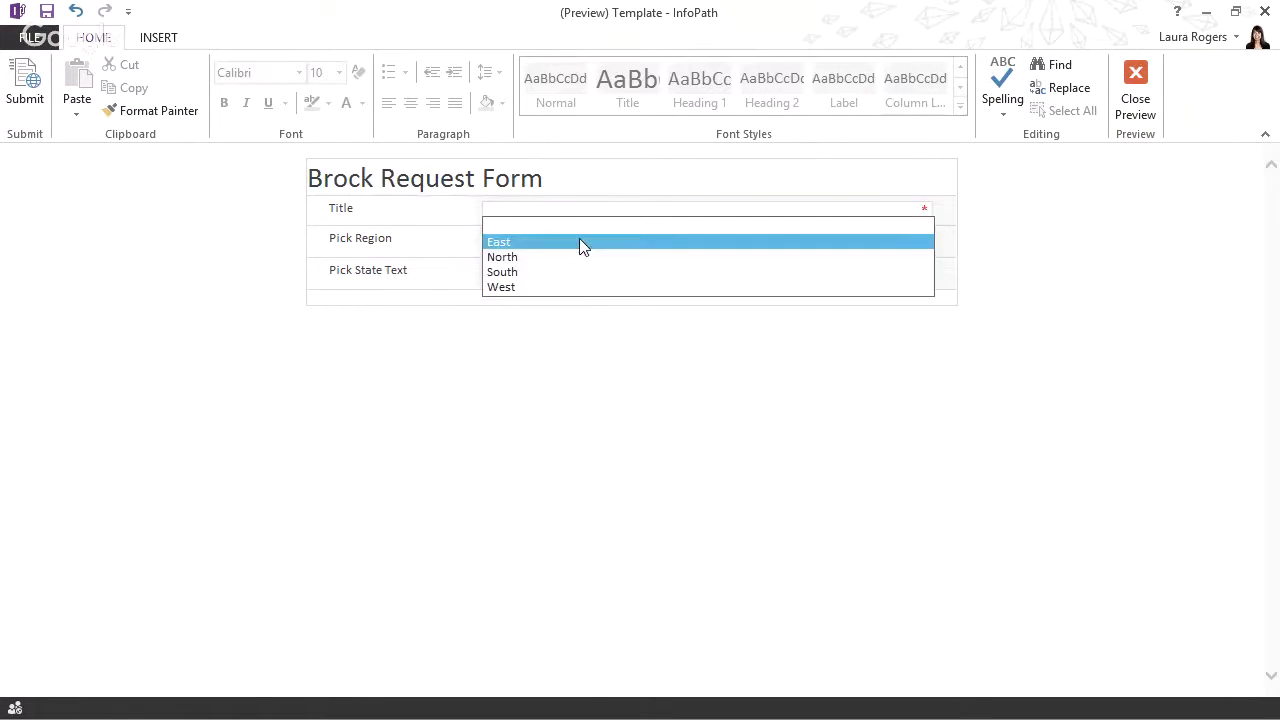
left_click(555, 257)
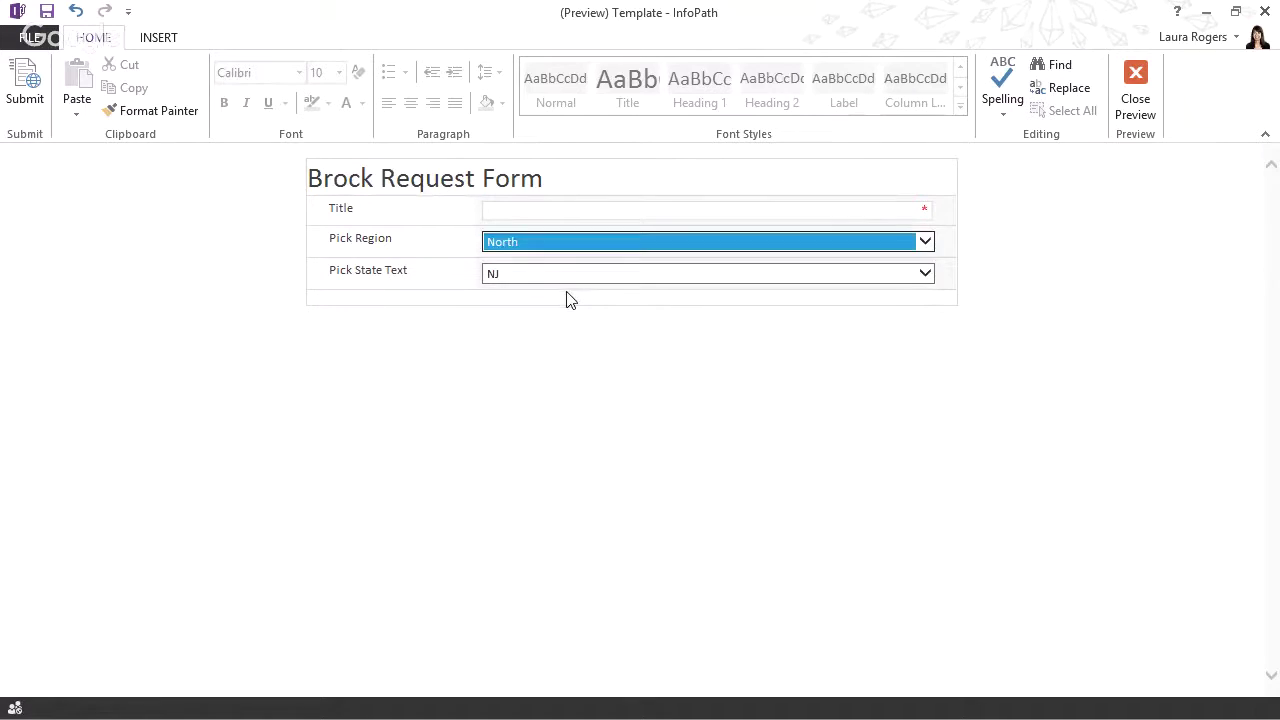
left_click(926, 274)
left_click(923, 279)
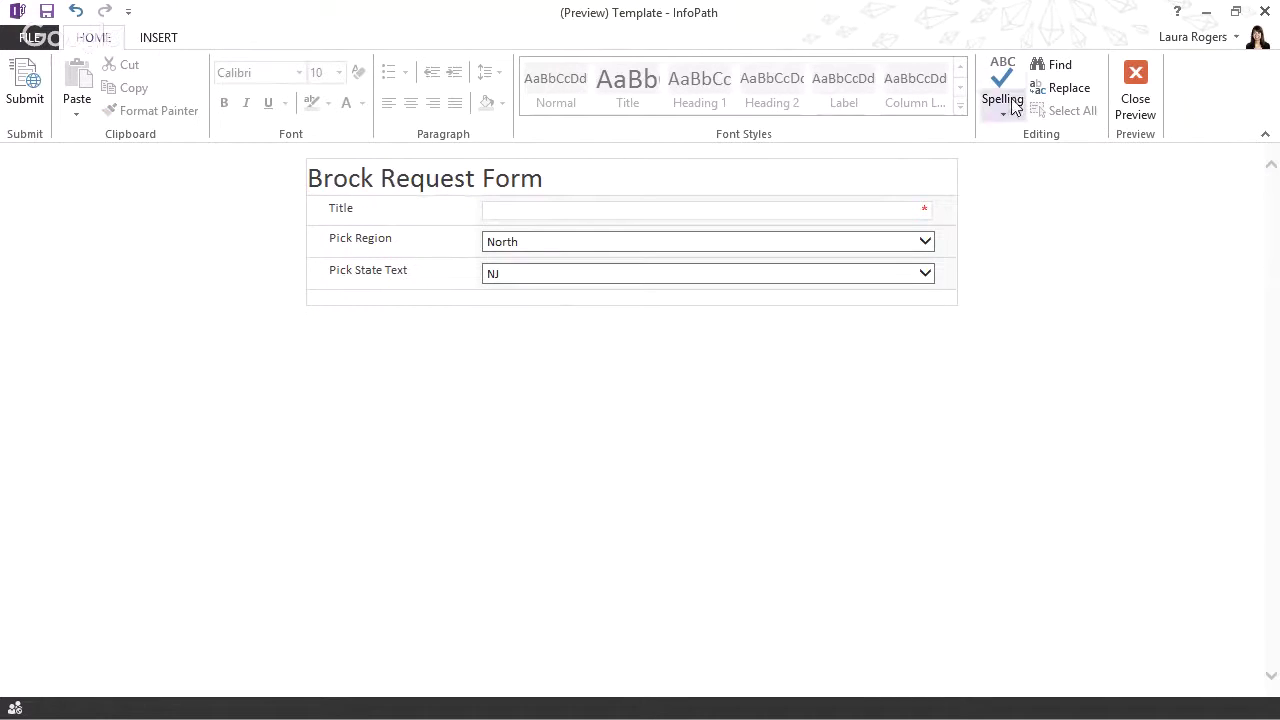
left_click(1133, 88)
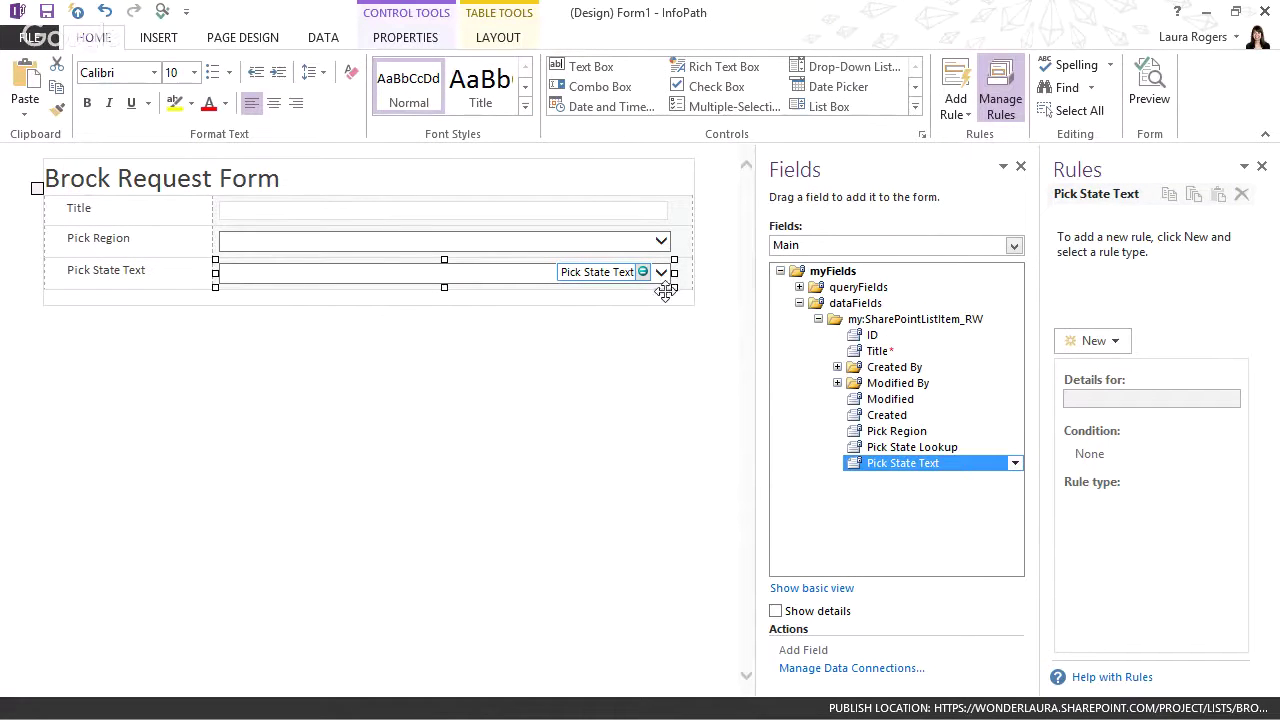
Remove the existing filter from the Pick State Text drop-down's entries and apply the change.
double_click(623, 287)
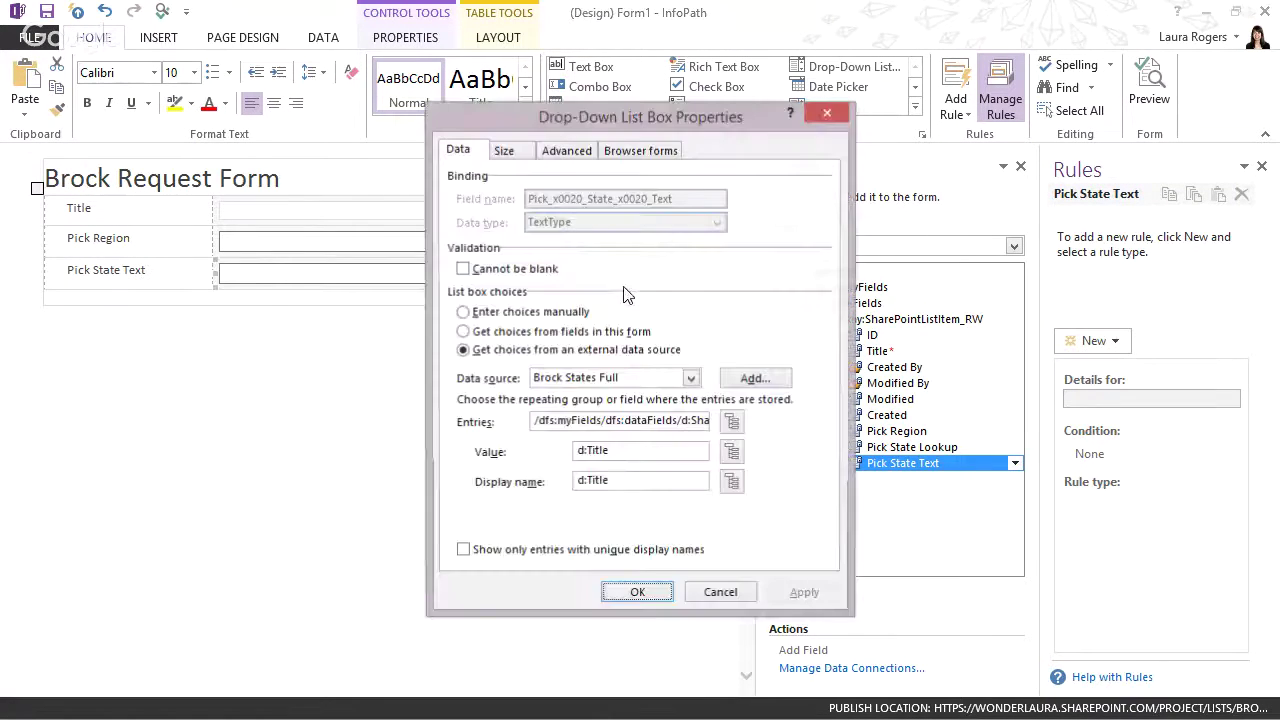
left_click(729, 424)
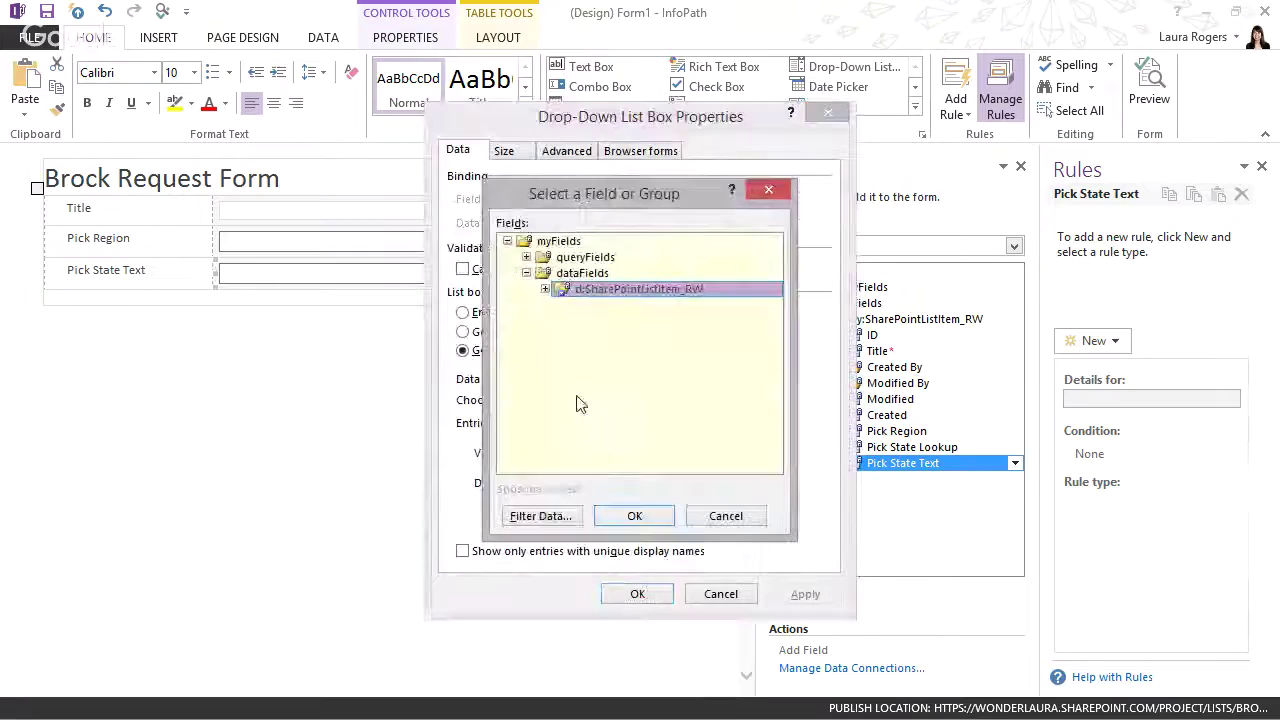
left_click(541, 516)
left_click(809, 366)
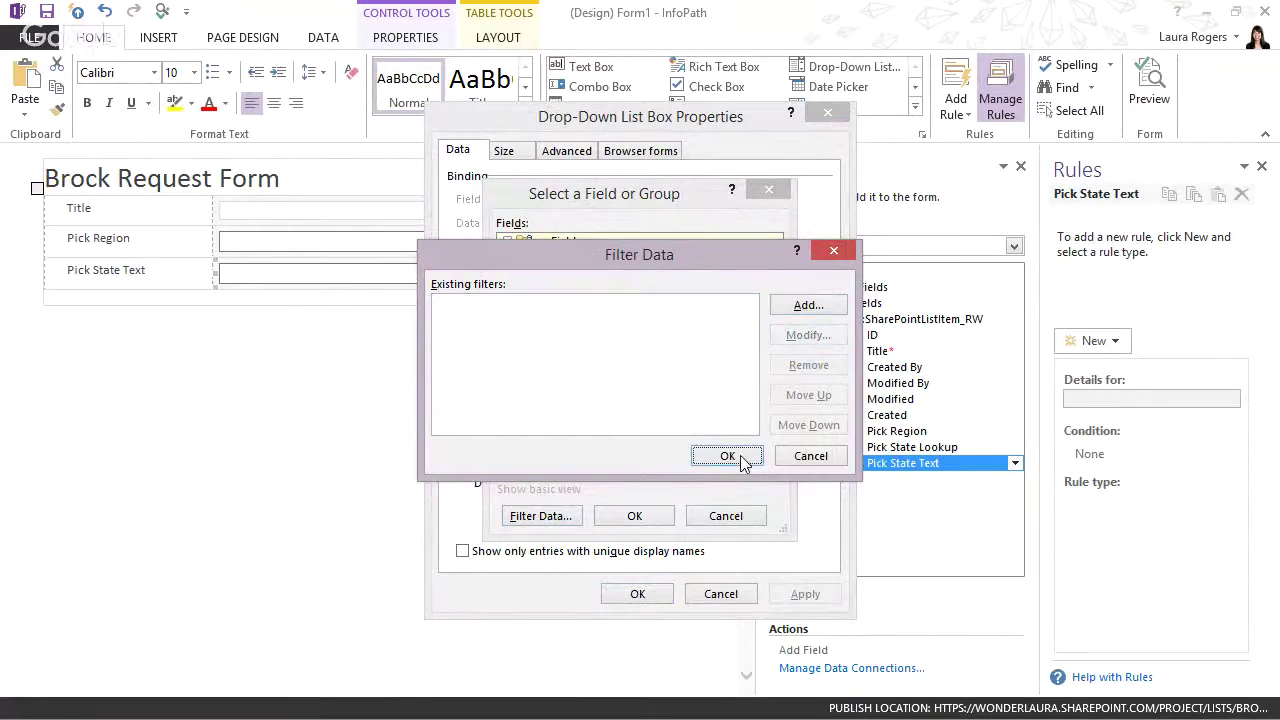
left_click(728, 455)
left_click(634, 516)
left_click(637, 593)
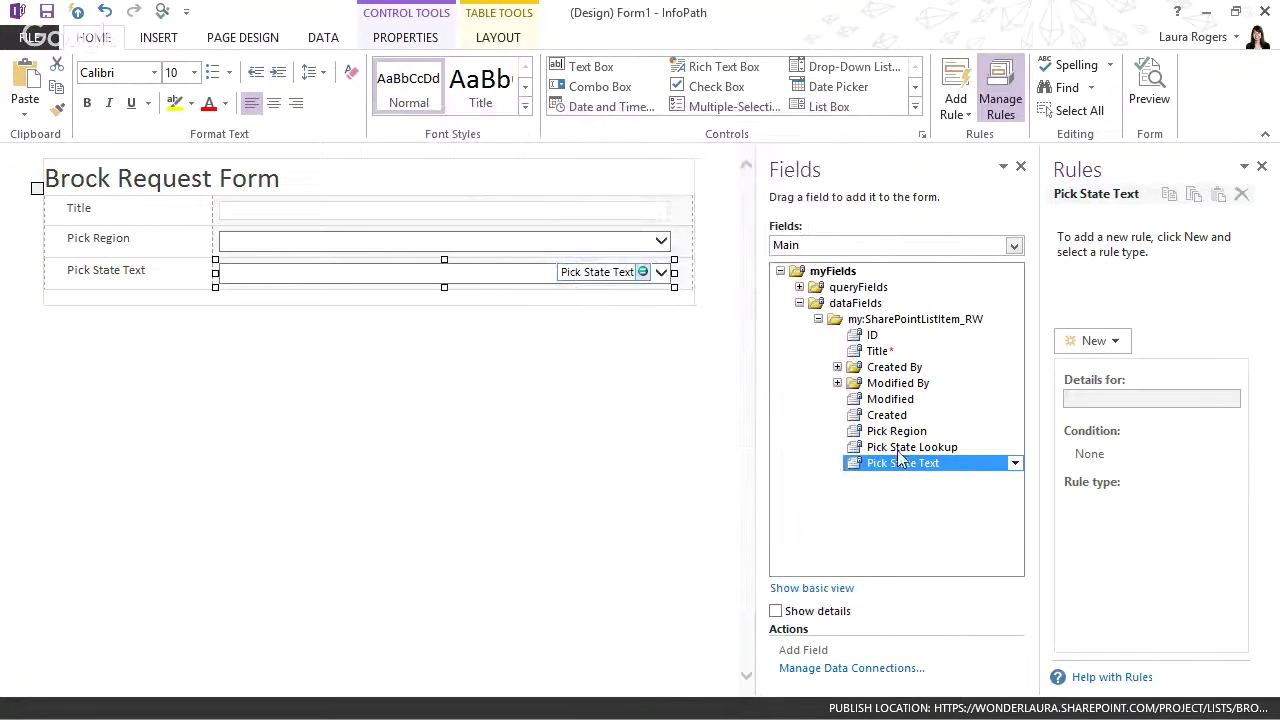
Add an action that sets a field's value to Rule 1 of the Pick Region control.
left_click(449, 253)
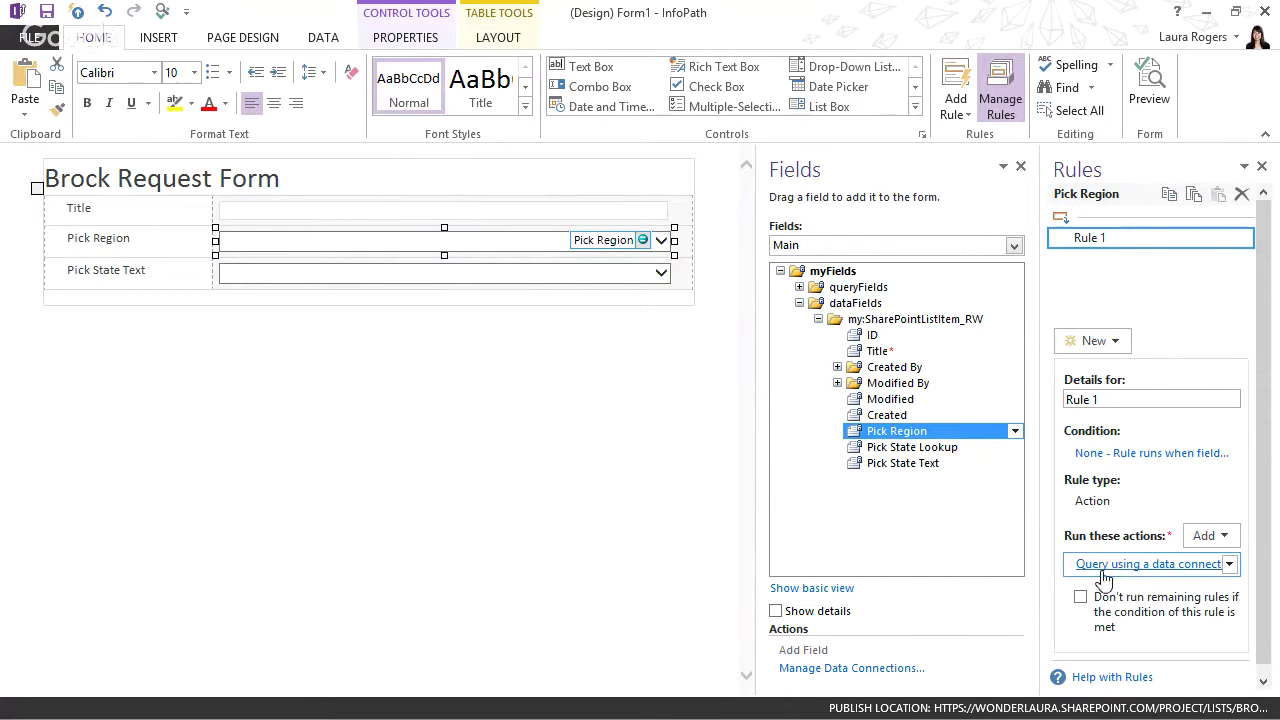
left_click(1210, 535)
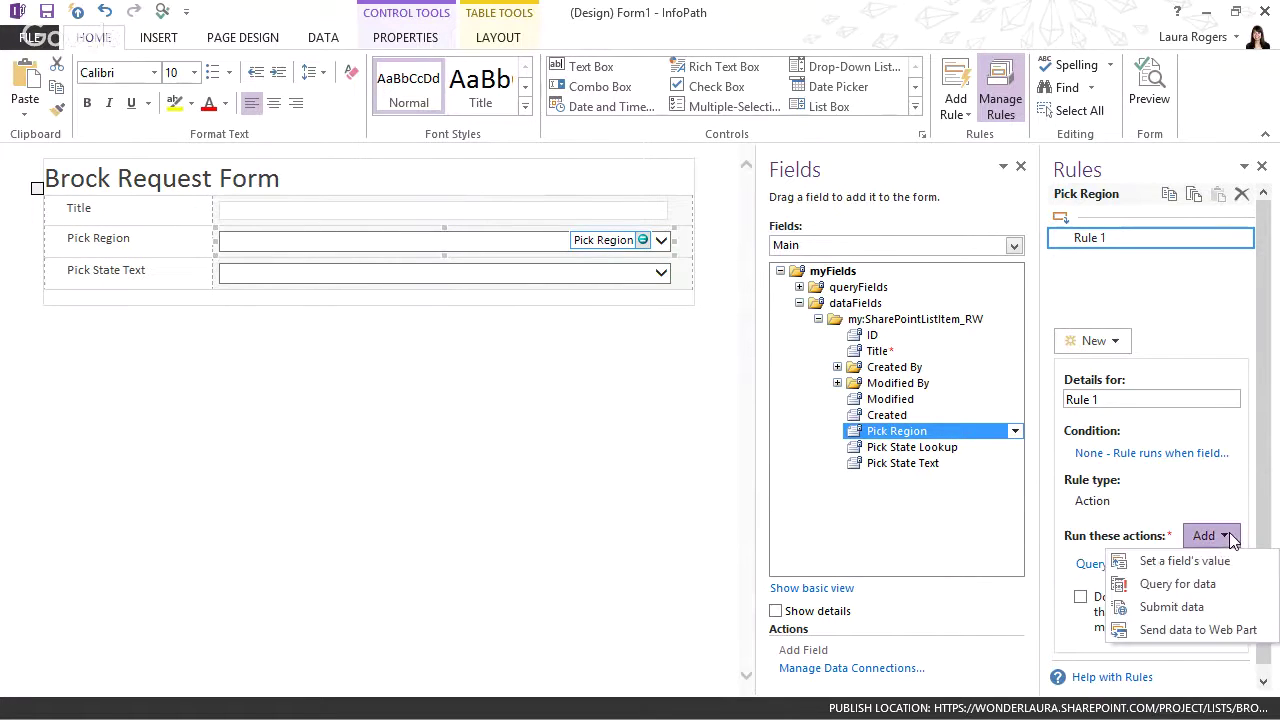
left_click(1216, 563)
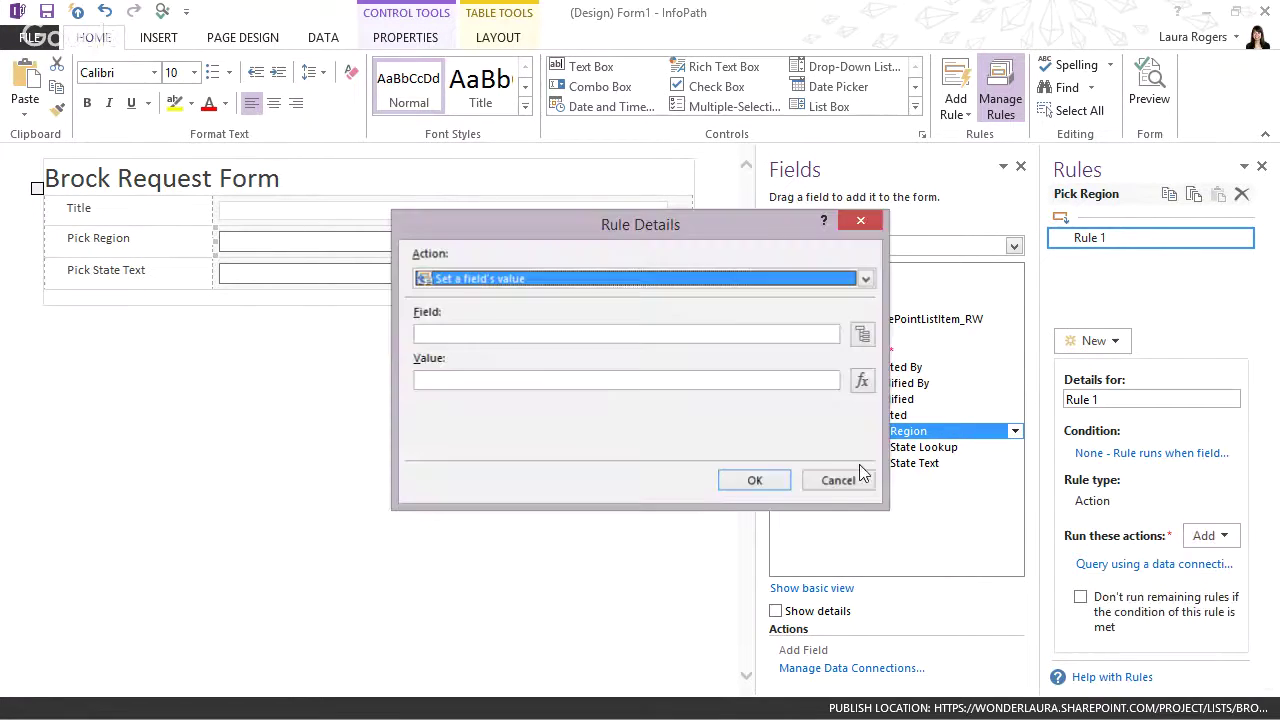
Target the action at Region Lookup under queryFields in the Brock States Full secondary data source.
left_click(861, 335)
left_click(662, 241)
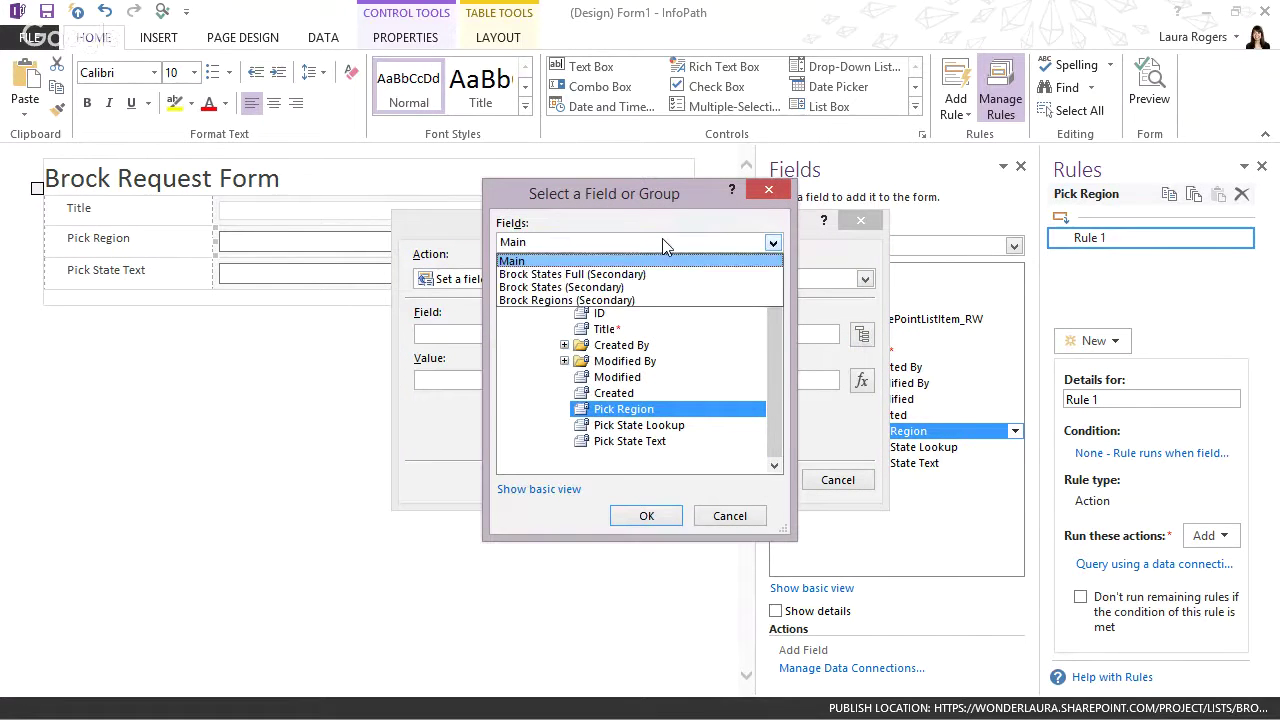
left_click(572, 274)
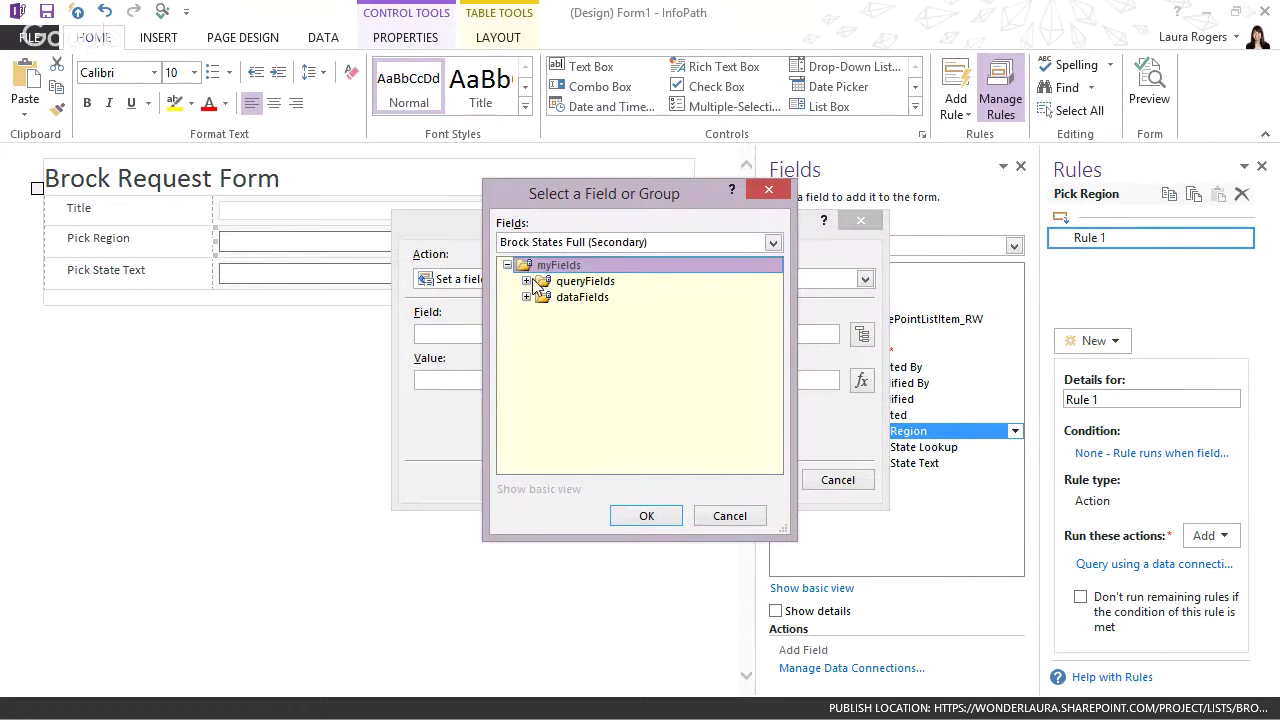
left_click(527, 281)
left_click(527, 313)
left_click(545, 297)
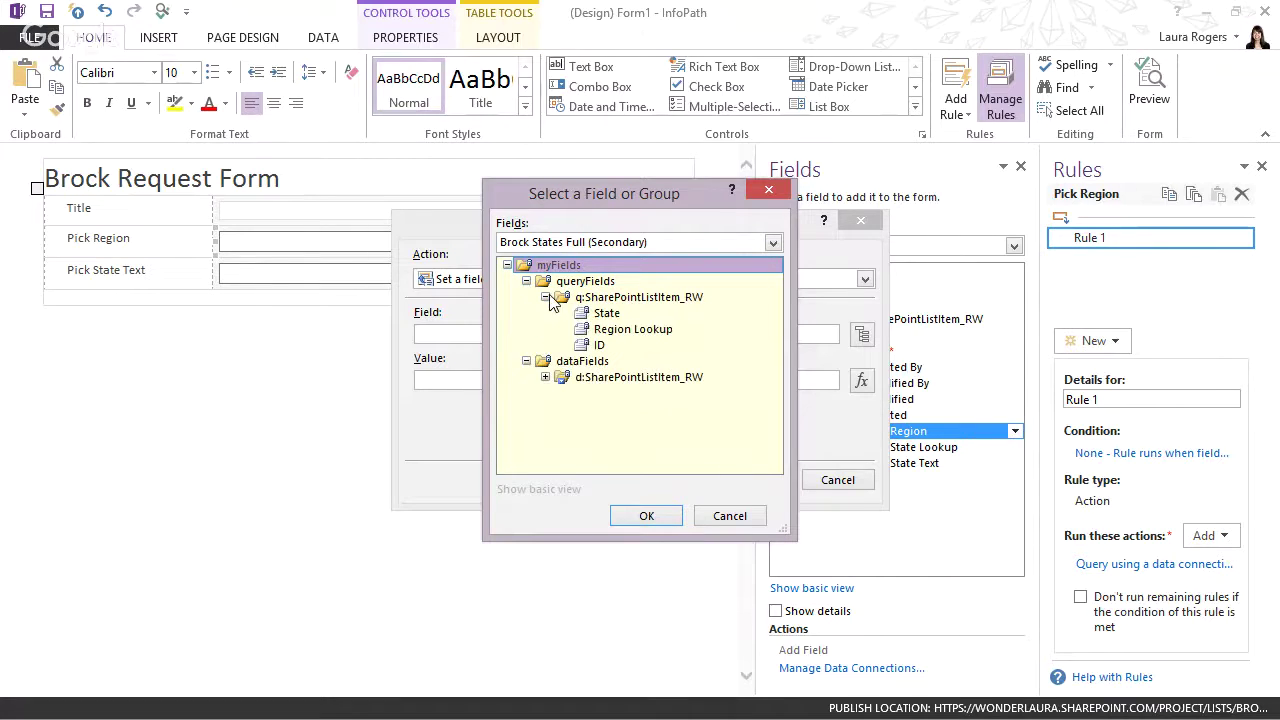
left_click(545, 377)
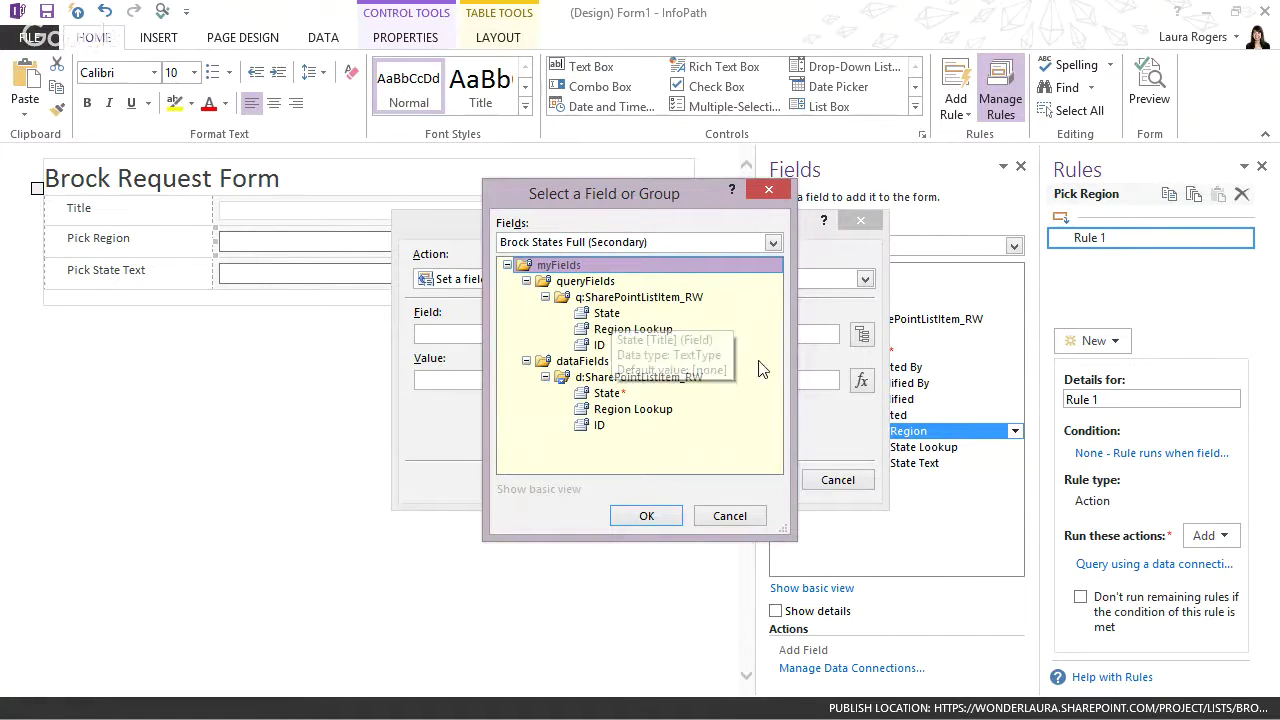
left_click(634, 331)
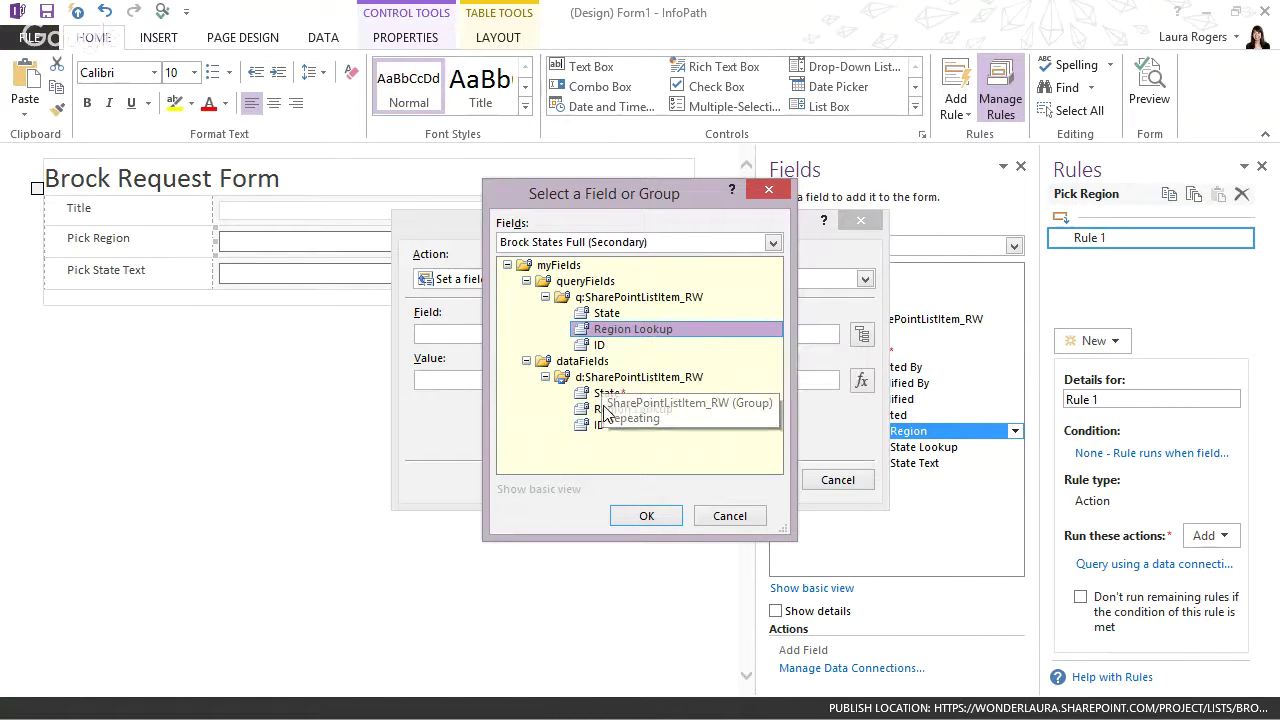
left_click(645, 520)
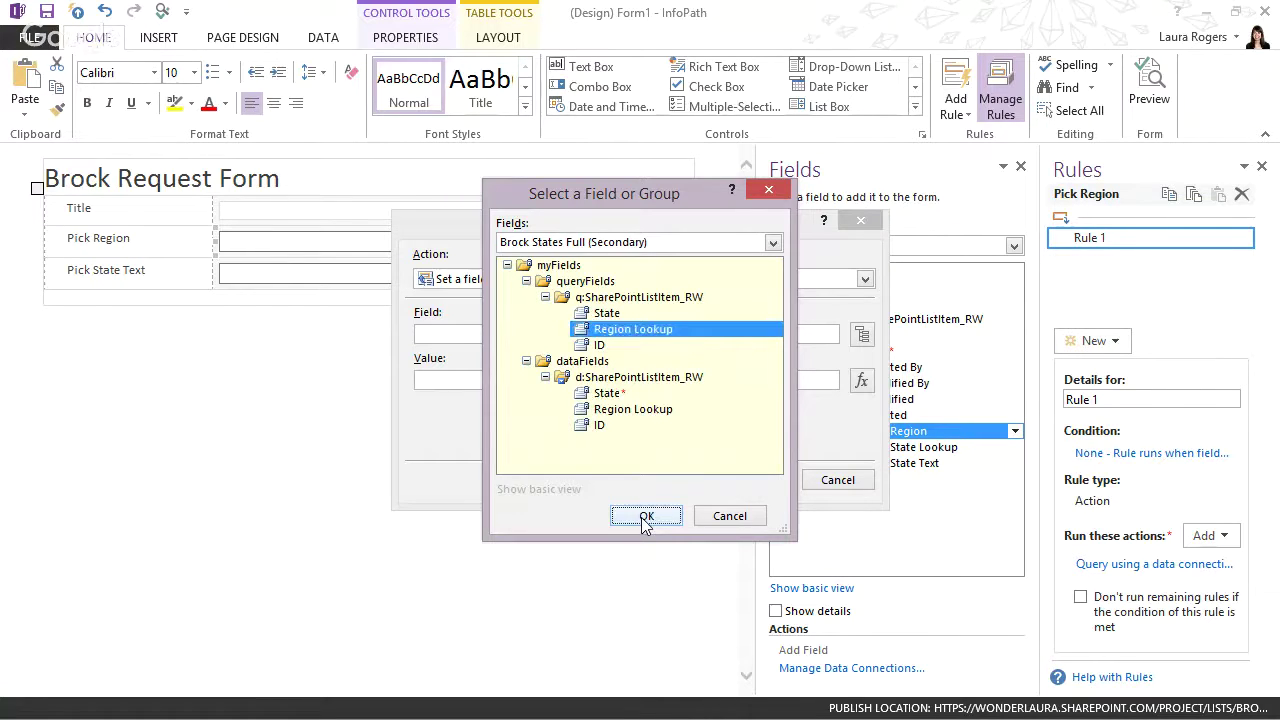
Set the action's value to the Main Pick Region field and move the action ahead of the data connection query.
left_click(861, 381)
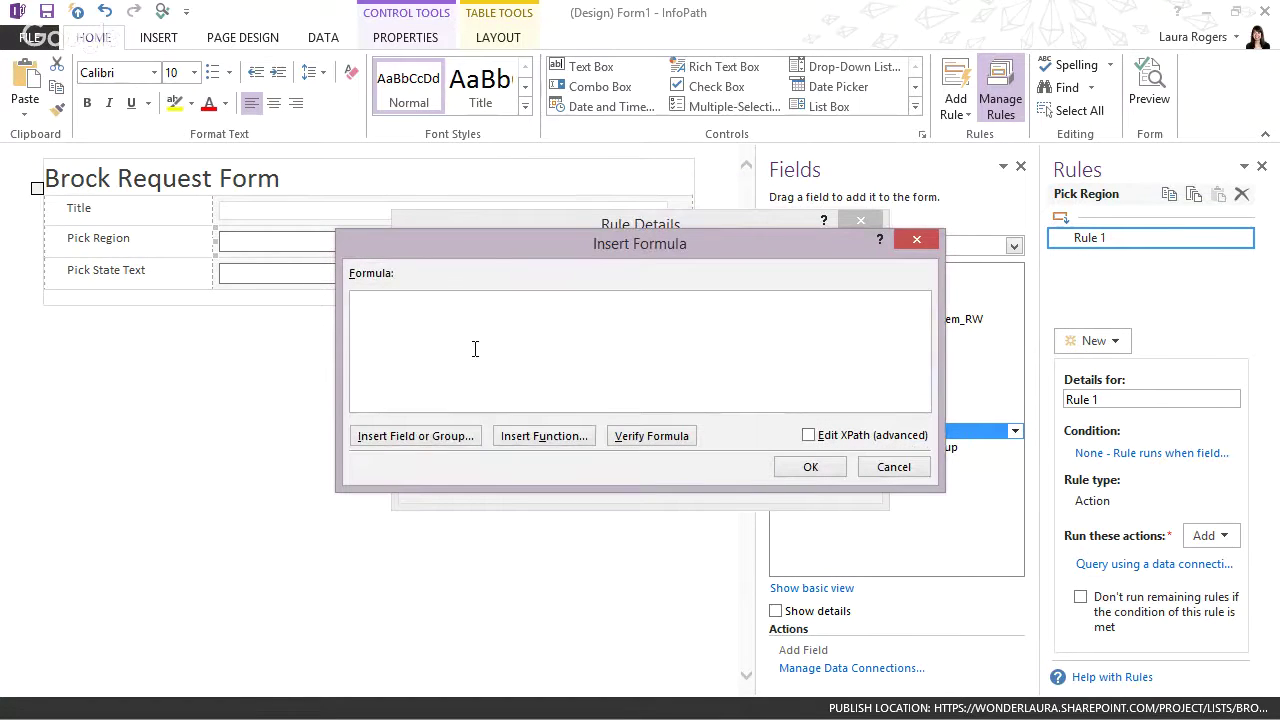
left_click(408, 436)
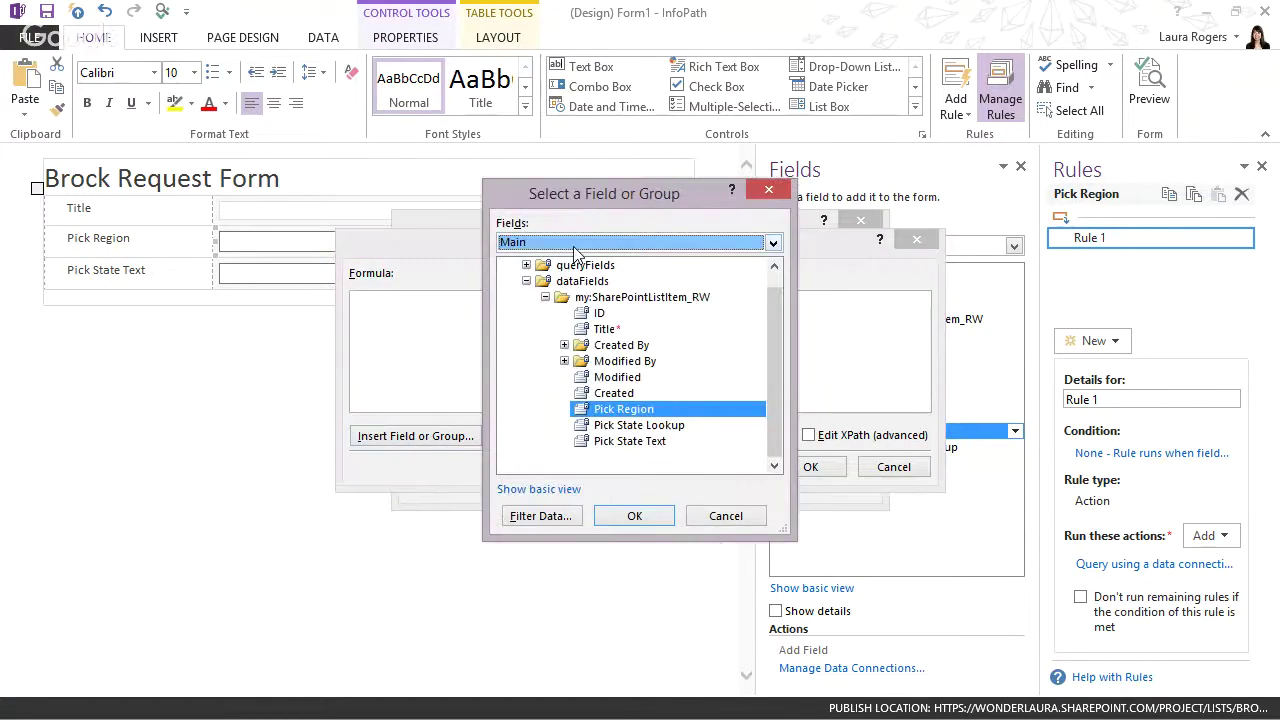
double_click(624, 410)
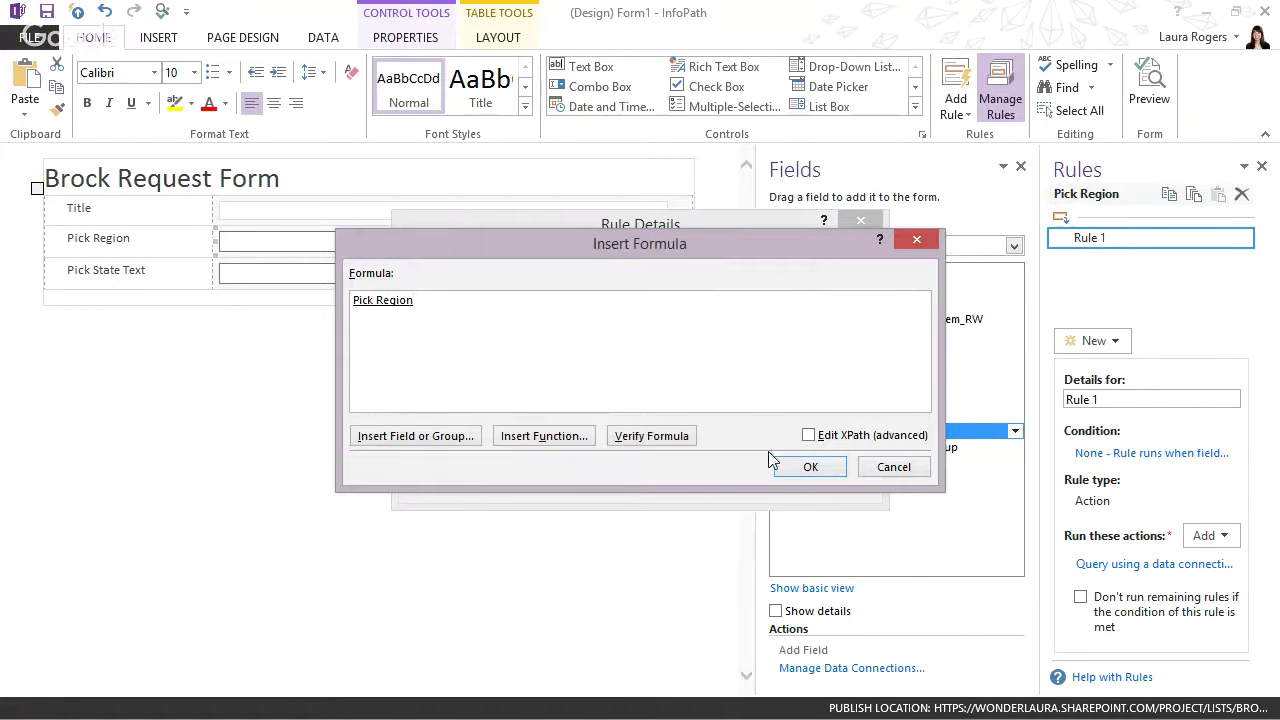
left_click(802, 470)
left_click(754, 480)
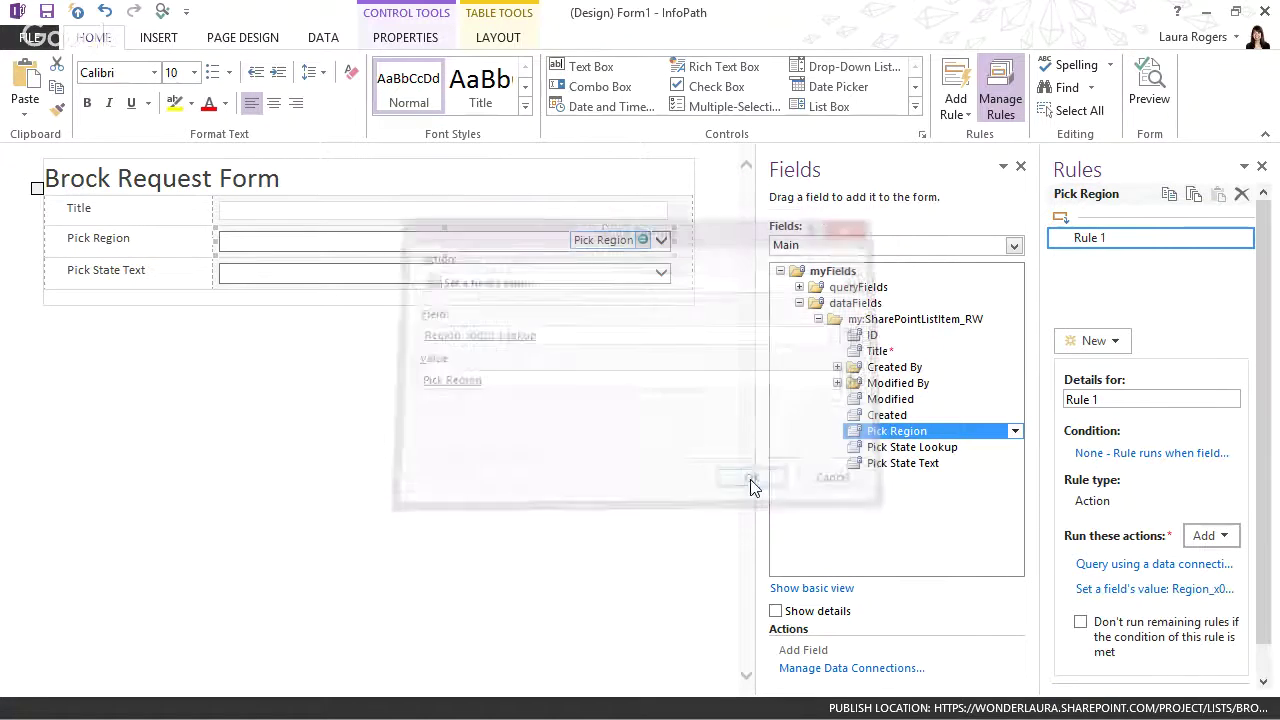
left_click(1229, 589)
left_click(1178, 639)
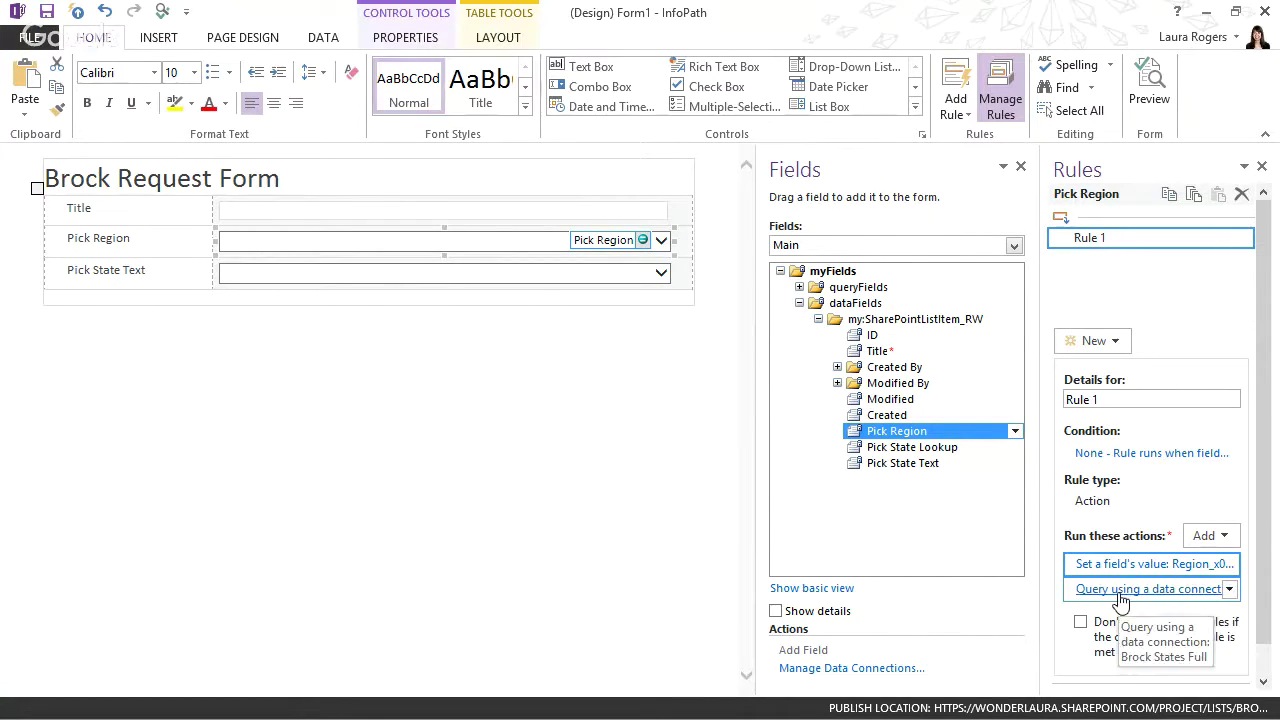
Compare the details of the Brock States Full and Brock States data connections.
left_click(330, 40)
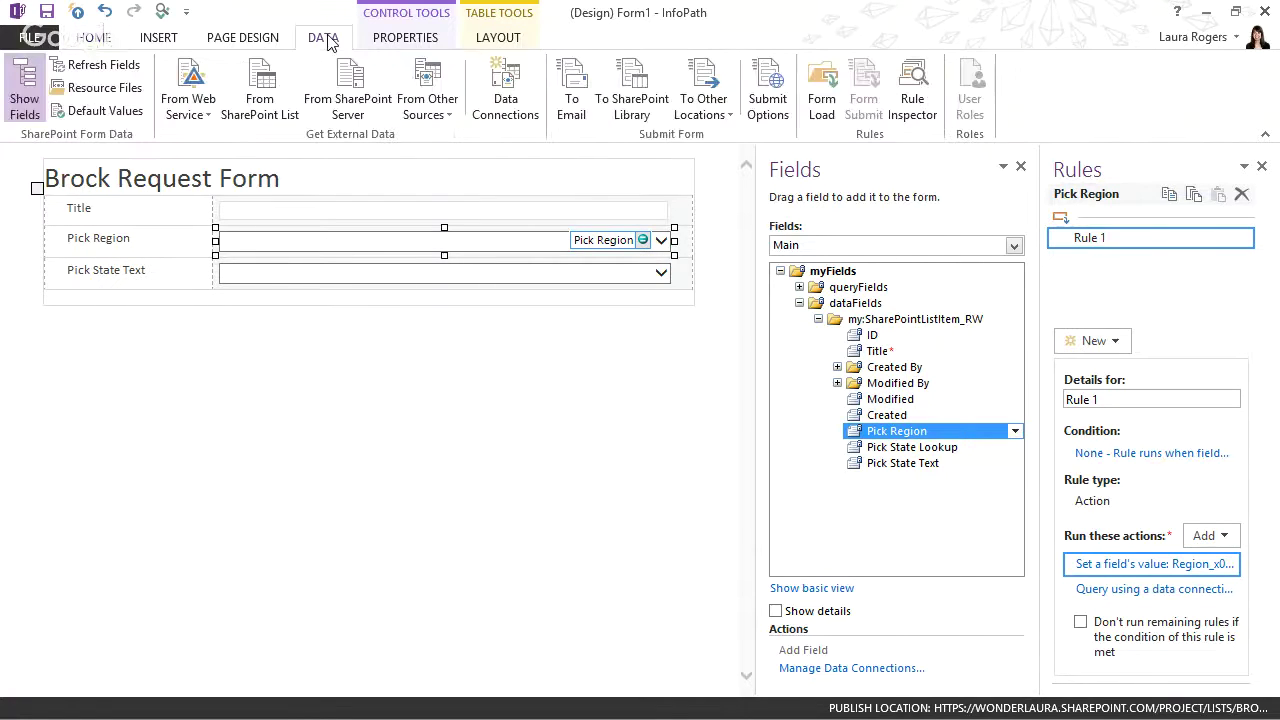
left_click(510, 103)
left_click(465, 217)
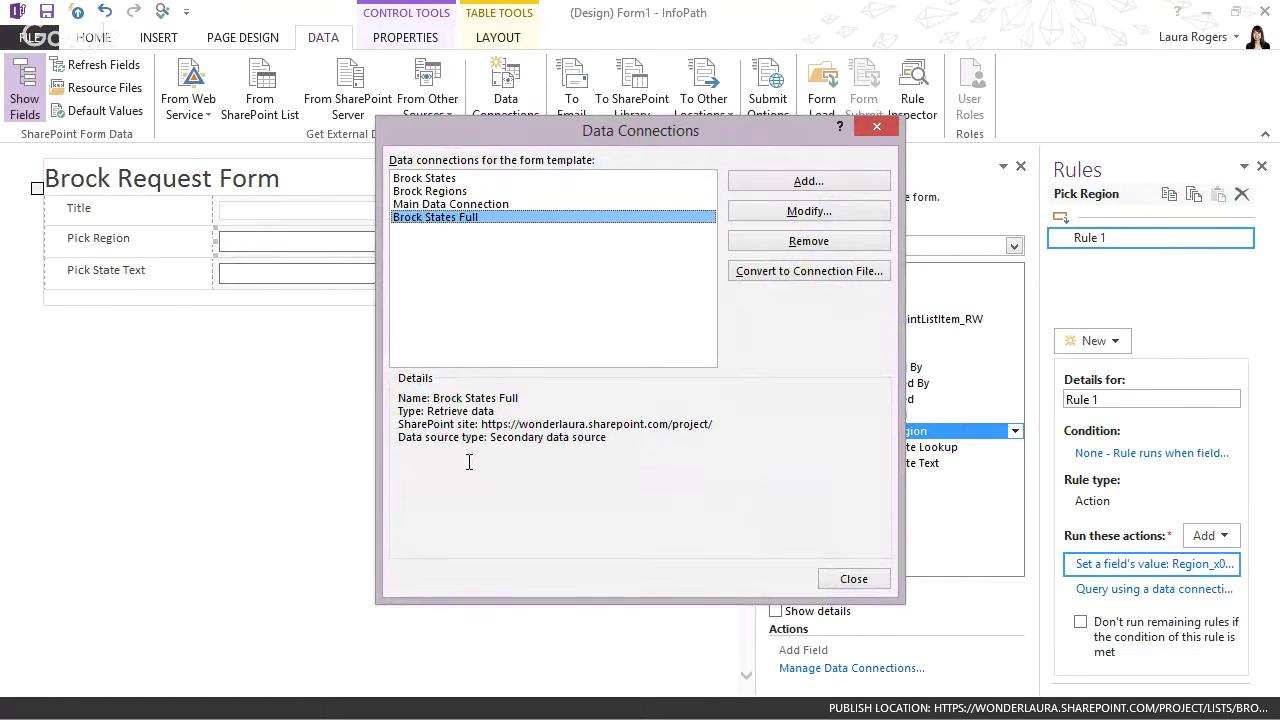
left_click(441, 179)
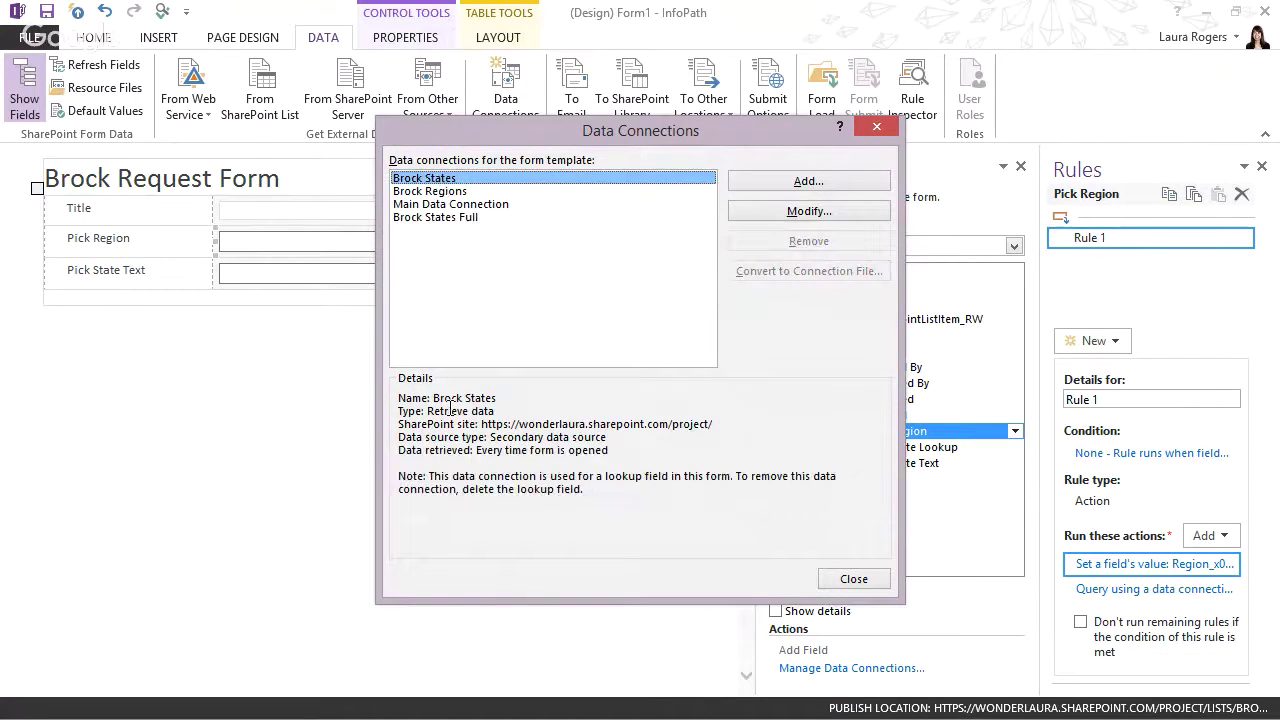
left_click(876, 127)
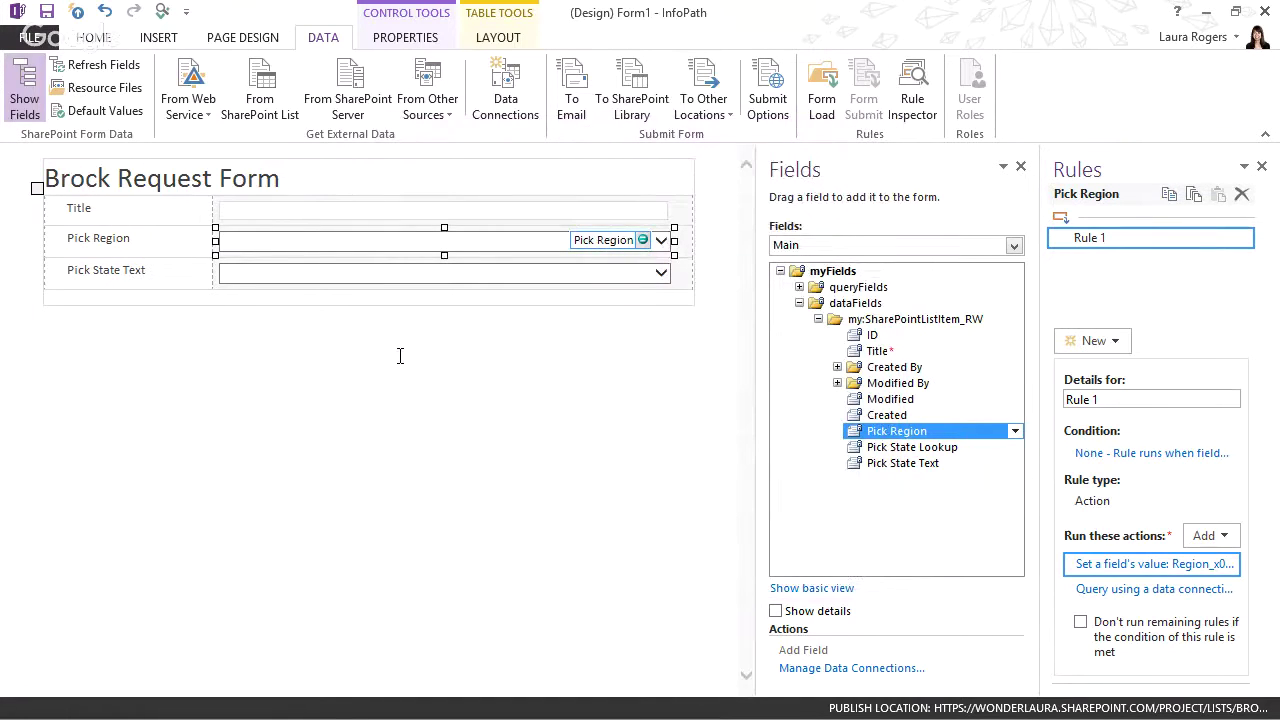
Preview the form with the query rule in place, choosing the East region and the state NJ.
left_click(161, 12)
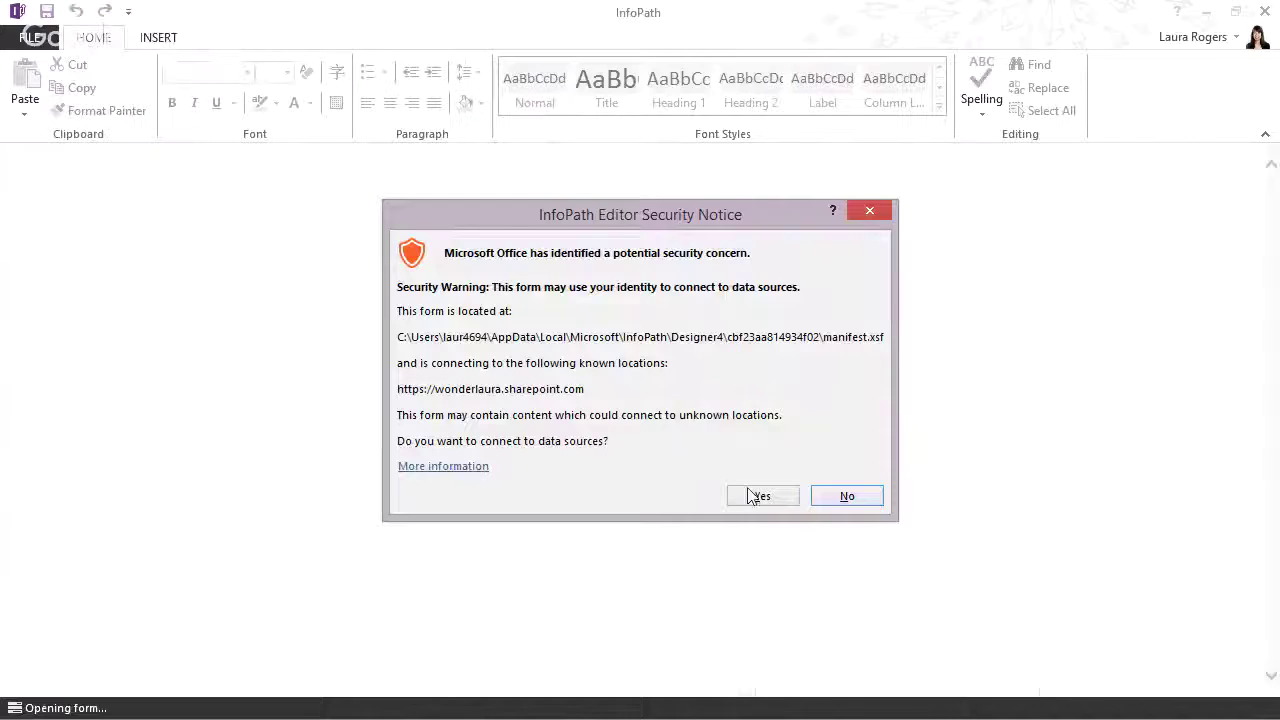
left_click(754, 495)
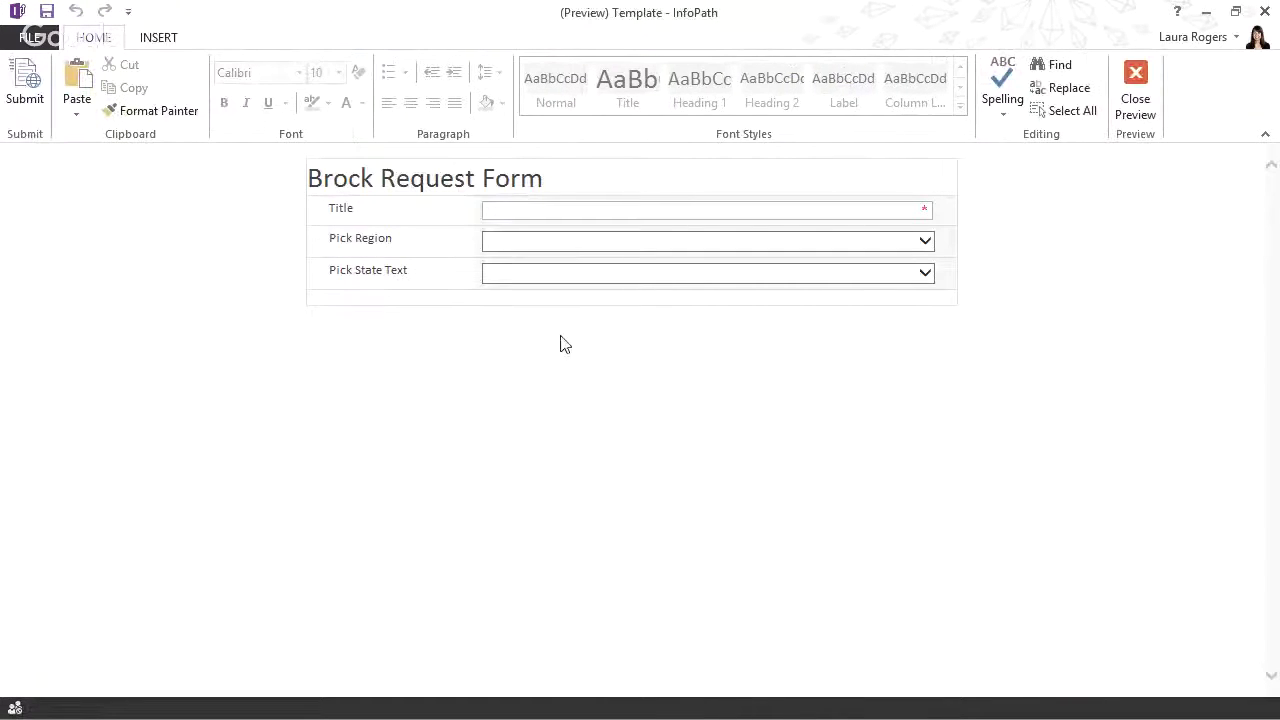
left_click(566, 243)
left_click(557, 254)
left_click(620, 275)
left_click(606, 304)
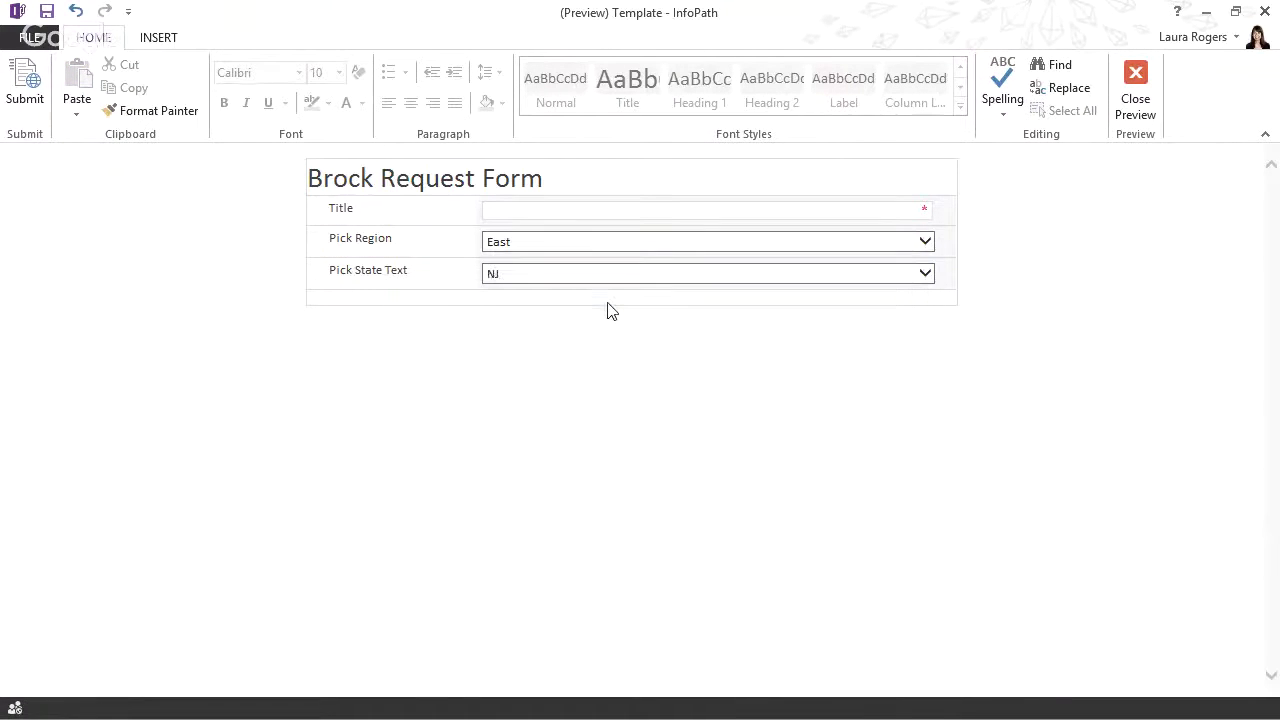
Change the region to North in the preview, inspect the Pick State Text choices, and return to the form design.
left_click(545, 245)
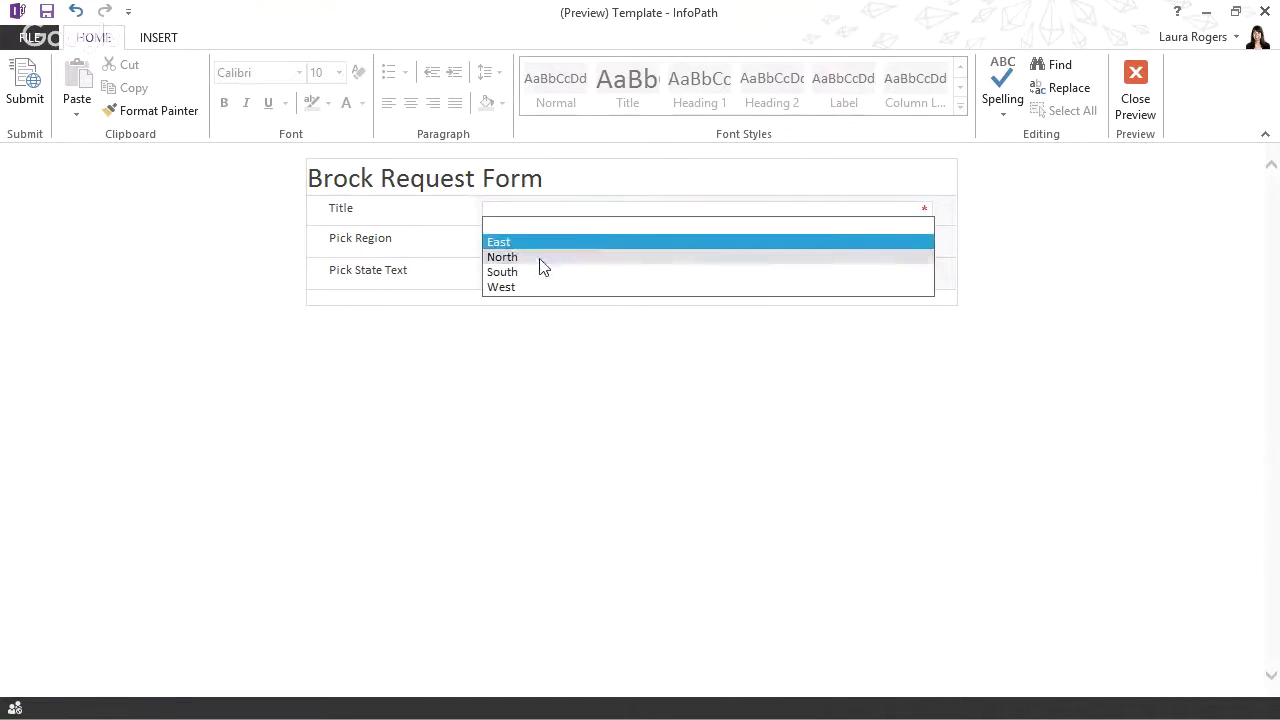
left_click(541, 257)
left_click(540, 275)
left_click(545, 275)
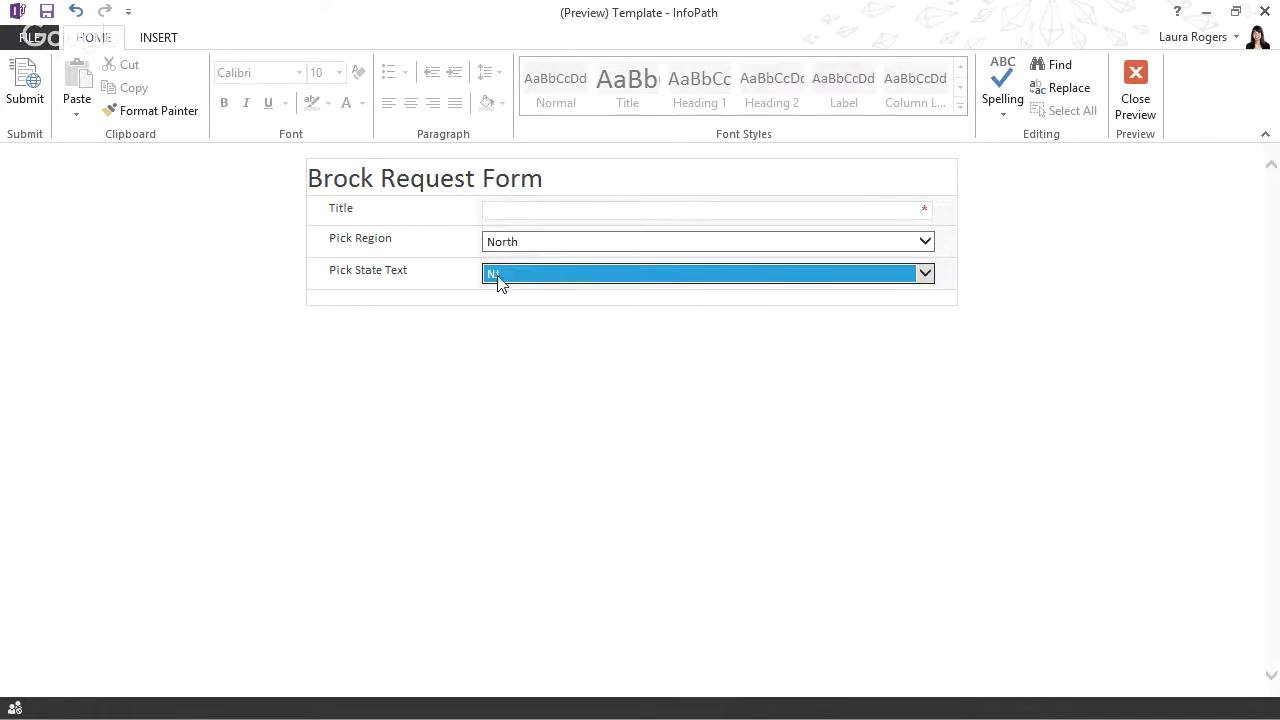
left_click(1137, 100)
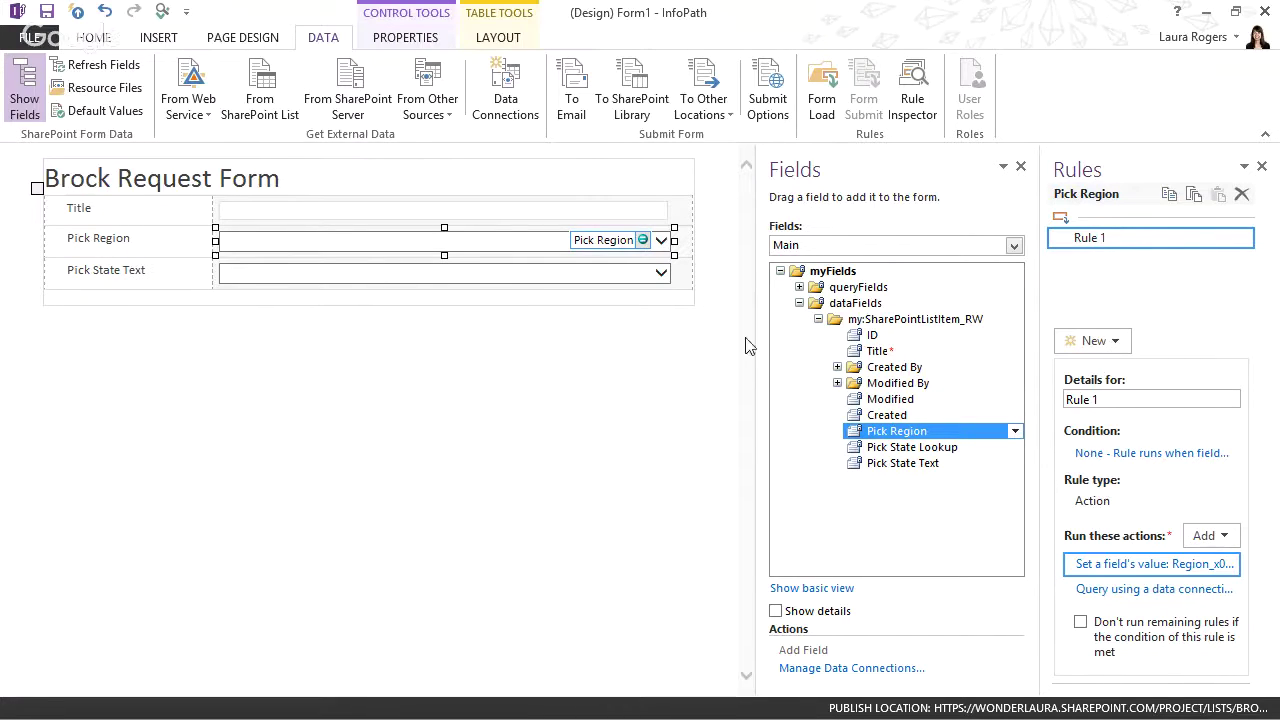
Insert a section with the Brock States Full query fields State, Region Lookup and ID below the request form.
left_click(820, 248)
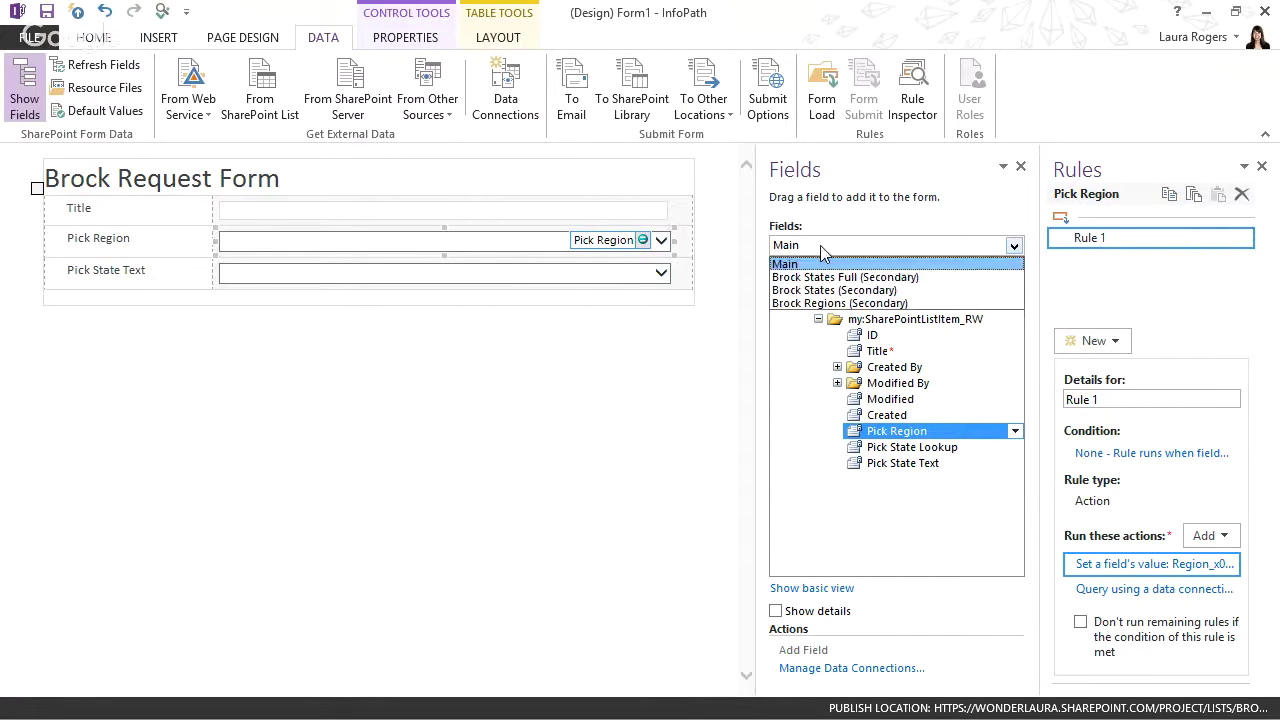
left_click(826, 277)
left_click(799, 287)
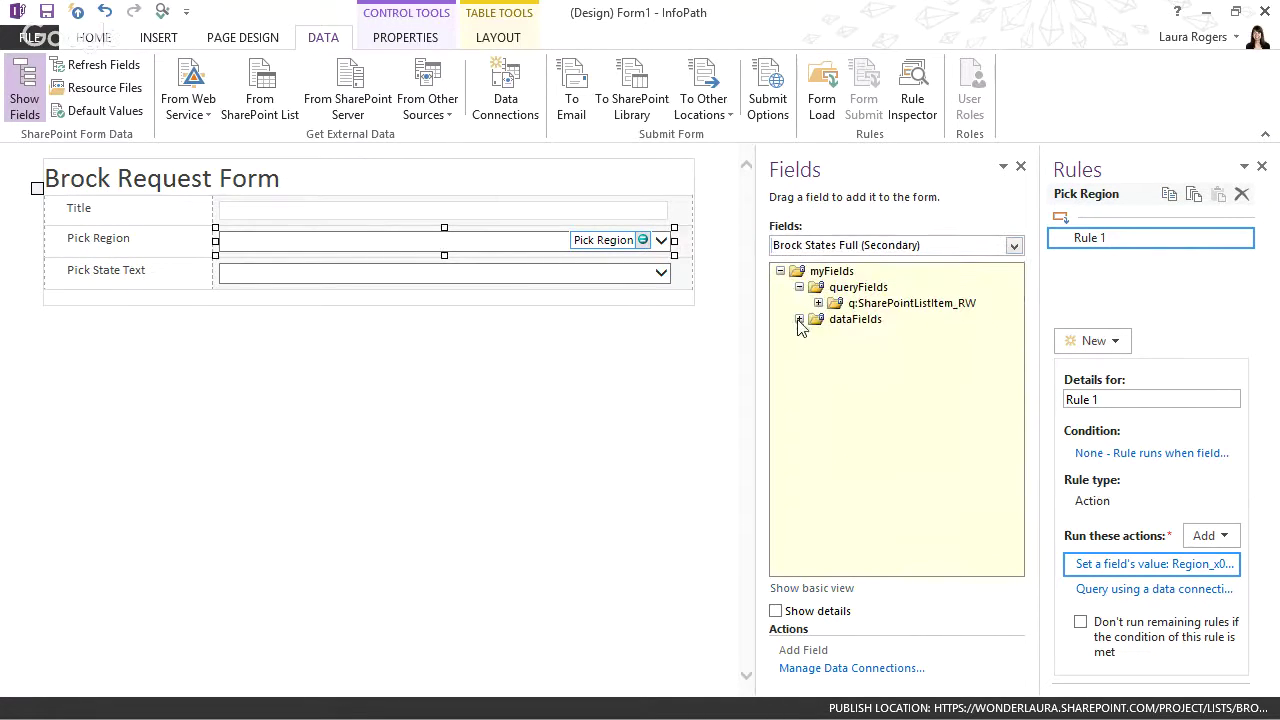
left_click(799, 319)
left_click(818, 303)
left_click(900, 303)
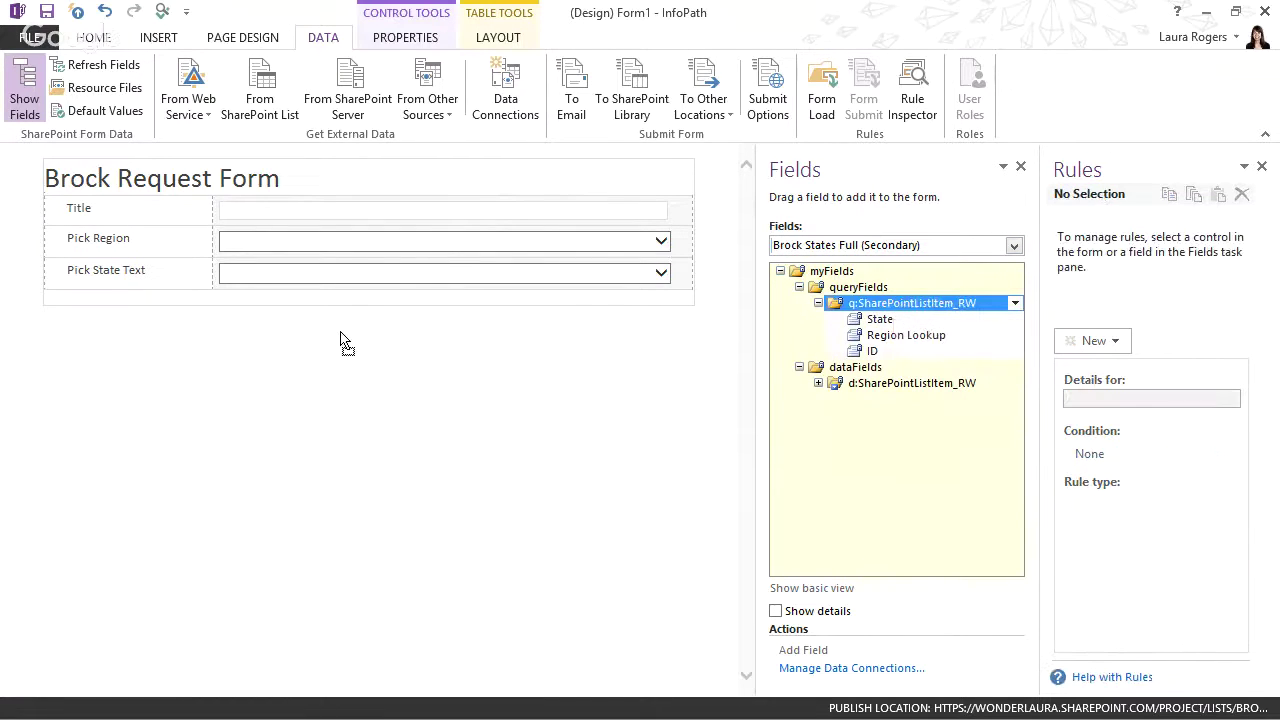
left_click_drag(340, 340, 309, 330)
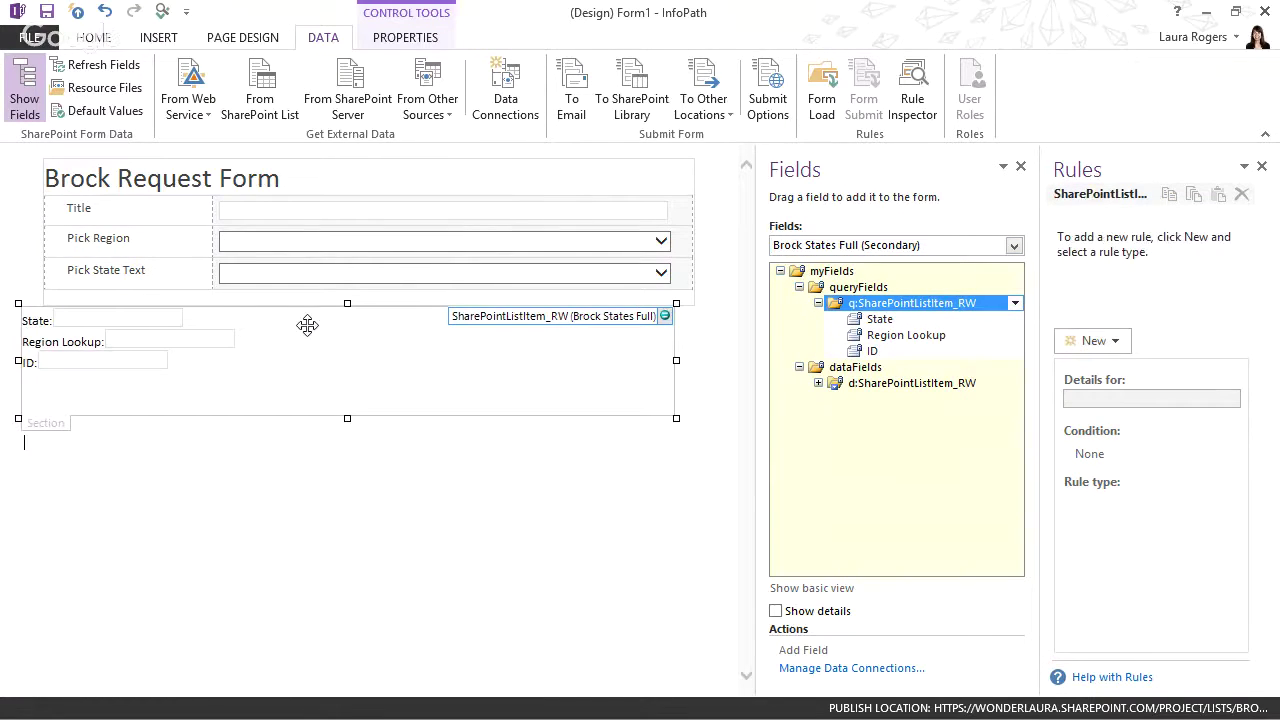
Add the Brock States Full data fields below the query section as a repeating table.
left_click(818, 383)
left_click_drag(895, 385, 370, 528)
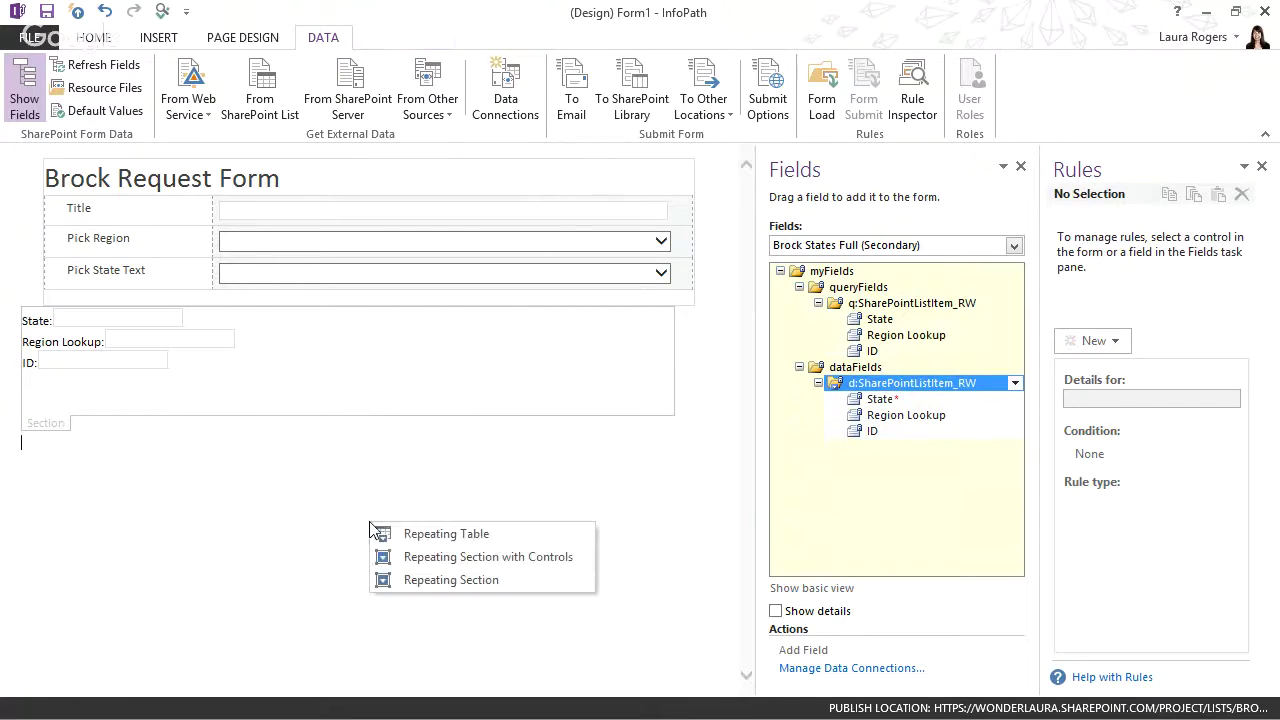
left_click(457, 533)
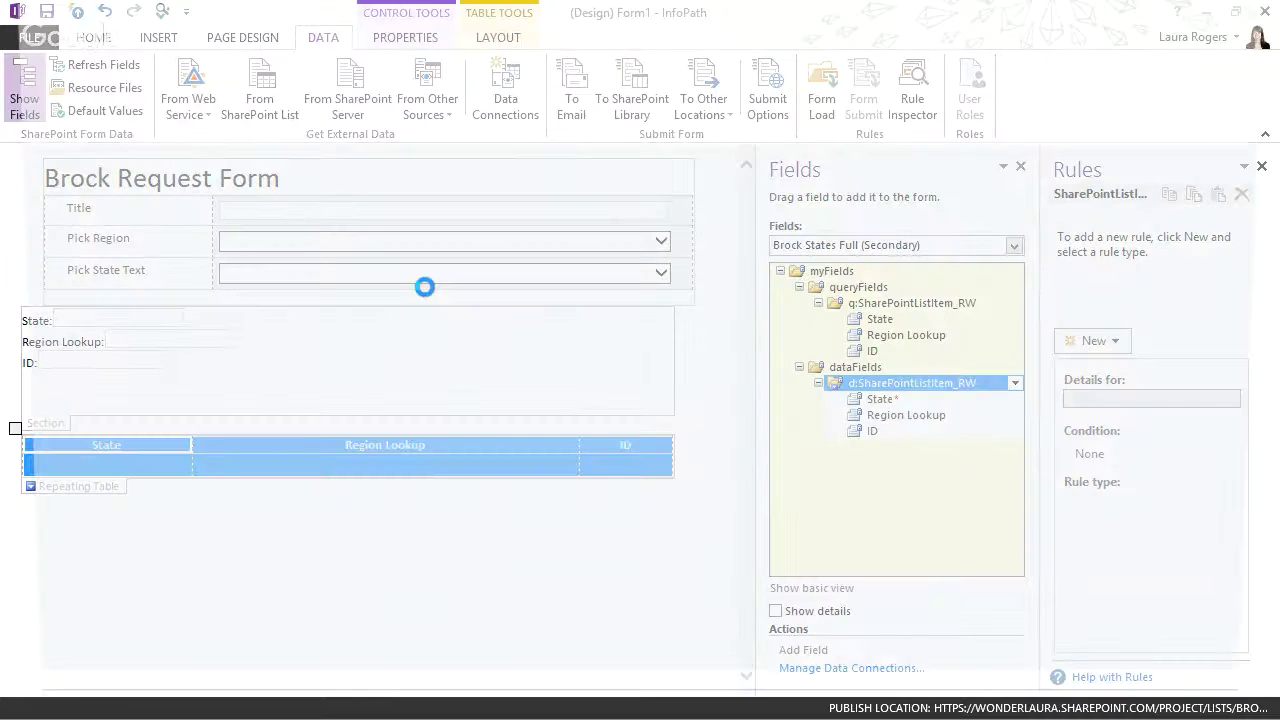
Preview the form, pick the East region and then North, and compare the Region Lookup query value with the returned table rows.
key("Return")
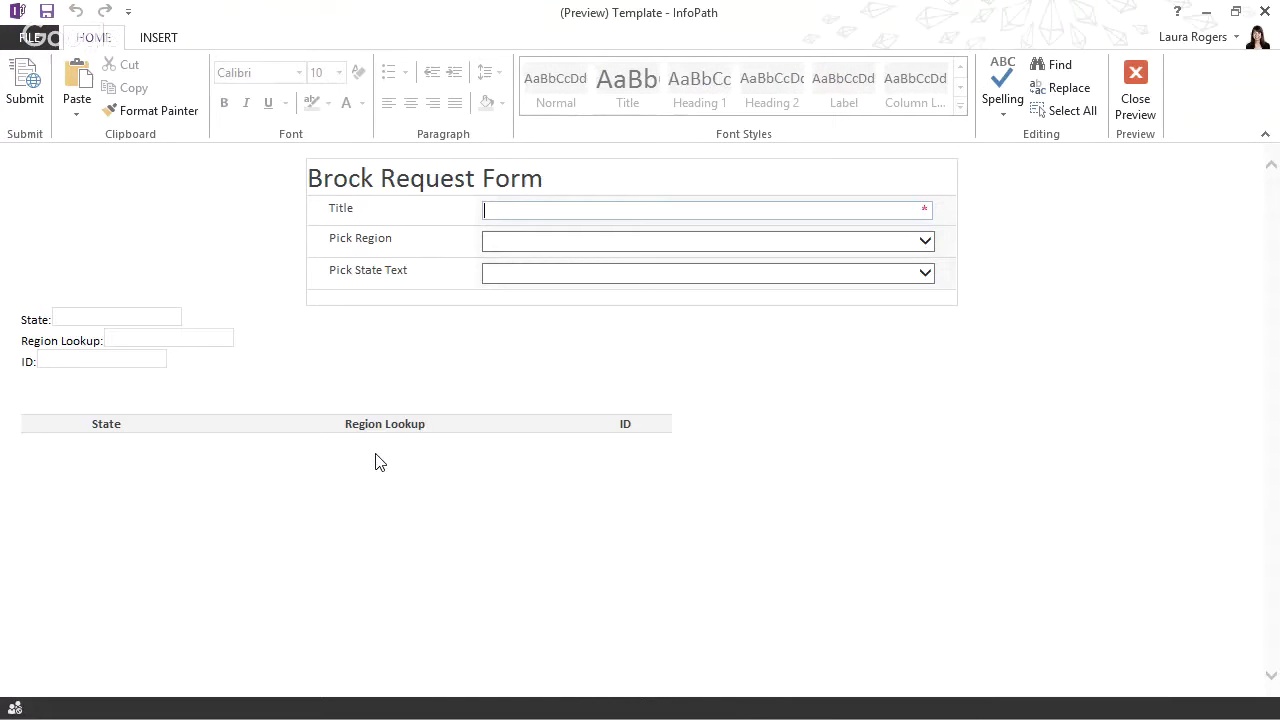
left_click(924, 245)
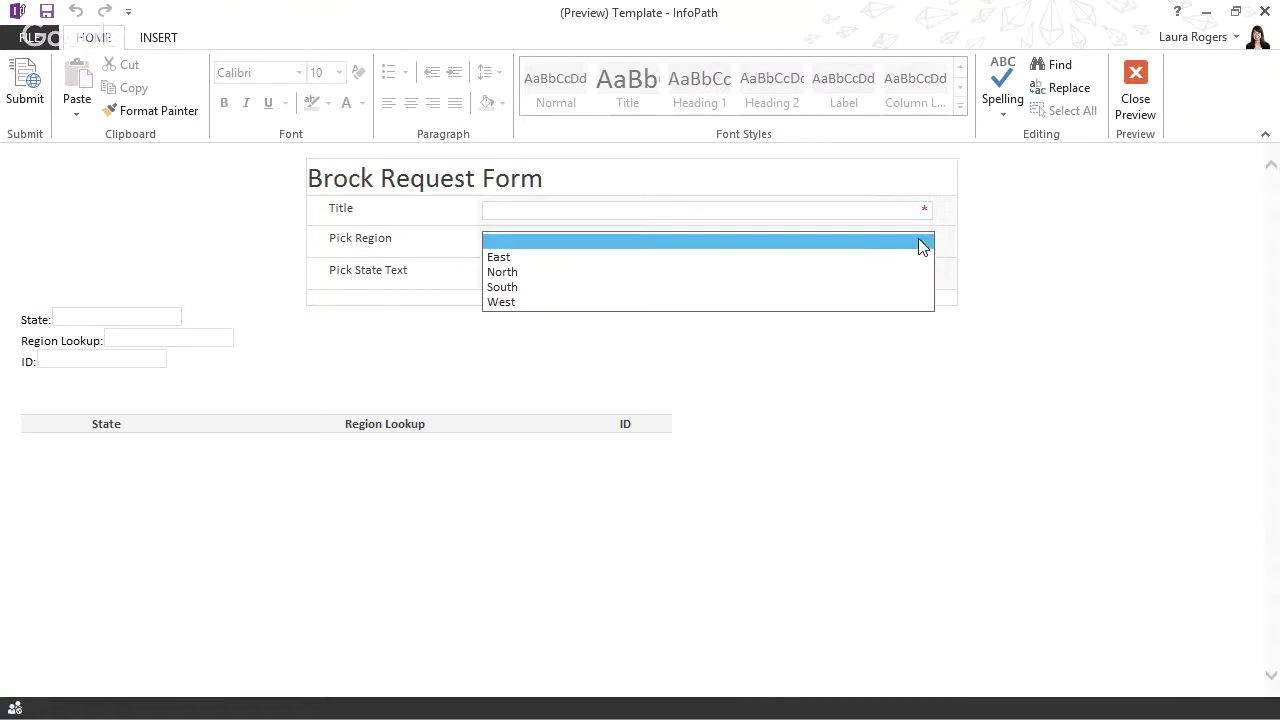
left_click(503, 259)
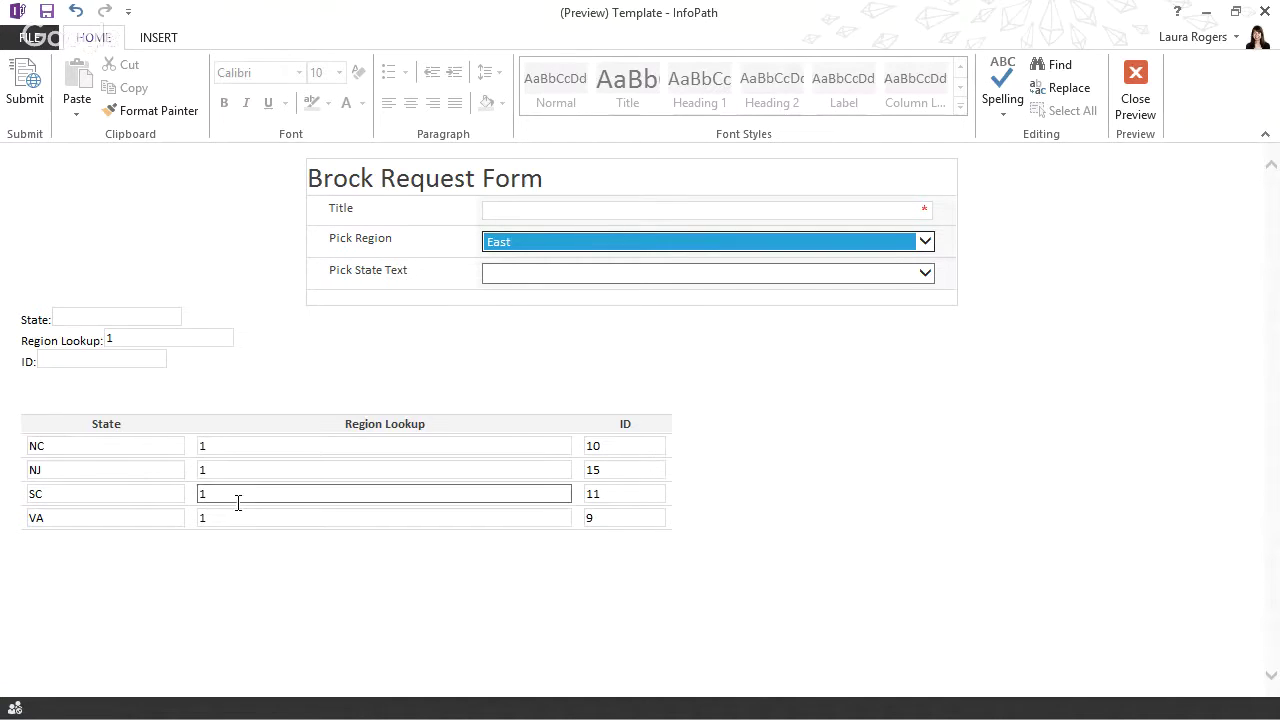
left_click(530, 249)
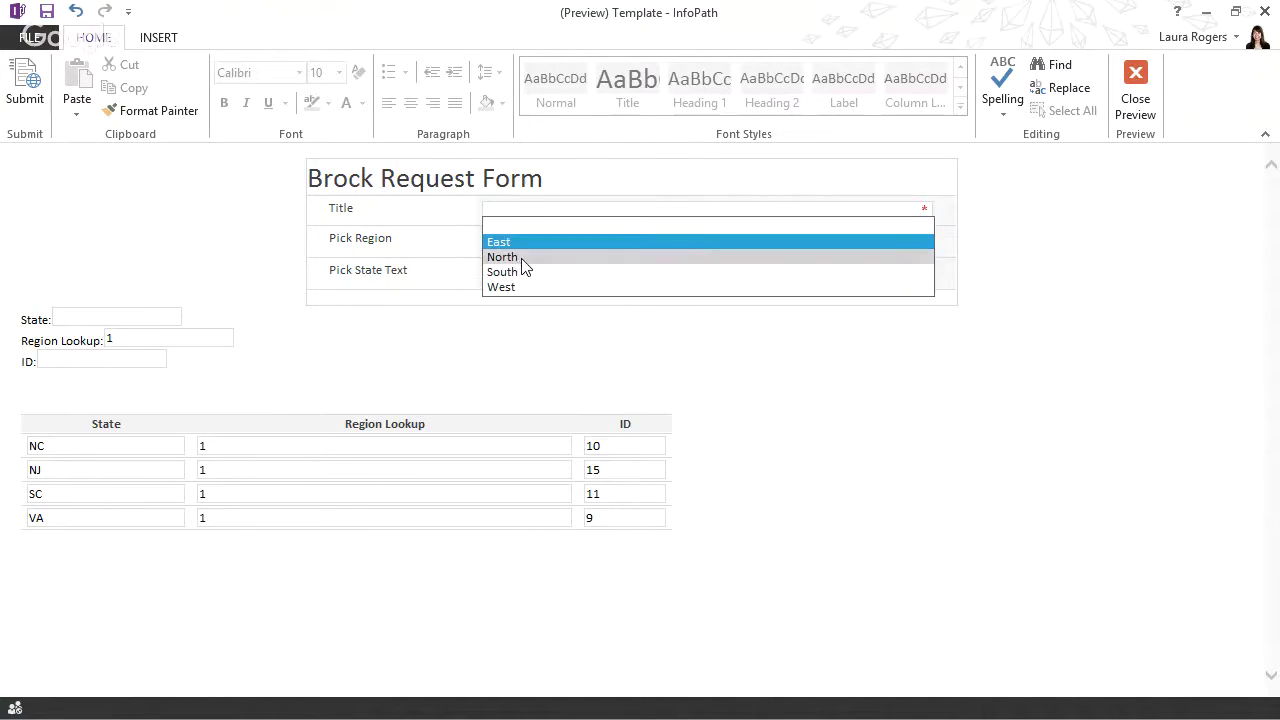
left_click(522, 266)
left_click(120, 341)
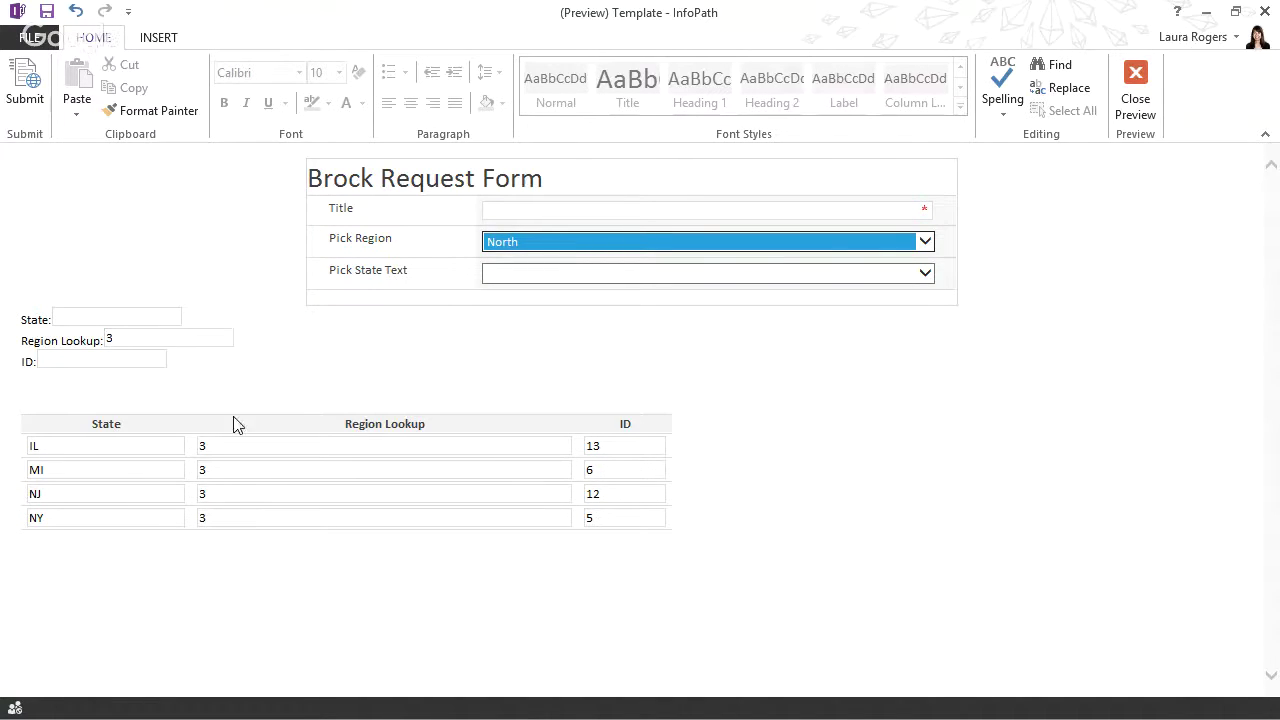
Leave the preview and close the form design, publishing its changes to the Brock Request Form list.
left_click(1135, 95)
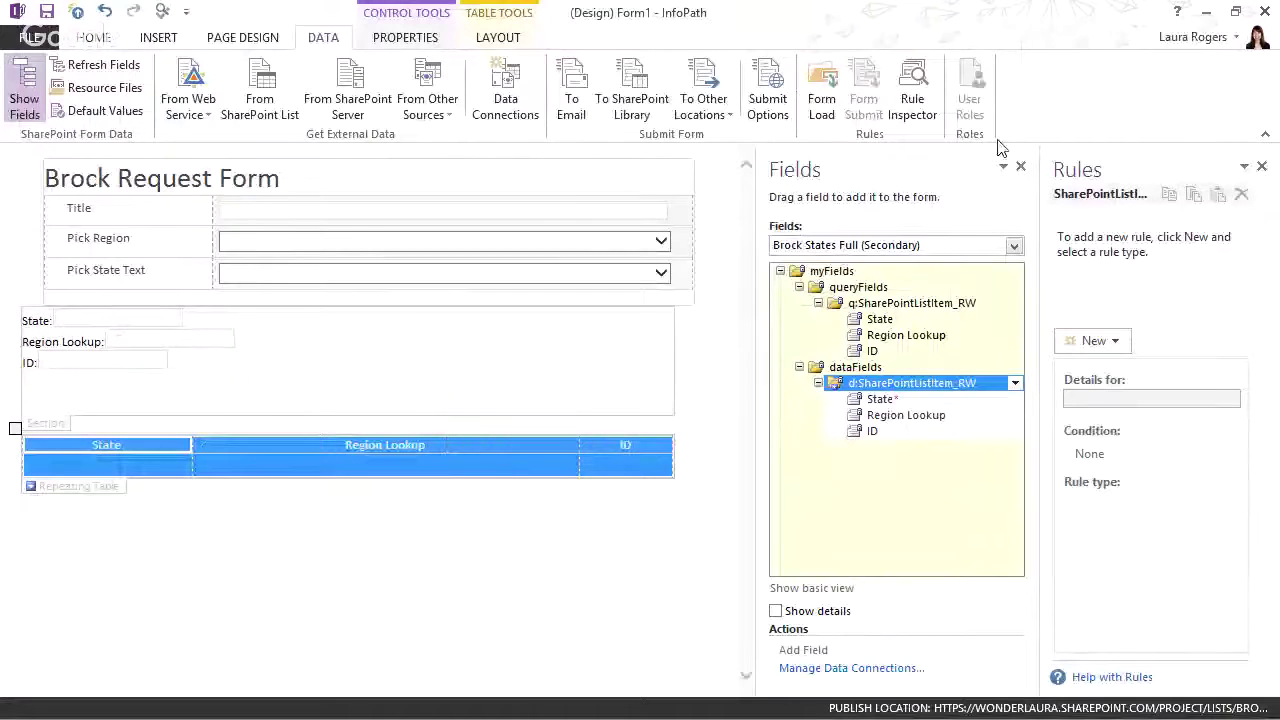
left_click(1262, 11)
left_click(510, 425)
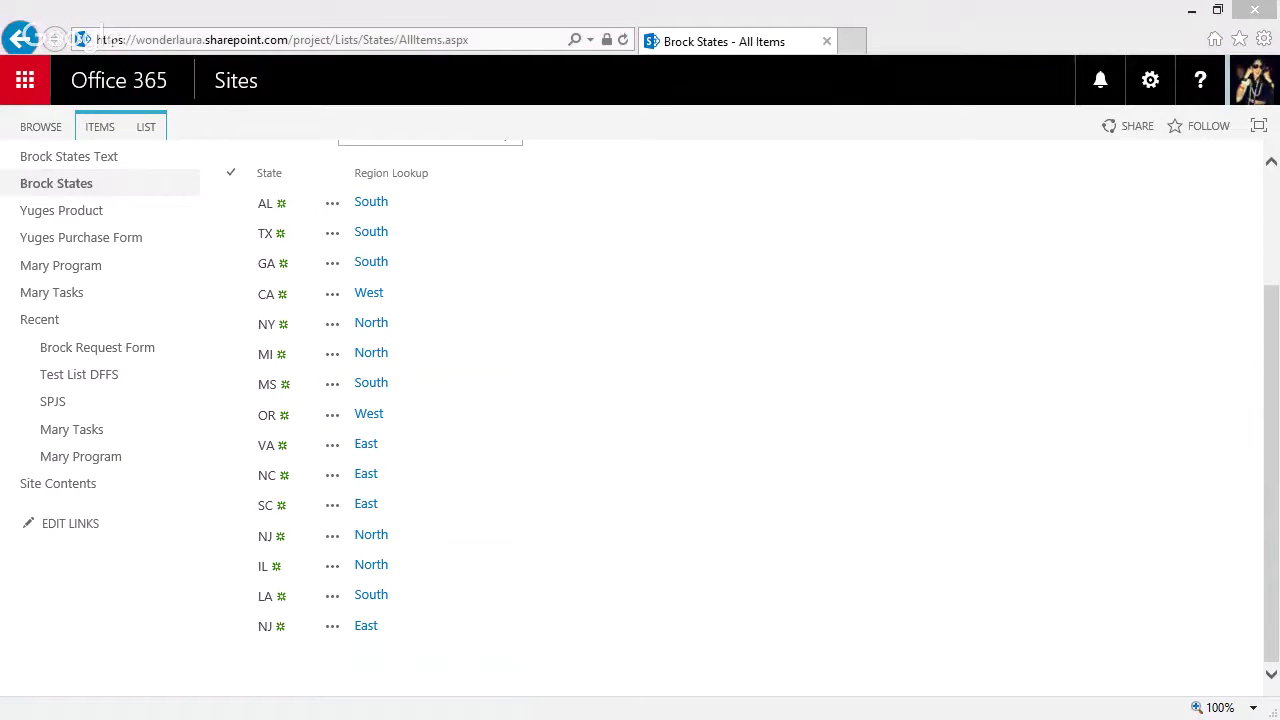
Switch to the InfoPath Q&A blog post and read the question on querying and a calculation.
key("alt+Tab")
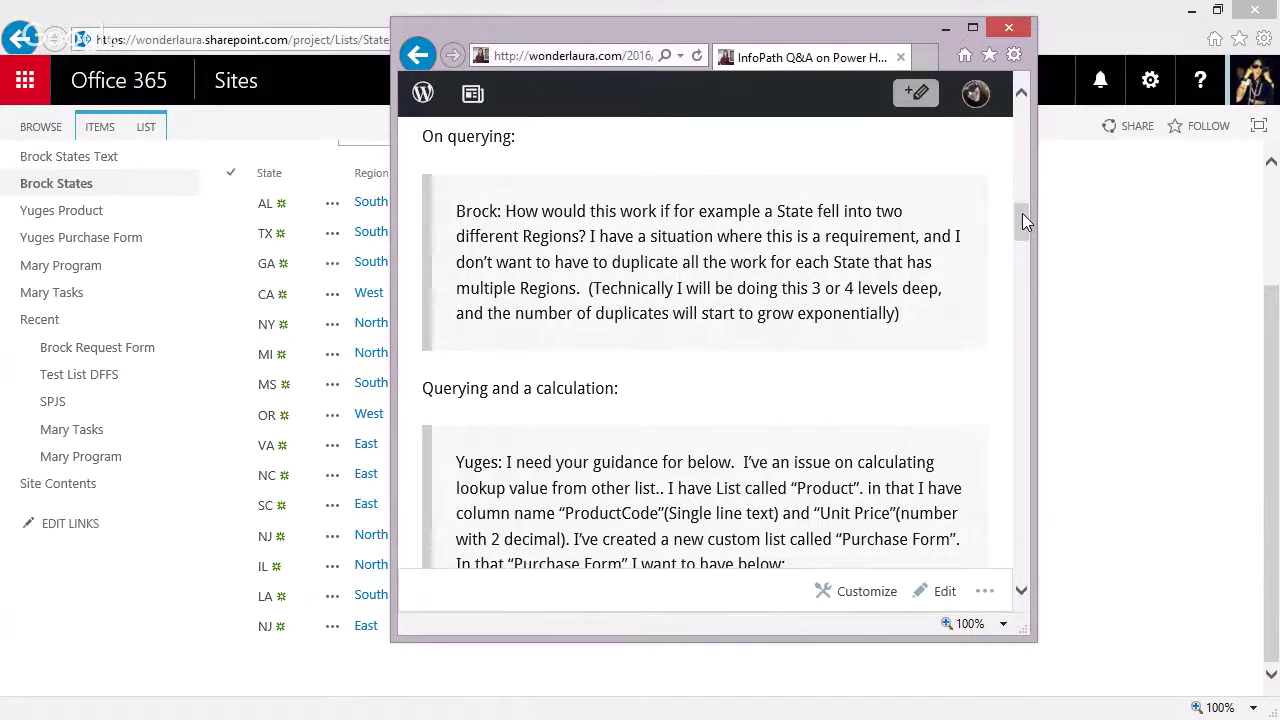
mouse_move(1022, 214)
left_mouse_down()
mouse_move(1025, 243)
mouse_move(1023, 229)
left_mouse_up()
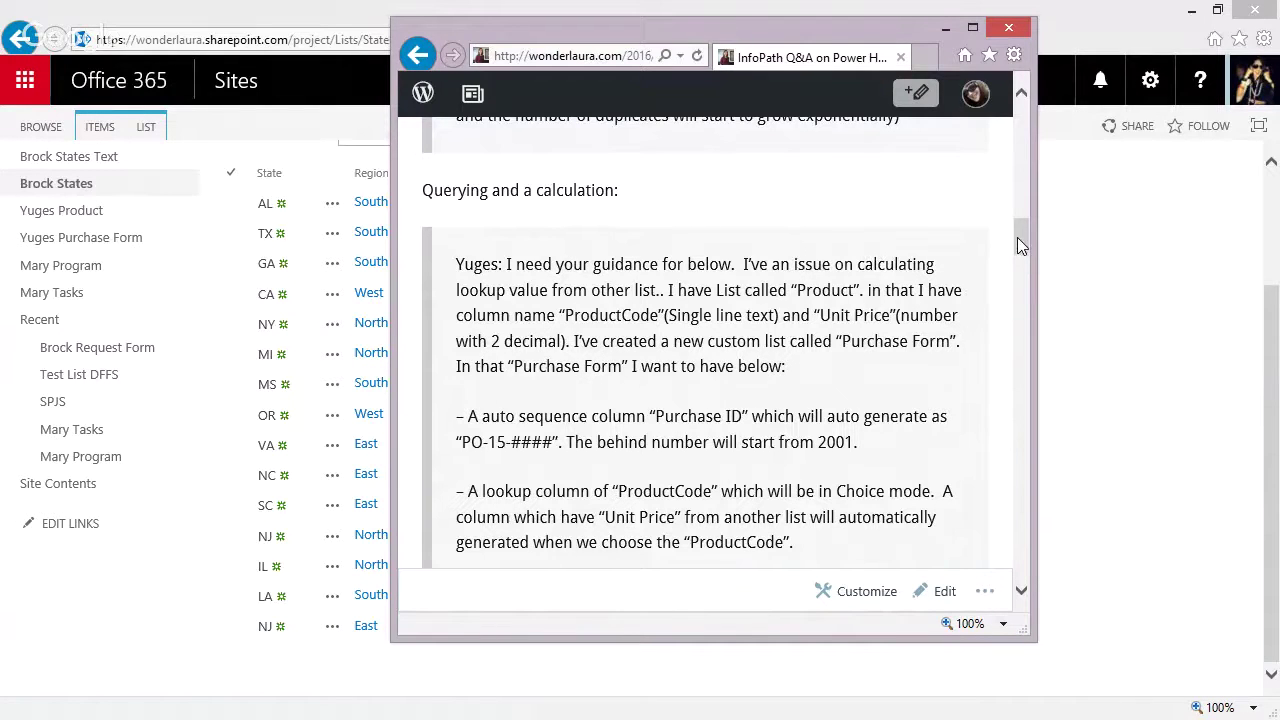
left_click_drag(1017, 237, 1021, 261)
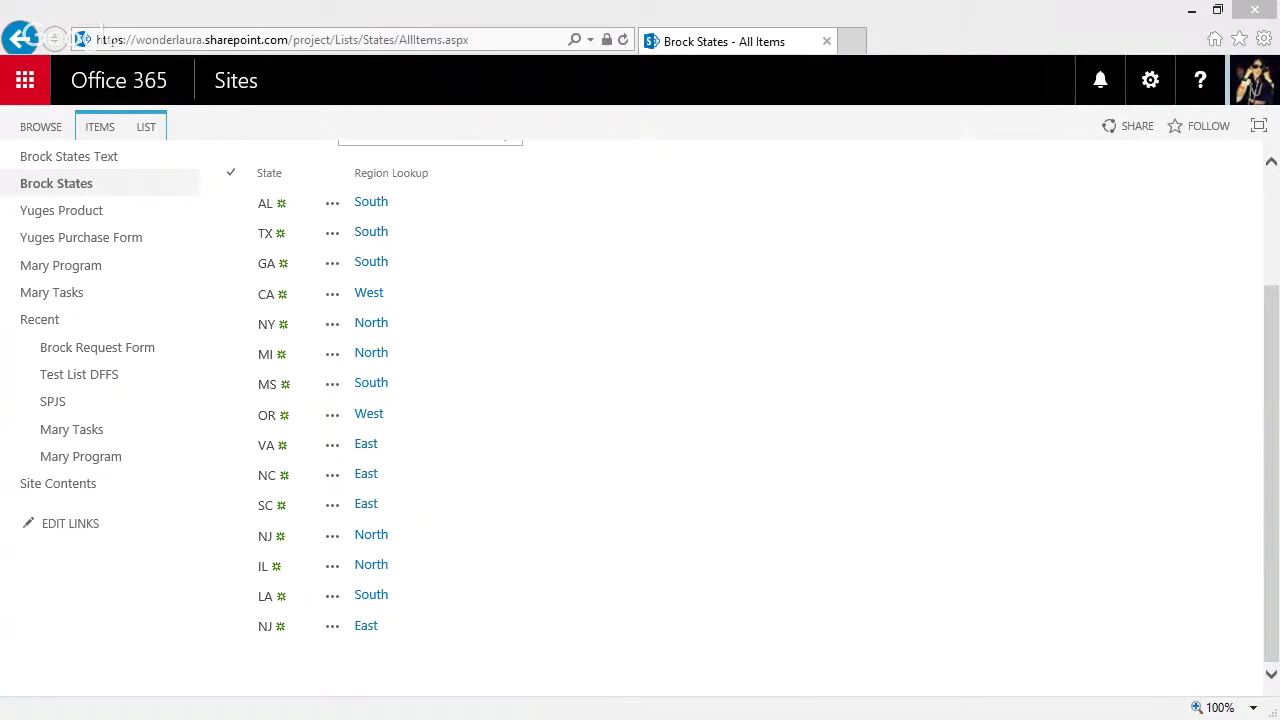
Look over the items and columns of the Yuges Product and Yuges Purchase Form lists.
left_click(100, 213)
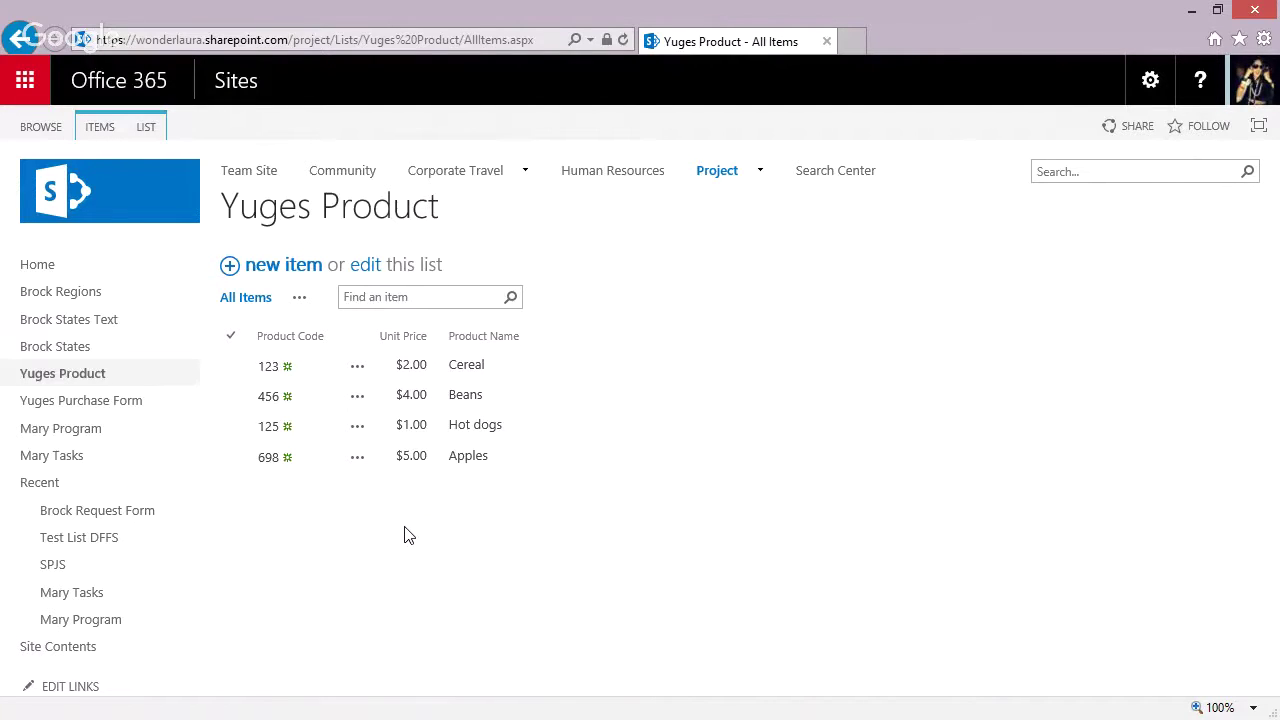
left_click(66, 410)
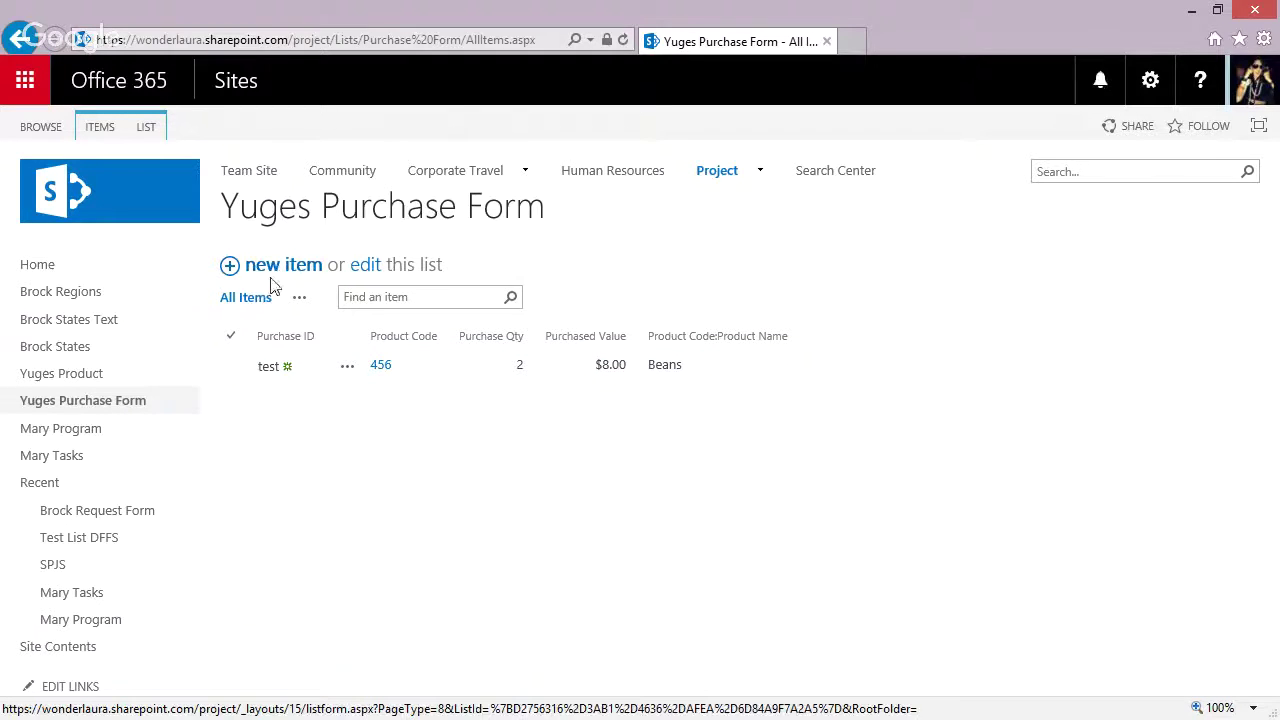
left_click(146, 128)
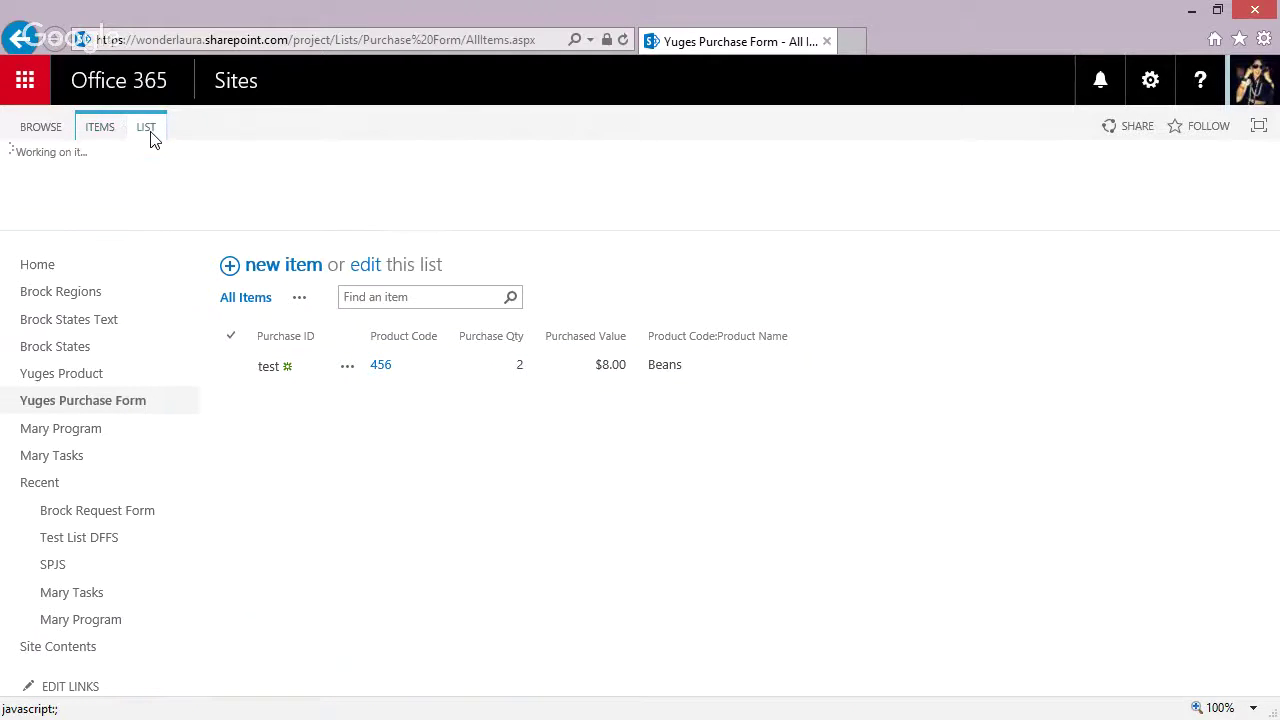
Save a new purchase item with Purchase ID blah, Product Code 456 and Purchase Qty 56, then check the saved item.
left_click(302, 270)
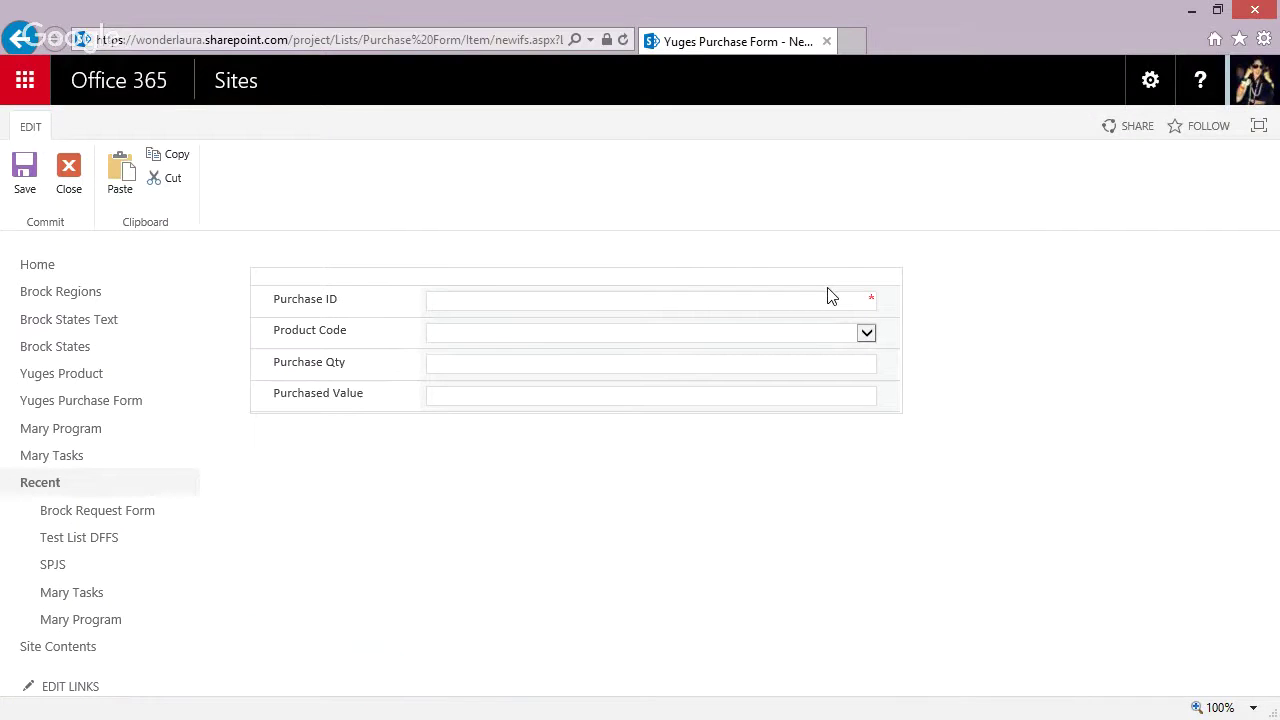
type("blah")
left_click(829, 334)
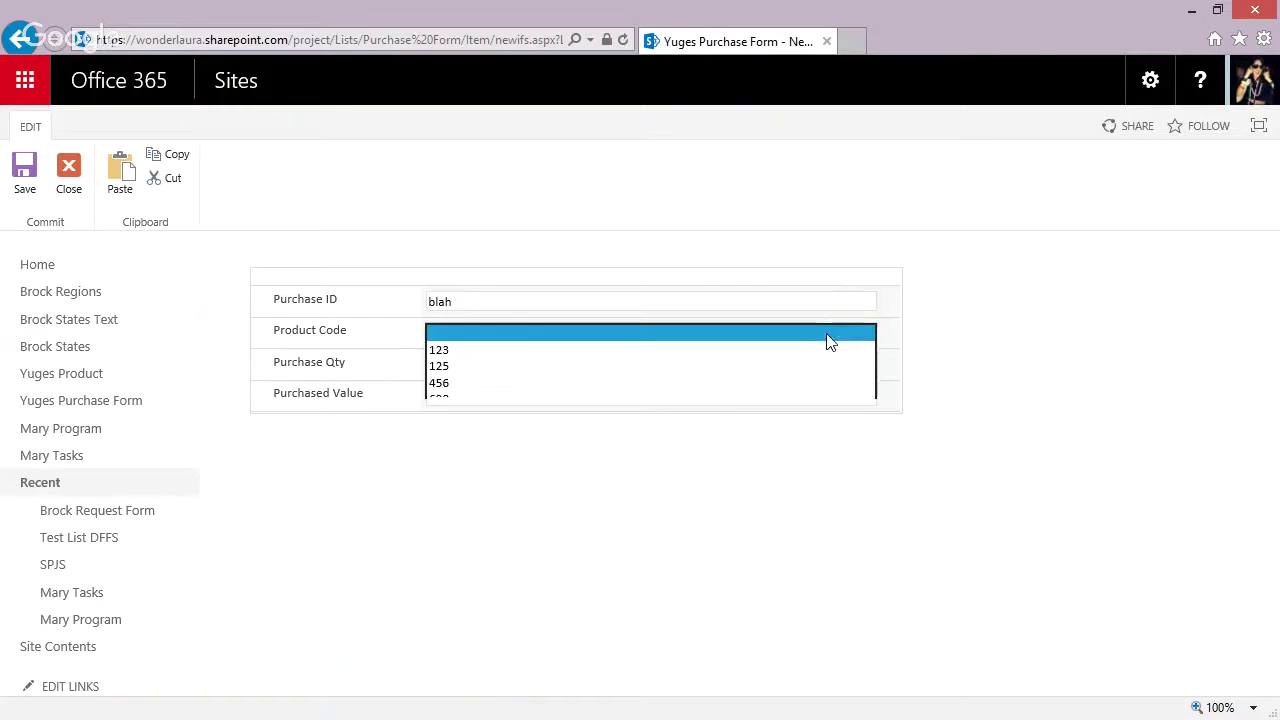
left_click(457, 389)
left_click(496, 365)
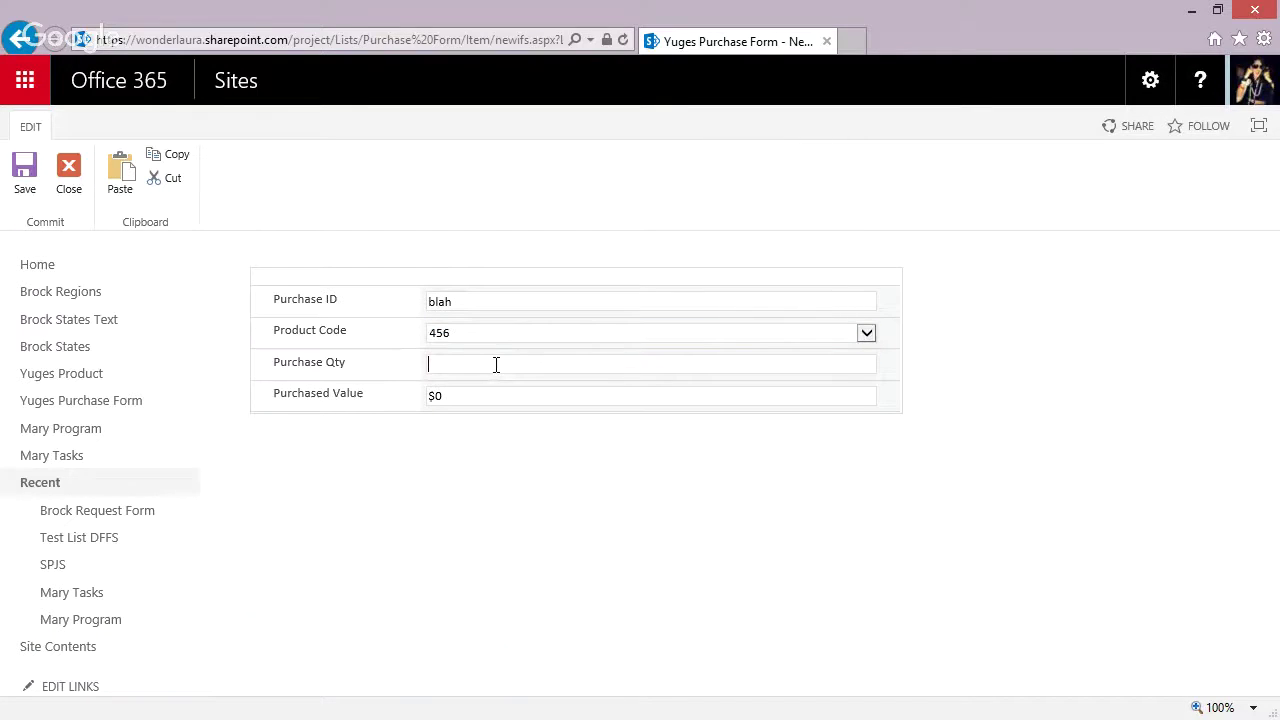
type("56")
key("Tab")
left_click(27, 172)
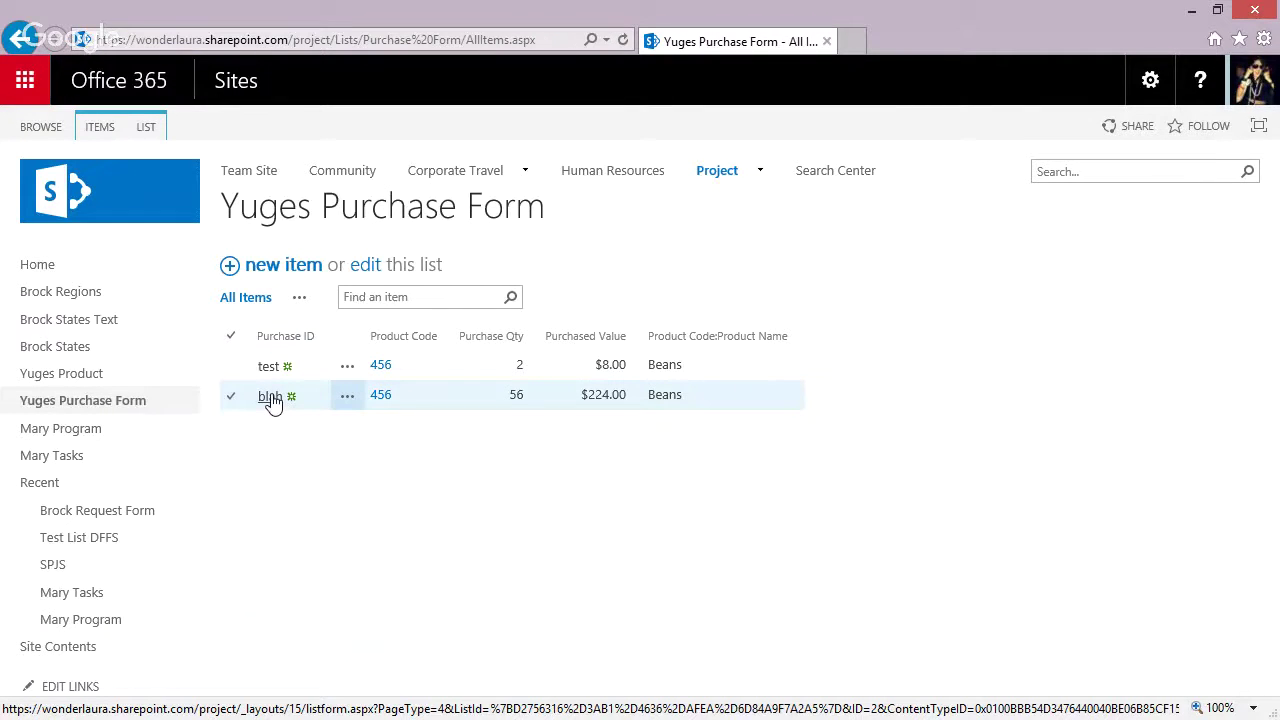
left_click(278, 404)
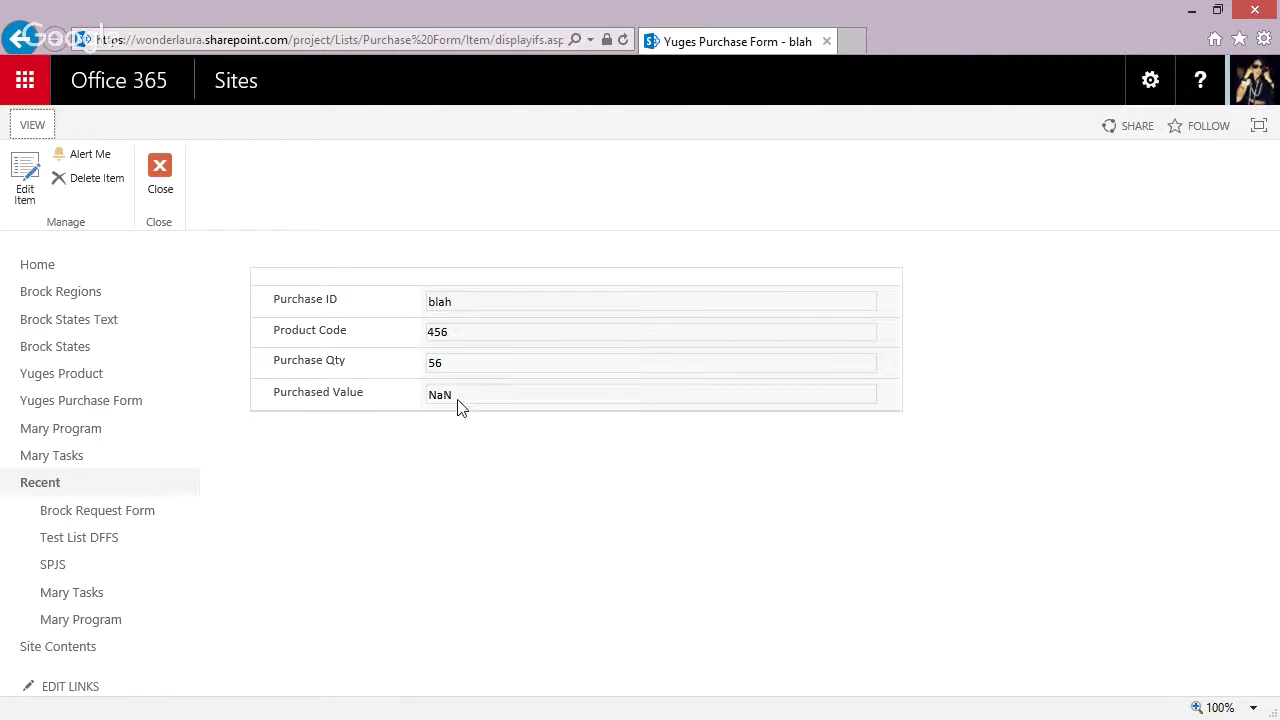
left_click(158, 186)
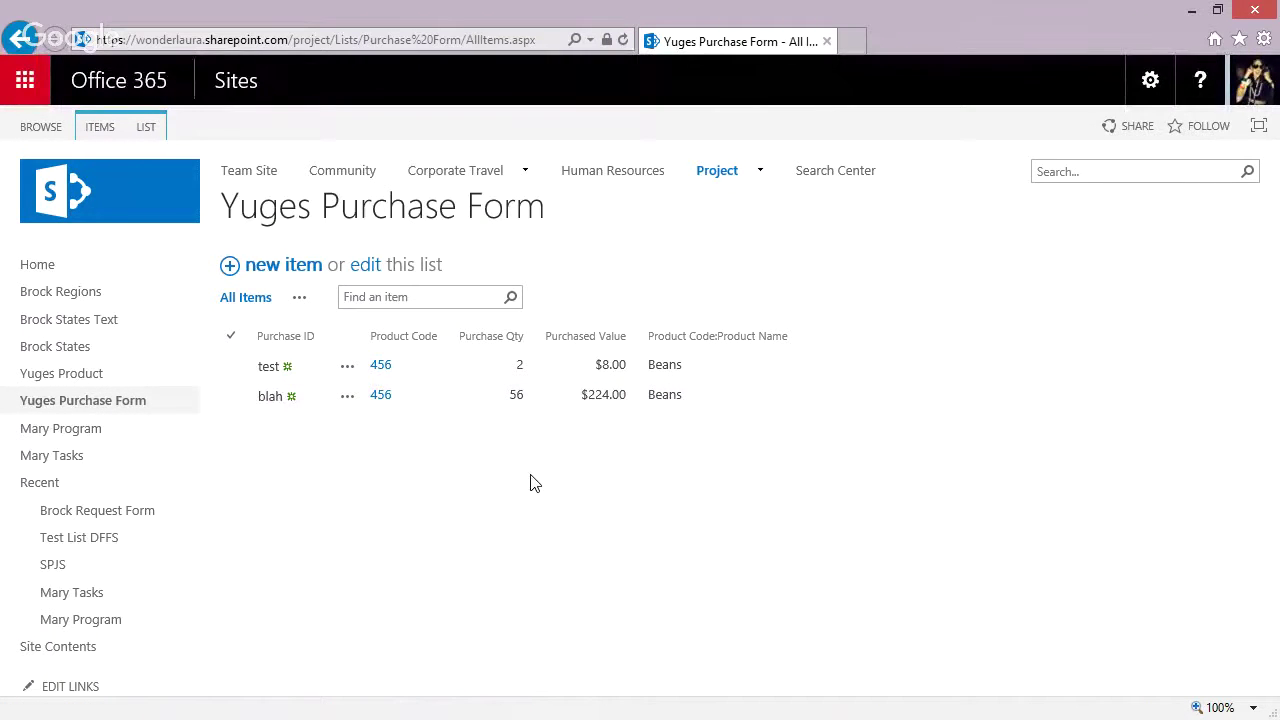
Save a new Brock Request Form item titled blah with region North and state MI, then check the saved item.
left_click(91, 350)
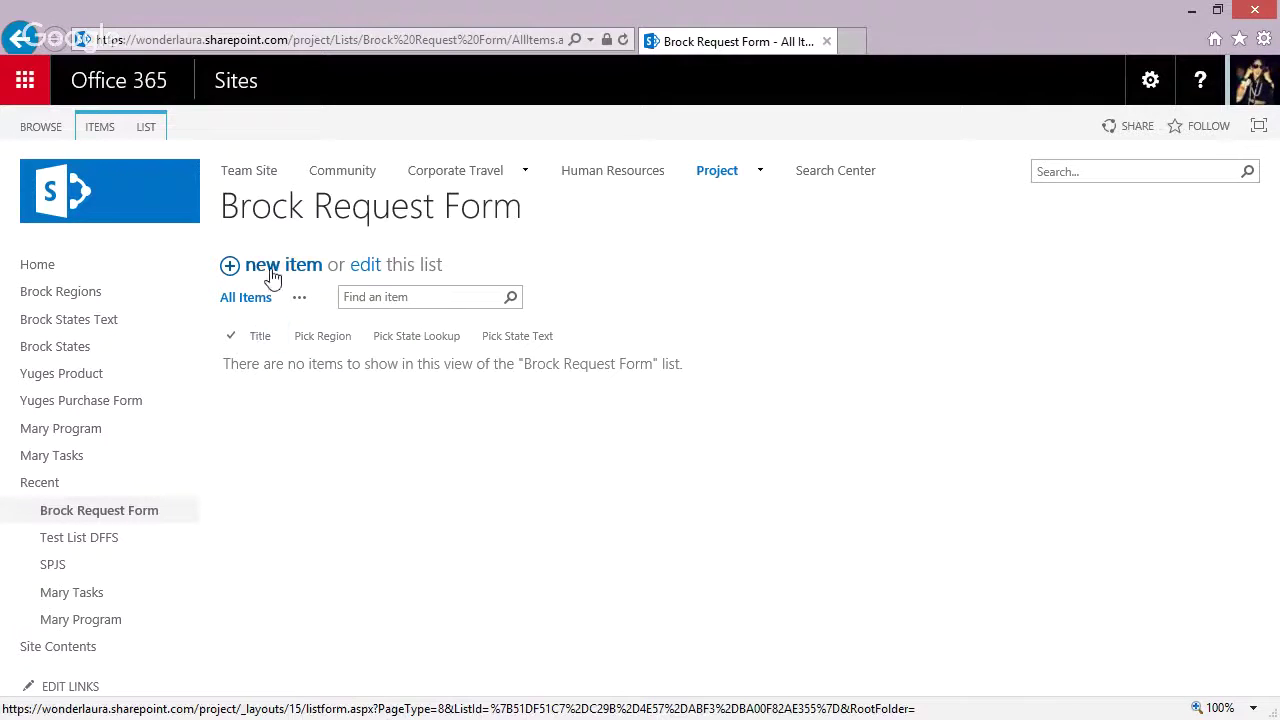
left_click(272, 276)
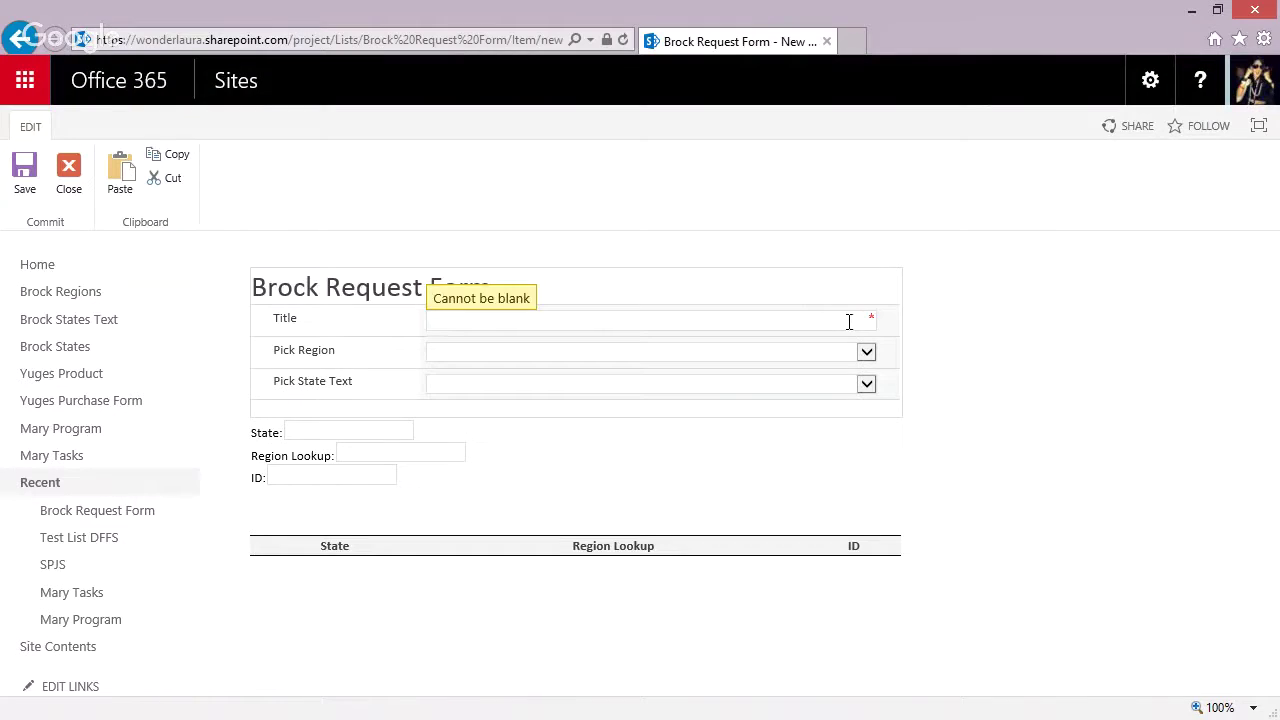
left_click(809, 348)
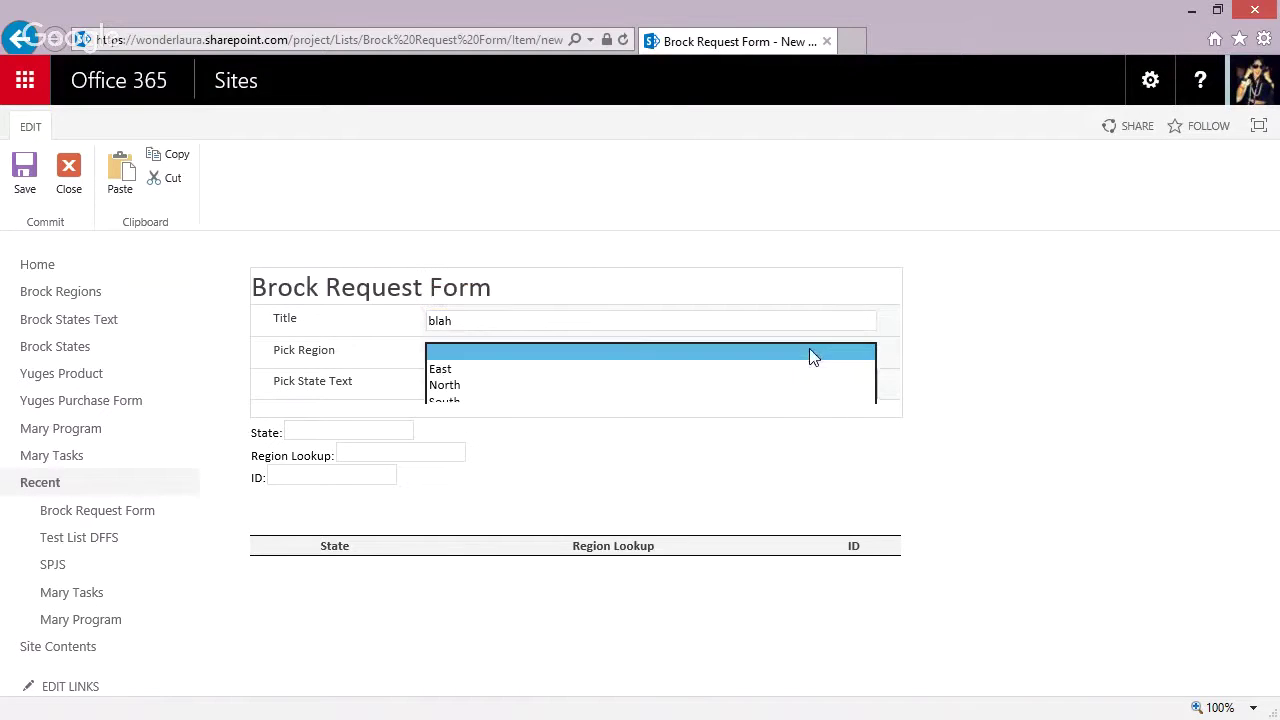
left_click(536, 389)
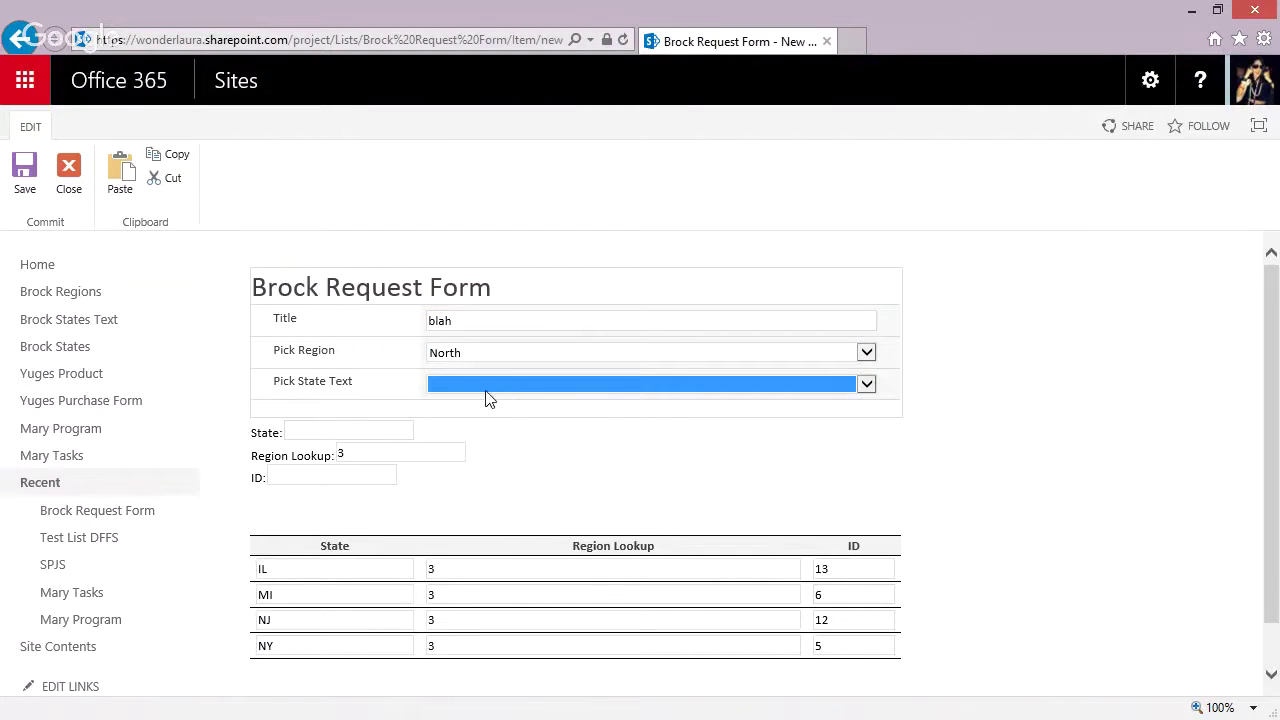
left_click(486, 395)
left_click(478, 425)
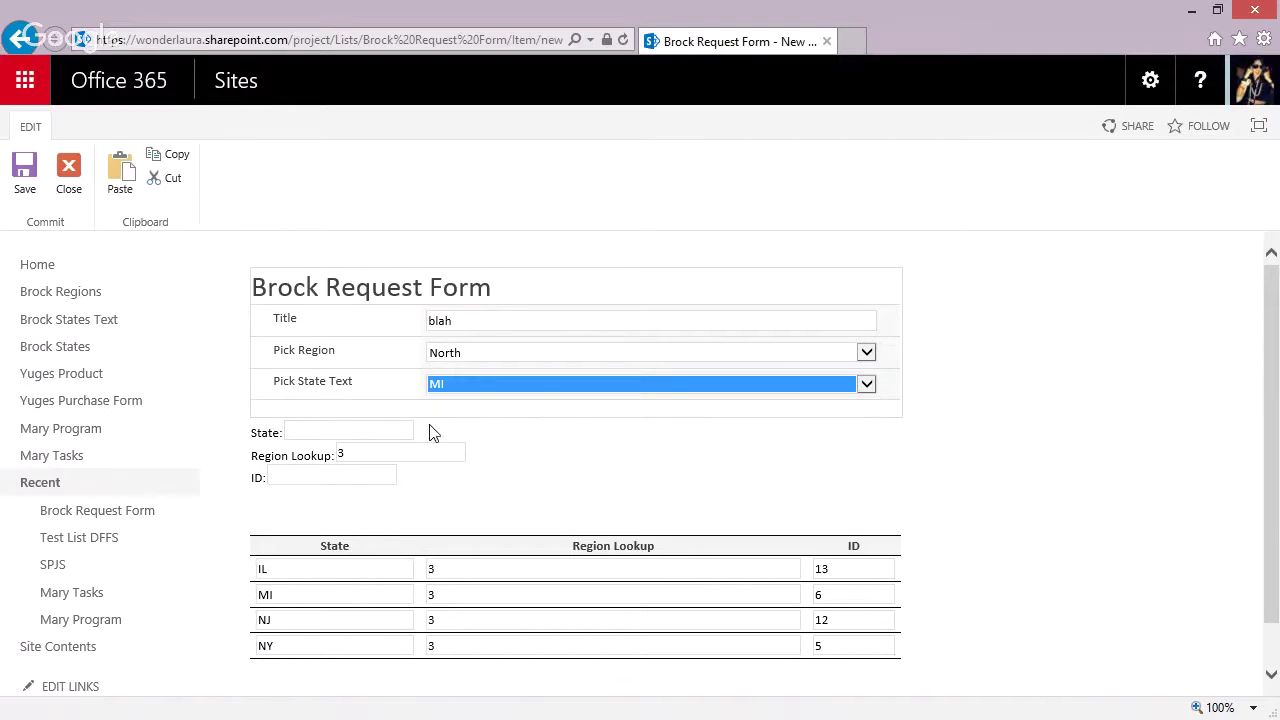
left_click(24, 180)
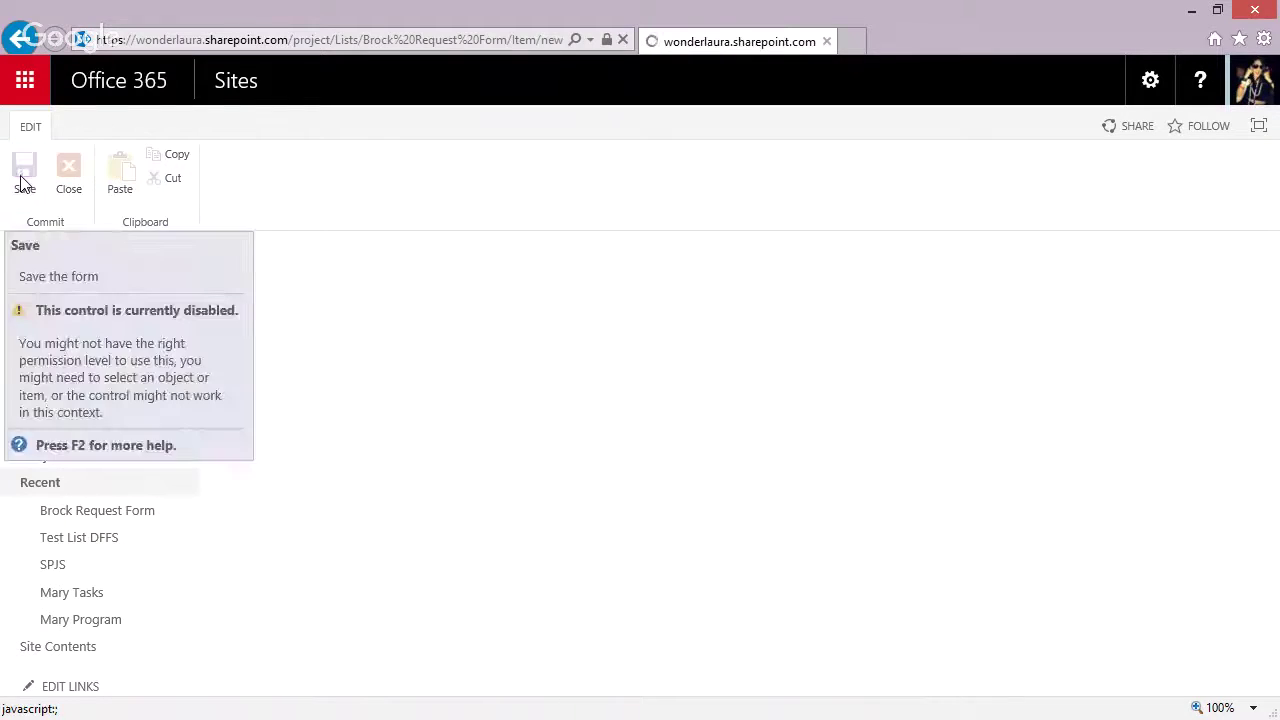
left_click(270, 367)
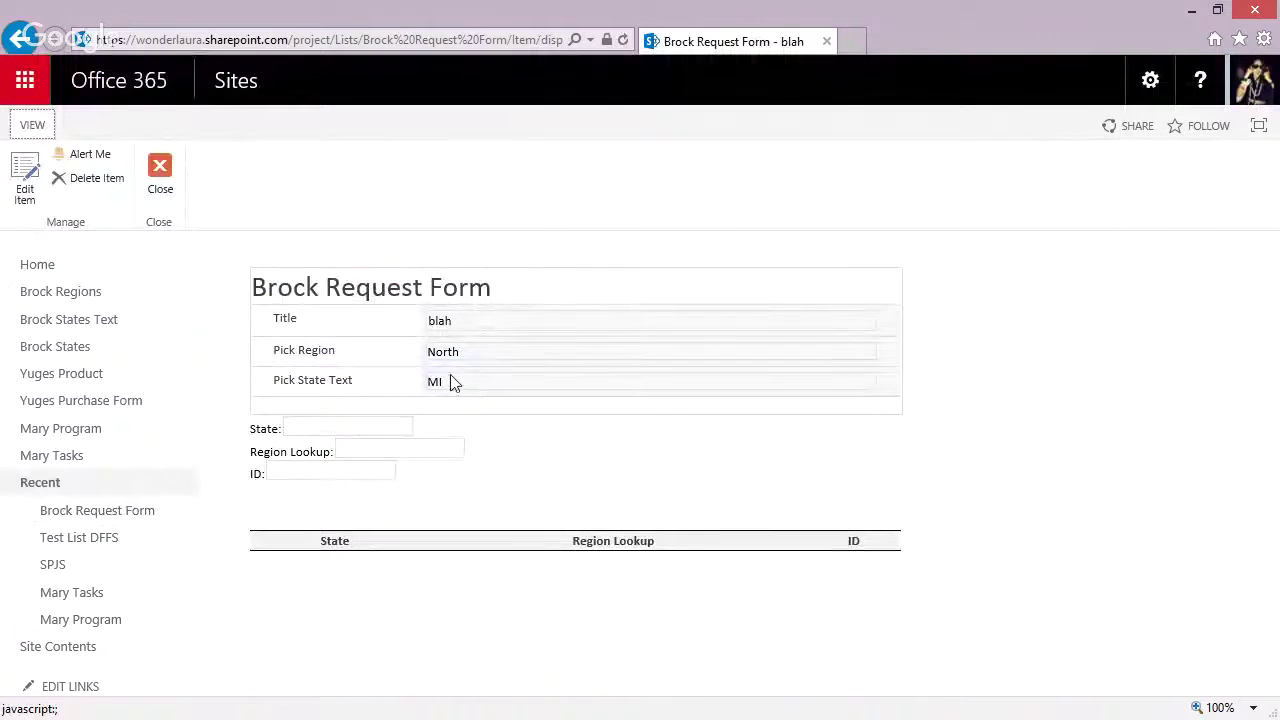
left_click(160, 190)
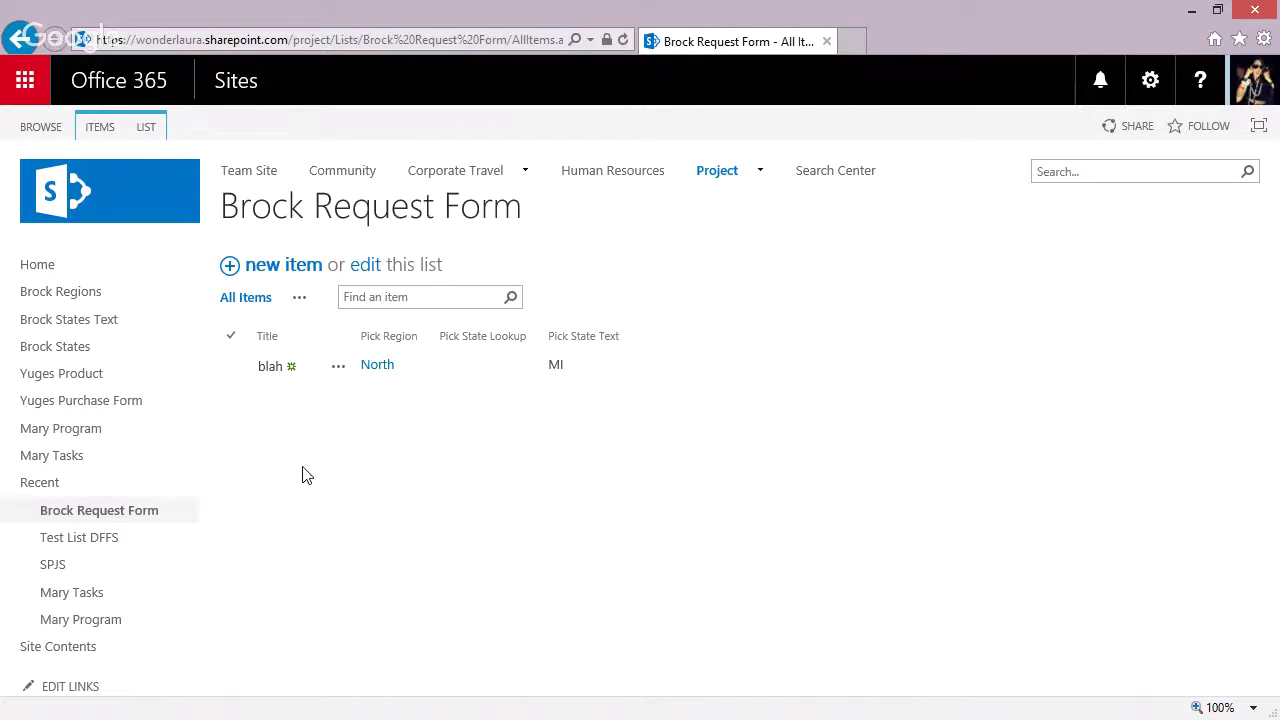
Open the Yuges Purchase Form list's form for design in InfoPath.
left_click(94, 408)
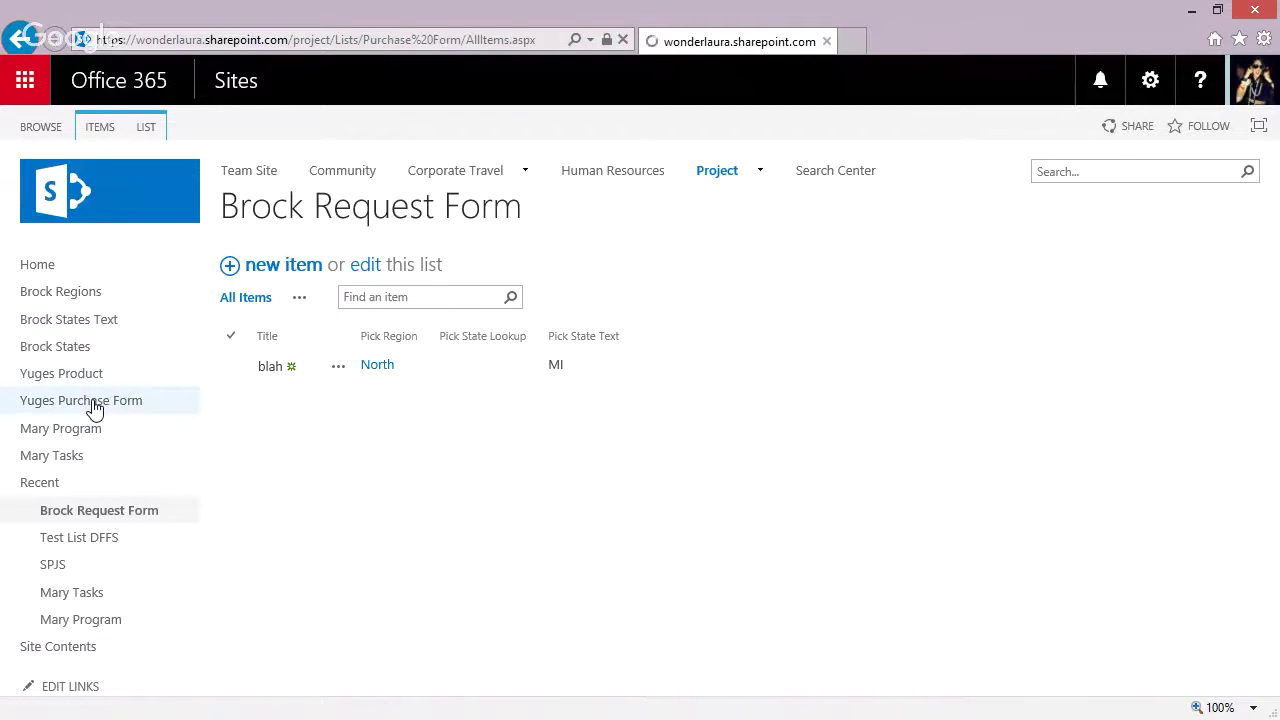
left_click(147, 127)
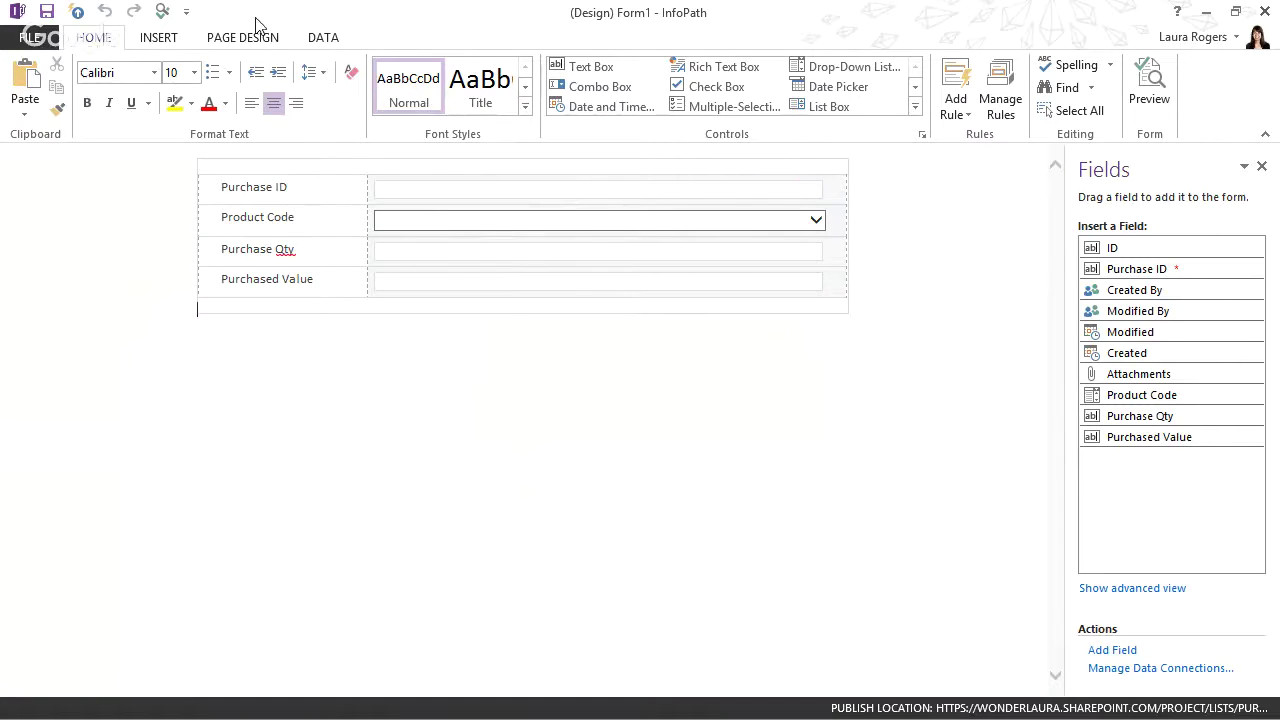
Review the form's data connections, including the details of the Yuges Product connection.
left_click(334, 40)
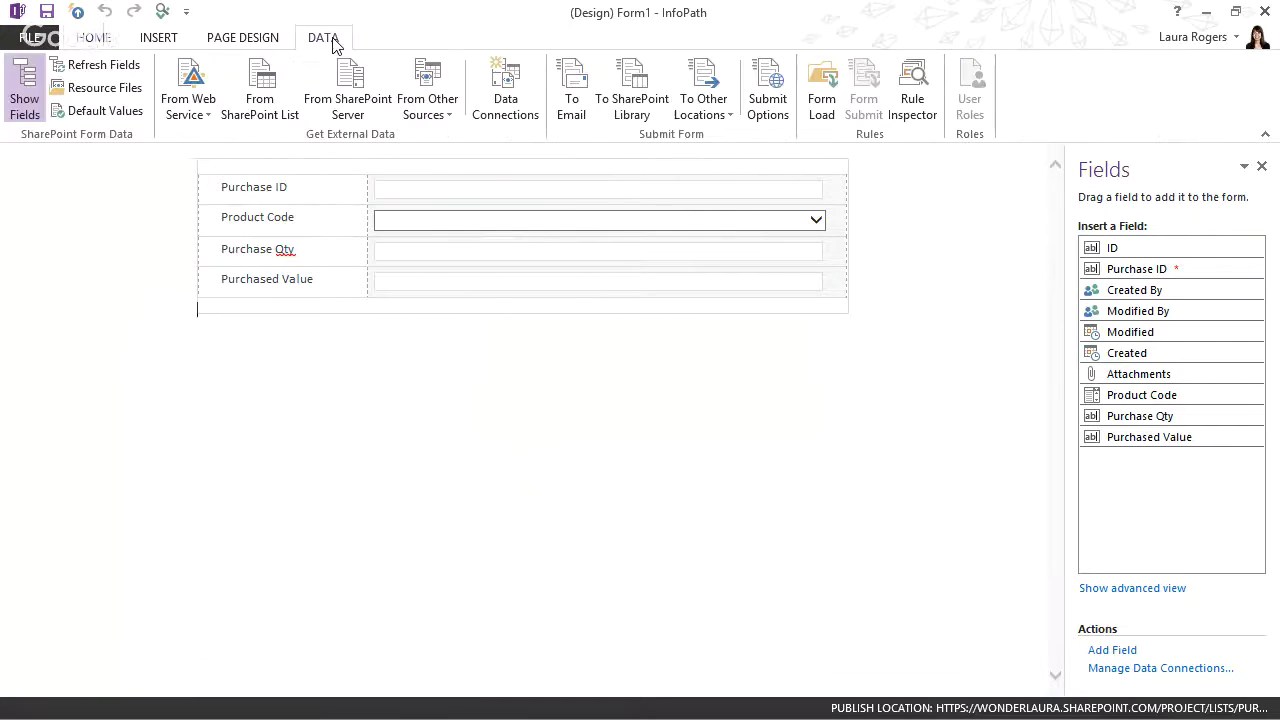
left_click(503, 106)
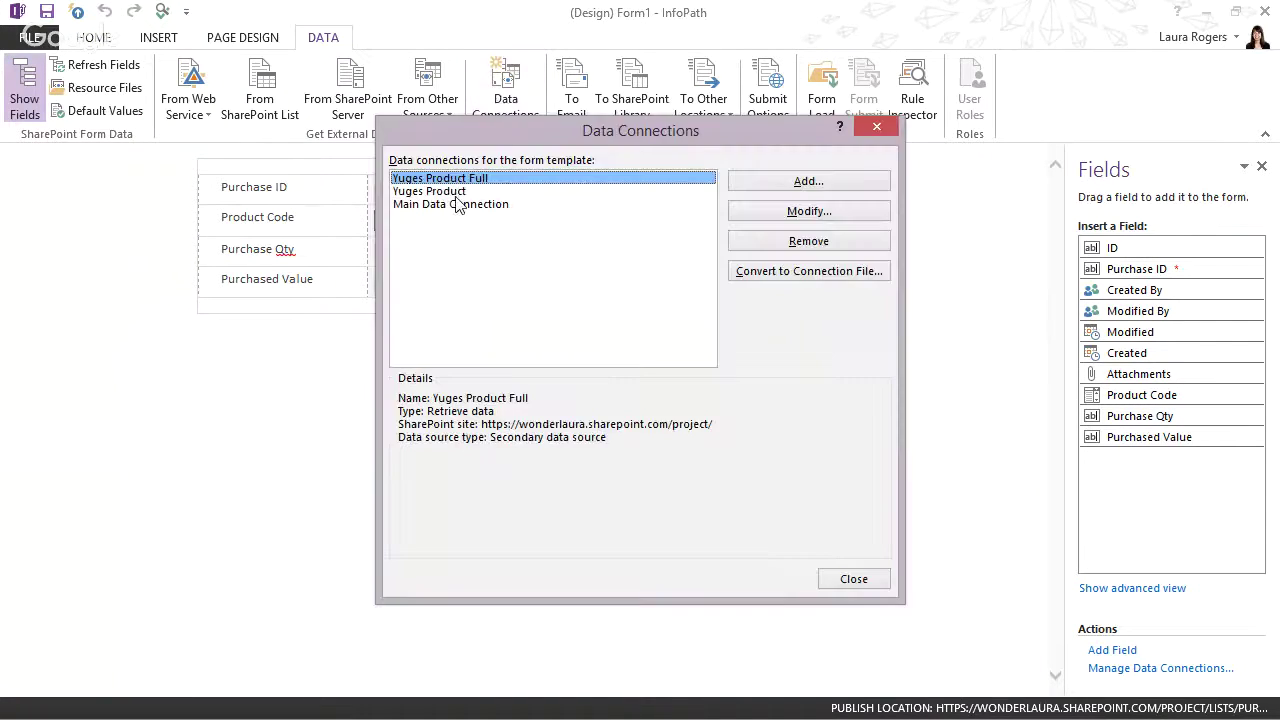
left_click(468, 194)
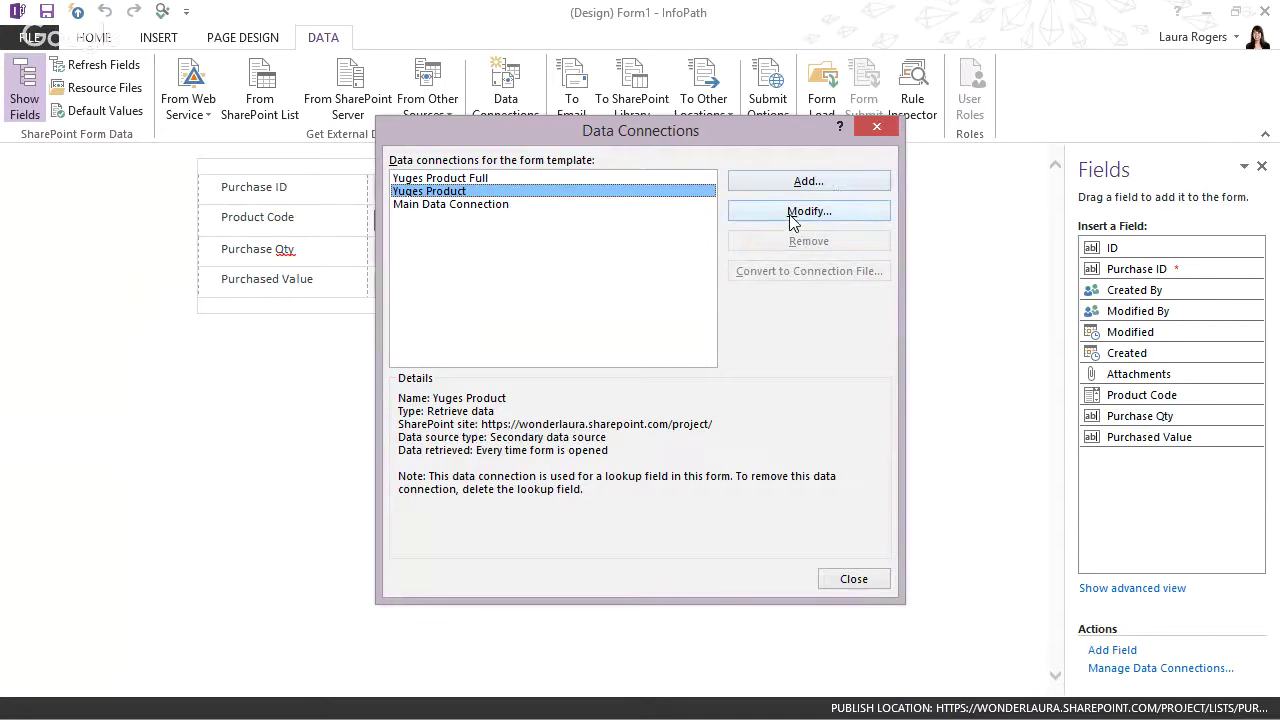
left_click(878, 130)
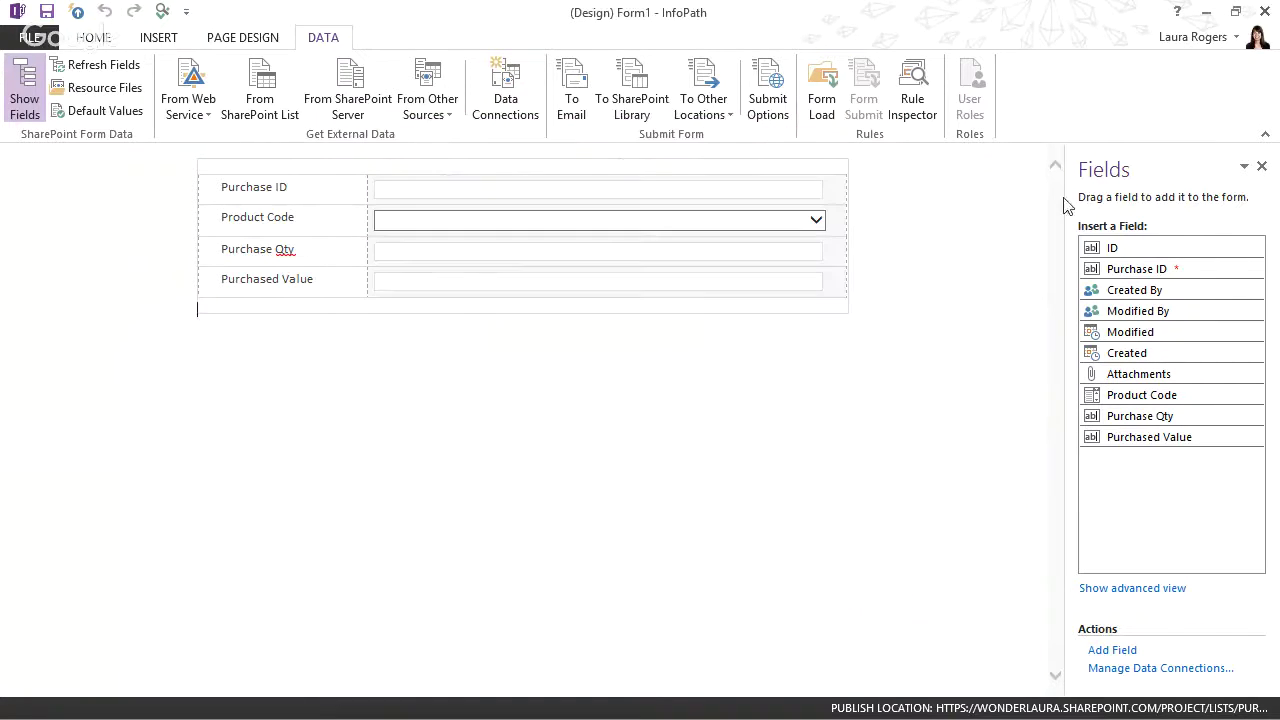
Compare the data fields of the Yuges Product and Yuges Product Full secondary data sources in the advanced field view.
left_click(1140, 590)
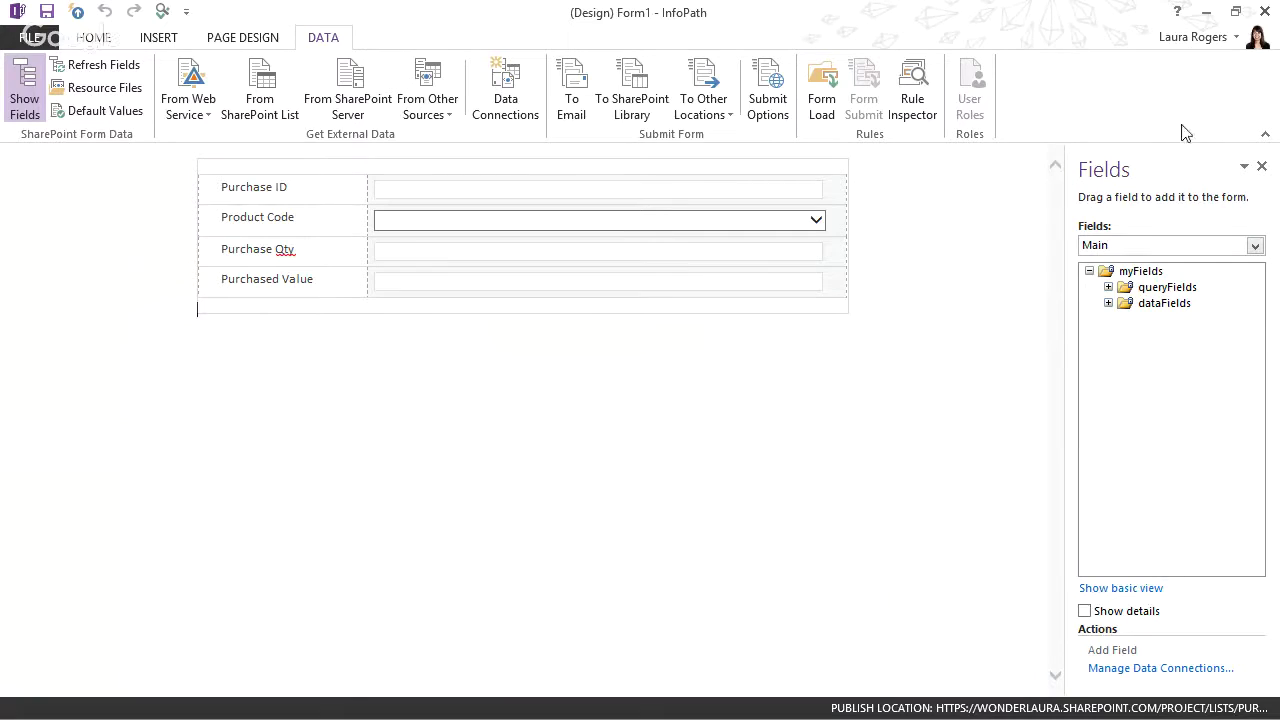
left_click(1125, 250)
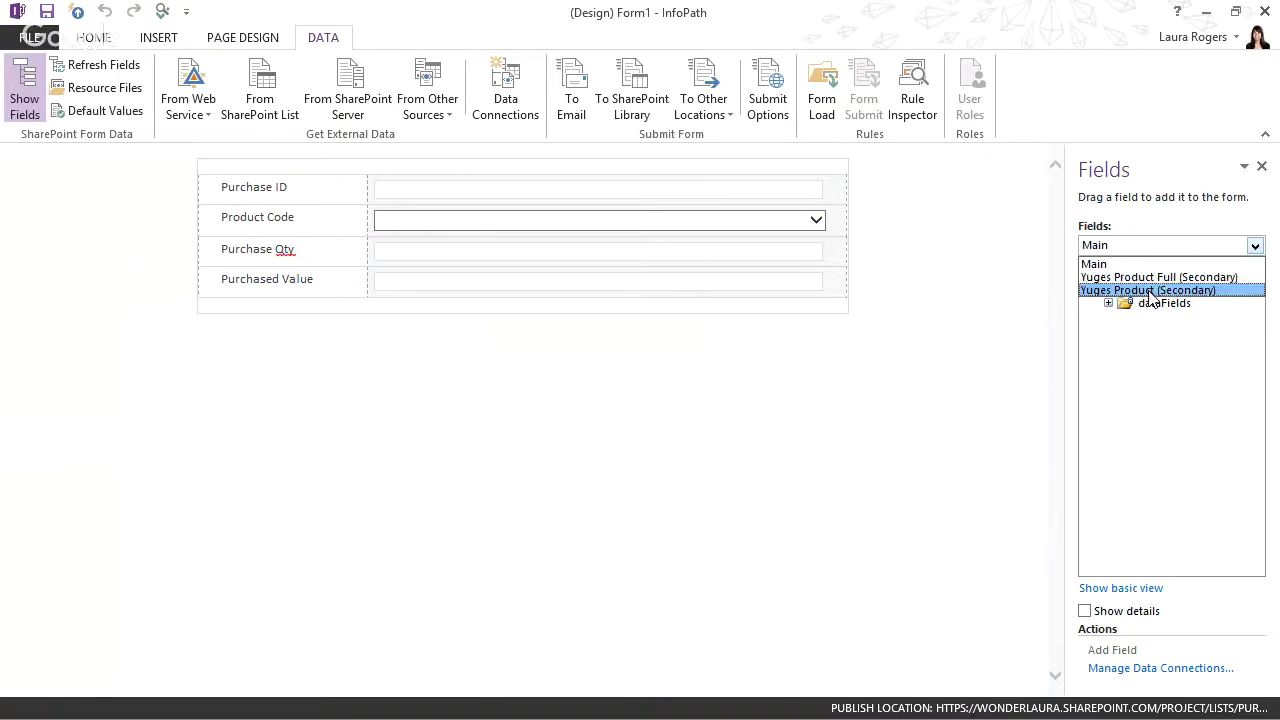
left_click(1150, 290)
left_click(1109, 303)
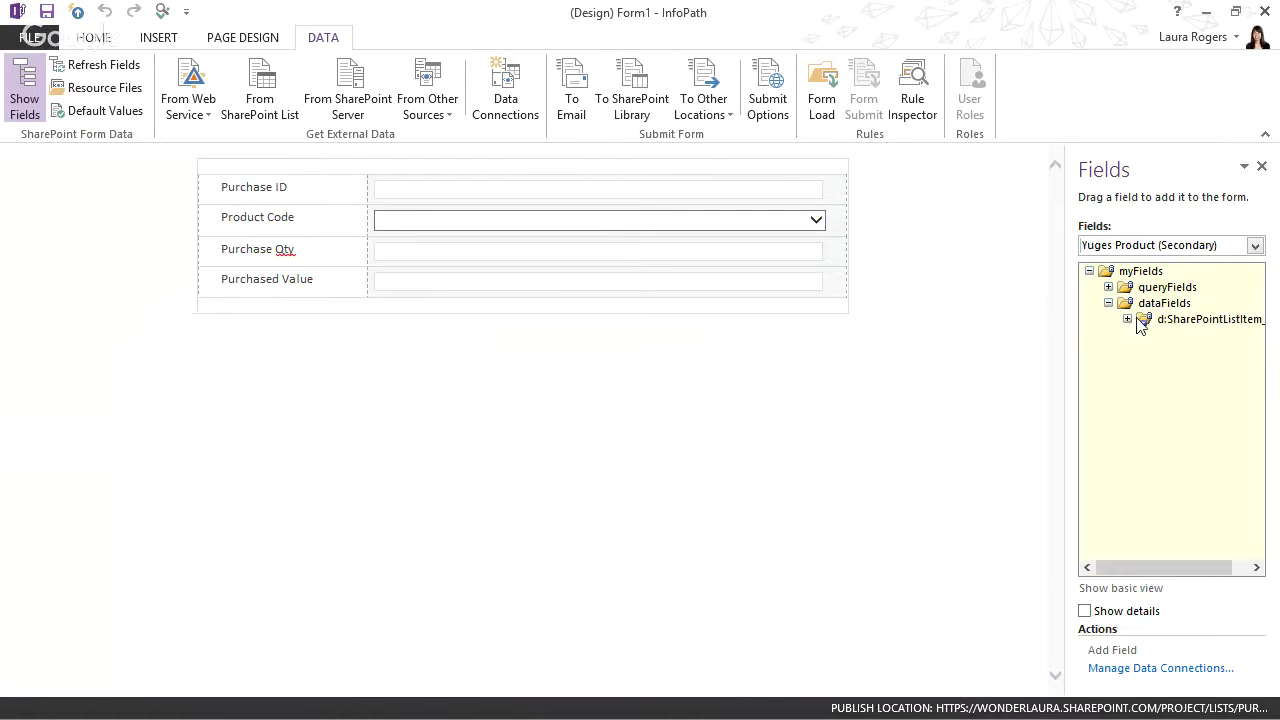
left_click(1127, 319)
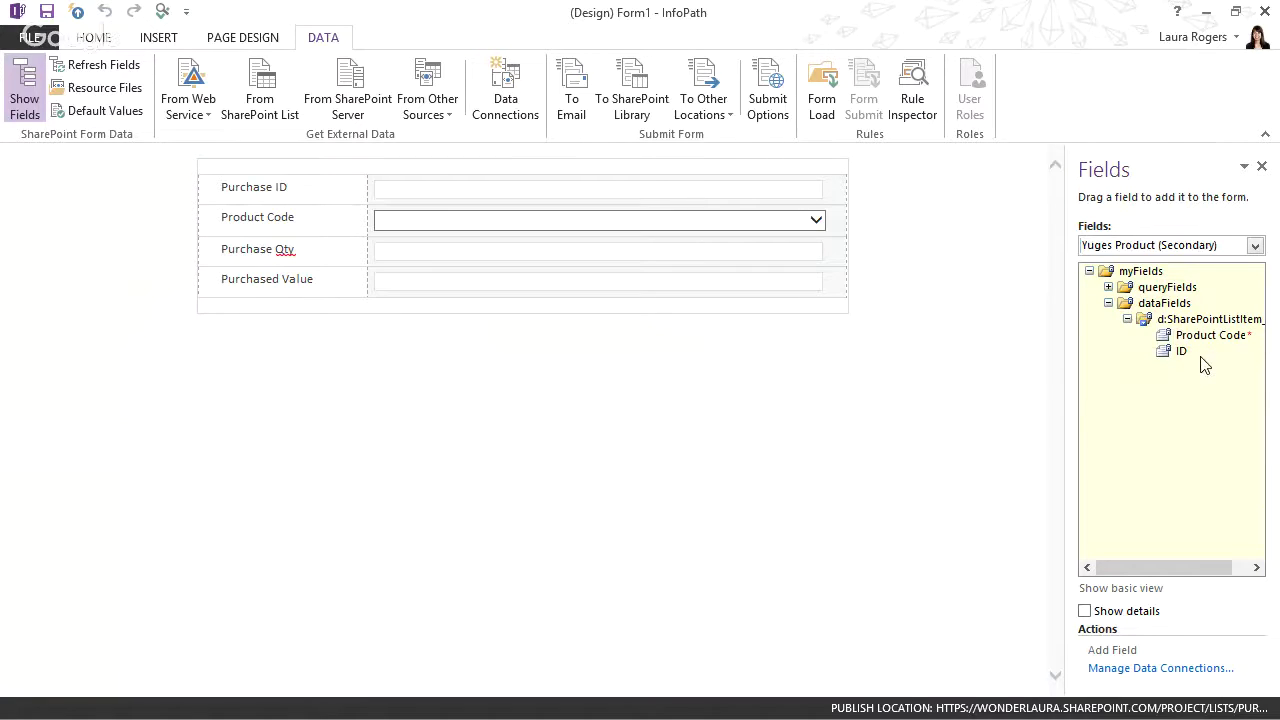
mouse_move(1183, 359)
left_click(1136, 245)
left_click(1143, 279)
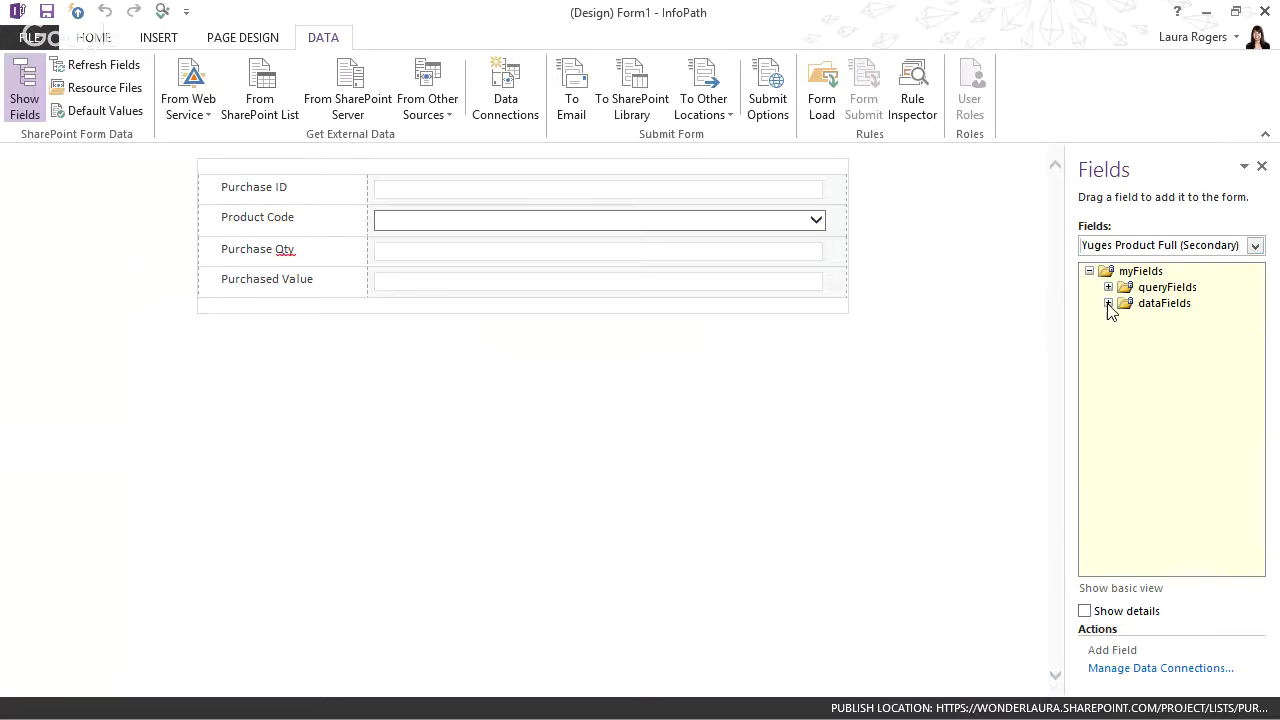
left_click(1108, 303)
left_click(1127, 319)
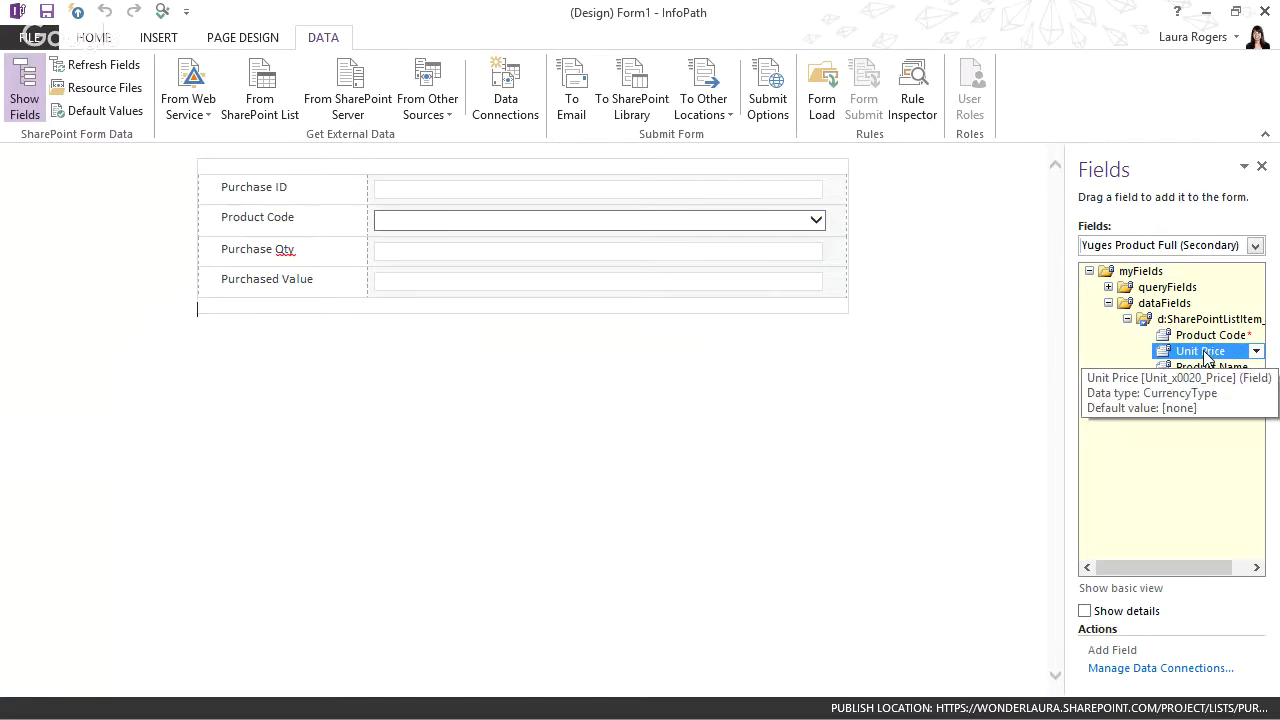
Check the data source, value and display name settings of the Product Code drop-down against the form's data connections.
left_click(465, 231)
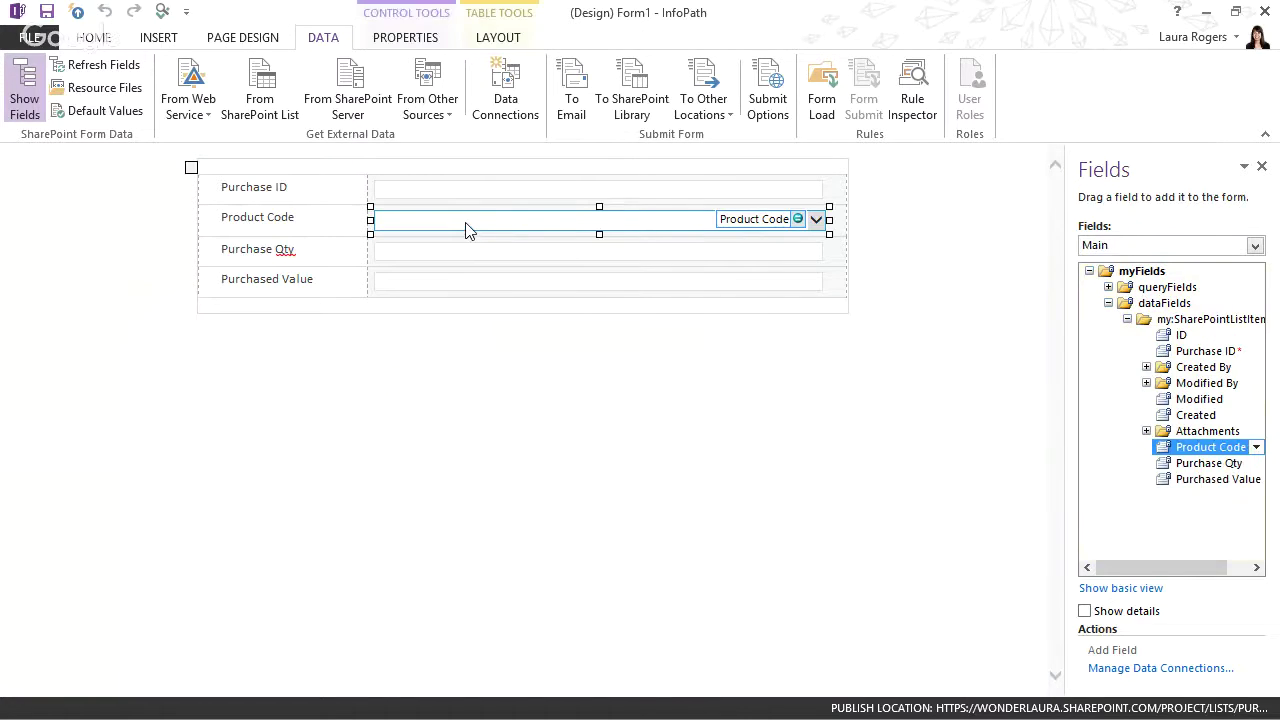
double_click(465, 231)
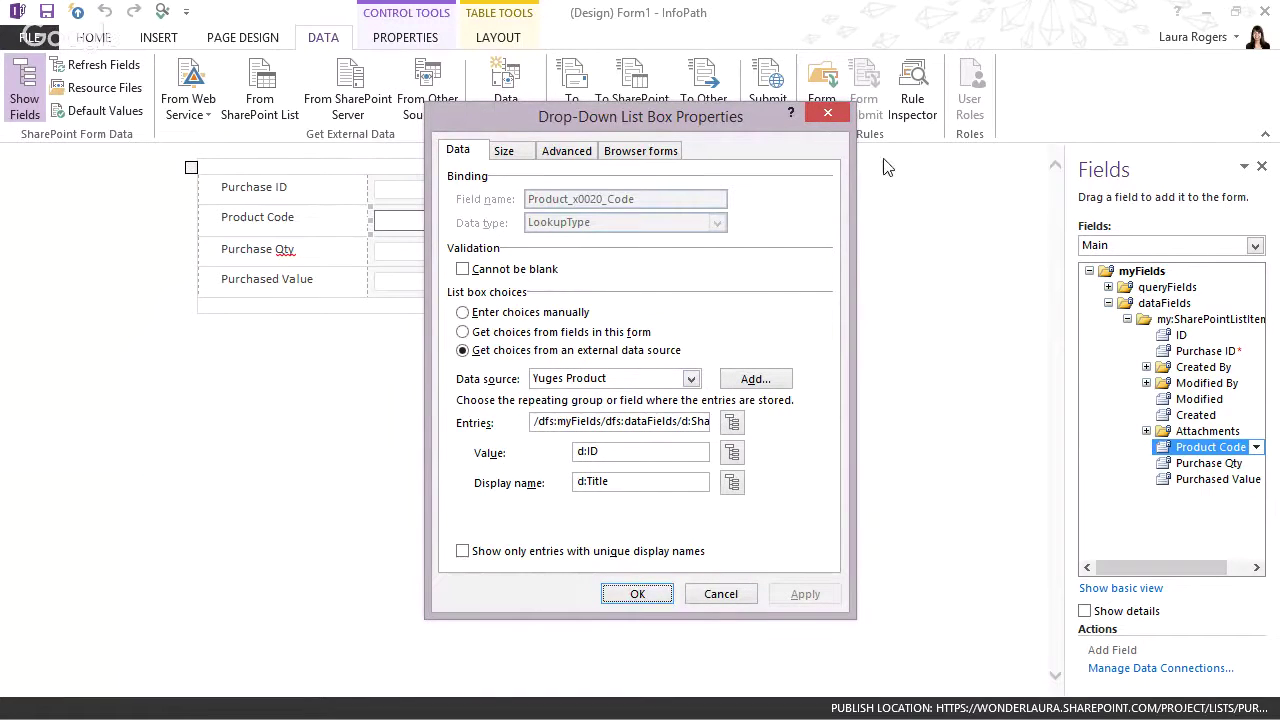
left_click(827, 114)
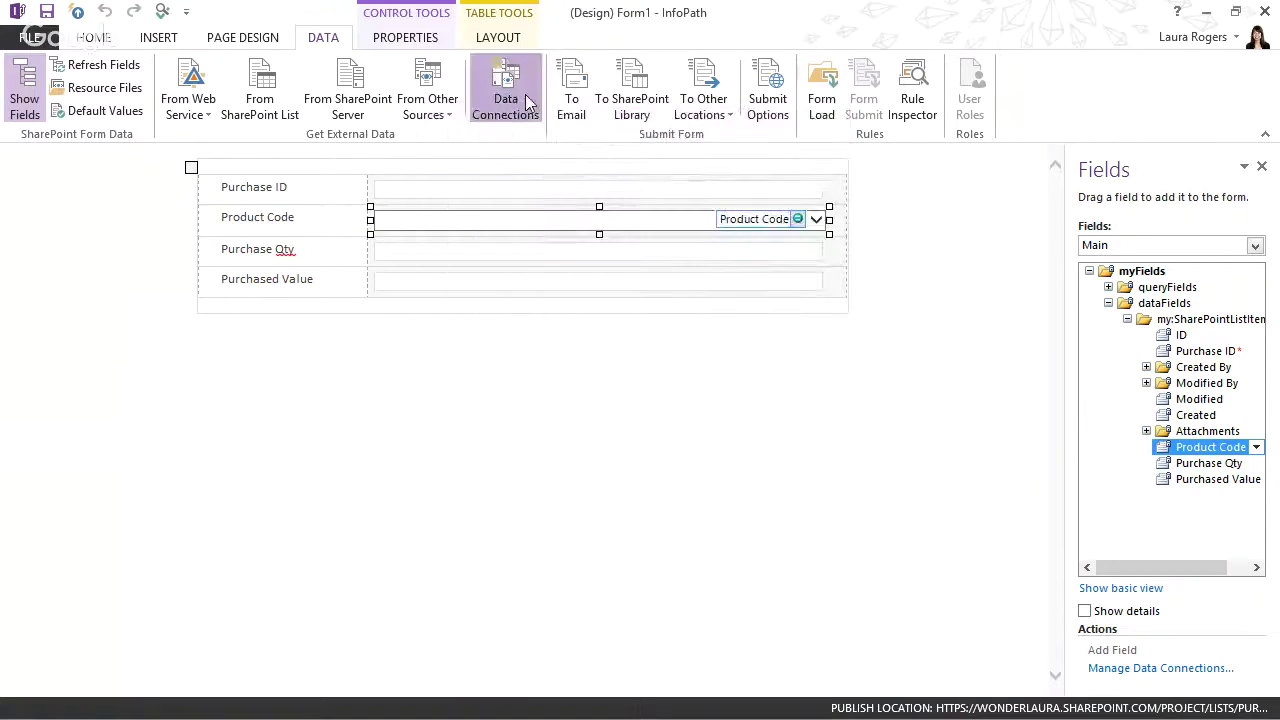
left_click(515, 95)
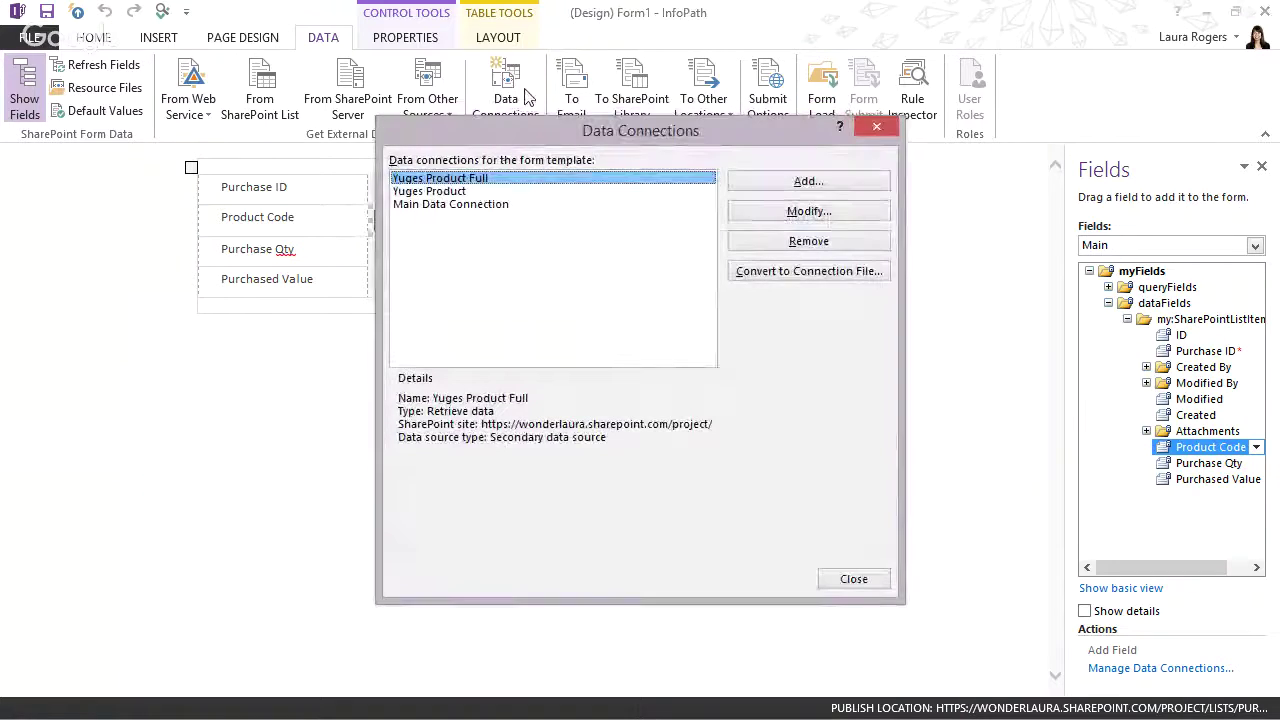
left_click(878, 129)
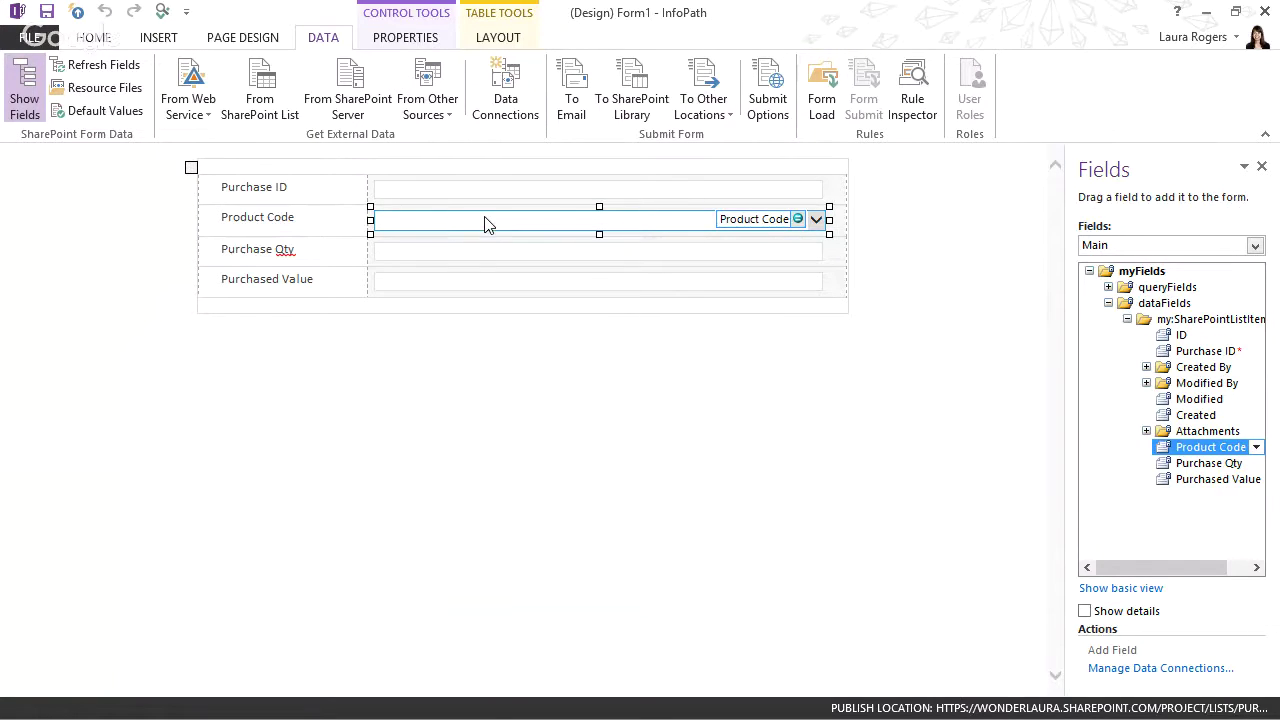
key("alt+space")
key("Escape")
double_click(487, 224)
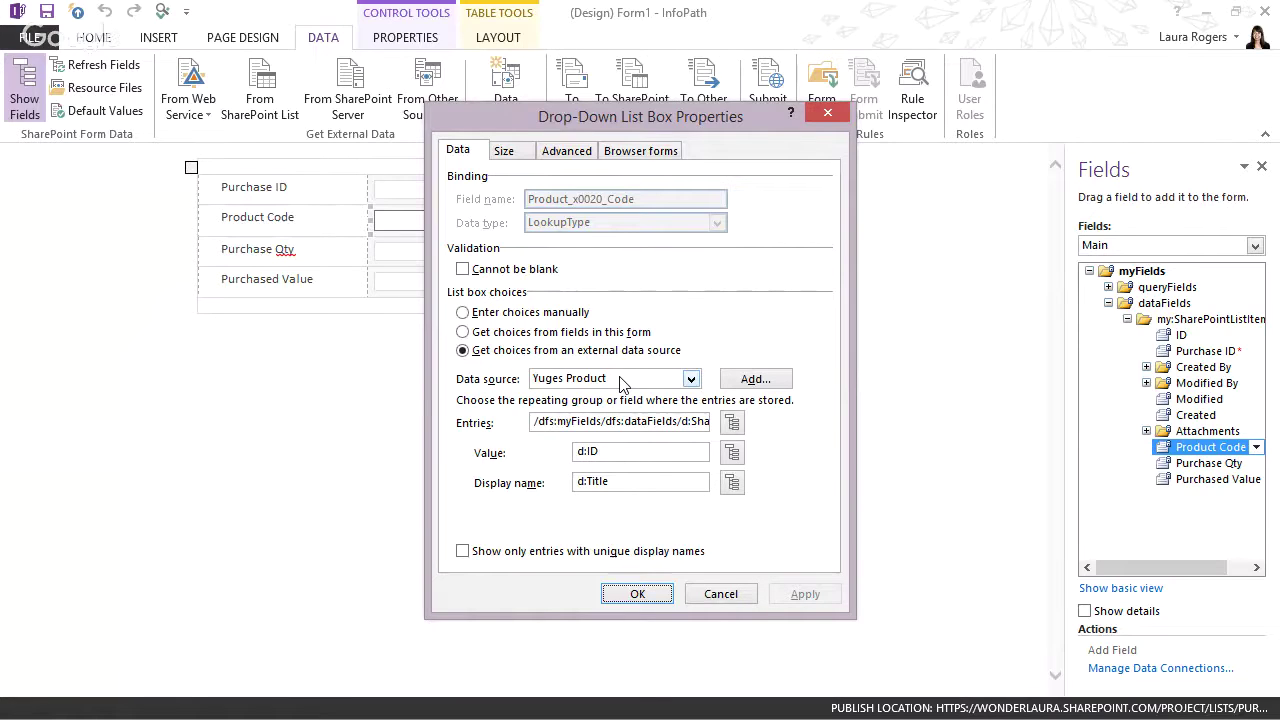
left_click(709, 595)
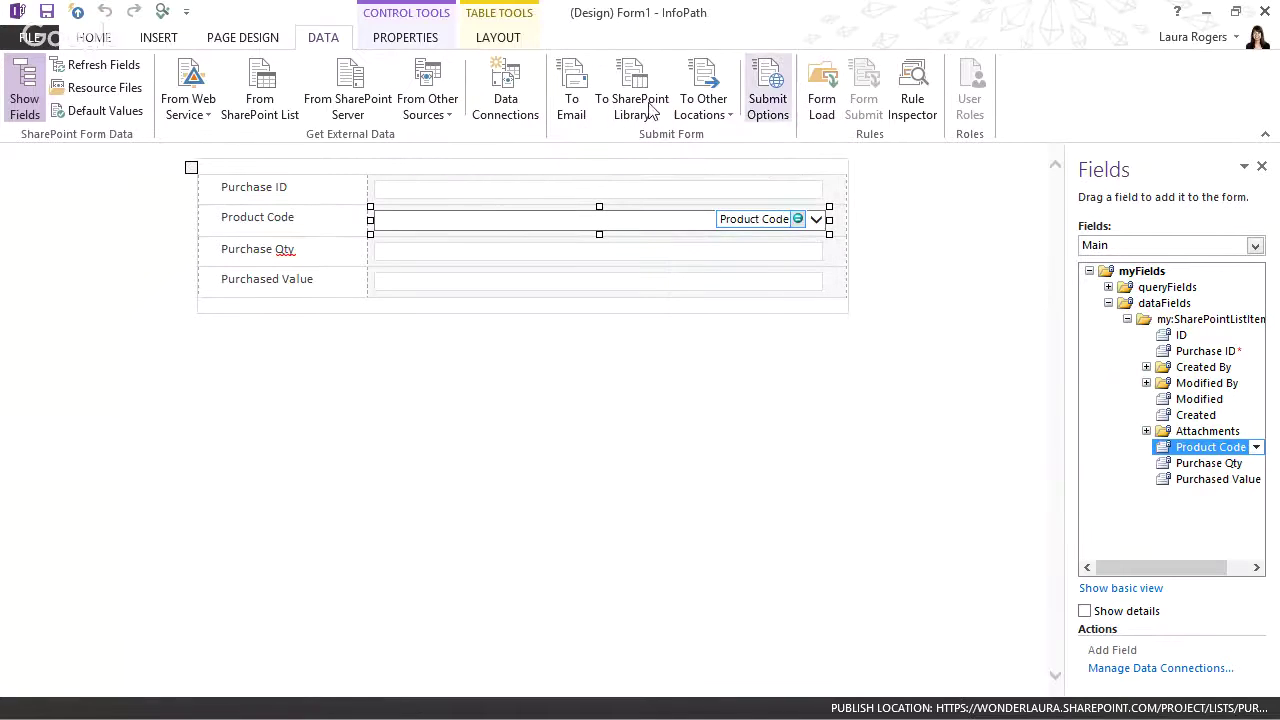
Display the rules of the Product Code drop-down.
left_click(80, 40)
left_click(1000, 92)
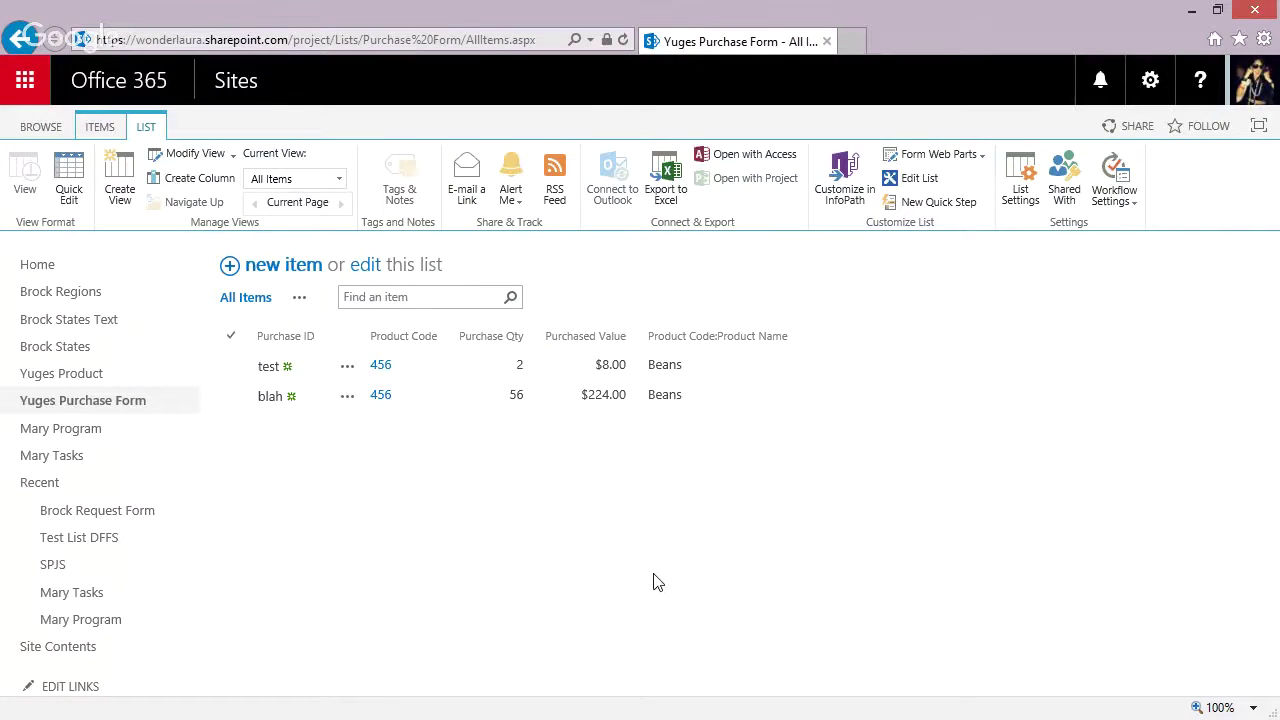
Switch to the browser, start a new Brock Request Form item, and pick the South region to test the query fields.
left_click(102, 513)
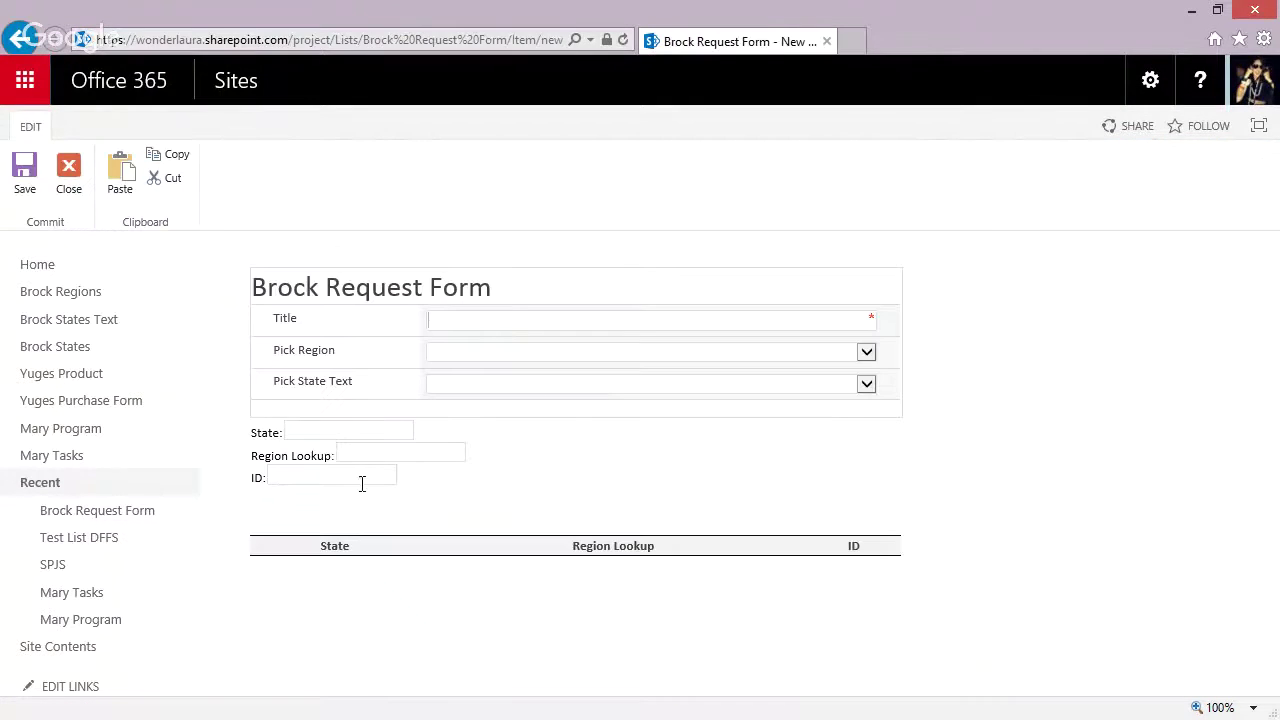
left_click(331, 430)
left_click(356, 455)
left_click(330, 475)
left_click(509, 358)
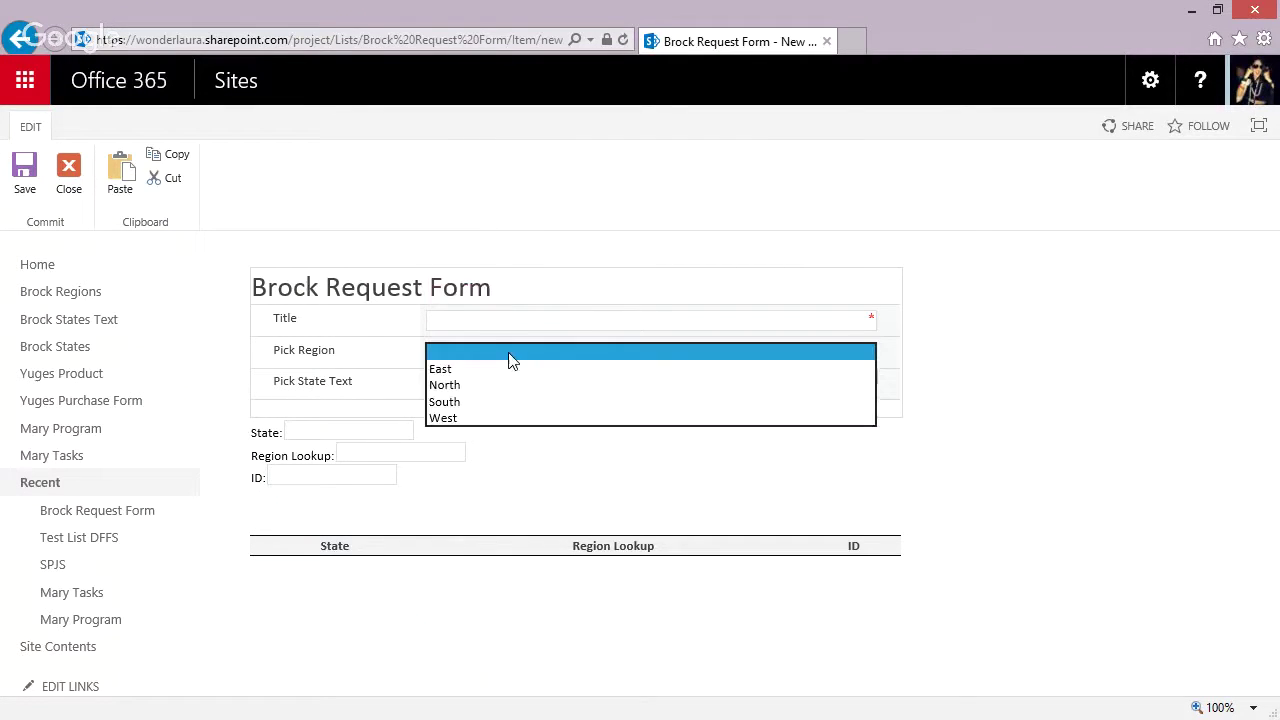
left_click(497, 401)
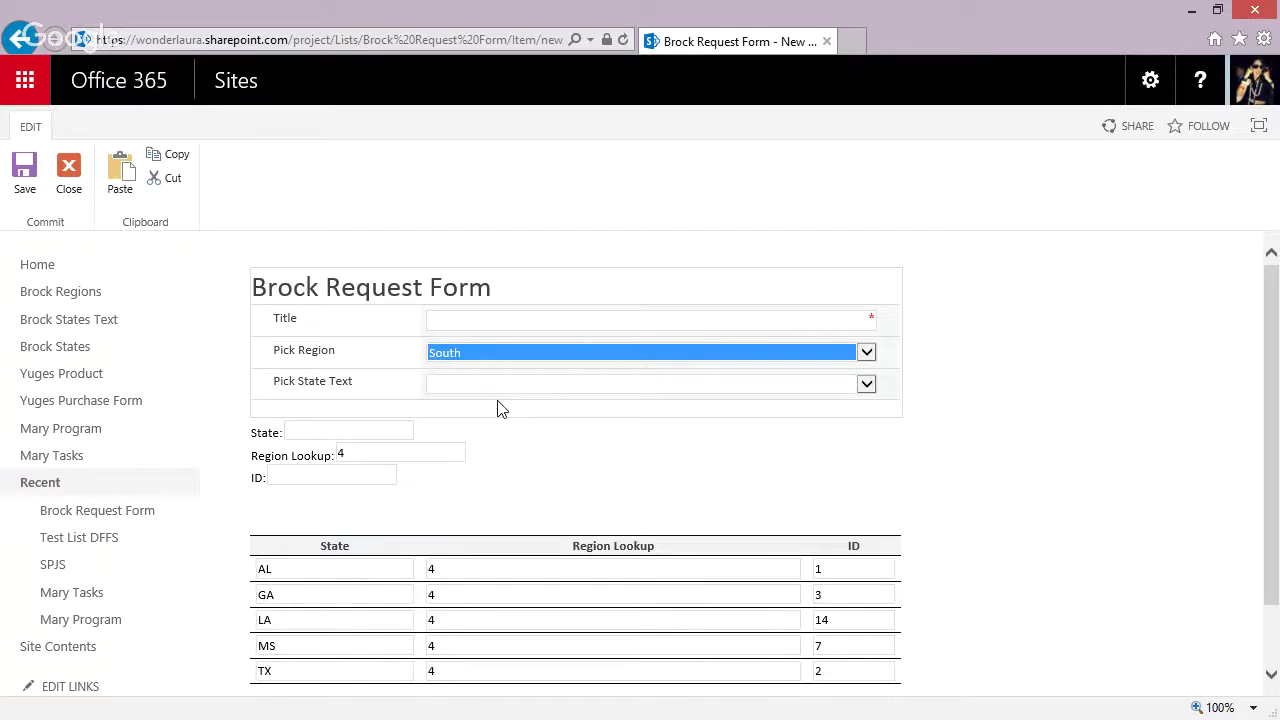
Examine the Region Lookup query field against the Region Lookup column of the states table.
left_click(361, 455)
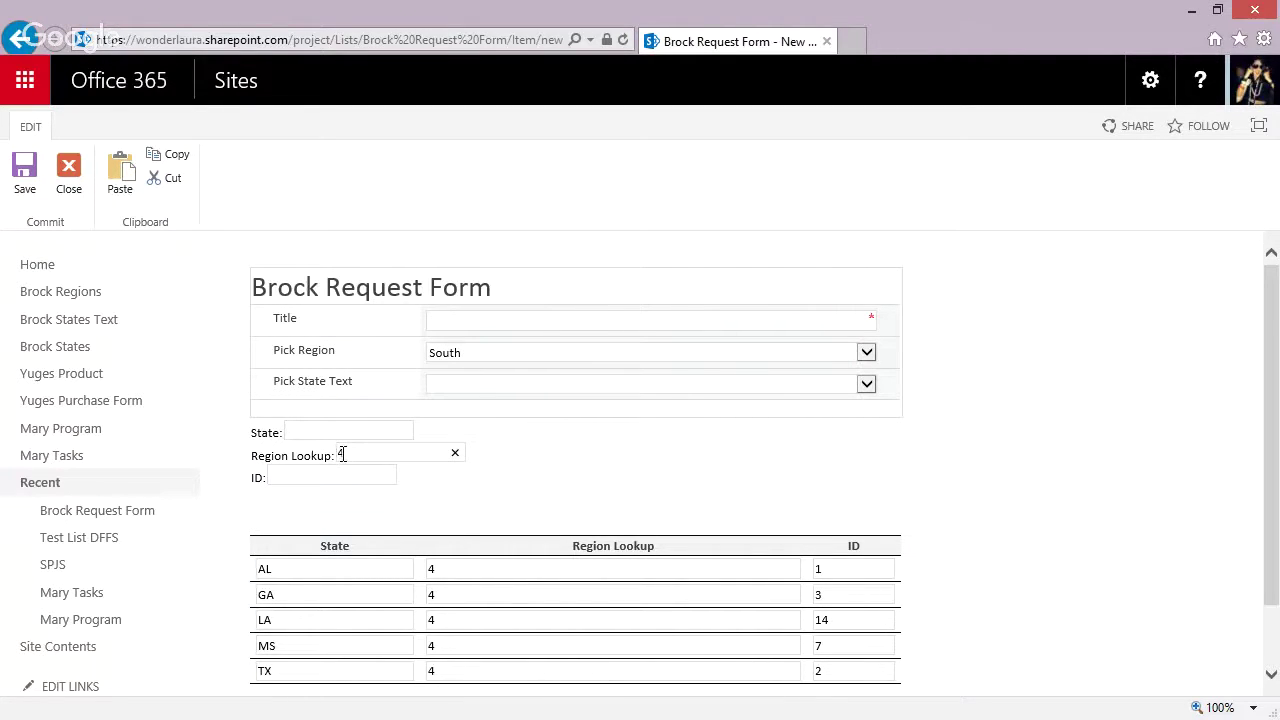
double_click(341, 454)
left_click(345, 454)
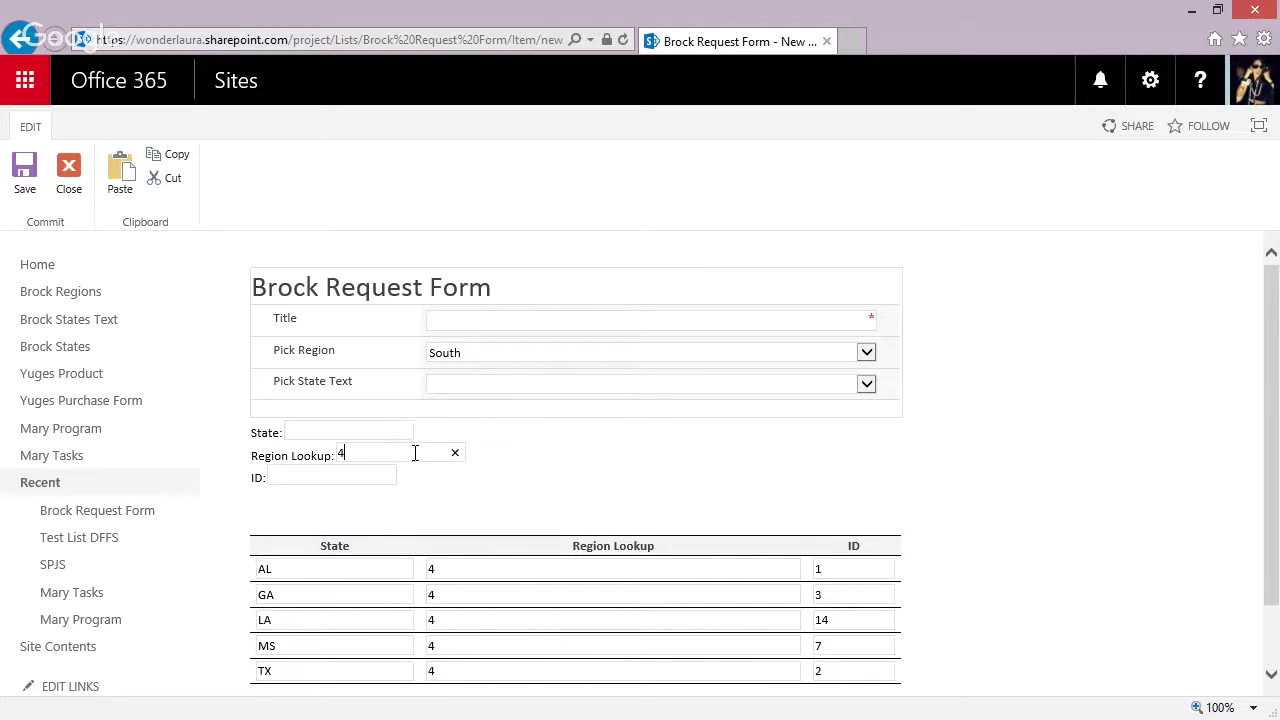
left_click(345, 454)
Switch back to InfoPath and inspect the Product Code rule's set-value action, including its target query field and source value.
left_click(1190, 10)
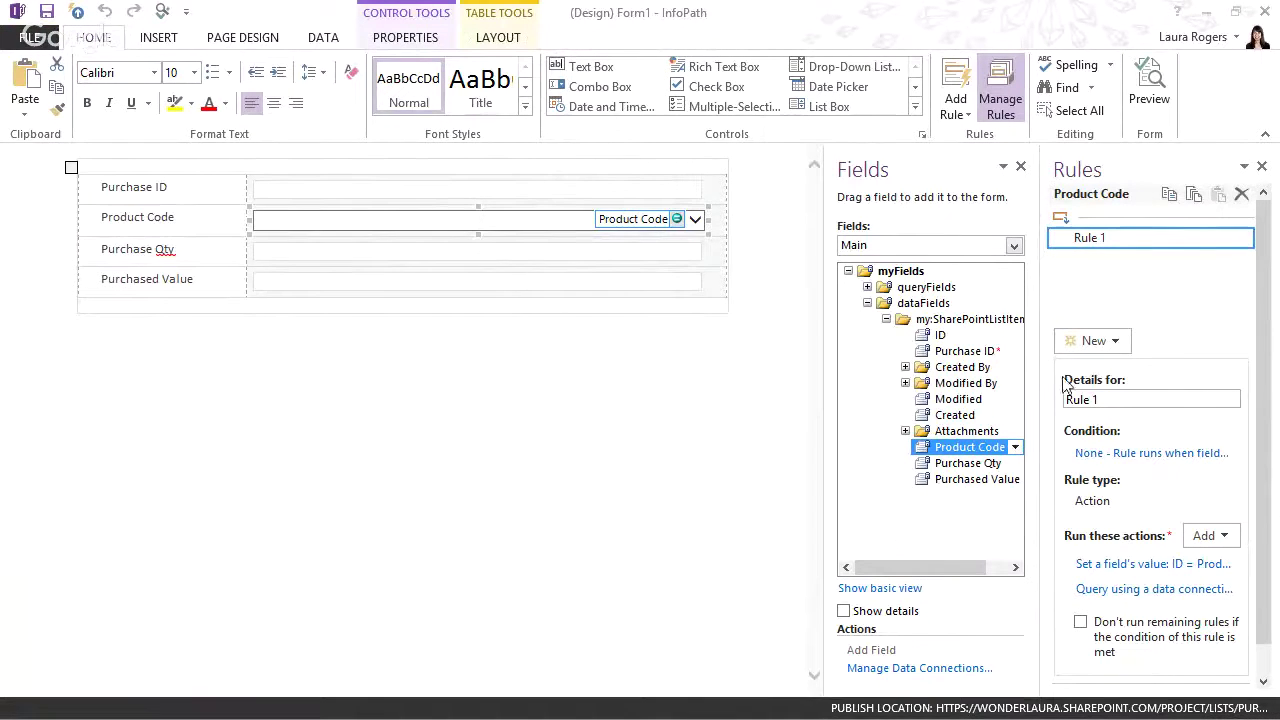
left_click(1036, 358)
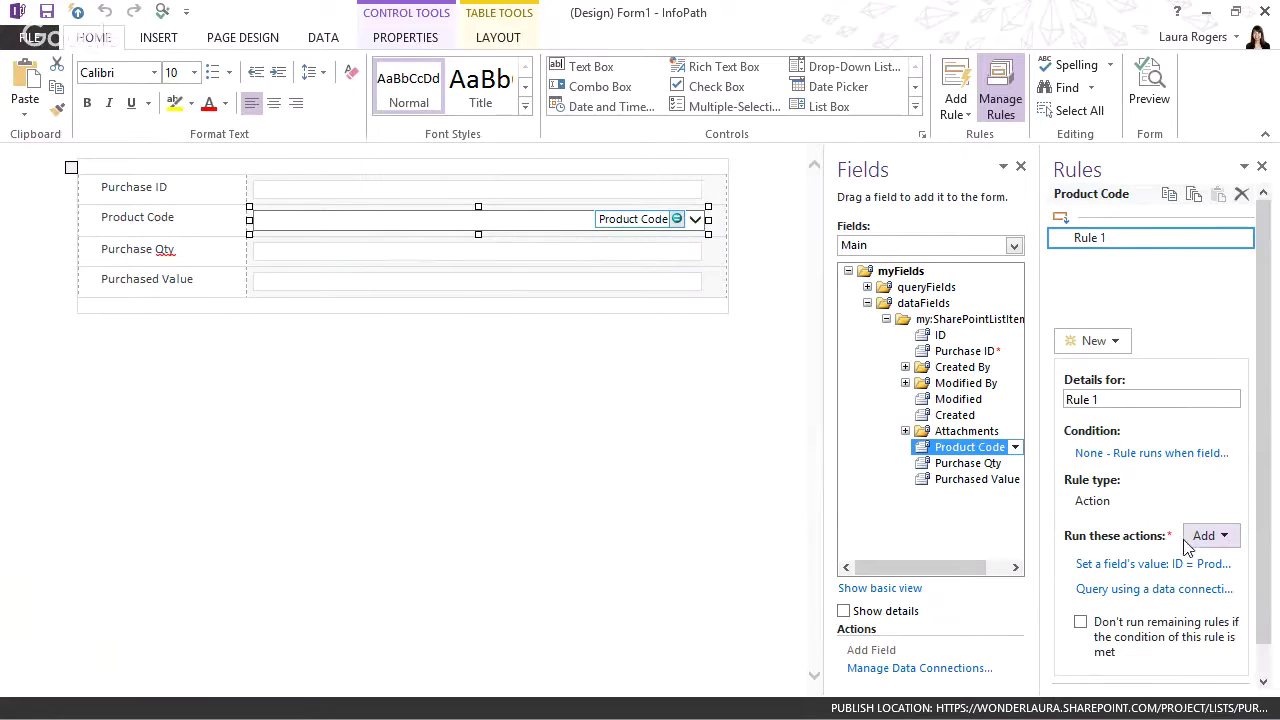
left_click(1150, 564)
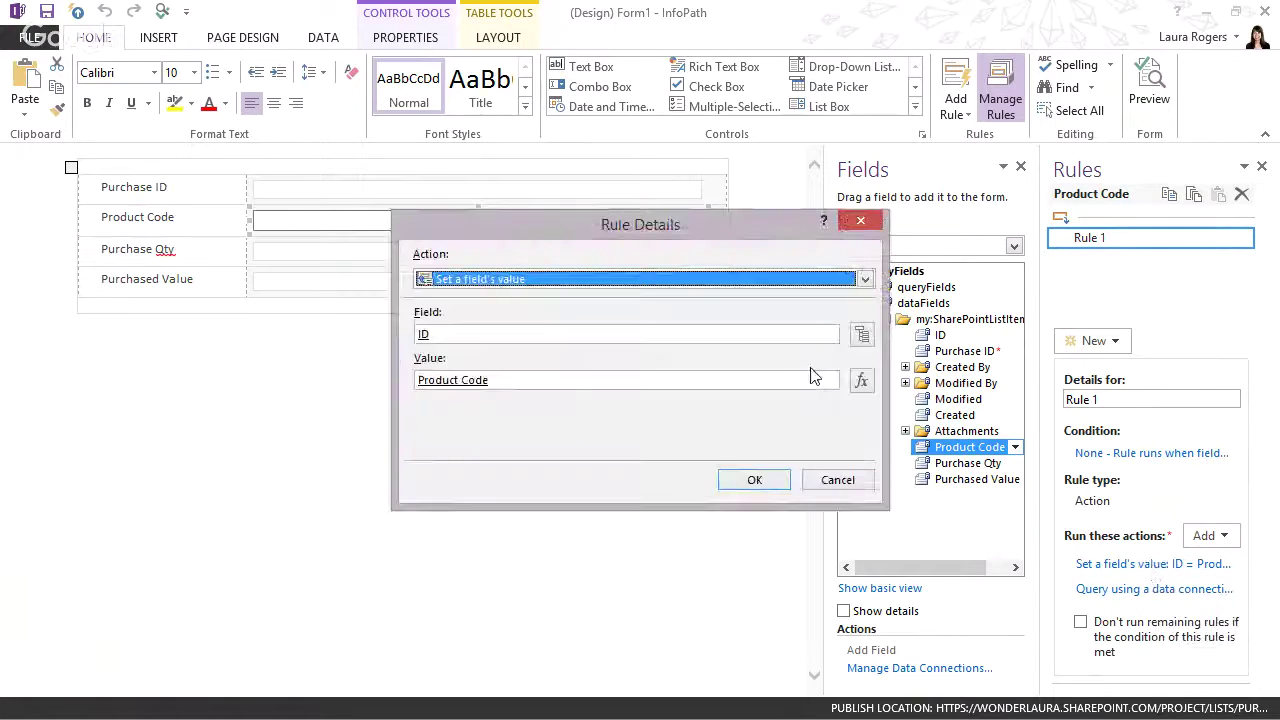
left_click(861, 334)
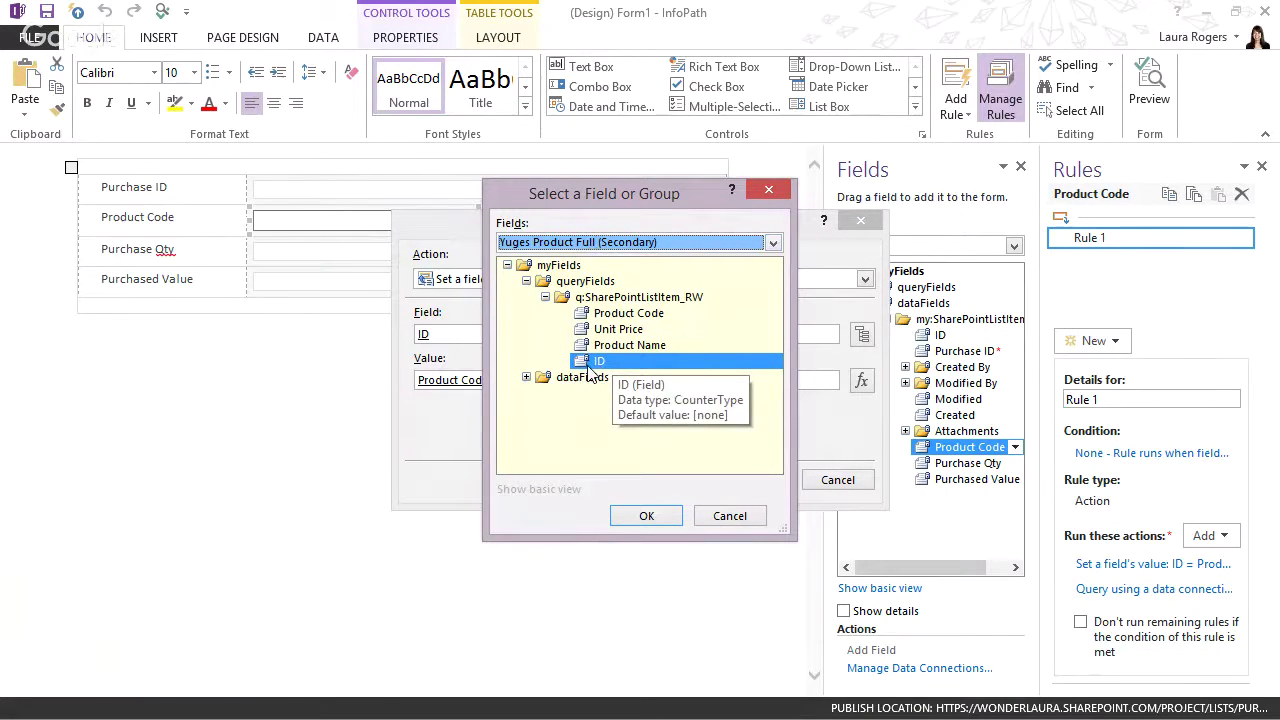
left_click(718, 530)
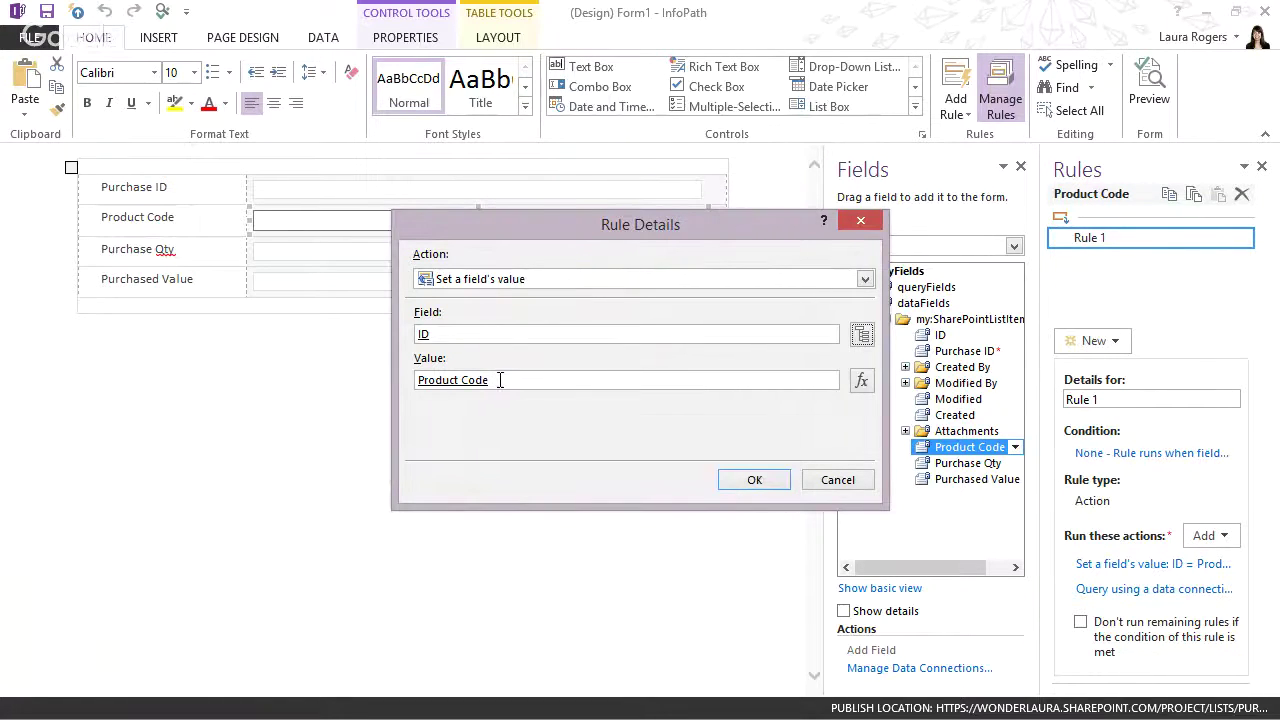
left_click(845, 486)
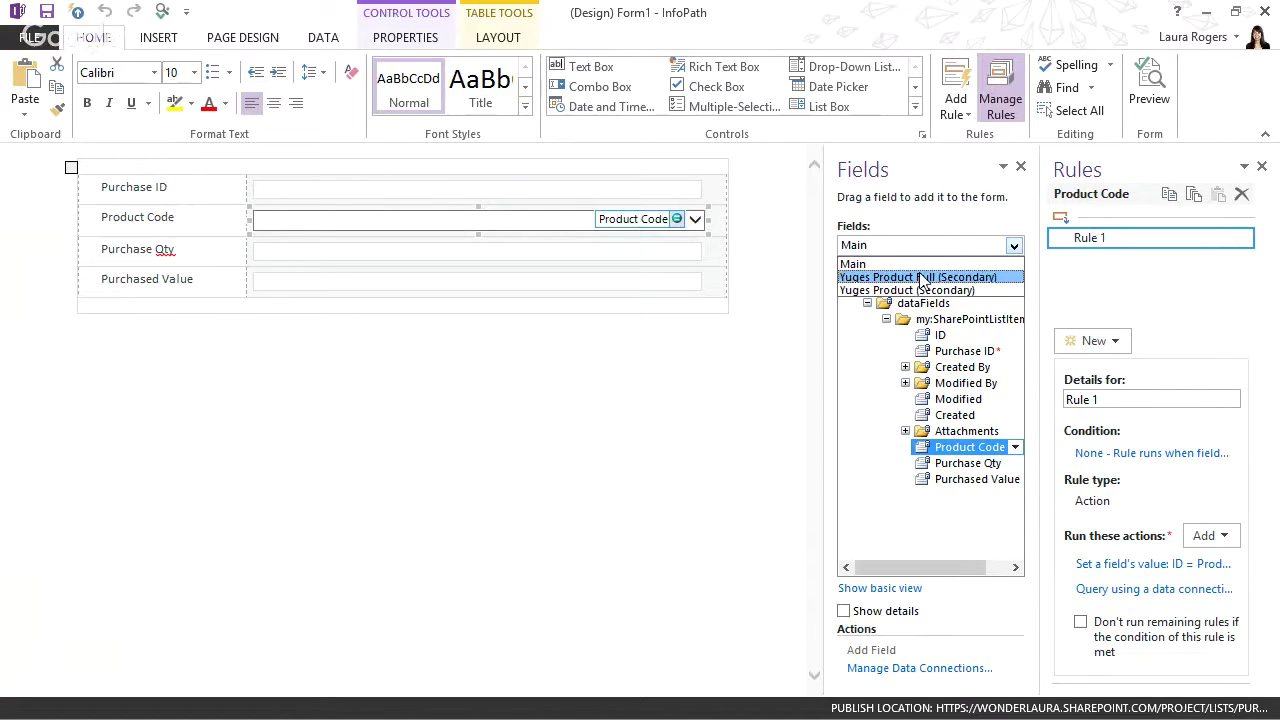
Insert the Yuges Product Full list item data group as a repeating table below the form's purchase fields.
left_click(920, 277)
left_click(867, 303)
left_click(887, 319)
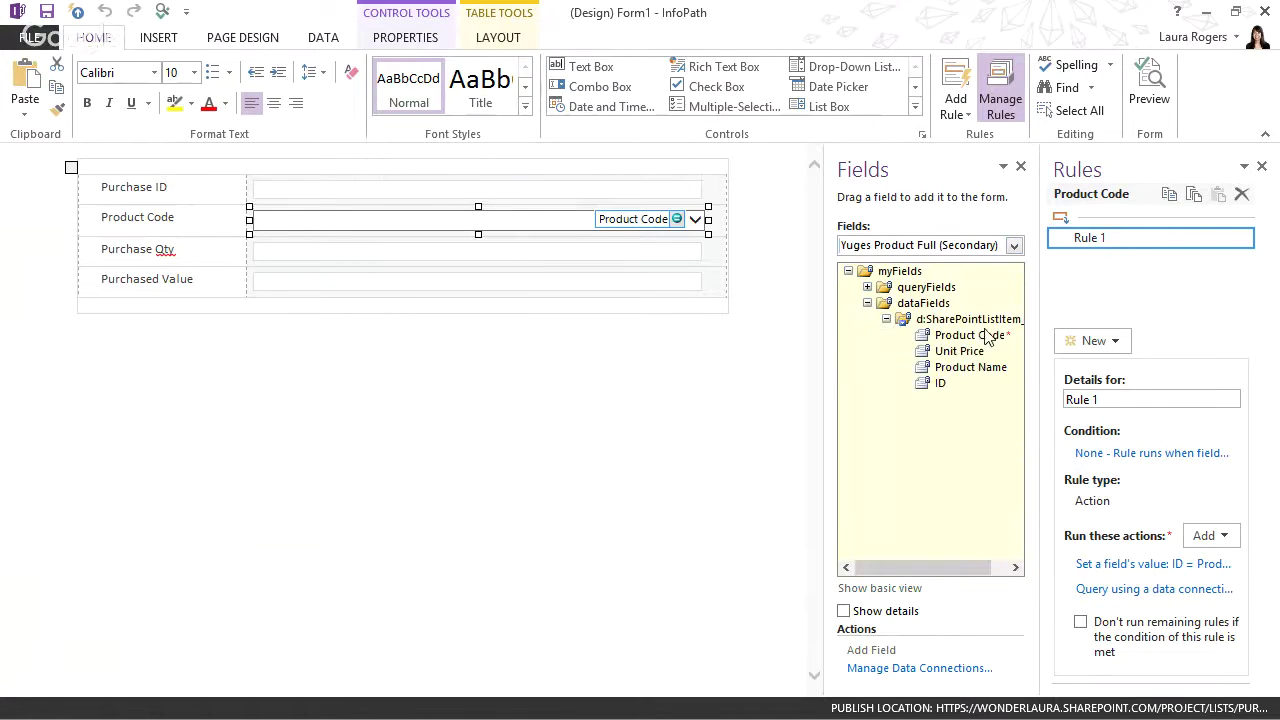
left_click(990, 319)
left_click(354, 397)
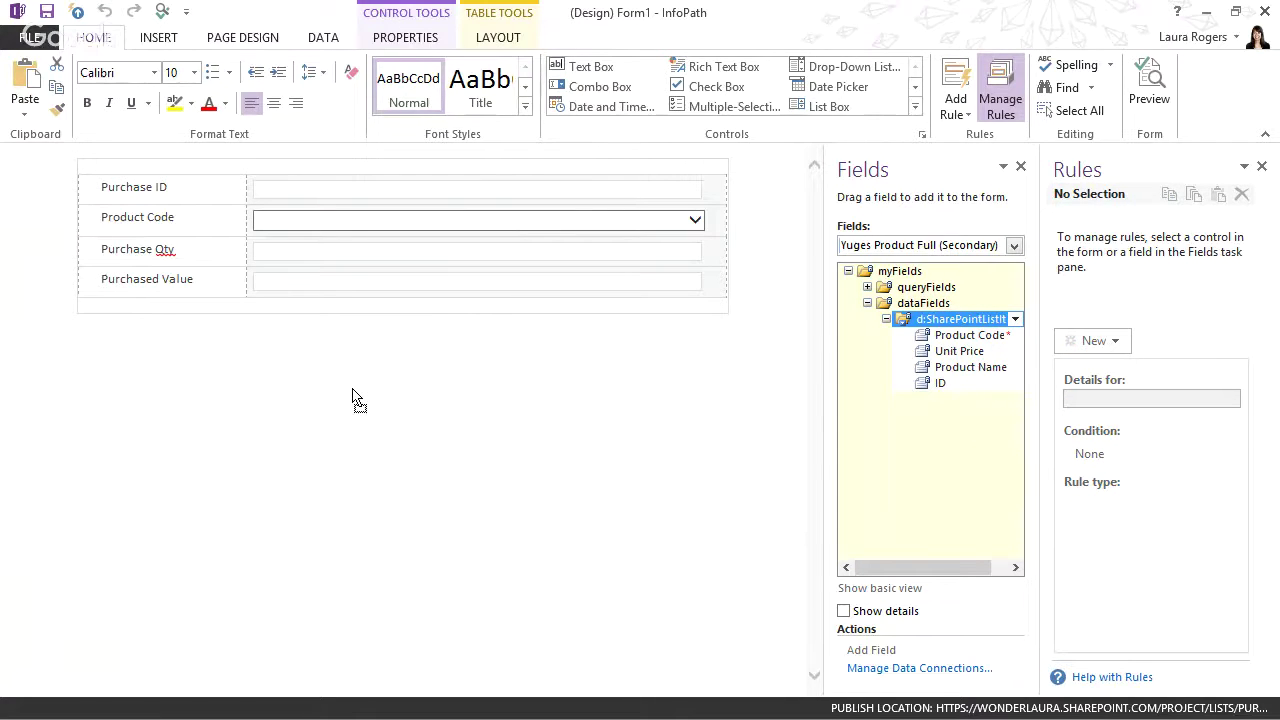
left_click_drag(354, 397, 353, 392)
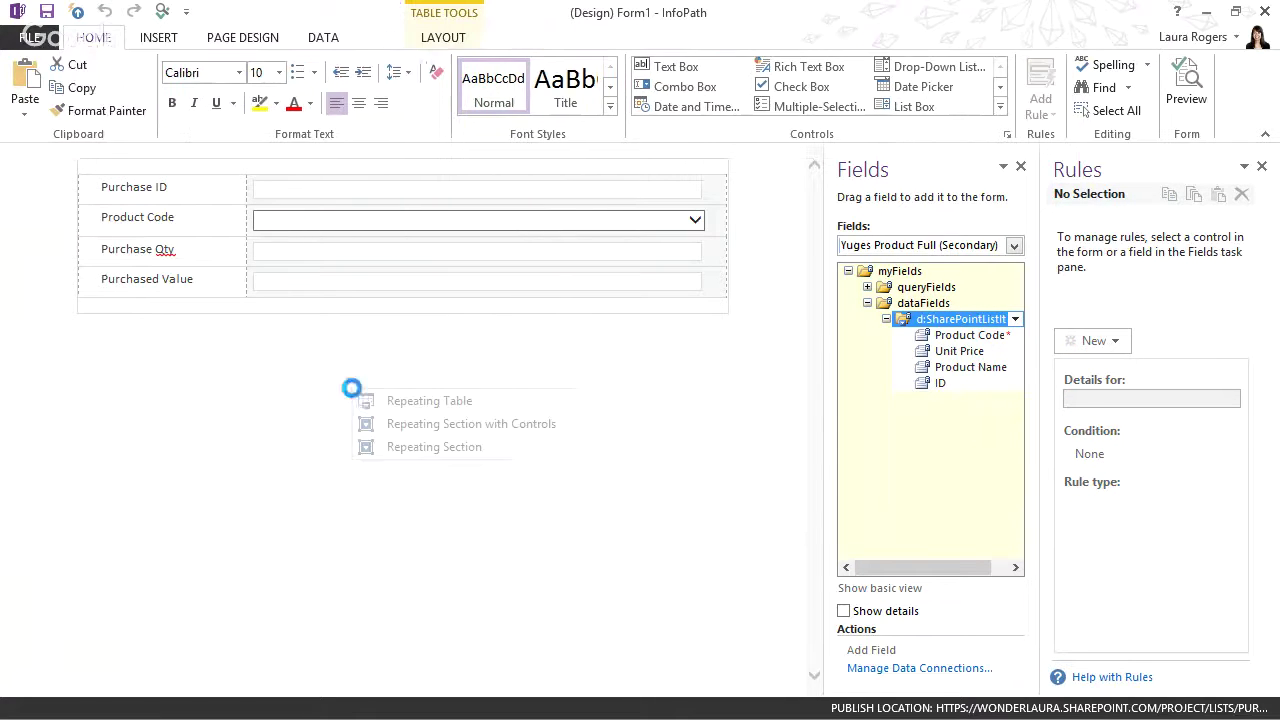
left_click(462, 403)
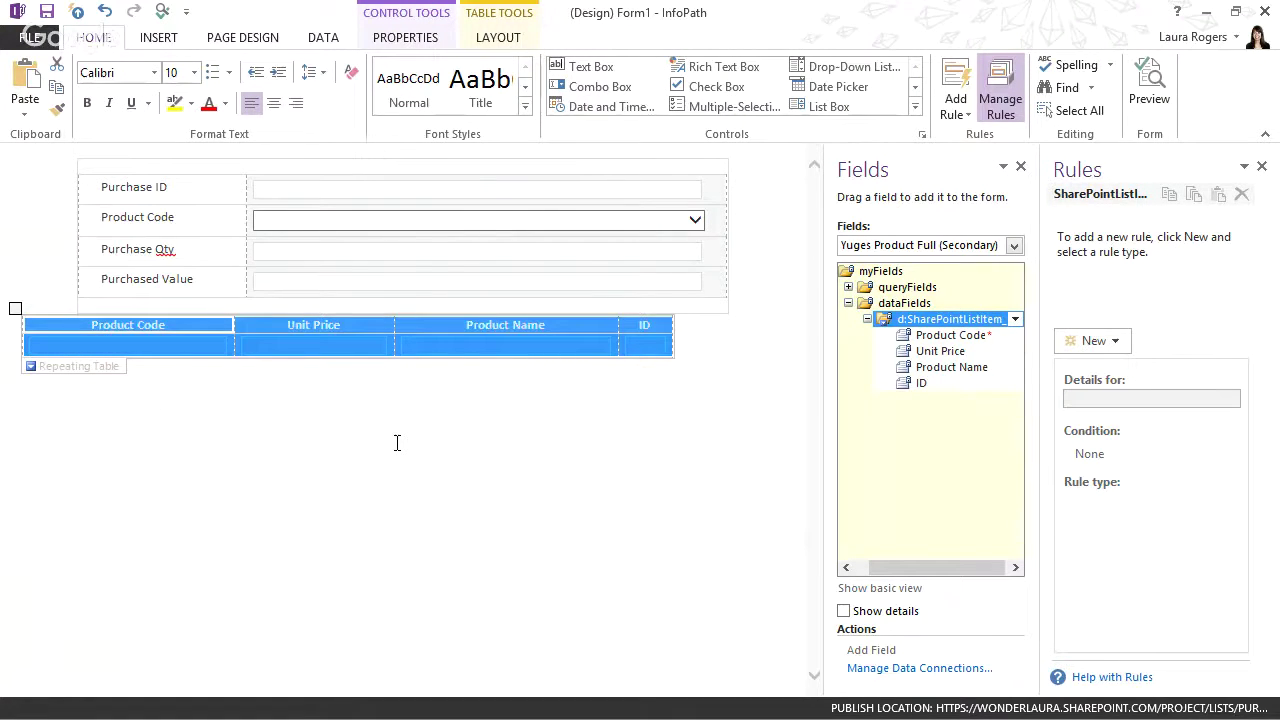
Clear the Purchased Value field's default value and begin a new formula for it with the Purchase Qty field.
left_click(470, 254)
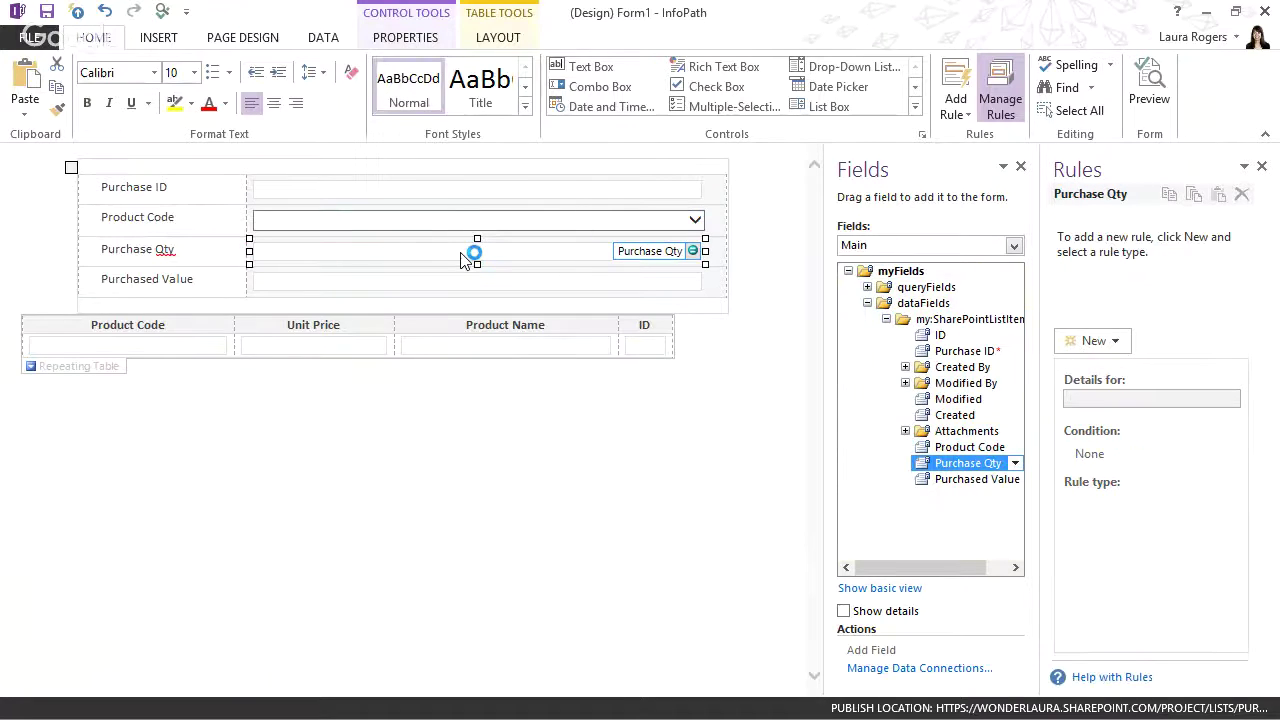
left_click(345, 283)
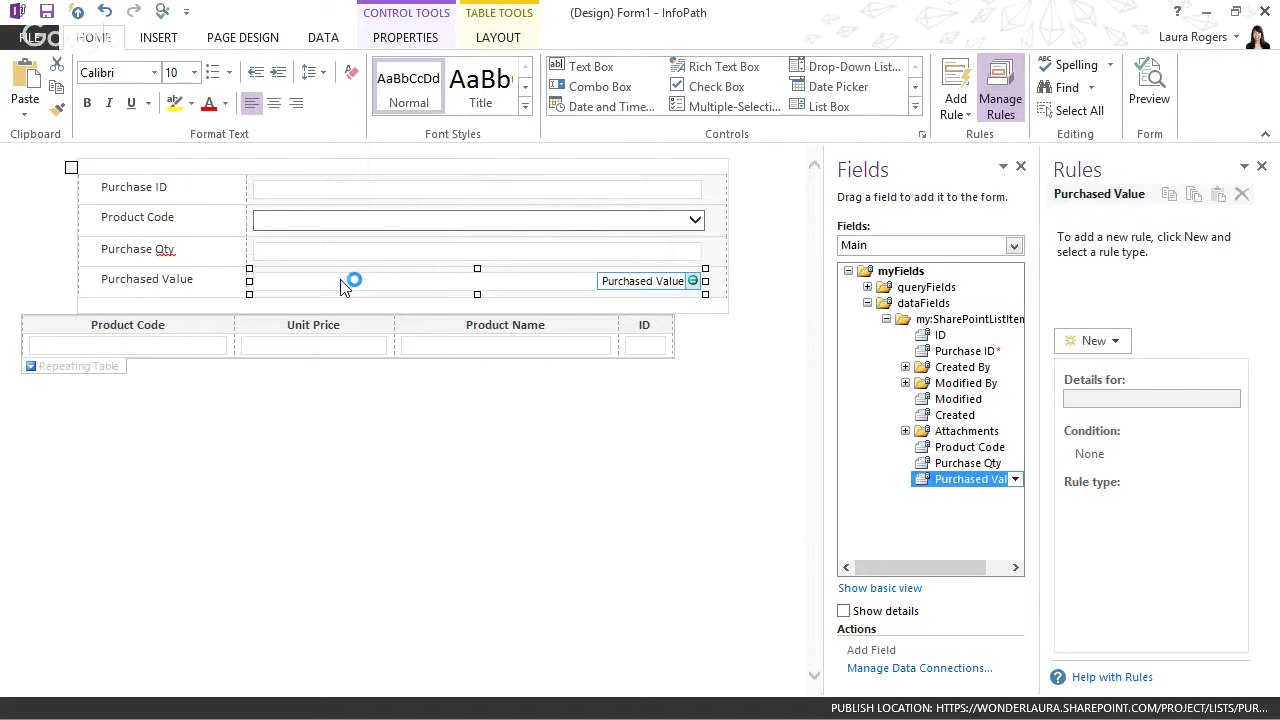
double_click(967, 480)
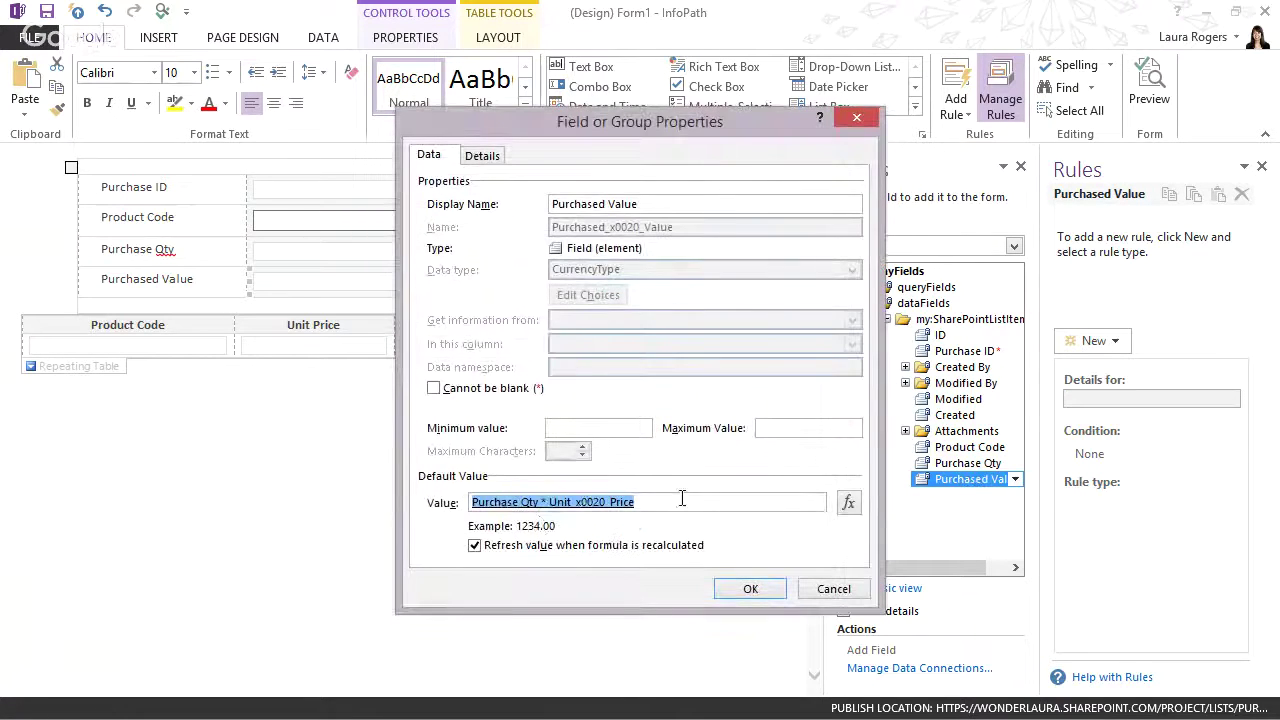
left_click(847, 502)
key("Delete")
left_click(849, 502)
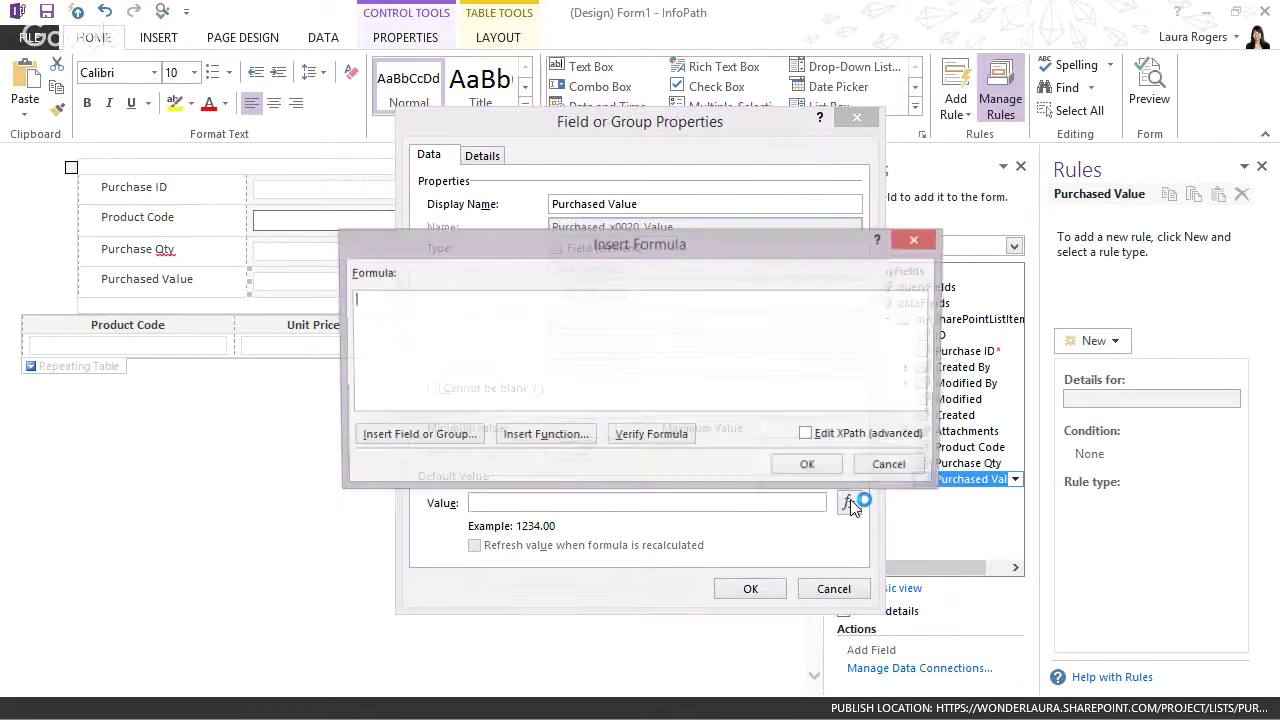
left_click(413, 438)
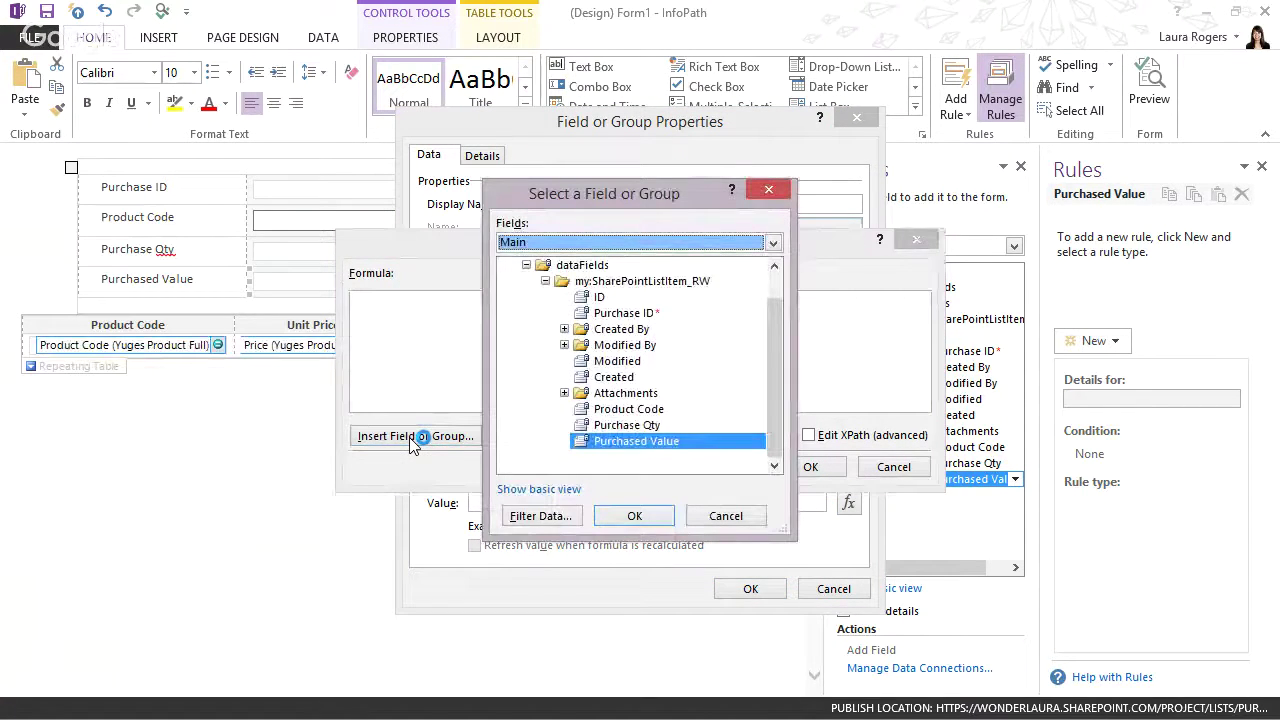
left_click(660, 440)
left_click(655, 425)
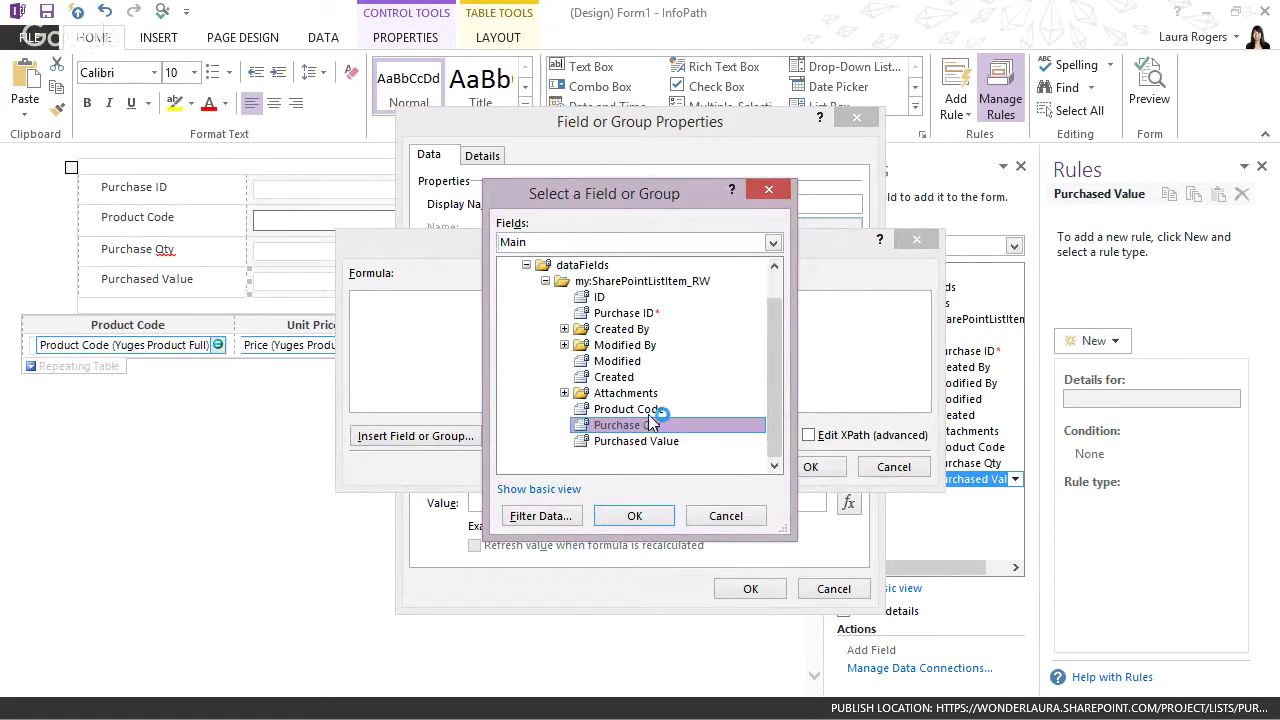
left_click(634, 515)
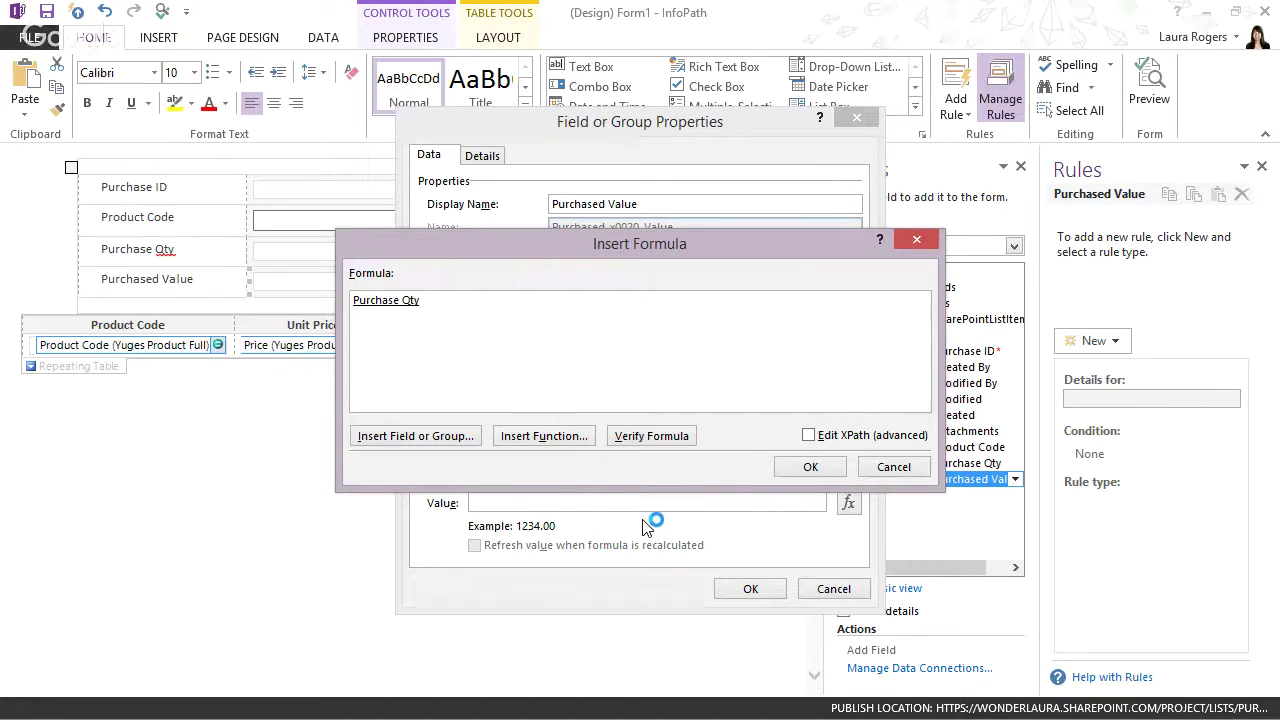
Multiply by Unit Price from the Yuges Product Full data fields and apply the formula as Purchased Value's default value.
type("*")
left_click(416, 437)
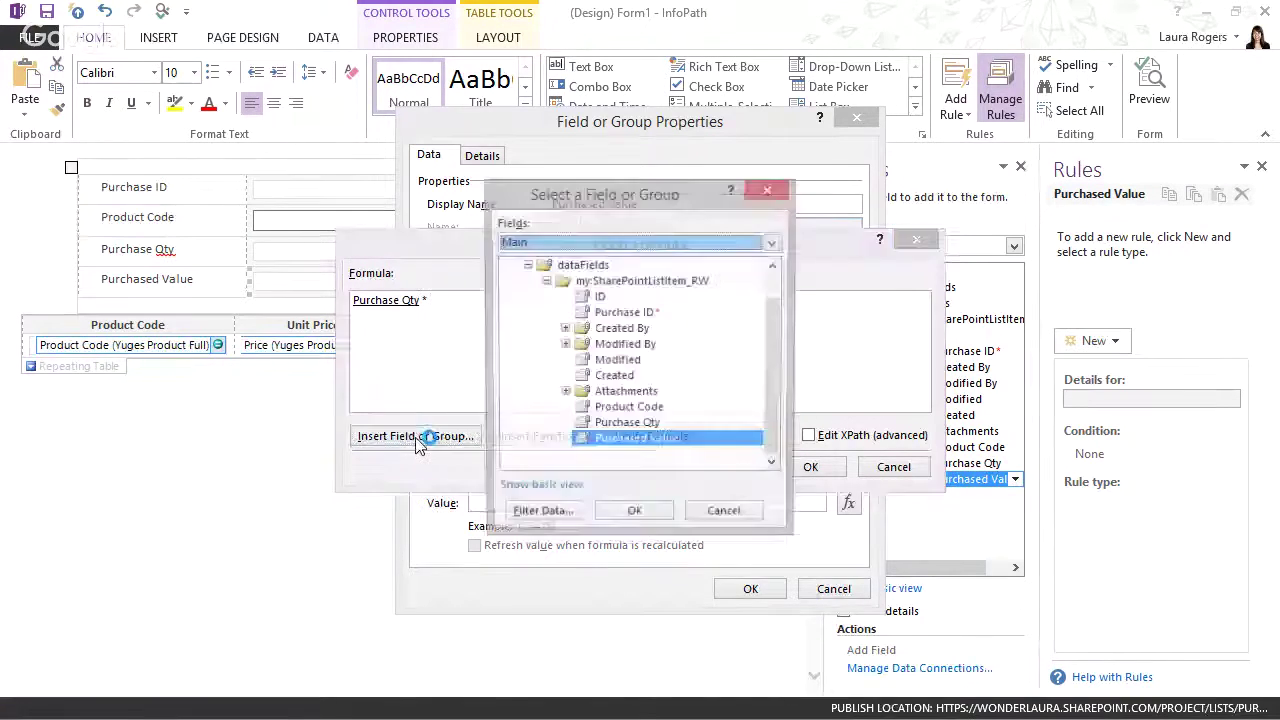
left_click(565, 241)
left_click(557, 283)
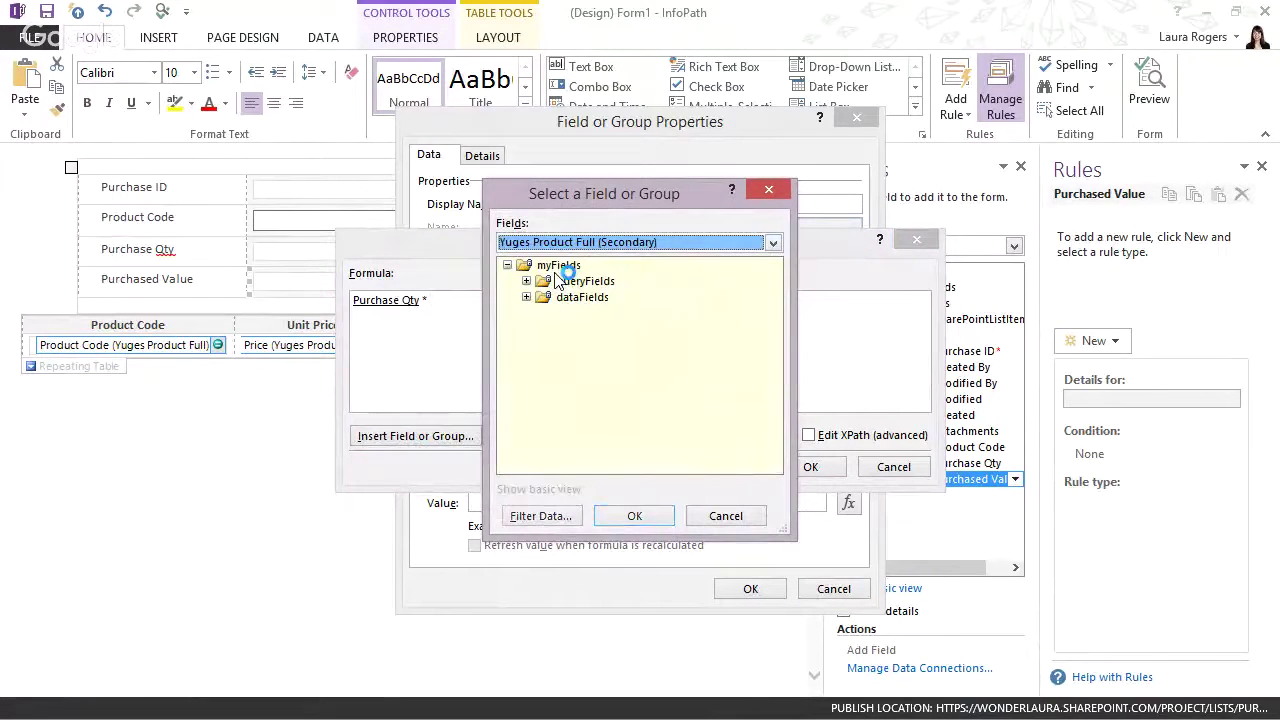
left_click(526, 297)
left_click(545, 313)
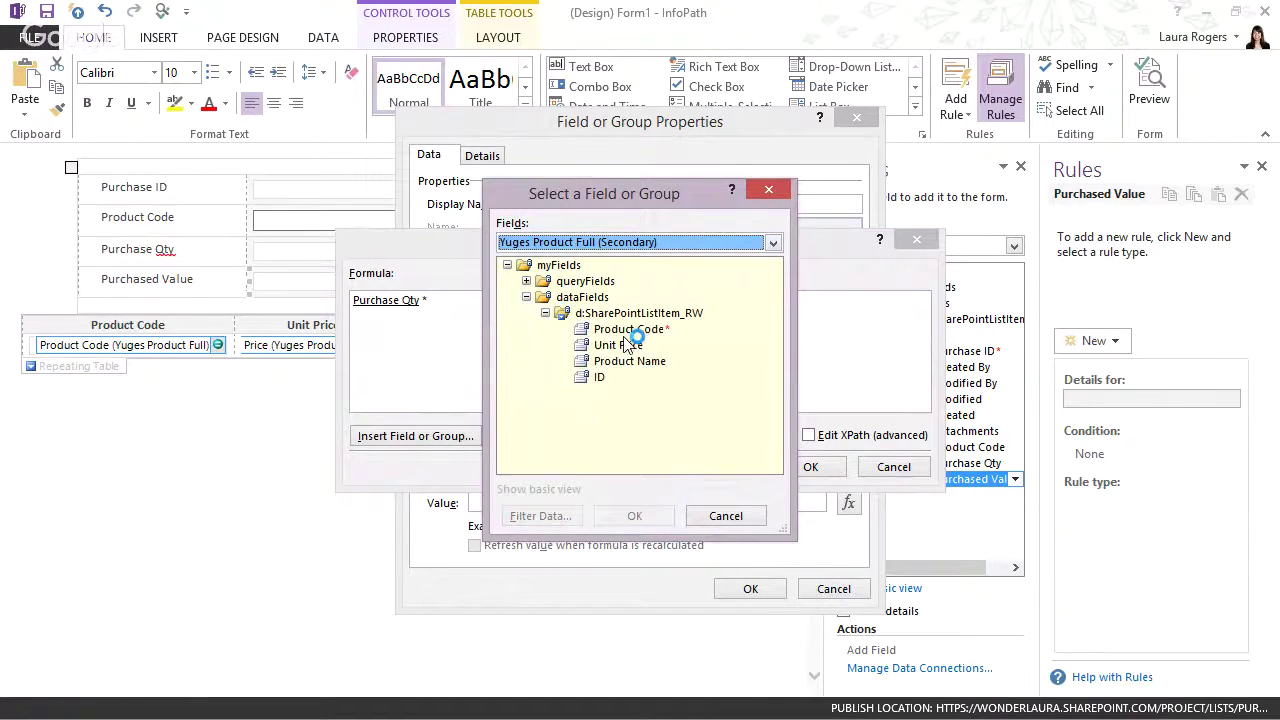
left_click(626, 344)
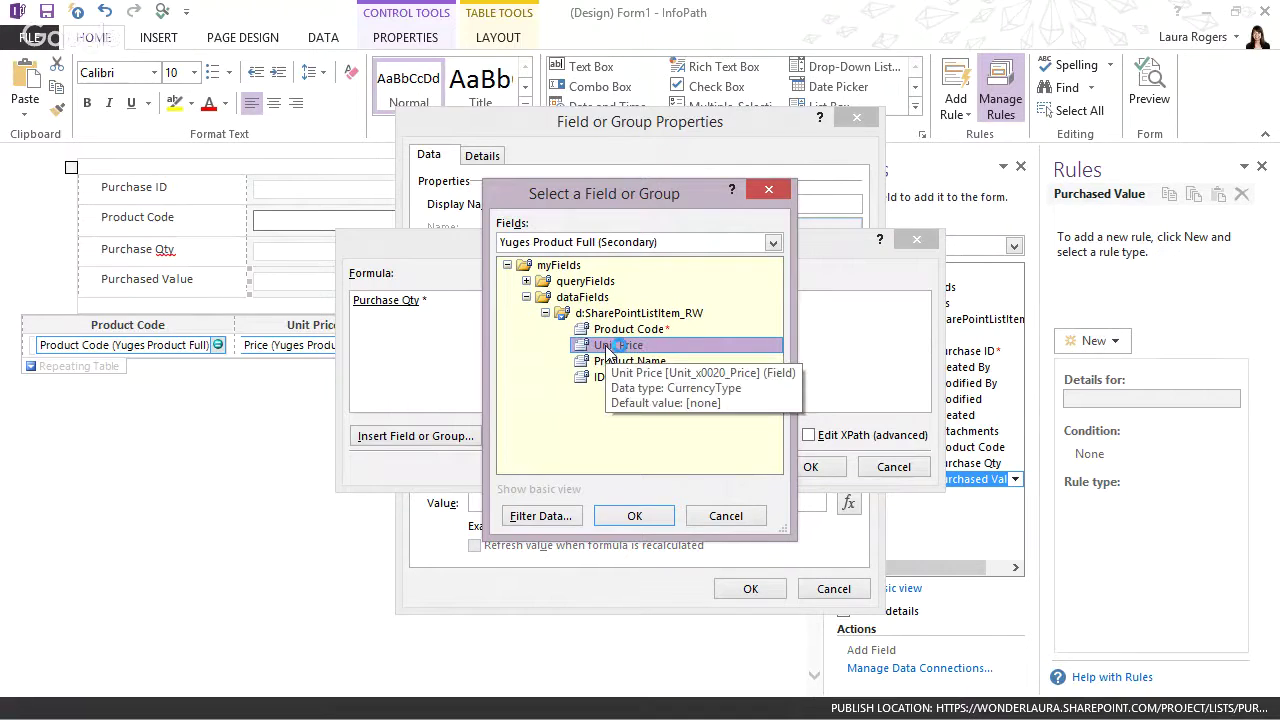
left_click(655, 517)
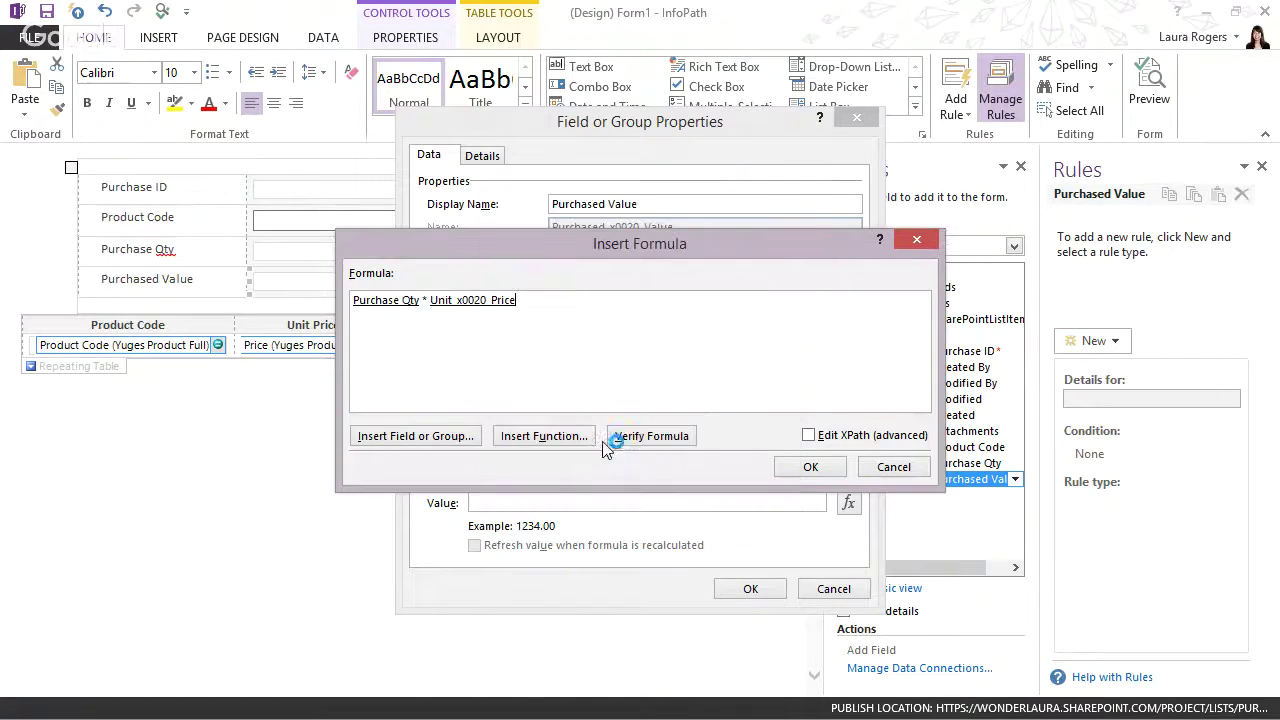
left_click(812, 470)
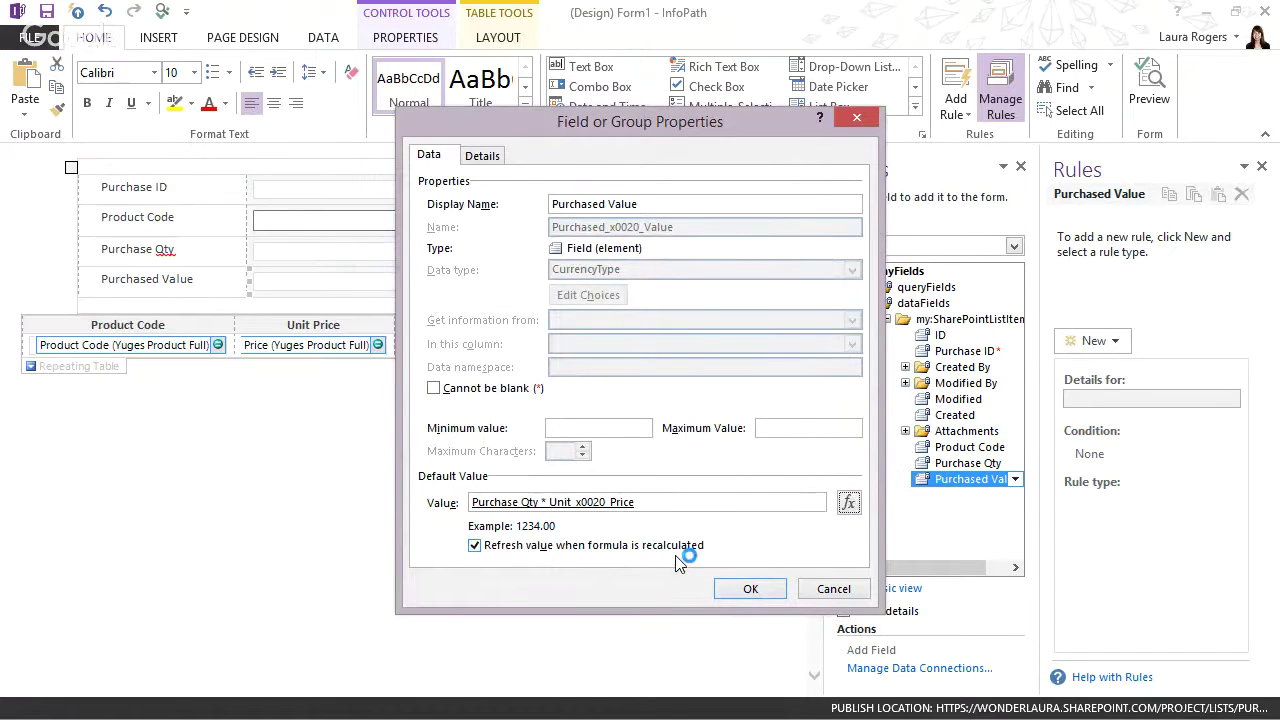
left_click(750, 589)
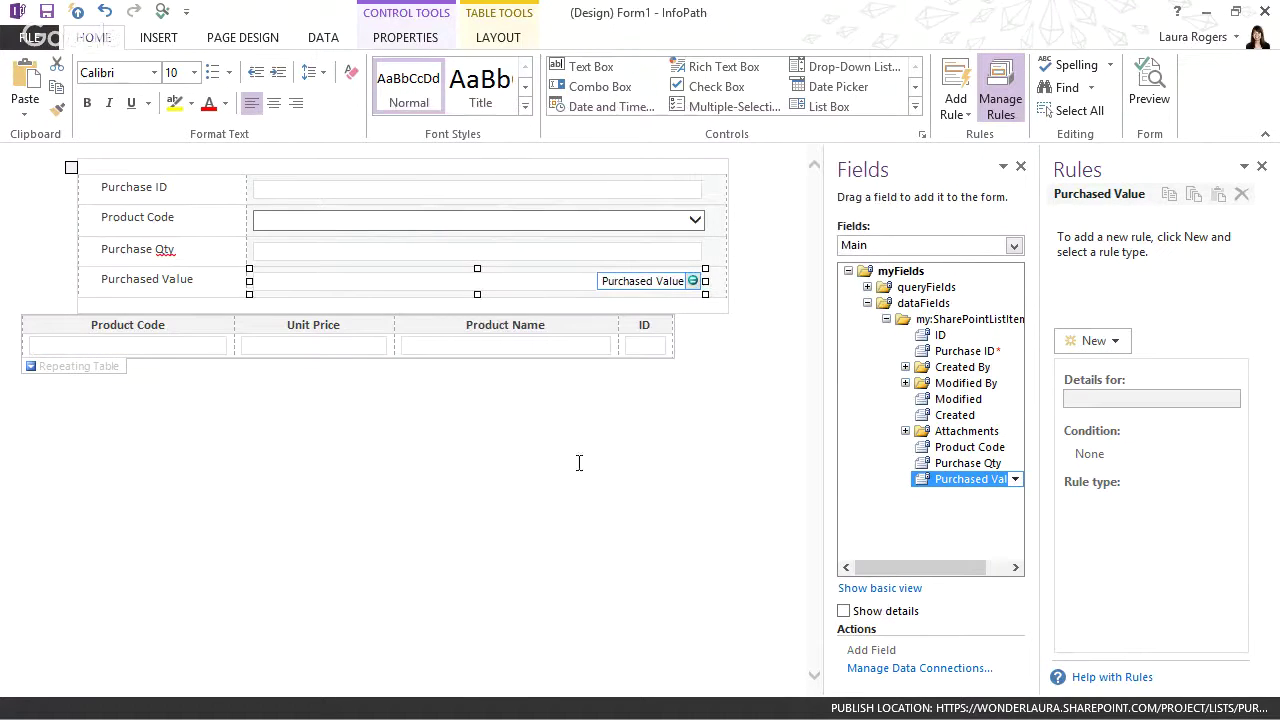
Preview the form with data connections allowed, and test it with product code 456 and a purchase quantity of 78.
left_click(163, 12)
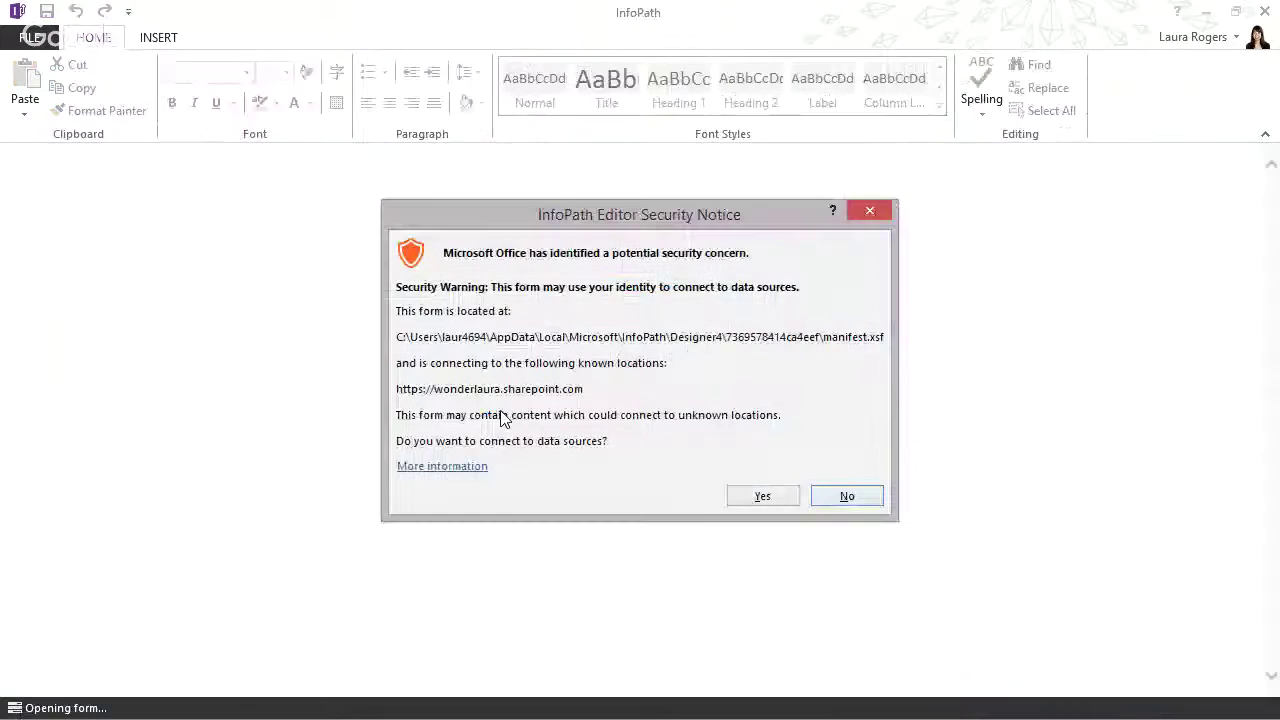
left_click(746, 498)
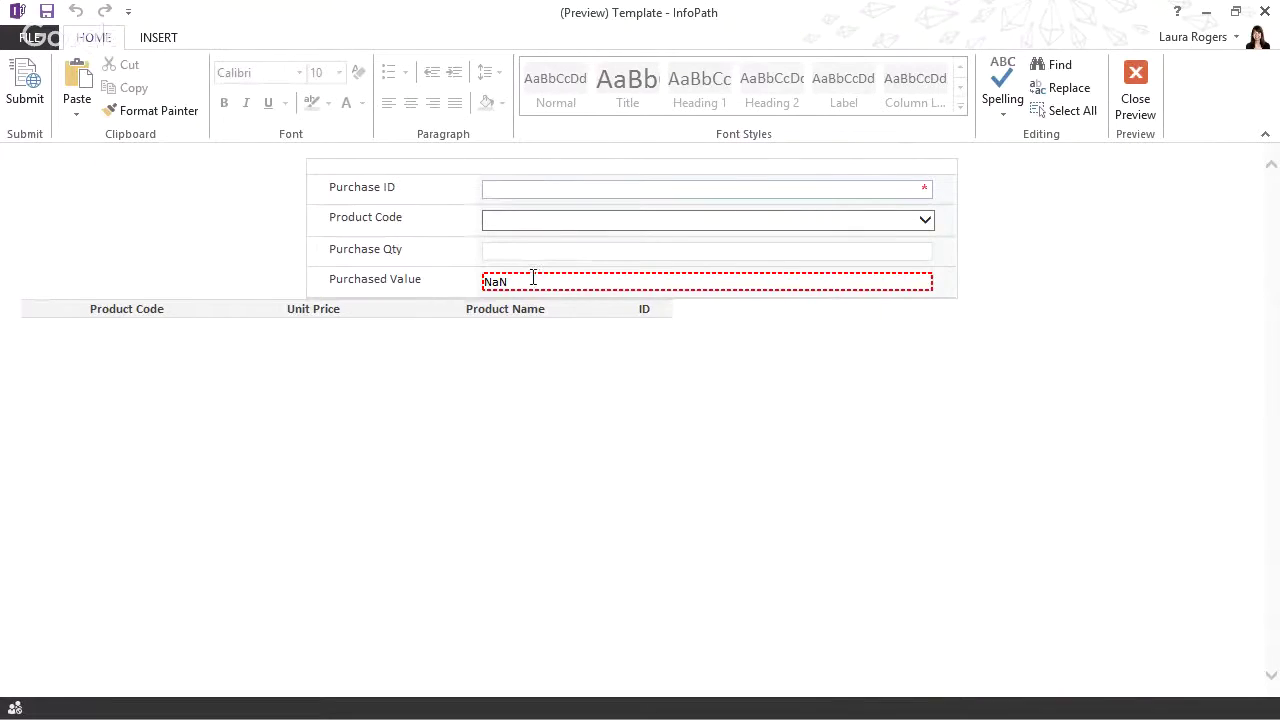
mouse_move(523, 280)
left_click(520, 222)
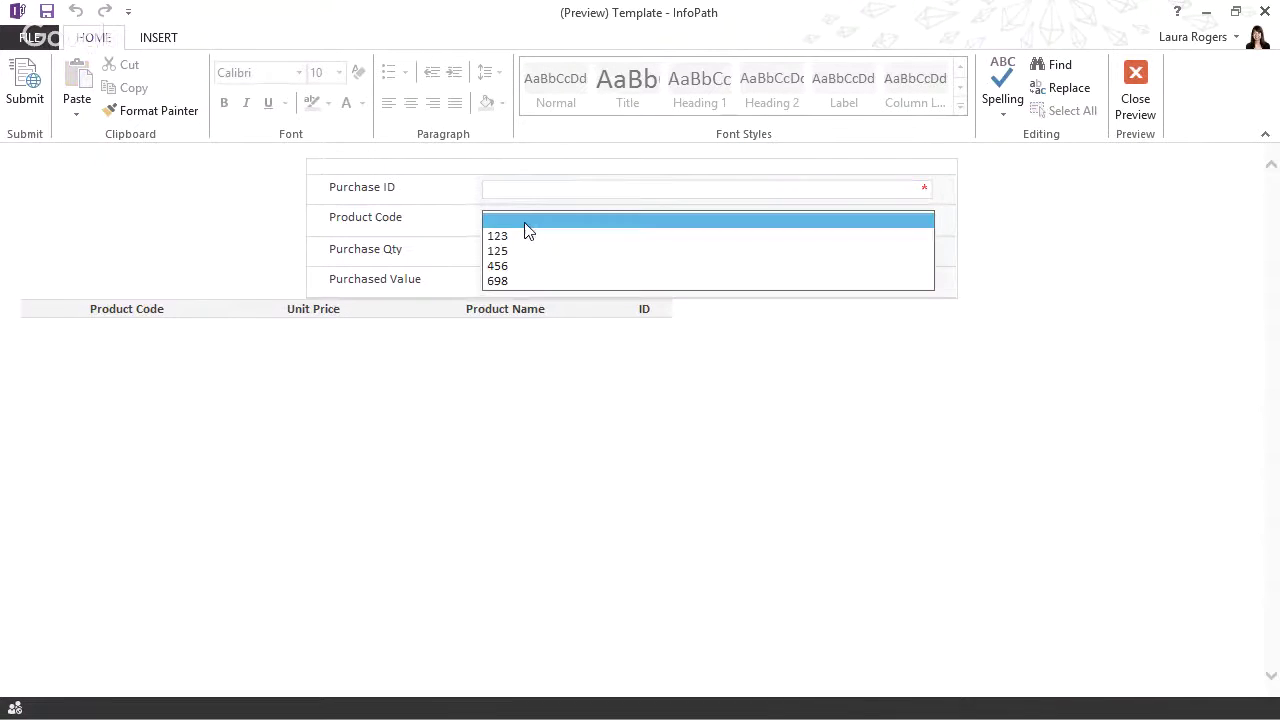
left_click(514, 266)
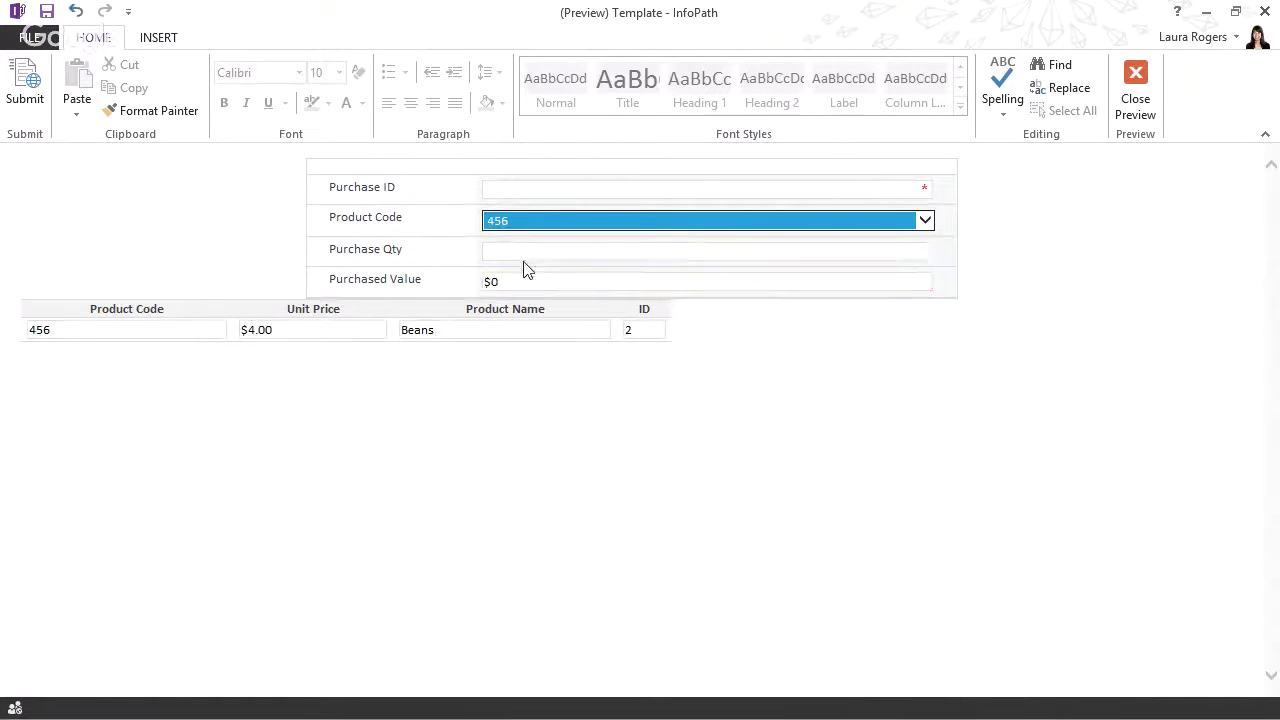
left_click(520, 251)
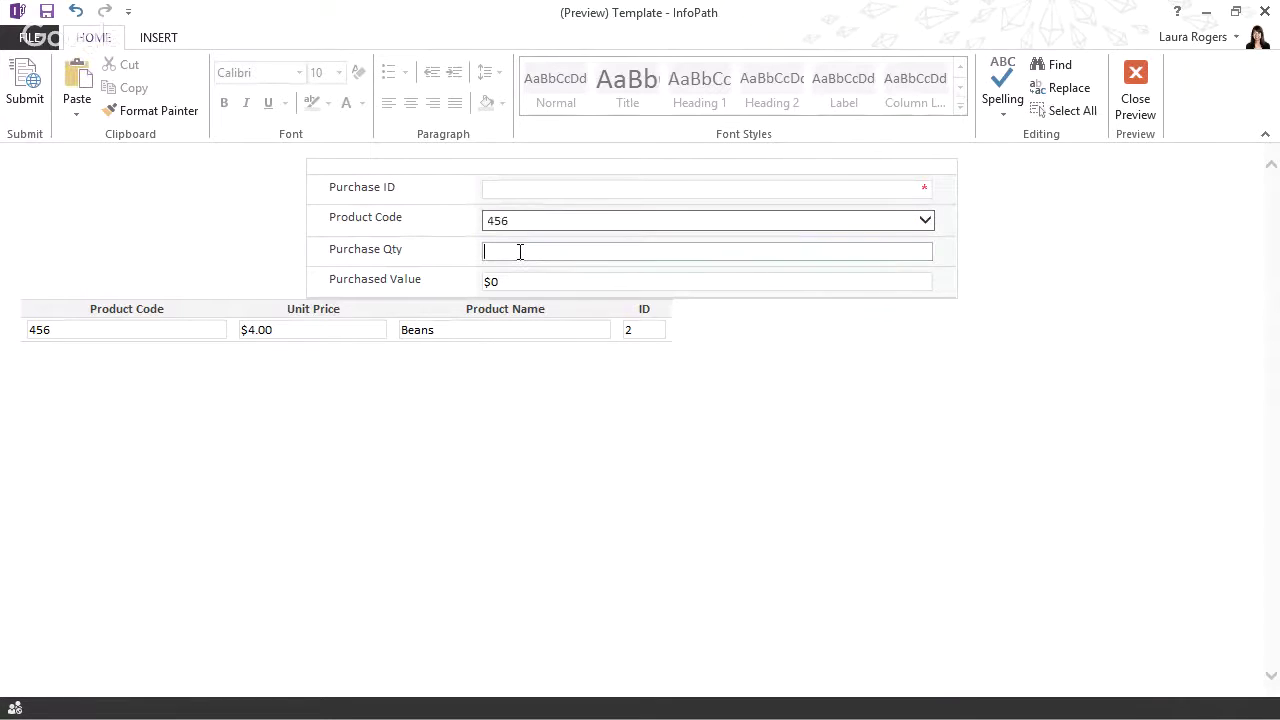
type("78")
key("Tab")
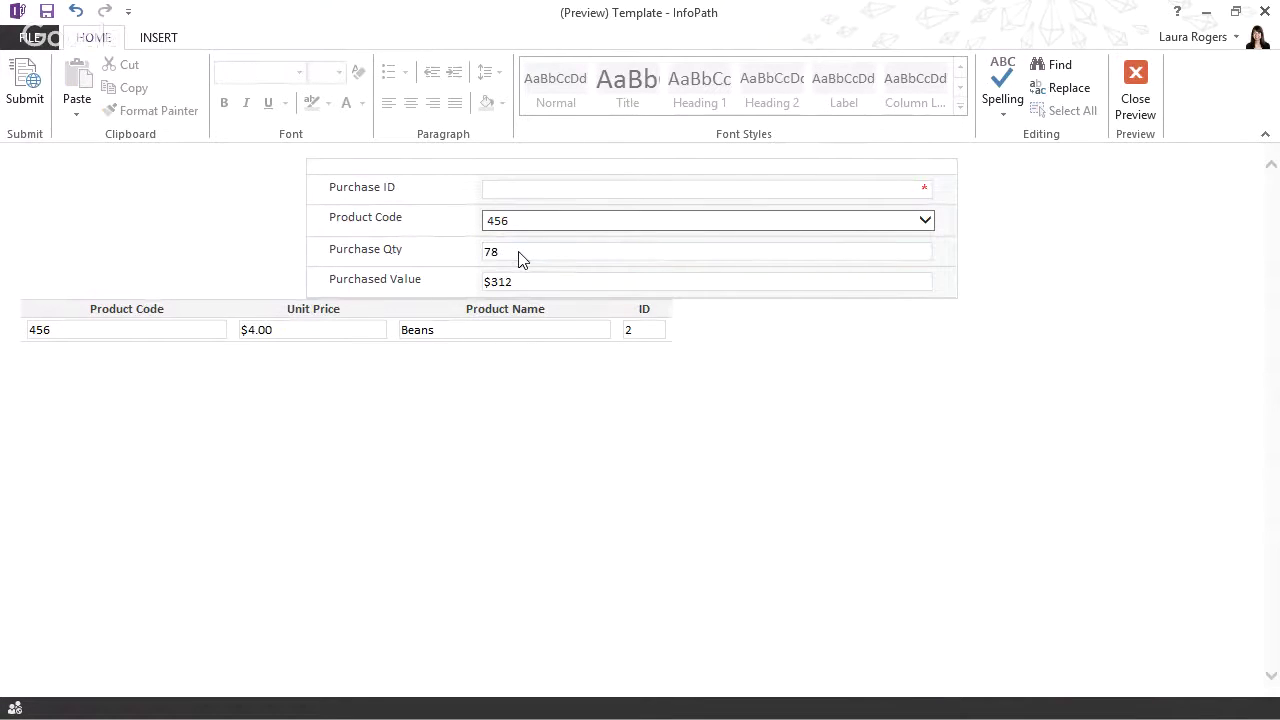
Change the purchase quantity to 2 in the preview to test the Purchased Value recalculation.
left_click(529, 252)
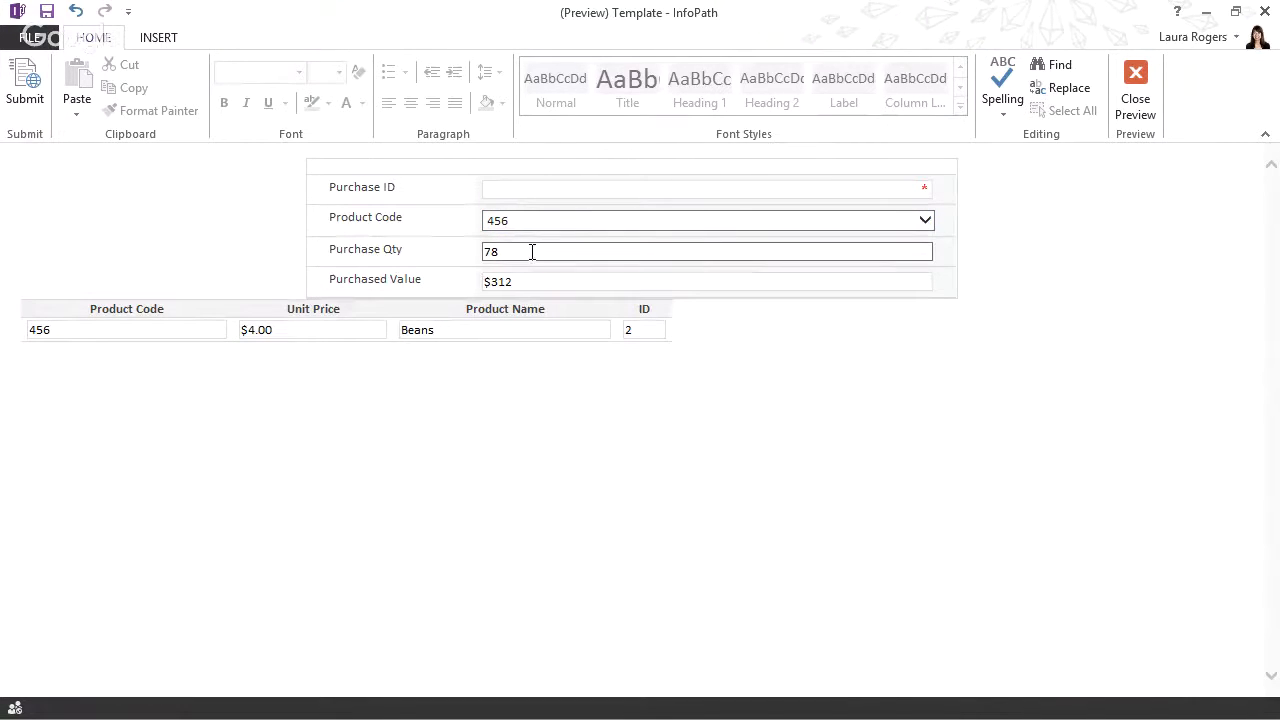
left_click_drag(531, 251, 457, 263)
type("2")
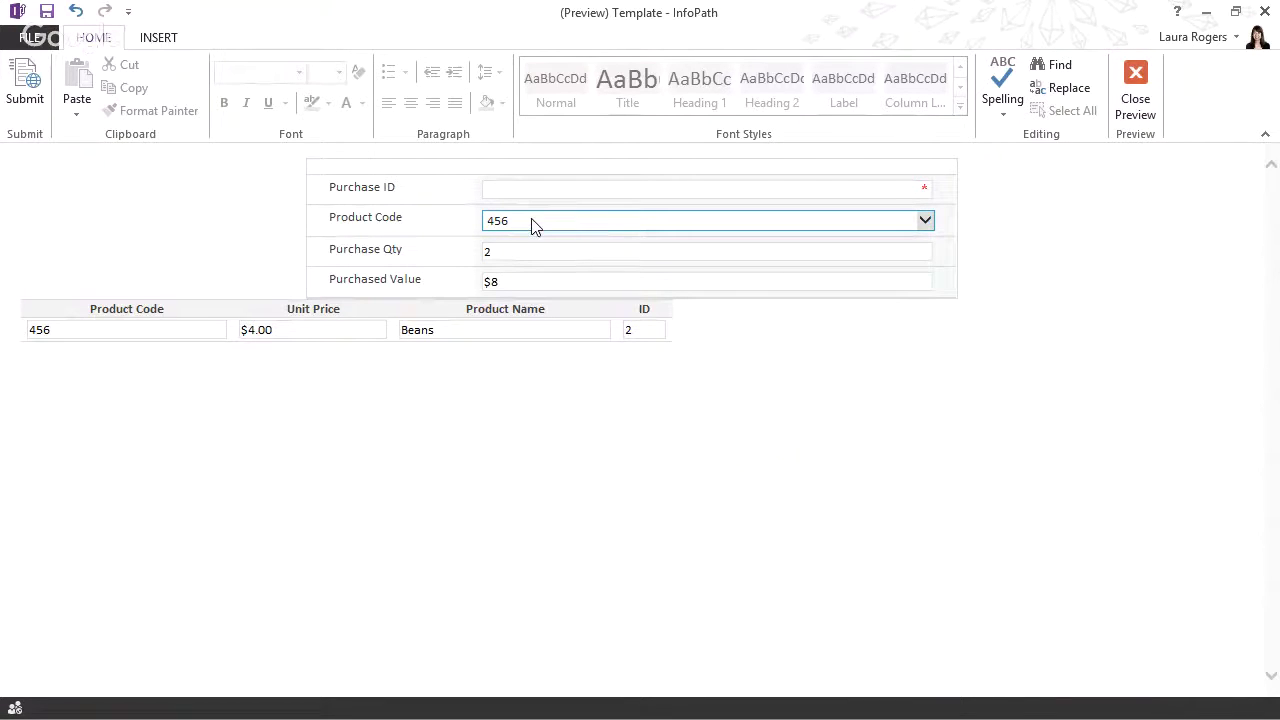
left_click(510, 278)
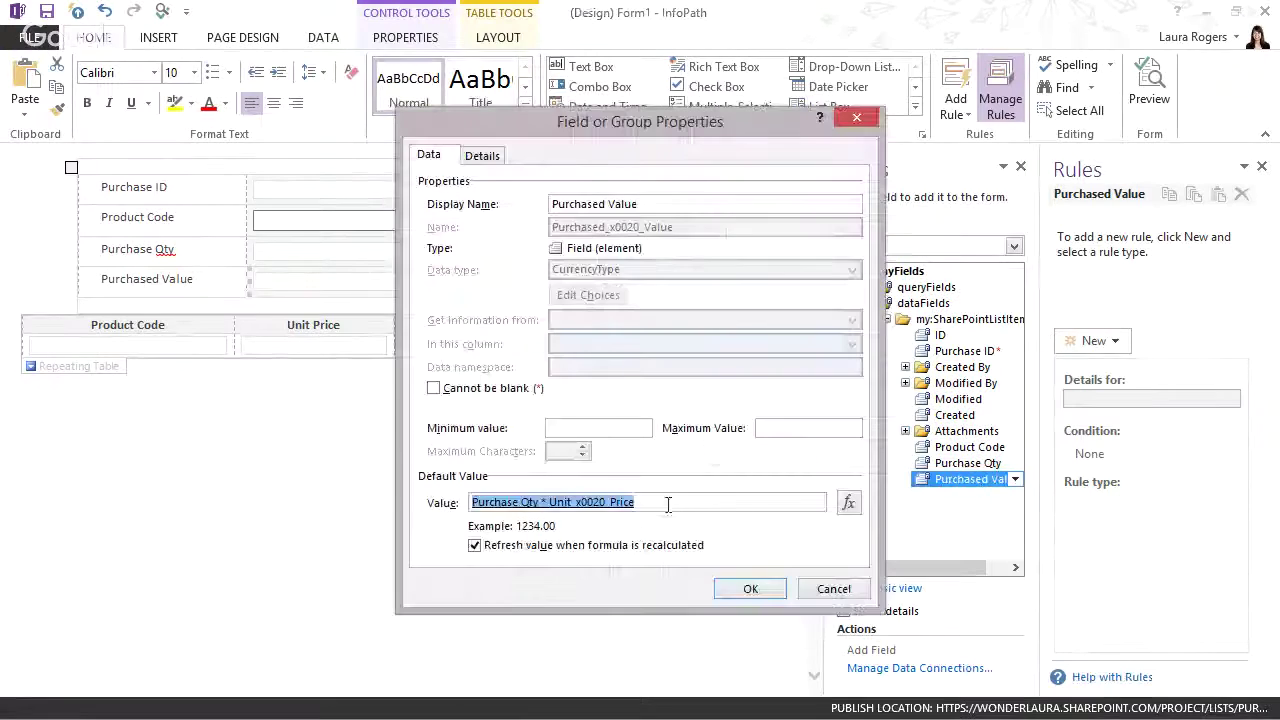
Remove the default value formula from the Purchased Value field and check the field's default value.
key("Delete")
left_click(750, 589)
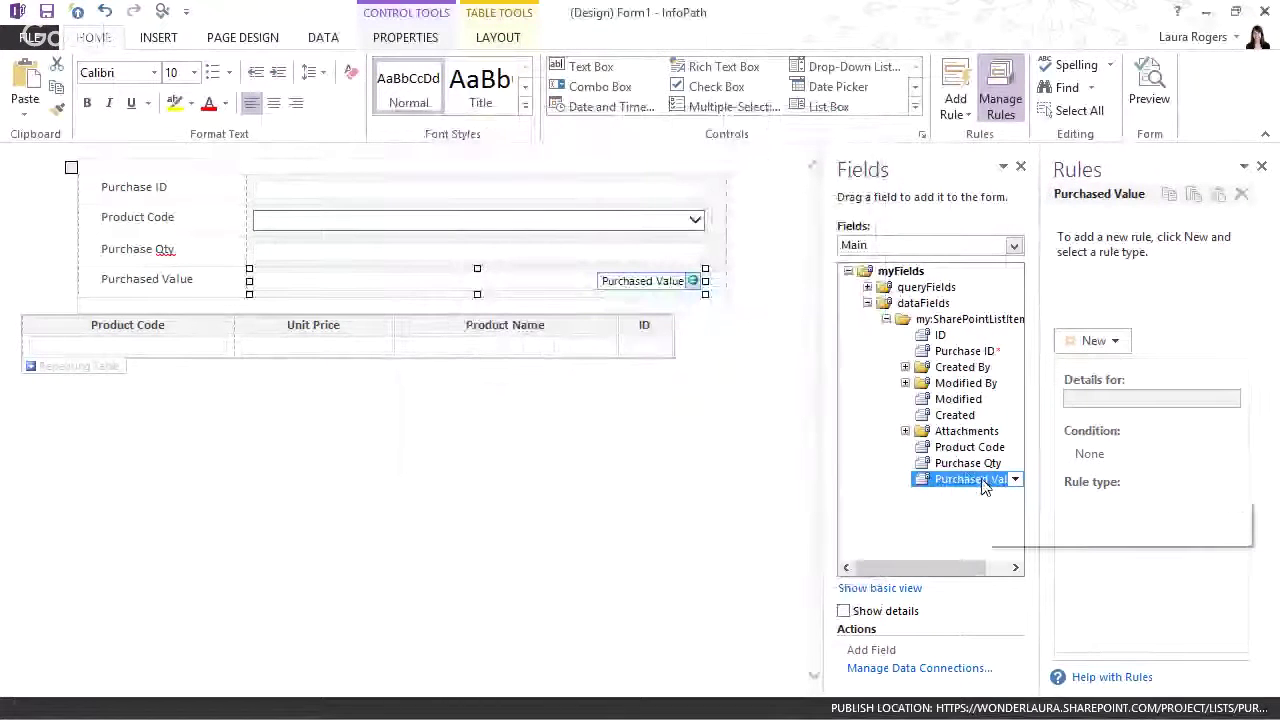
mouse_move(975, 485)
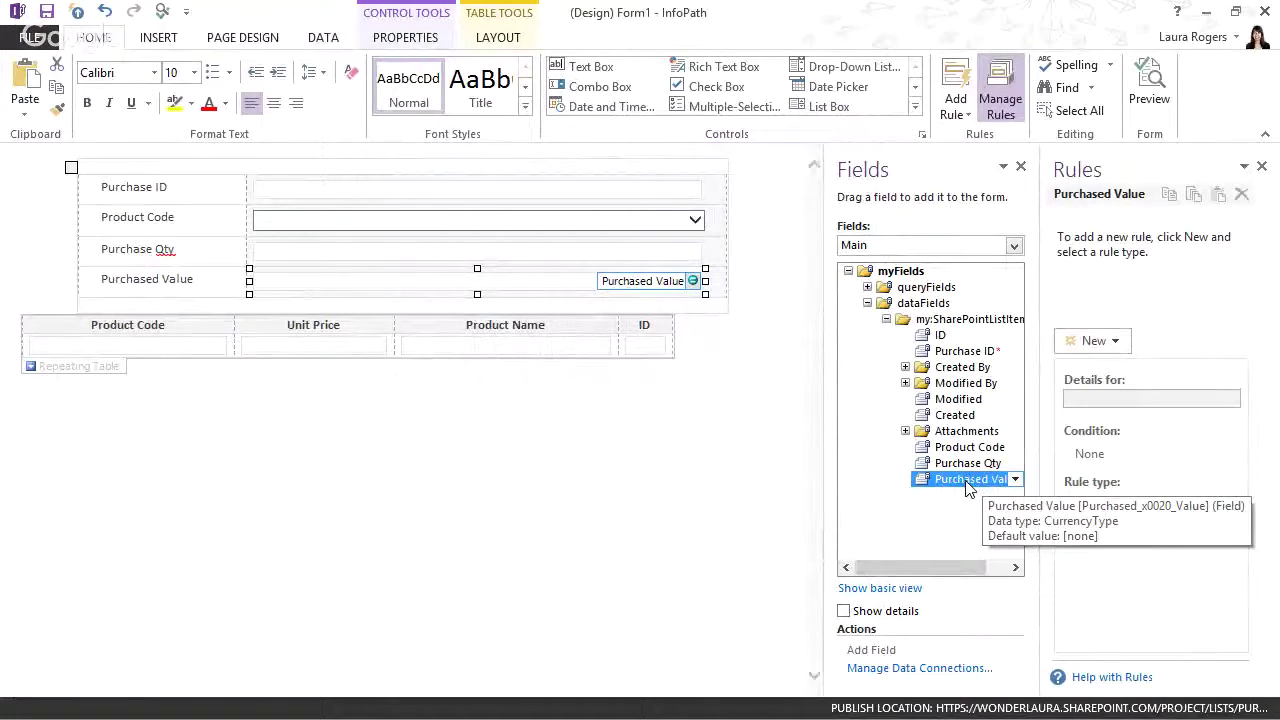
Add an action rule to the Purchase Qty field that sets a field's value, with Purchased Value as the target.
left_click(309, 254)
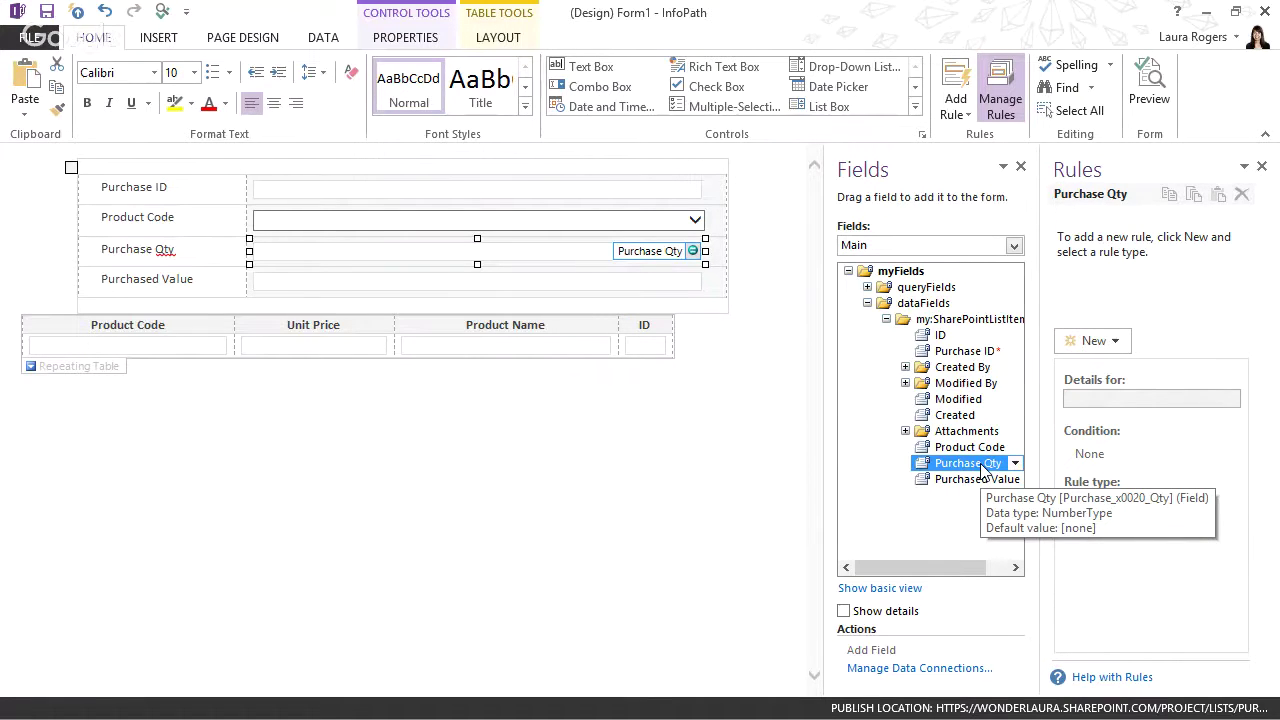
left_click(1111, 343)
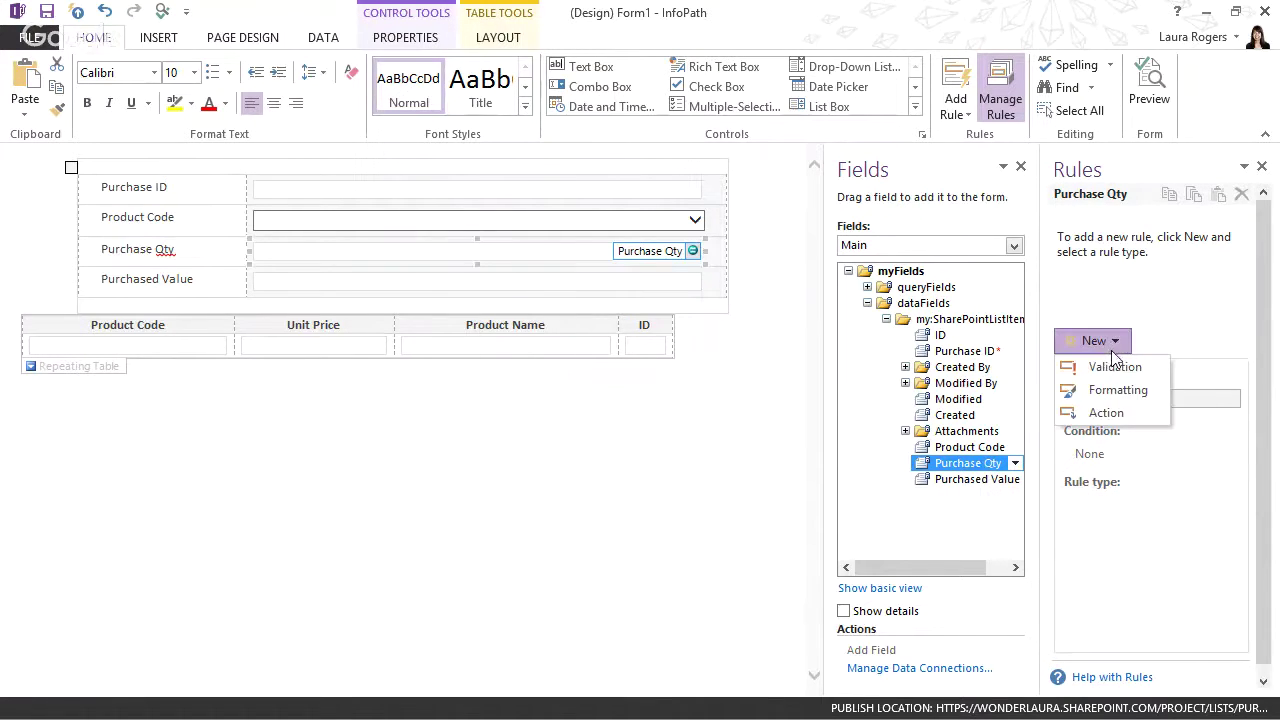
left_click(1106, 414)
left_click(1207, 537)
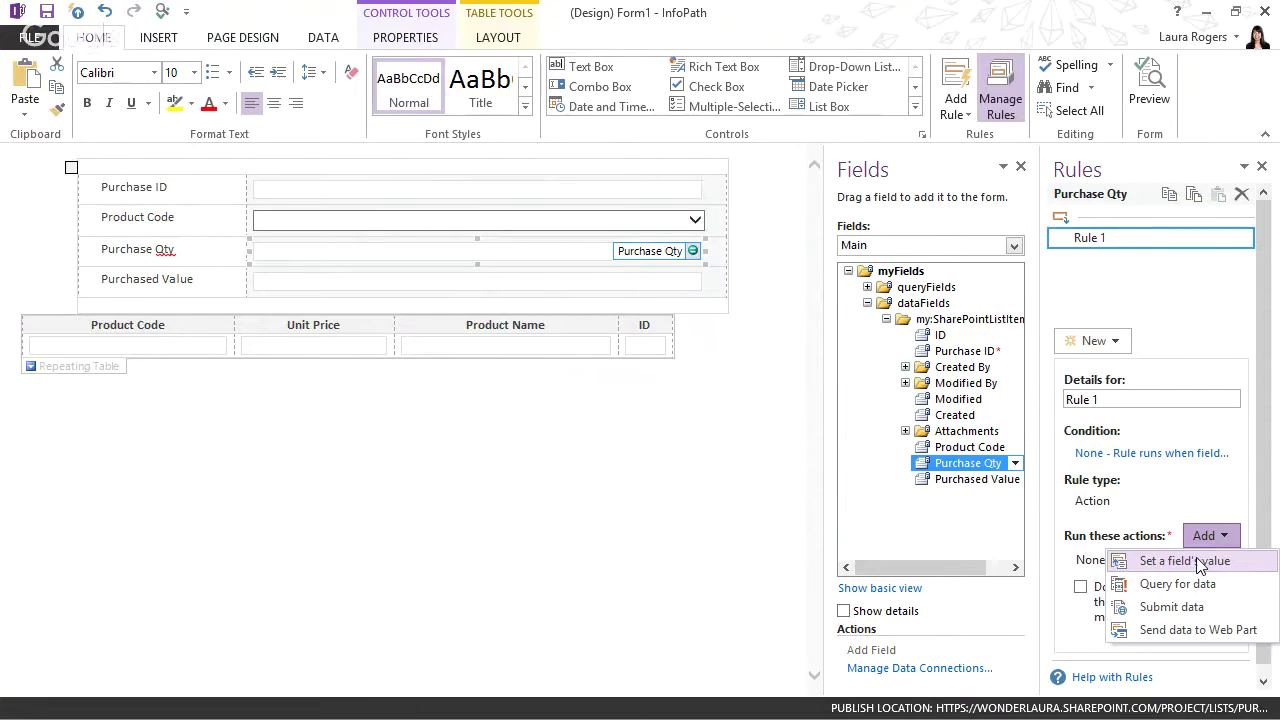
left_click(1185, 561)
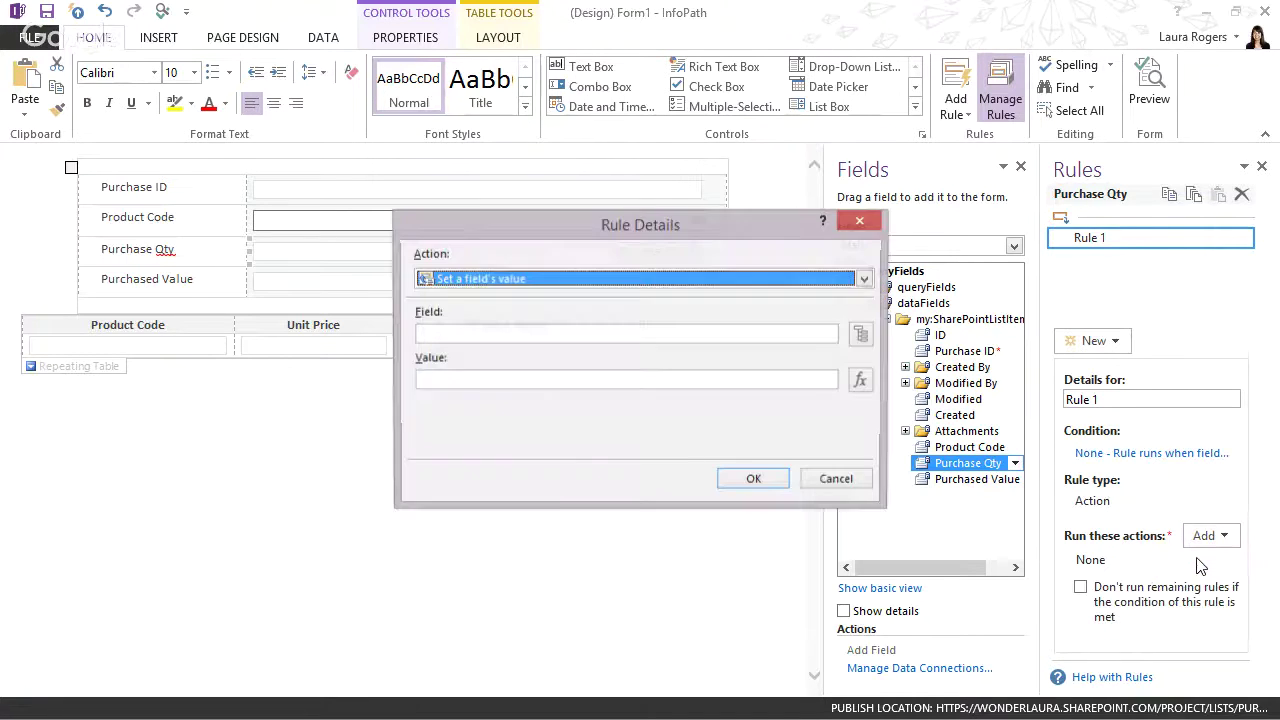
left_click(861, 335)
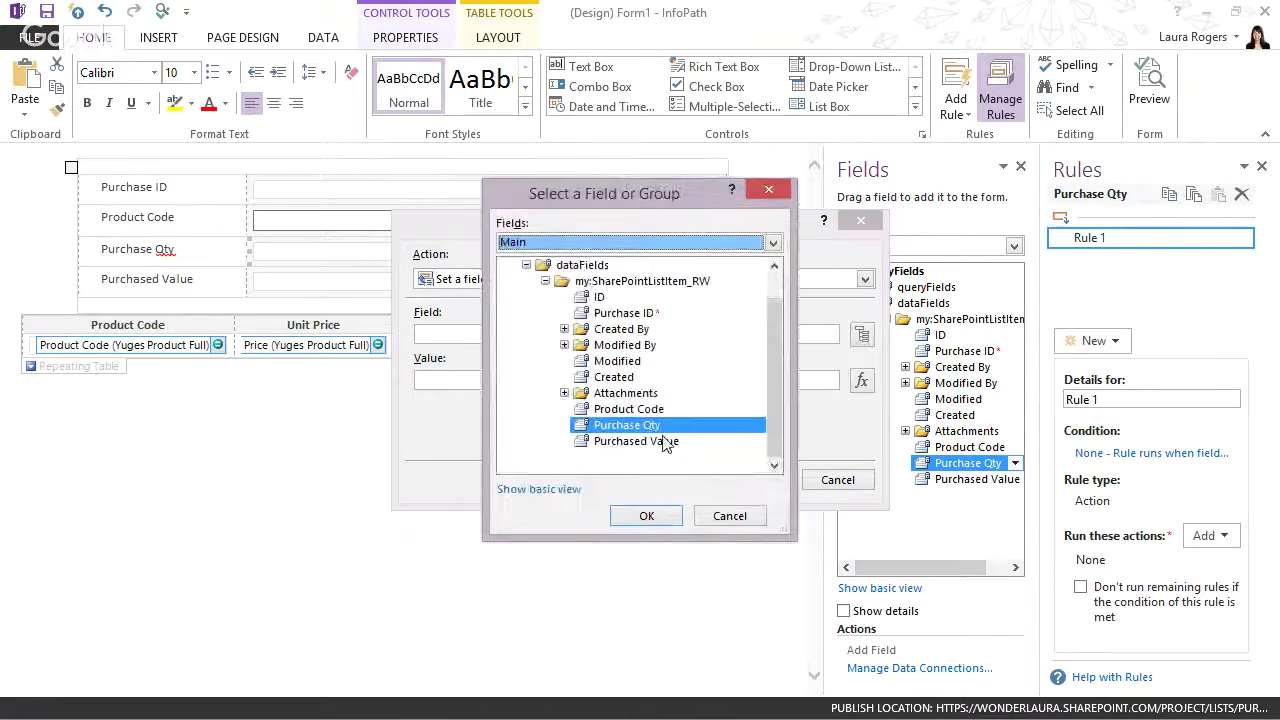
left_click(655, 442)
left_click(648, 517)
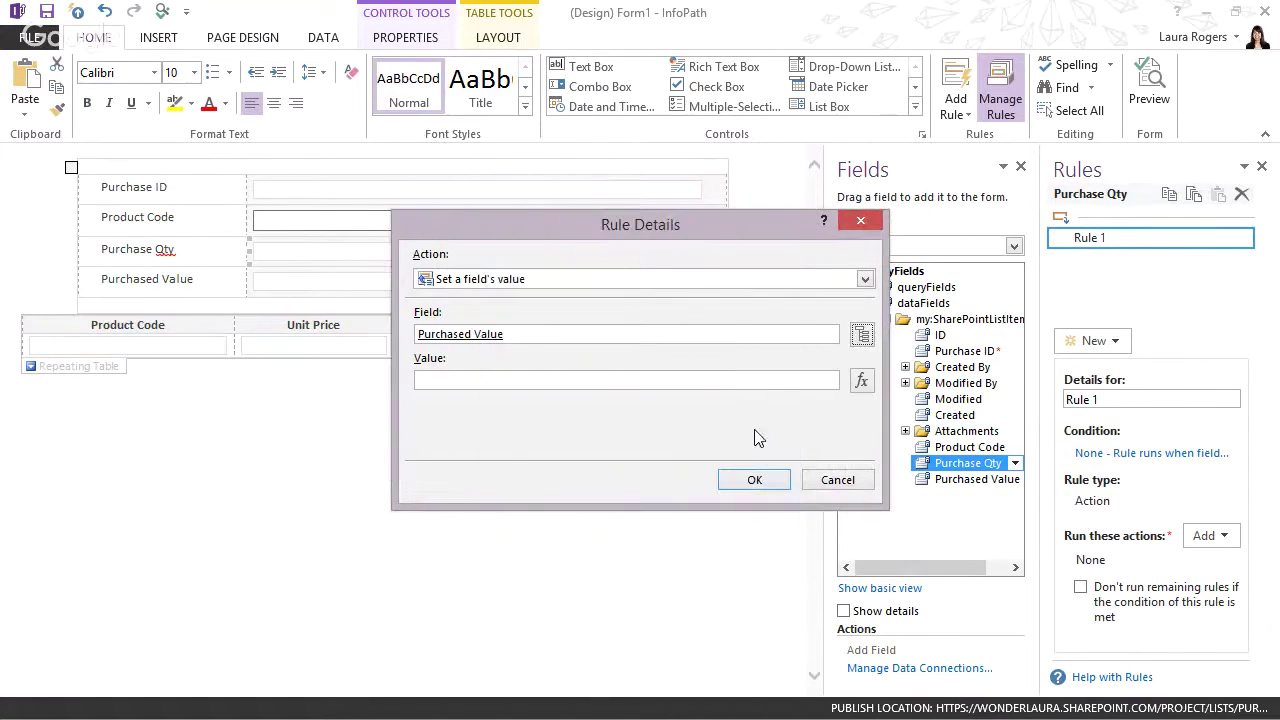
Set the action's value to Purchase Qty multiplied by Unit Price from the Yuges Product Full secondary data source.
left_click(861, 380)
left_click(415, 436)
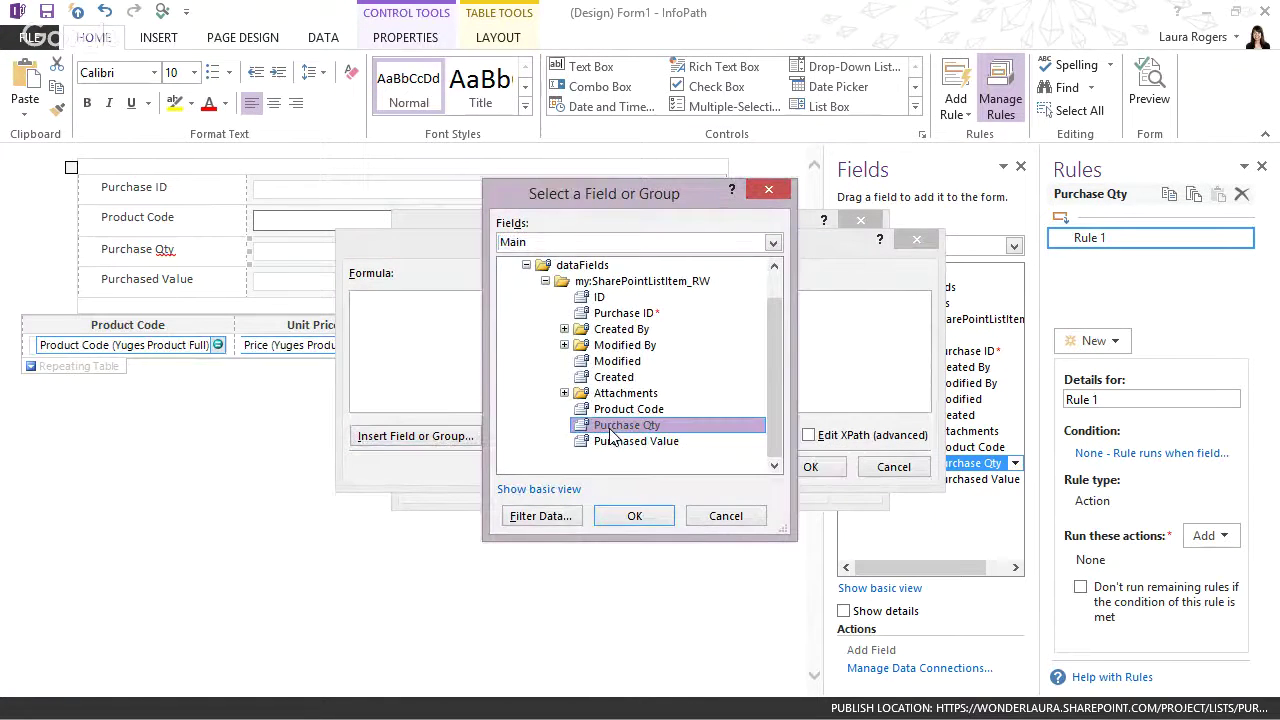
double_click(614, 428)
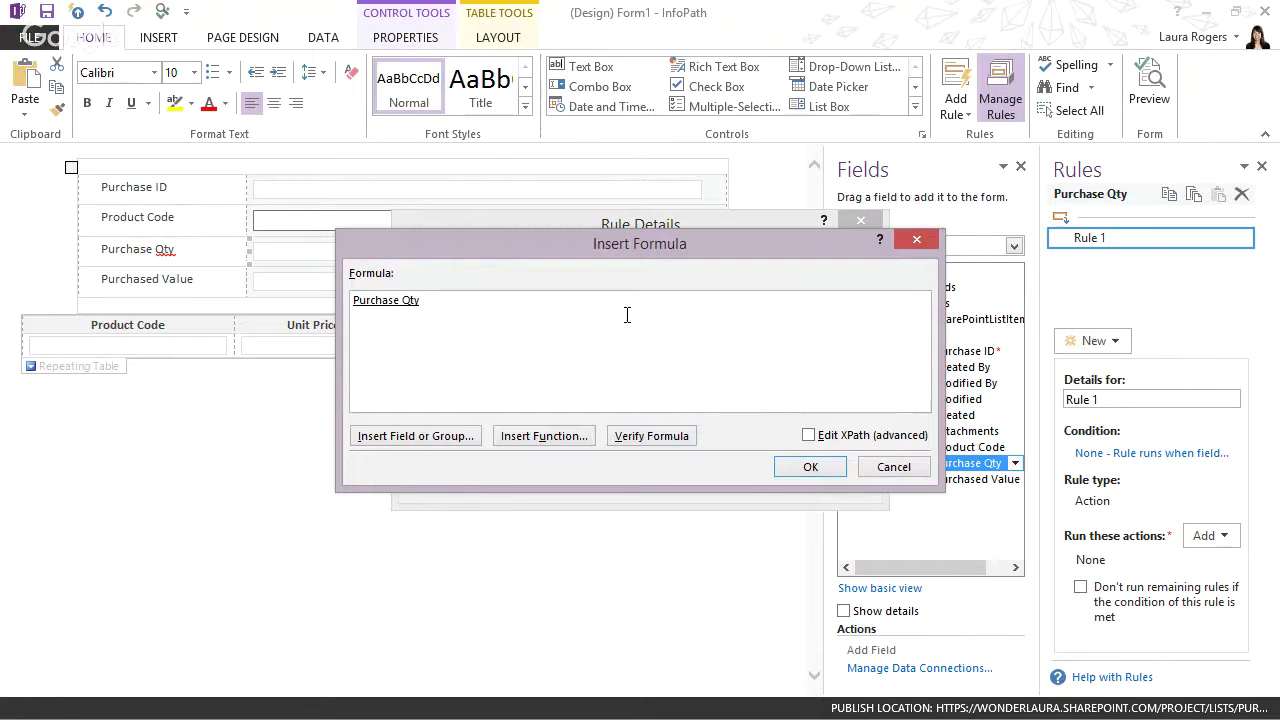
left_click(412, 440)
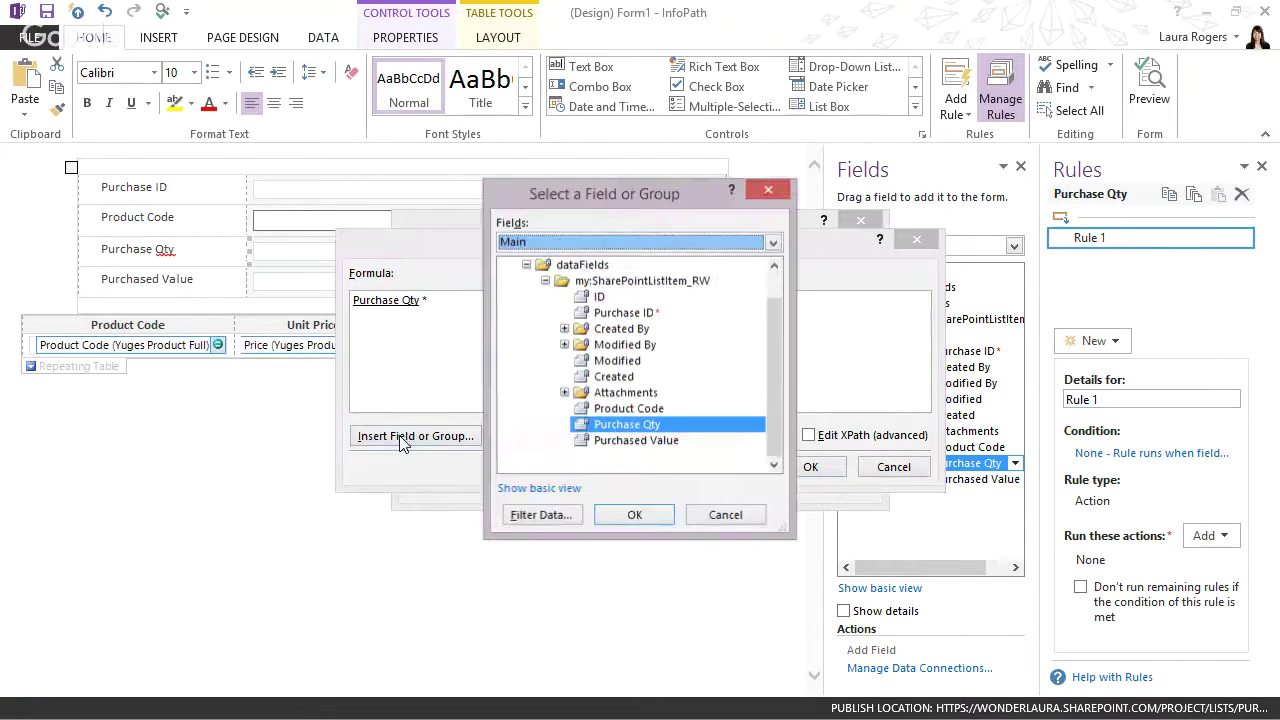
left_click(591, 241)
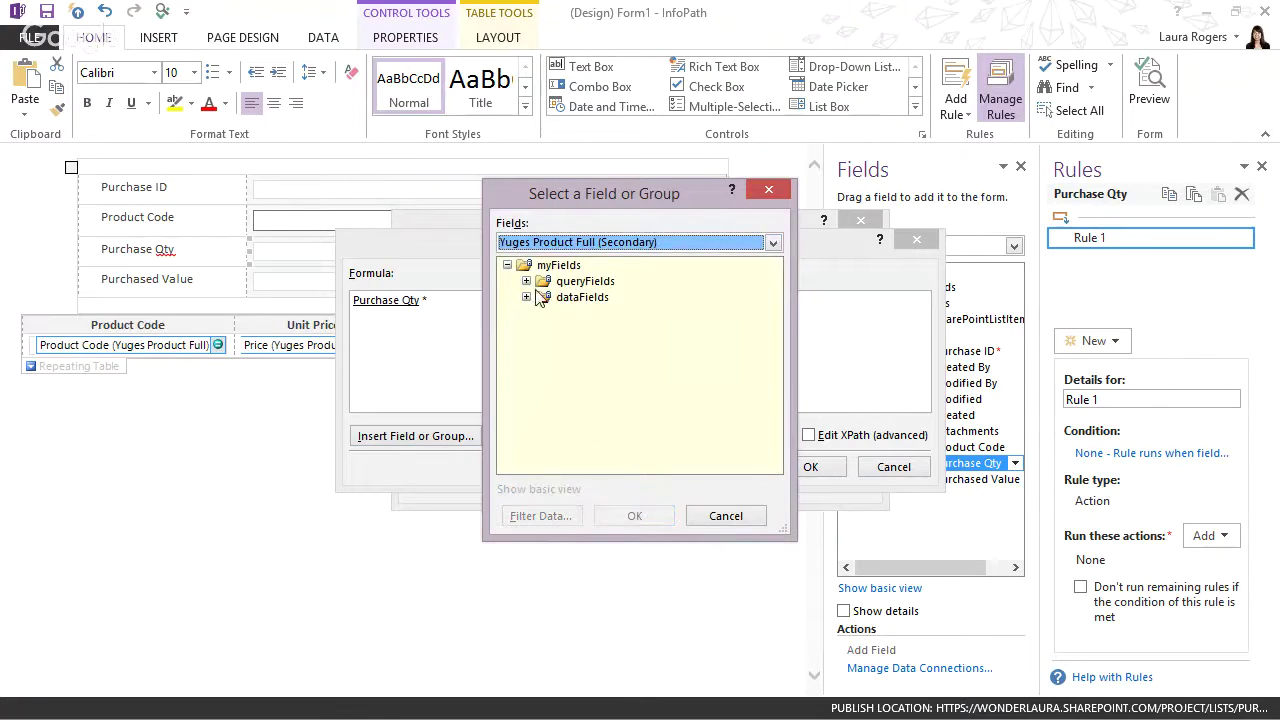
left_click(527, 297)
left_click(545, 313)
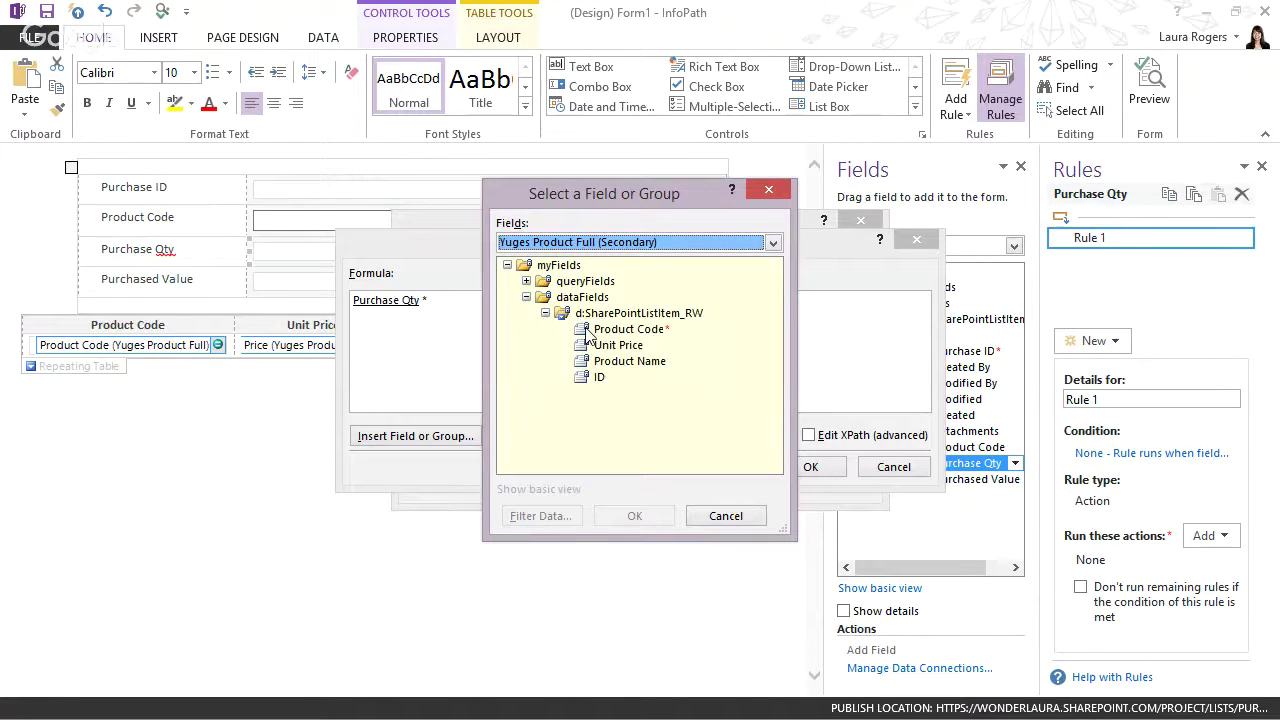
left_click(618, 345)
left_click(648, 516)
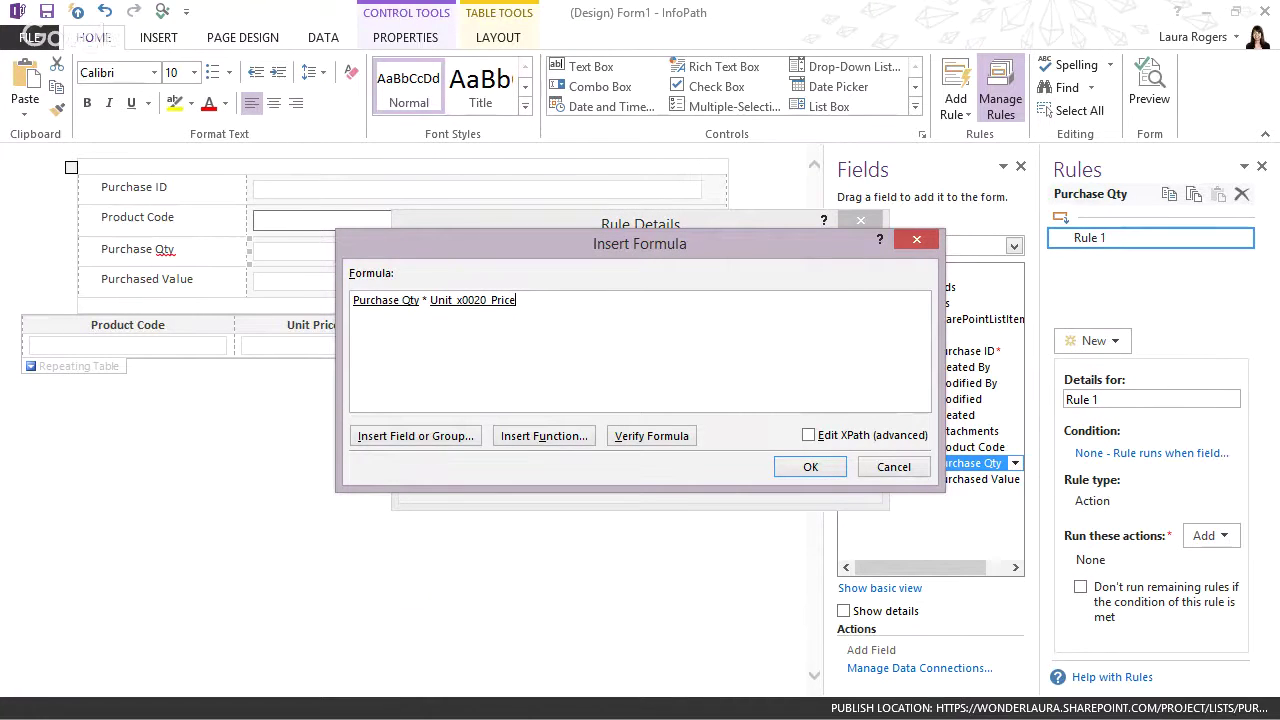
left_click(824, 468)
left_click(751, 477)
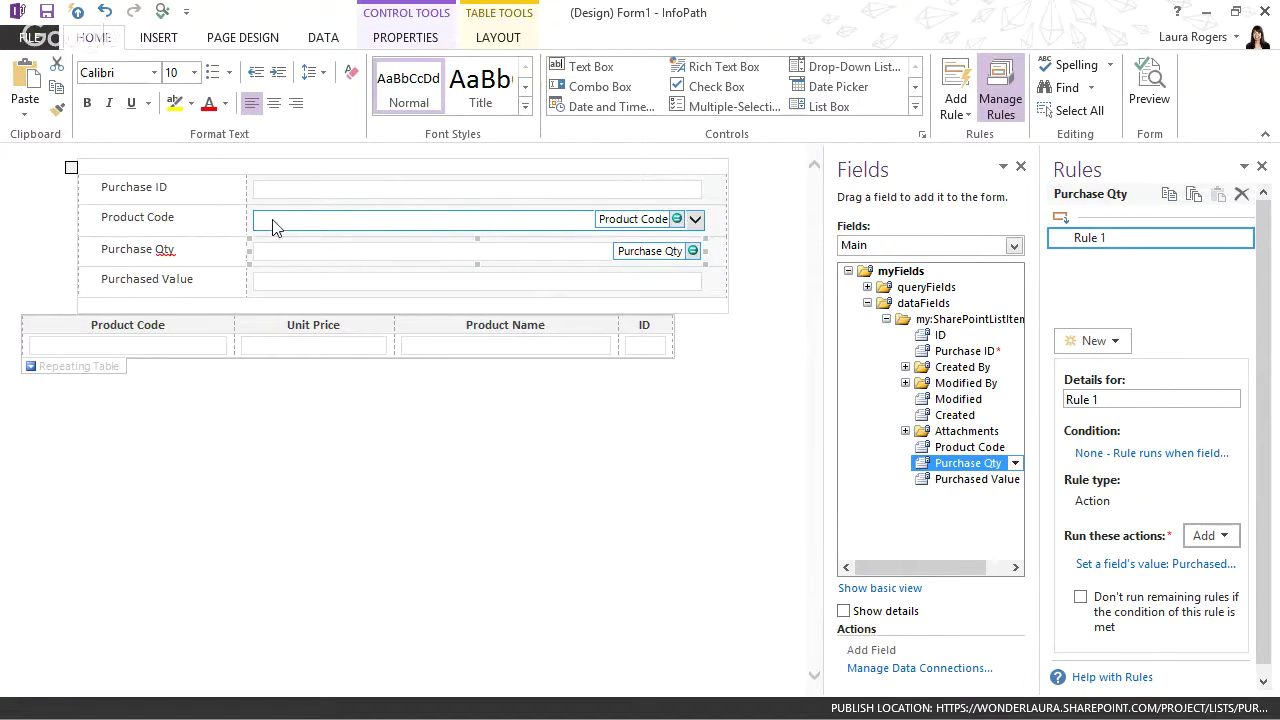
Add a second action rule to the Product Code field, with the condition that Purchase Qty is not blank.
left_click(305, 228)
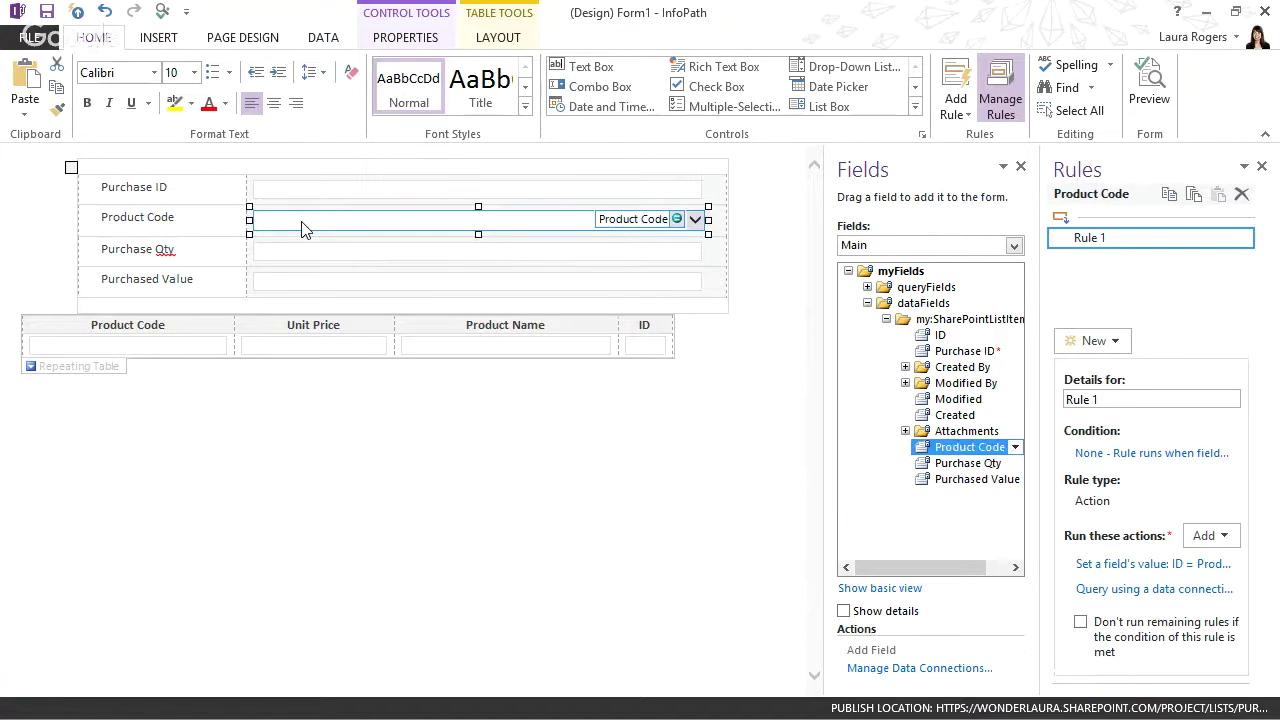
left_click(310, 250)
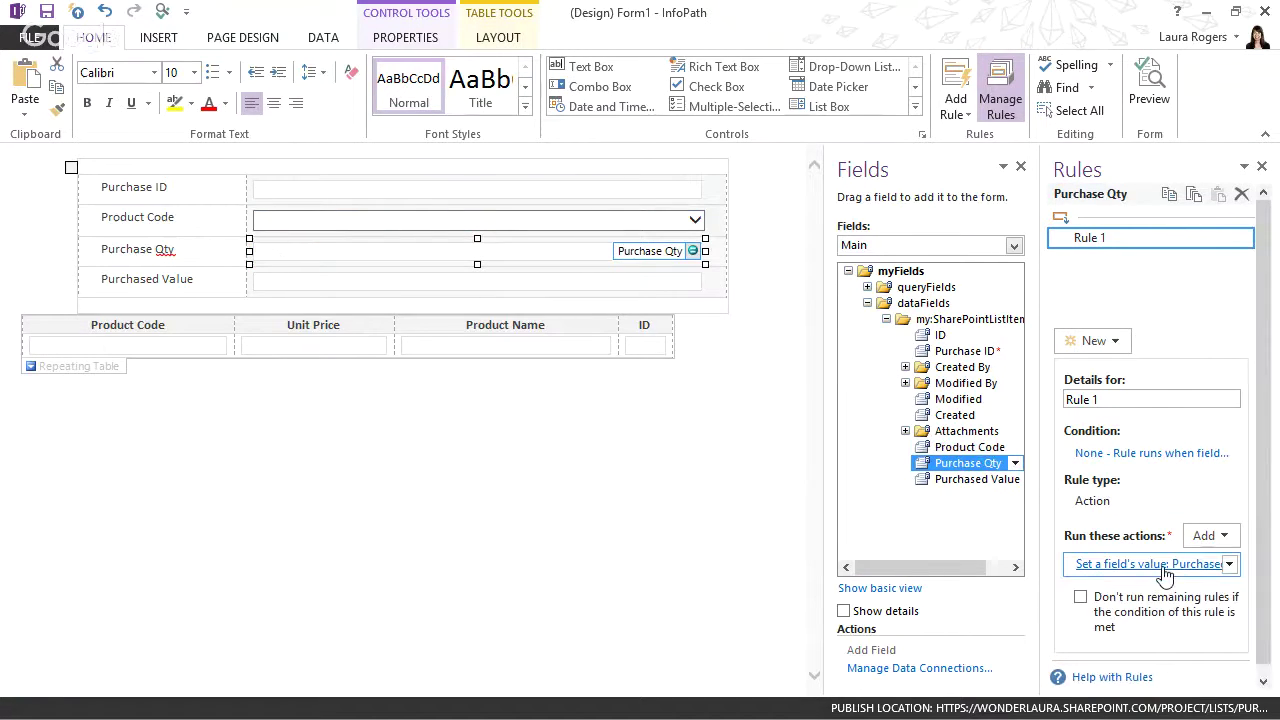
left_click(337, 228)
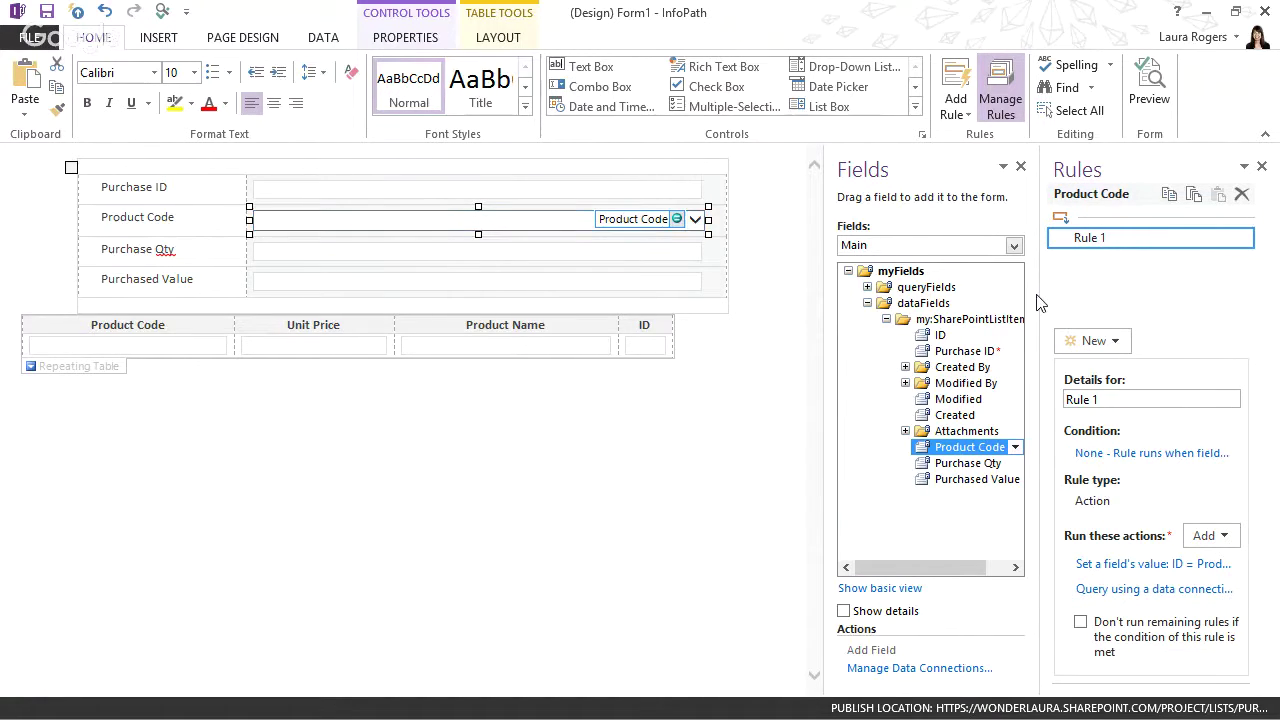
left_click(1106, 342)
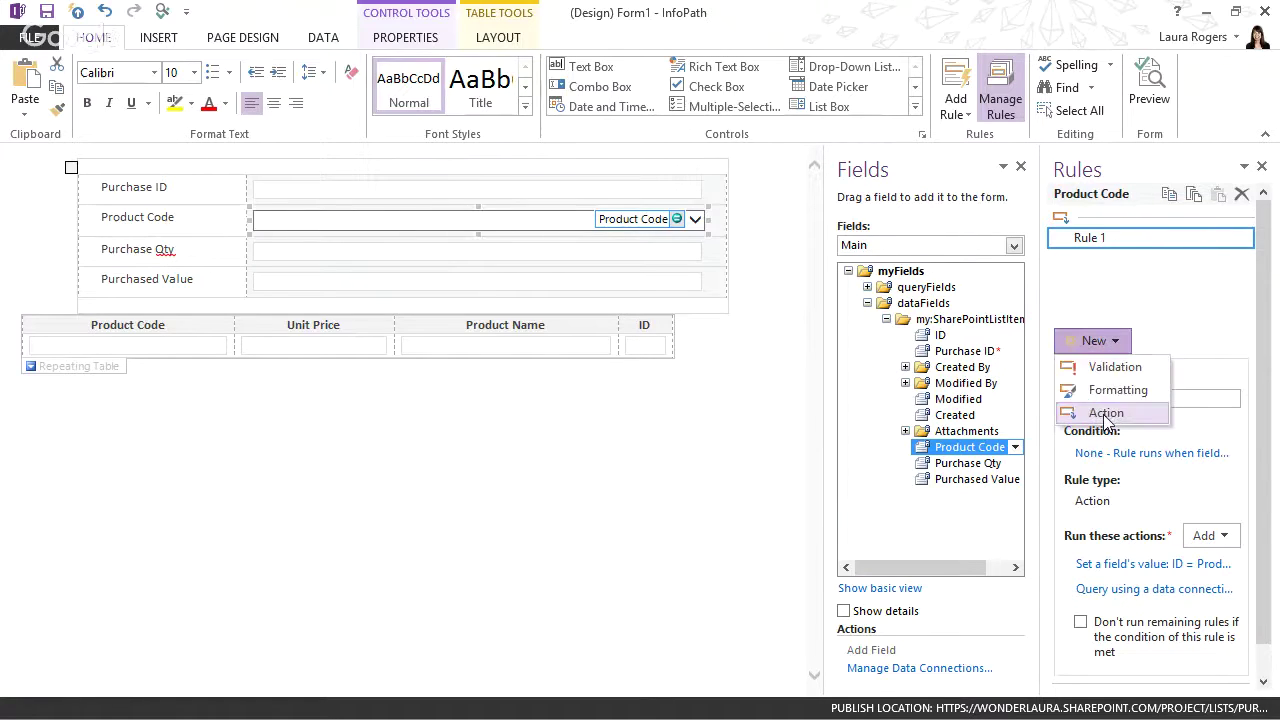
left_click(1106, 412)
left_click(1150, 455)
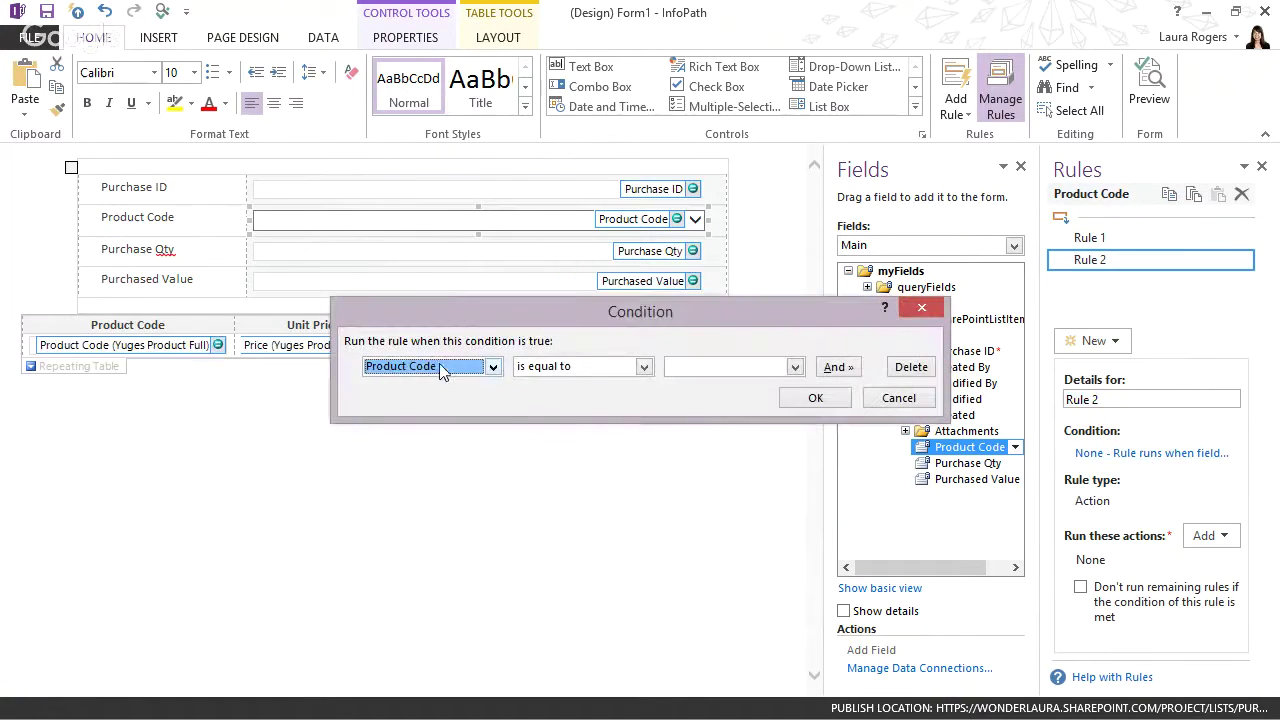
left_click(439, 363)
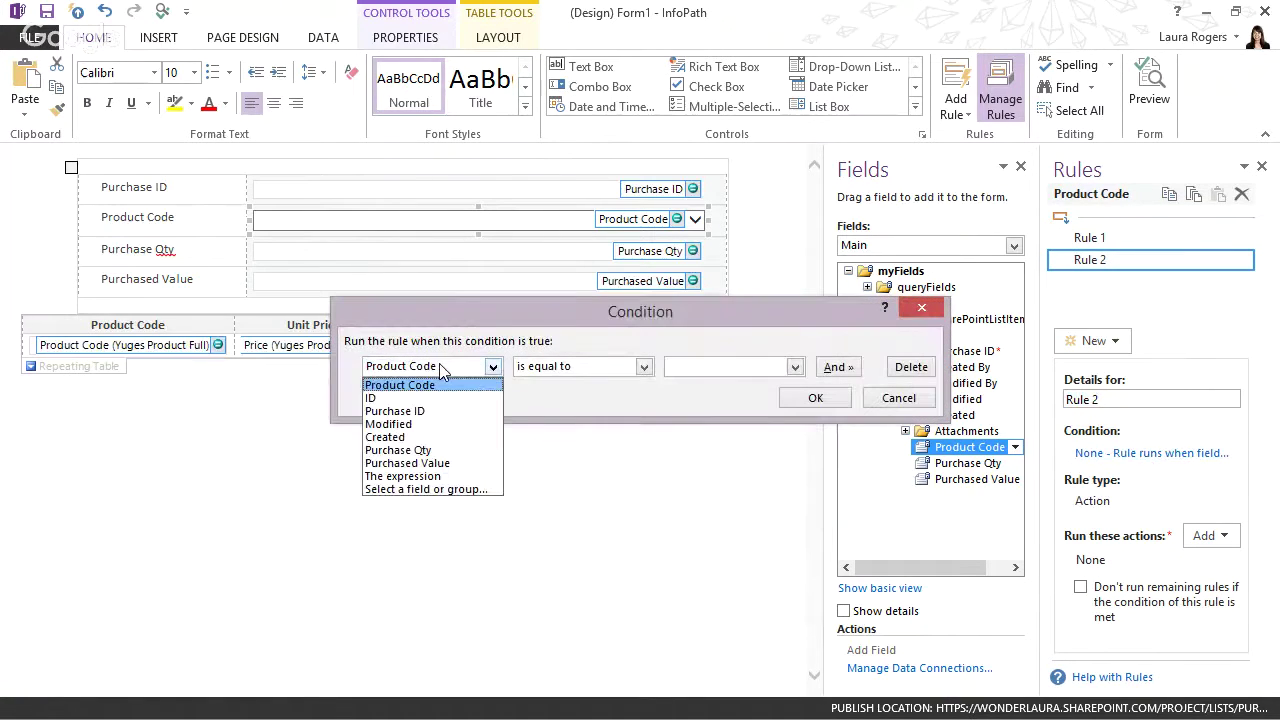
left_click(434, 451)
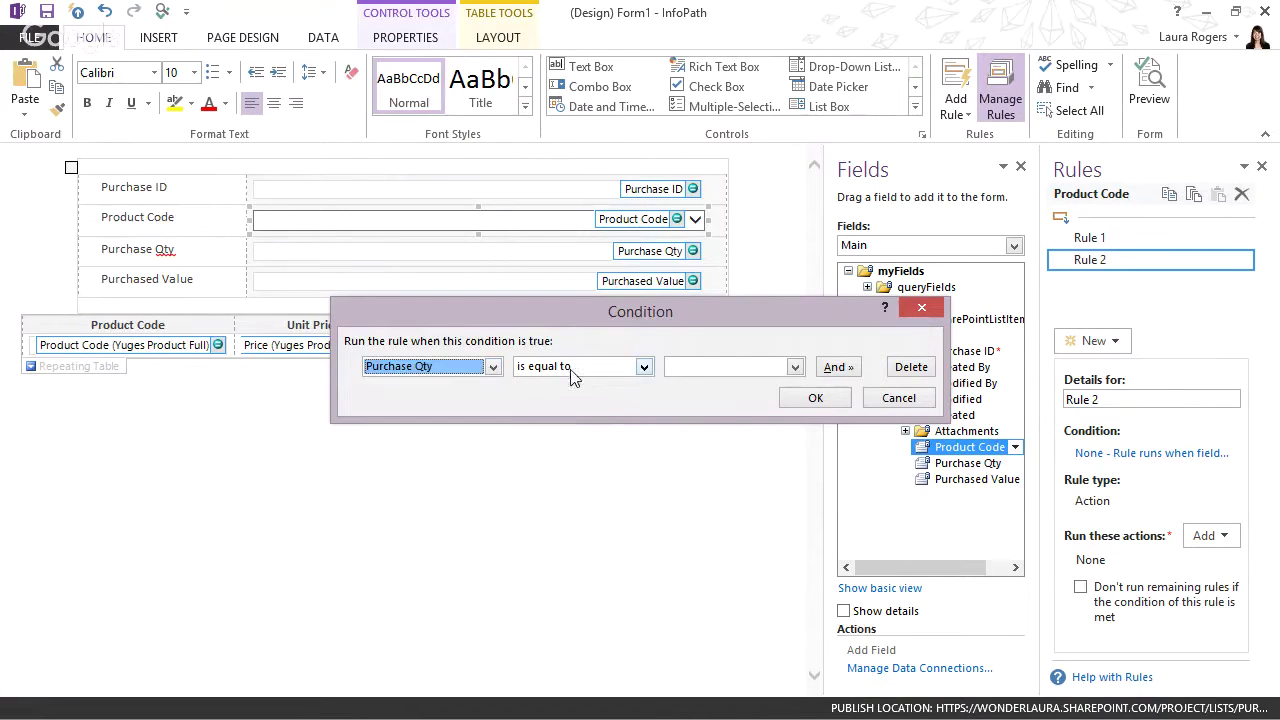
left_click(571, 367)
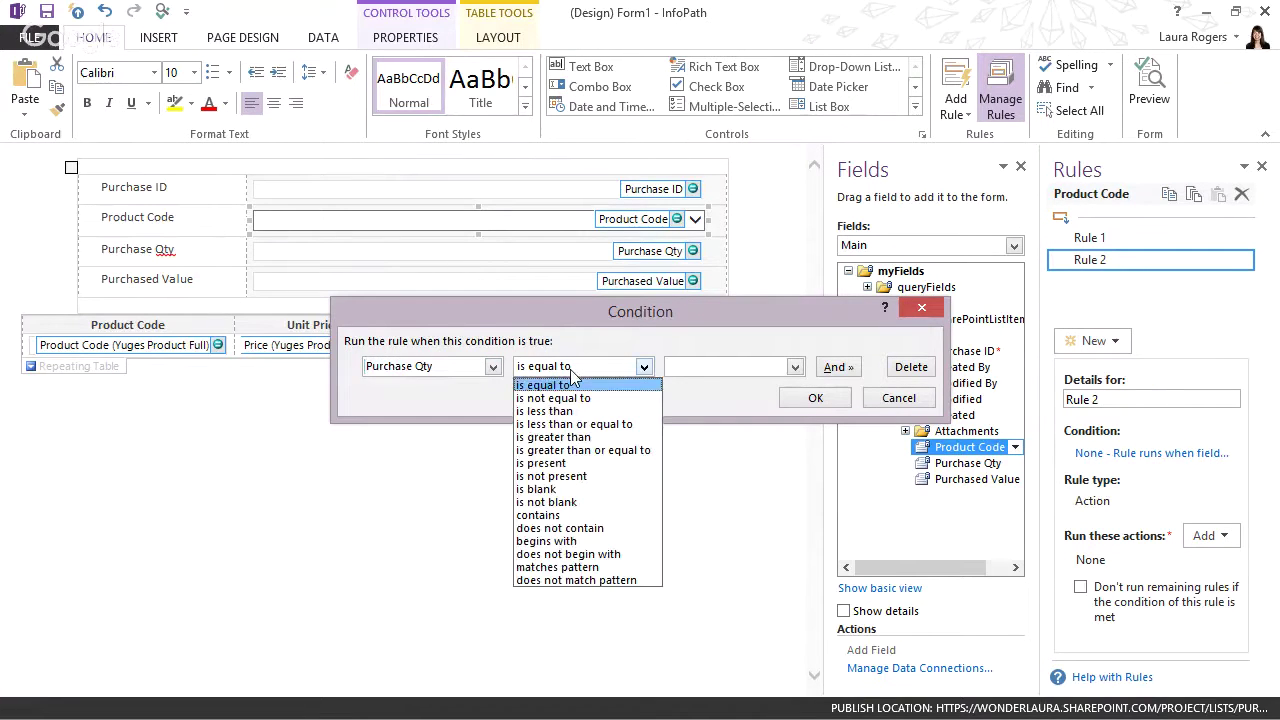
left_click(548, 502)
left_click(815, 398)
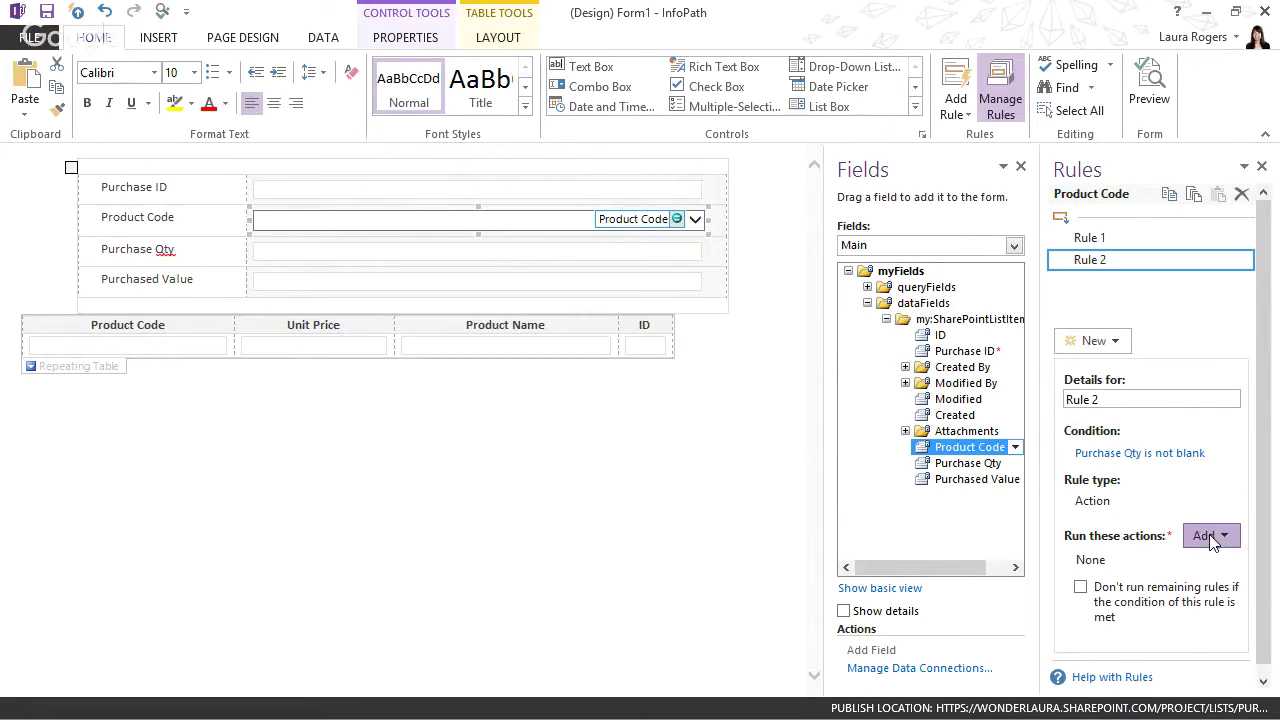
Give the Product Code field's second rule an action that sets a field's value, with Purchased Value as the target.
left_click(1208, 536)
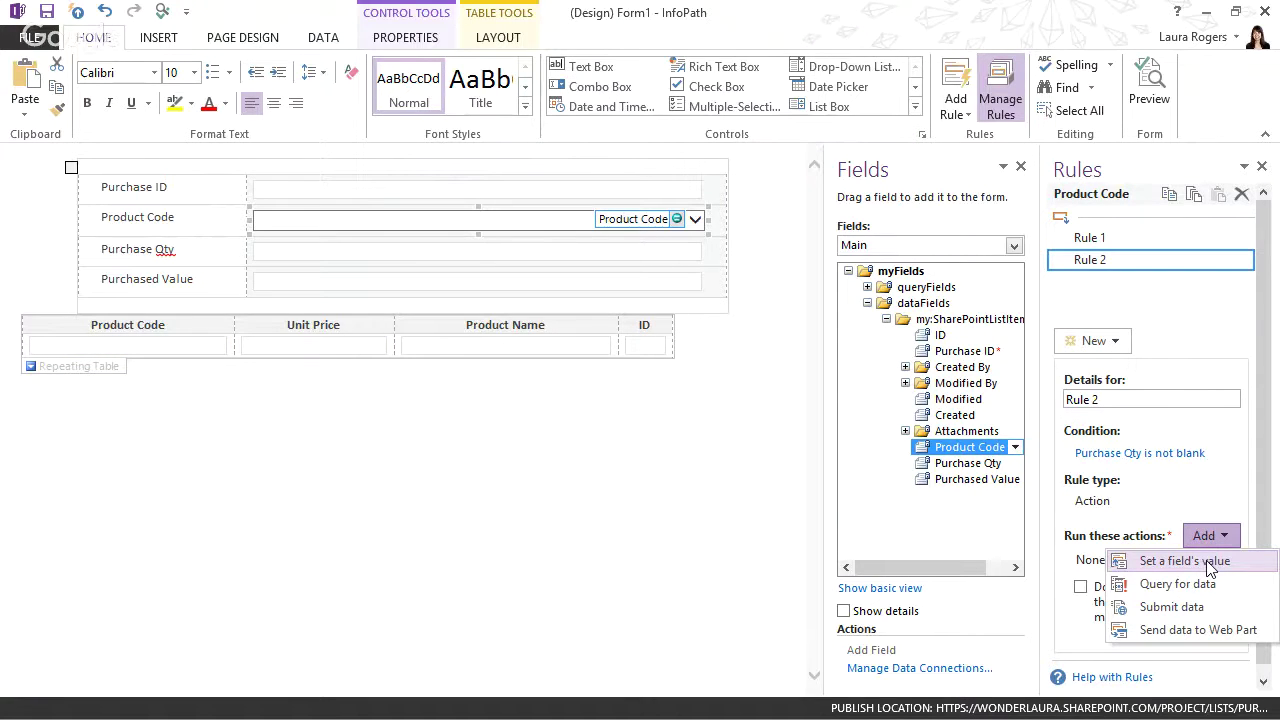
left_click(1184, 561)
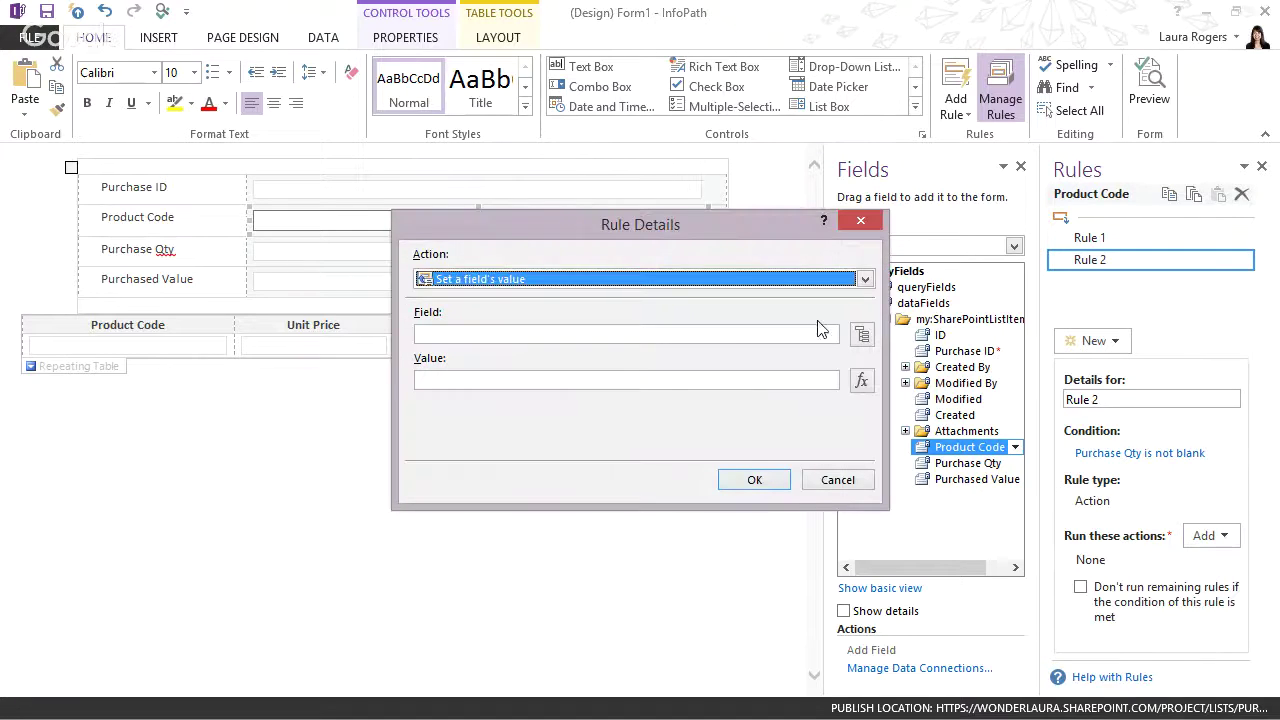
left_click(862, 336)
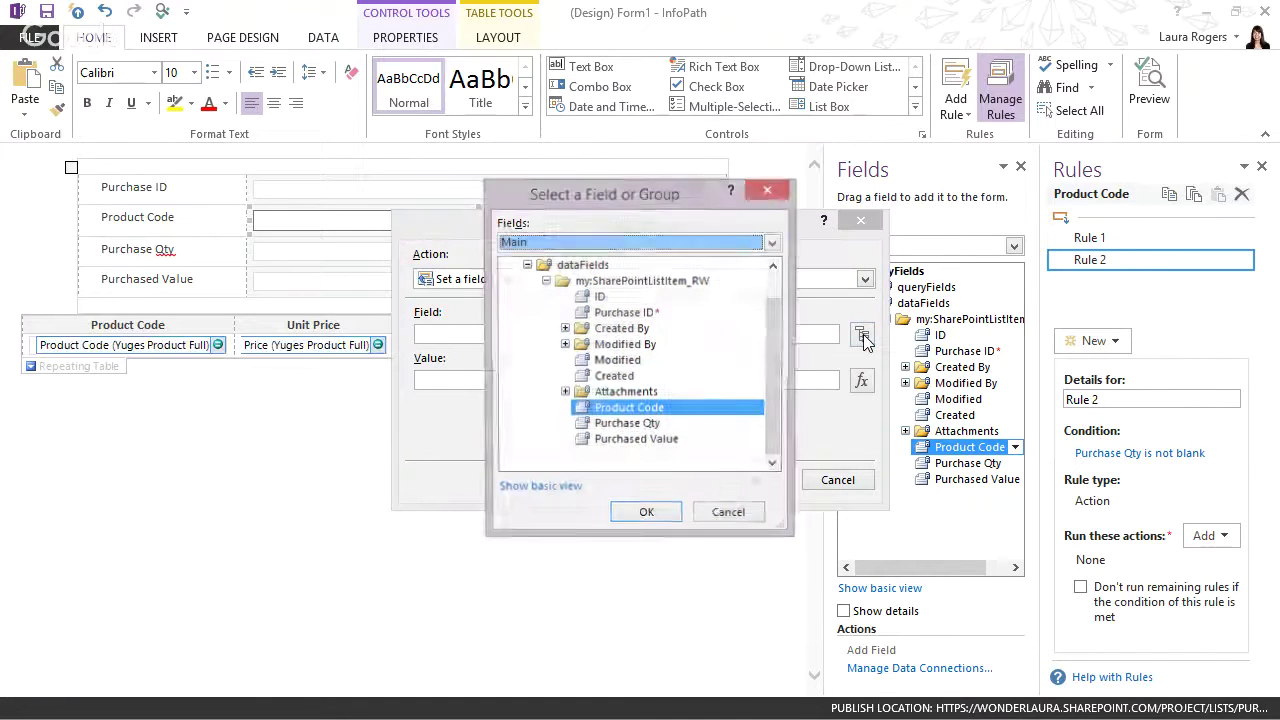
left_click(636, 441)
left_click(645, 516)
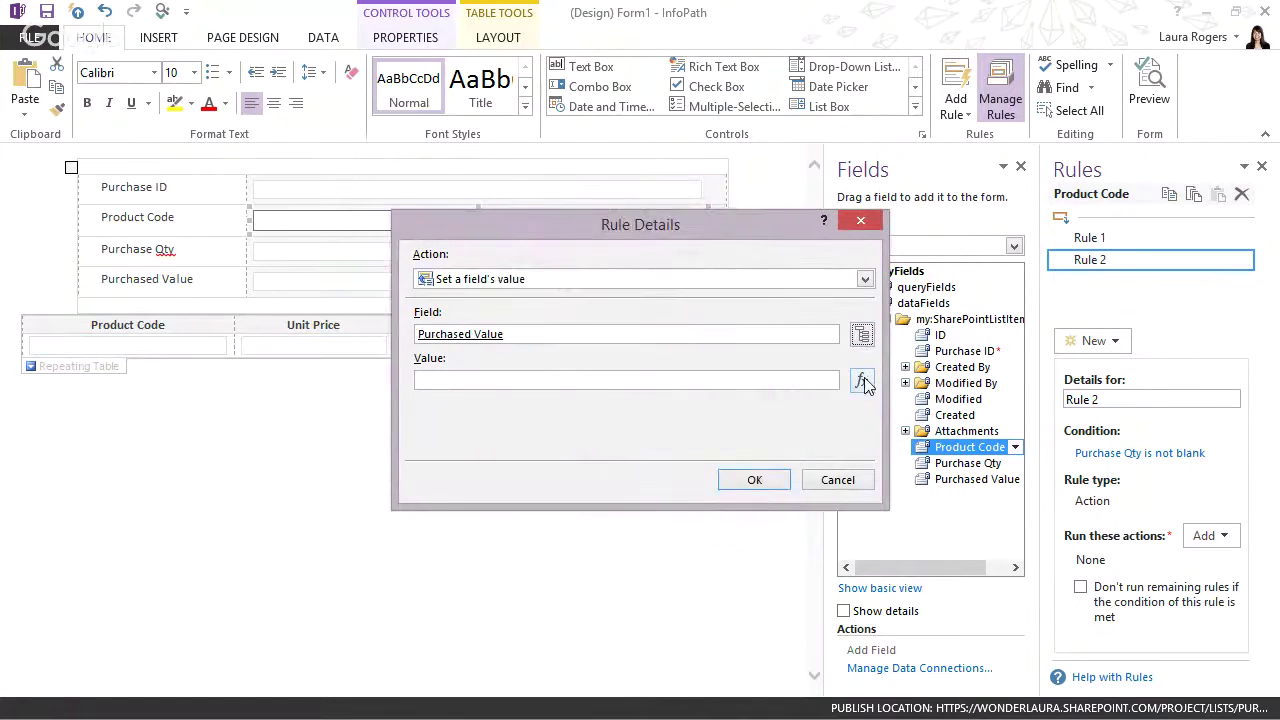
Define the second rule's value formula as Purchase Qty * Unit Price, taking Unit Price from Yuges Product Full (Secondary).
left_click(861, 380)
left_click(418, 443)
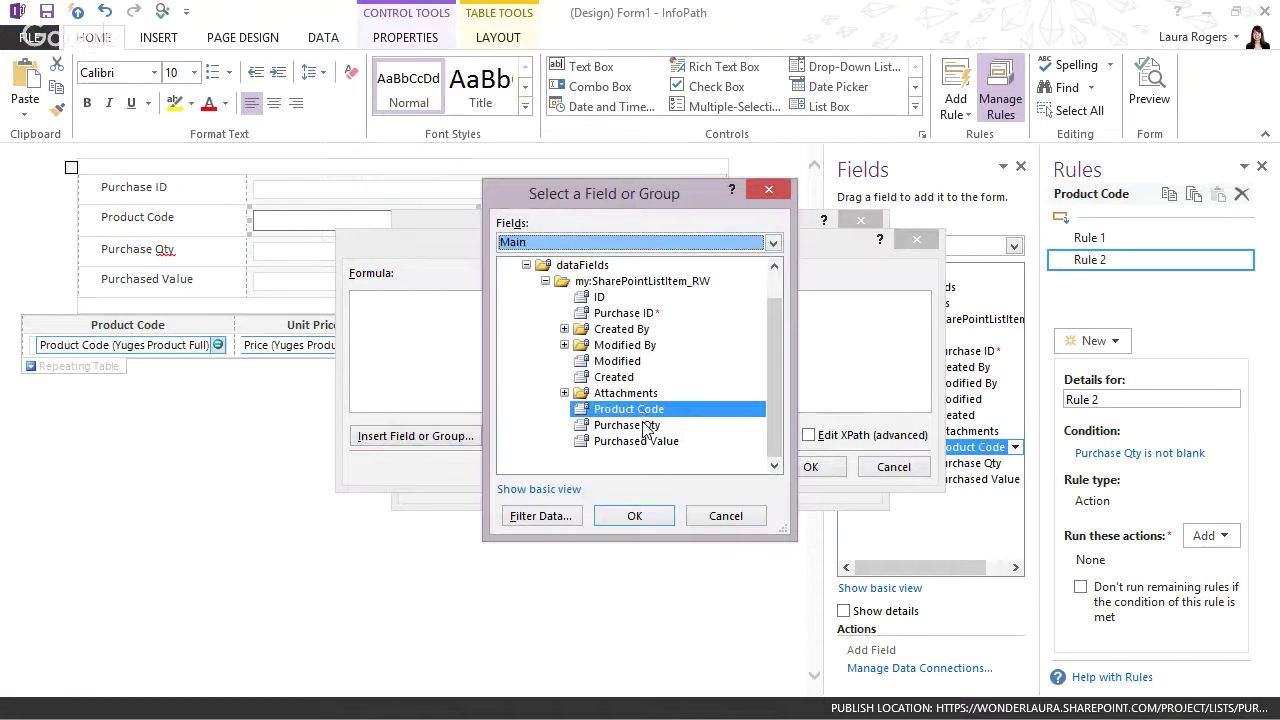
left_click(617, 423)
left_click(634, 516)
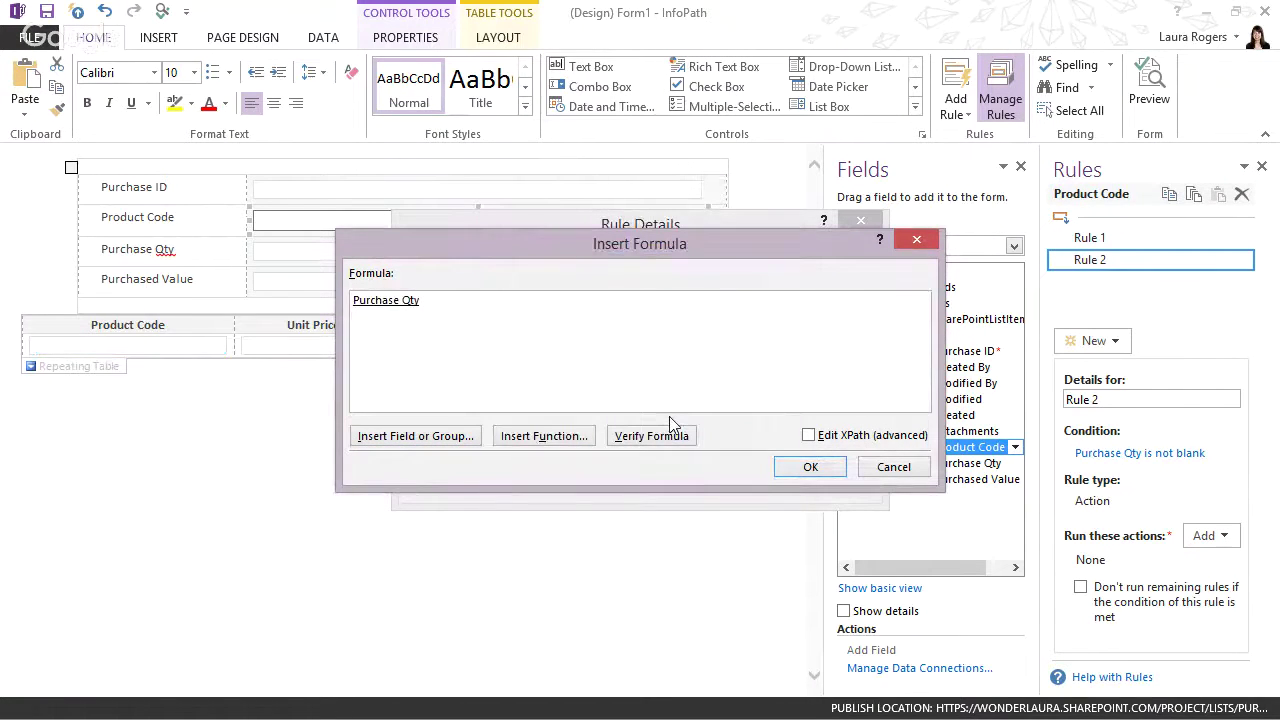
type("*")
left_click(390, 443)
left_click(583, 242)
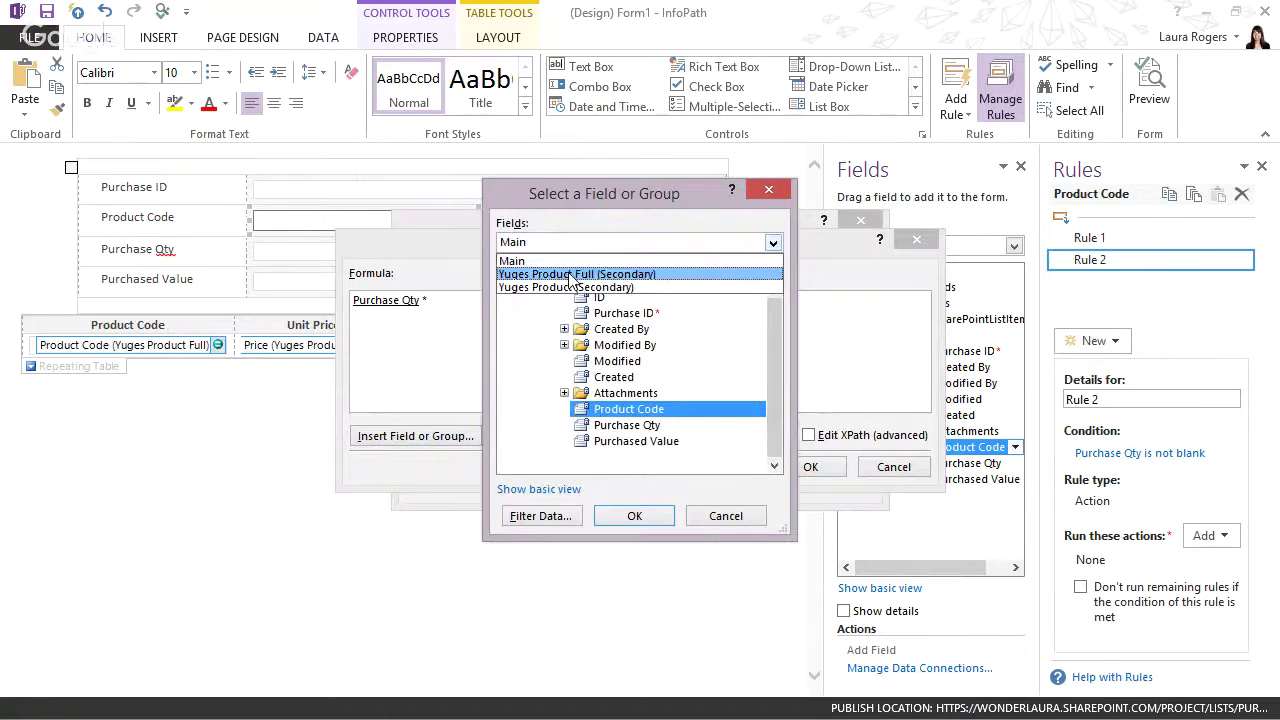
left_click(570, 276)
left_click(526, 297)
left_click(545, 313)
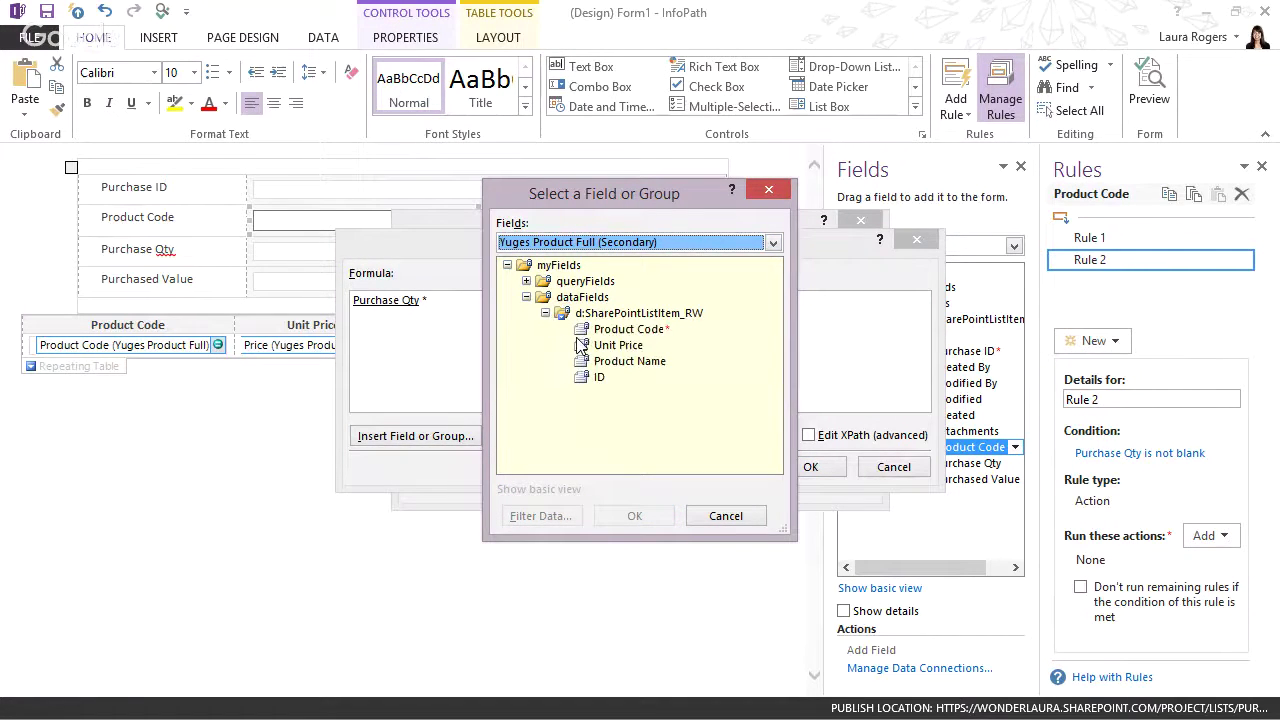
left_click(605, 345)
left_click(656, 516)
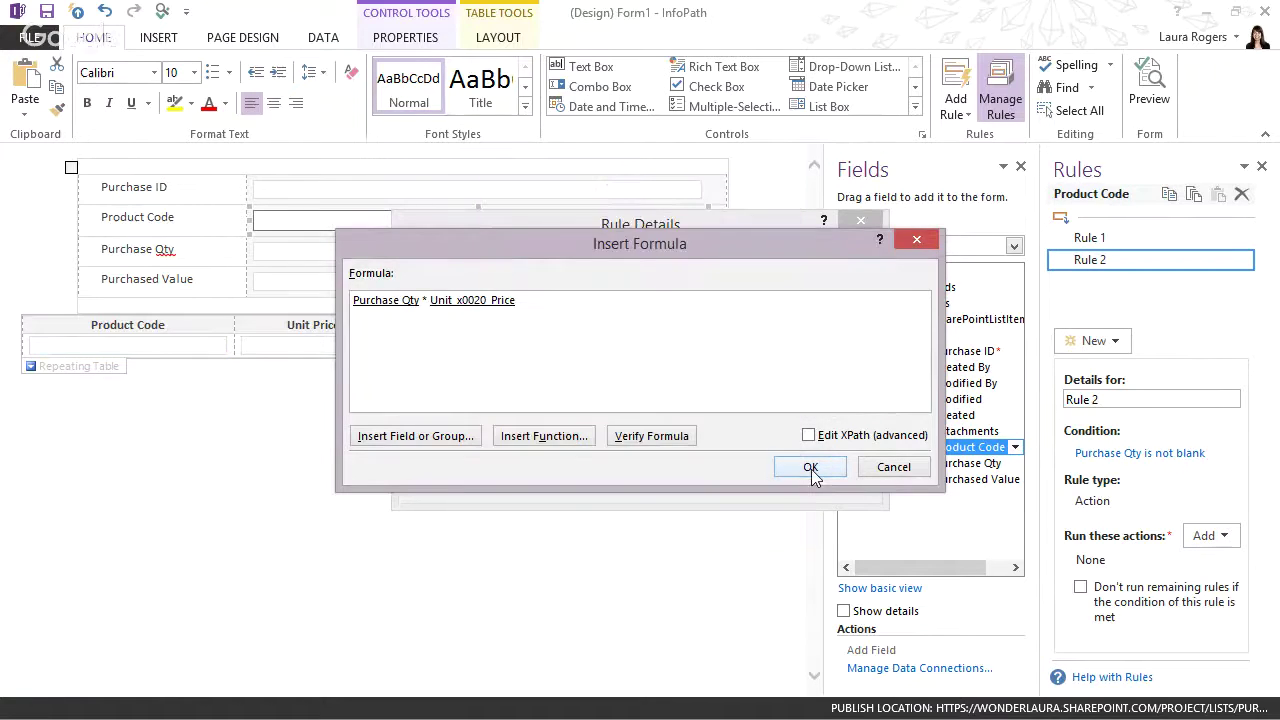
left_click(811, 470)
left_click(760, 480)
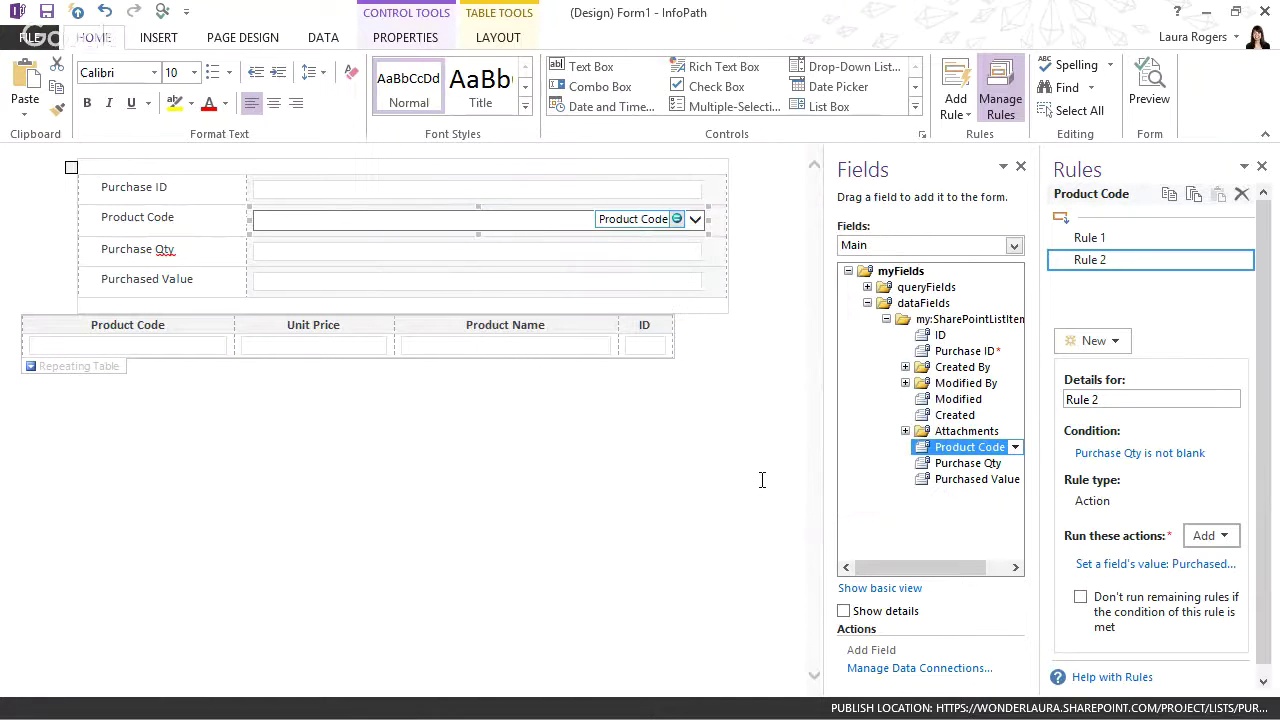
Preview the form with data connections allowed, and test it with product code 125 and a purchase quantity of 8.
left_click(162, 11)
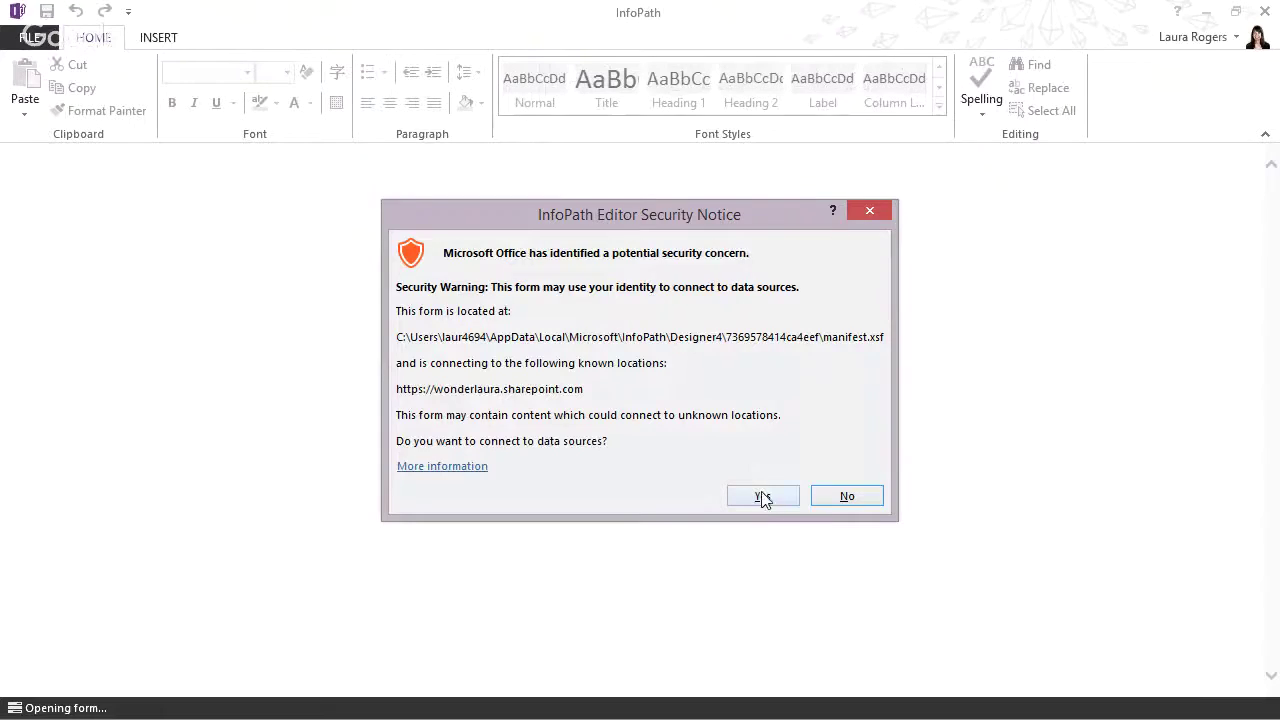
left_click(757, 494)
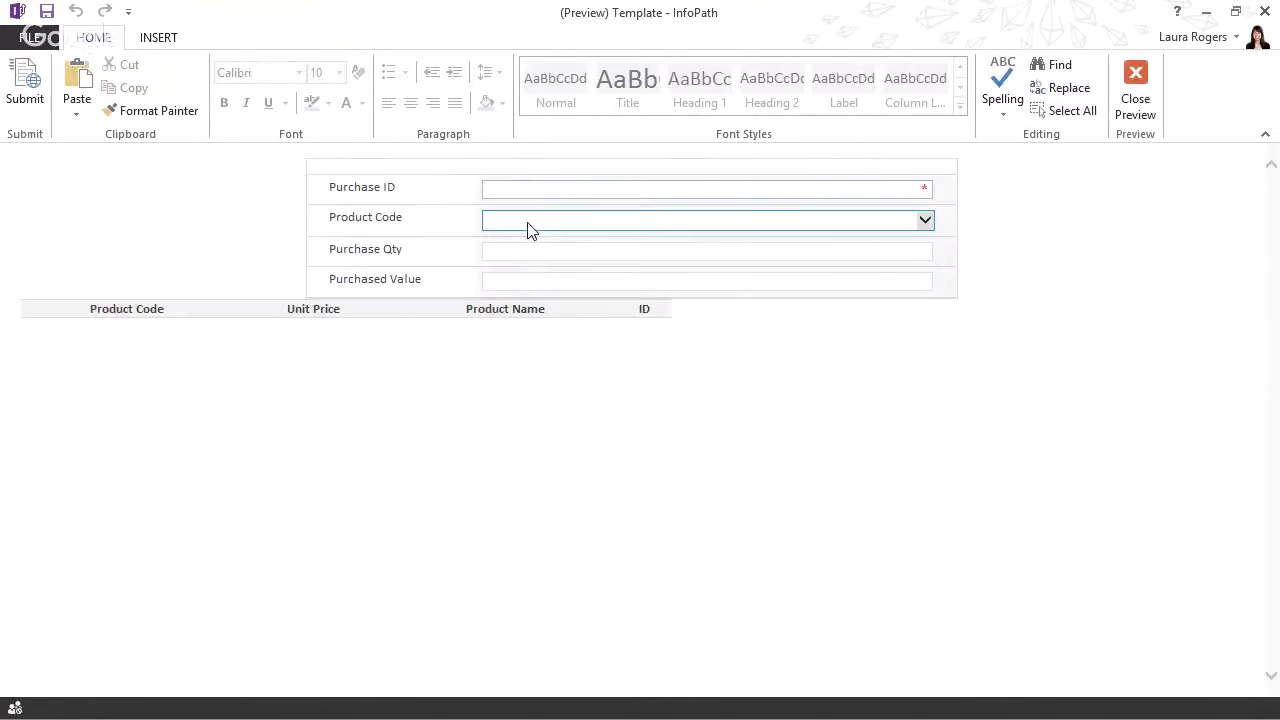
left_click(530, 225)
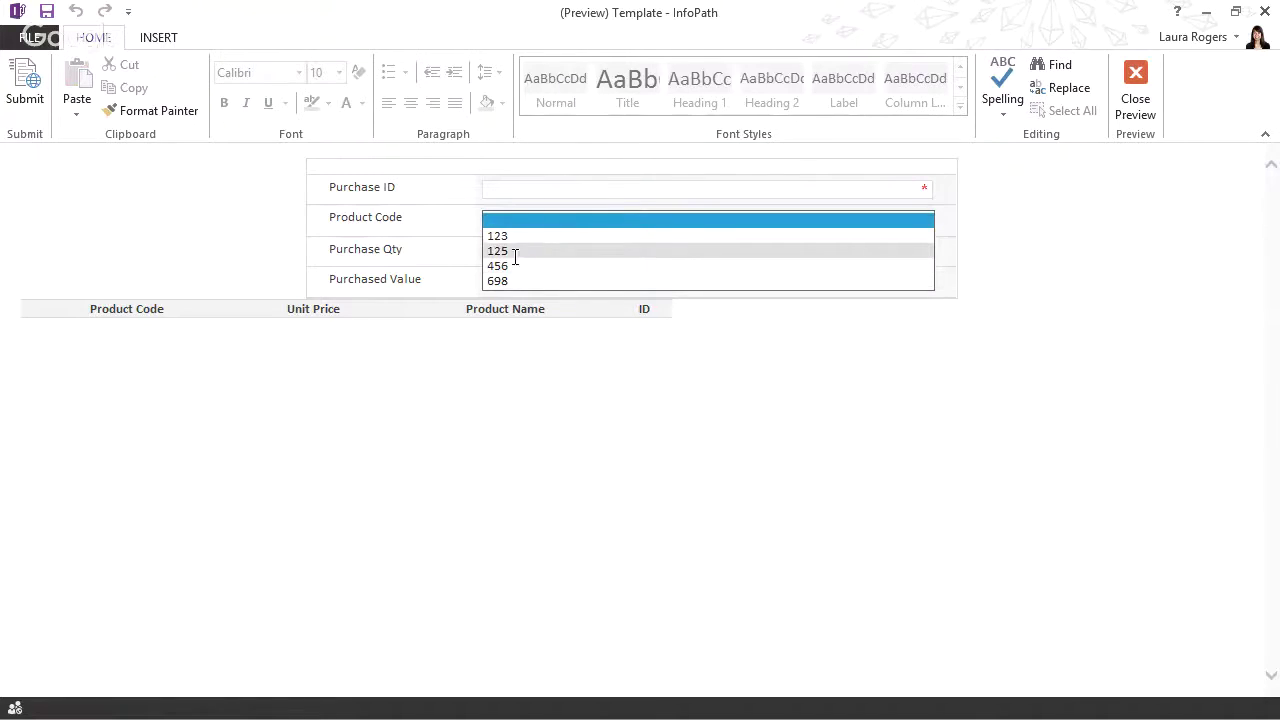
left_click(512, 250)
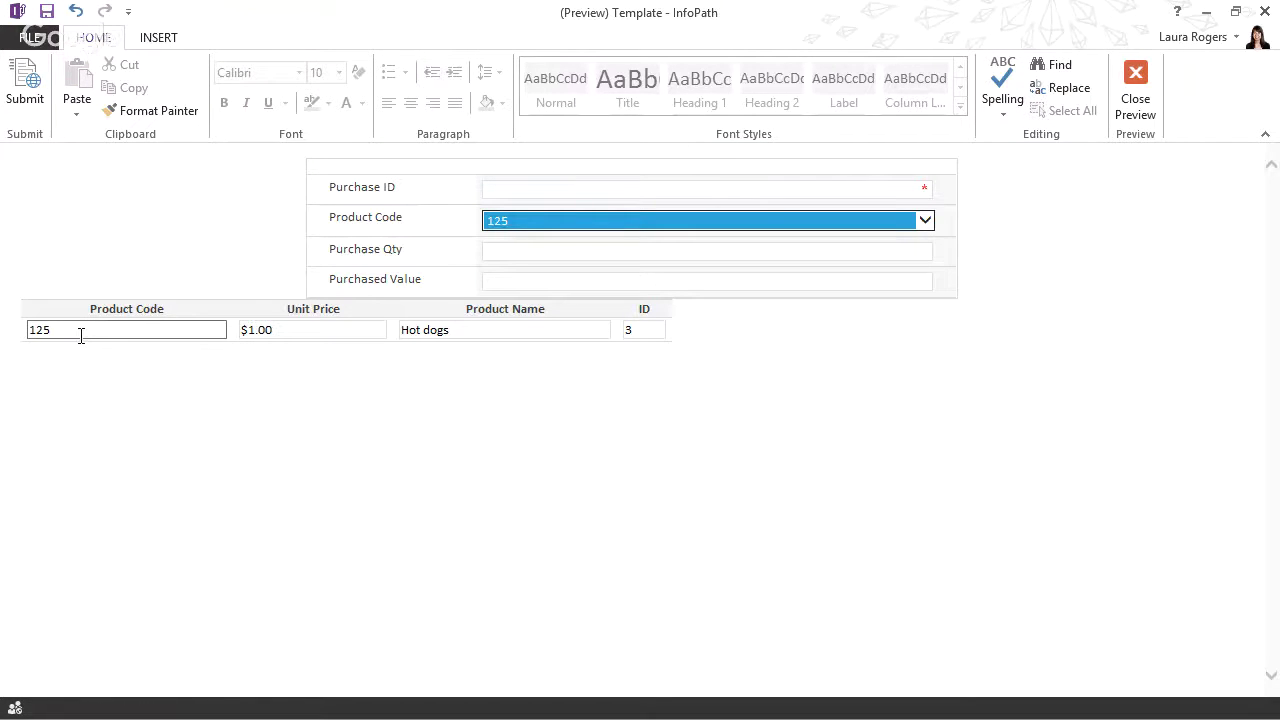
left_click(519, 250)
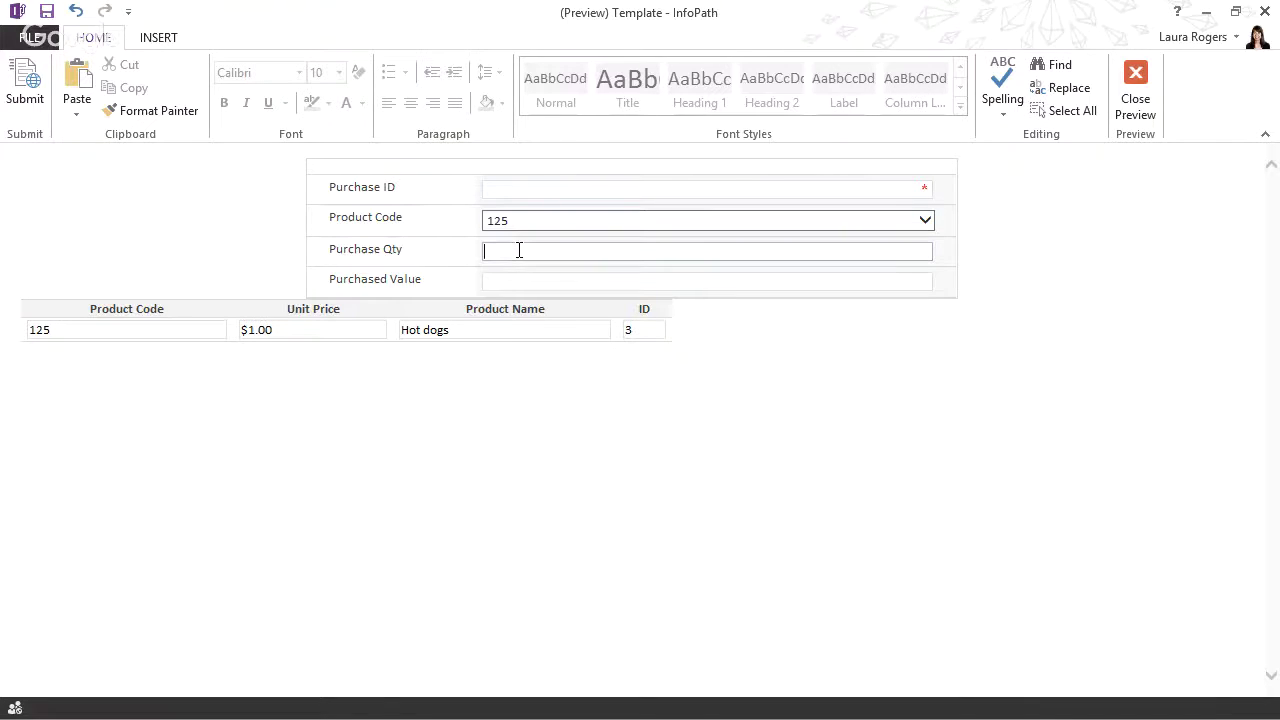
key("Tab")
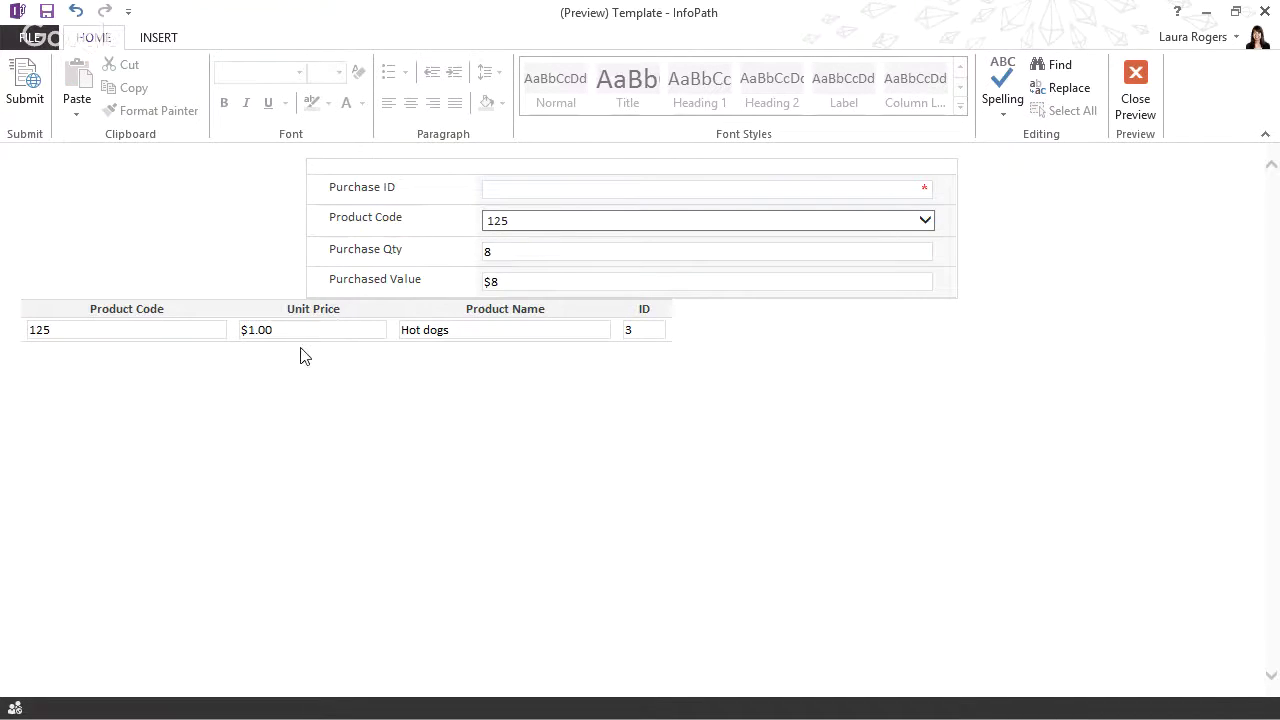
Change the product code to 698 in the preview to test the Purchased Value recalculation.
double_click(503, 259)
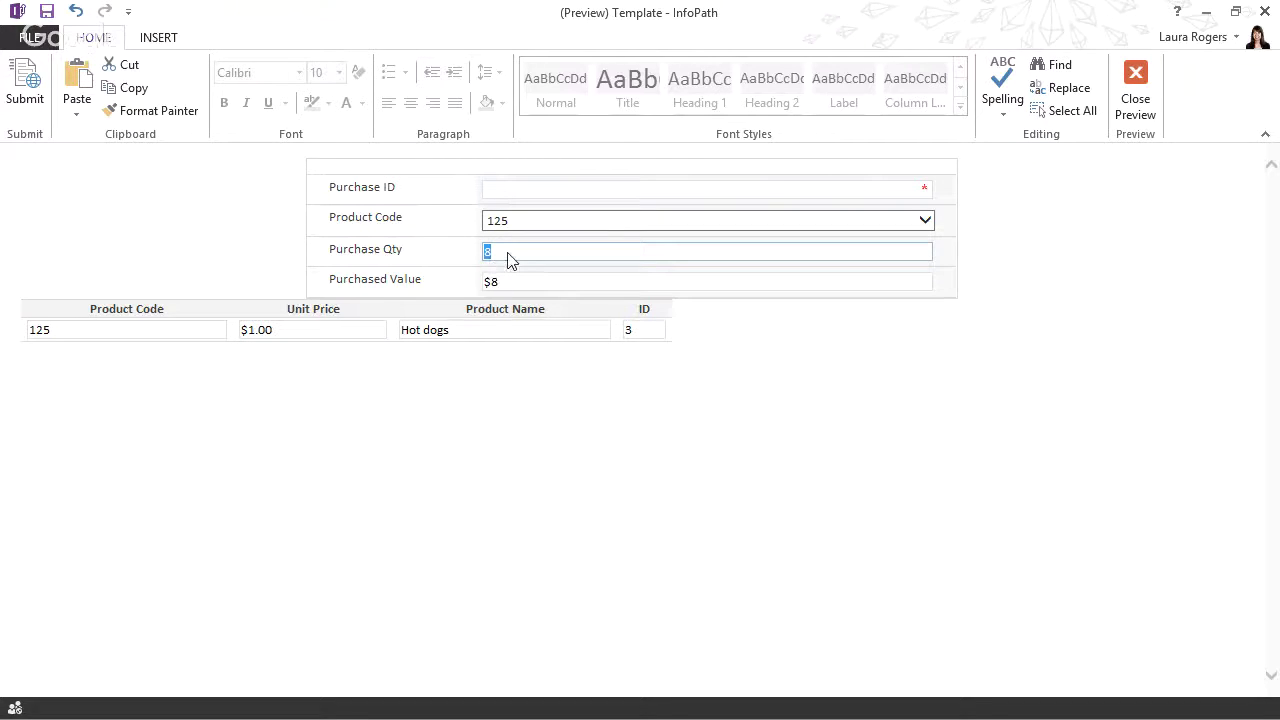
left_click(520, 224)
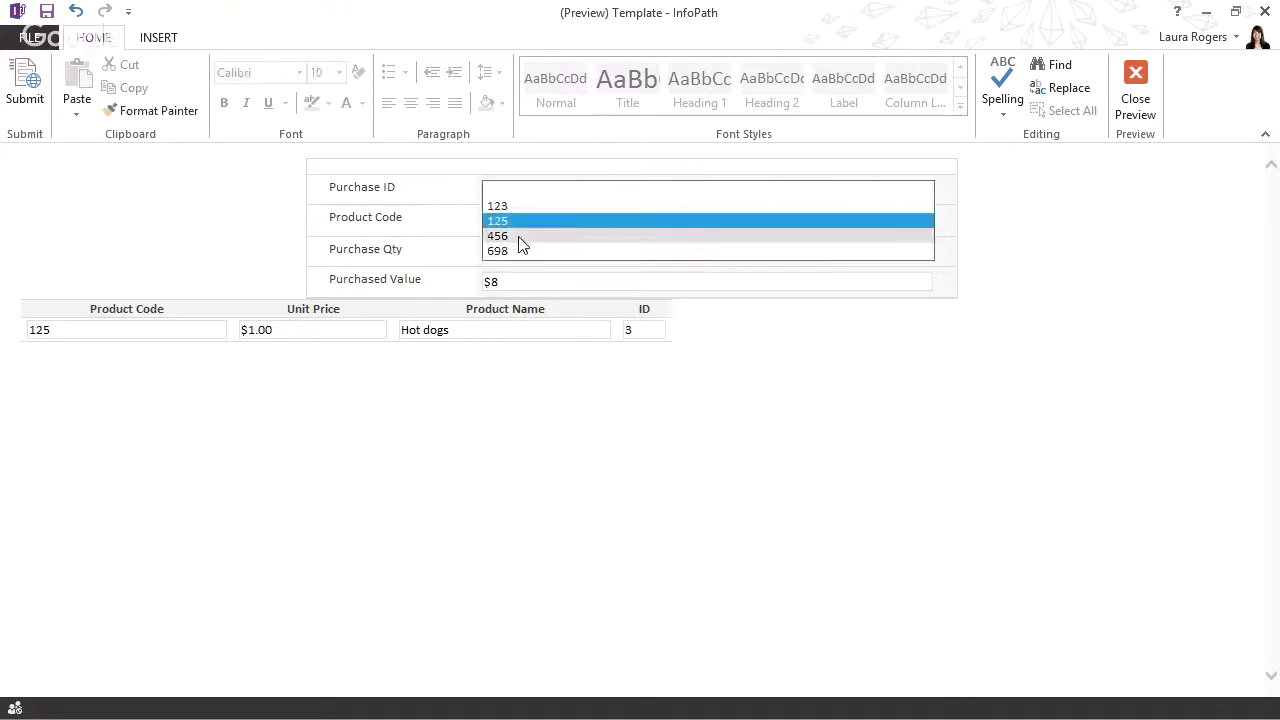
left_click(518, 251)
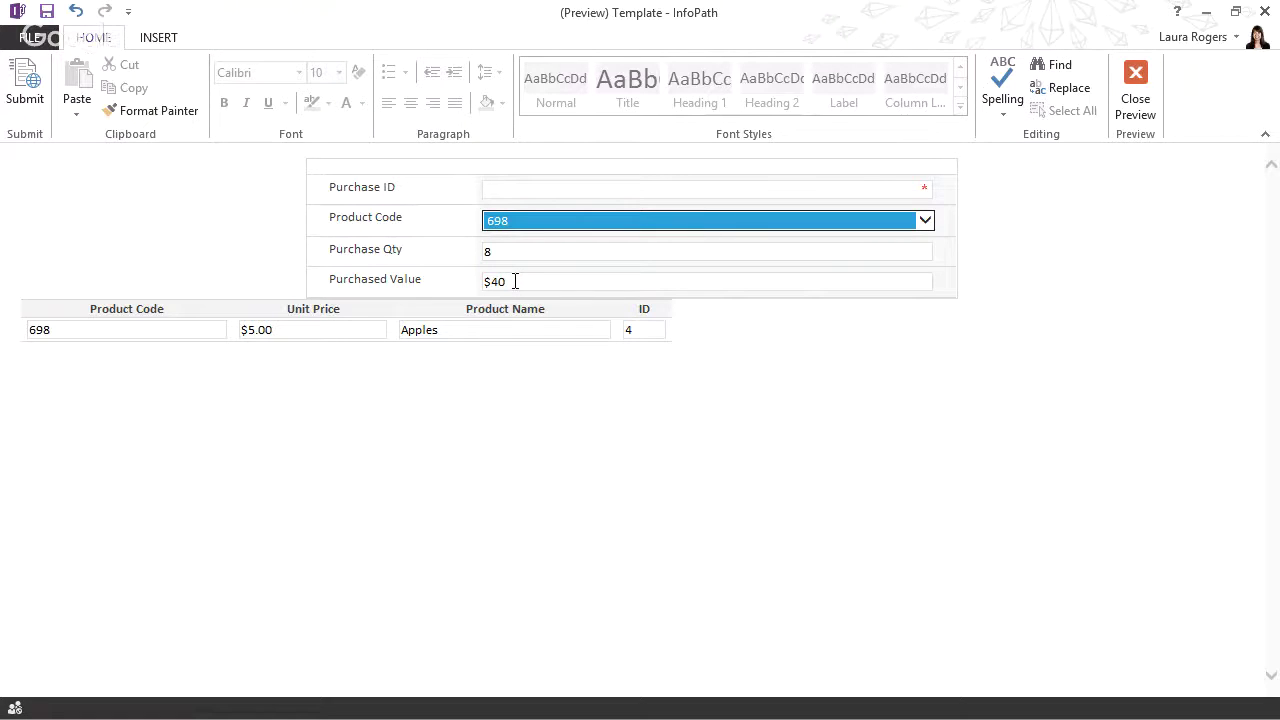
Test the preview with a purchase quantity of 2 and product code 123, and close the preview.
left_click_drag(503, 251, 477, 261)
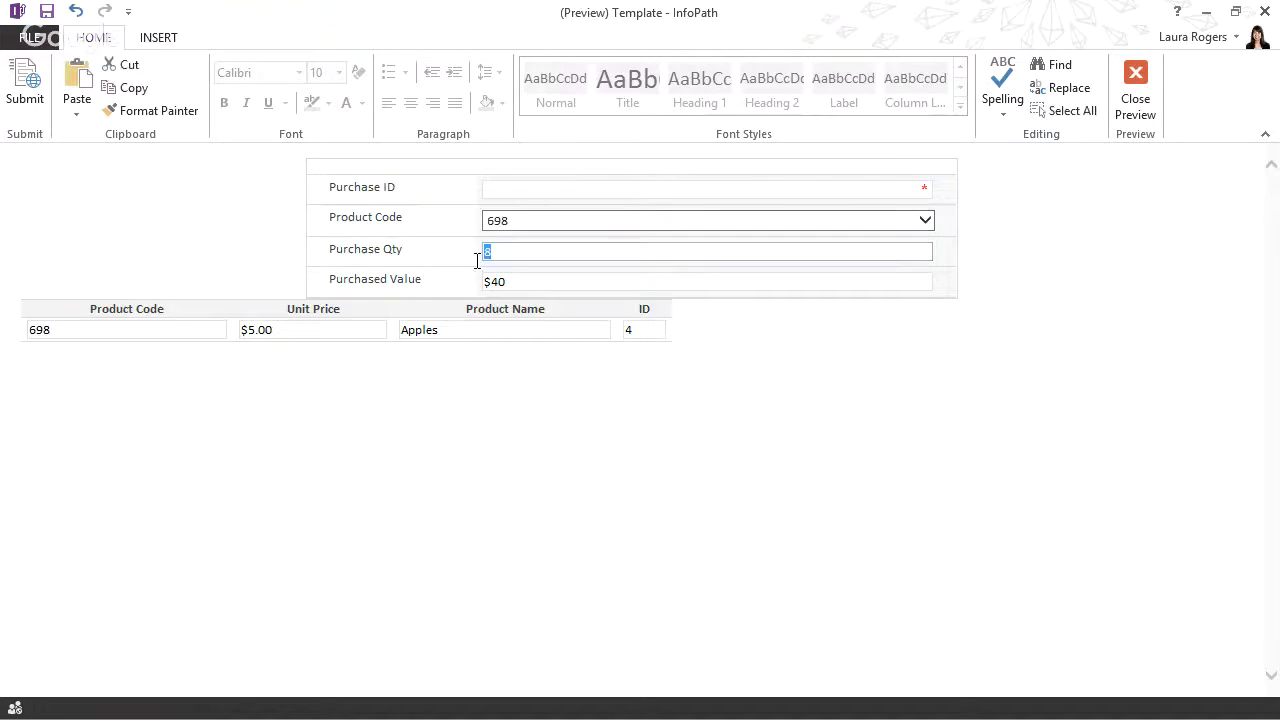
type("2")
left_click(477, 267)
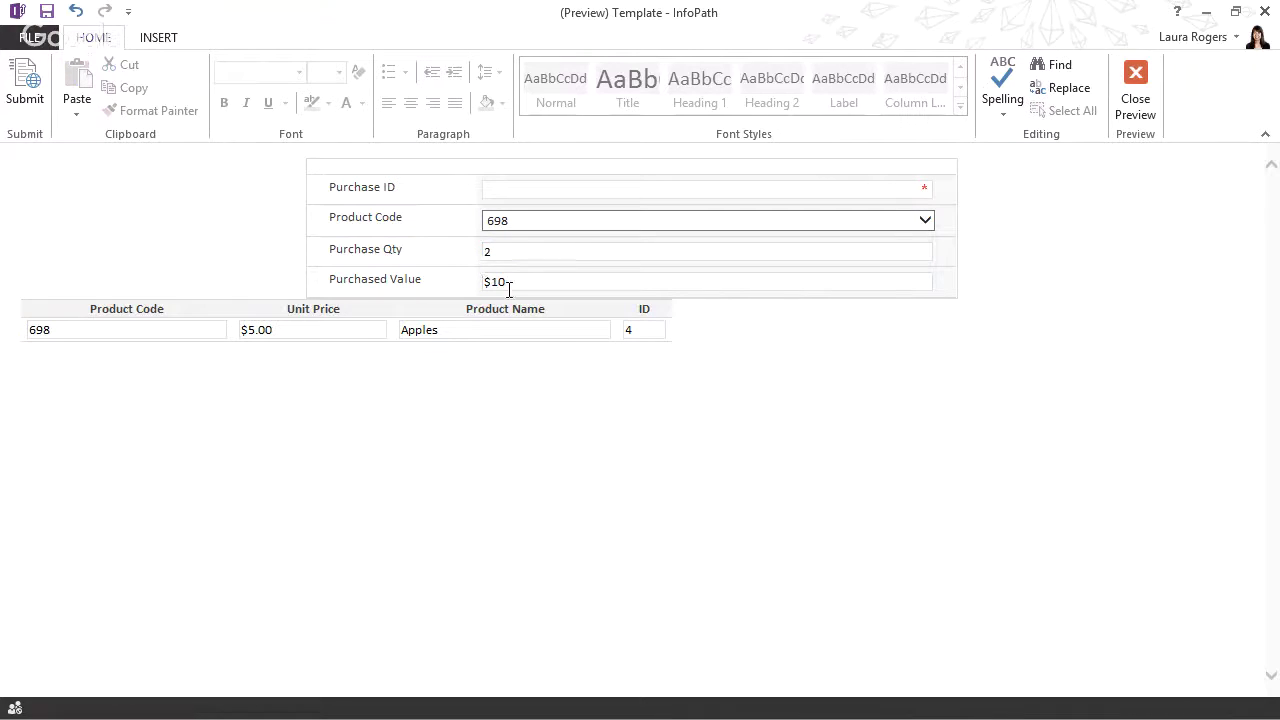
left_click(527, 218)
left_click(517, 175)
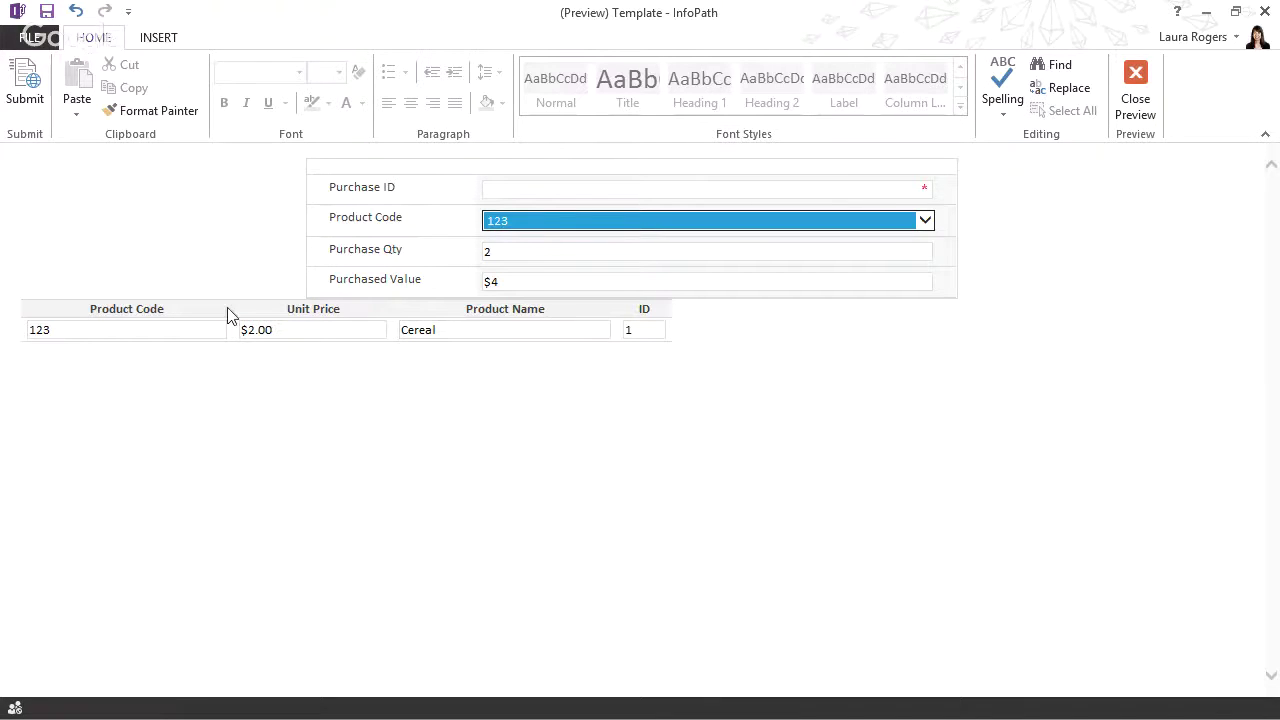
left_click(1135, 104)
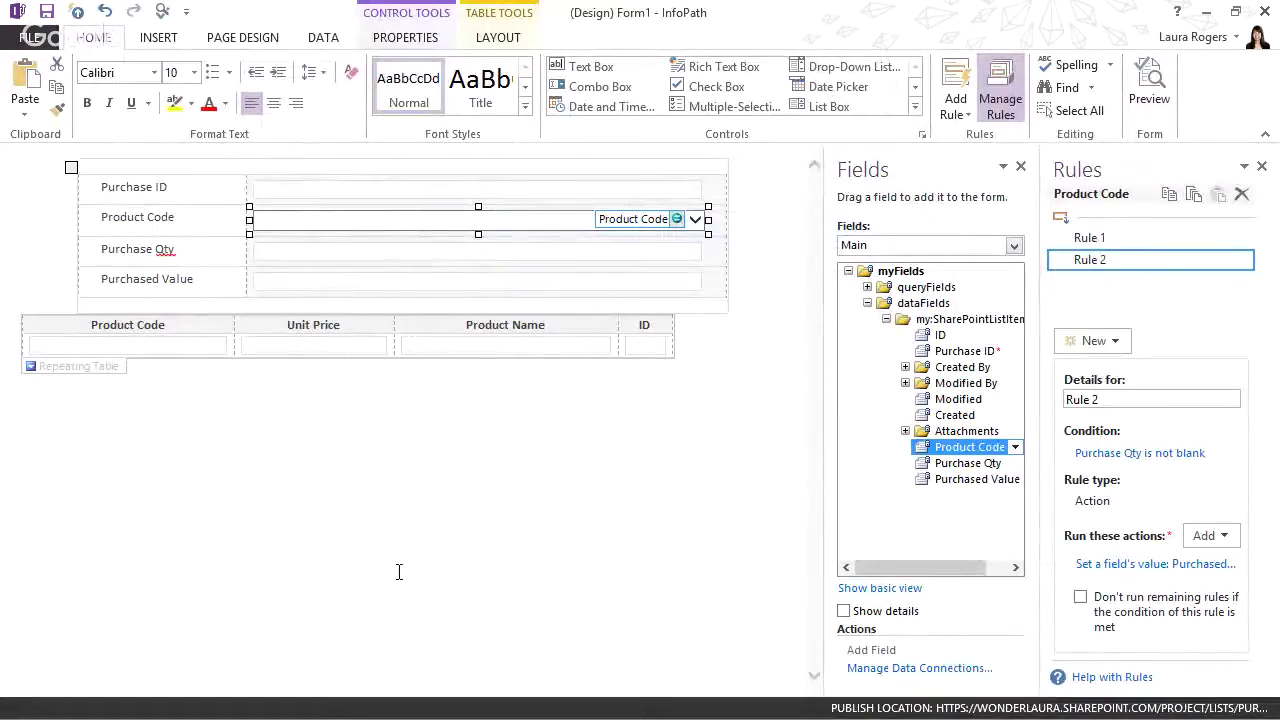
Add the query fields of Yuges Product Full (Secondary) as a section on a new line below the purchase fields.
left_click(226, 302)
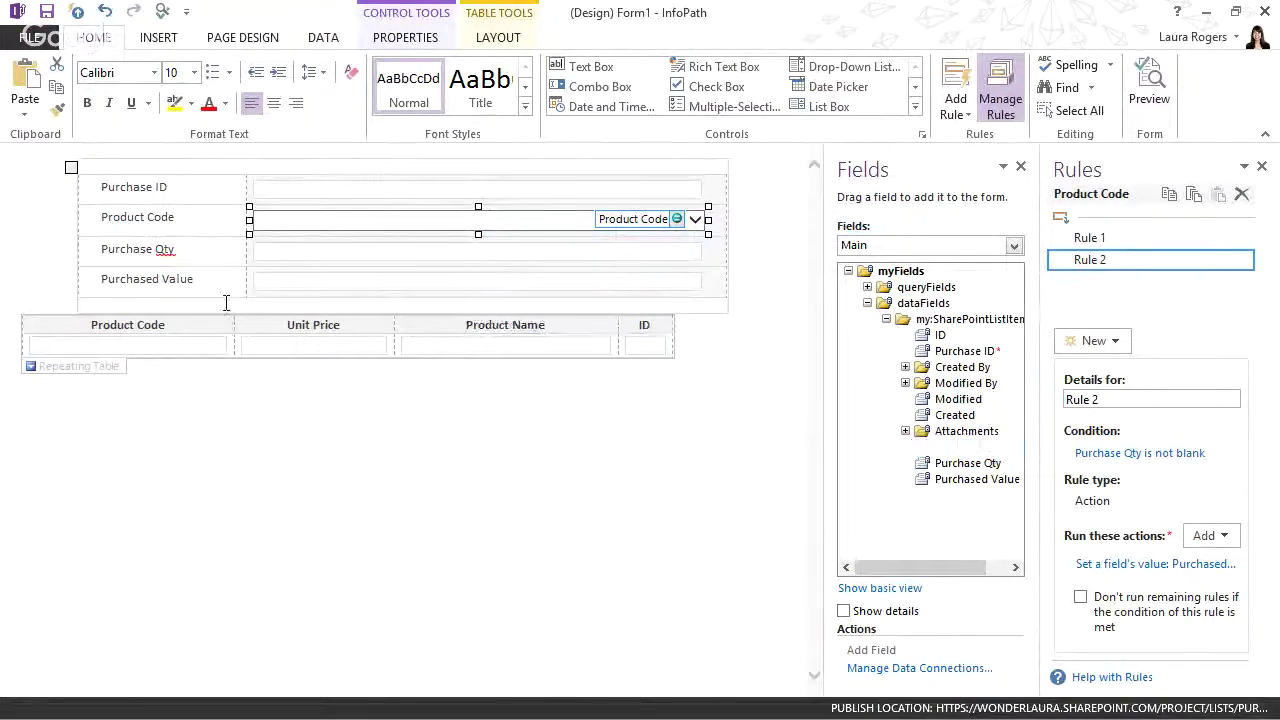
key("Return")
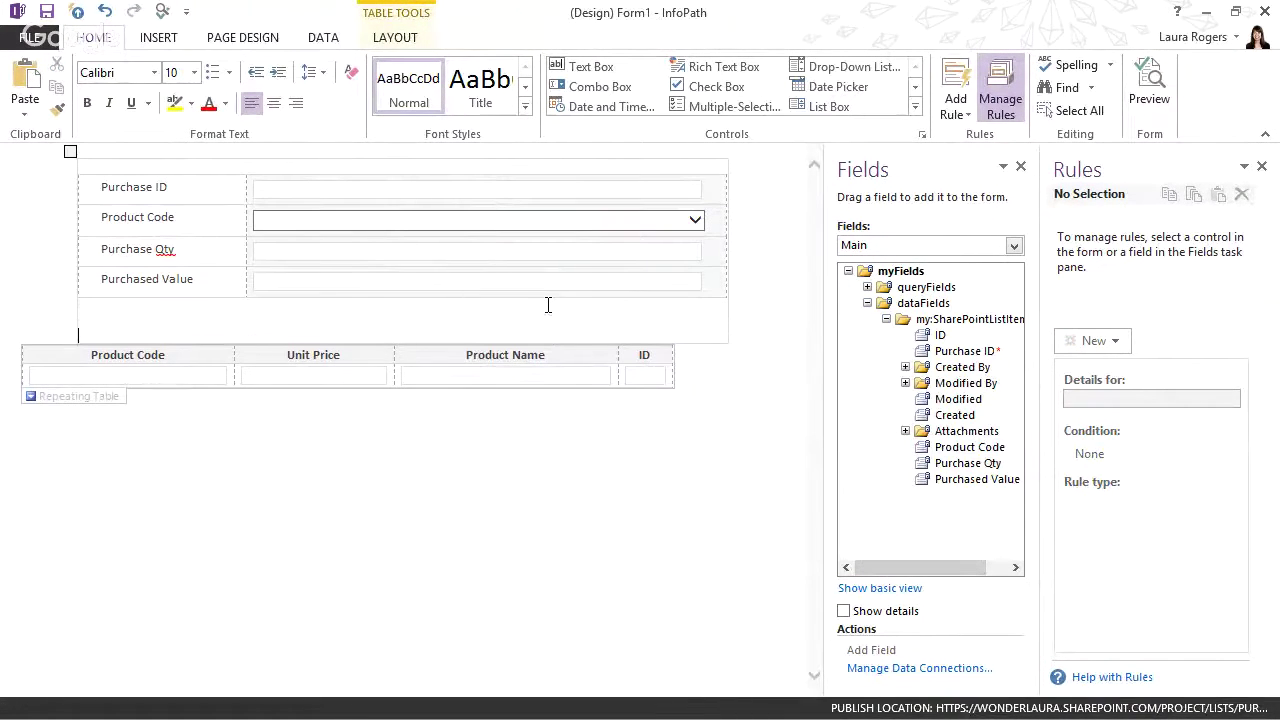
left_click(908, 250)
left_click(908, 273)
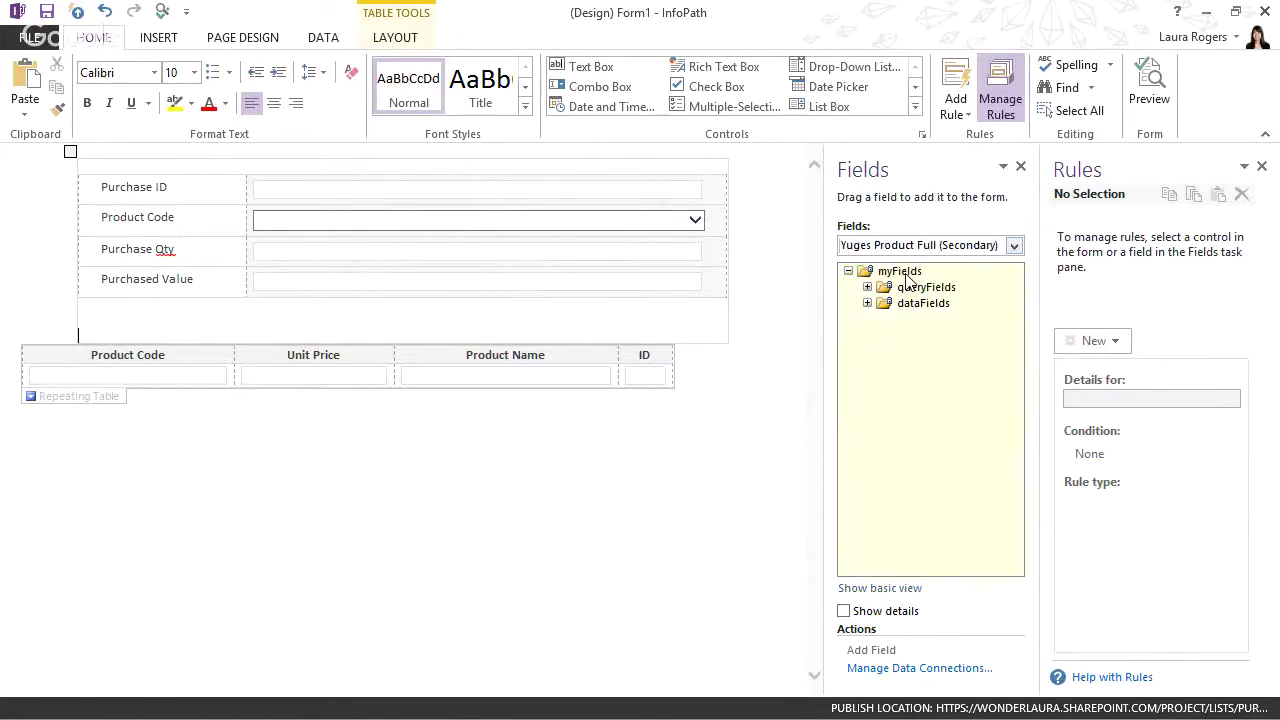
left_click(867, 287)
left_click(886, 303)
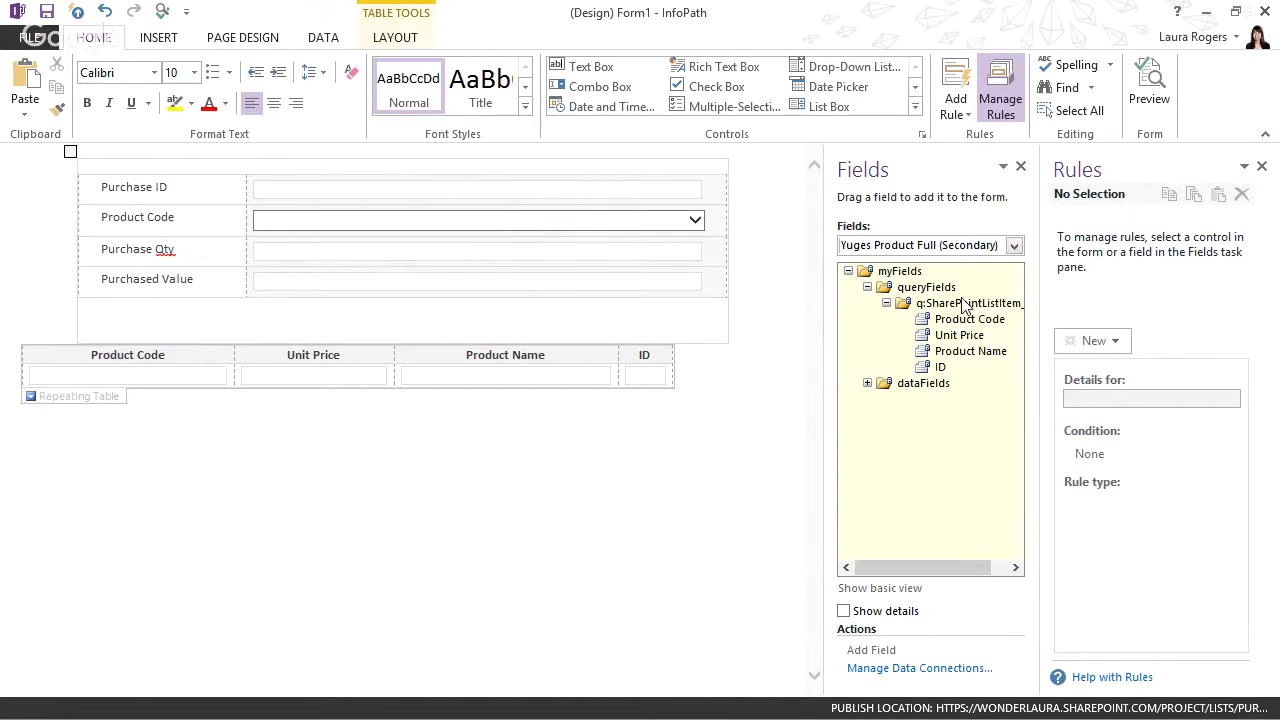
left_click_drag(962, 303, 162, 322)
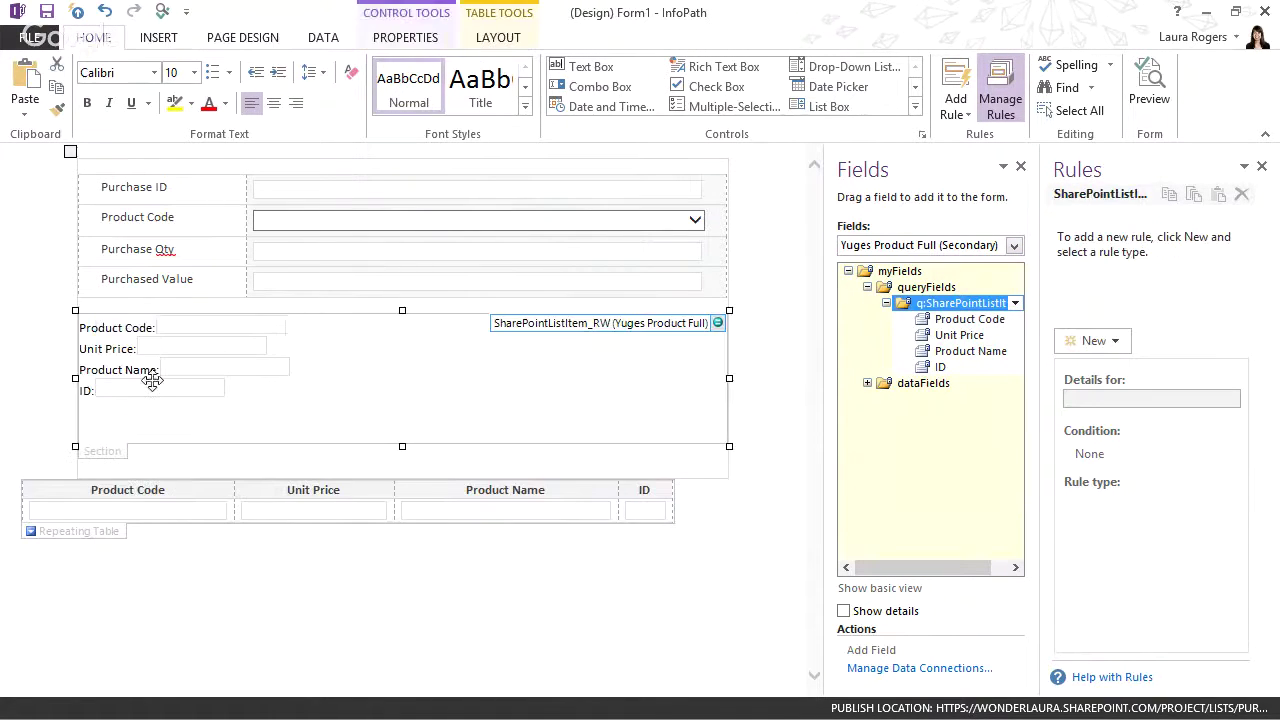
Insert a button below the query fields section.
left_click(140, 469)
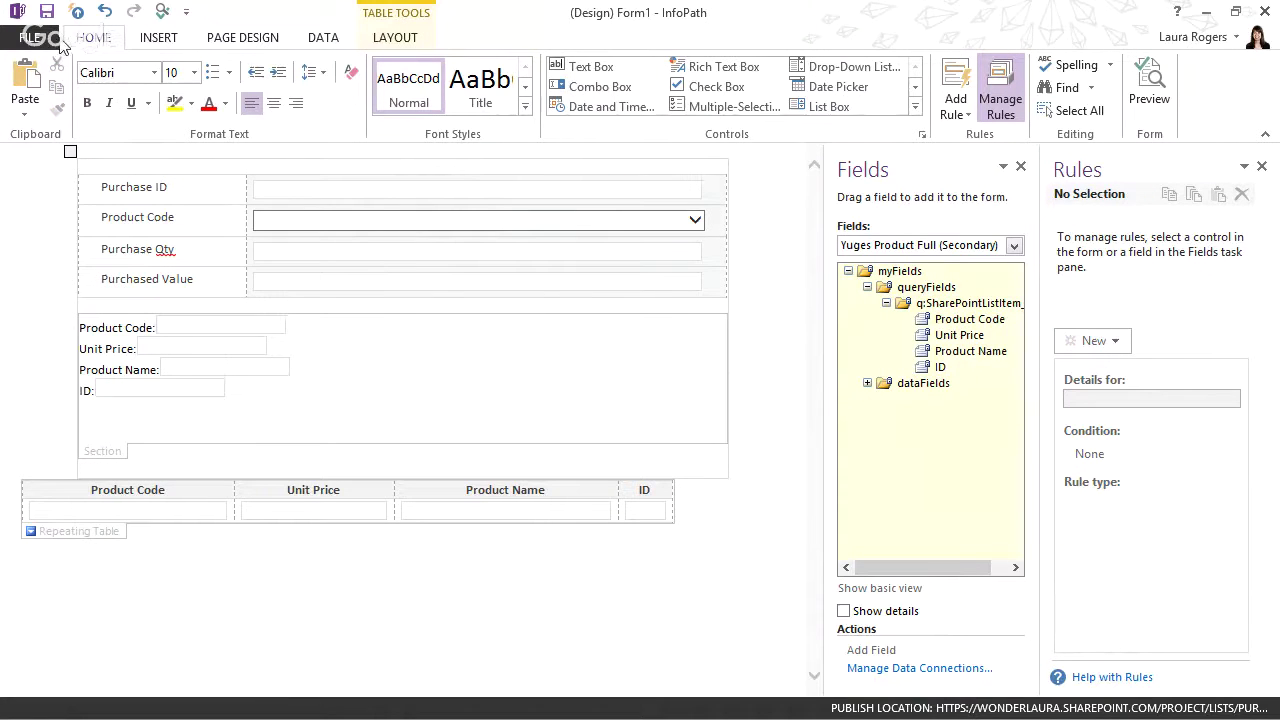
left_click(914, 107)
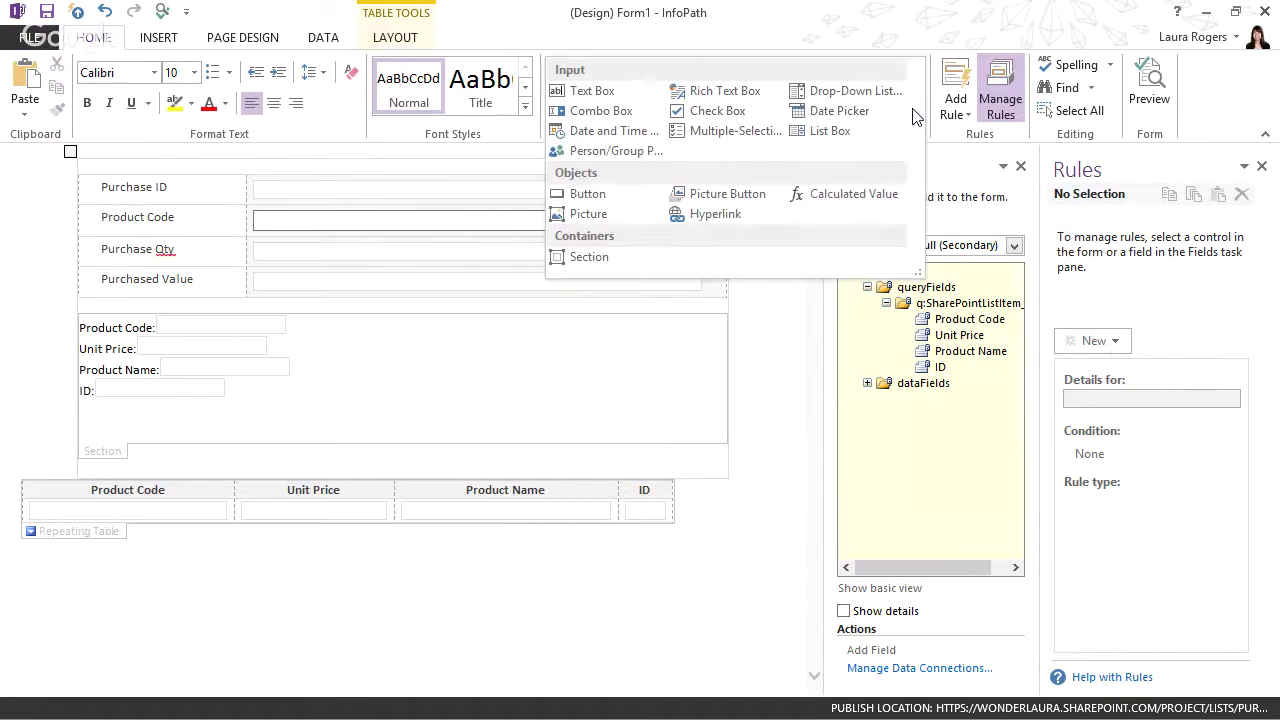
left_click(587, 194)
double_click(172, 476)
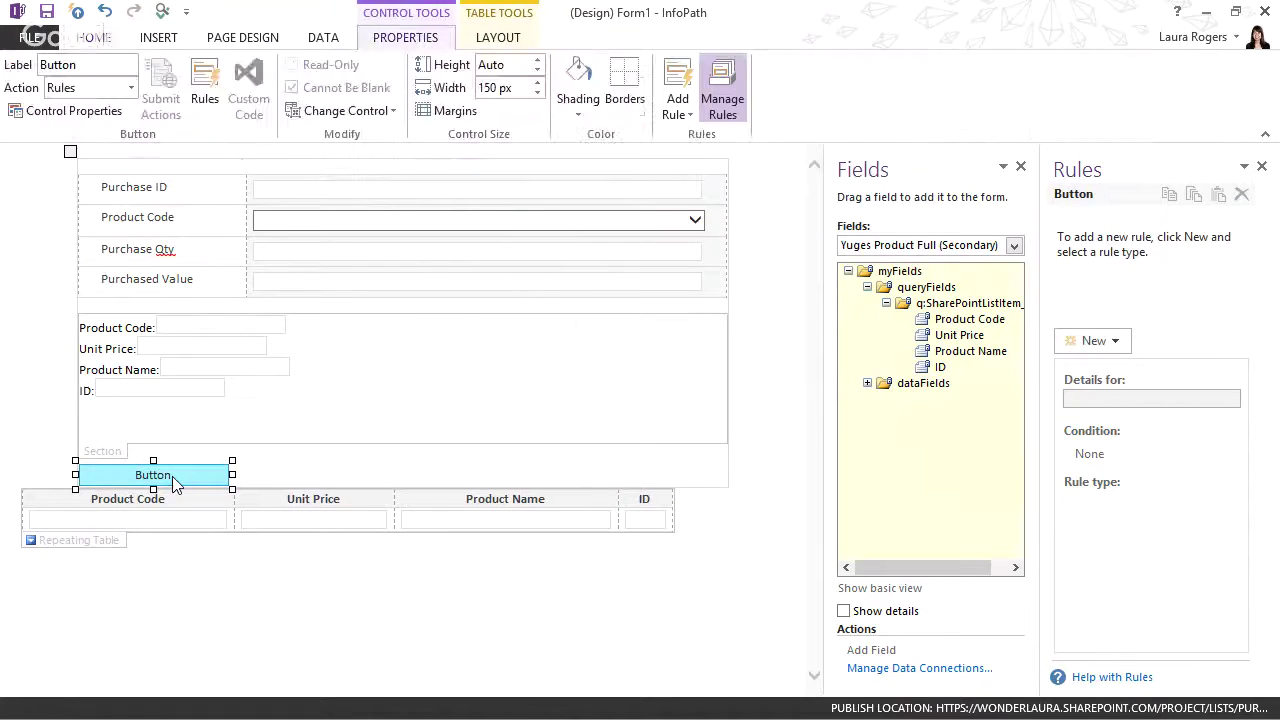
Give the new button an action rule that queries for data.
left_click(1094, 341)
left_click(1097, 411)
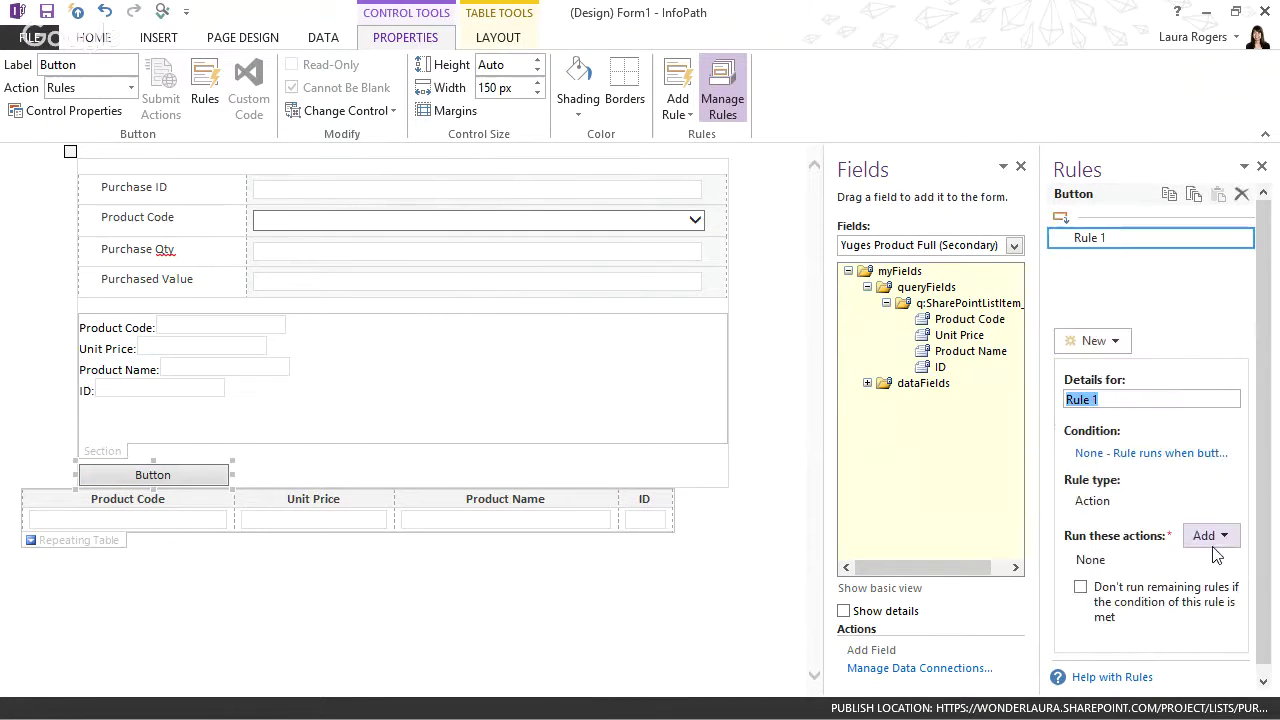
left_click(1208, 535)
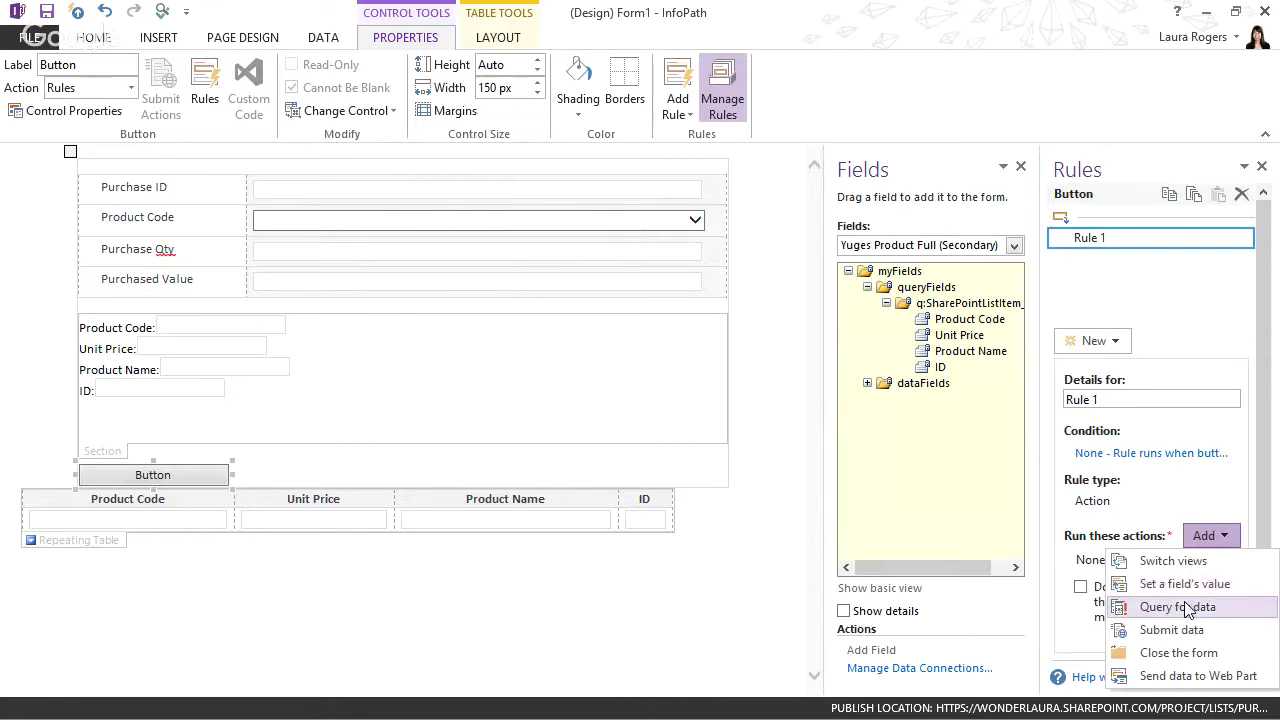
left_click(1185, 606)
left_click(782, 490)
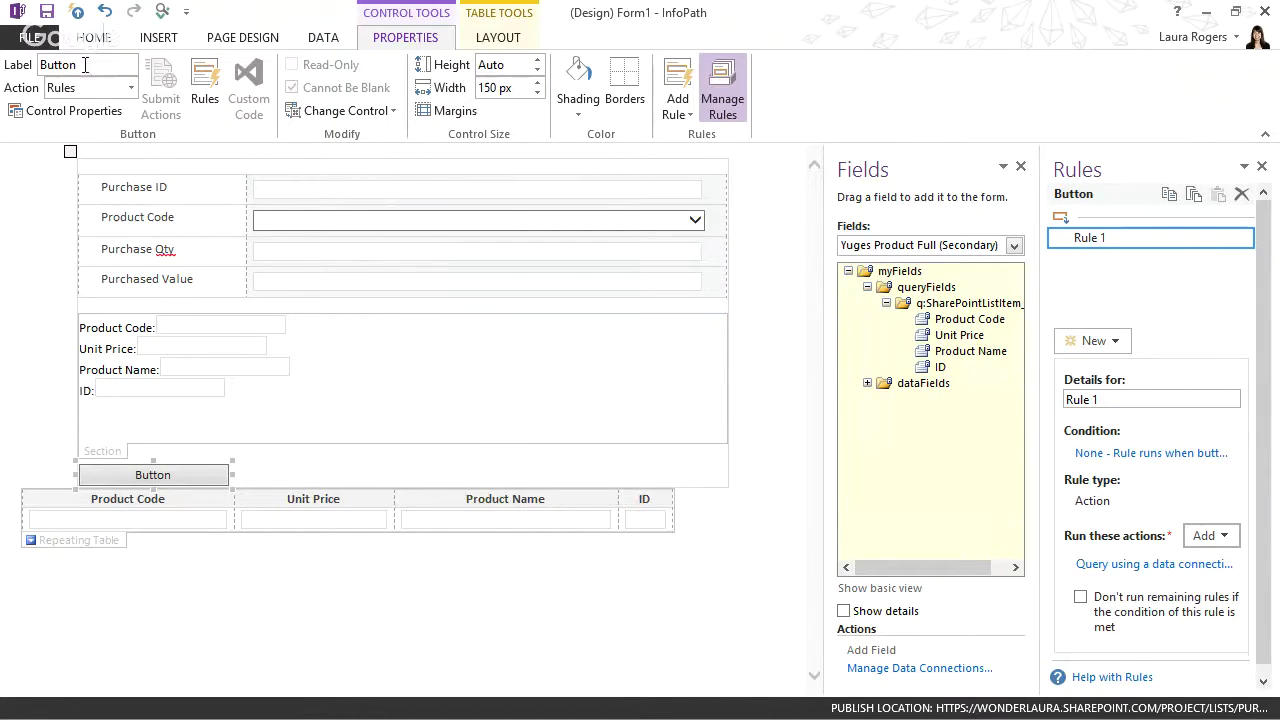
Change the button's label to "query".
left_click(41, 66)
left_click_drag(84, 68, 40, 66)
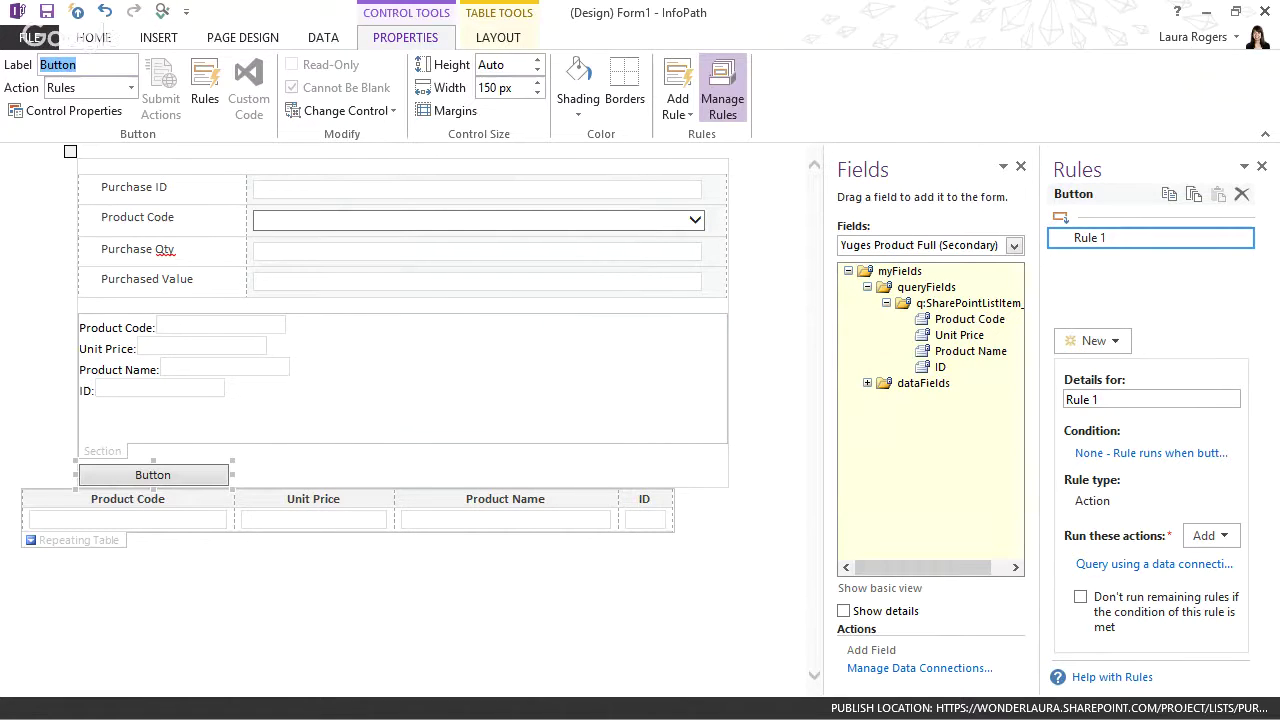
type("query")
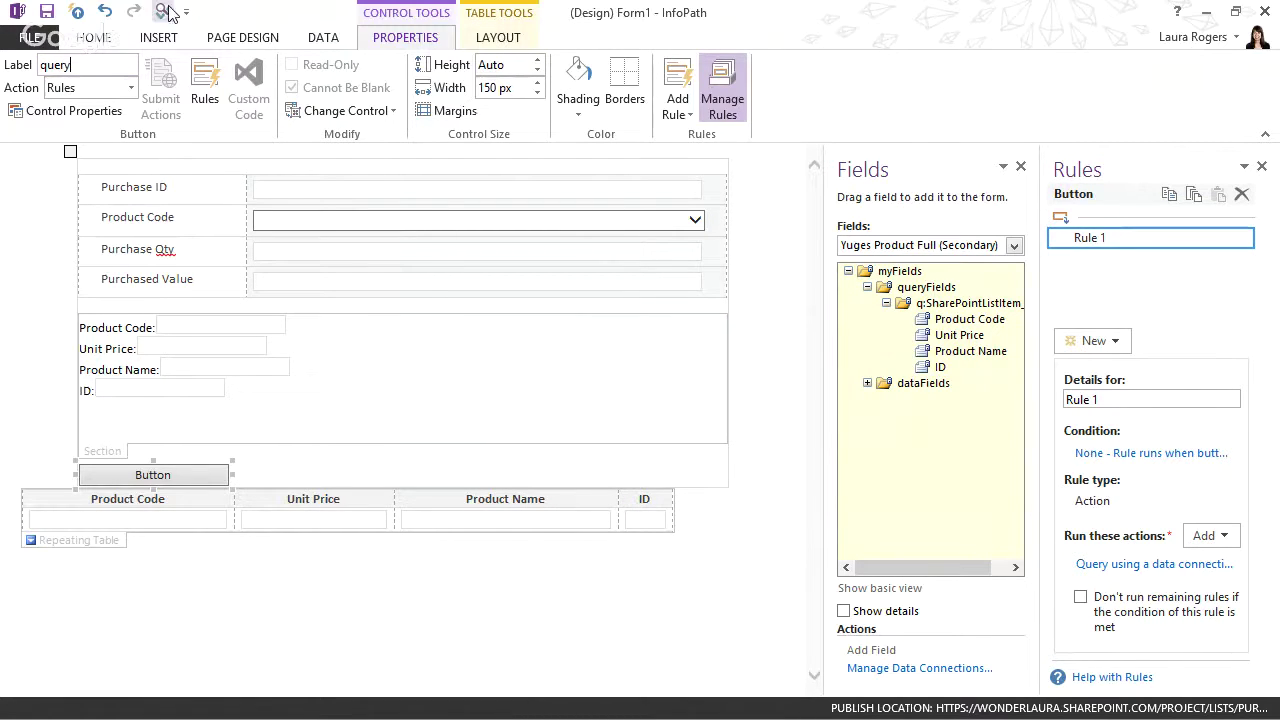
key("Return")
Preview the form with data connections allowed and run the query with a Unit Price of 1.
key("F5")
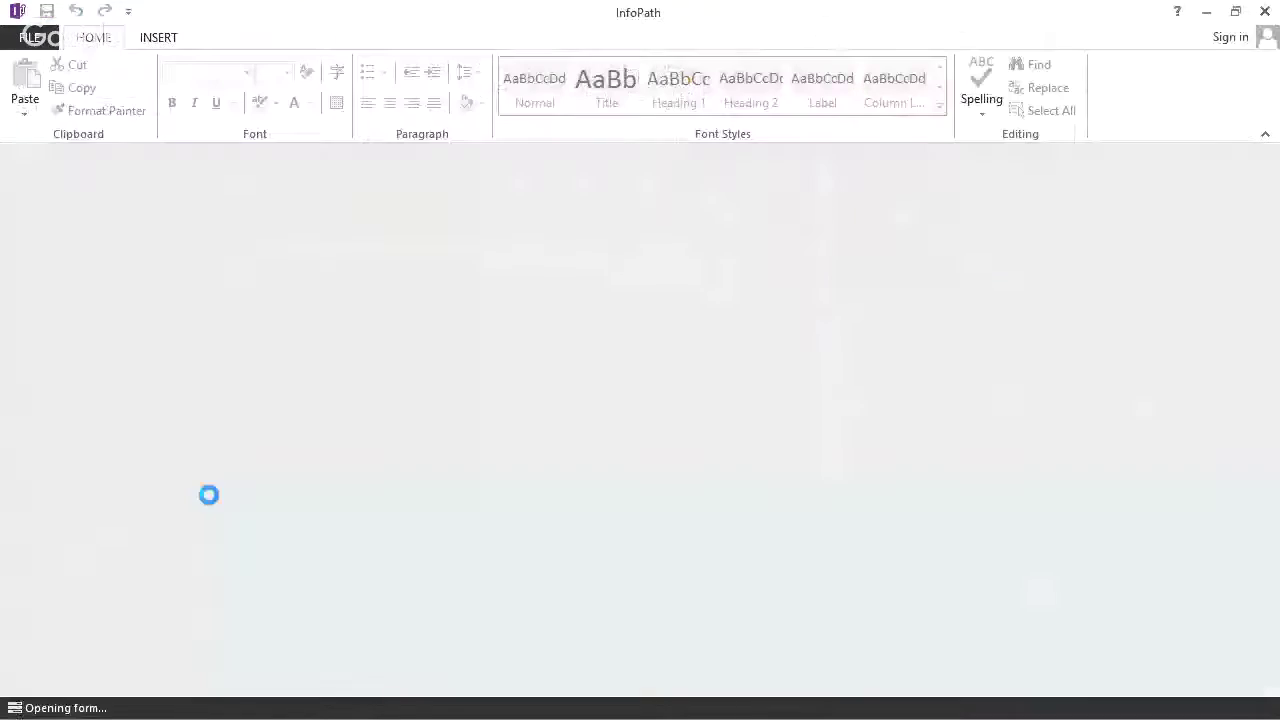
left_click(757, 495)
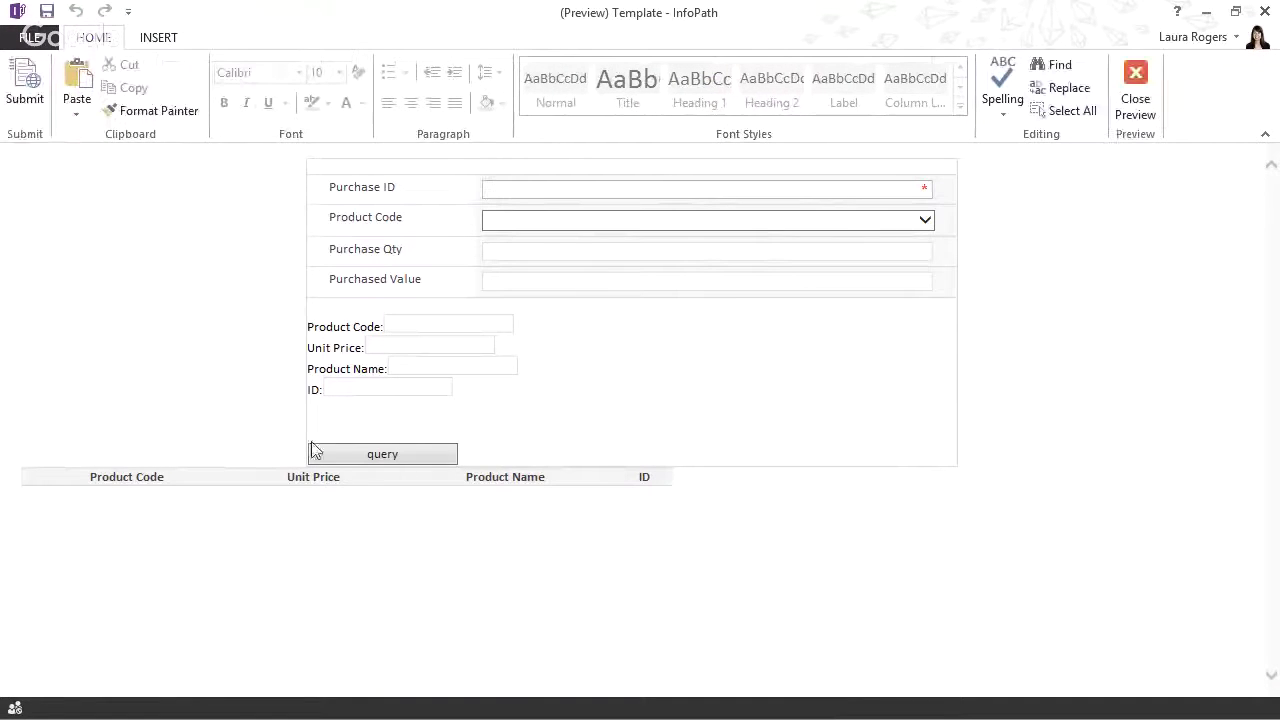
left_click(385, 343)
left_click(402, 343)
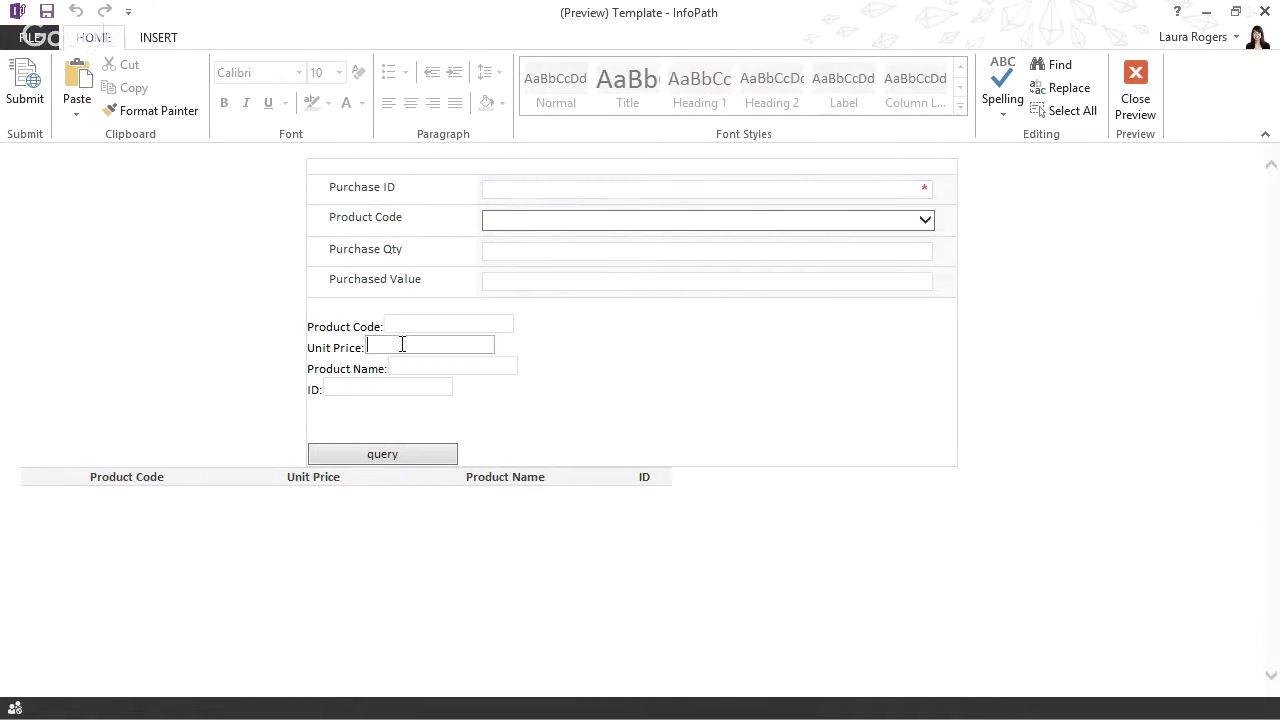
left_click(398, 458)
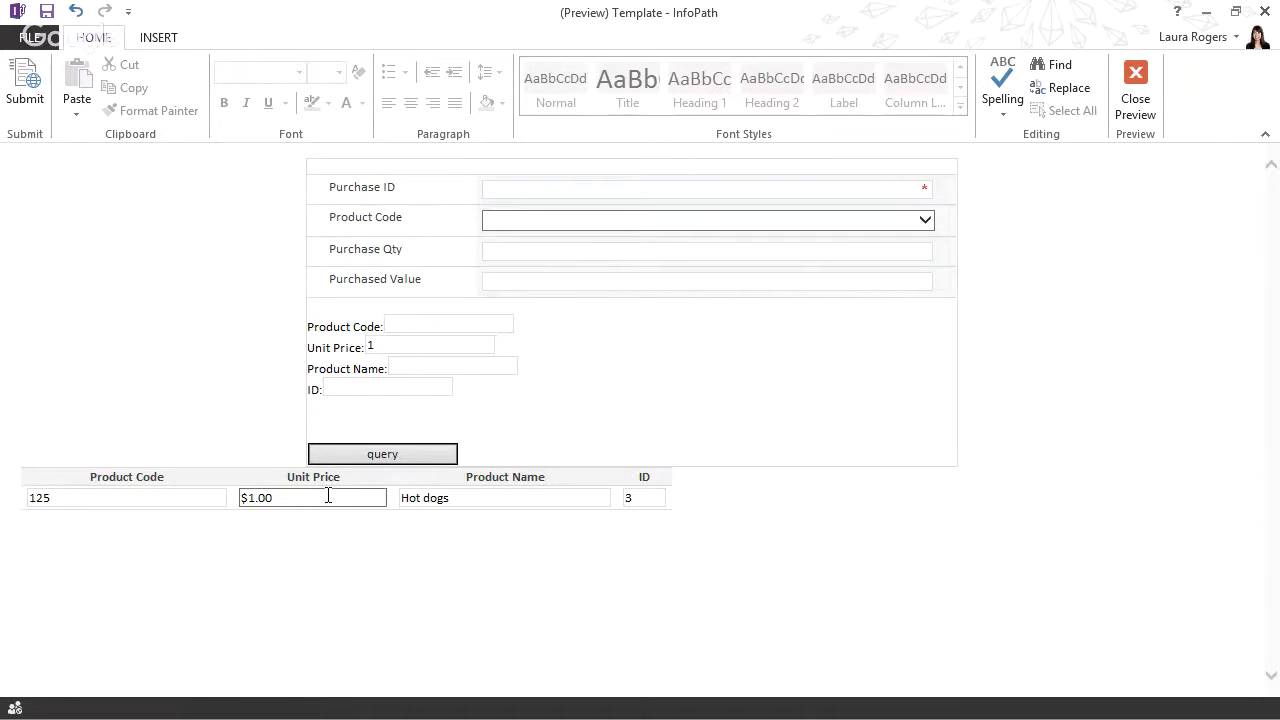
Clear the Unit Price criterion and run the query with the Product Name "apples".
left_click(389, 347)
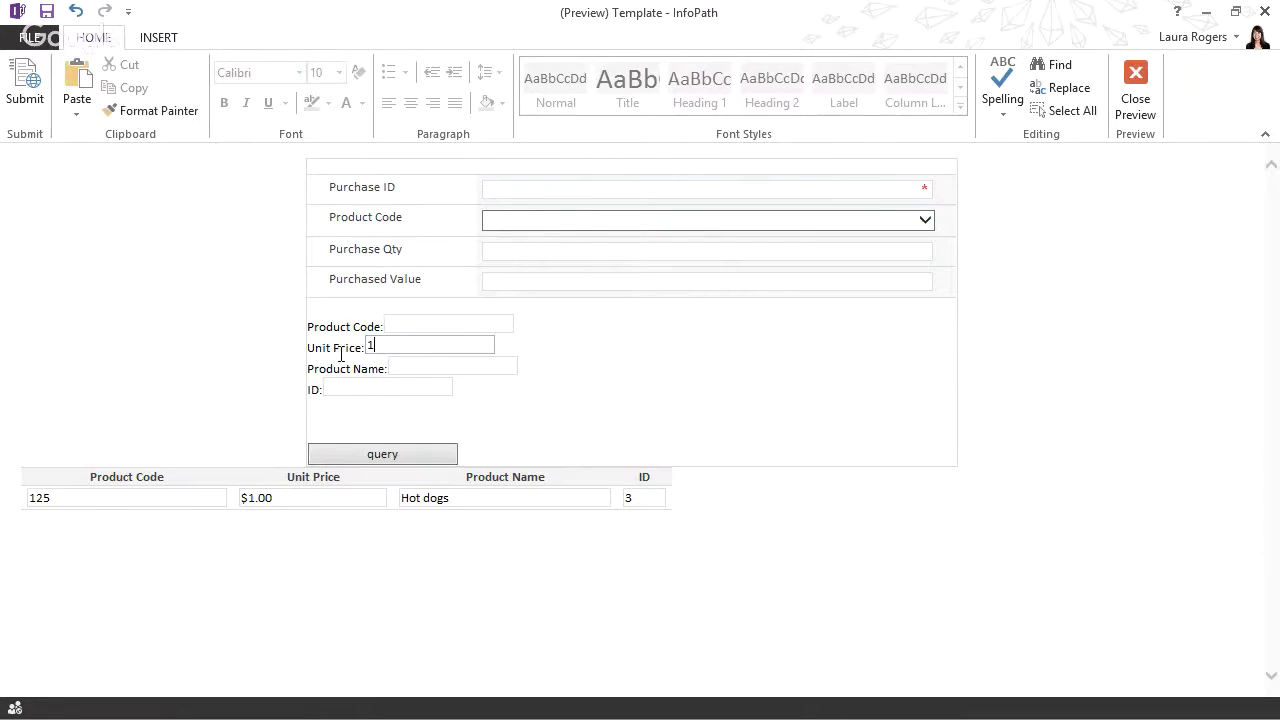
left_click(417, 368)
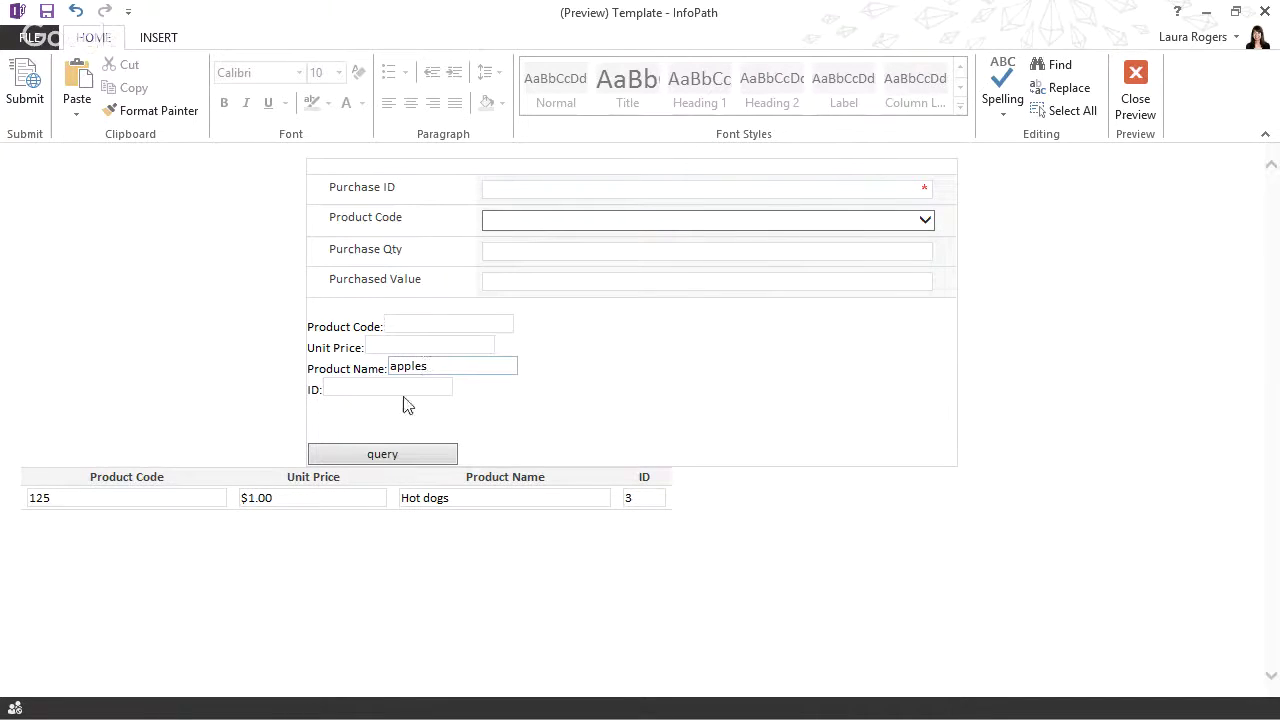
left_click(383, 460)
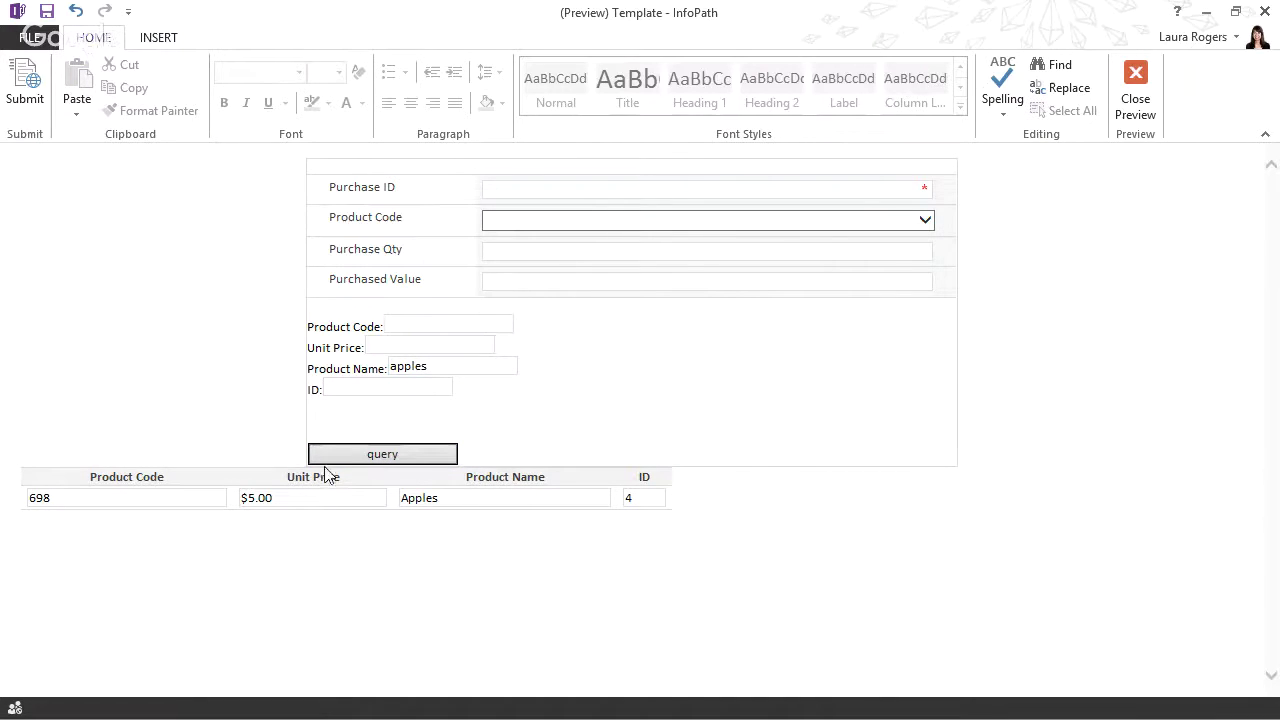
Close the preview and exit the form designer, saving and publishing Form1.
left_click(1135, 95)
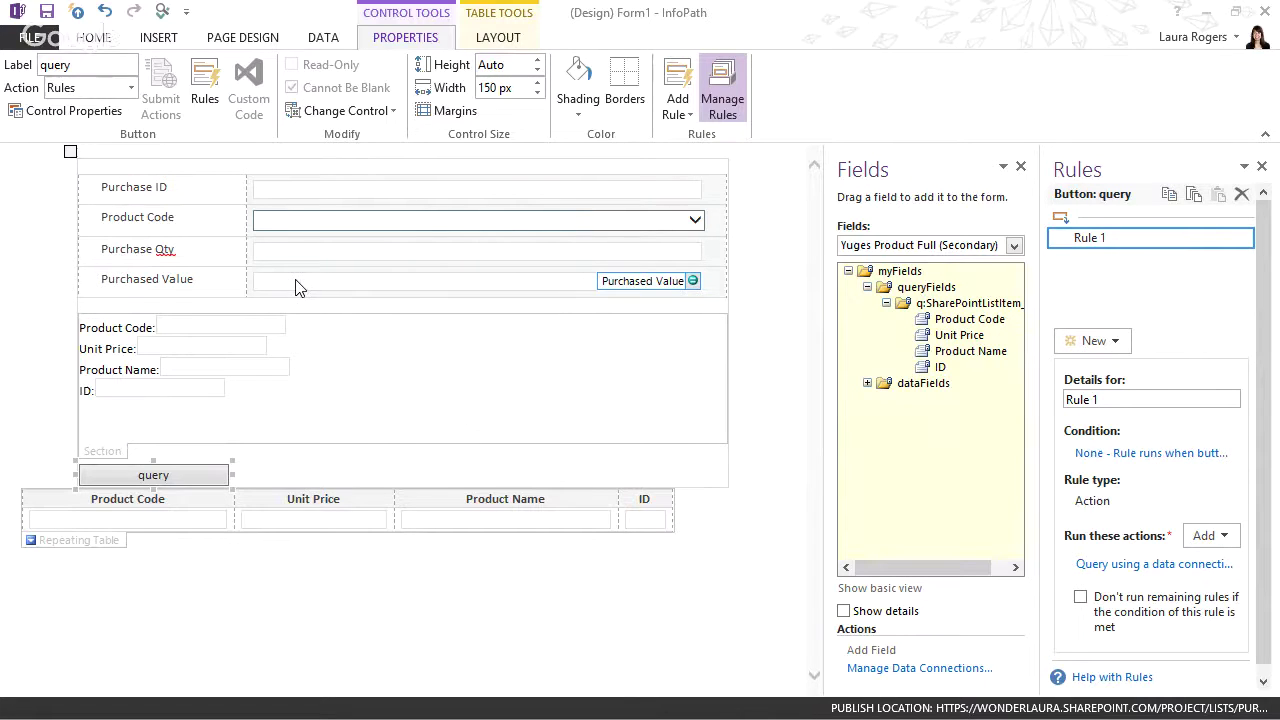
left_click(1266, 10)
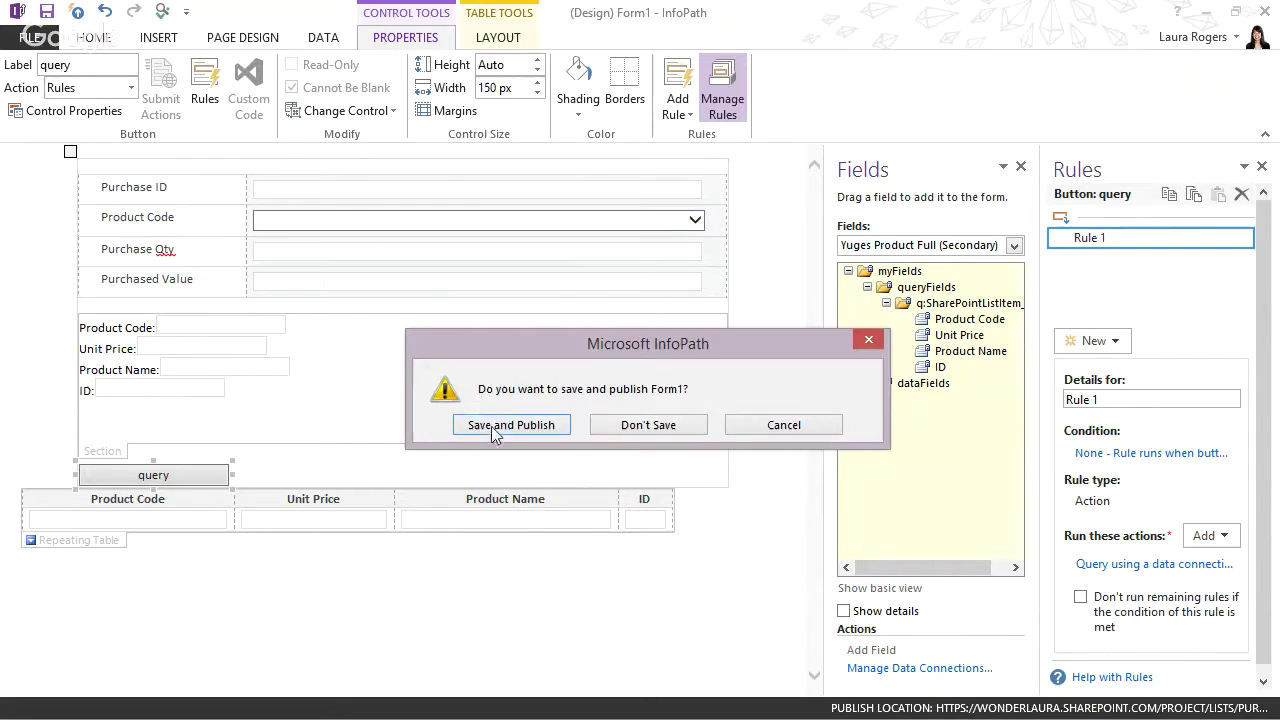
left_click(510, 425)
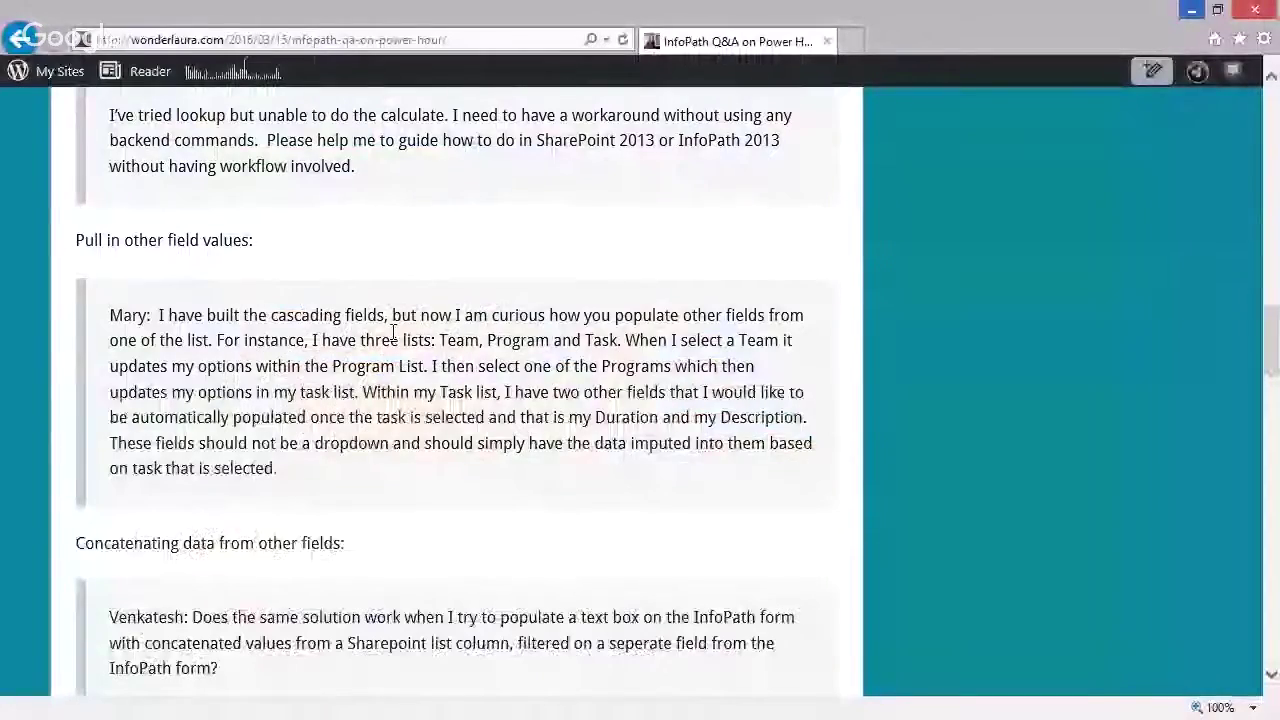
Switch to the browser, review the "Pull in other field values" question on the Q&A page, and minimize that window.
scroll(393, 333, "up", 2)
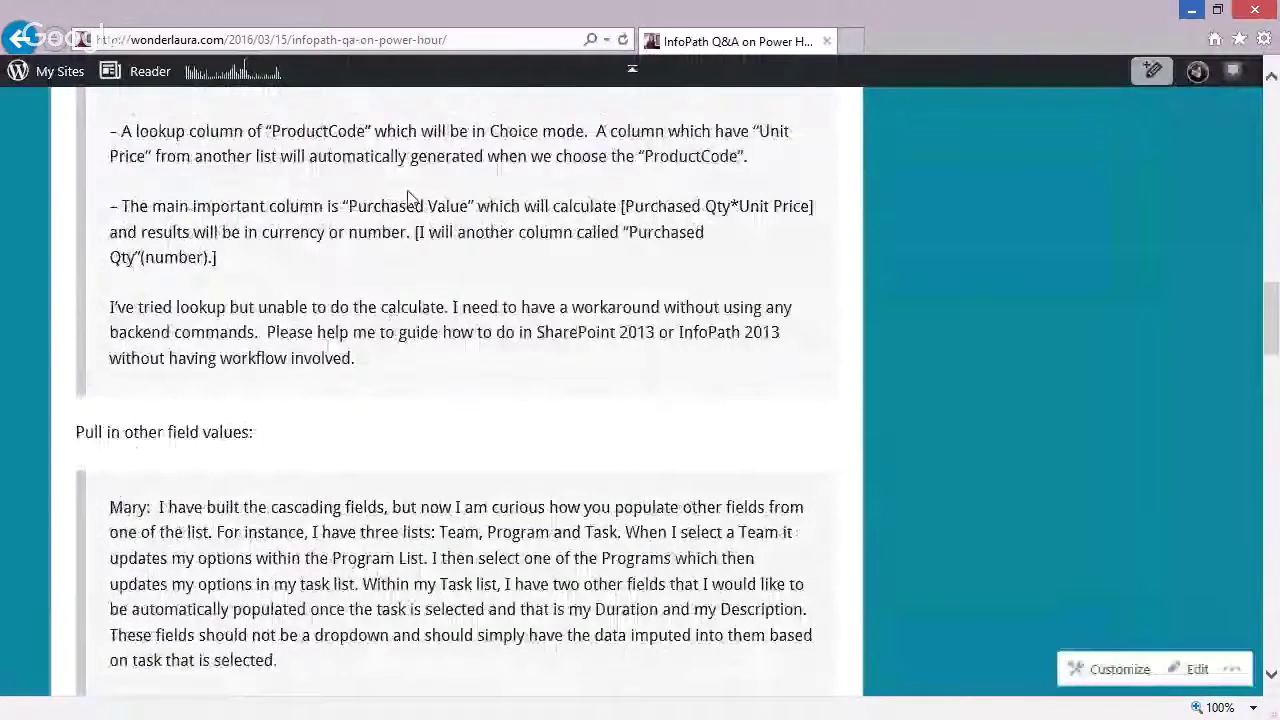
scroll(415, 228, "down", 2)
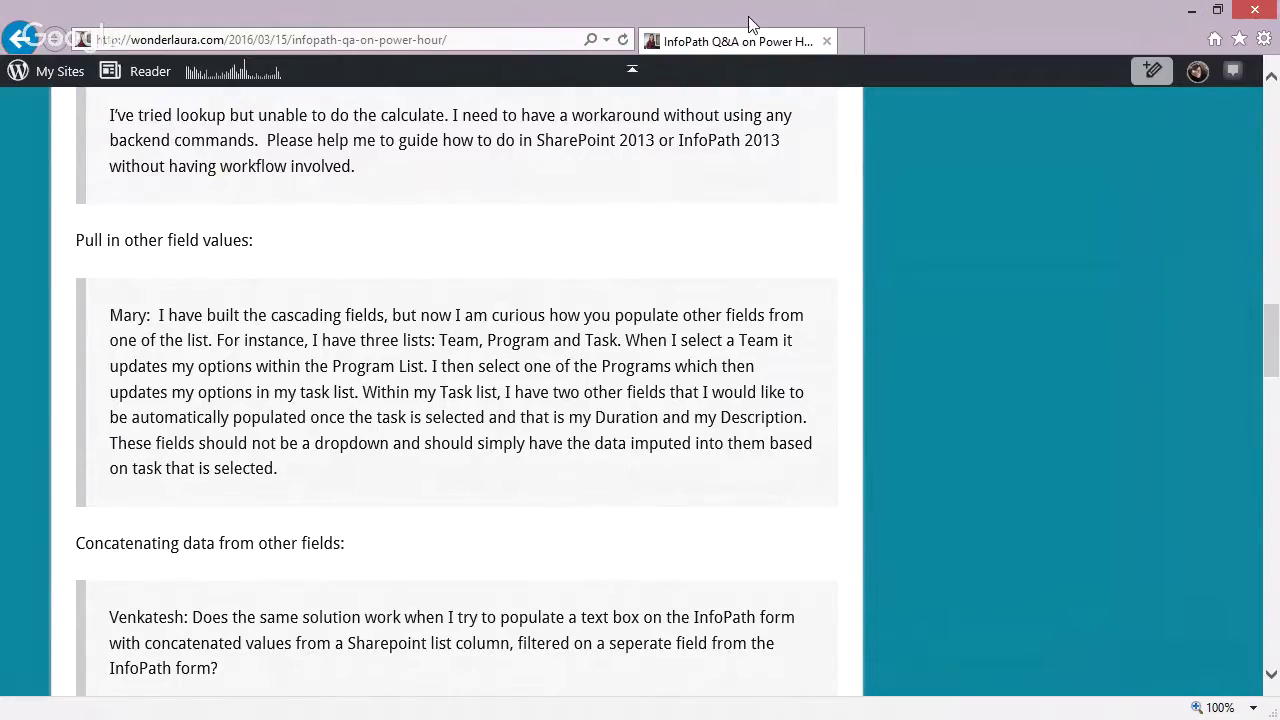
left_click(1191, 10)
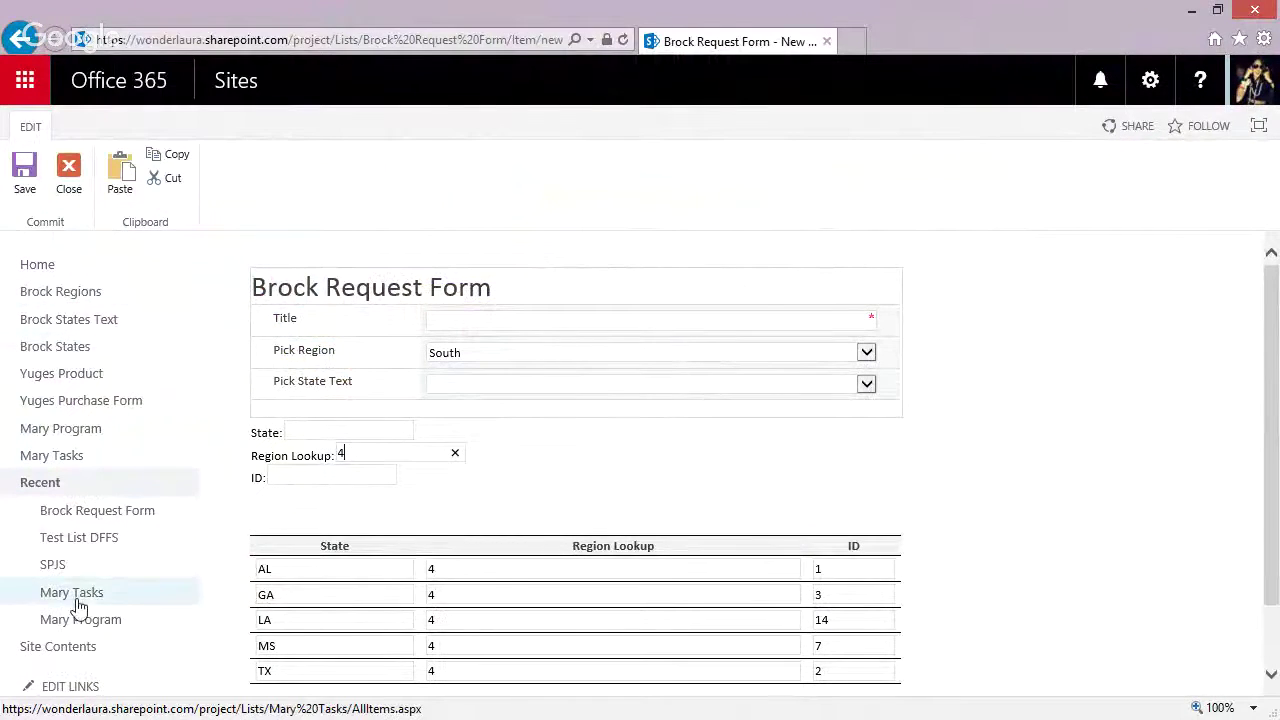
Open the Project site's Site Contents page and browse its lists and libraries.
scroll(100, 590, "down", 1)
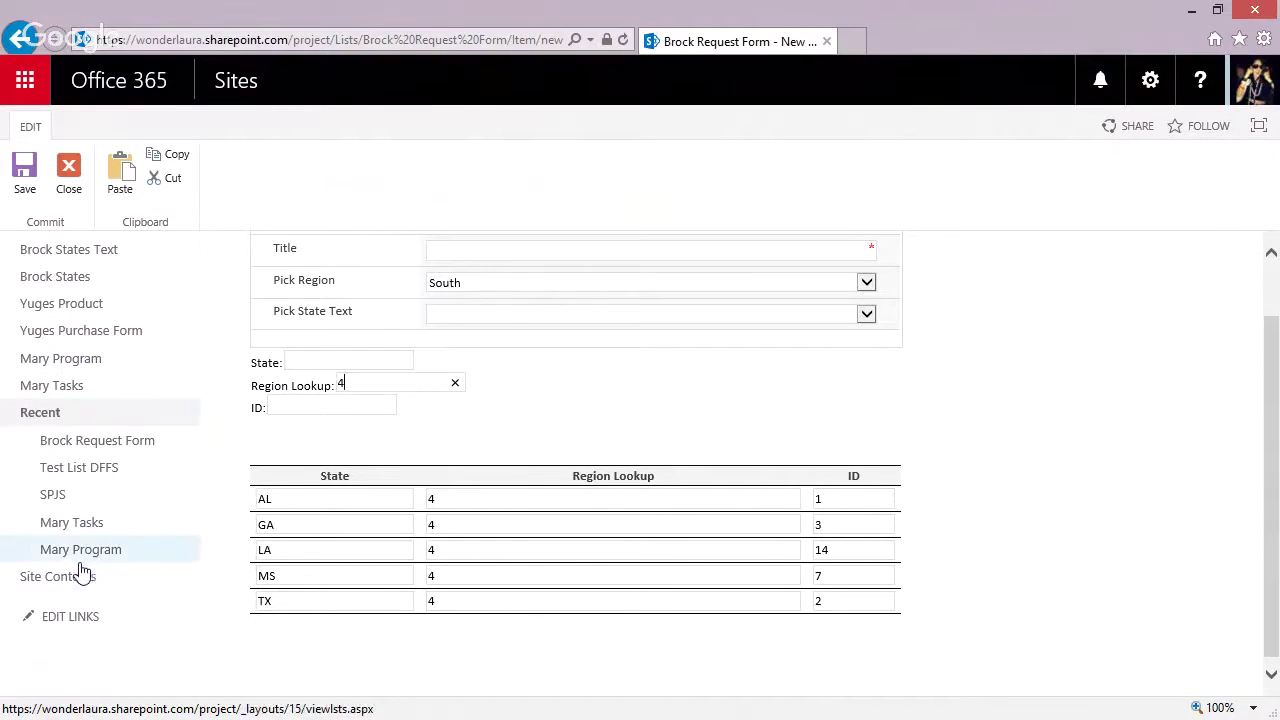
scroll(133, 430, "up", 1)
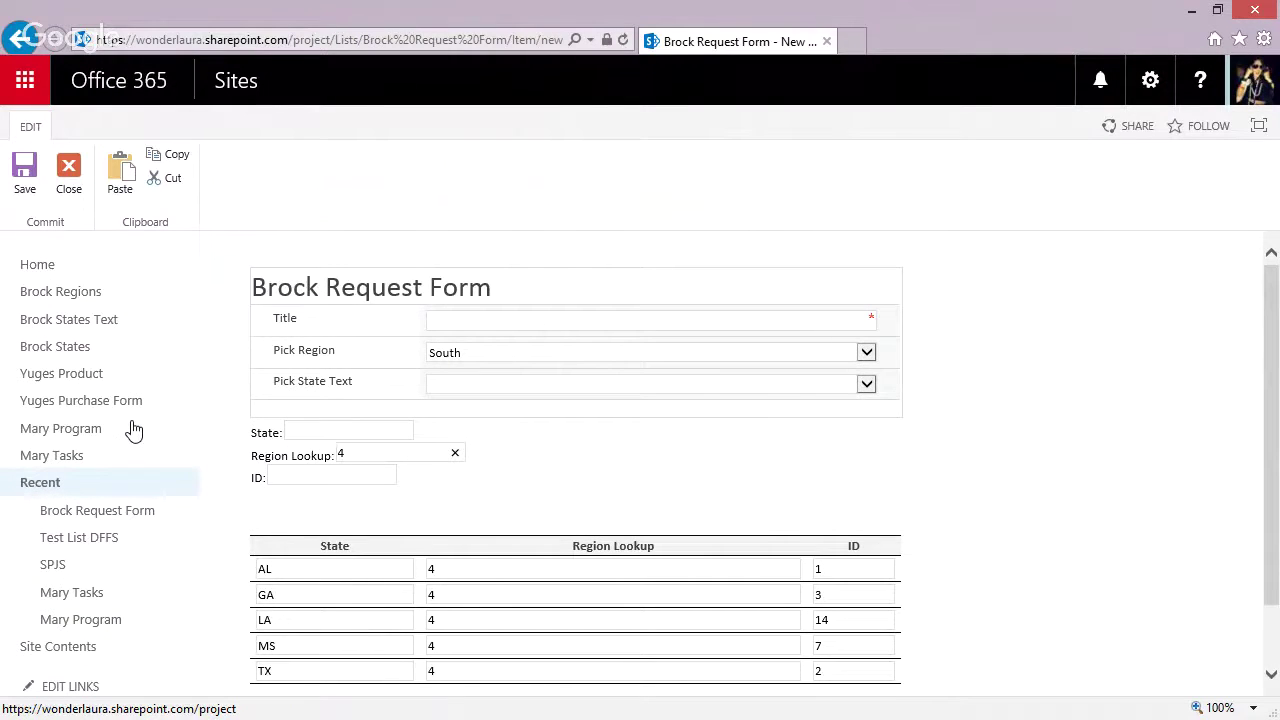
scroll(77, 645, "down", 1)
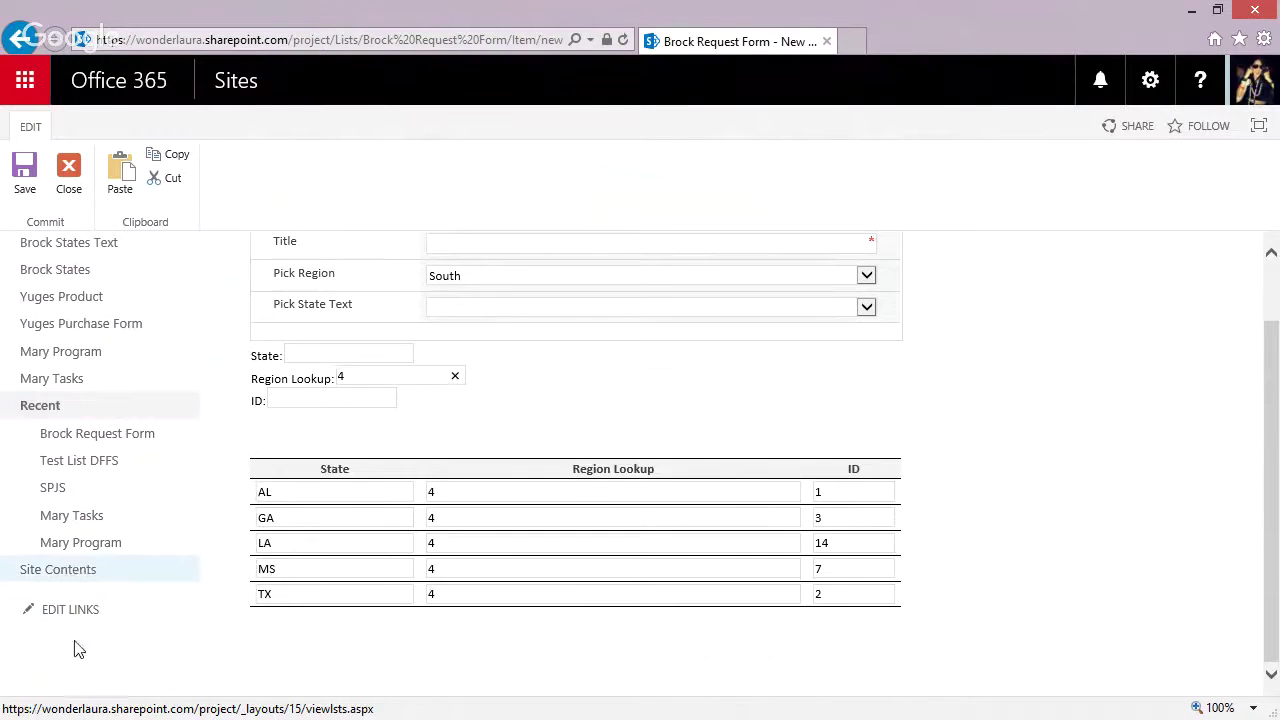
left_click(77, 571)
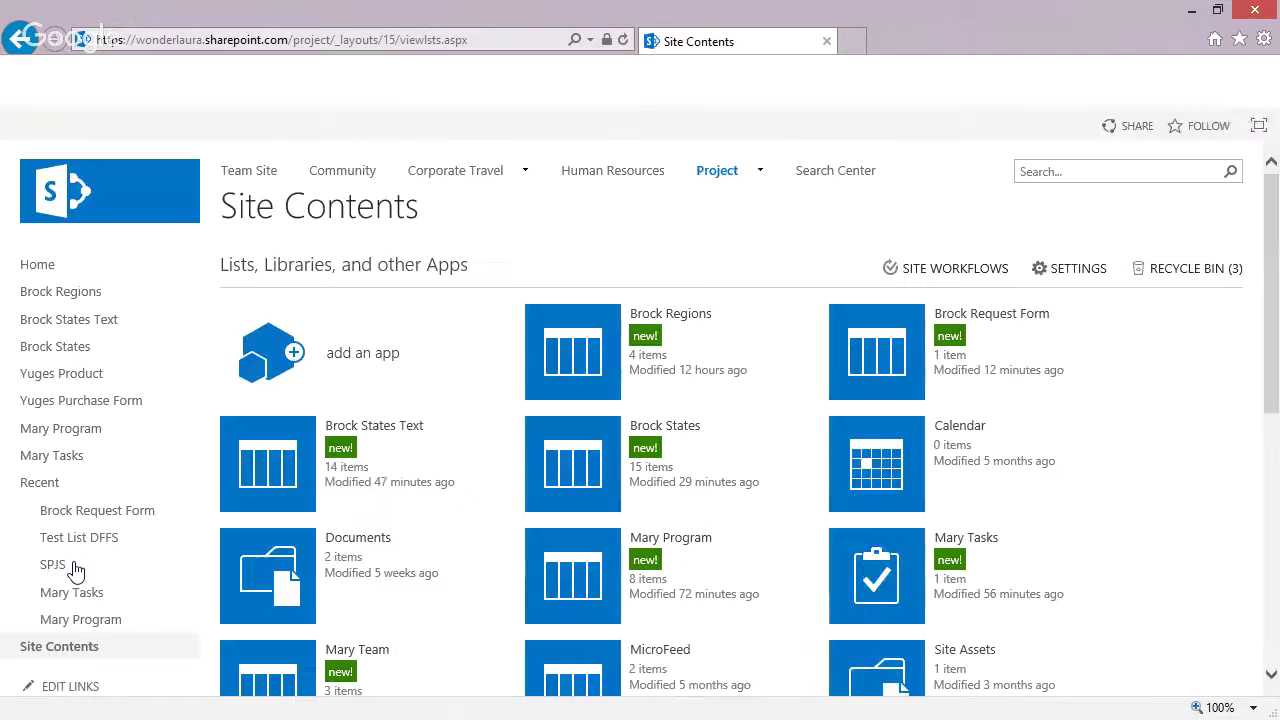
scroll(650, 483, "down", 3)
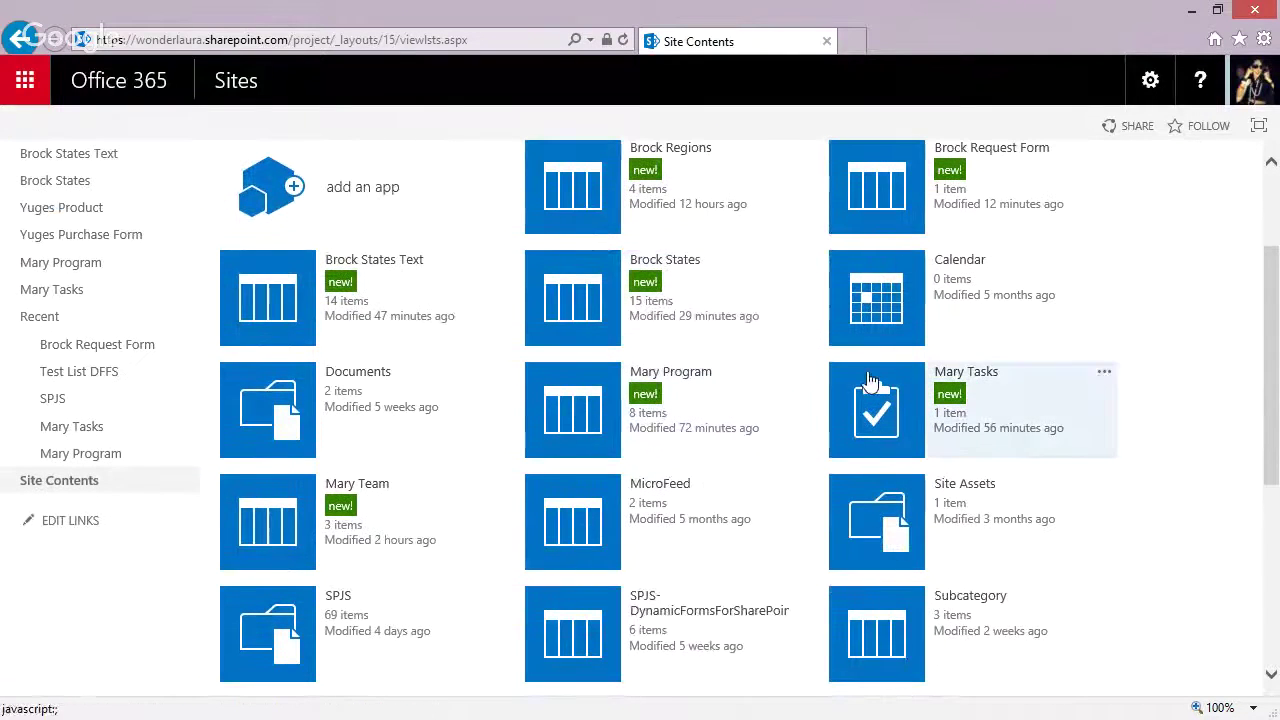
Add a Mary Team link to the site's left navigation between Mary Program and Mary Tasks, and save the links.
left_click(75, 522)
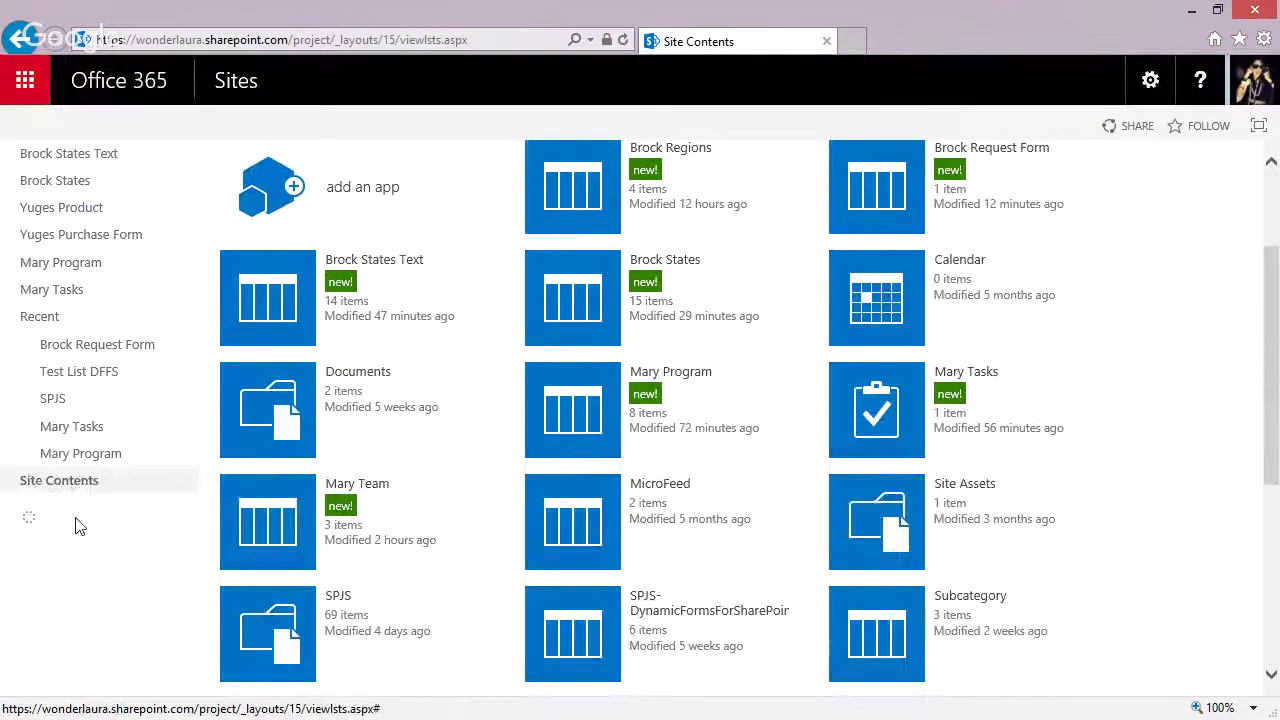
left_click_drag(297, 521, 38, 288)
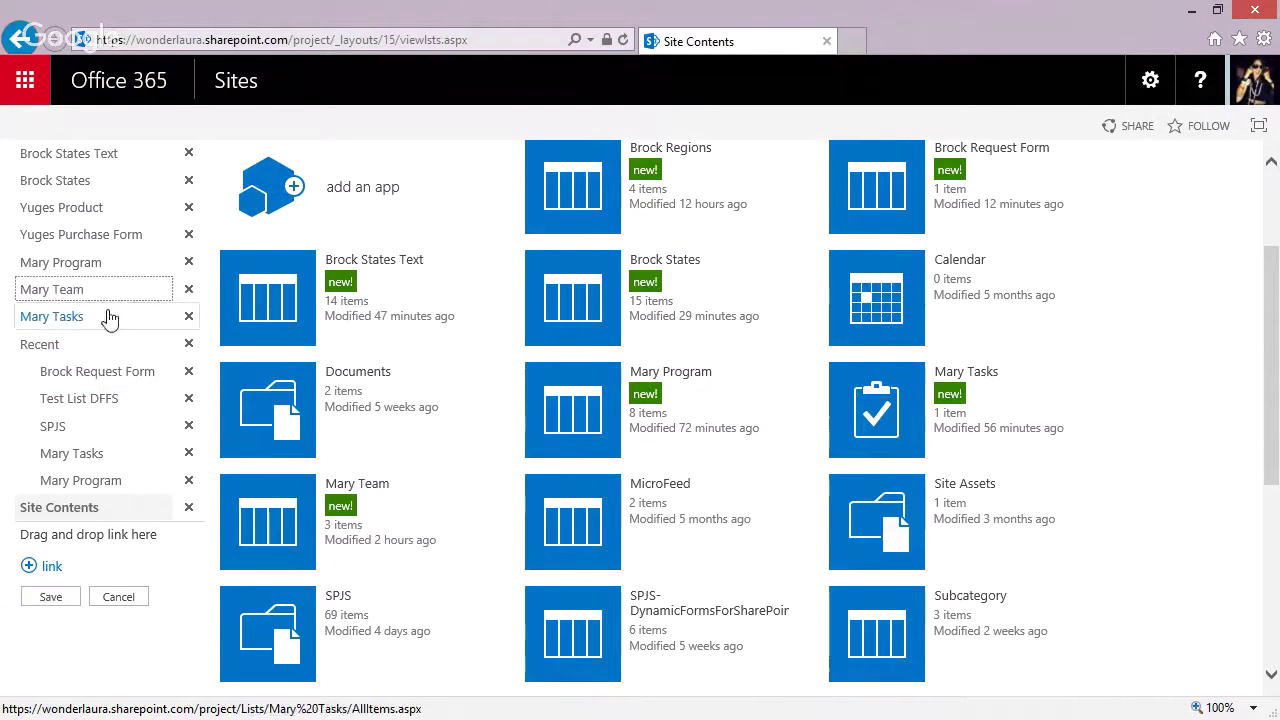
left_click(52, 596)
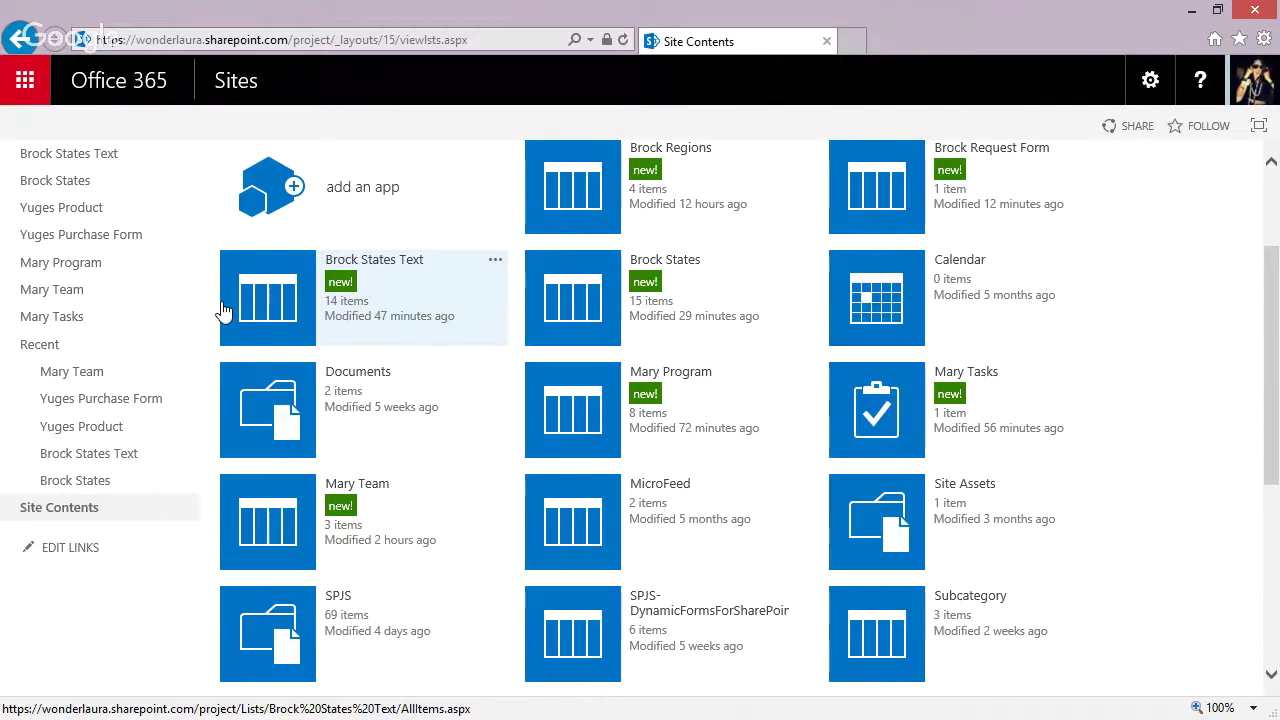
Review the Mary Team, Mary Program and Mary Tasks lists one after another, examining their columns and items.
left_click(68, 376)
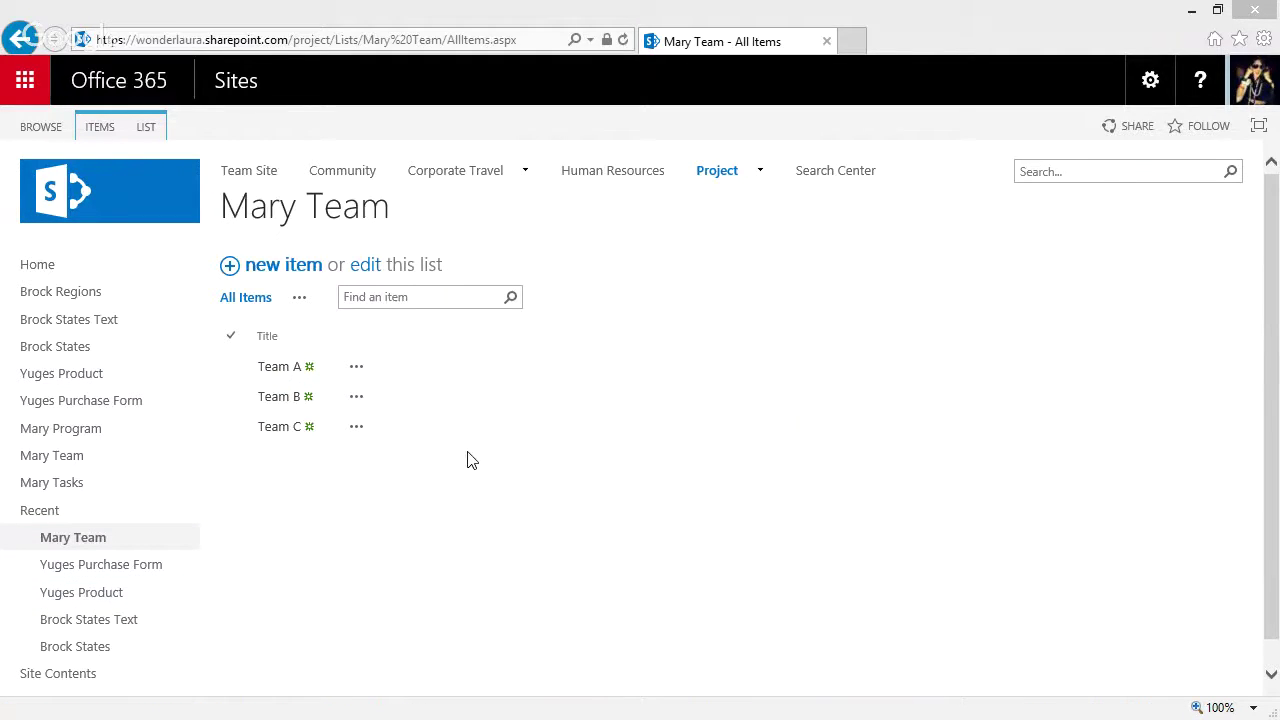
left_click(84, 438)
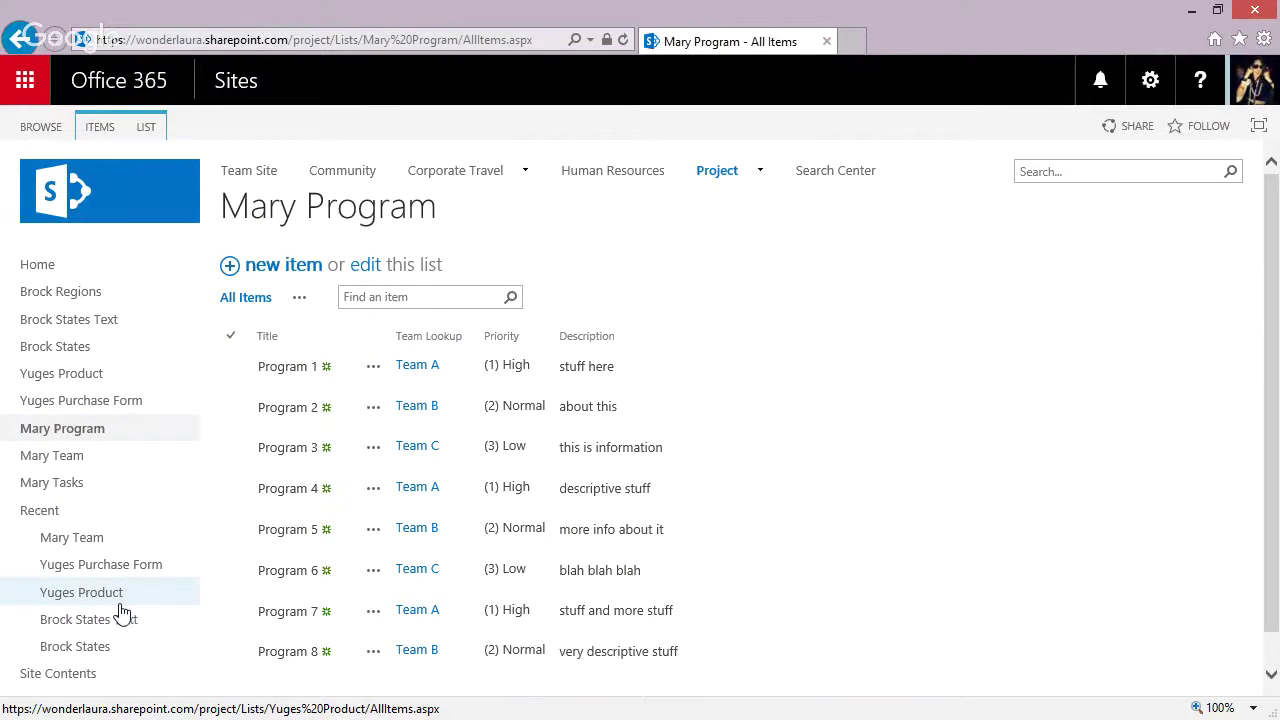
left_click(87, 486)
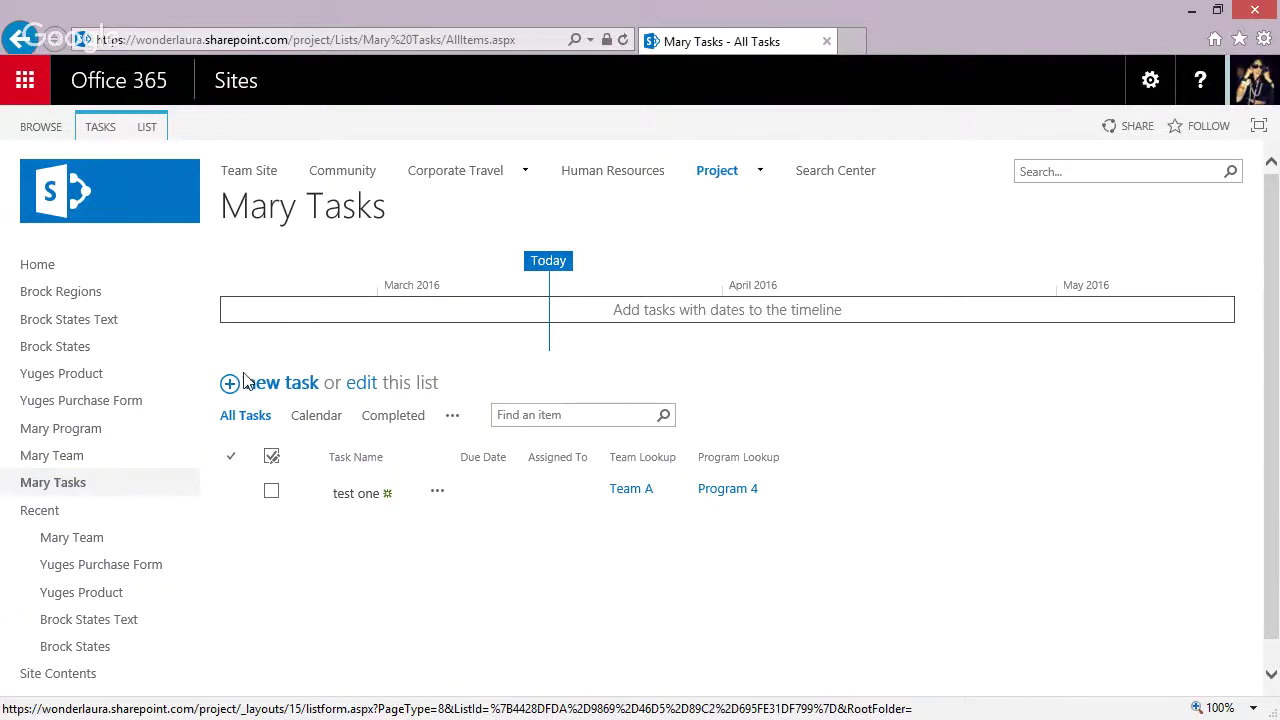
Create a new task in the Mary Tasks list with the Task Name "test".
left_click(284, 388)
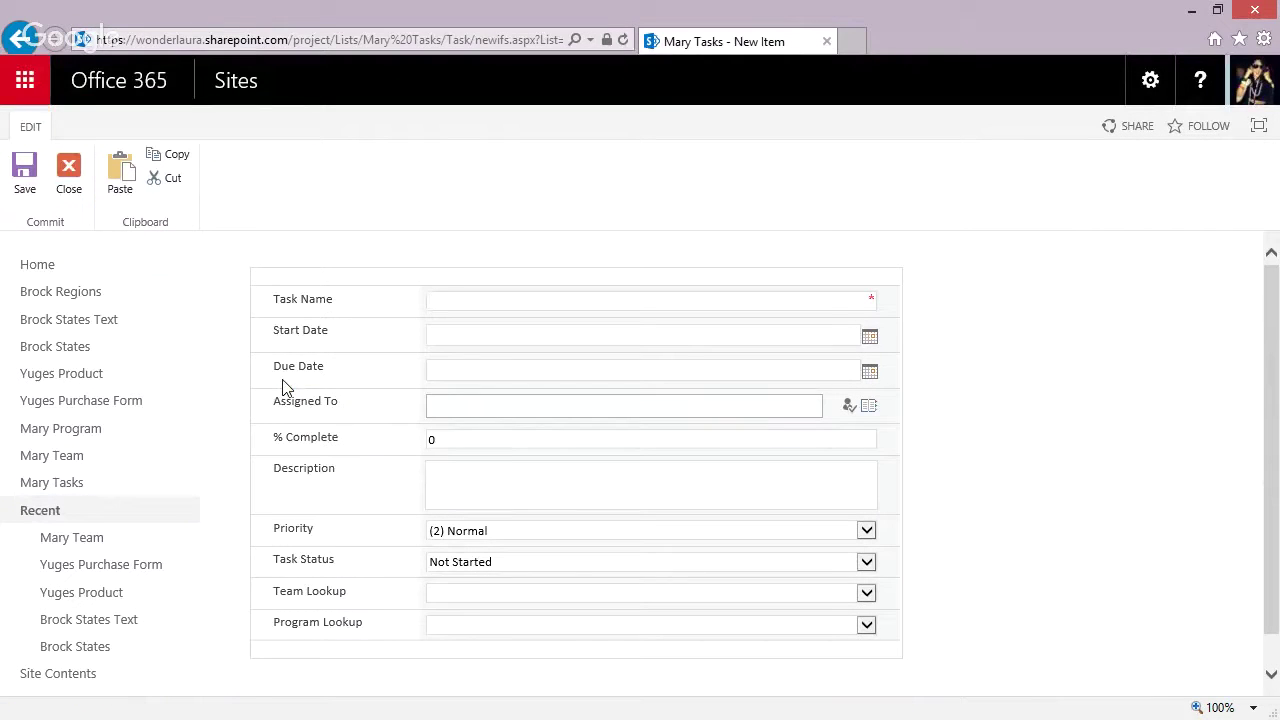
left_click(563, 307)
type("tes")
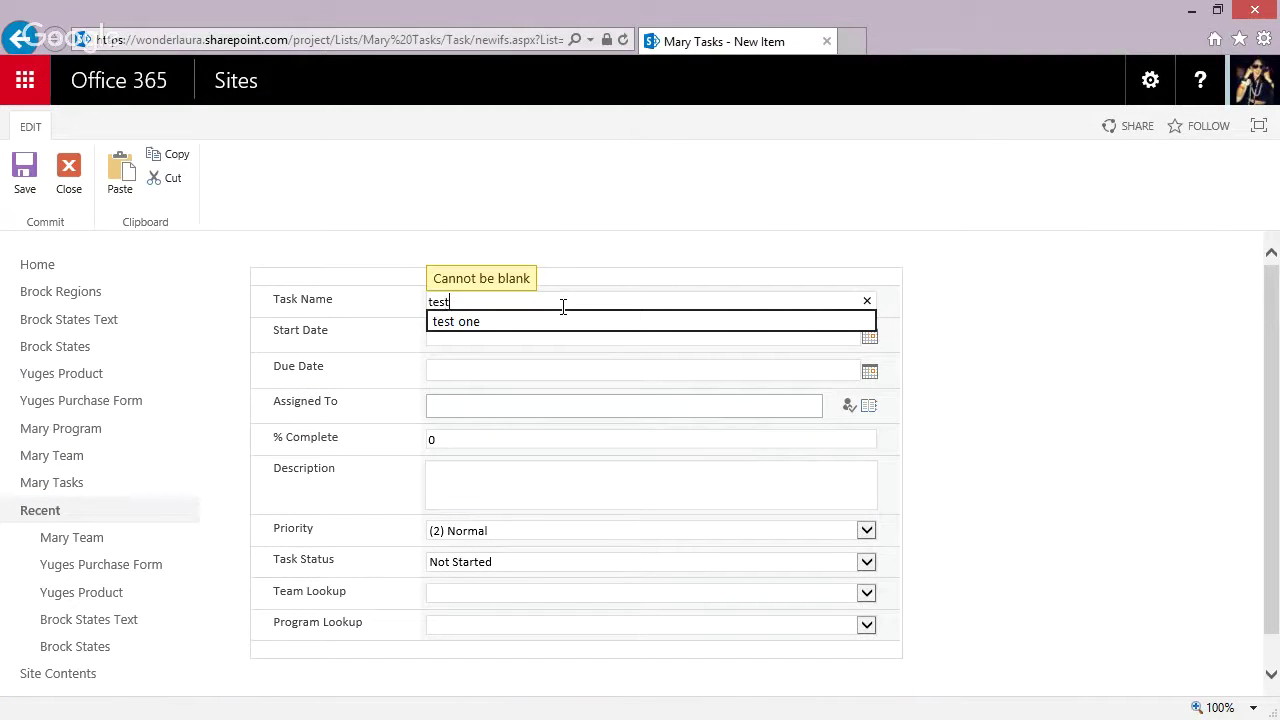
type("t")
key("Tab")
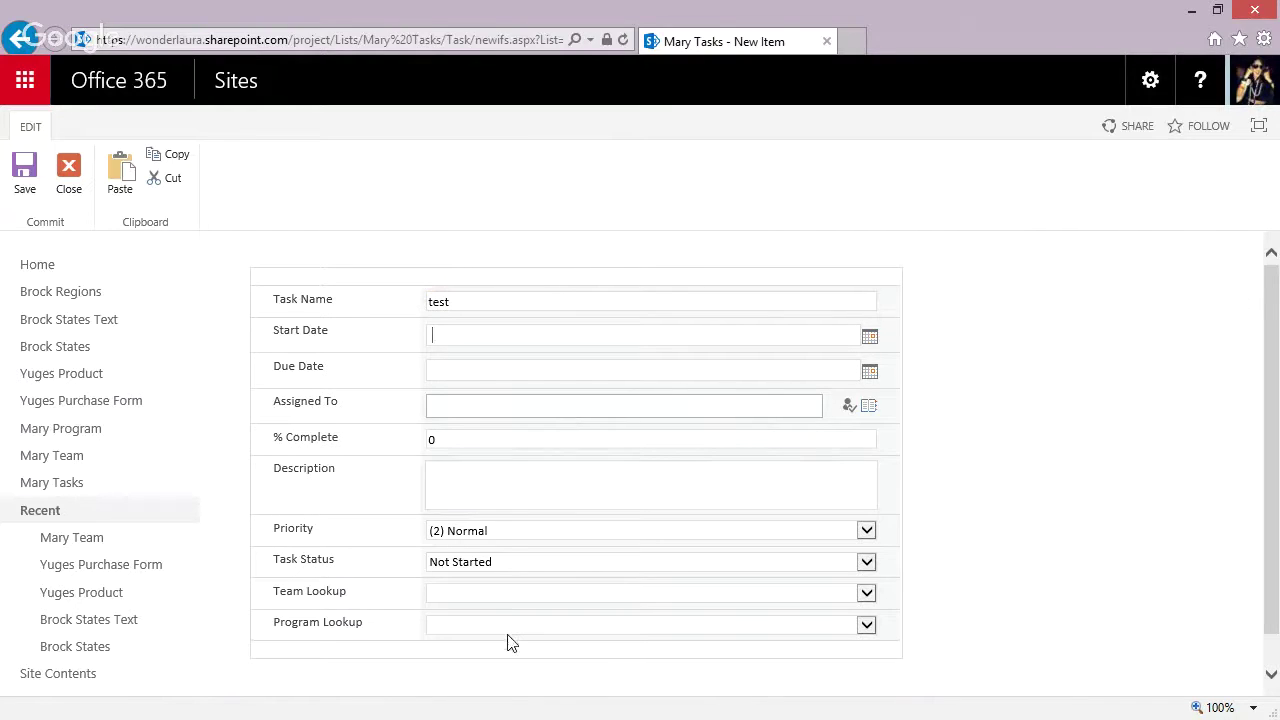
Set the new task's Team Lookup to Team C and its Program Lookup to Program 3.
scroll(514, 630, "down", 1)
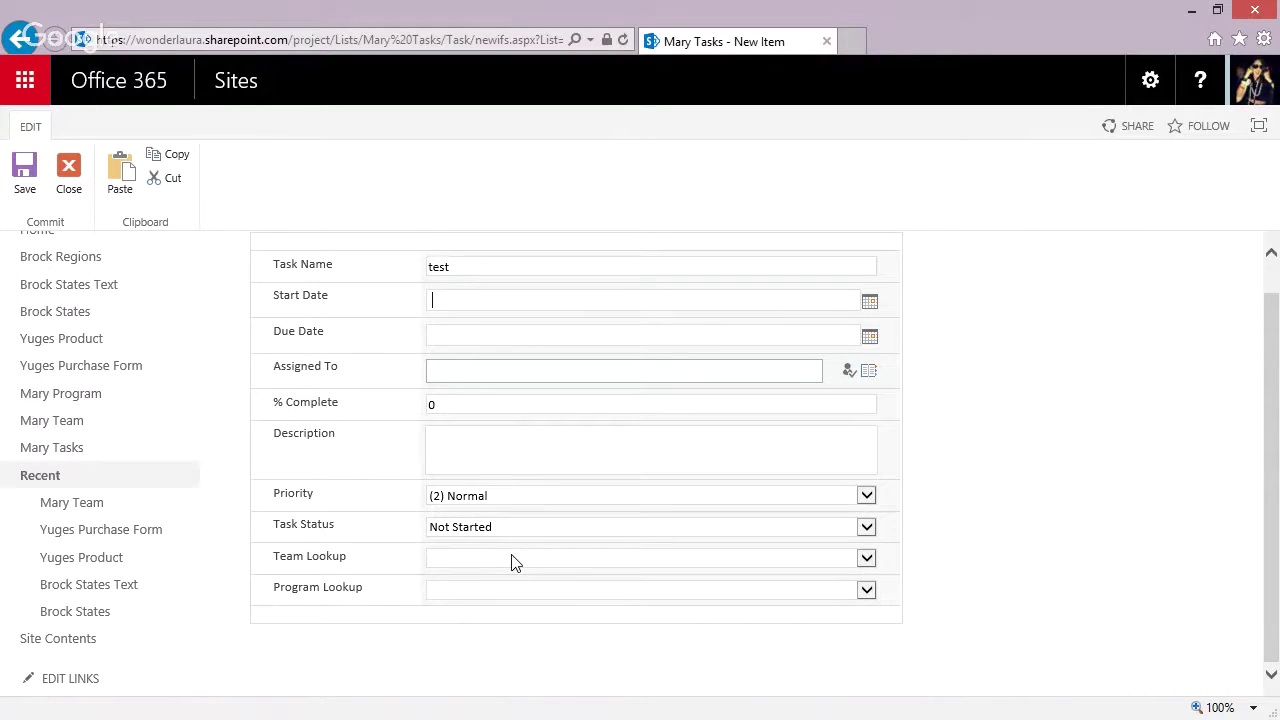
left_click(511, 560)
left_click(485, 607)
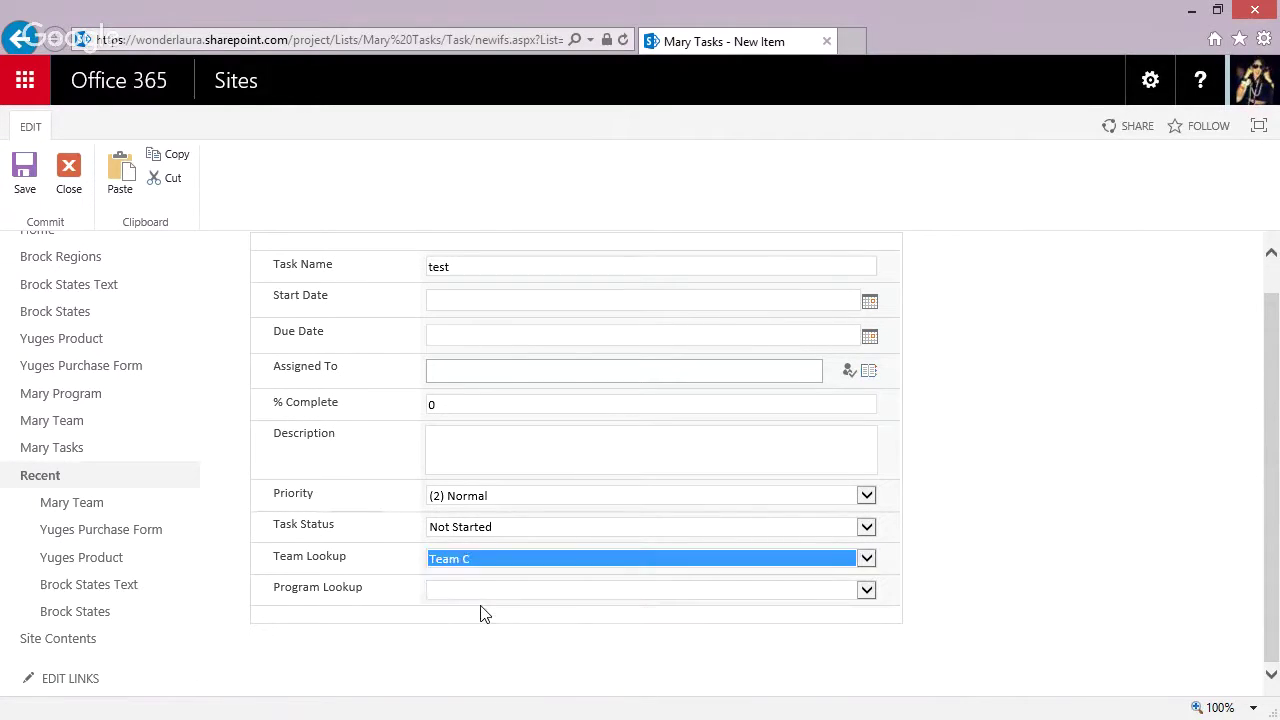
left_click(487, 597)
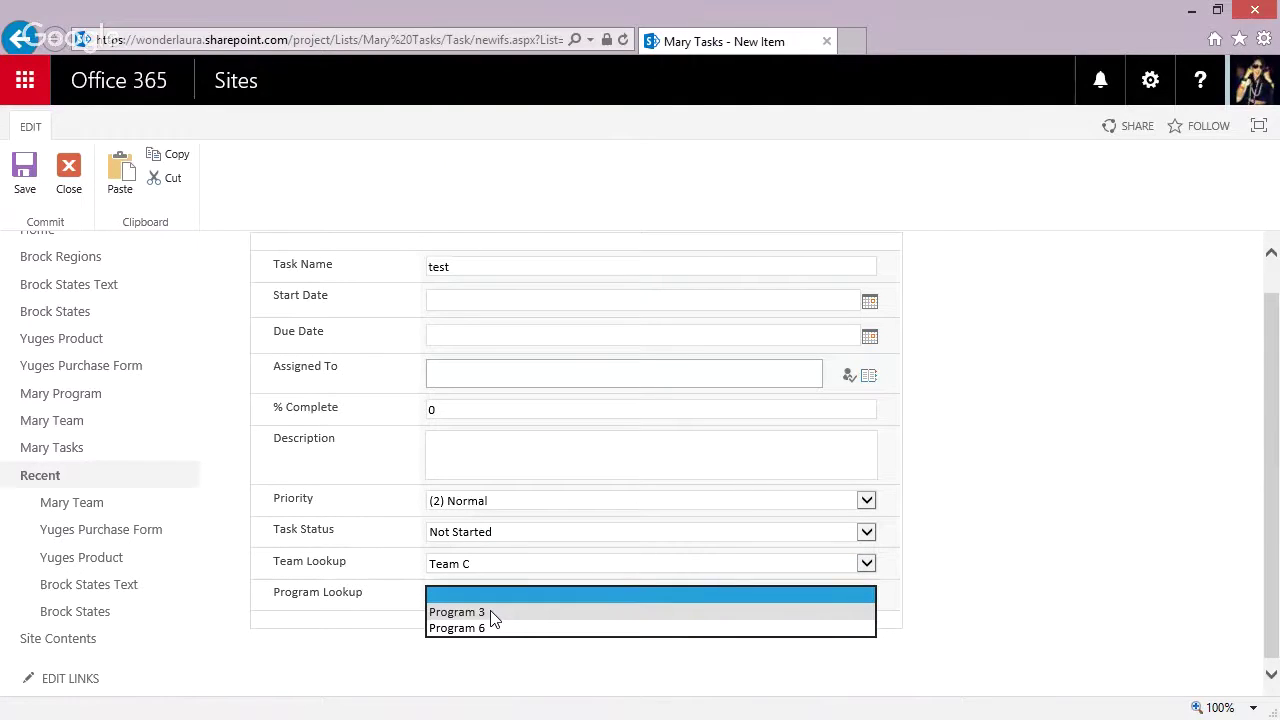
left_click(490, 612)
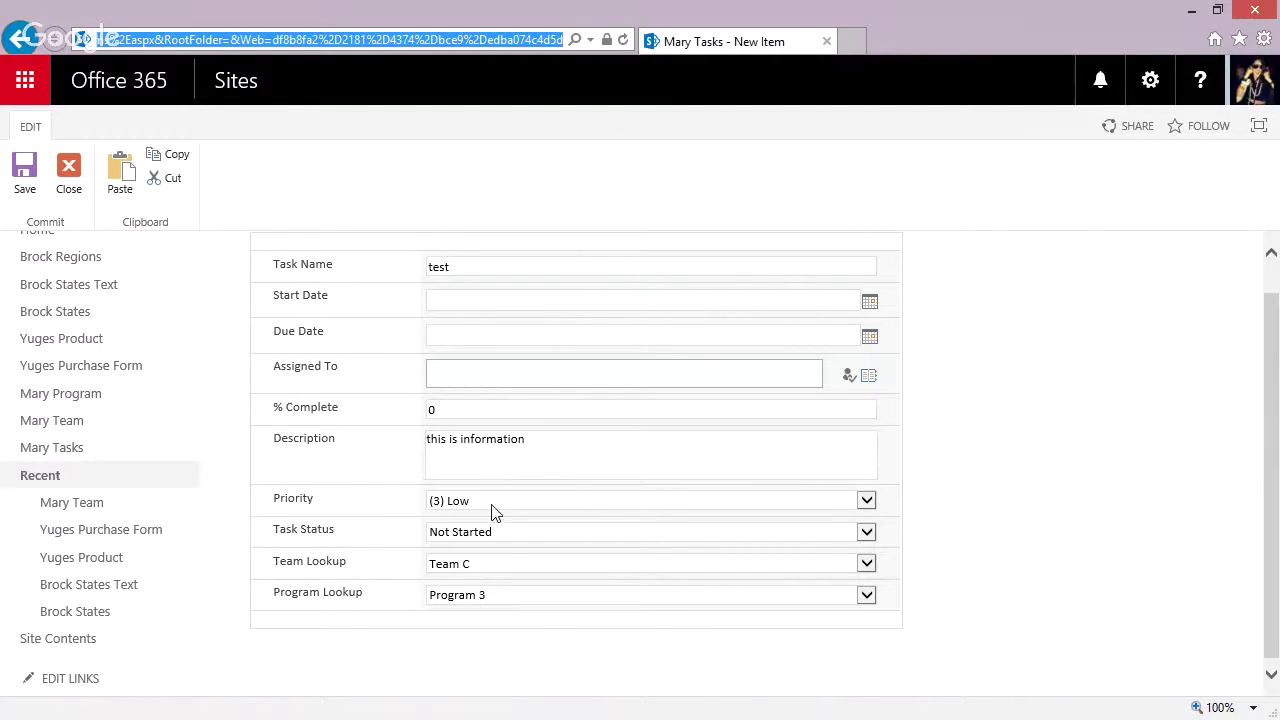
Change the task's Program Lookup to Program 6 and save the task.
left_click(486, 597)
left_click(486, 613)
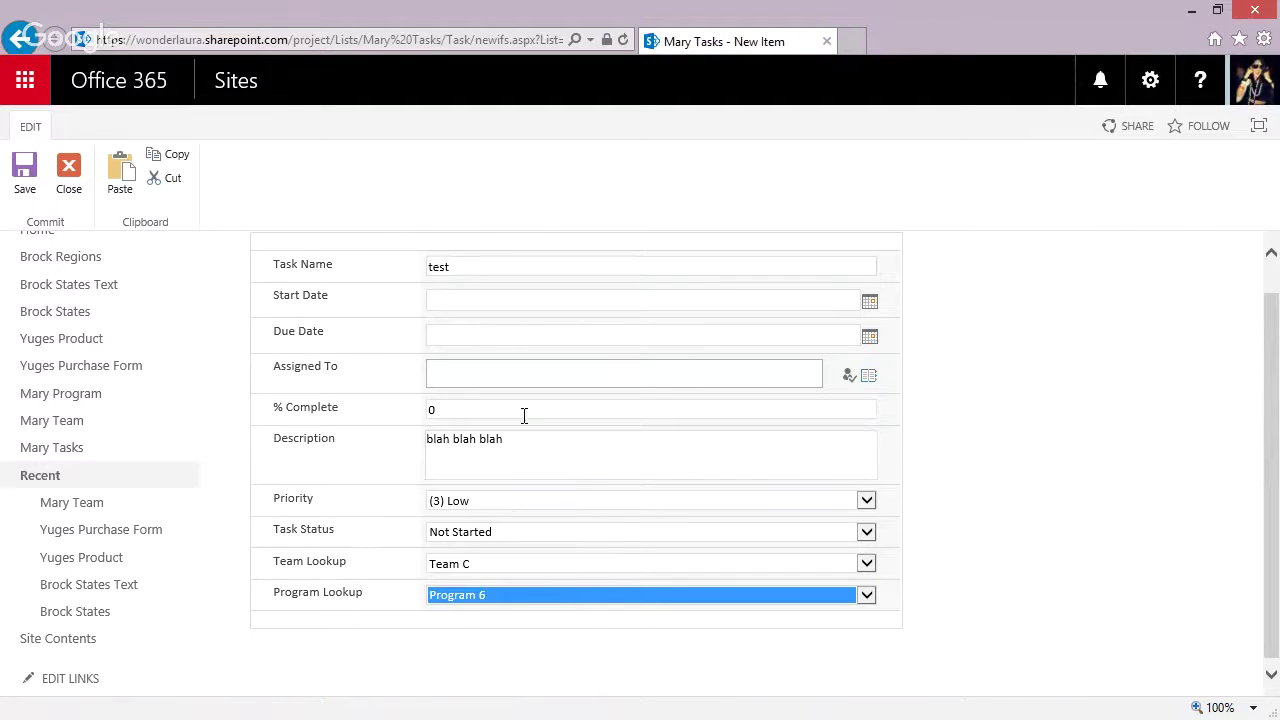
left_click(24, 175)
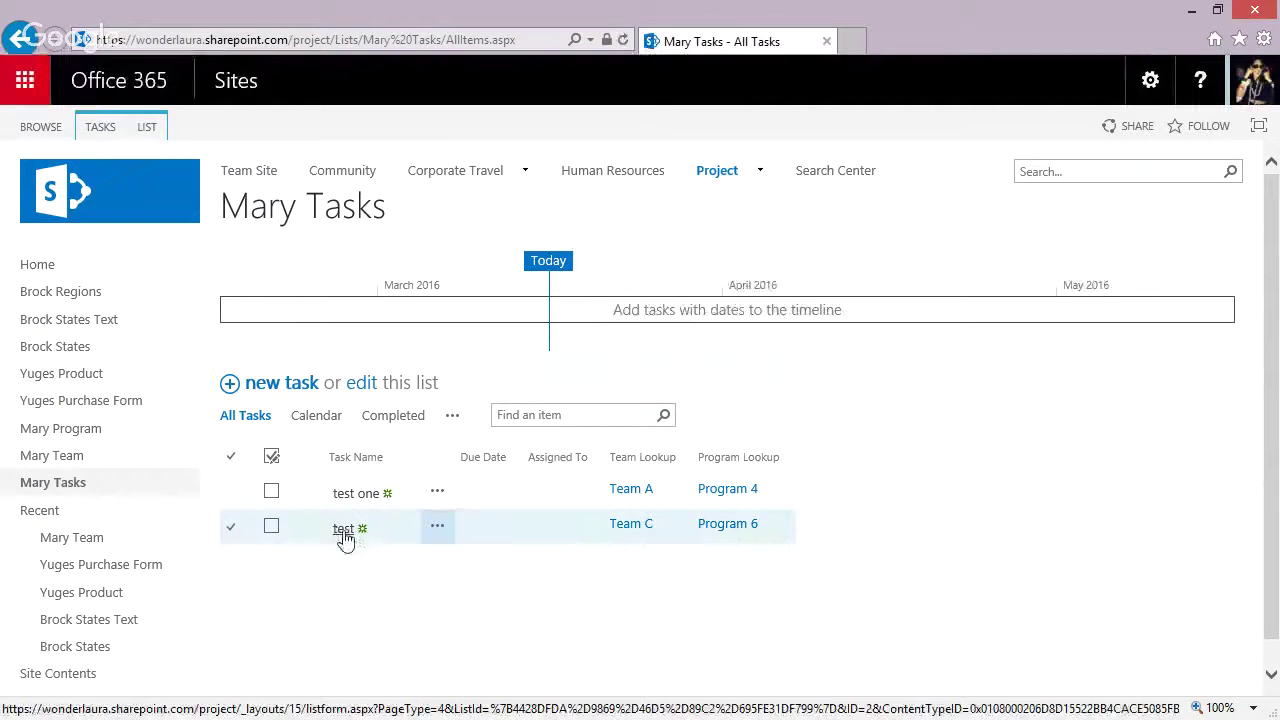
Open the saved "test" task to check its field values, and close it again.
left_click(343, 530)
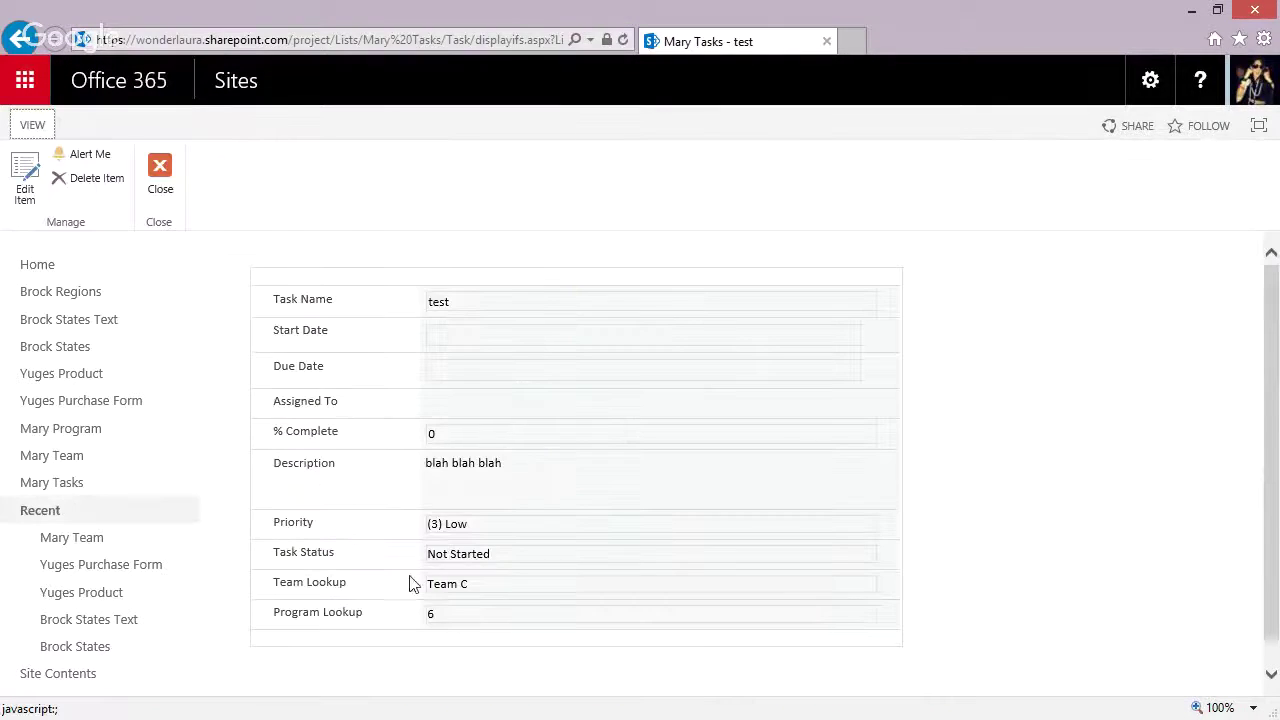
left_click(161, 190)
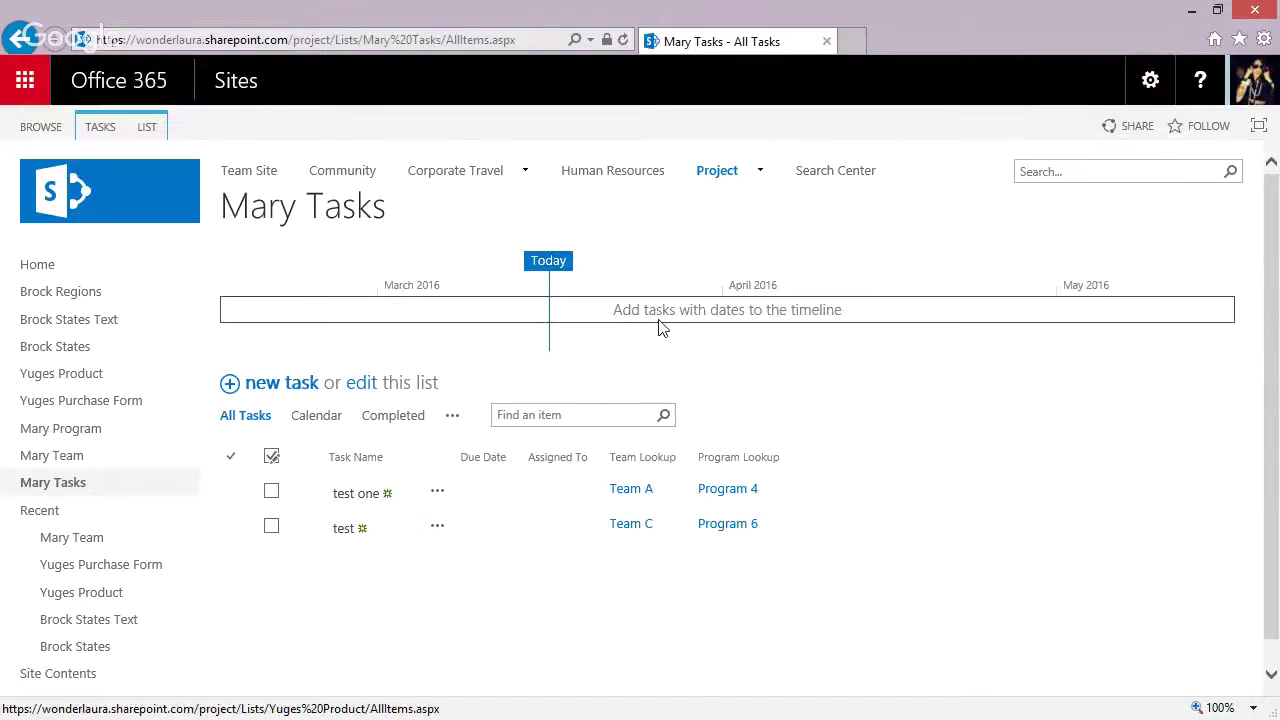
Show the list-level commands for Mary Tasks.
left_click(150, 126)
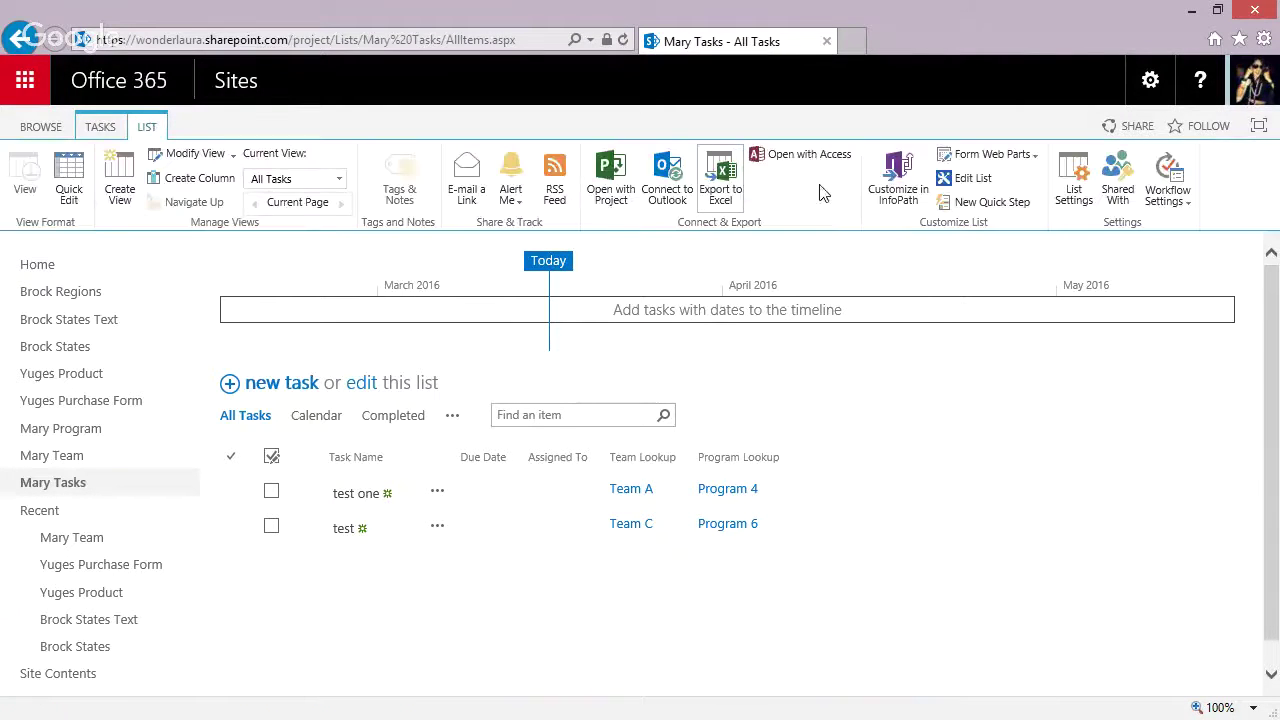
Customize the Mary Tasks list form in InfoPath and add the heading "Mary Task" in the Title style above the fields.
left_click(900, 180)
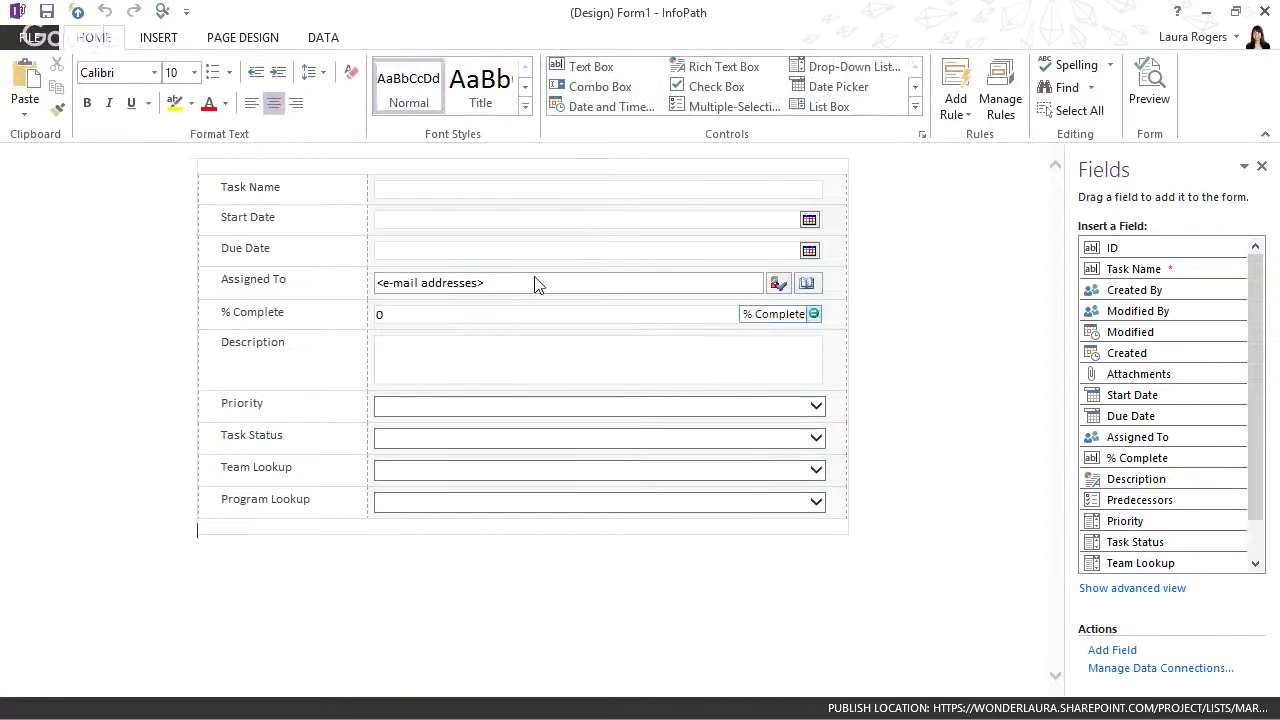
left_click(462, 168)
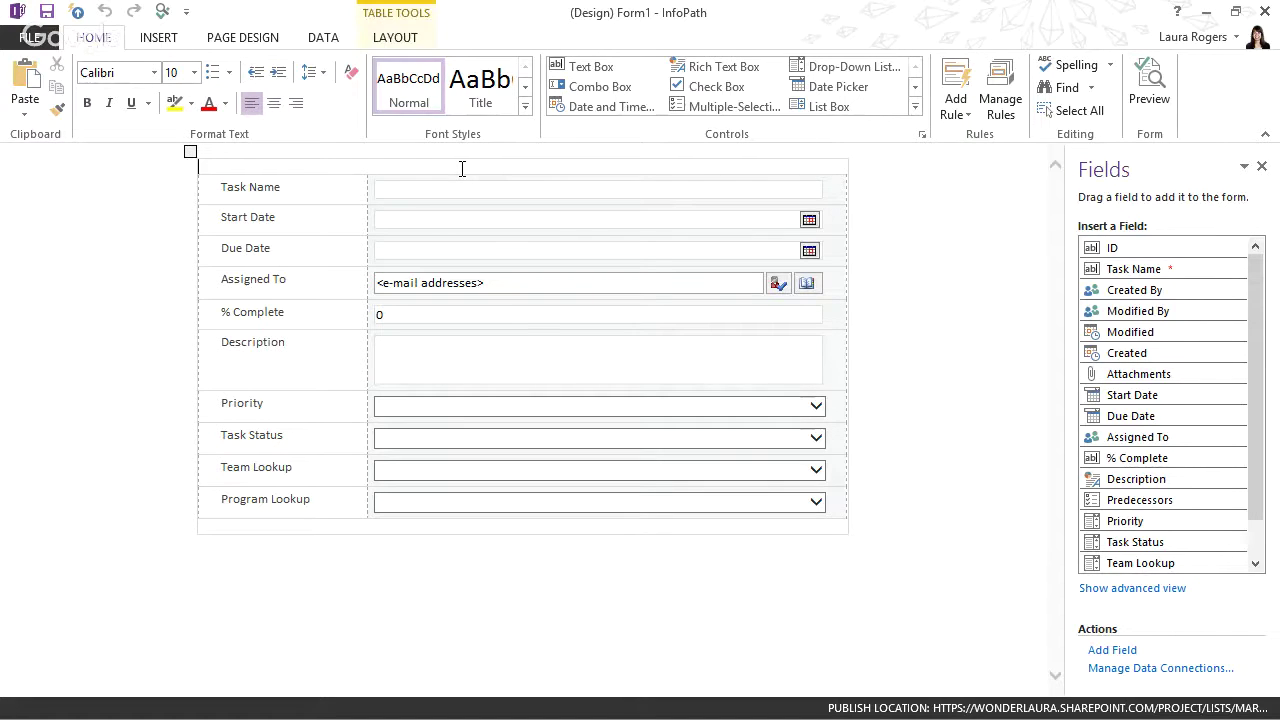
type("Mary Task")
left_click_drag(258, 167, 198, 167)
left_click(476, 92)
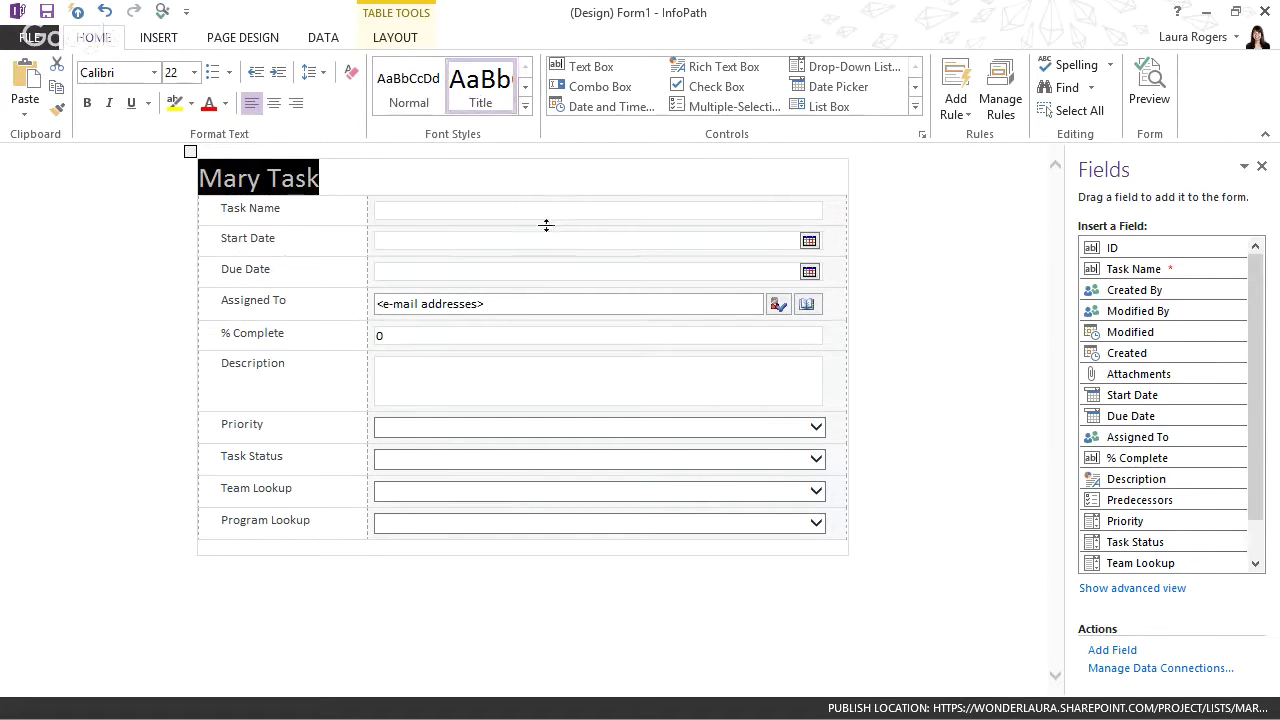
Look through the form's data connections, comparing the details of Mary Program and Mary Program Full.
left_click(290, 527)
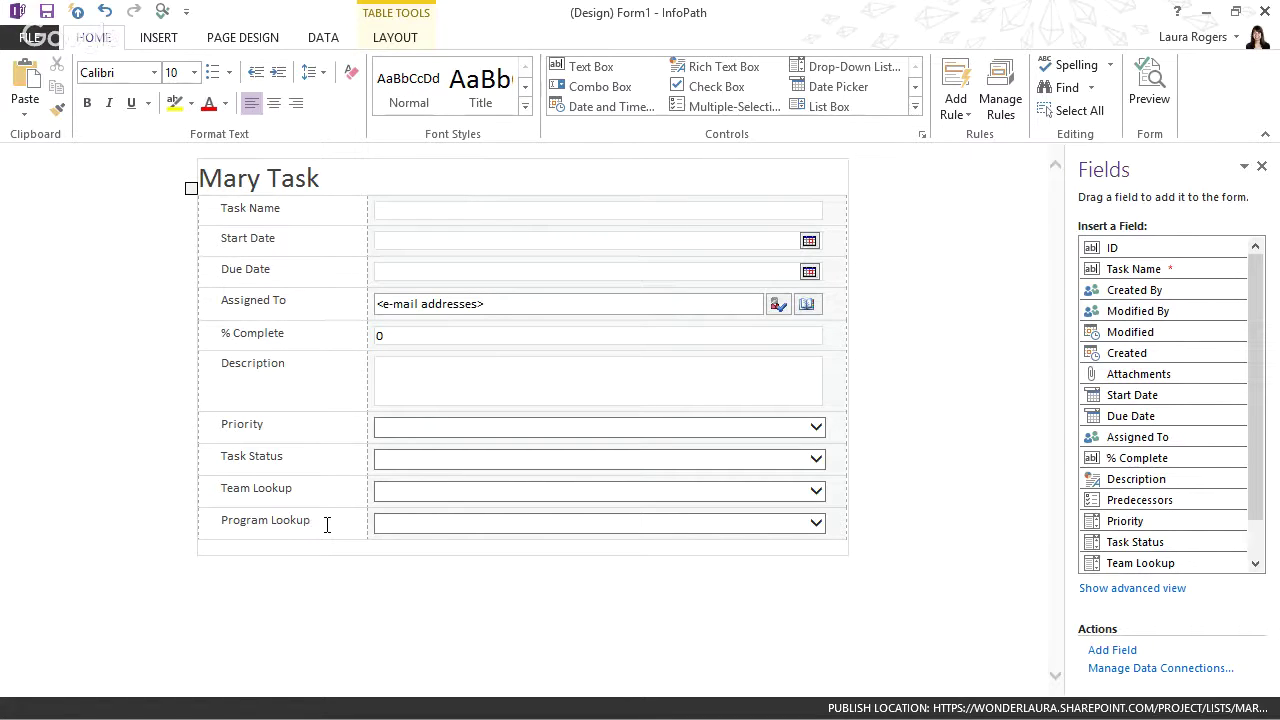
left_click(323, 37)
left_click(501, 92)
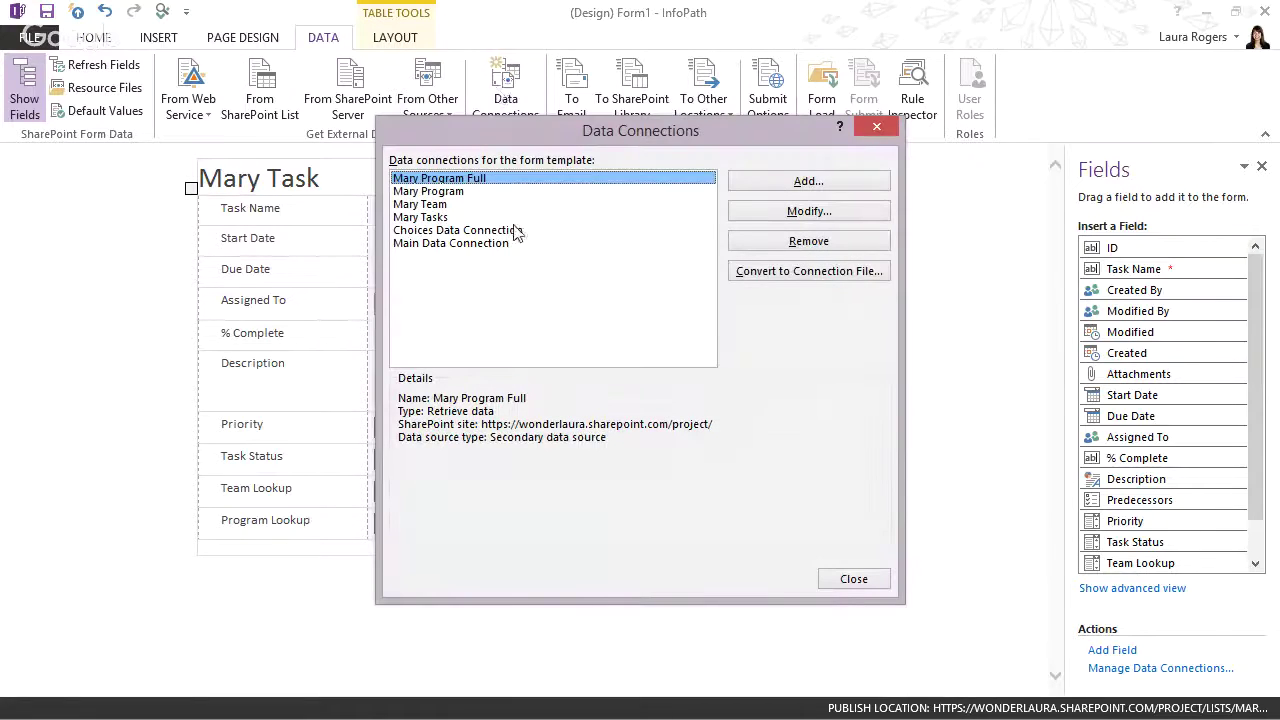
left_click(465, 191)
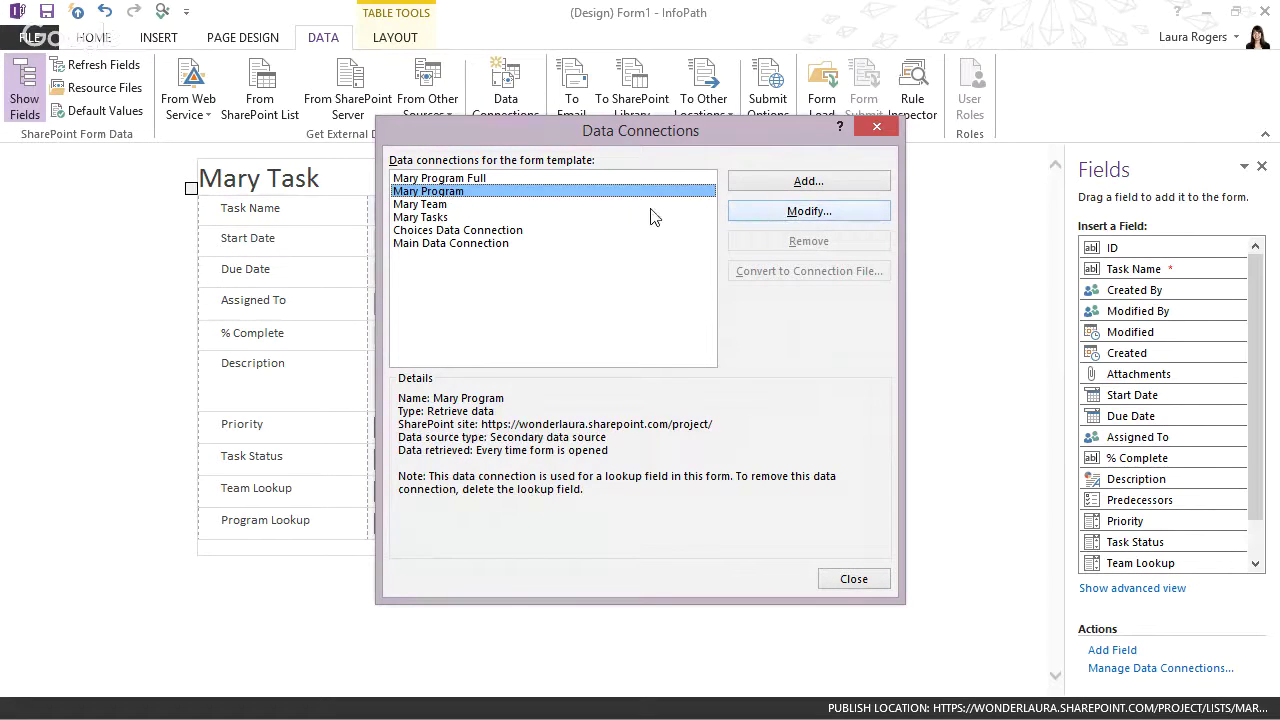
left_click(460, 179)
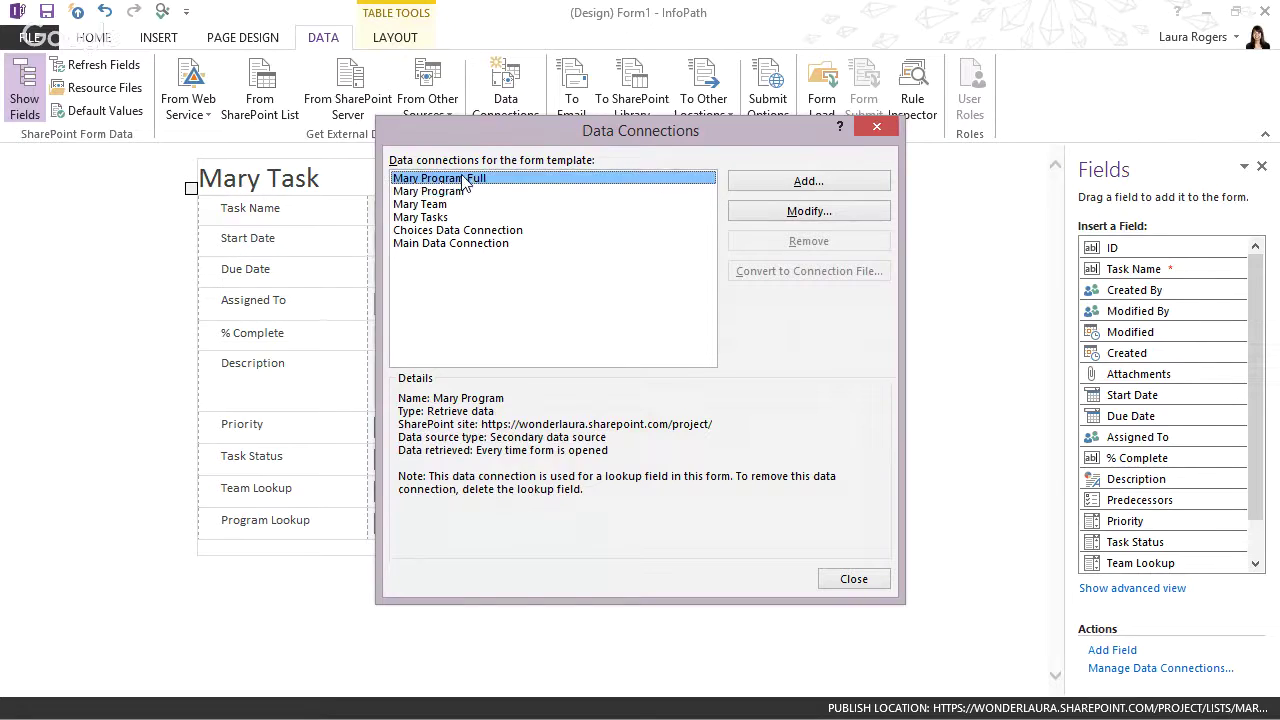
Step through the Mary Program Full connection settings to review its site, fields and retrieval option, and close the data connections.
left_click(803, 213)
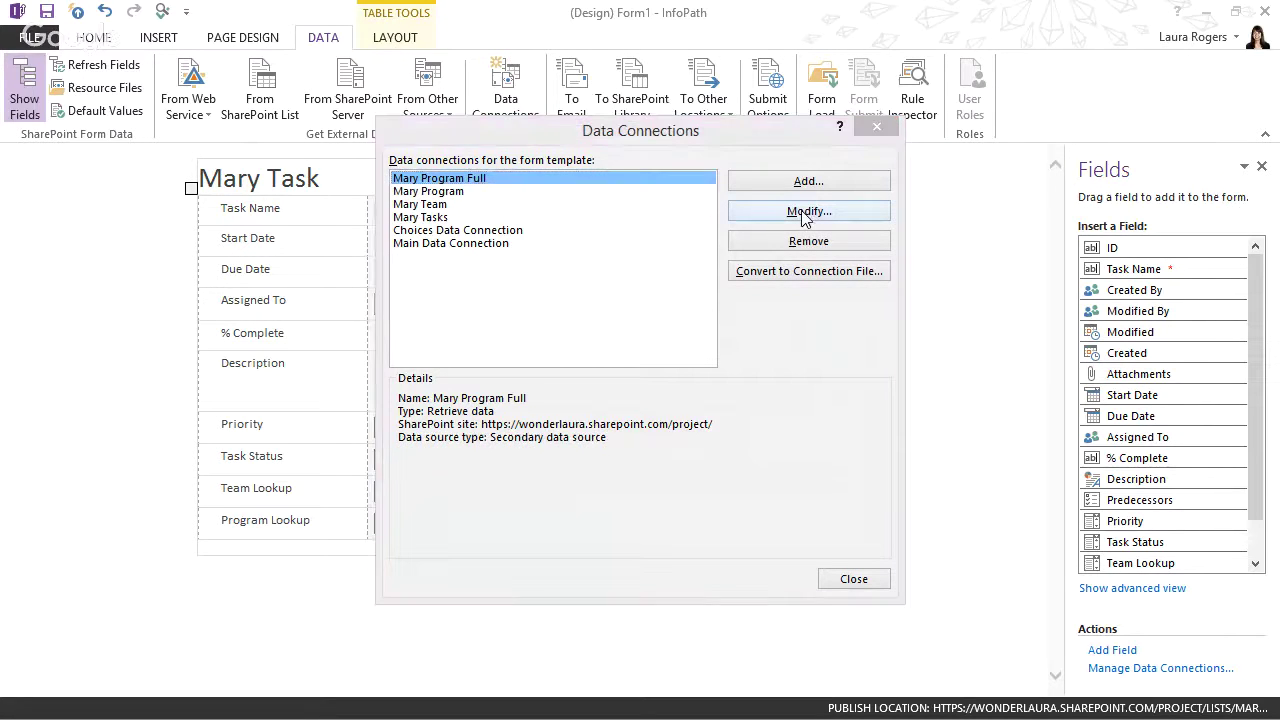
left_click(815, 548)
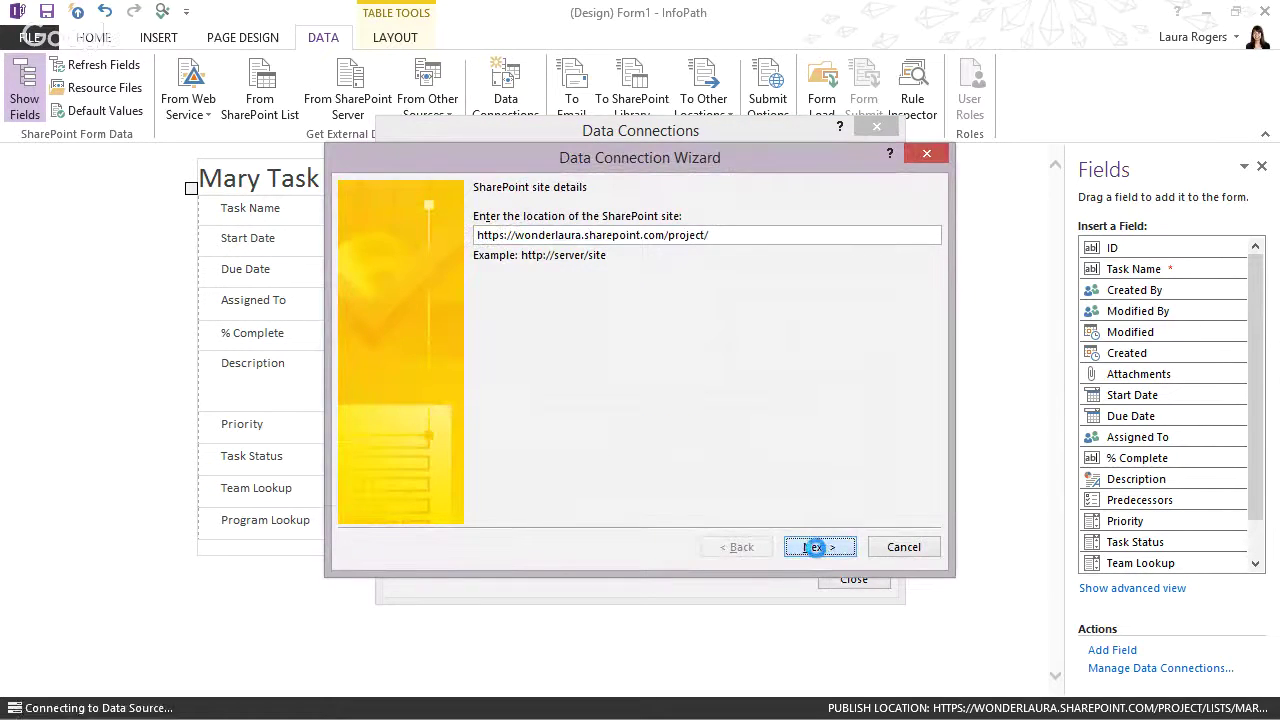
left_click(817, 548)
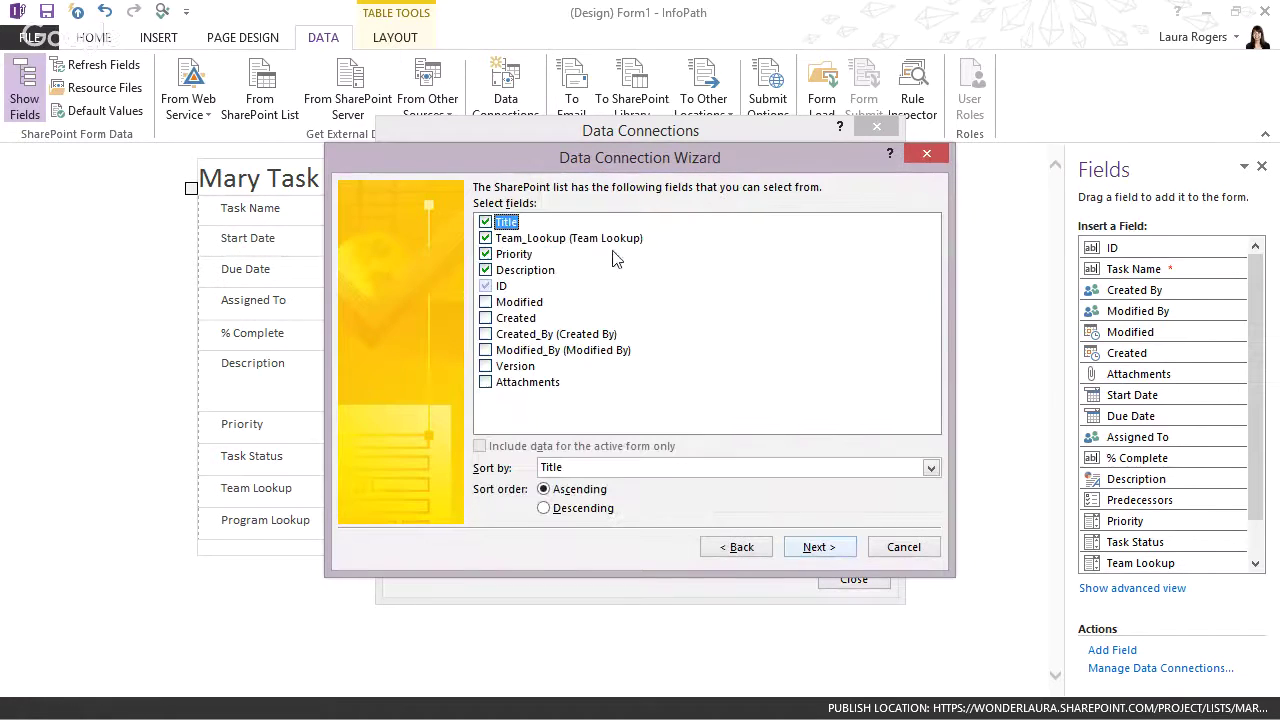
left_click(485, 254)
left_click(829, 556)
left_click(826, 546)
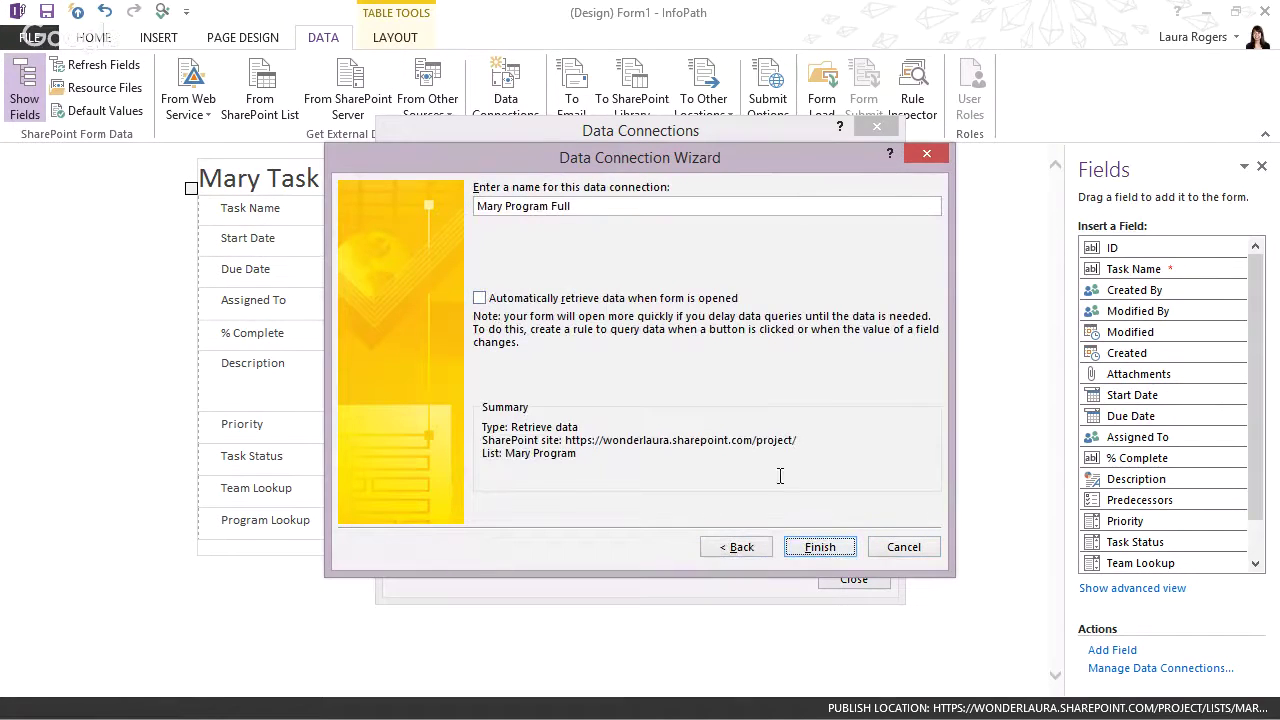
left_click(820, 547)
left_click(853, 579)
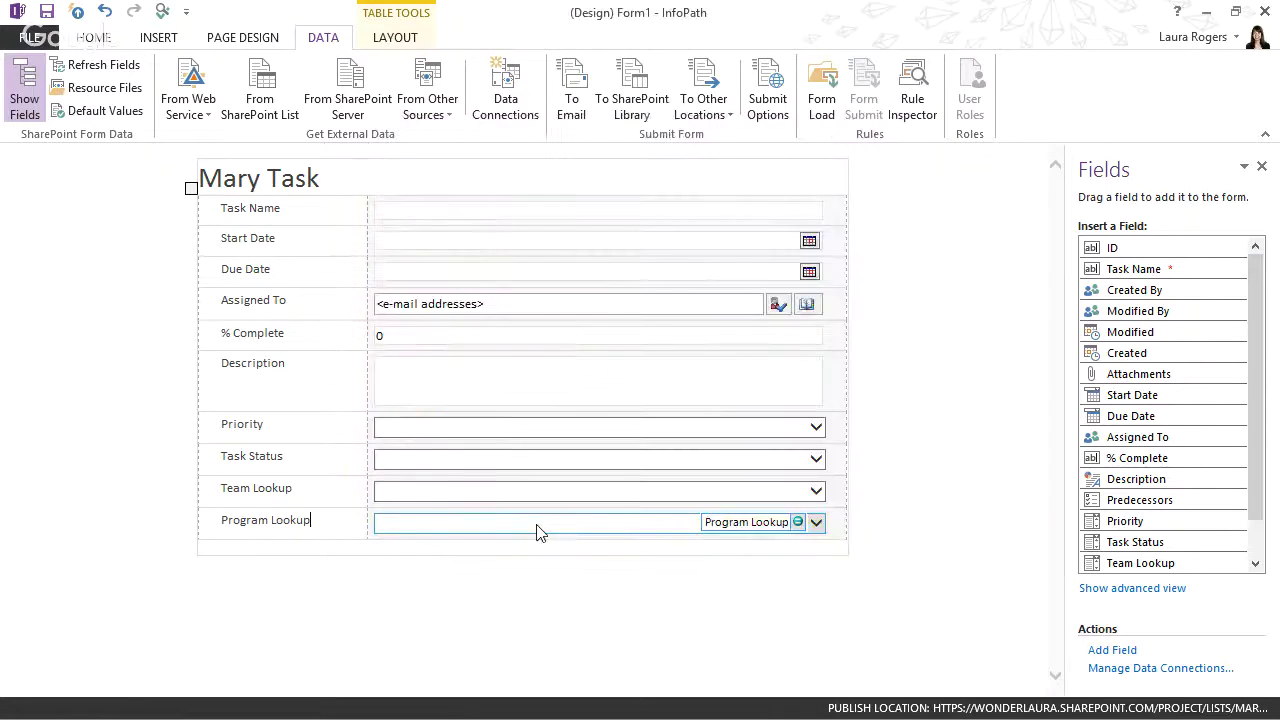
Check the data source, value and display name settings of the Team Lookup drop-down without changing them.
left_click(463, 497)
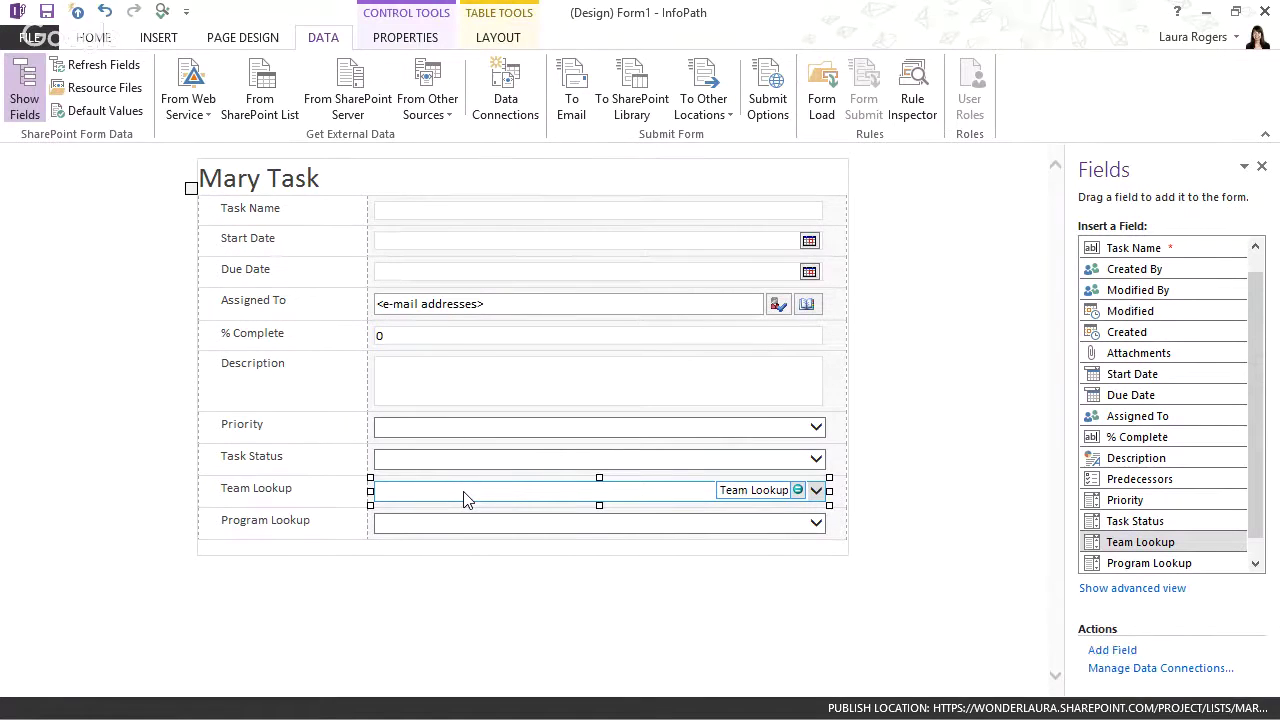
double_click(463, 497)
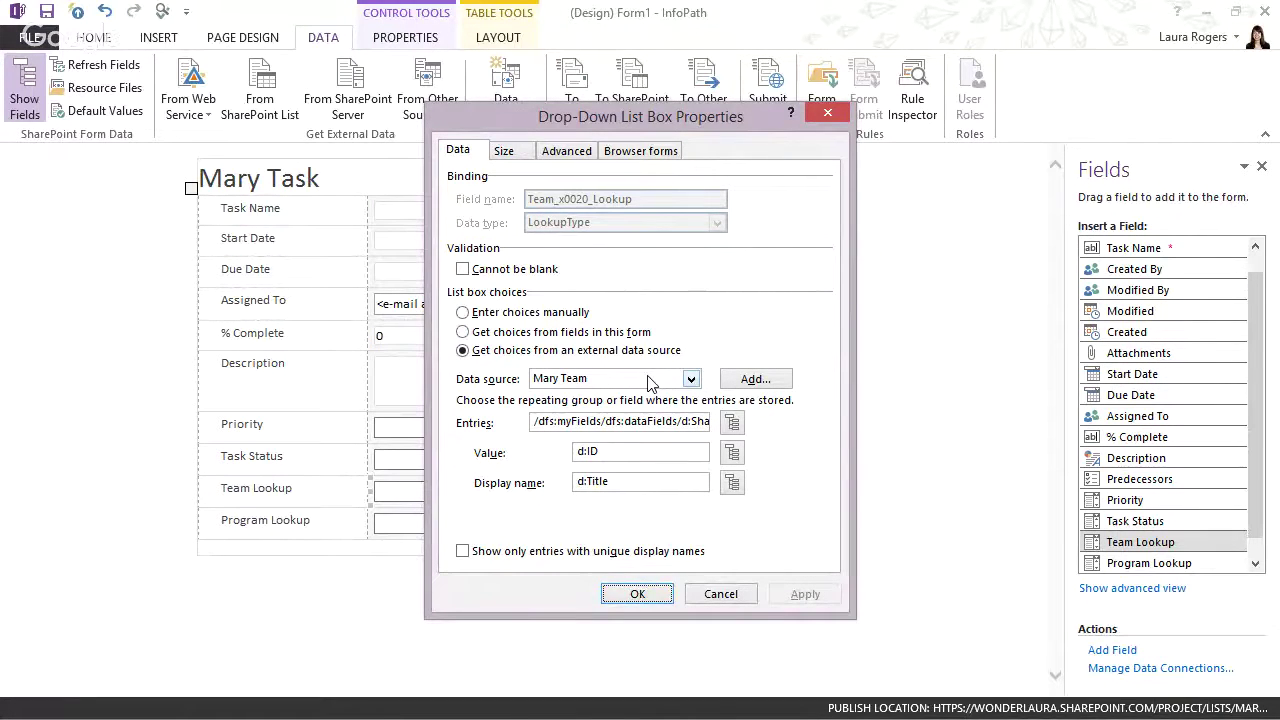
left_click(720, 594)
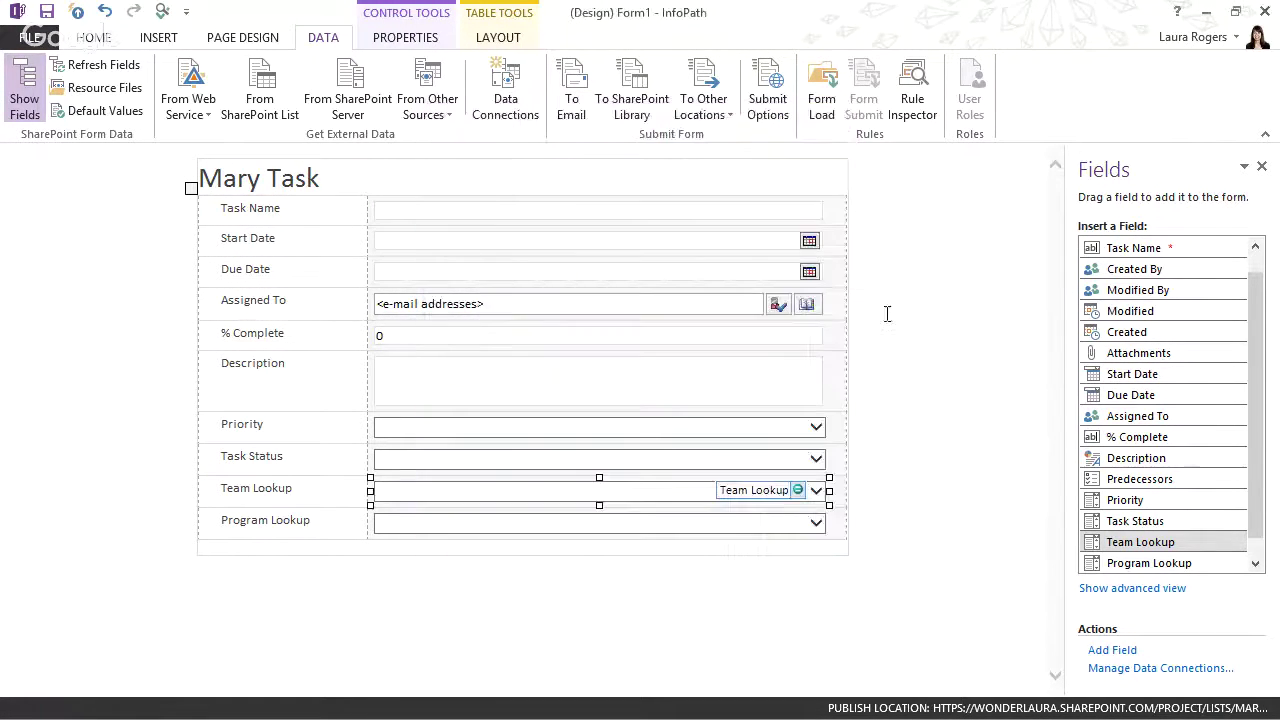
Show the form's rules and check the data source settings of the Program Lookup drop-down.
left_click(90, 40)
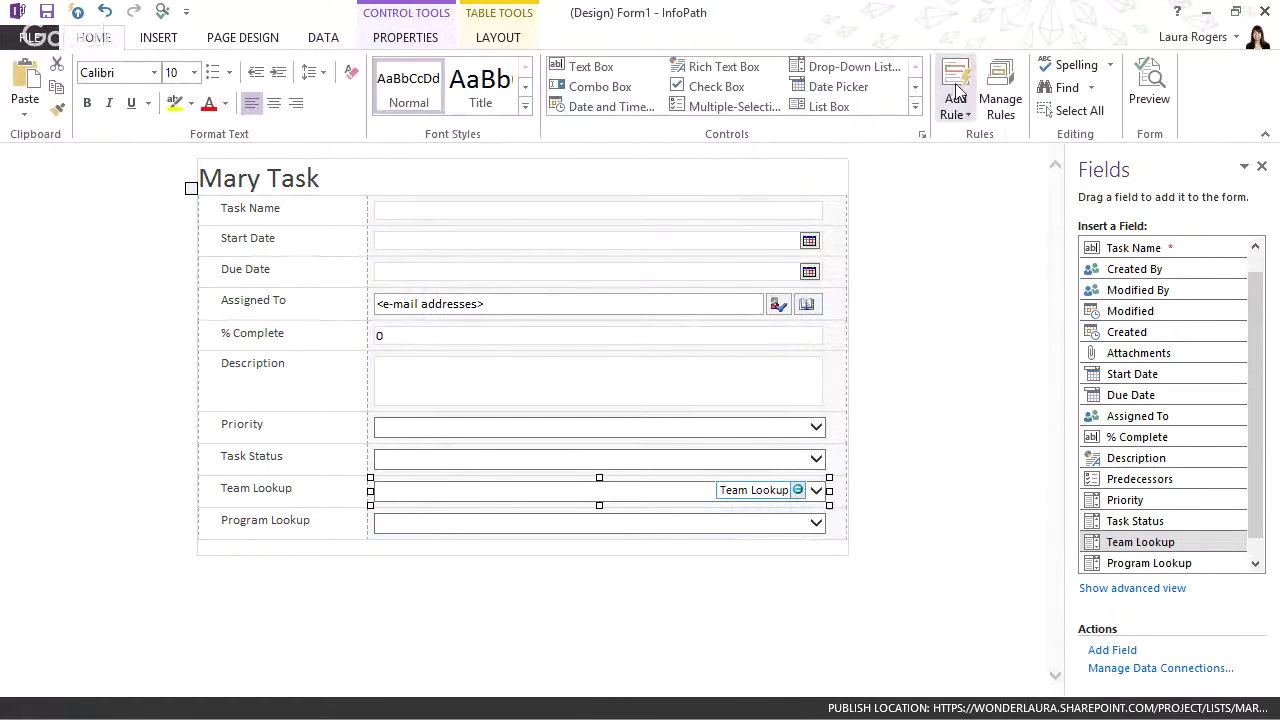
left_click(1000, 100)
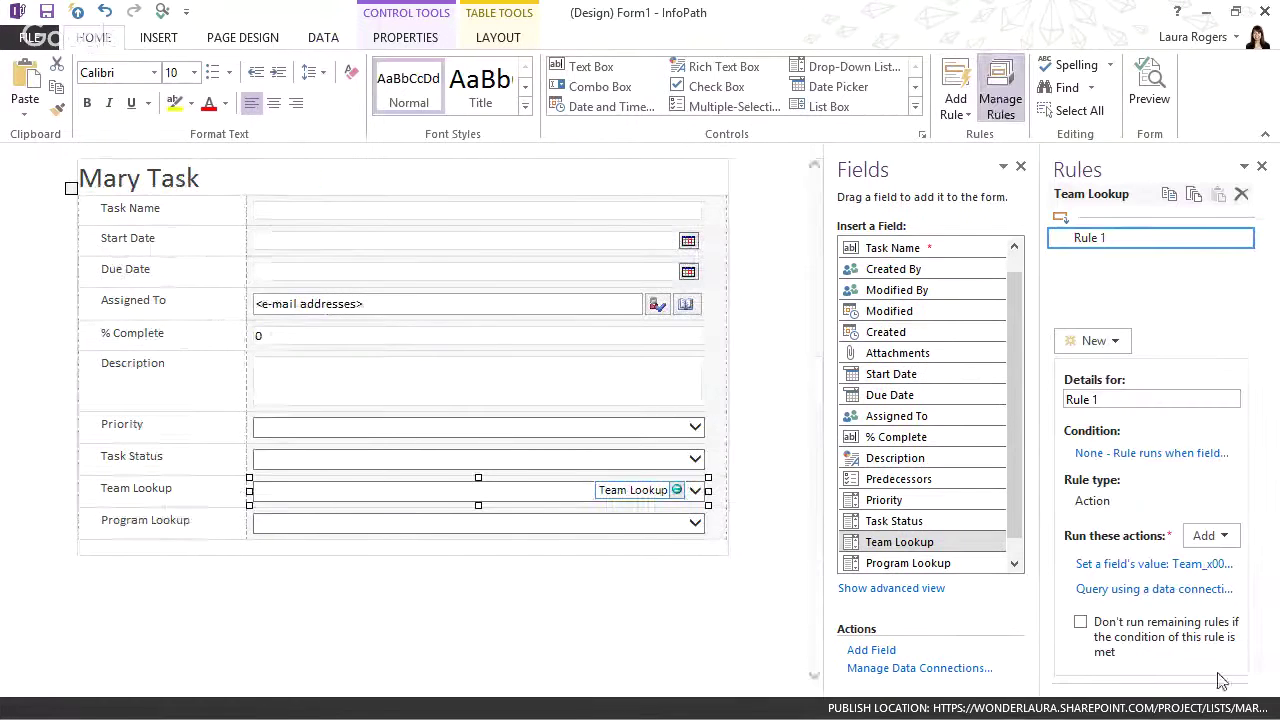
left_click(310, 533)
double_click(310, 533)
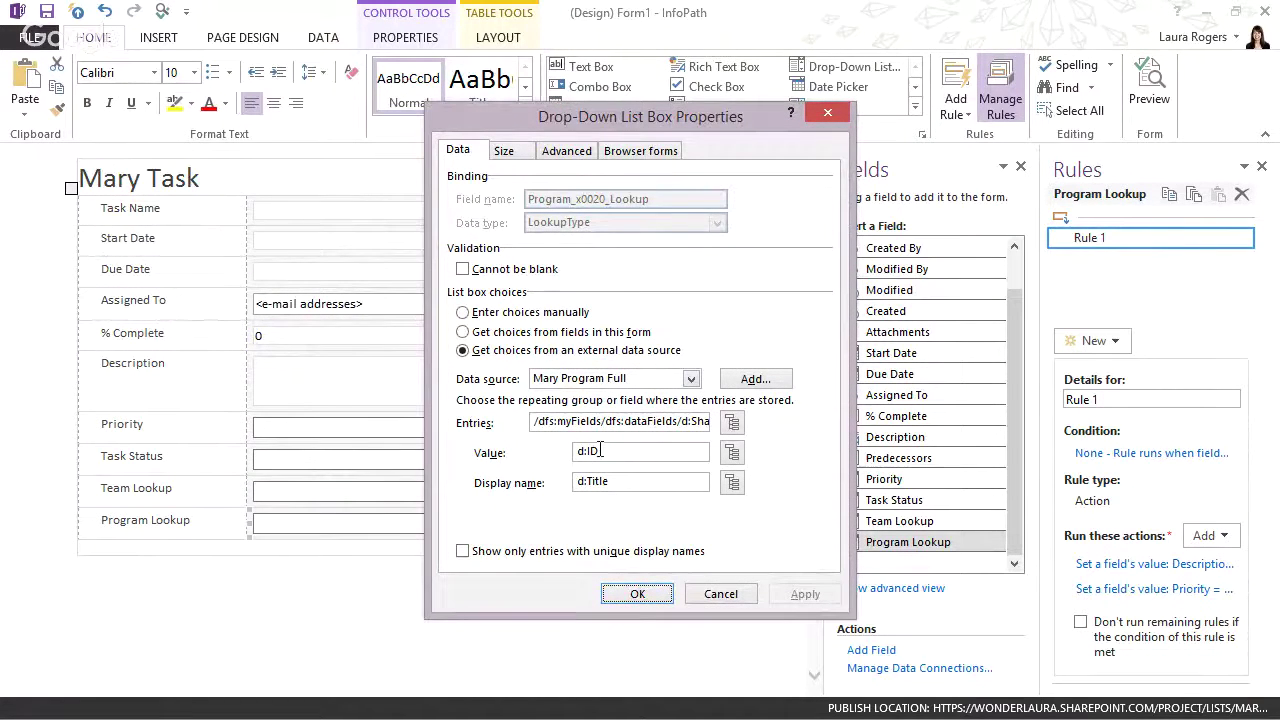
left_click(720, 594)
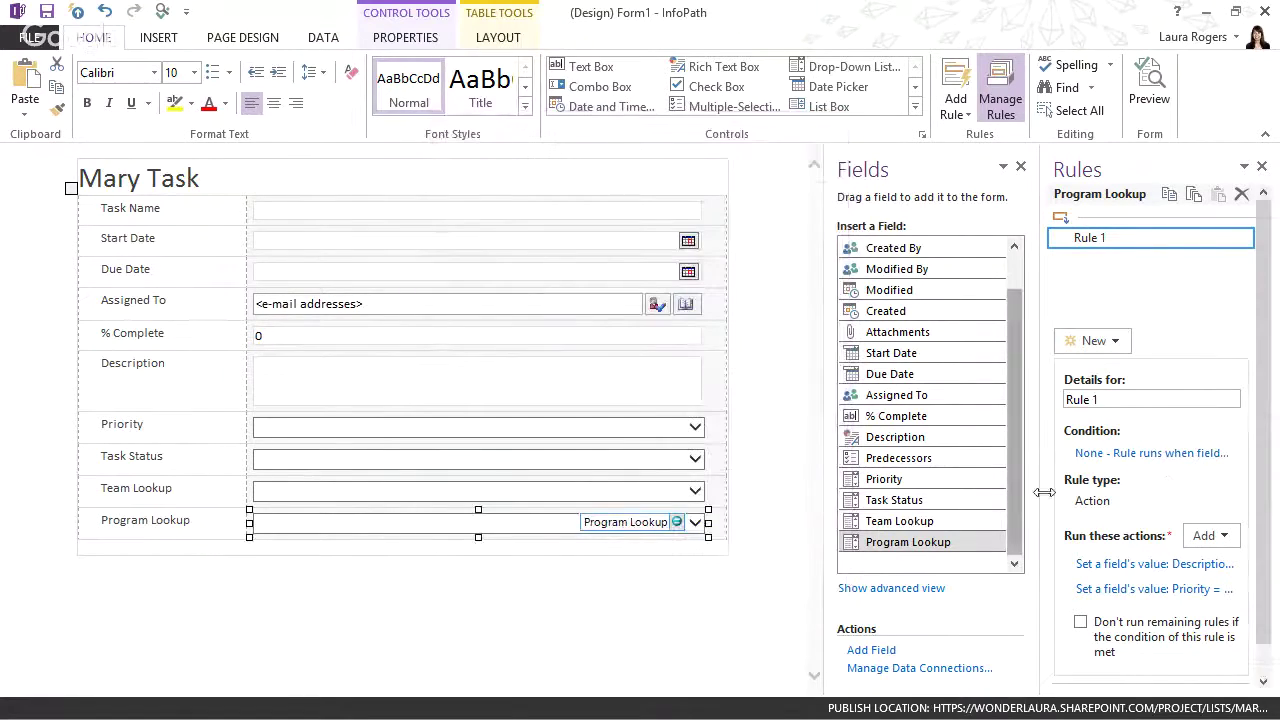
Inspect which Mary Program Full query field is set by the first action of Team Lookup's Rule 1.
left_click(388, 502)
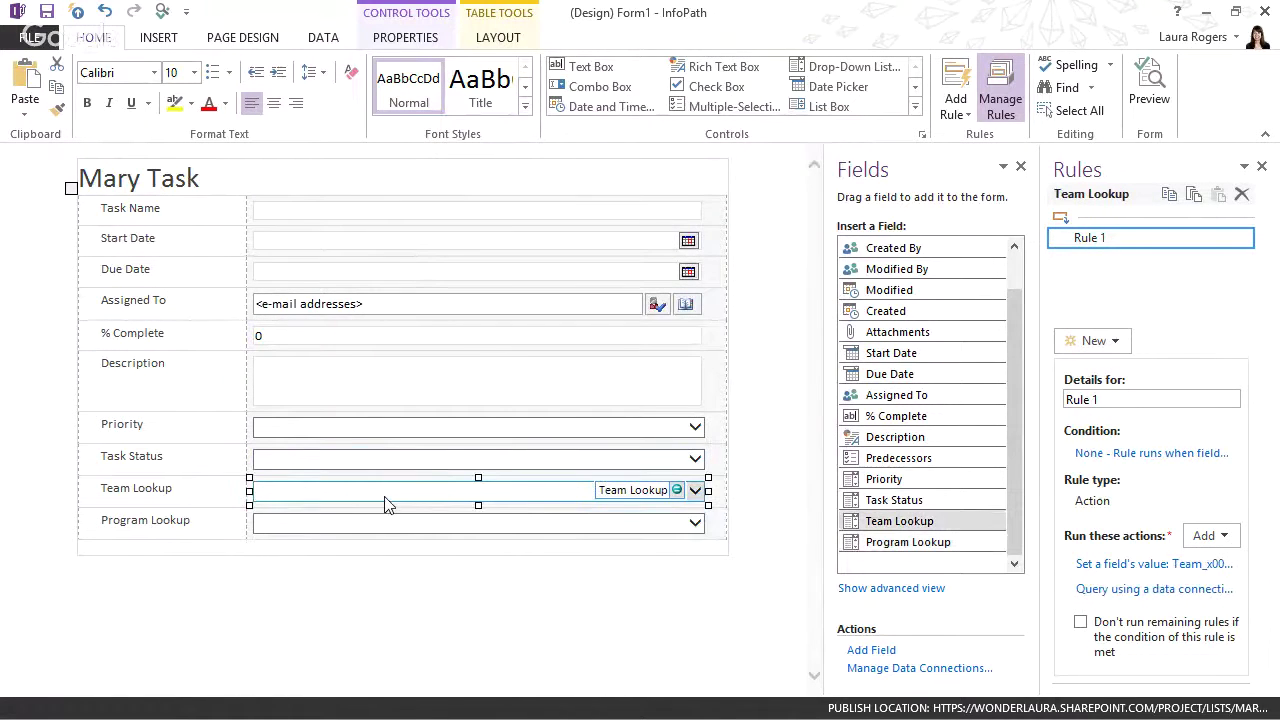
left_click(1147, 565)
left_click(861, 334)
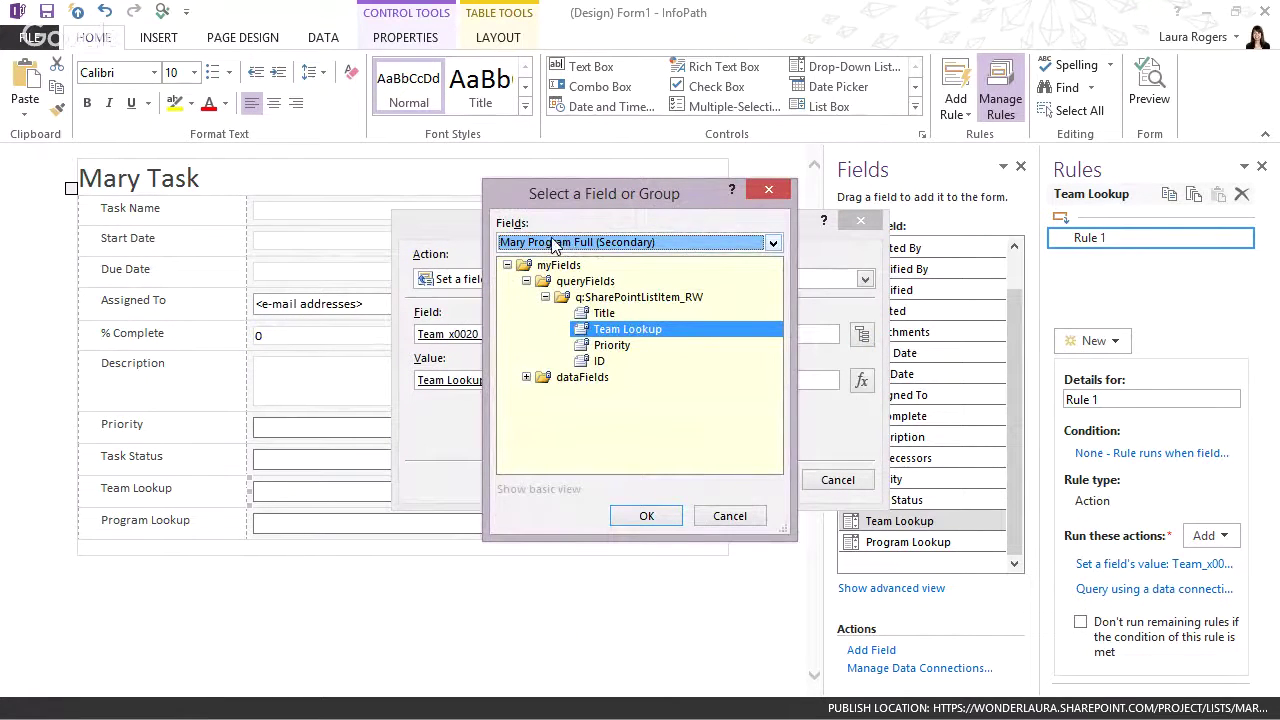
left_click(593, 245)
left_click(590, 274)
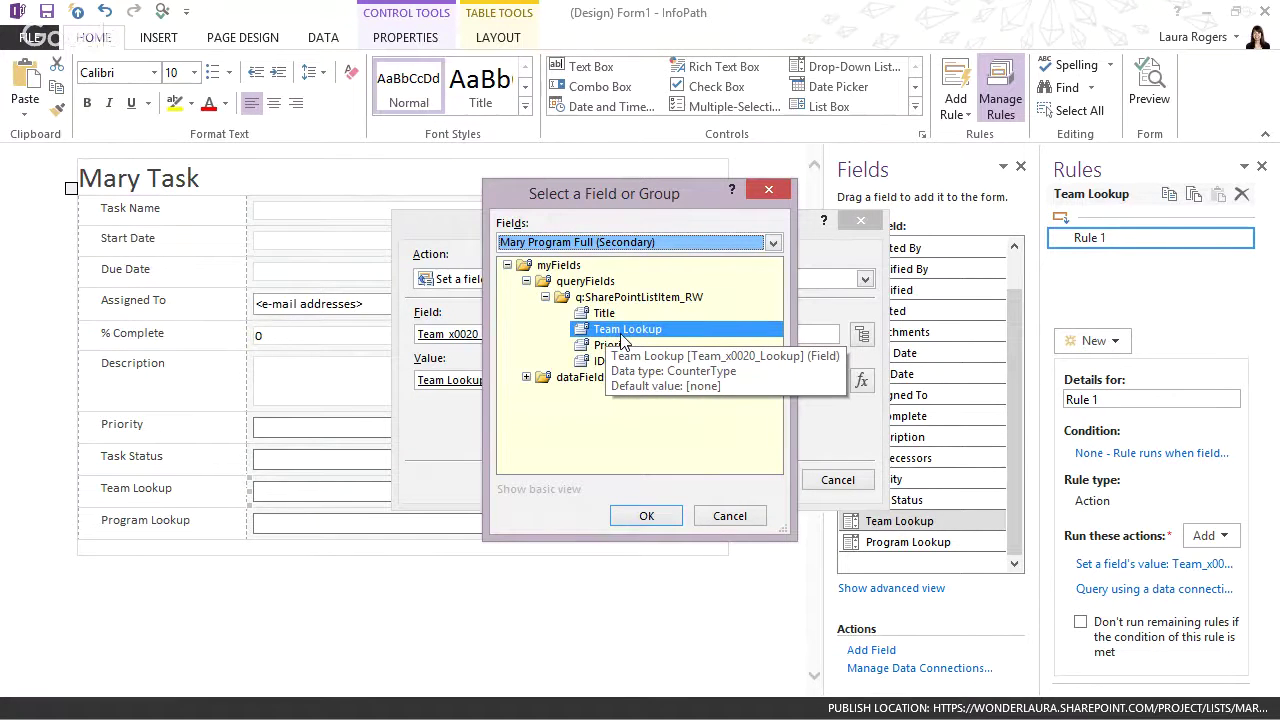
left_click(729, 516)
Check the formula behind the Team Lookup action's value and the data connection used by the rule's query action.
triple_click(457, 386)
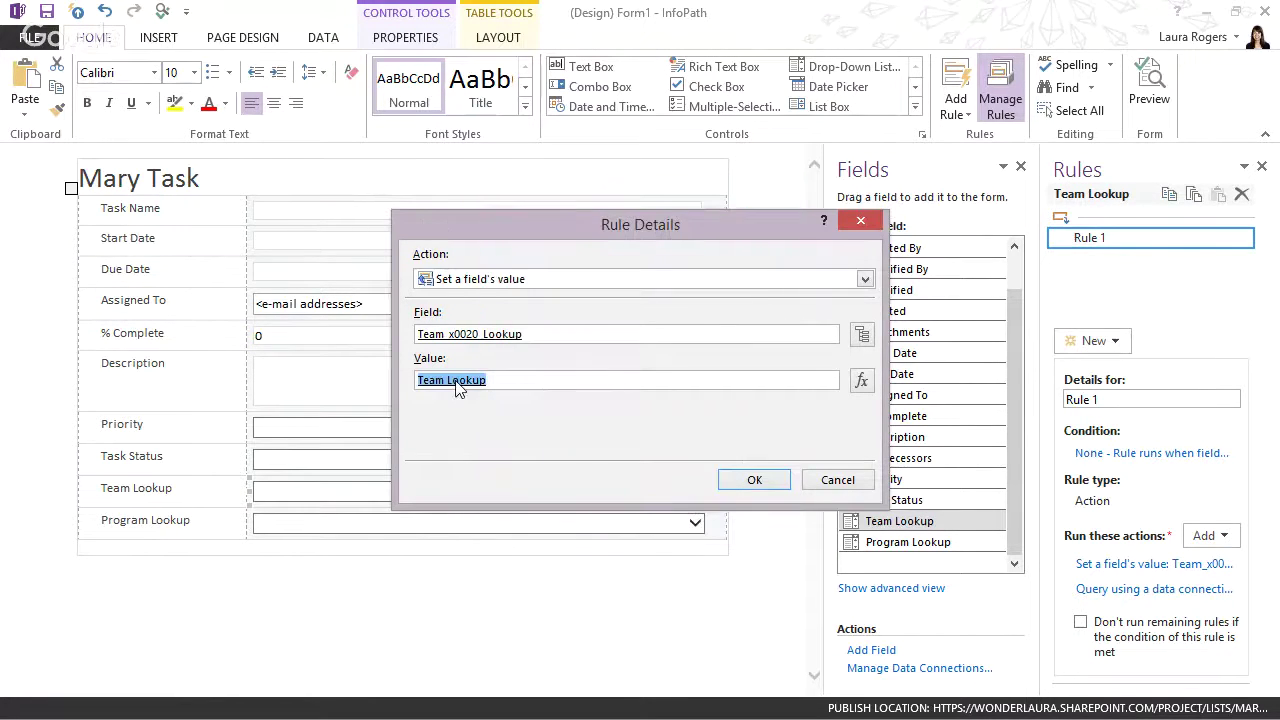
left_click(861, 380)
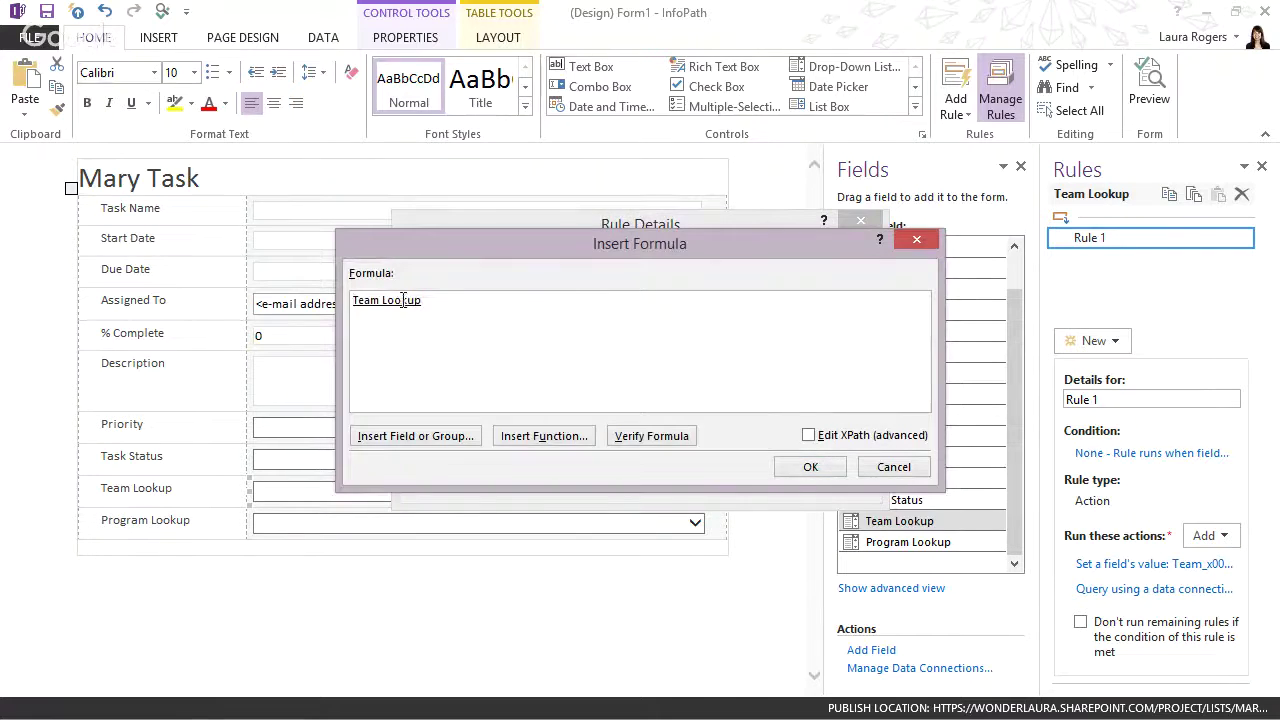
double_click(403, 305)
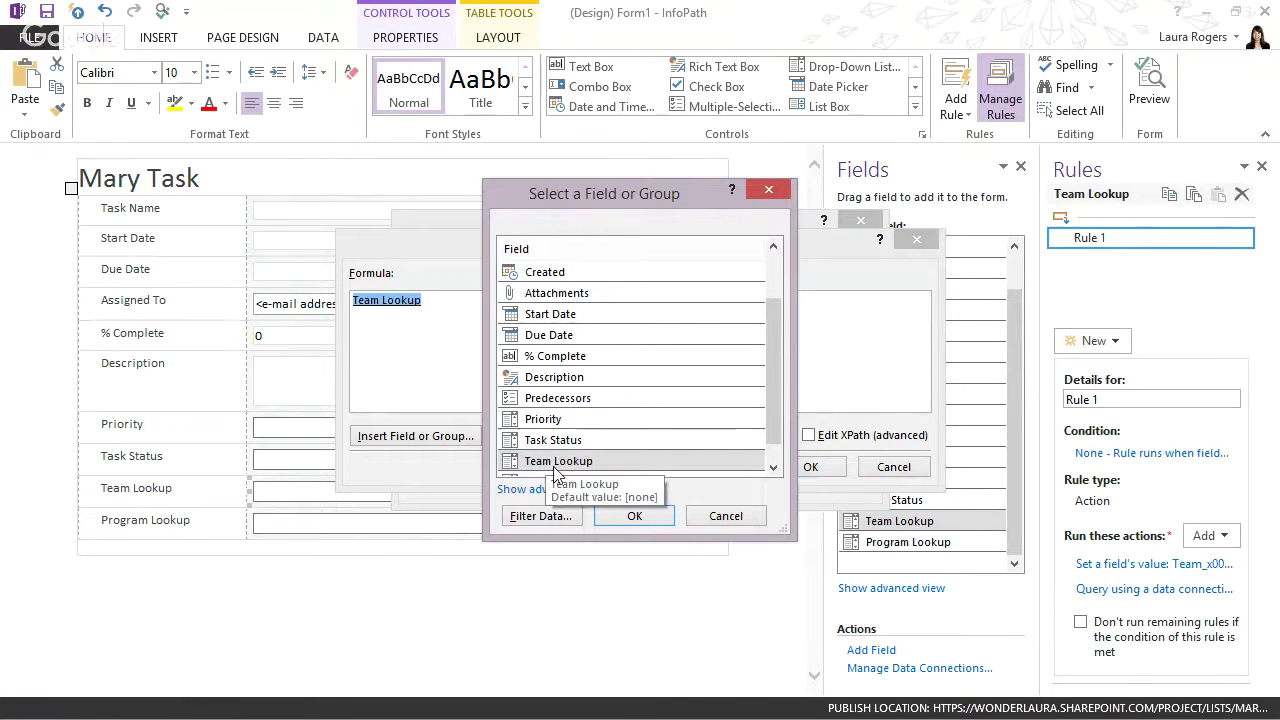
left_click(723, 515)
left_click(883, 469)
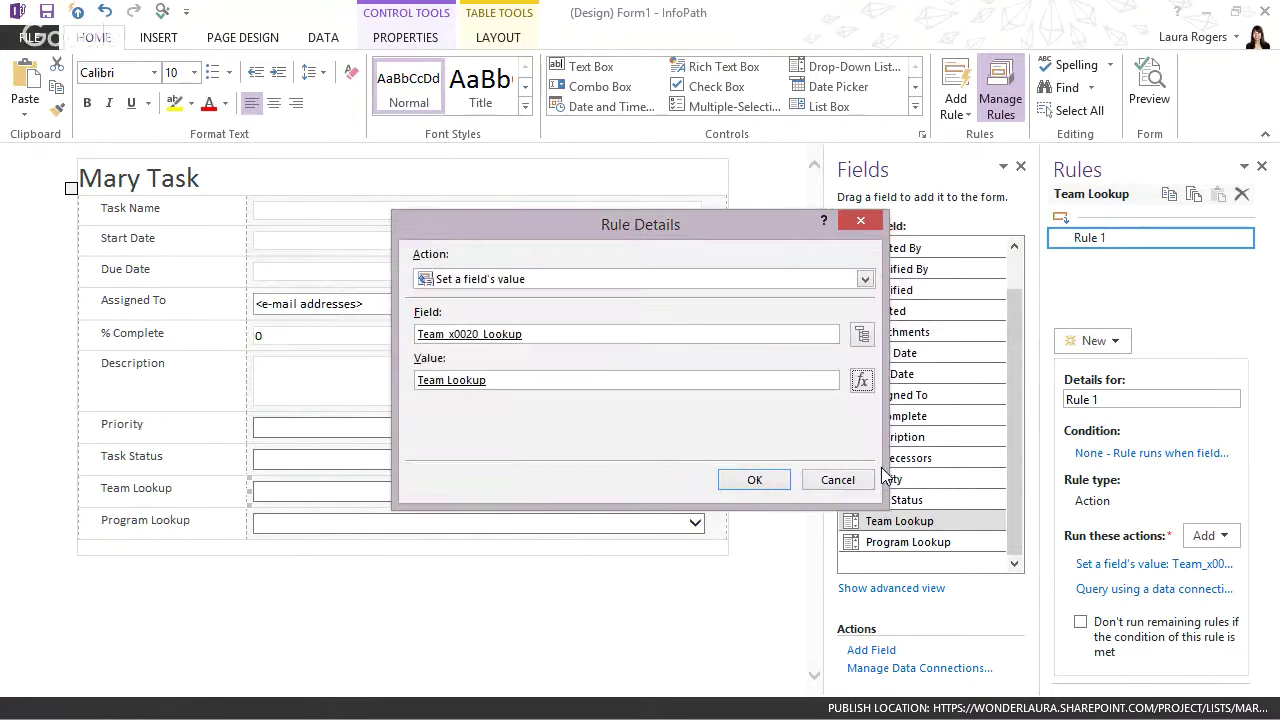
left_click(836, 480)
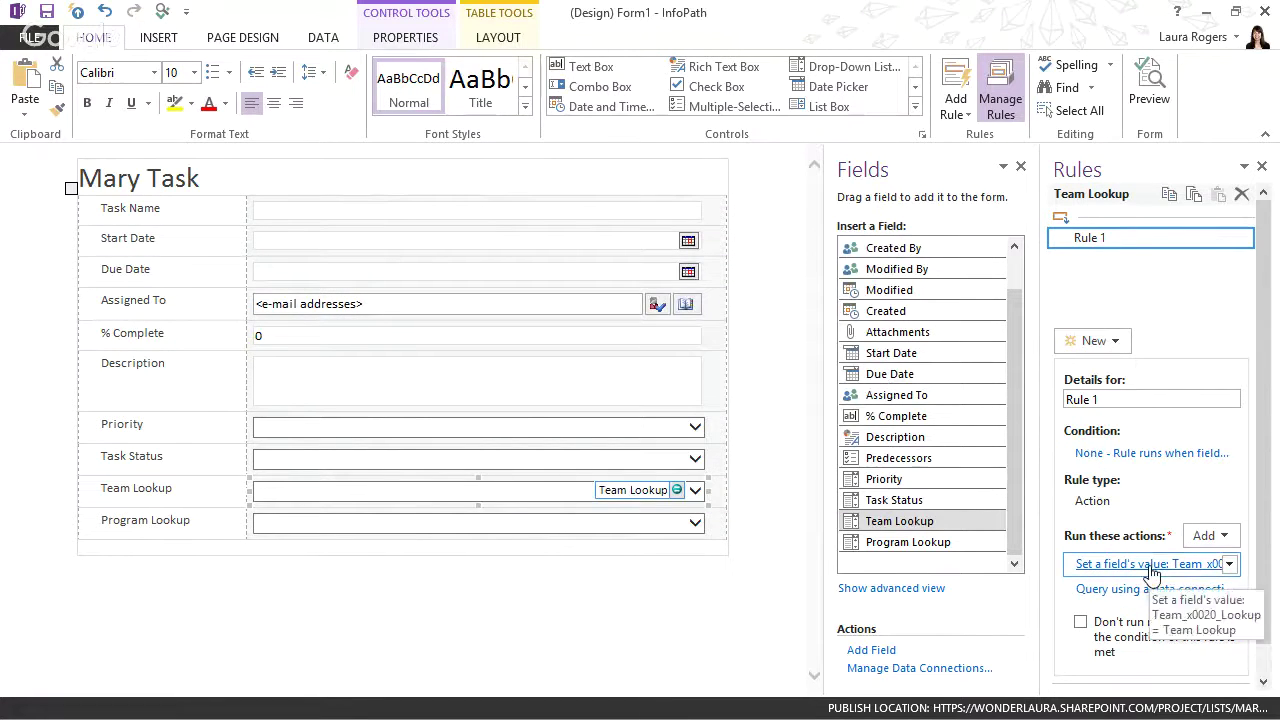
left_click(1075, 591)
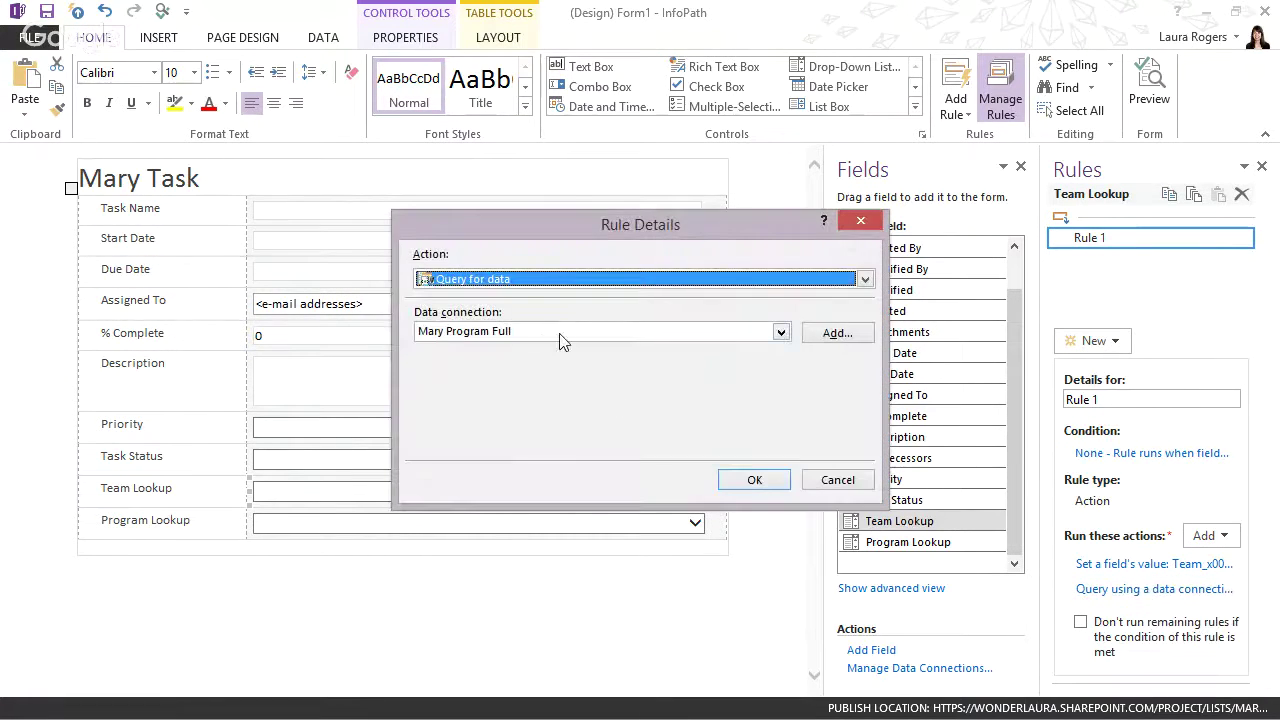
left_click(838, 481)
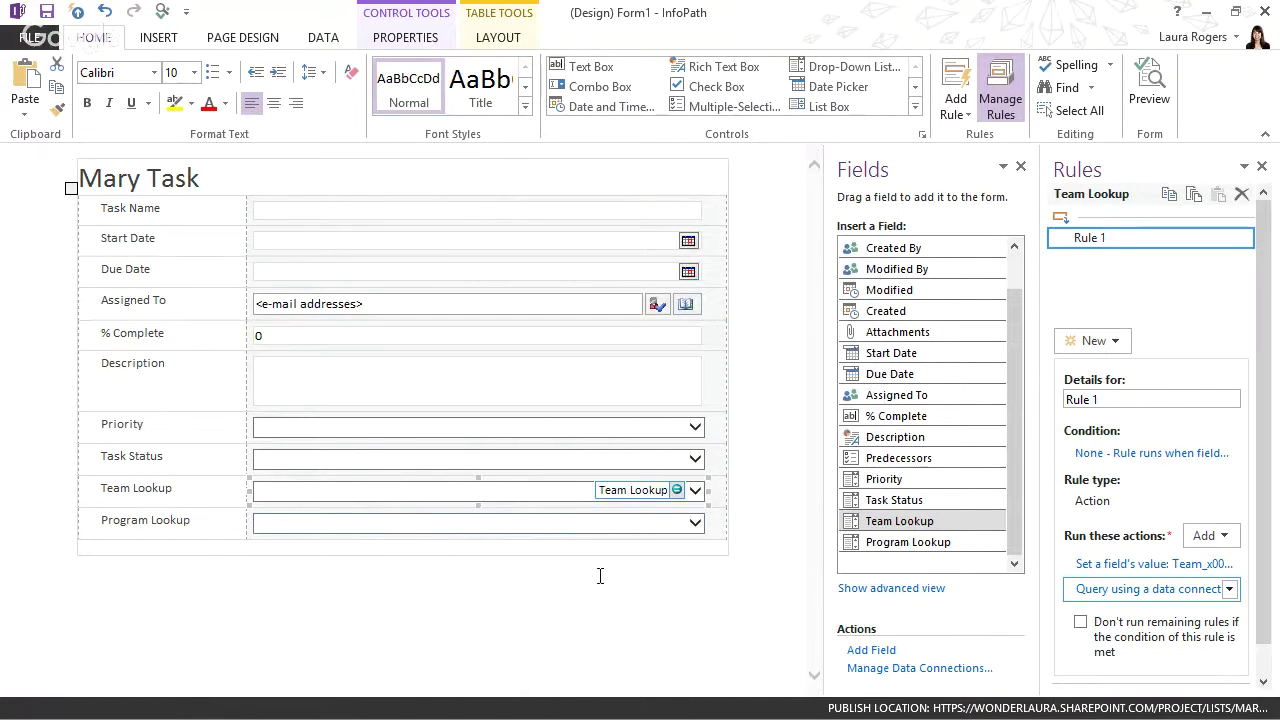
Delete the Description and Priority set-field-value actions from Program Lookup's Rule 1, widening the rules area to read them.
left_click(328, 532)
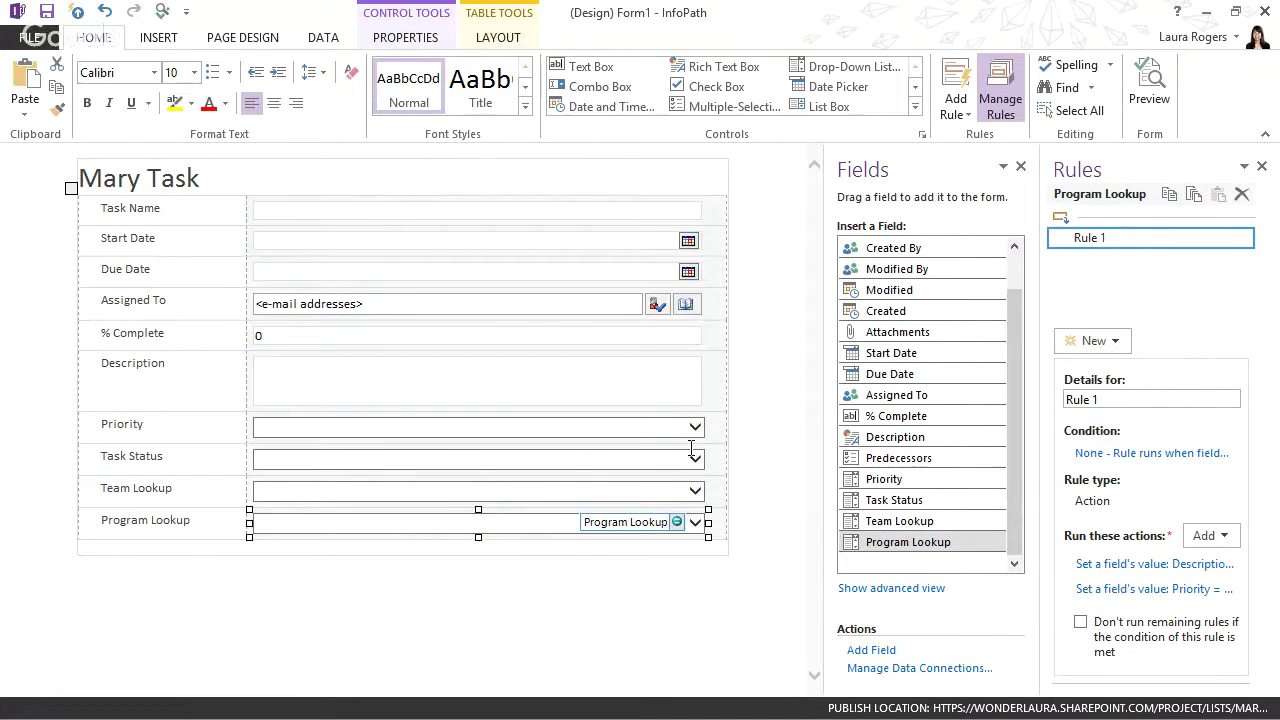
left_click_drag(1042, 419, 980, 419)
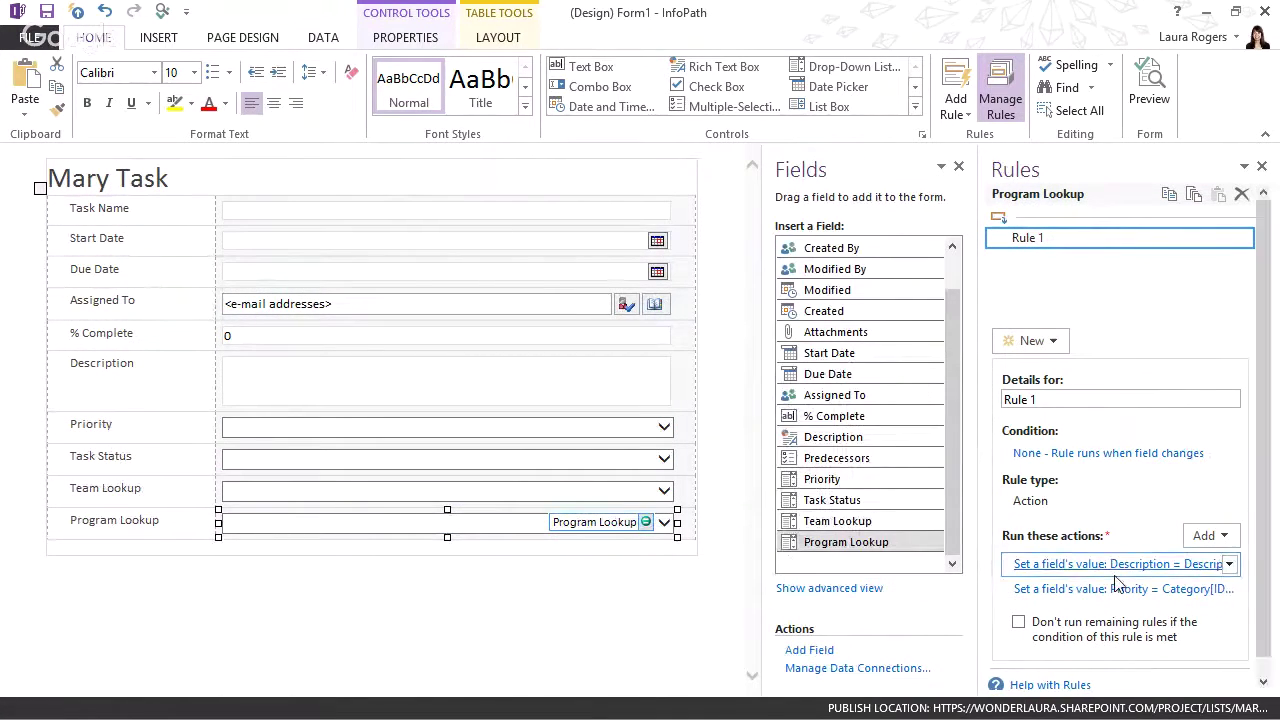
left_click(1229, 564)
left_click(1190, 663)
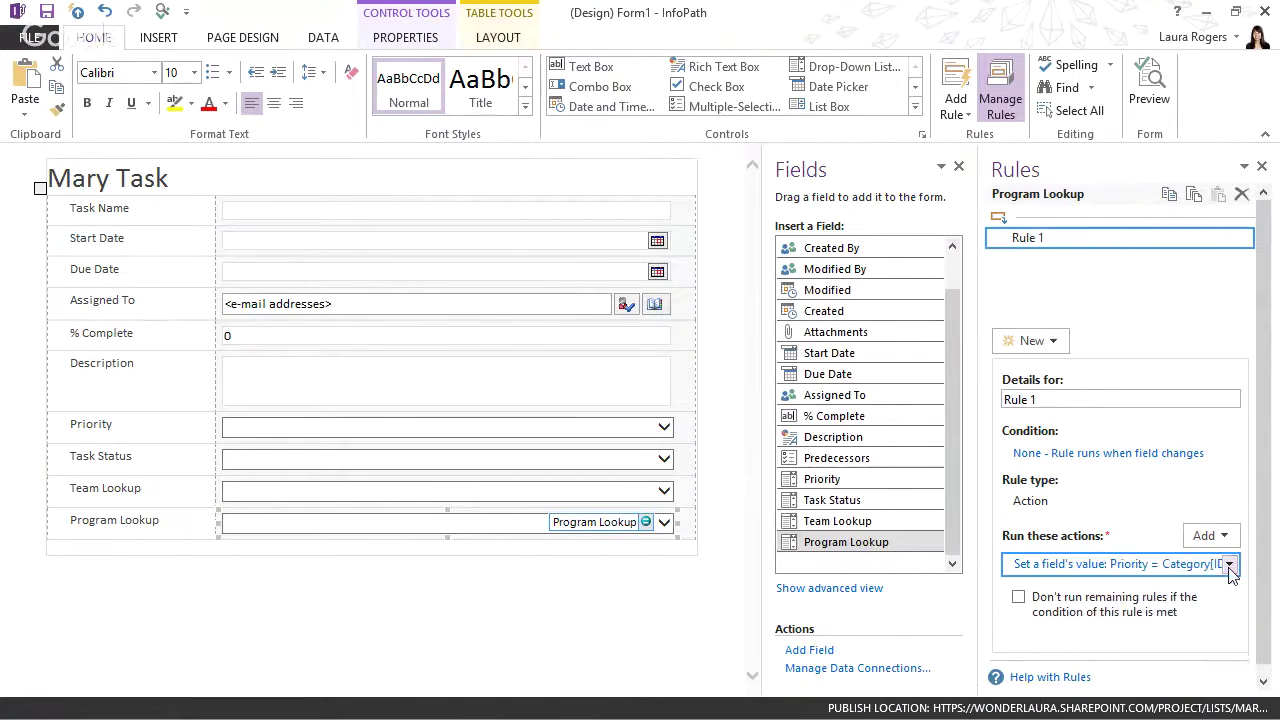
left_click(1229, 564)
left_click(1209, 664)
Add a set-a-field's-value action to Program Lookup's Rule 1 with Description as the target field.
left_click(1211, 535)
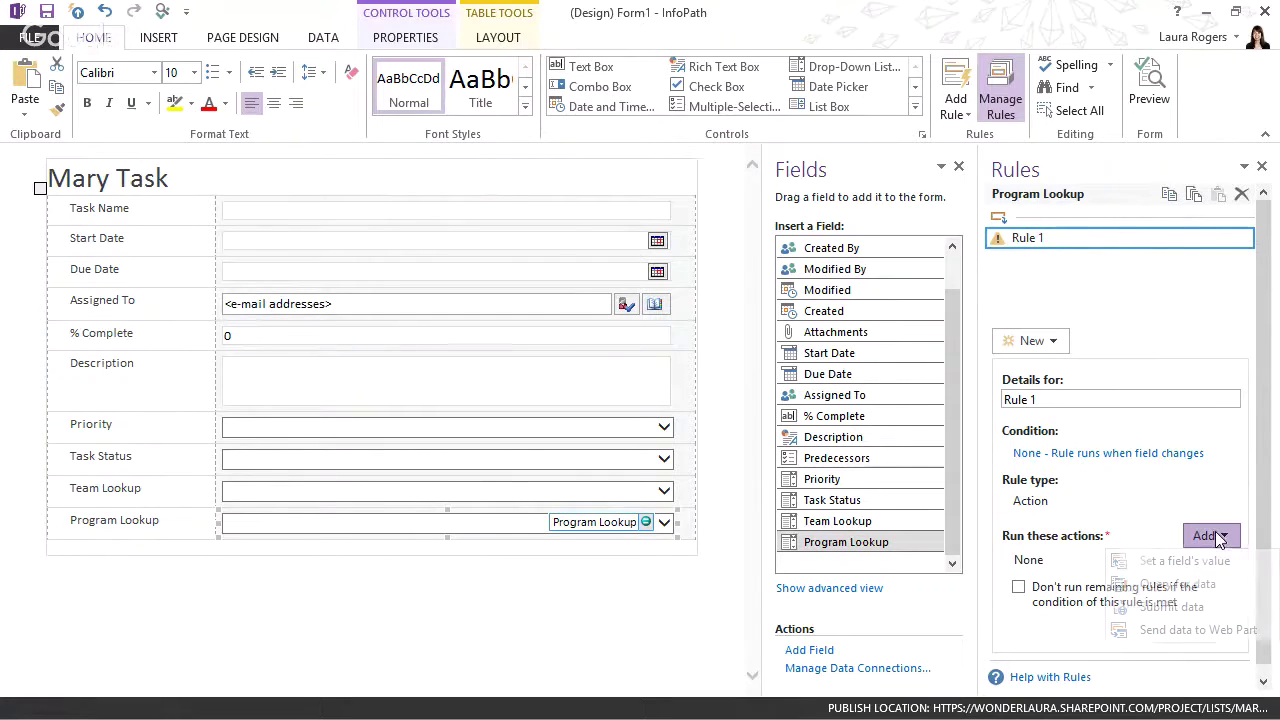
left_click(1185, 561)
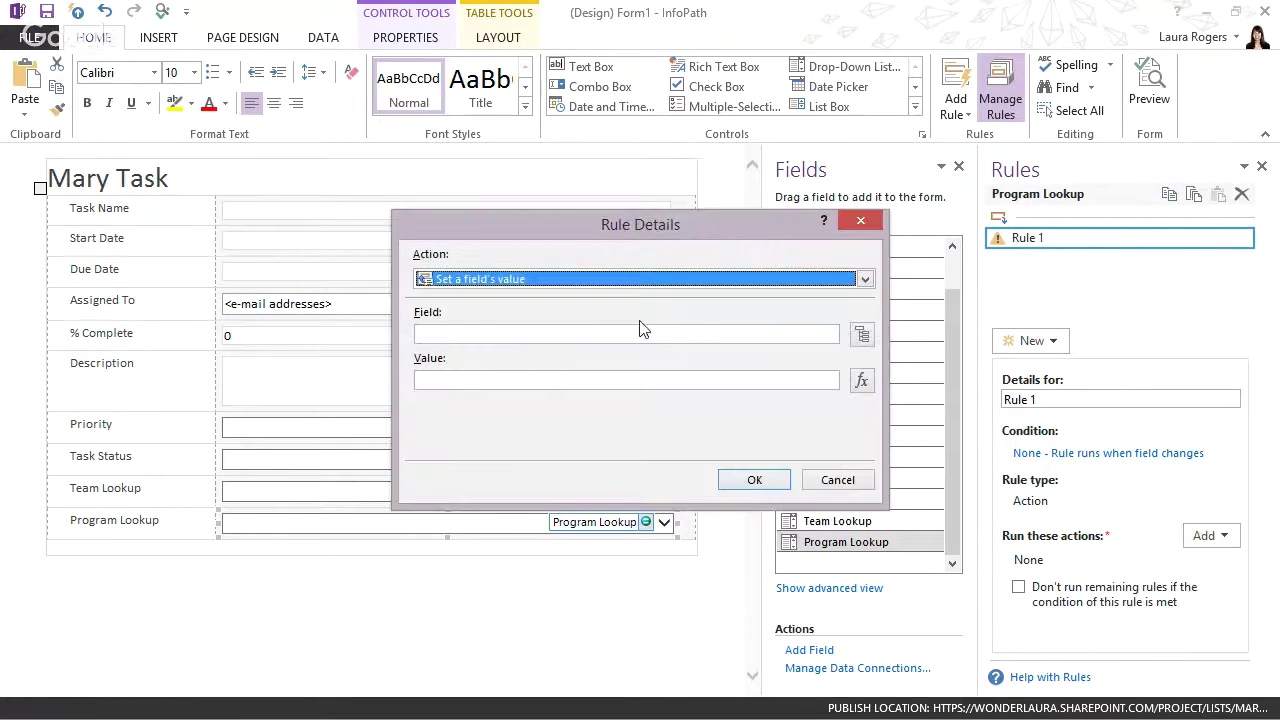
left_click(862, 335)
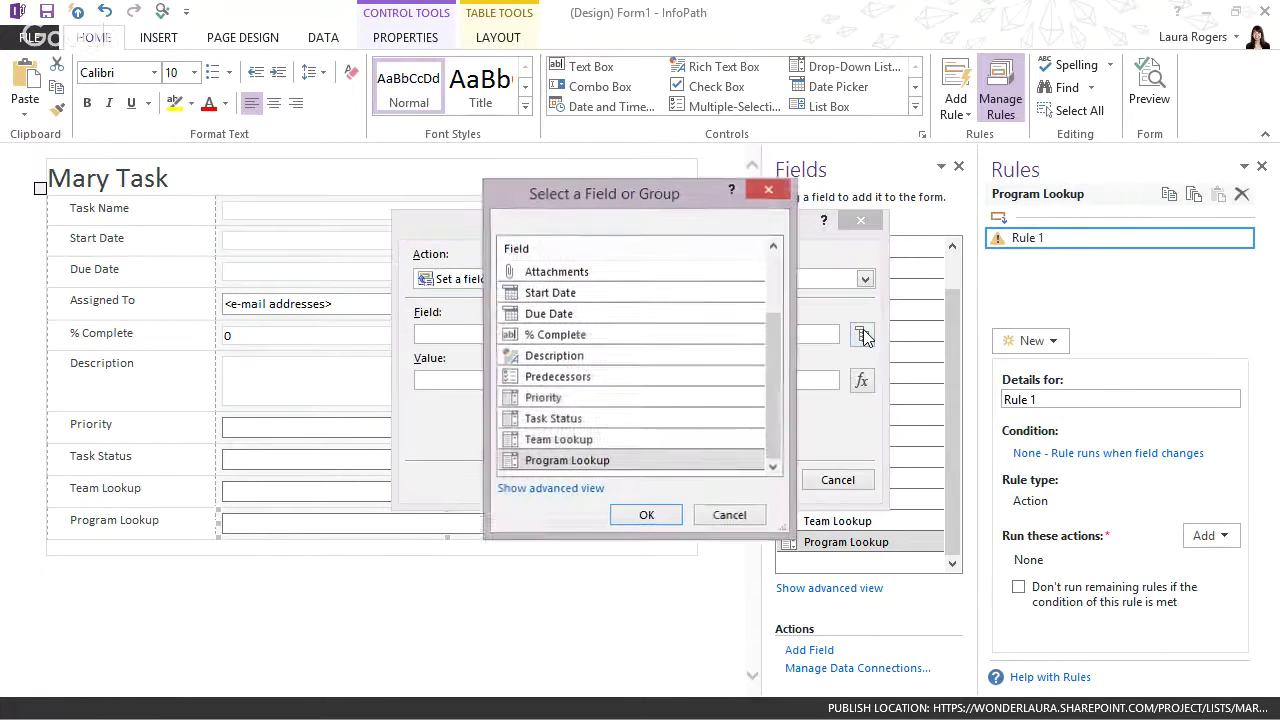
left_click(569, 360)
left_click(645, 516)
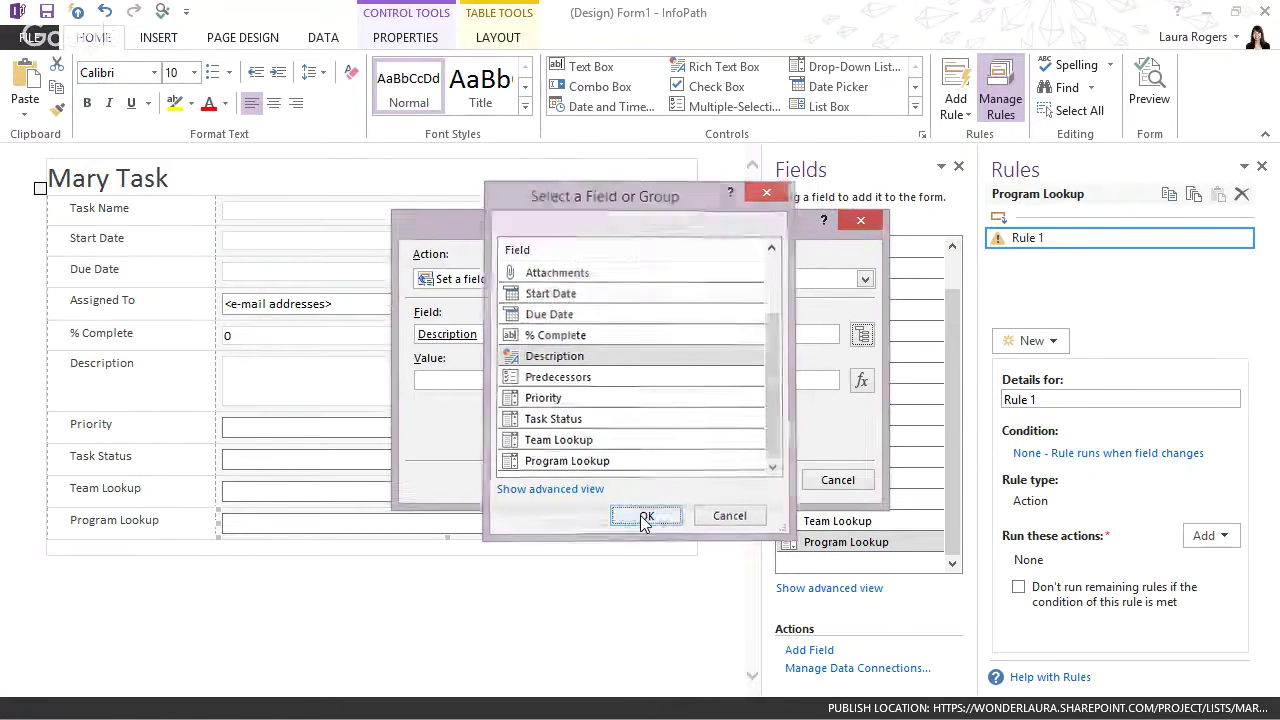
Build the action's value as a formula using the Description data field of the Mary Program Full secondary data source.
left_click(862, 380)
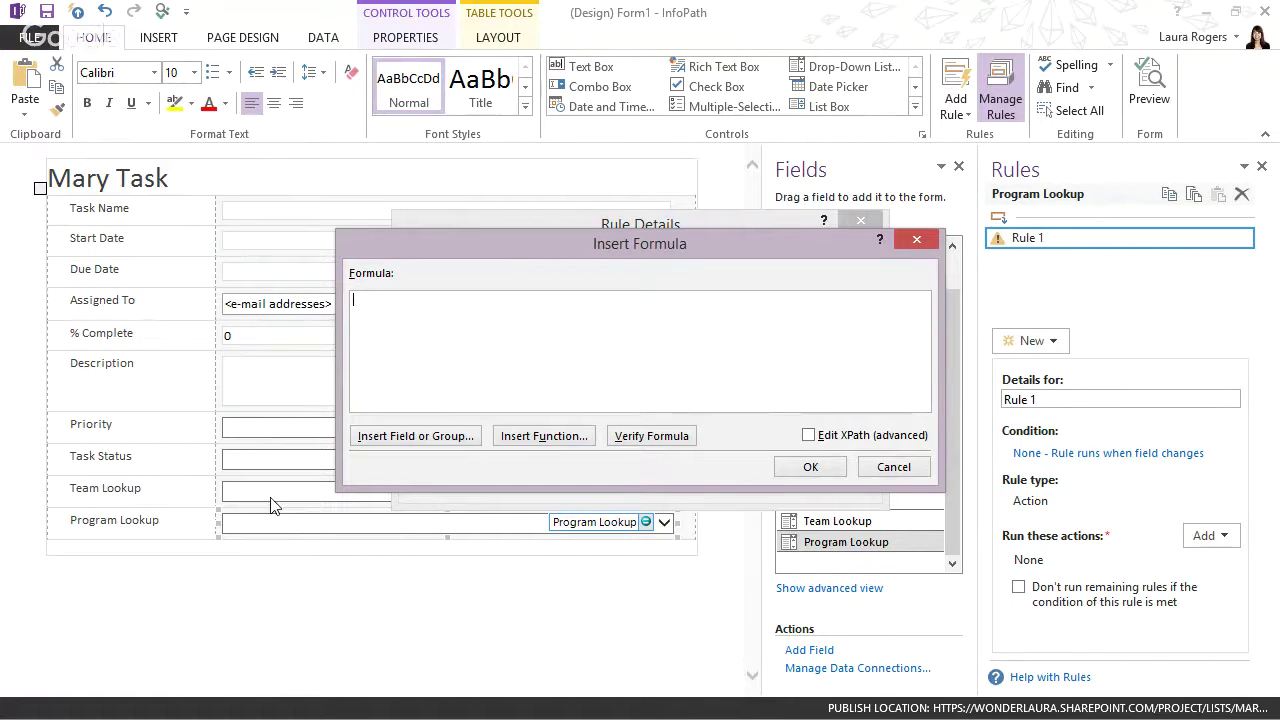
left_click(400, 443)
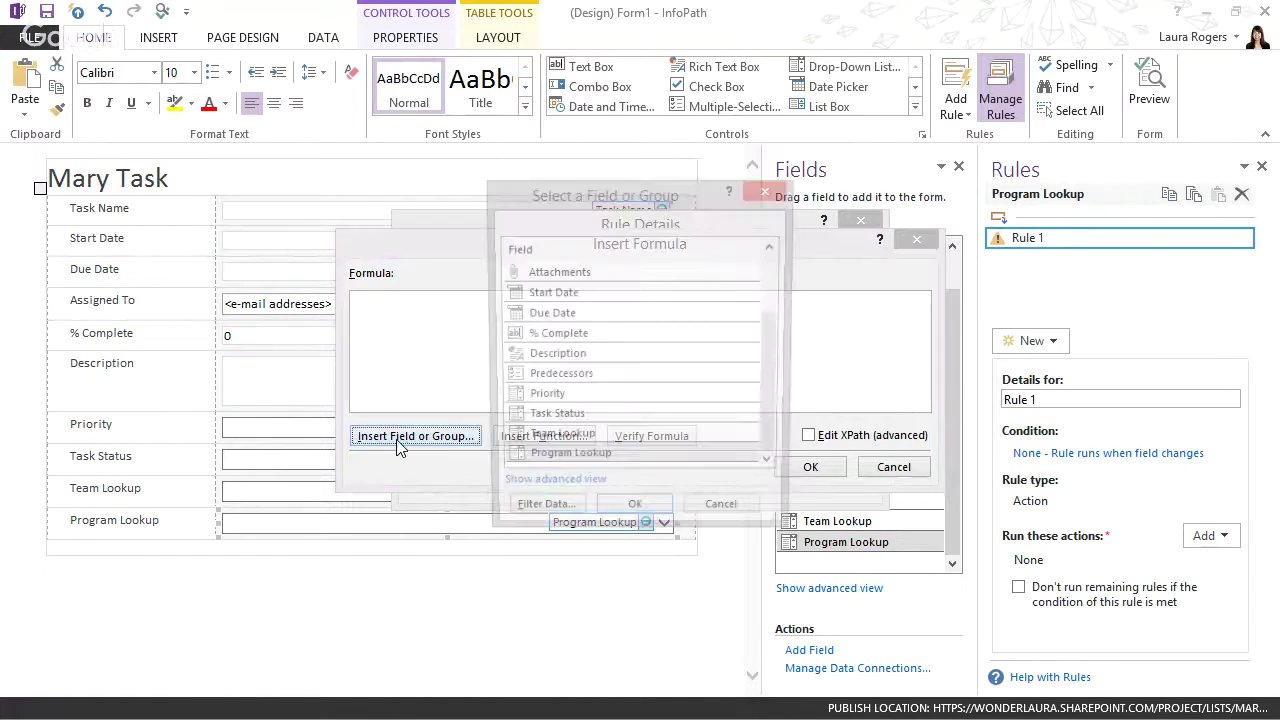
left_click(550, 489)
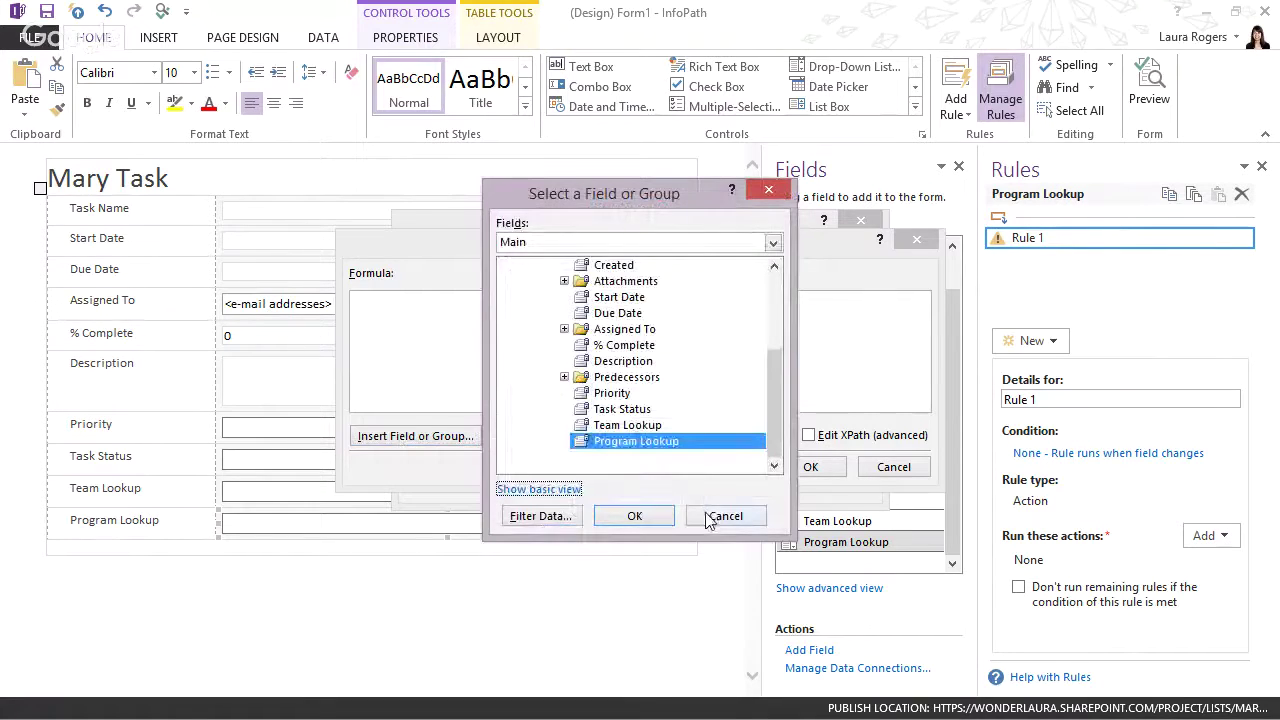
left_click(643, 242)
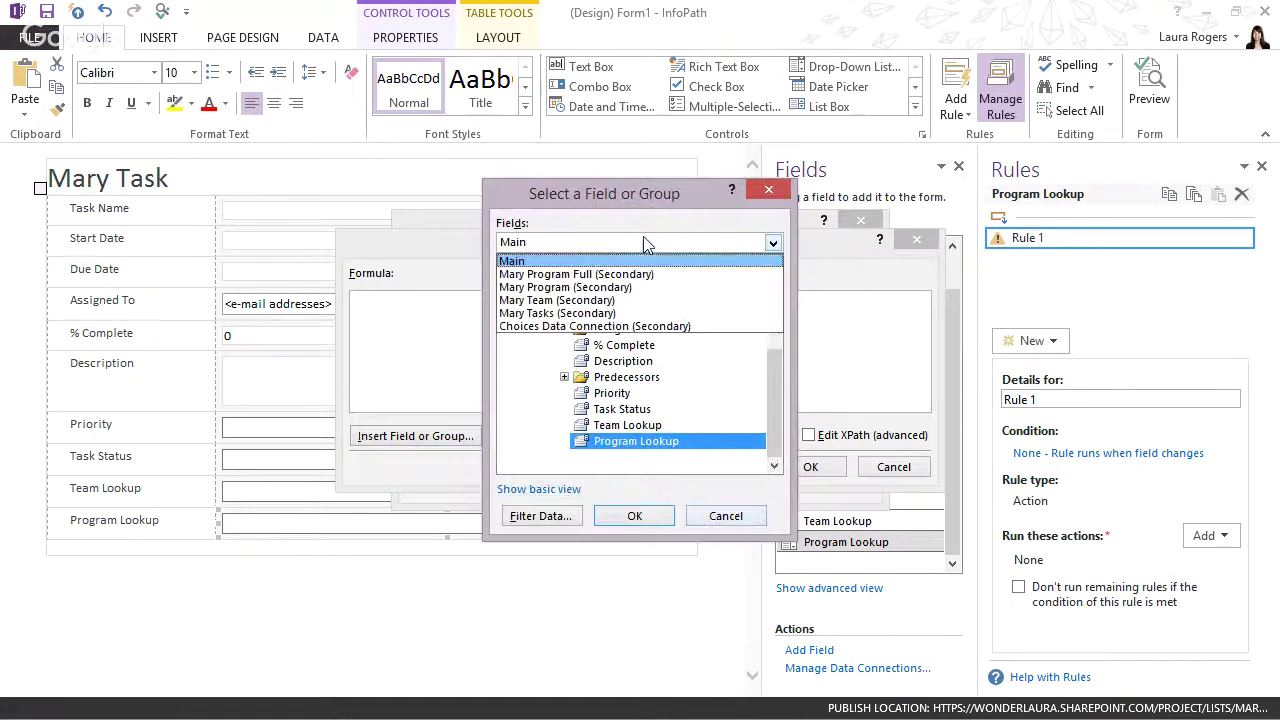
left_click(582, 274)
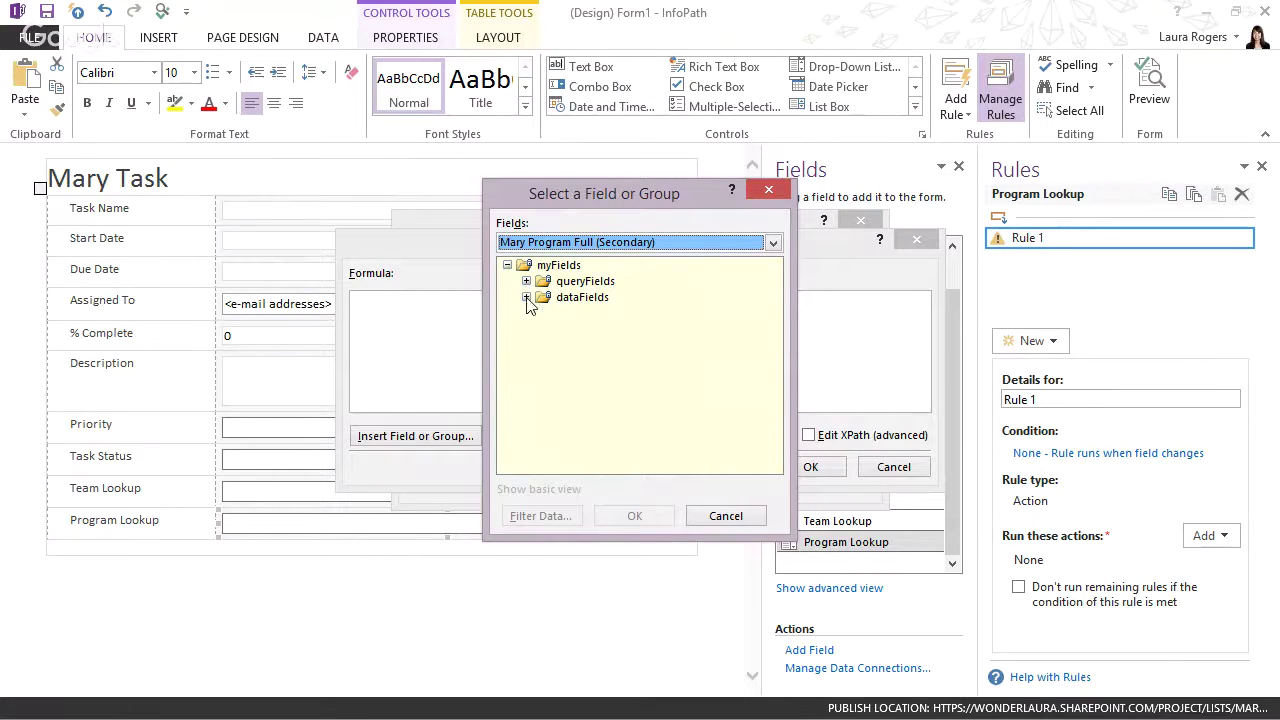
left_click(527, 297)
left_click(546, 313)
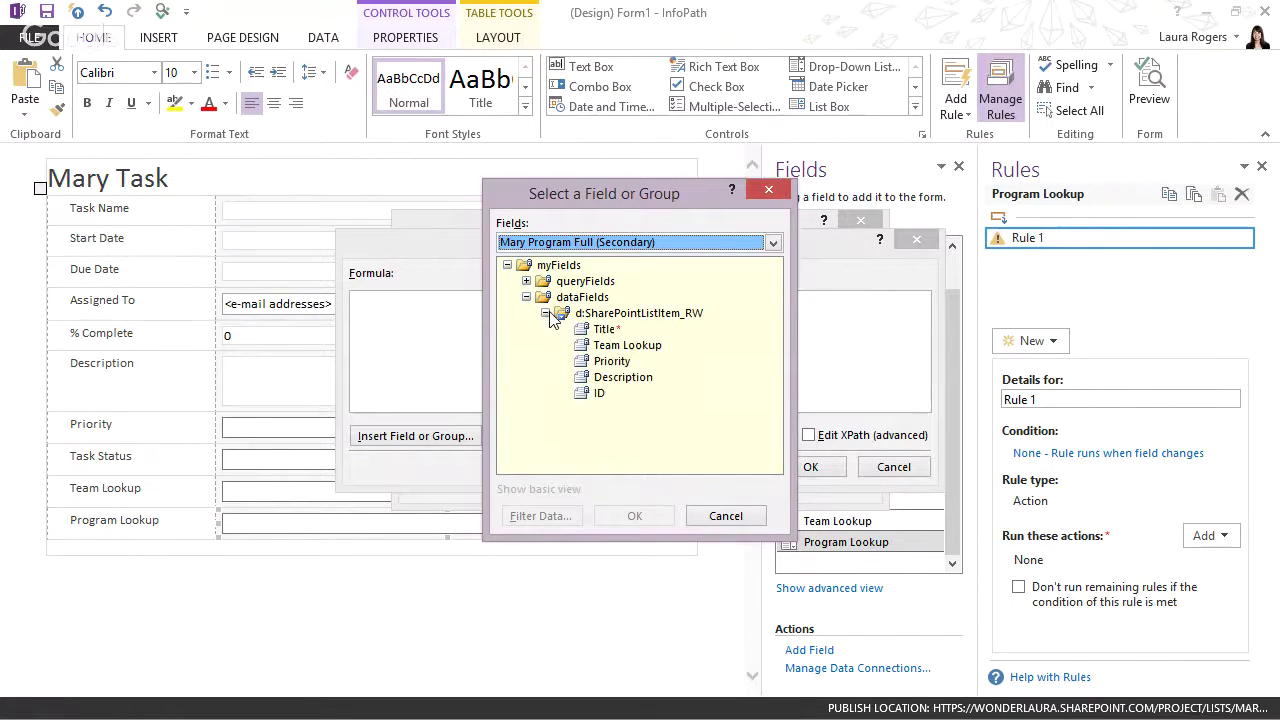
left_click(624, 378)
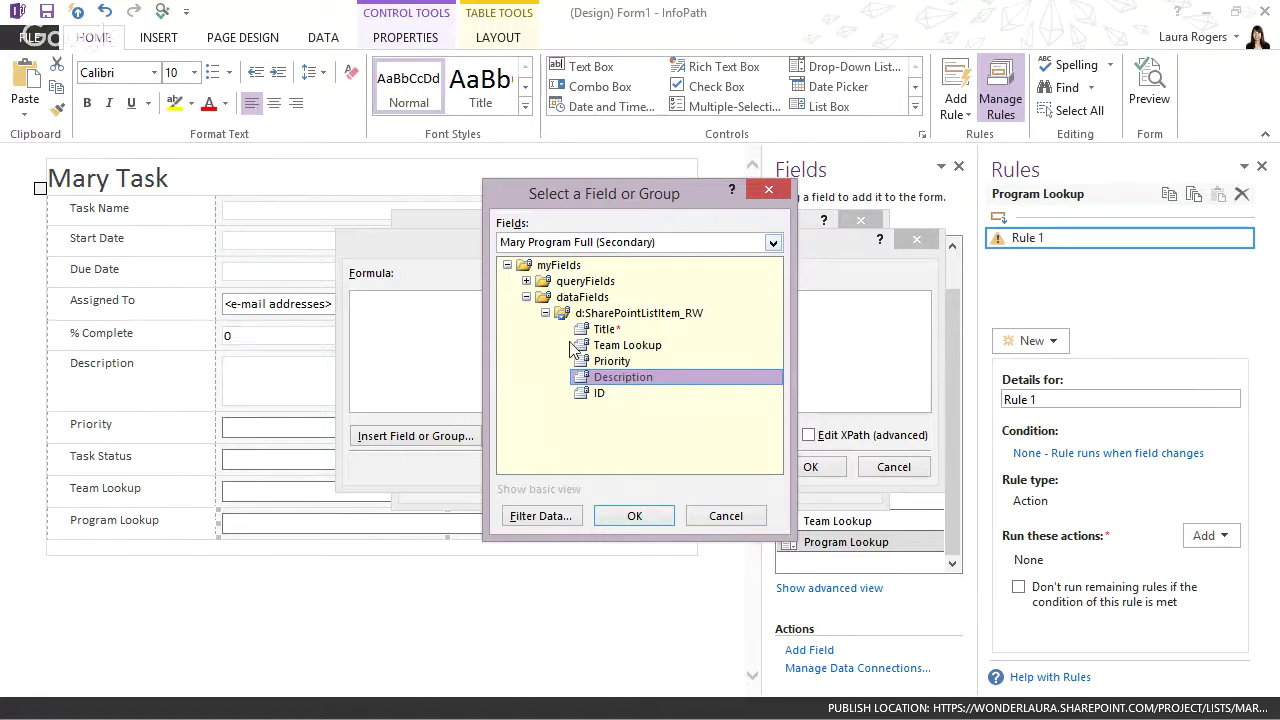
Add a filter to the Description data field with ID as the field its condition compares.
left_click(532, 522)
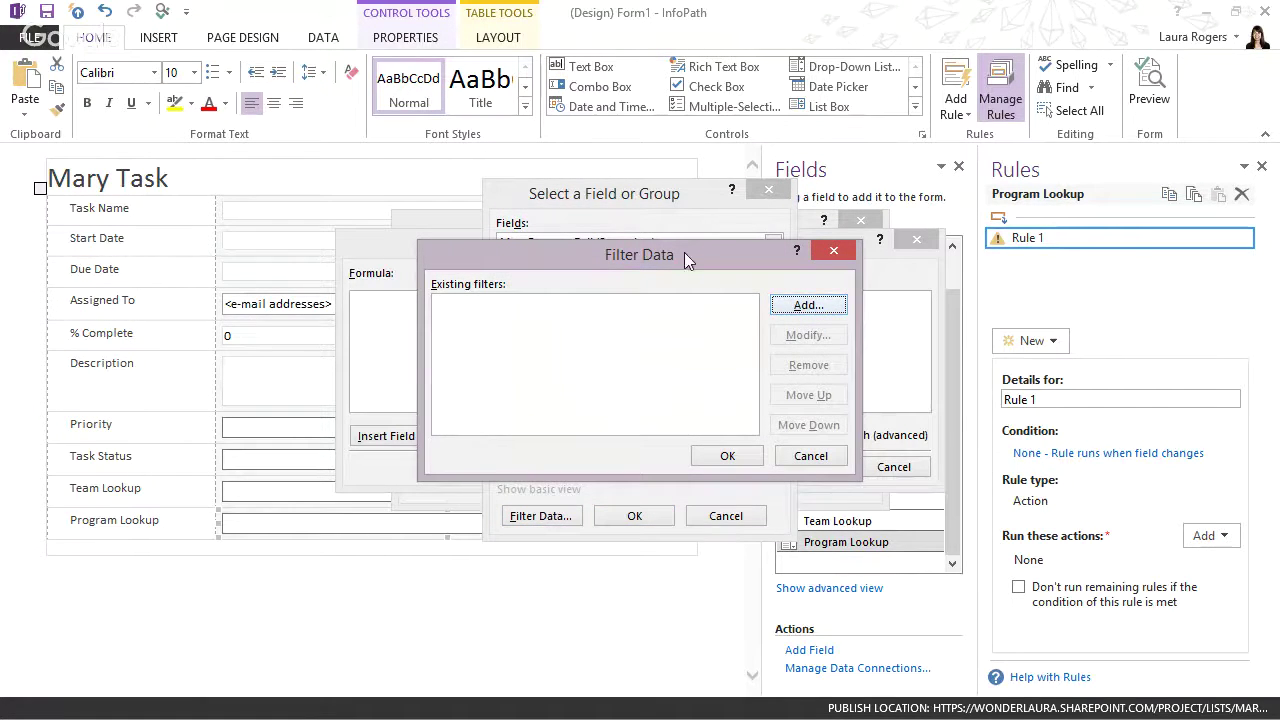
left_click_drag(684, 258, 724, 417)
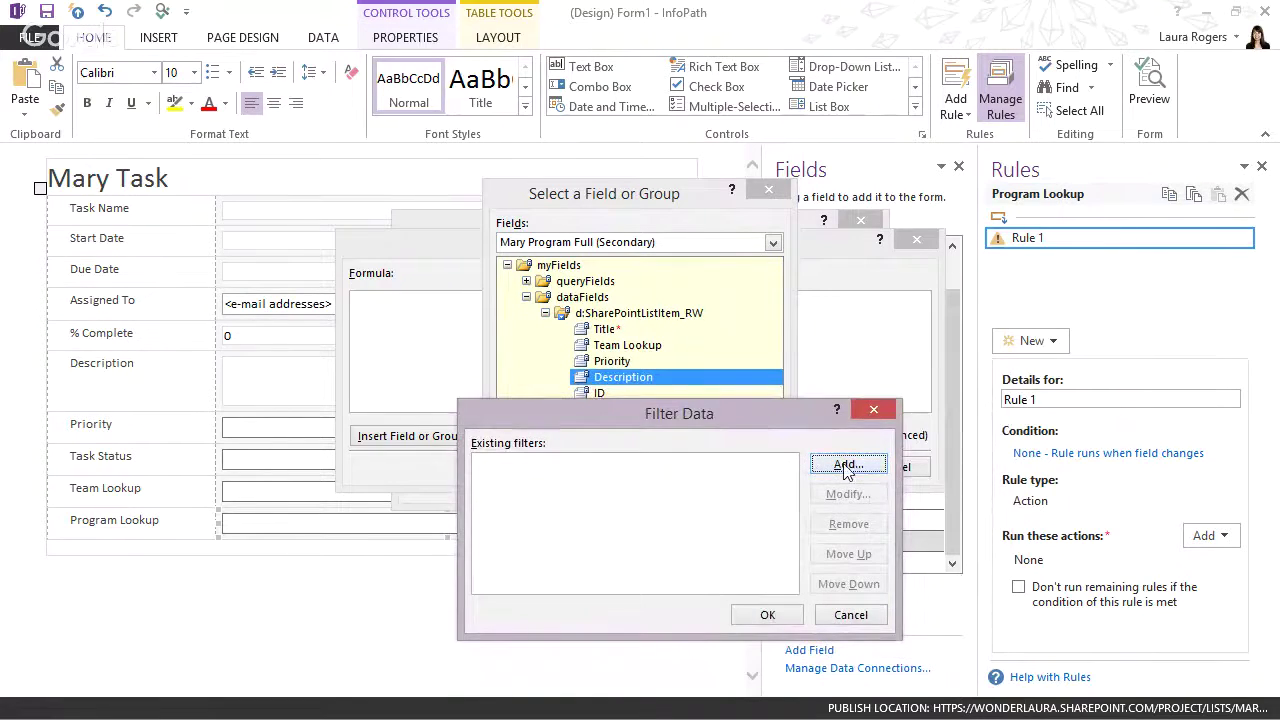
left_click(846, 465)
left_click(510, 518)
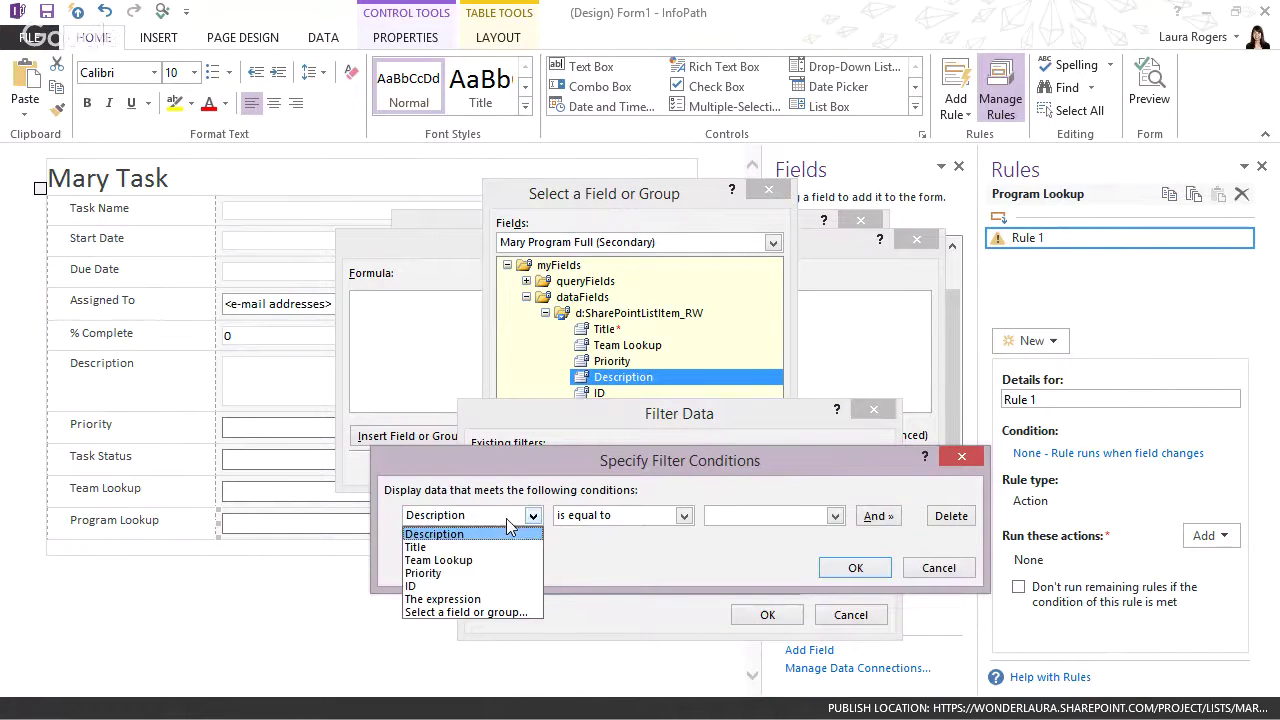
left_click(434, 586)
Set the filter condition so that ID is equal to the Program Lookup field of the Main data source.
left_click(750, 518)
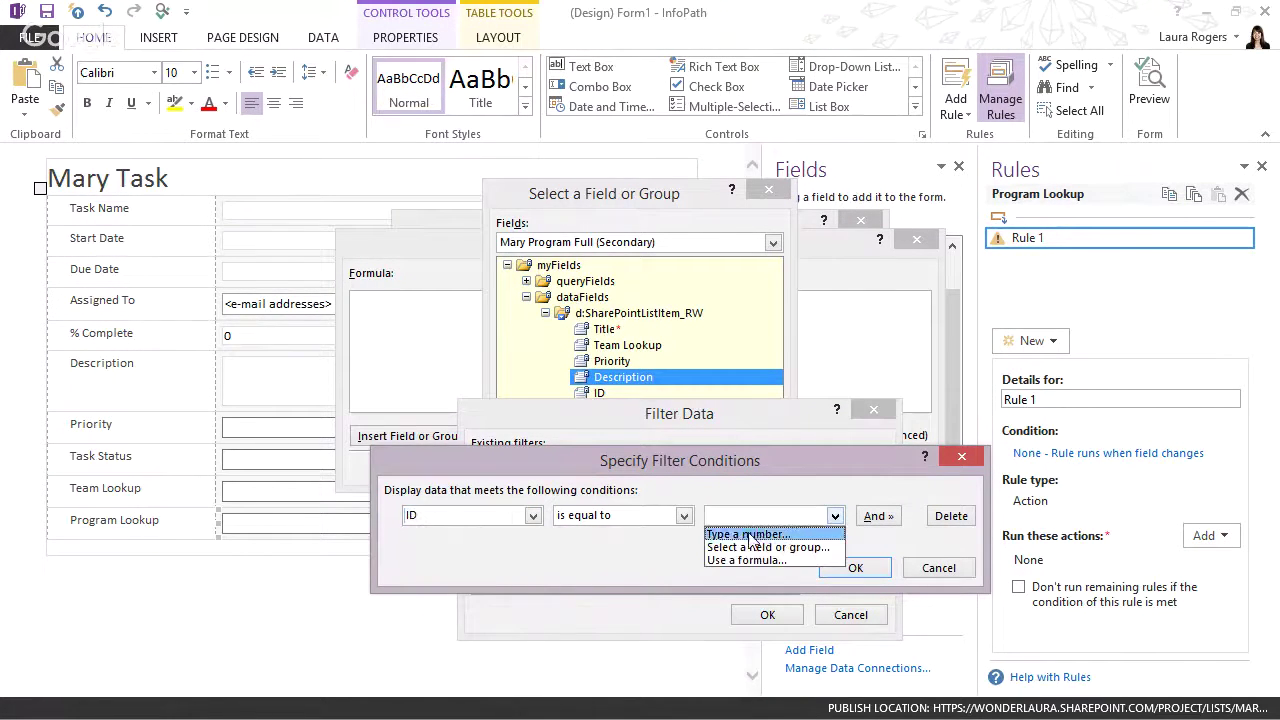
left_click(750, 548)
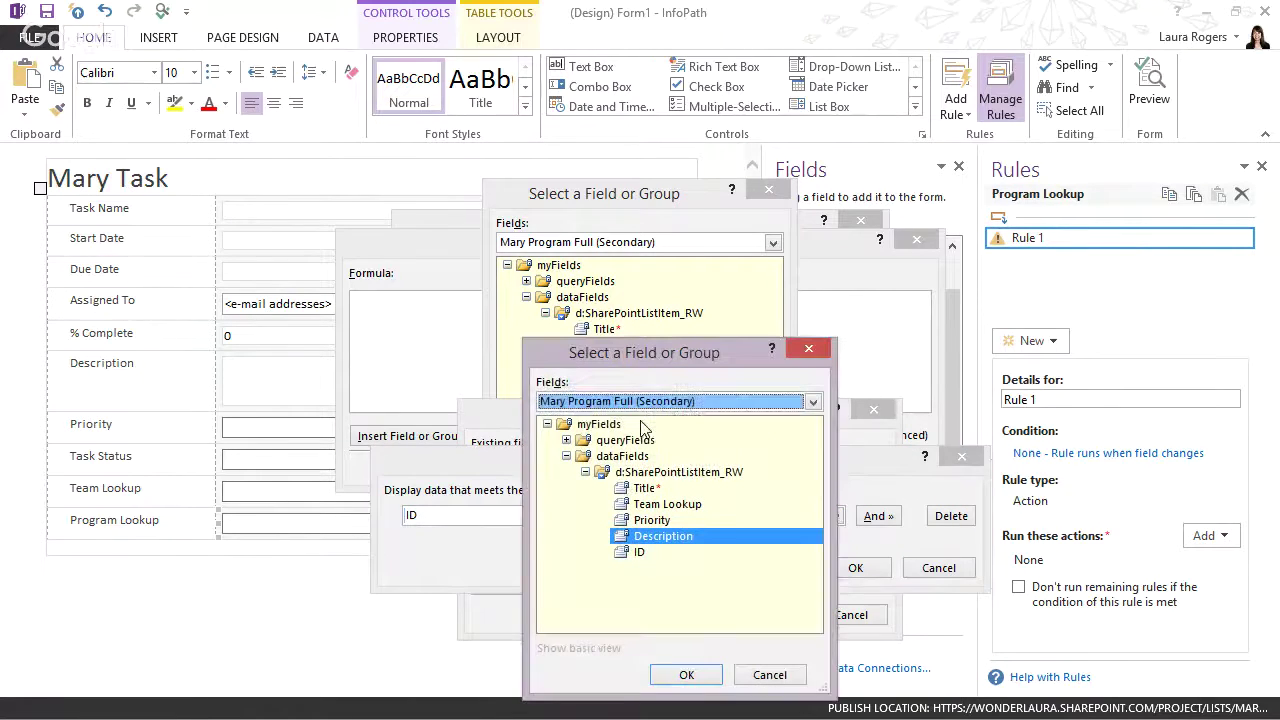
left_click(622, 401)
left_click(552, 420)
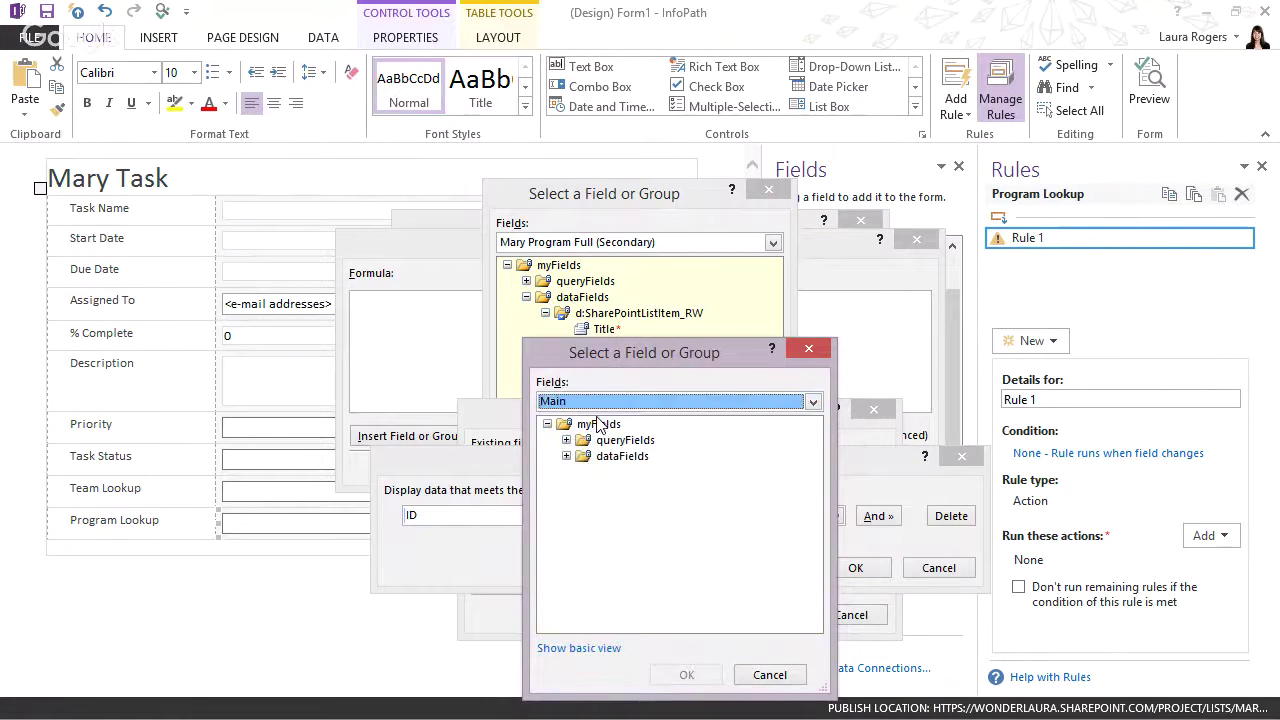
left_click(566, 456)
left_click(581, 473)
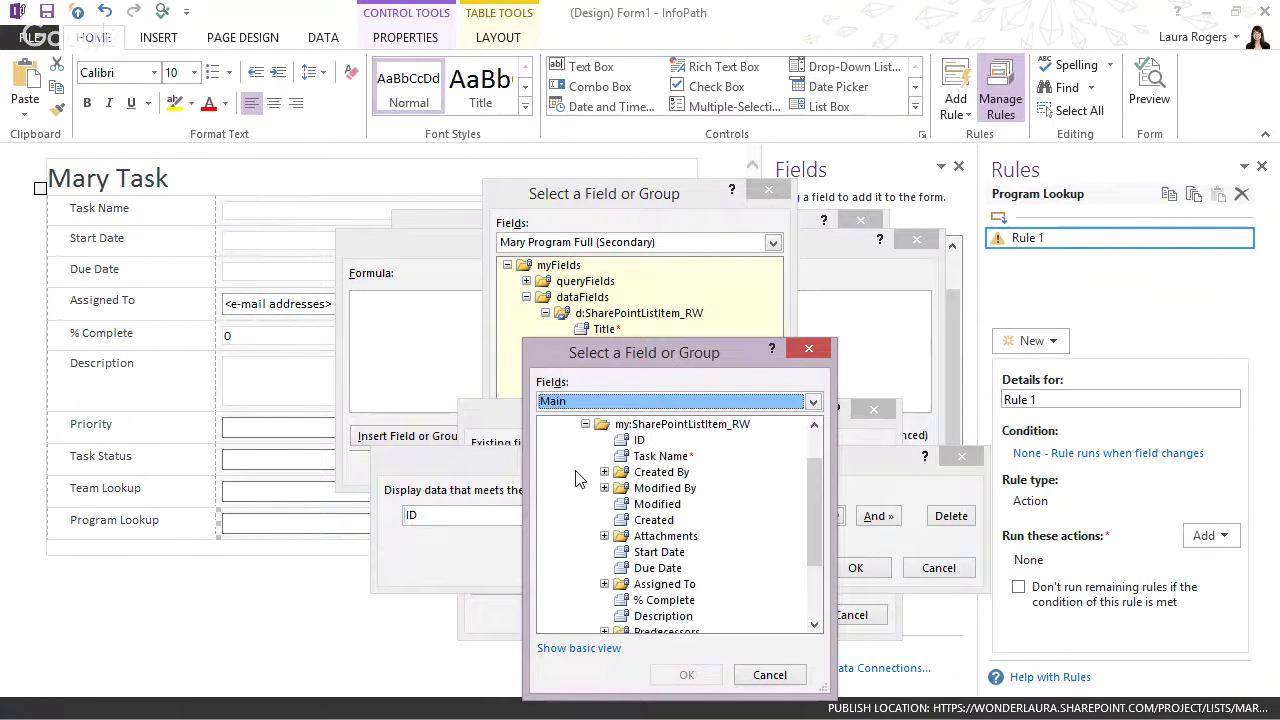
left_click_drag(817, 543, 817, 595)
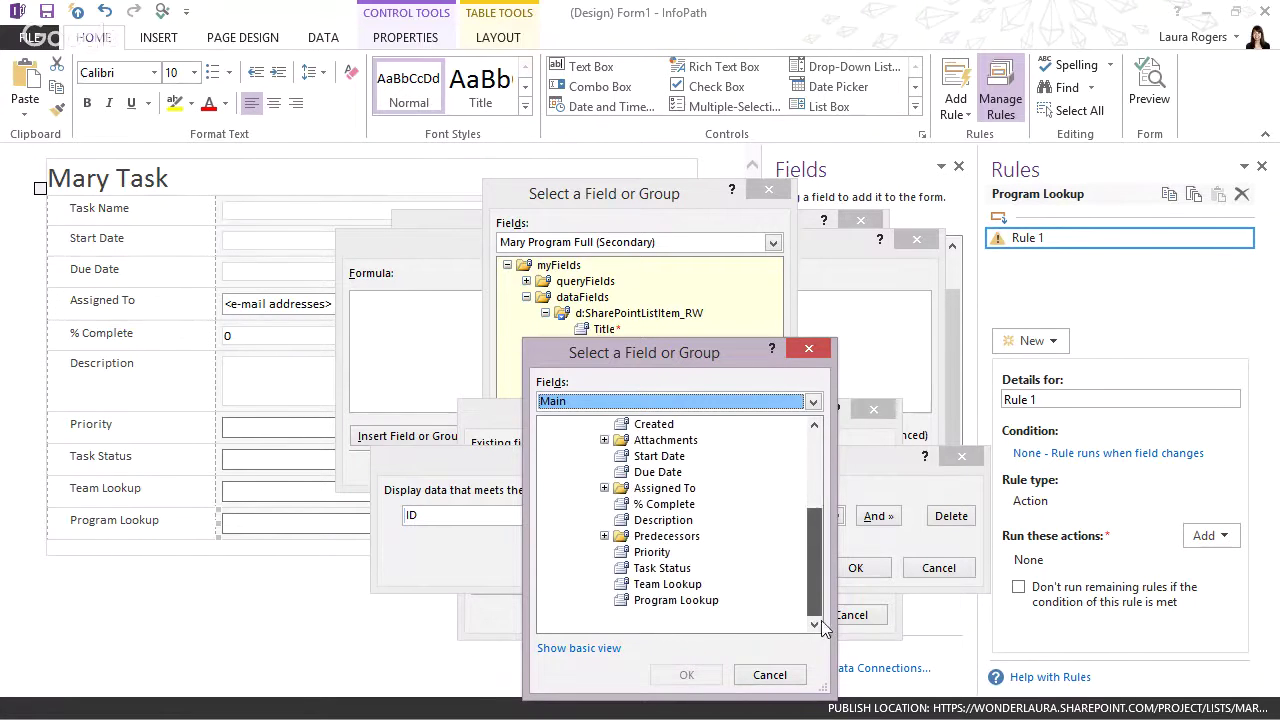
left_click(685, 601)
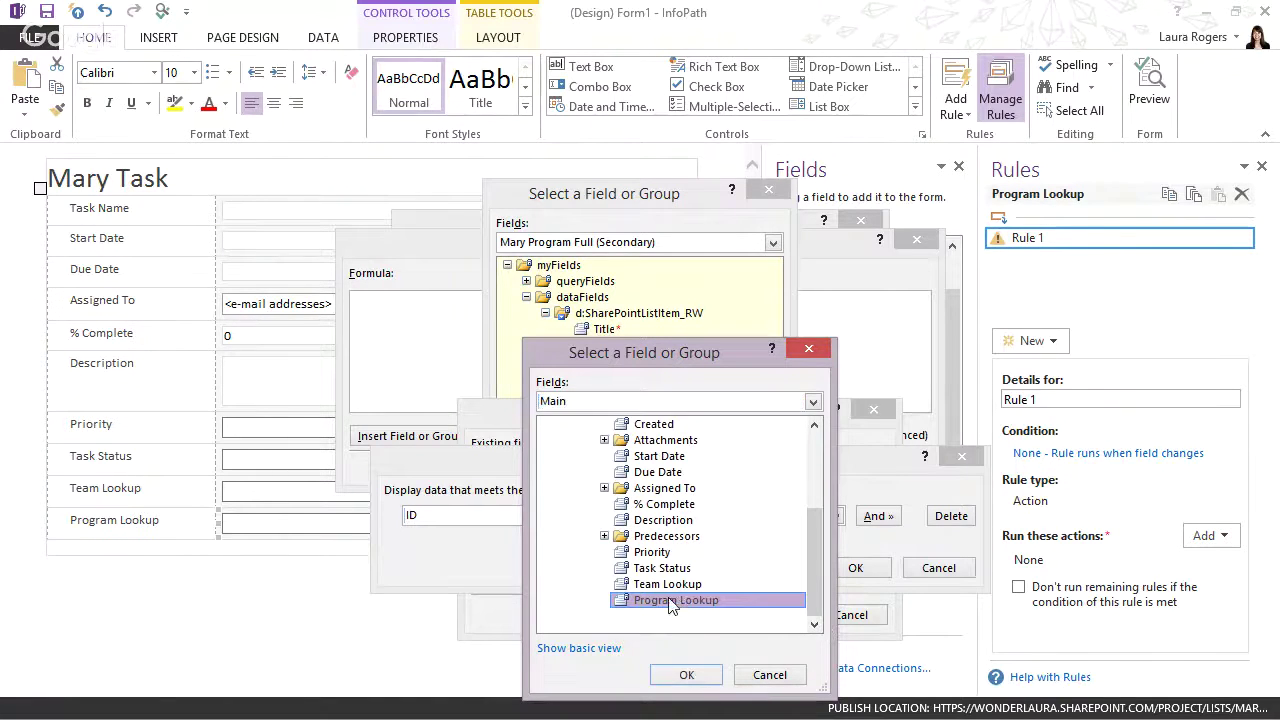
left_click(686, 675)
left_click(845, 568)
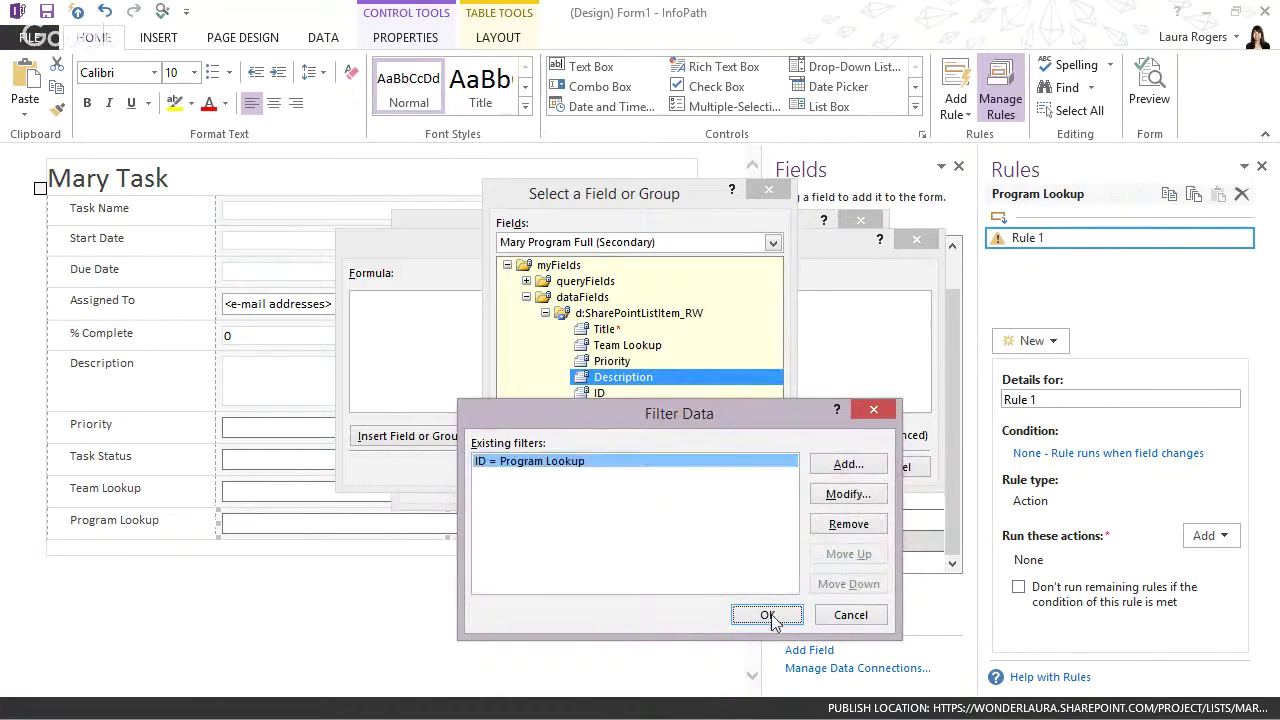
Apply the filter to the Description formula and save the set-field-value action in Rule 1.
left_click(768, 614)
left_click(662, 522)
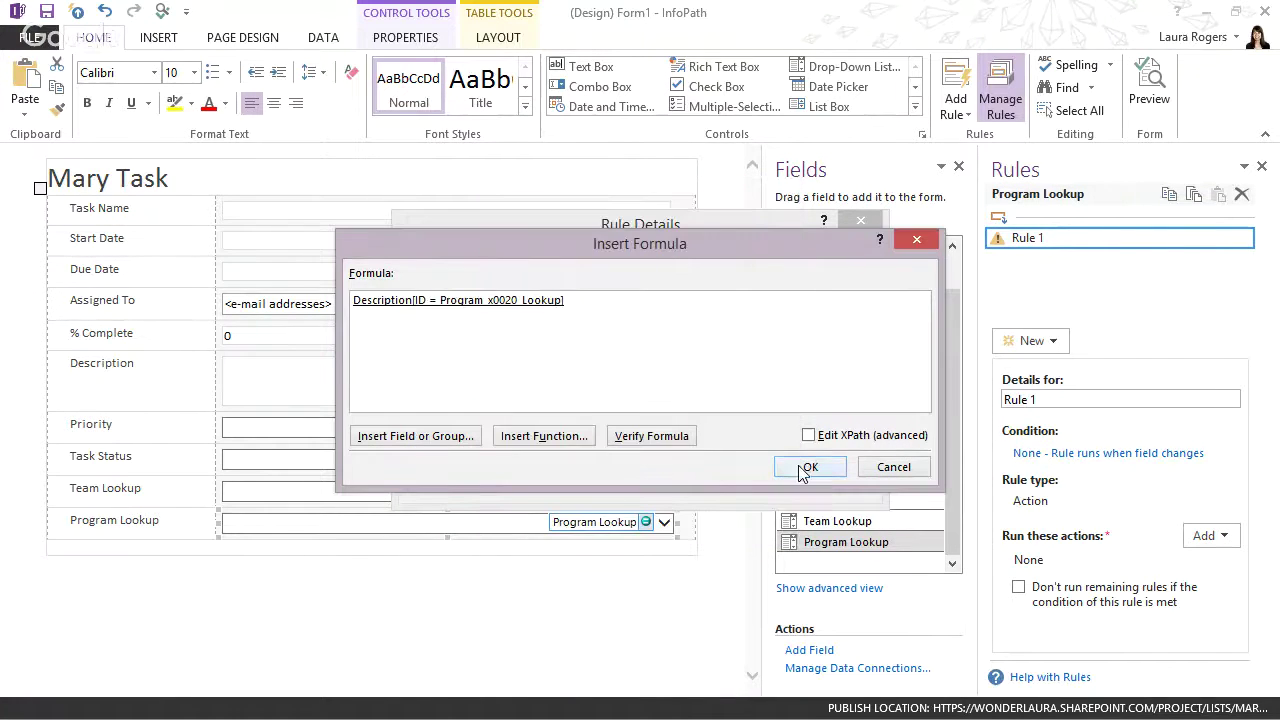
left_click(803, 470)
left_click(758, 480)
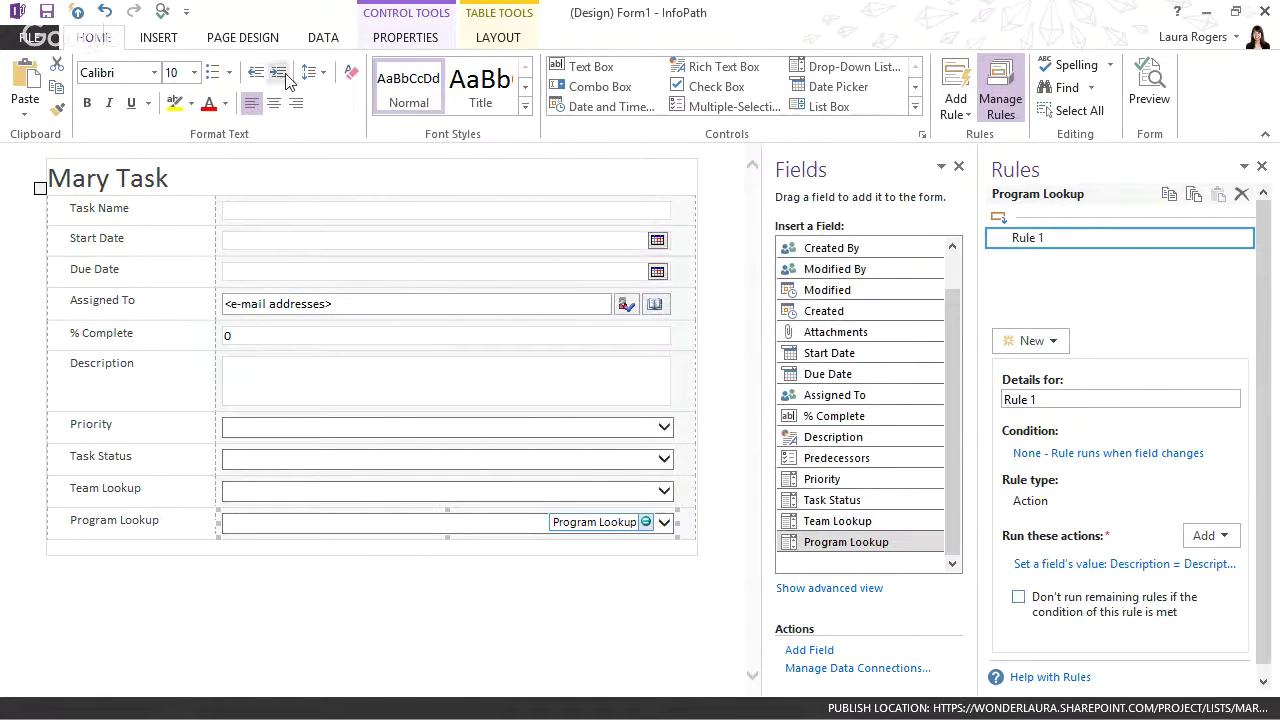
Test the rule in a form preview by choosing Team B and Program 5, and close the preview.
left_click(163, 11)
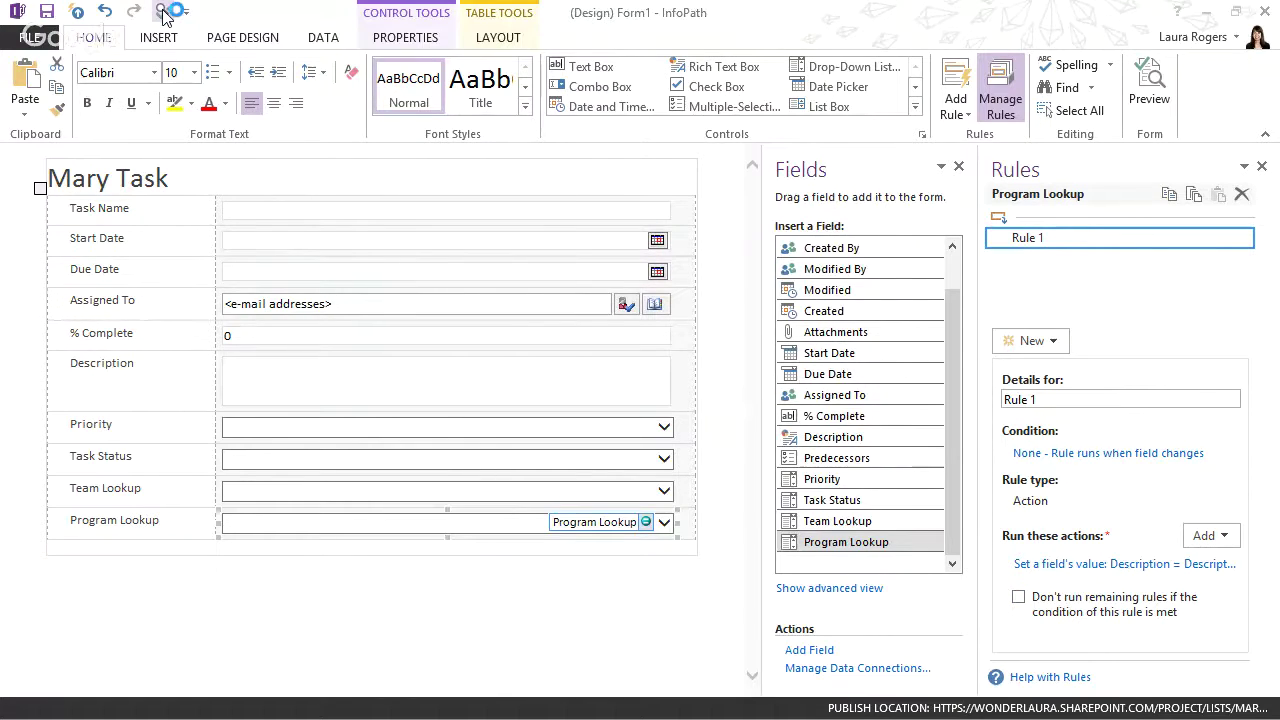
left_click(762, 497)
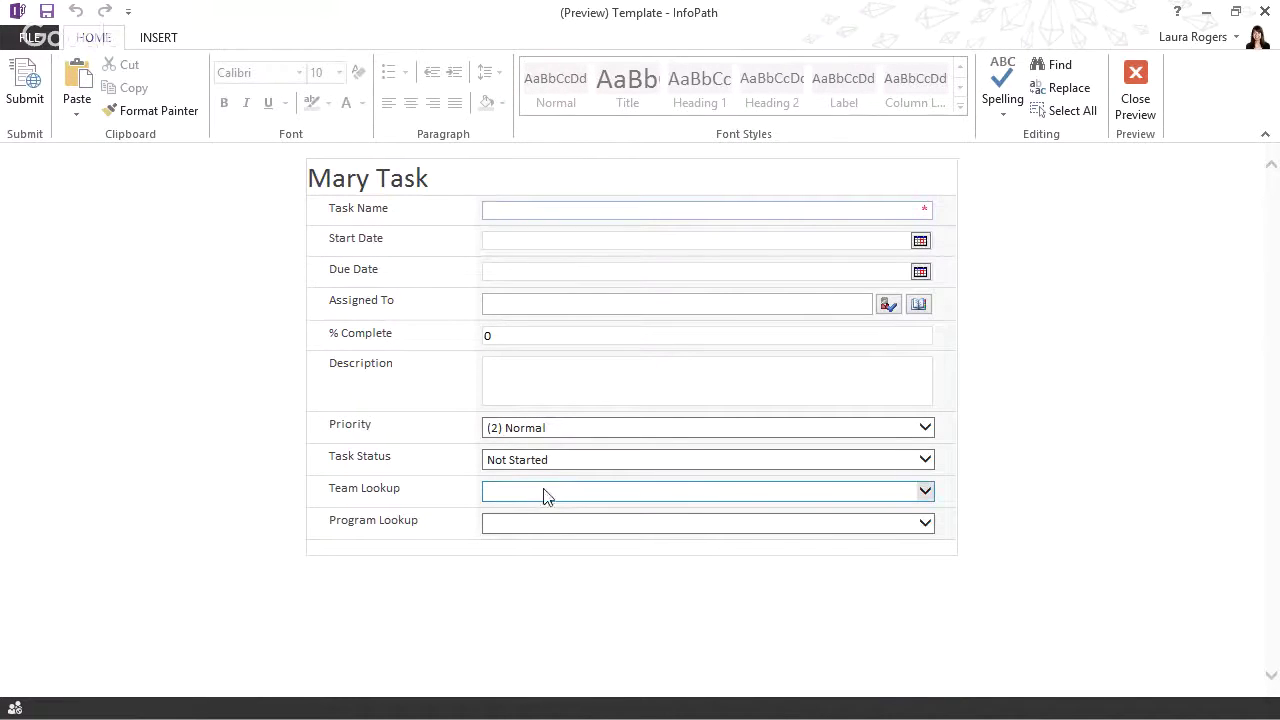
left_click(543, 492)
left_click(543, 520)
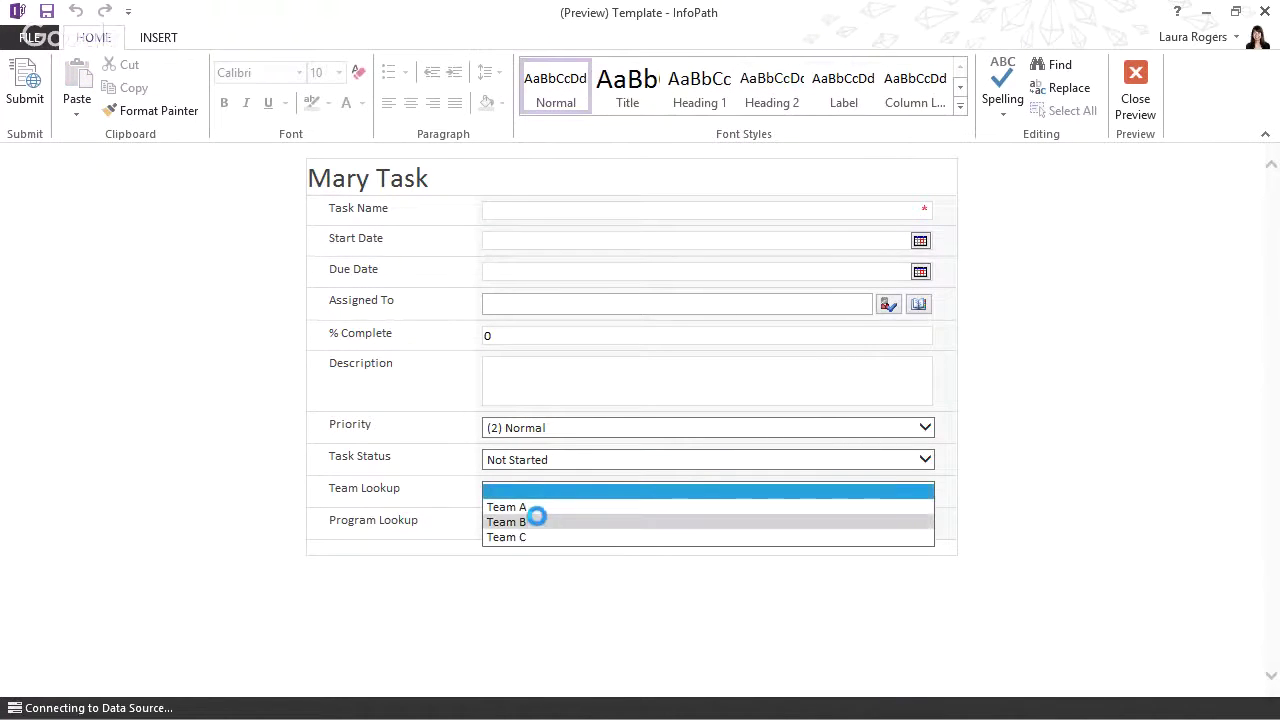
left_click(543, 522)
left_click(530, 569)
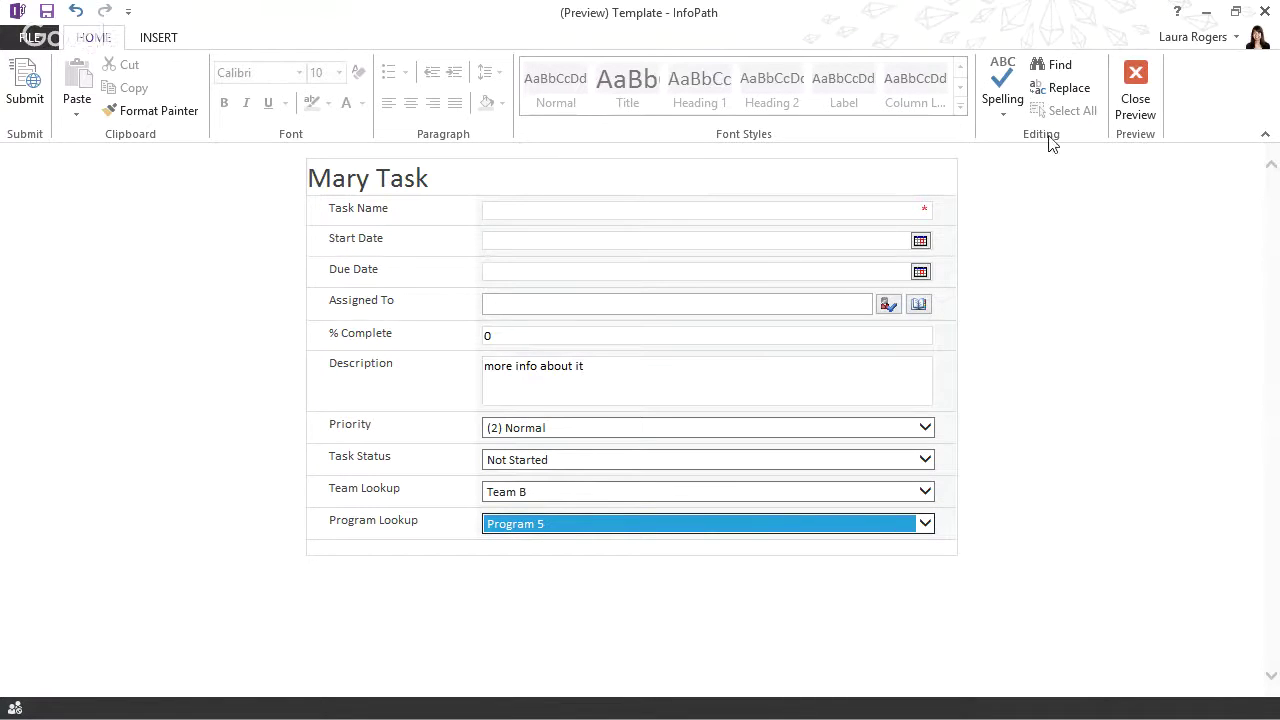
left_click(1134, 97)
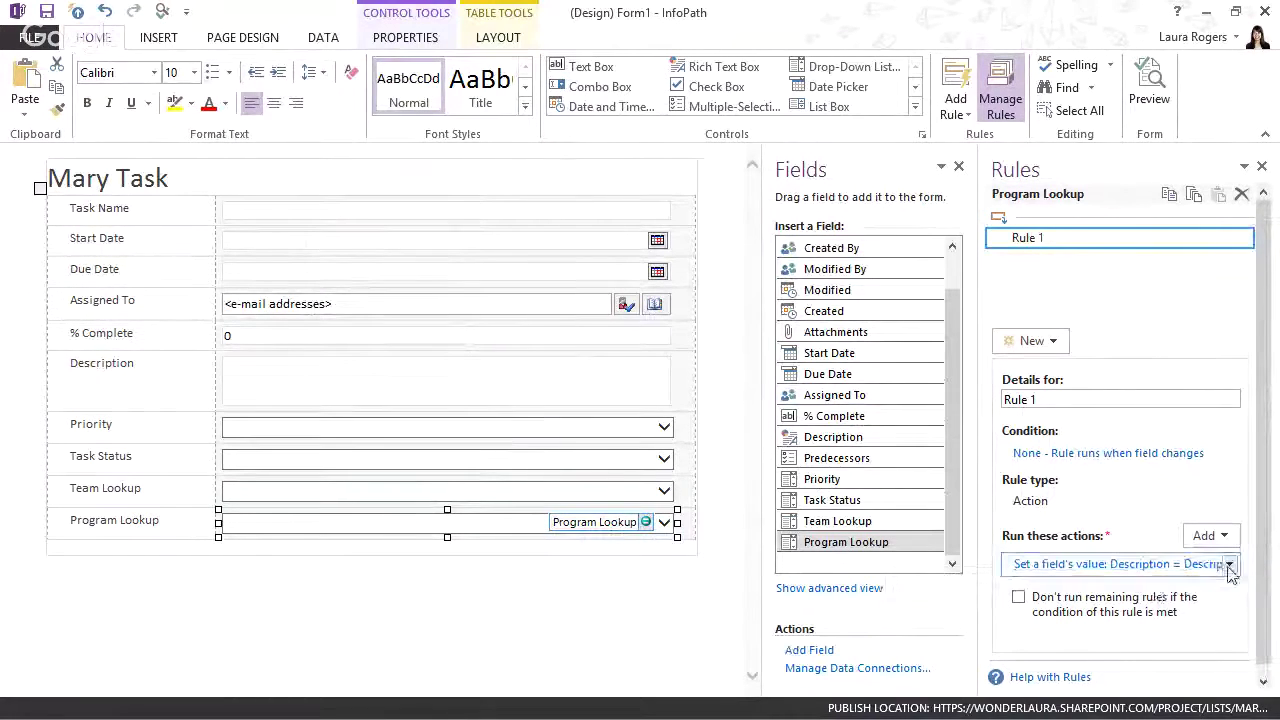
Add a second set-a-field's-value action to Program Lookup's Rule 1 with Priority as the target field.
left_click(1209, 536)
left_click(1210, 564)
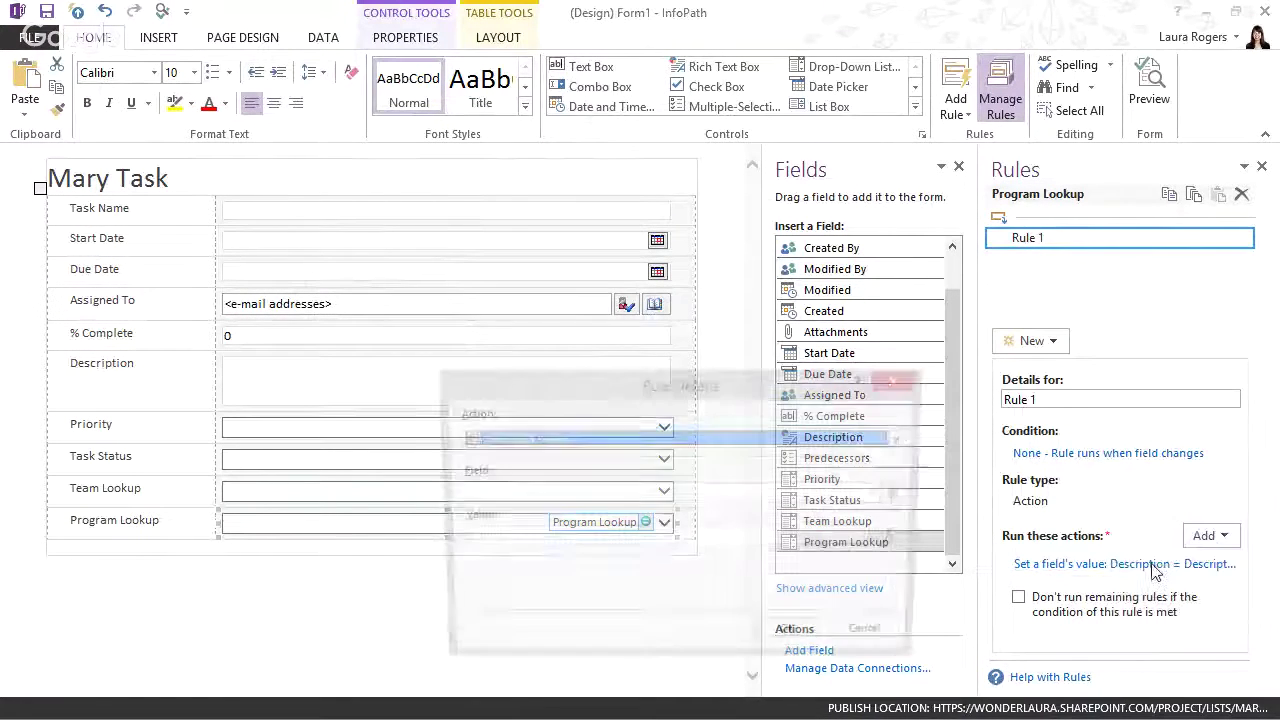
left_click(902, 494)
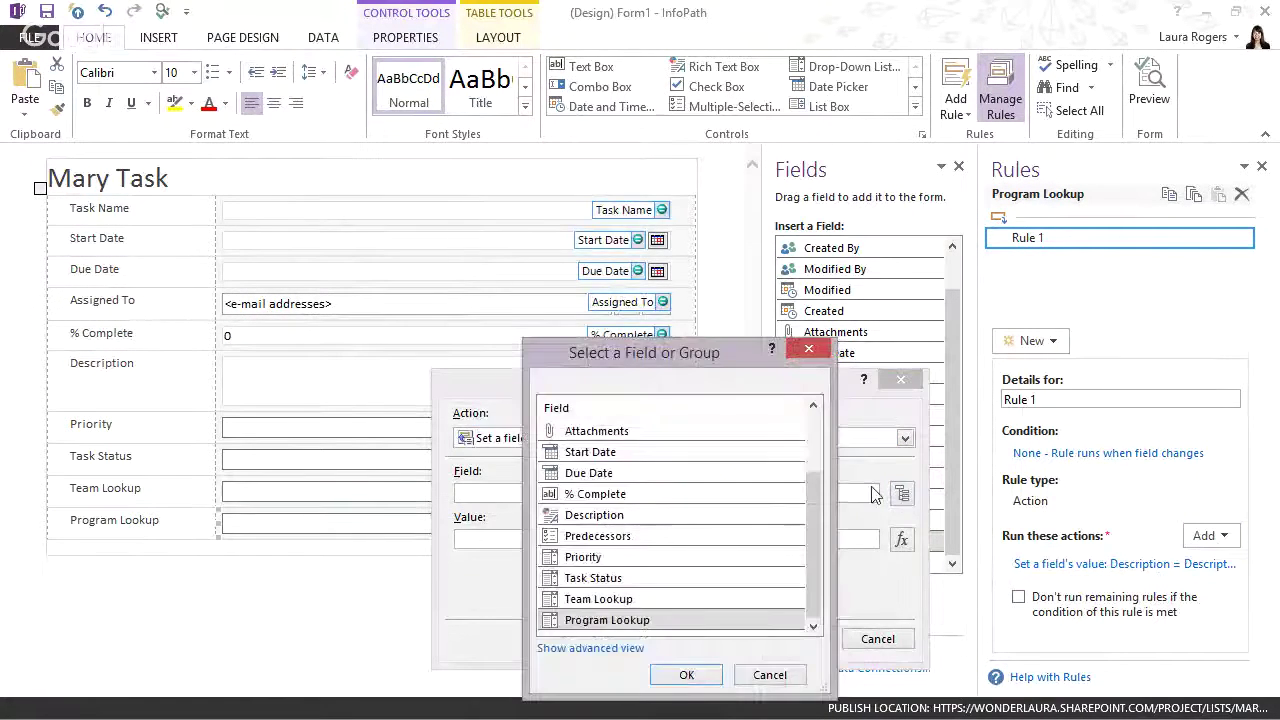
left_click(610, 557)
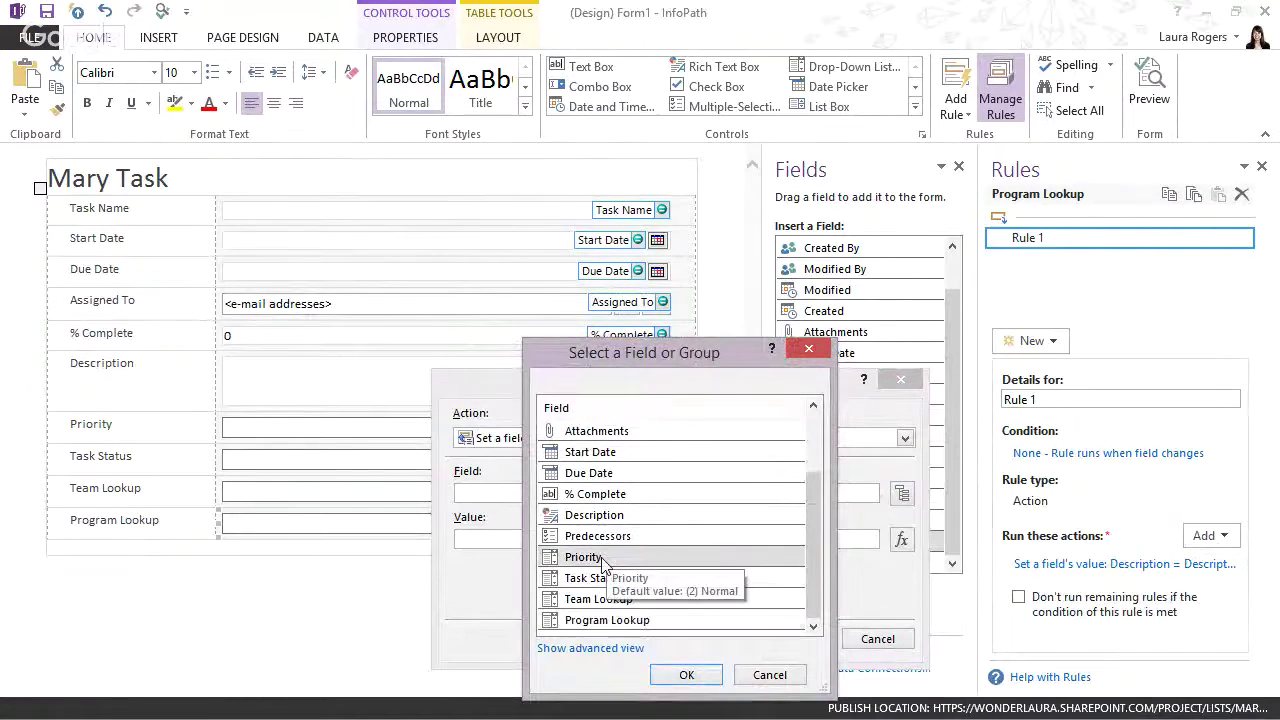
left_click(684, 675)
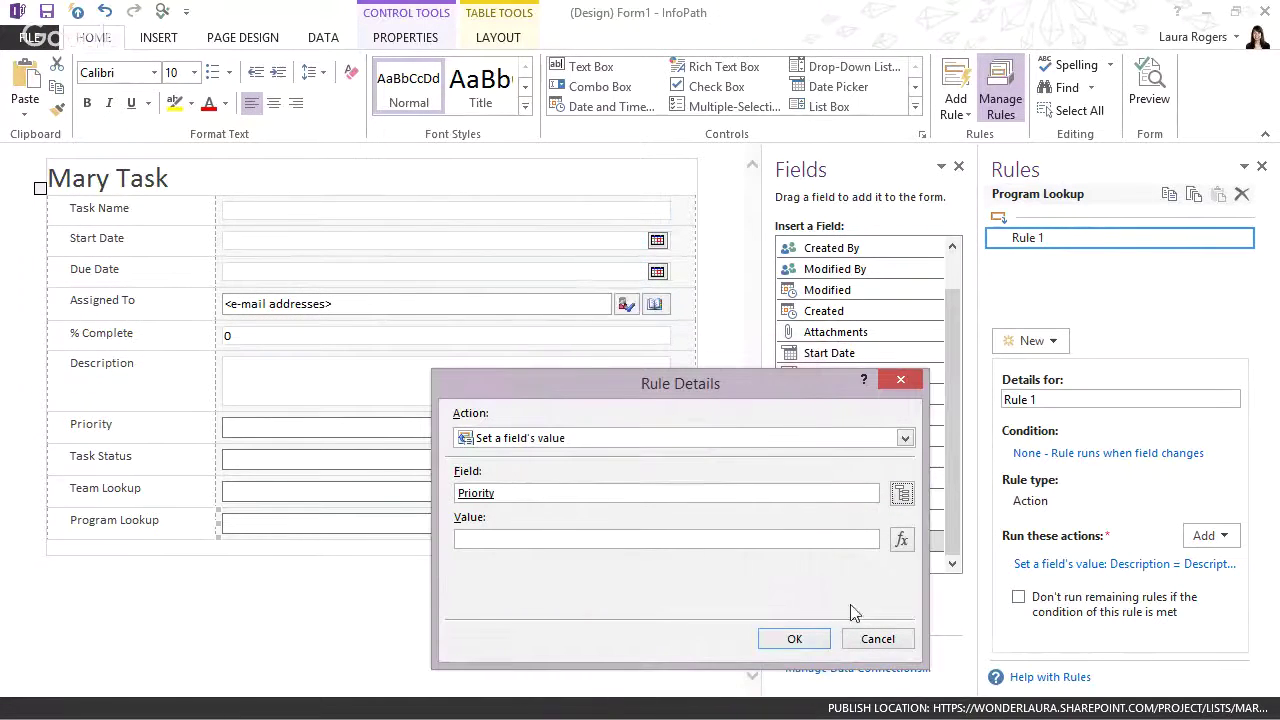
Start the value formula for the Priority action by choosing the Priority field from the Mary Program Full secondary data source.
left_click(900, 543)
left_click(456, 595)
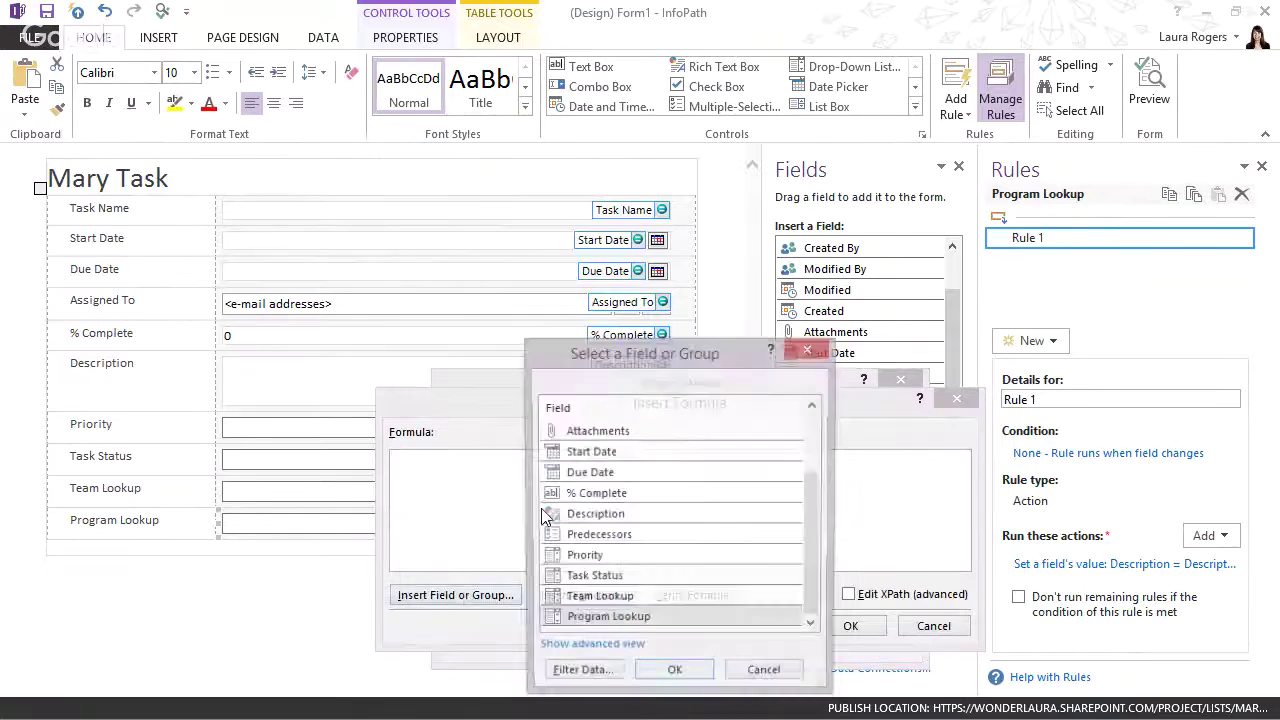
left_click(590, 648)
left_click(630, 401)
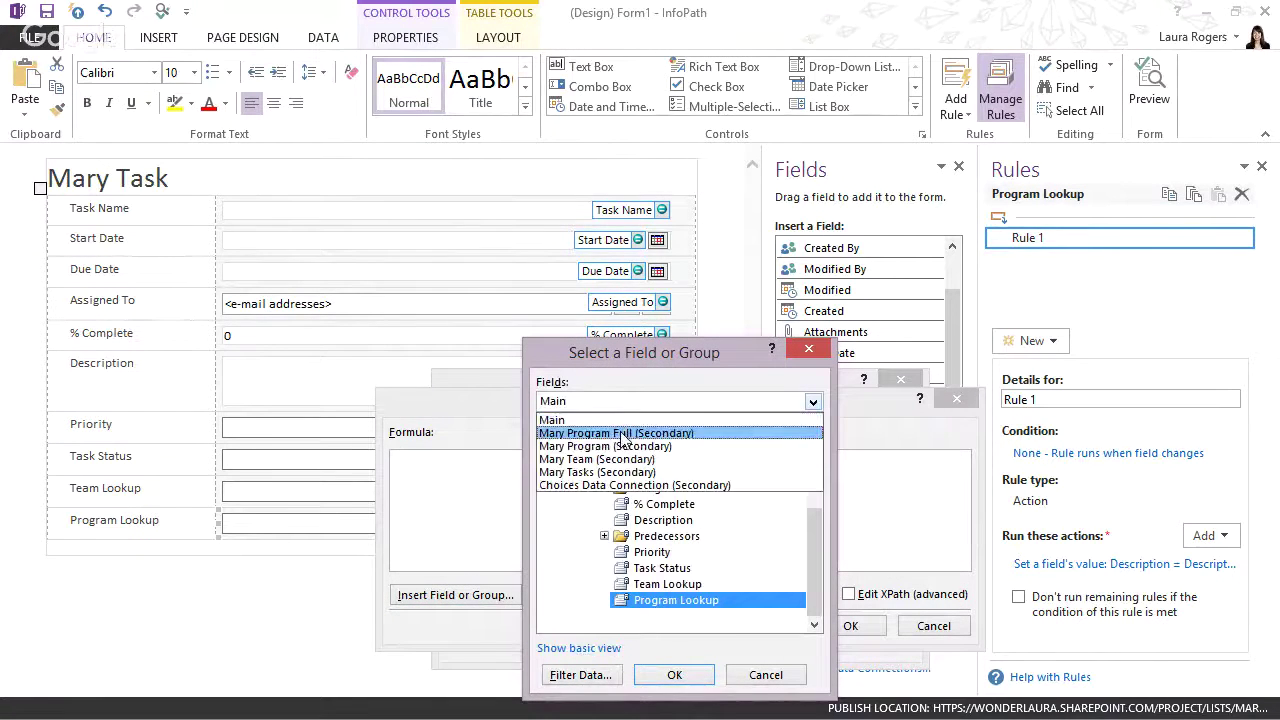
left_click(615, 411)
left_click(566, 456)
left_click(585, 472)
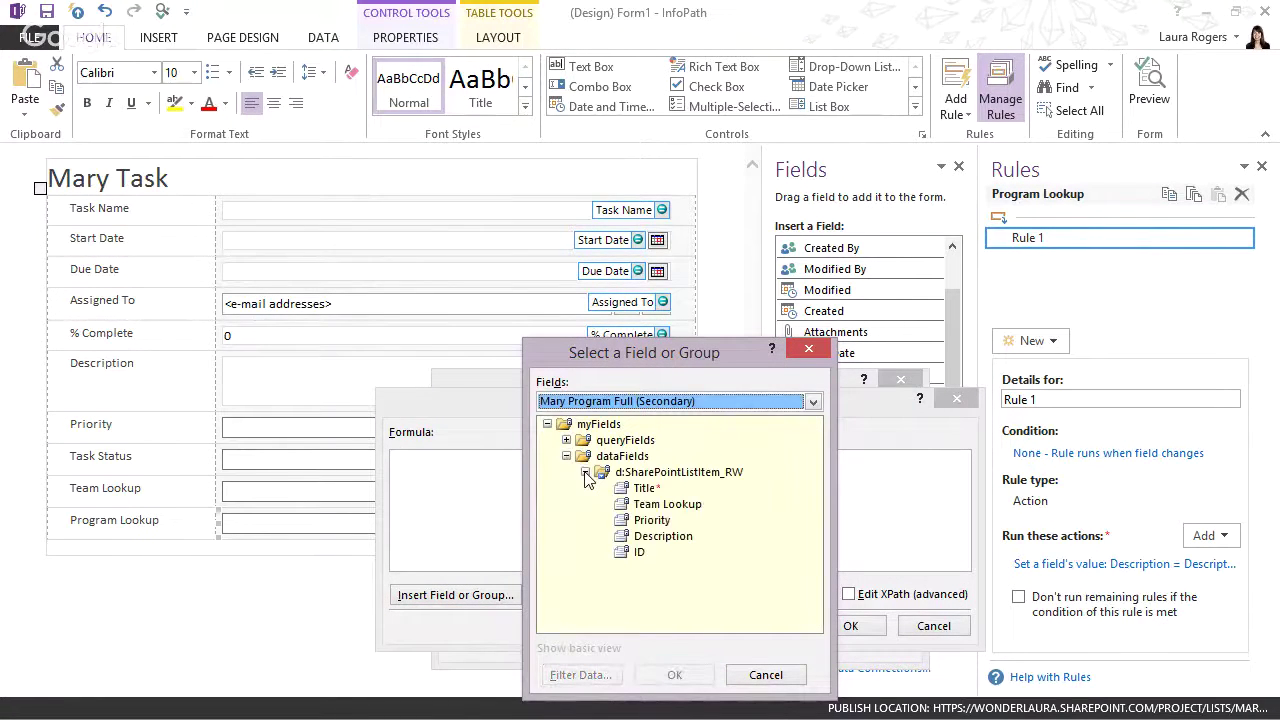
left_click(651, 520)
Add a filter to the selected Priority field with the condition that ID is equal to Program Lookup from the Main data source.
left_click(580, 675)
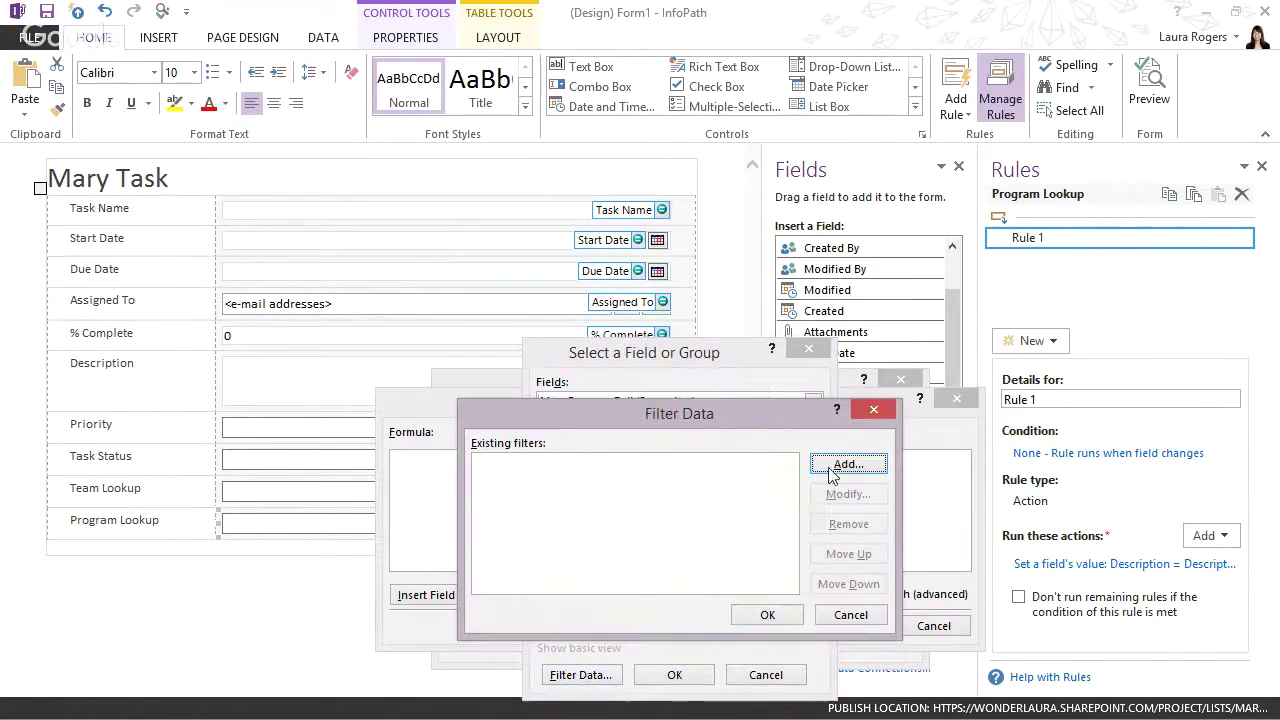
left_click(842, 470)
left_click(478, 516)
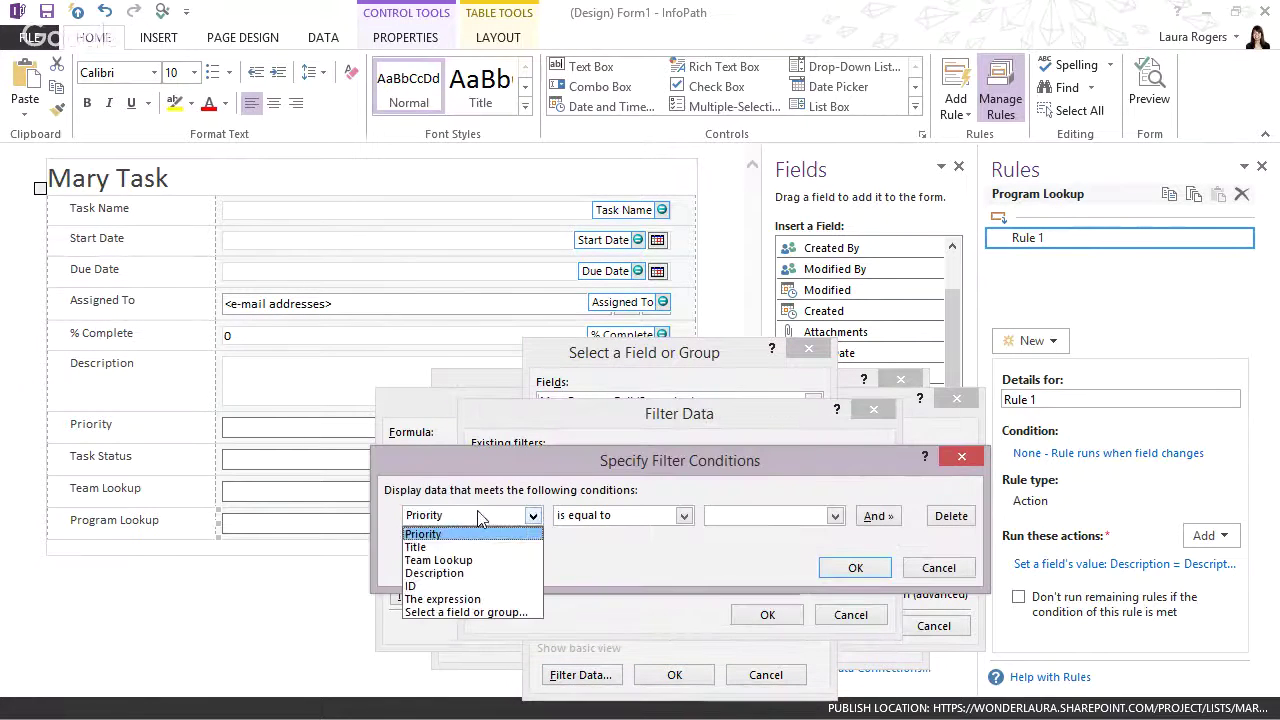
left_click(449, 586)
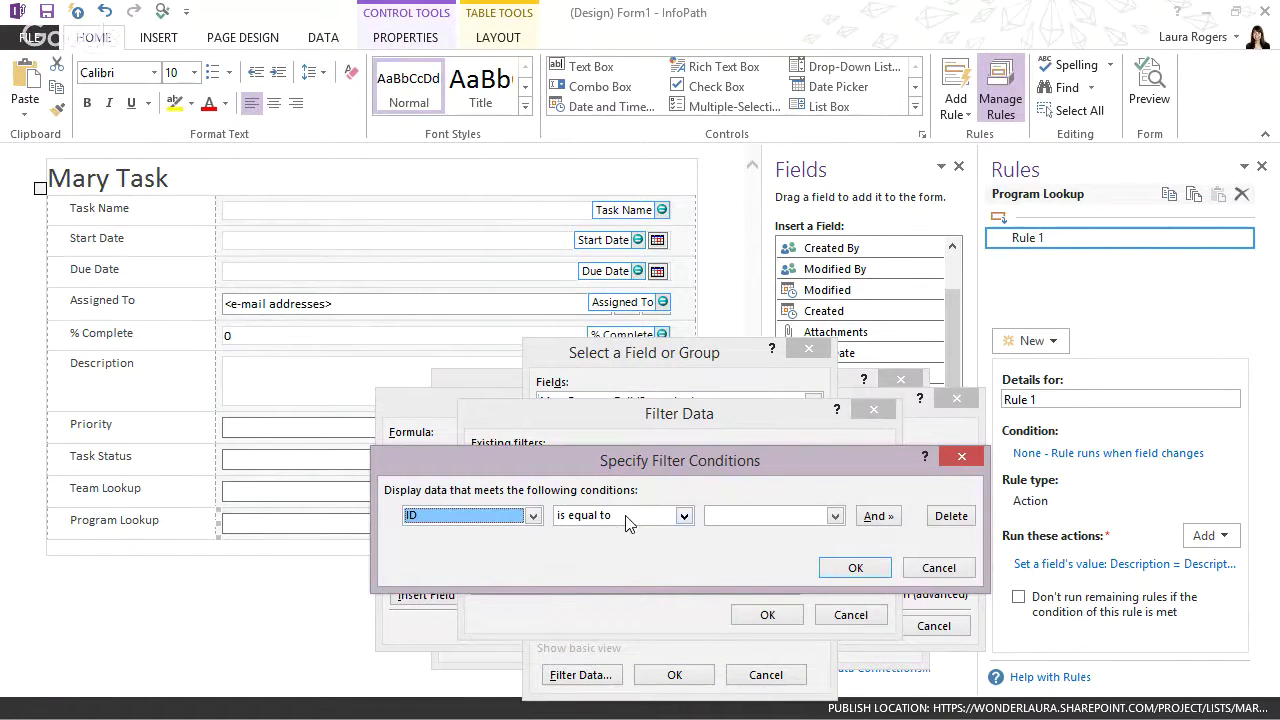
left_click(760, 516)
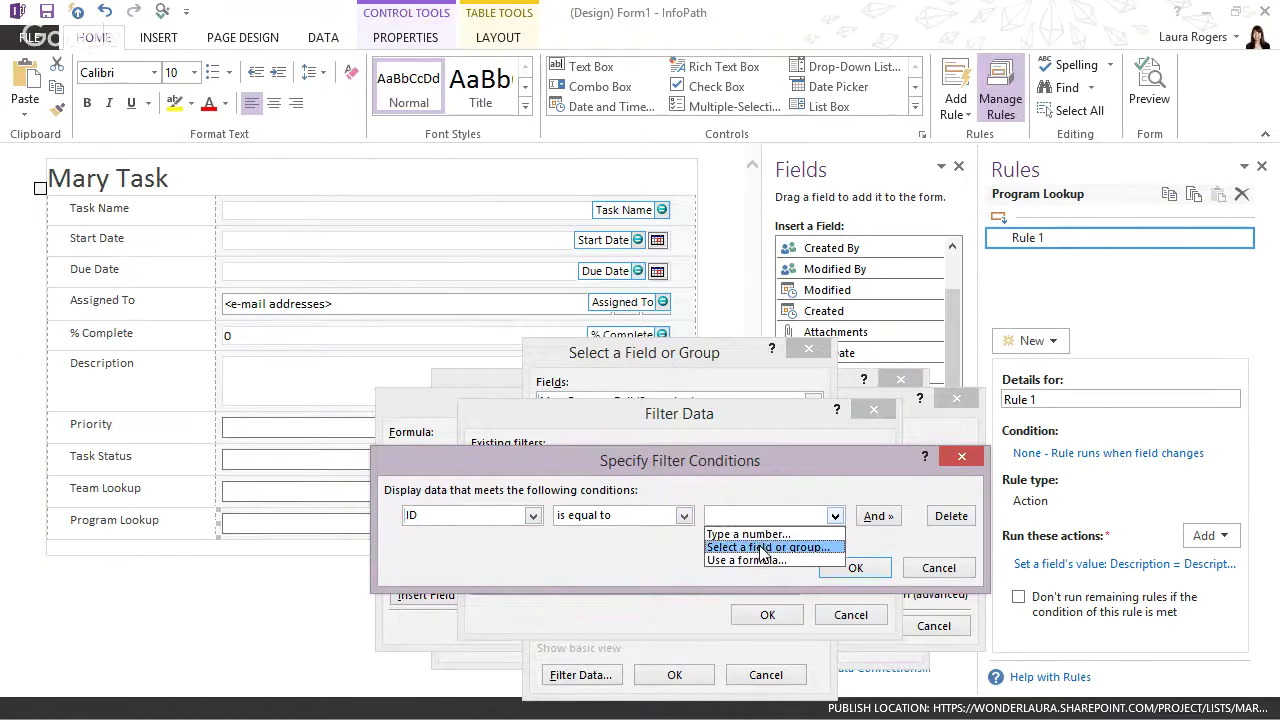
left_click(762, 550)
left_click(627, 405)
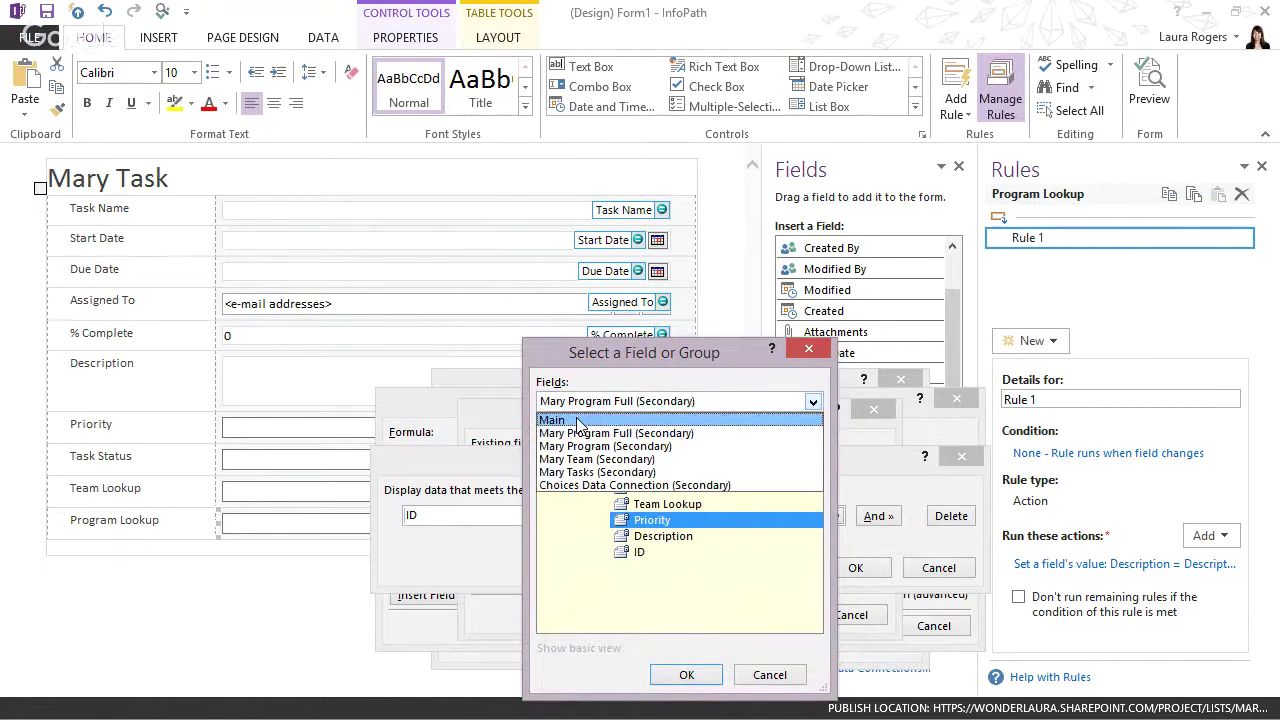
left_click(580, 421)
left_click(566, 456)
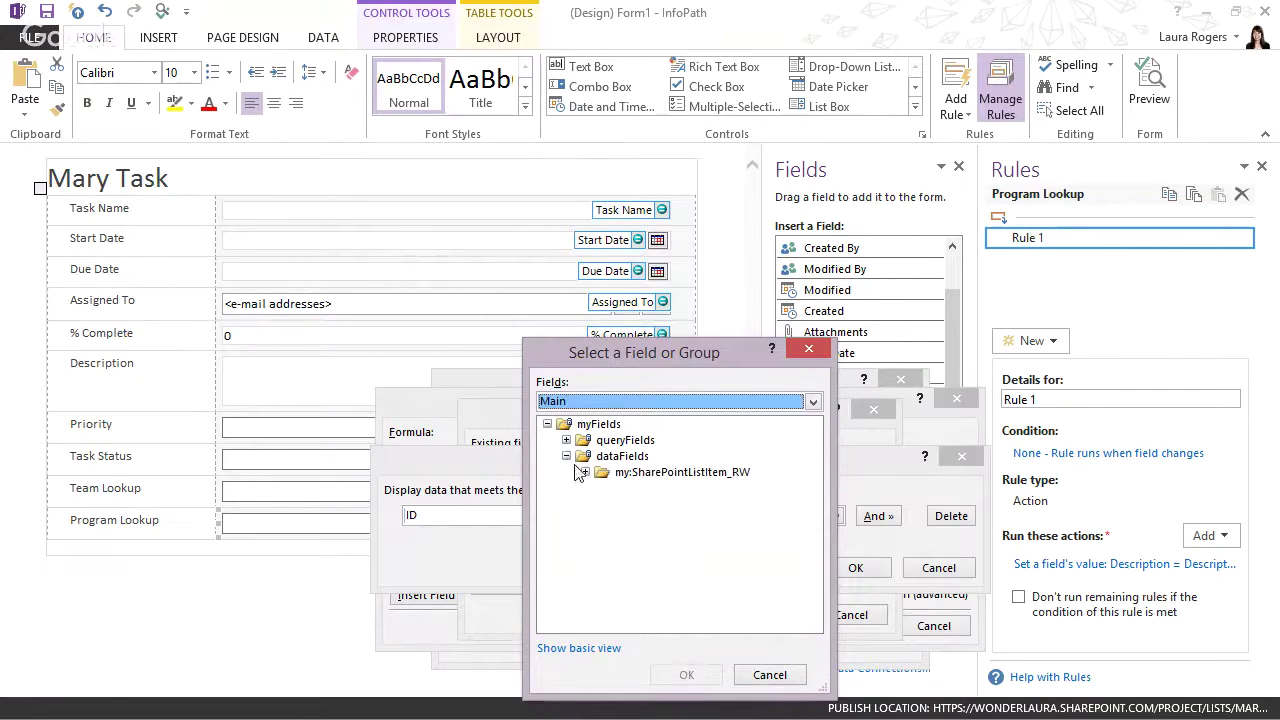
left_click(586, 474)
scroll(645, 585, "down", 3)
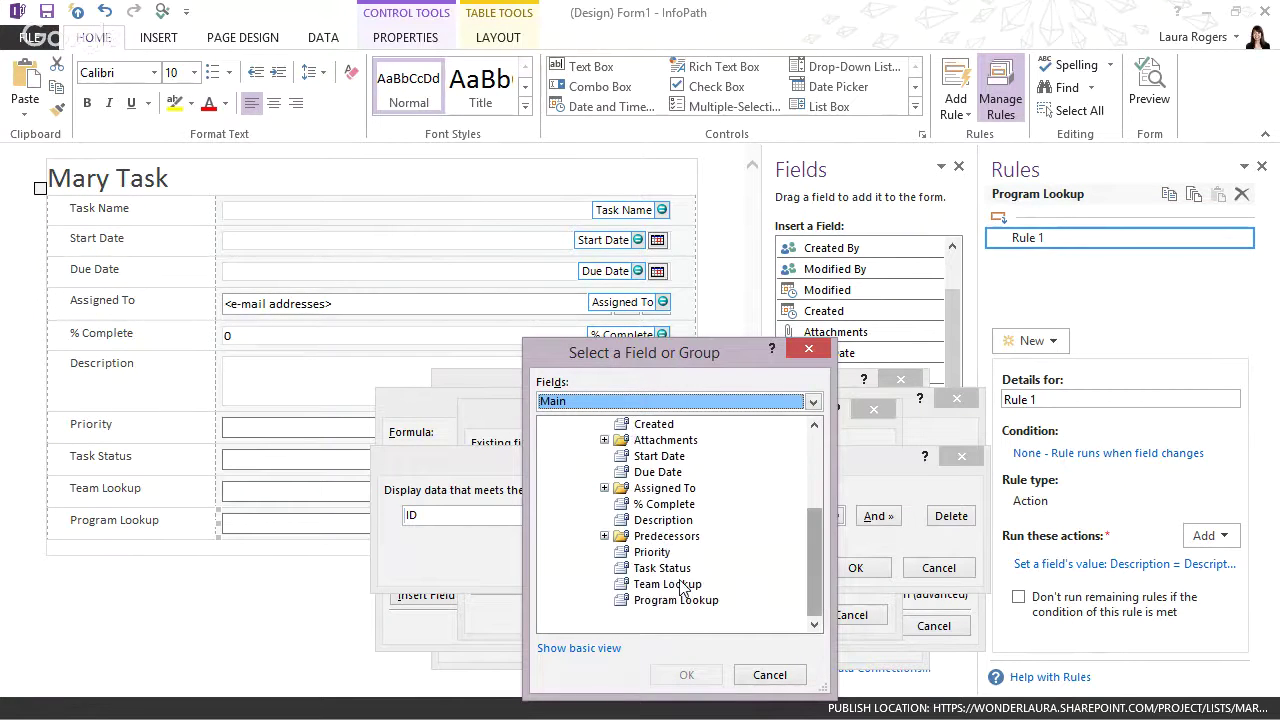
left_click(660, 602)
left_click(686, 675)
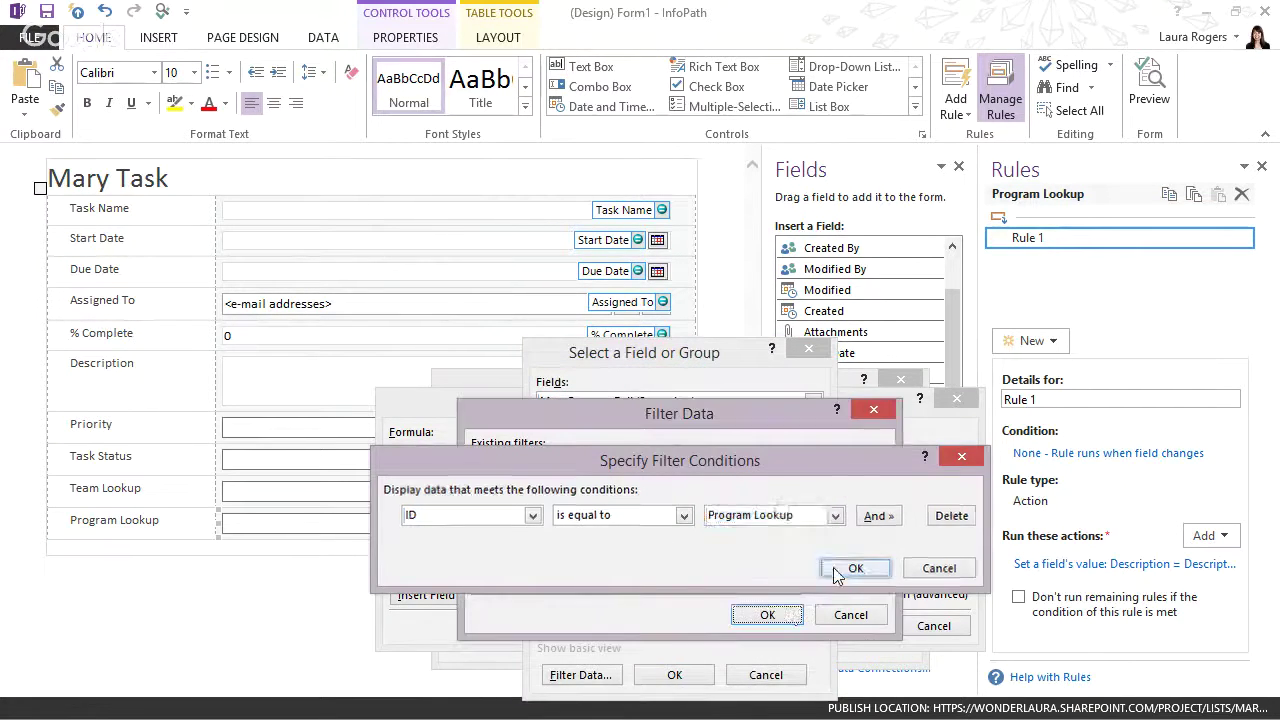
Apply the filter to the Priority formula and save the second set-field-value action in Rule 1.
left_click(855, 567)
left_click(768, 615)
left_click(674, 675)
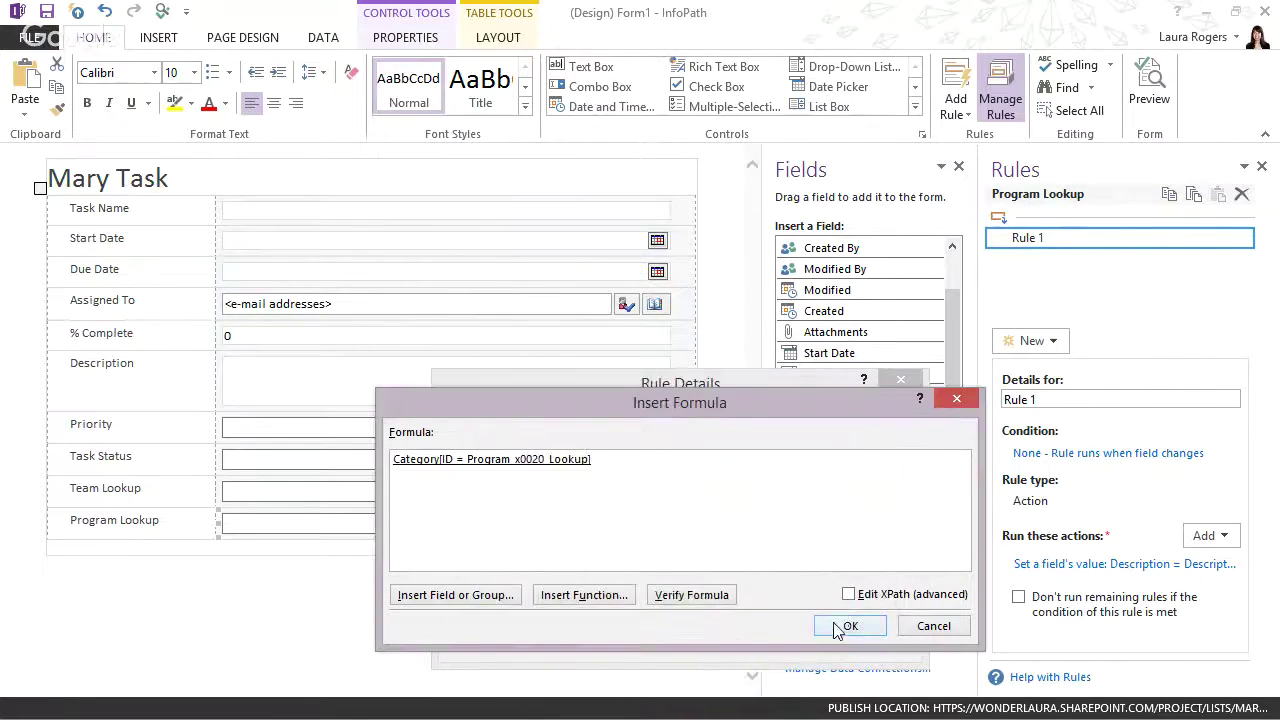
left_click(846, 628)
left_click(812, 638)
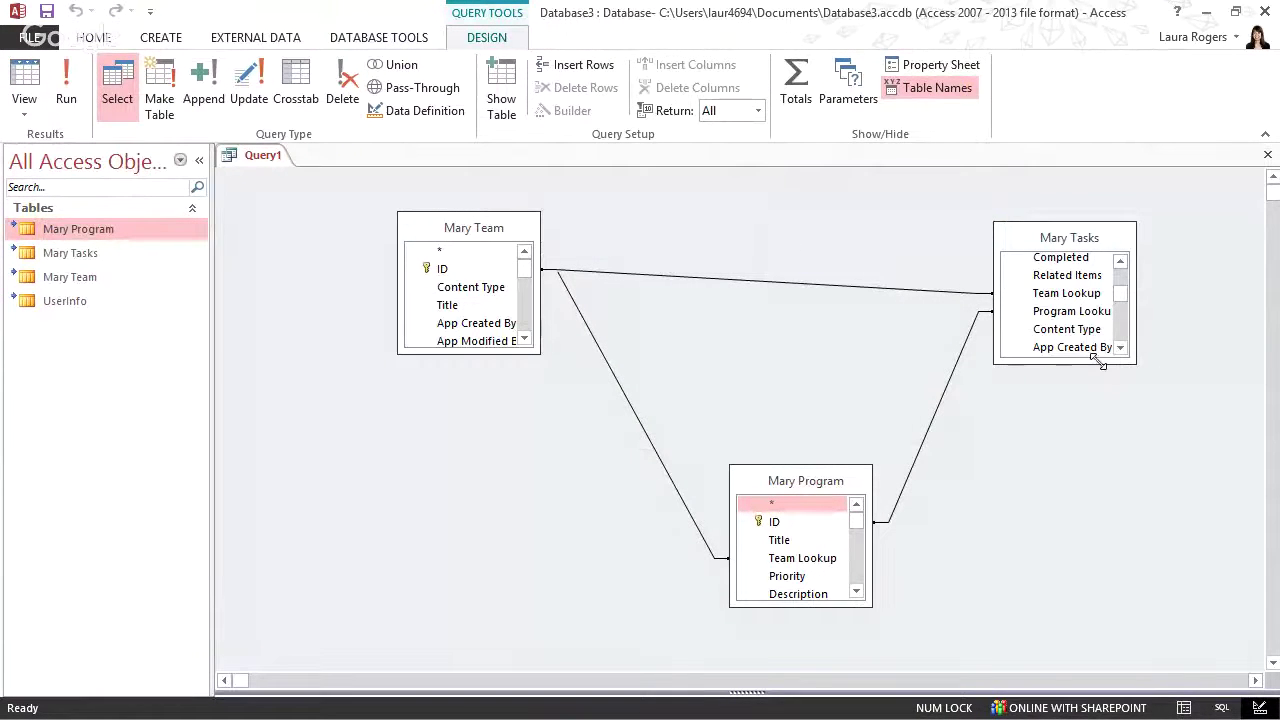
In the Access query diagram, enlarge the Mary Tasks and Mary Team table boxes to examine their fields and relationships.
left_click_drag(1096, 362, 1088, 432)
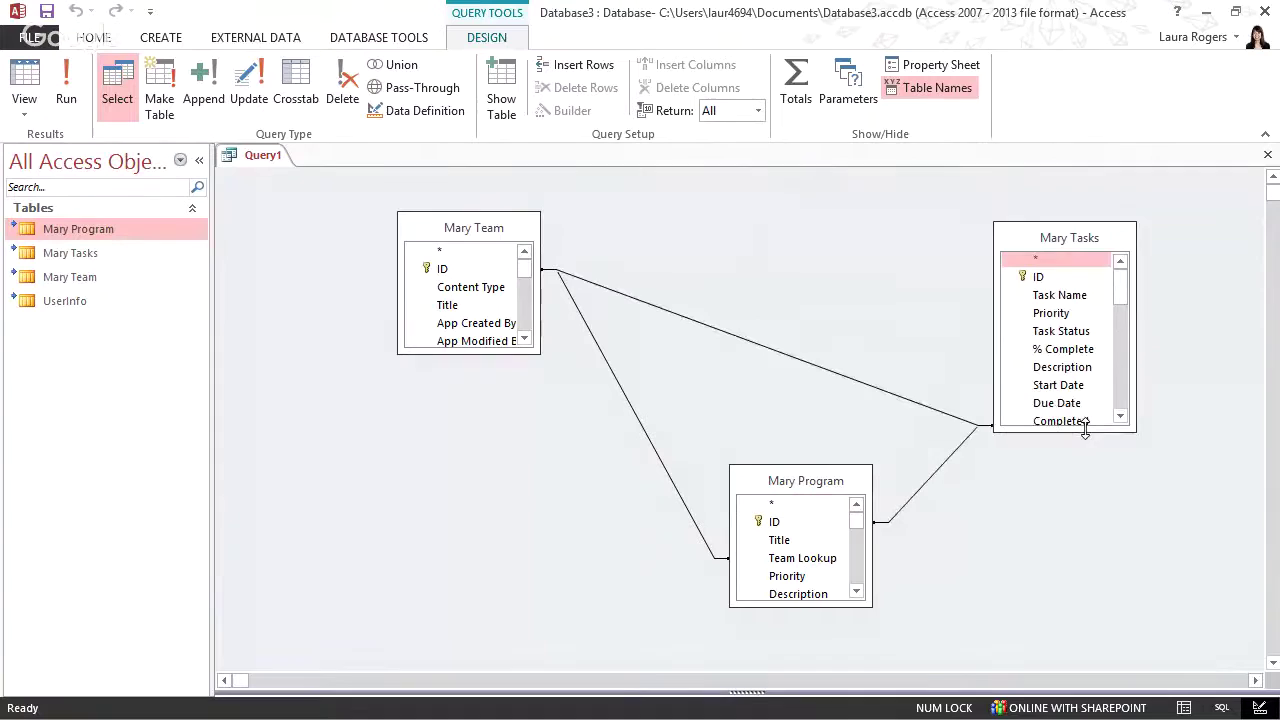
left_click(1127, 320)
left_click_drag(1127, 330, 1123, 323)
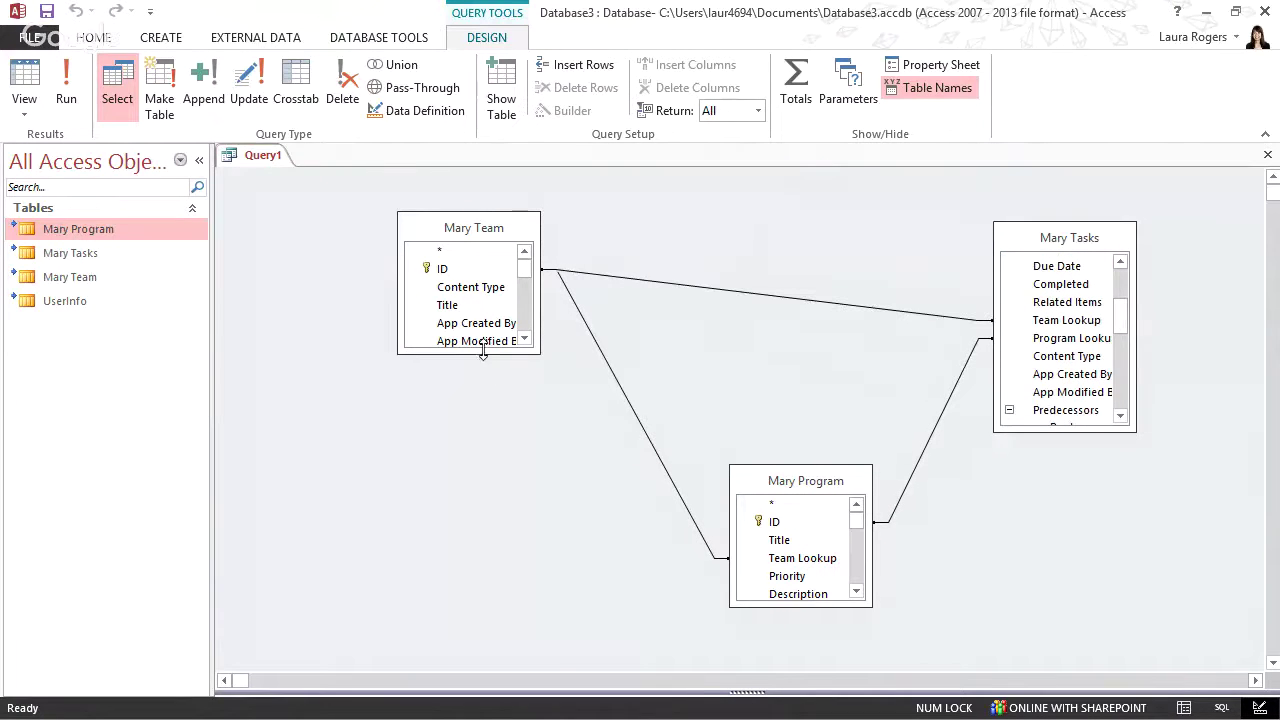
left_click_drag(483, 350, 483, 405)
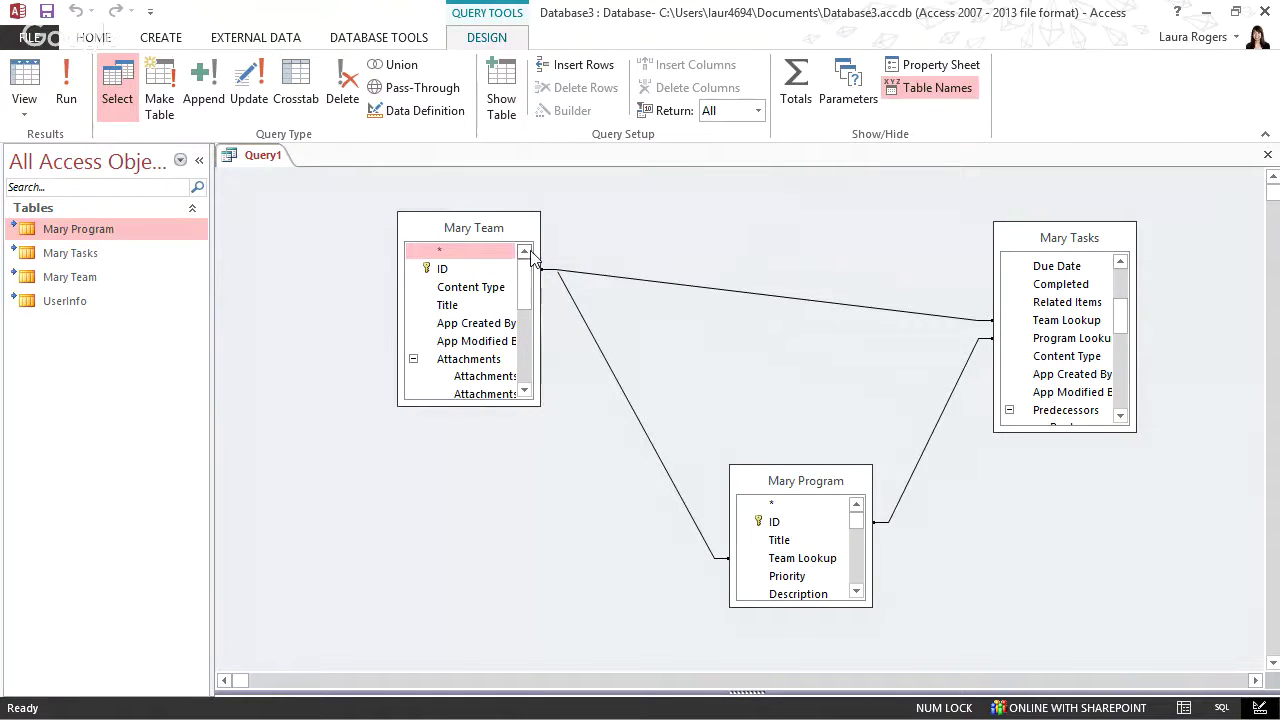
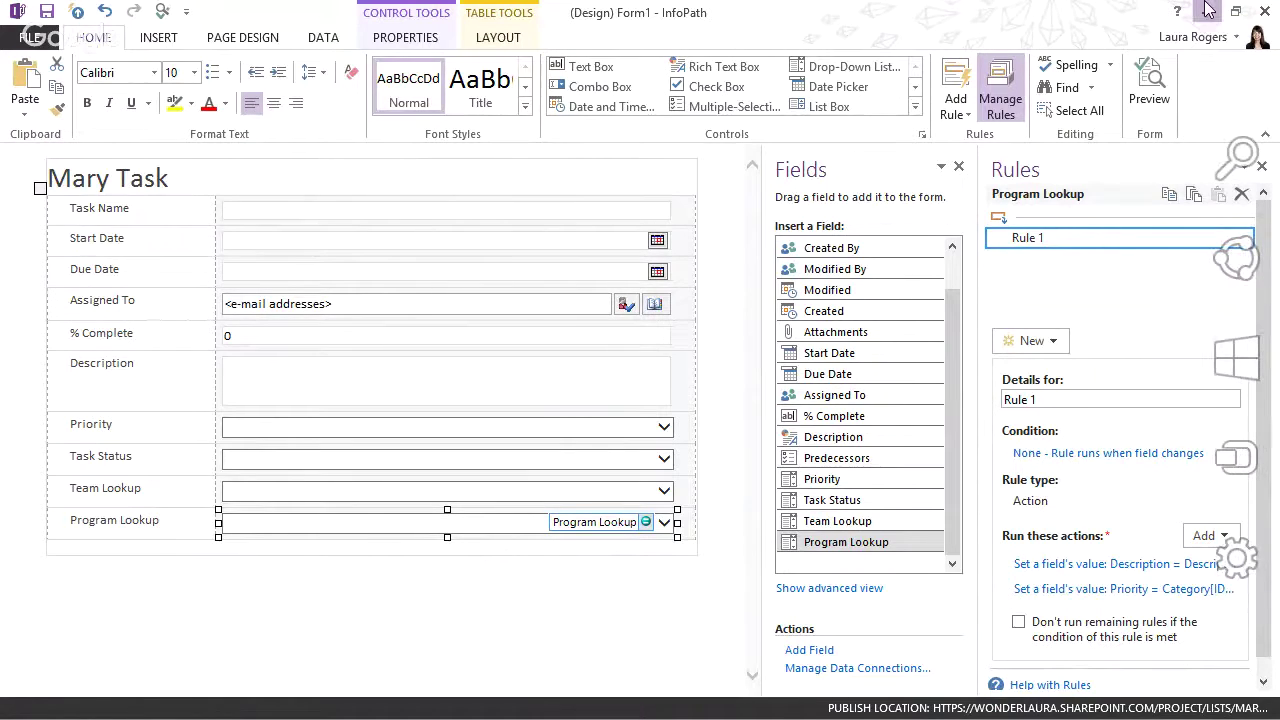
Switch to the Mary Tasks list in the browser, view the existing "test" task, and close it.
left_click(1206, 11)
left_click(347, 529)
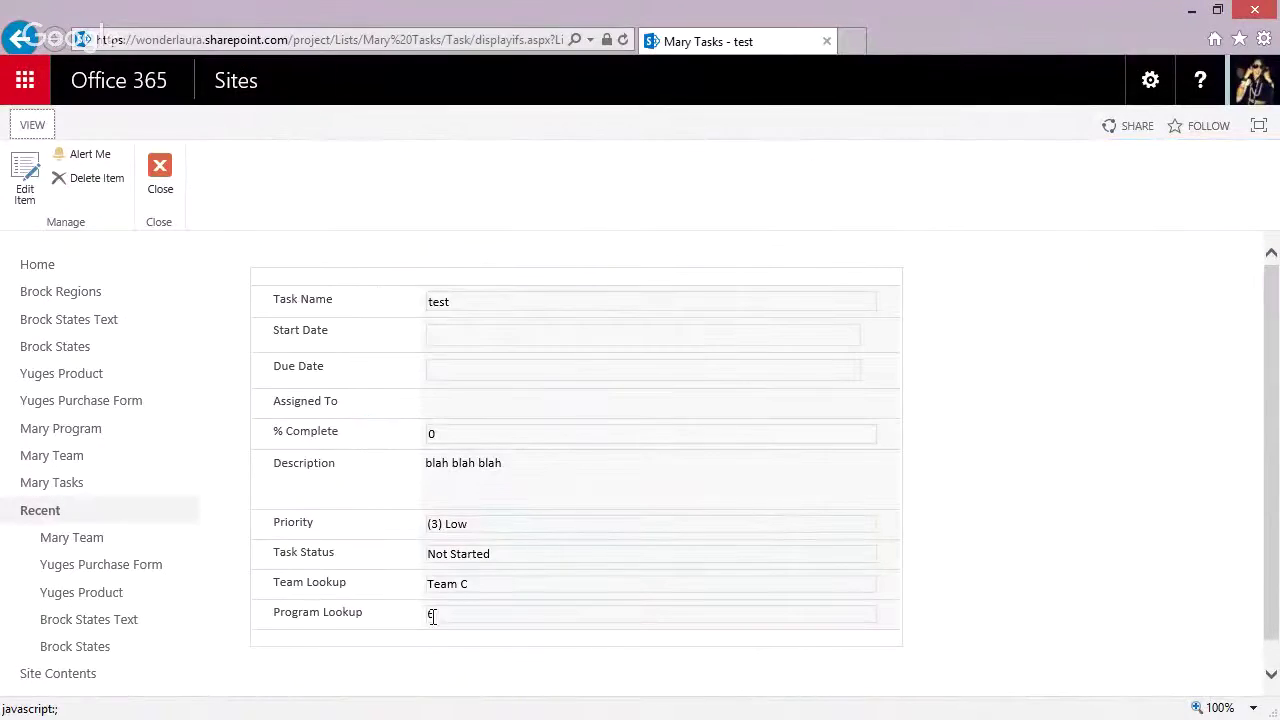
left_click(160, 192)
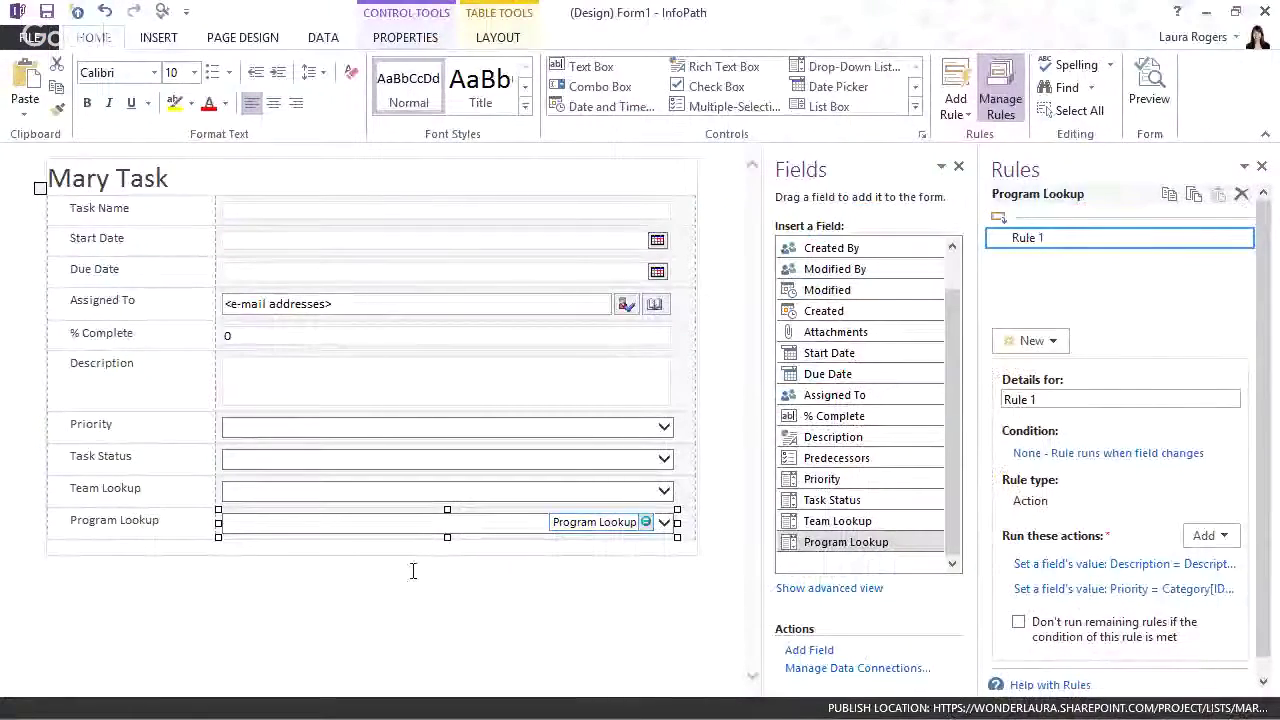
In InfoPath, insert a repeating table of the Mary Program Full secondary source's list items below the task form.
left_click(370, 498)
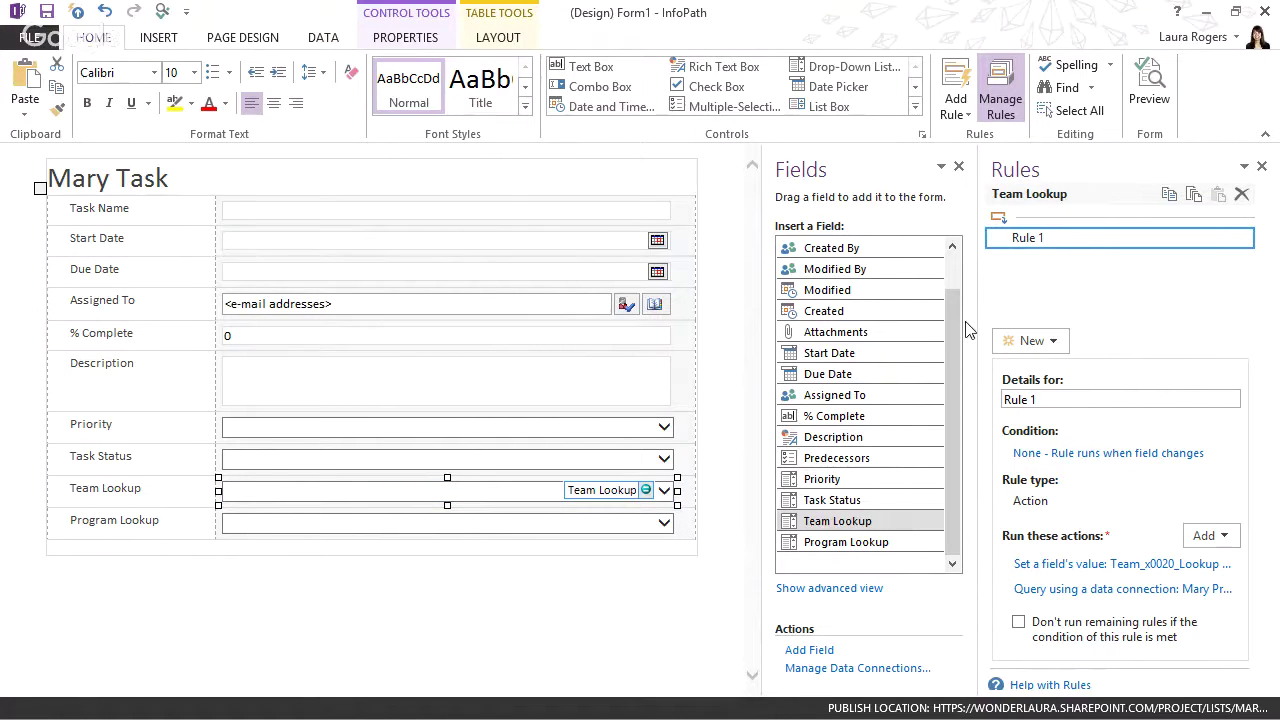
left_click(855, 590)
left_click(905, 247)
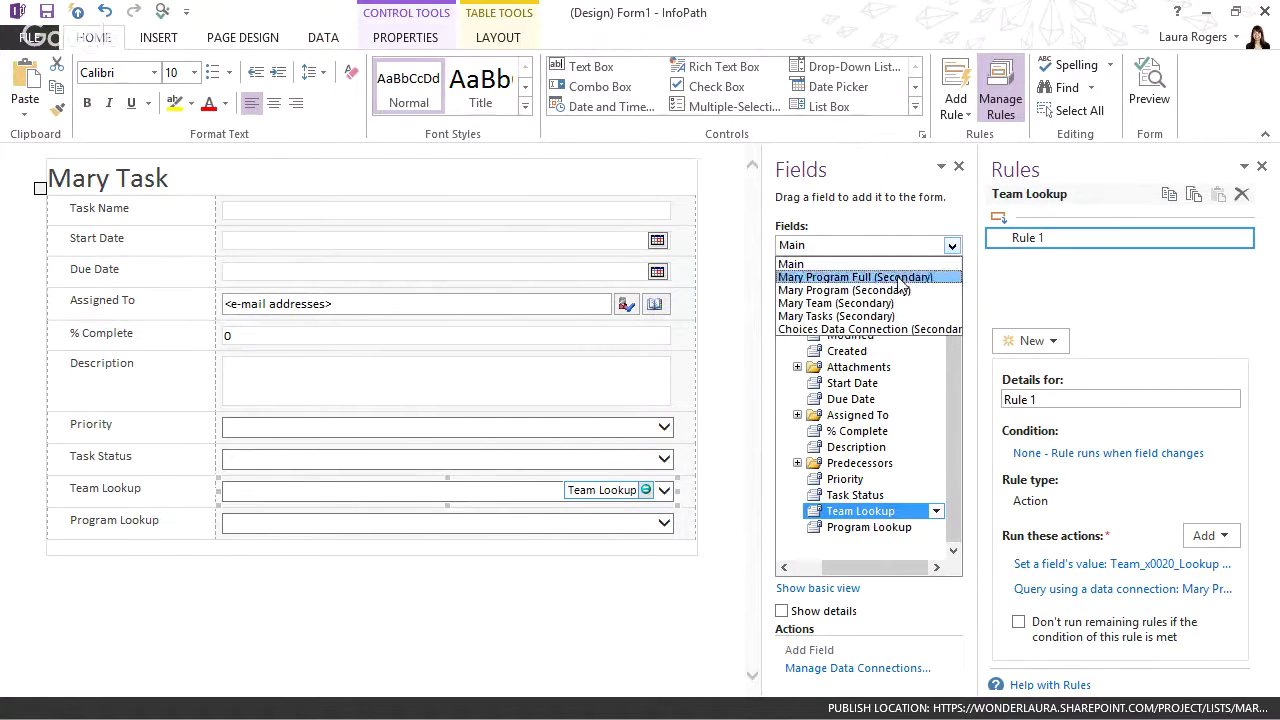
left_click(903, 278)
left_click(805, 303)
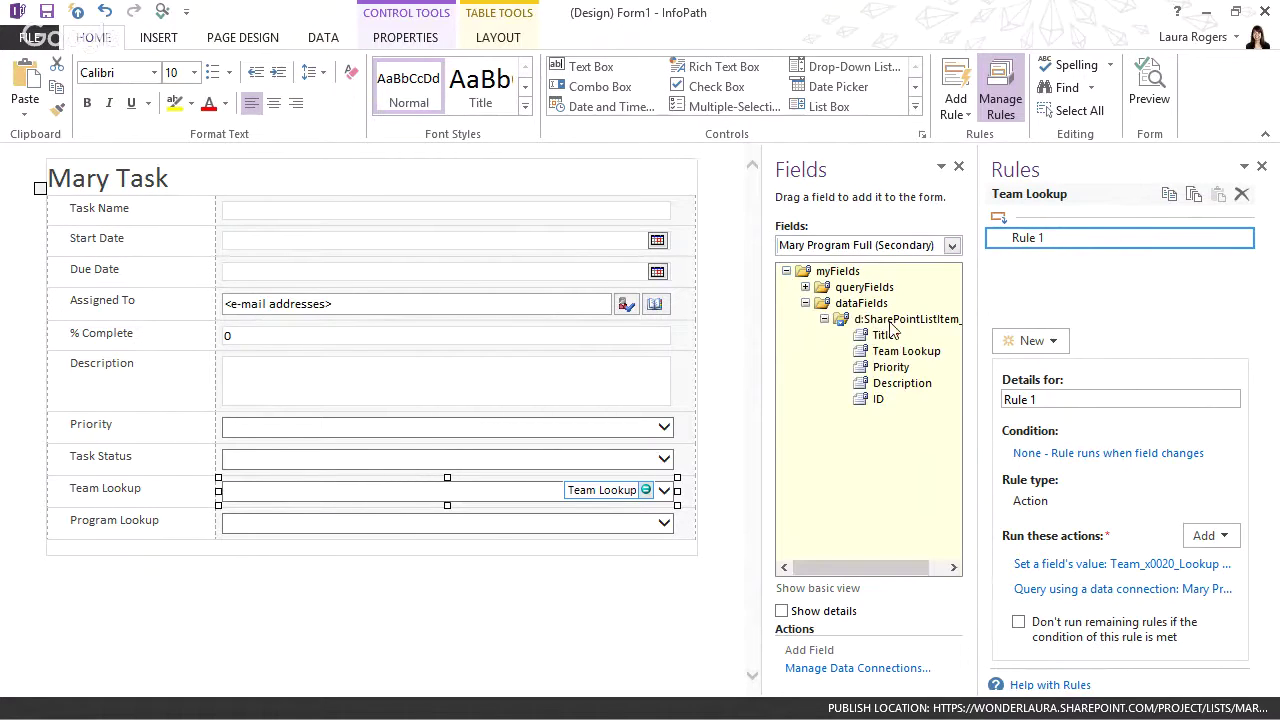
left_click_drag(890, 322, 298, 598)
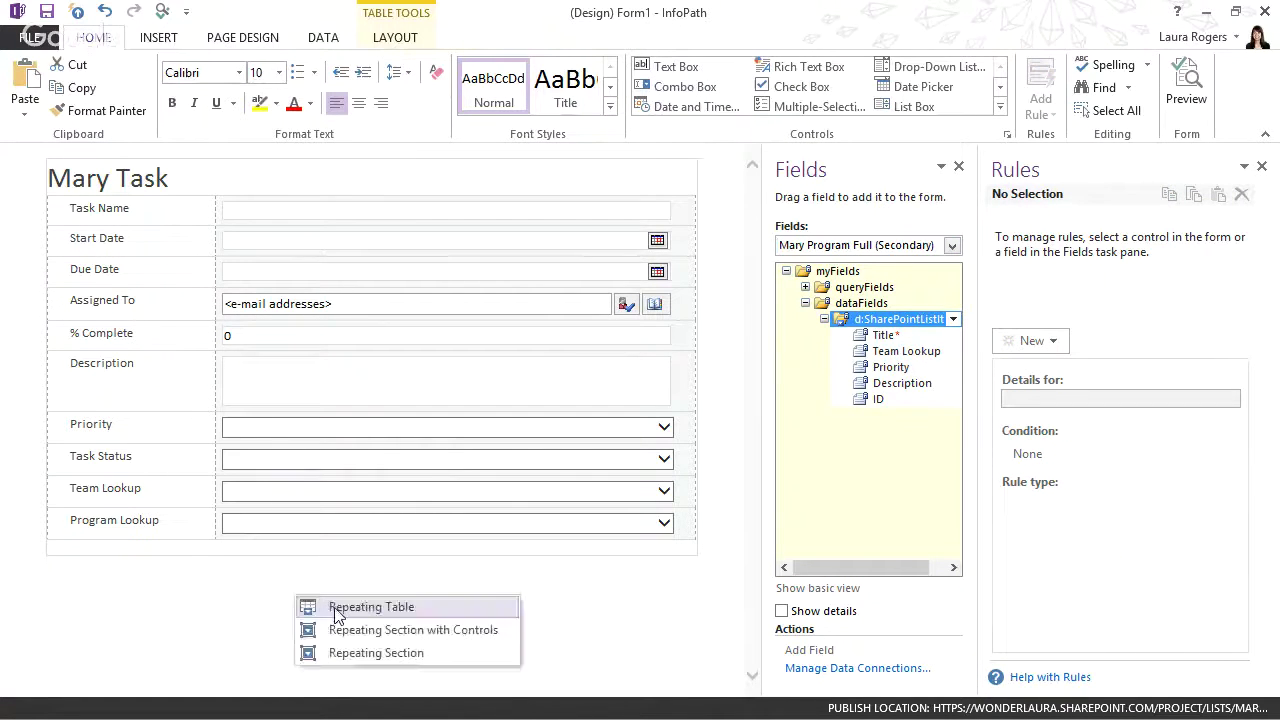
left_click(336, 607)
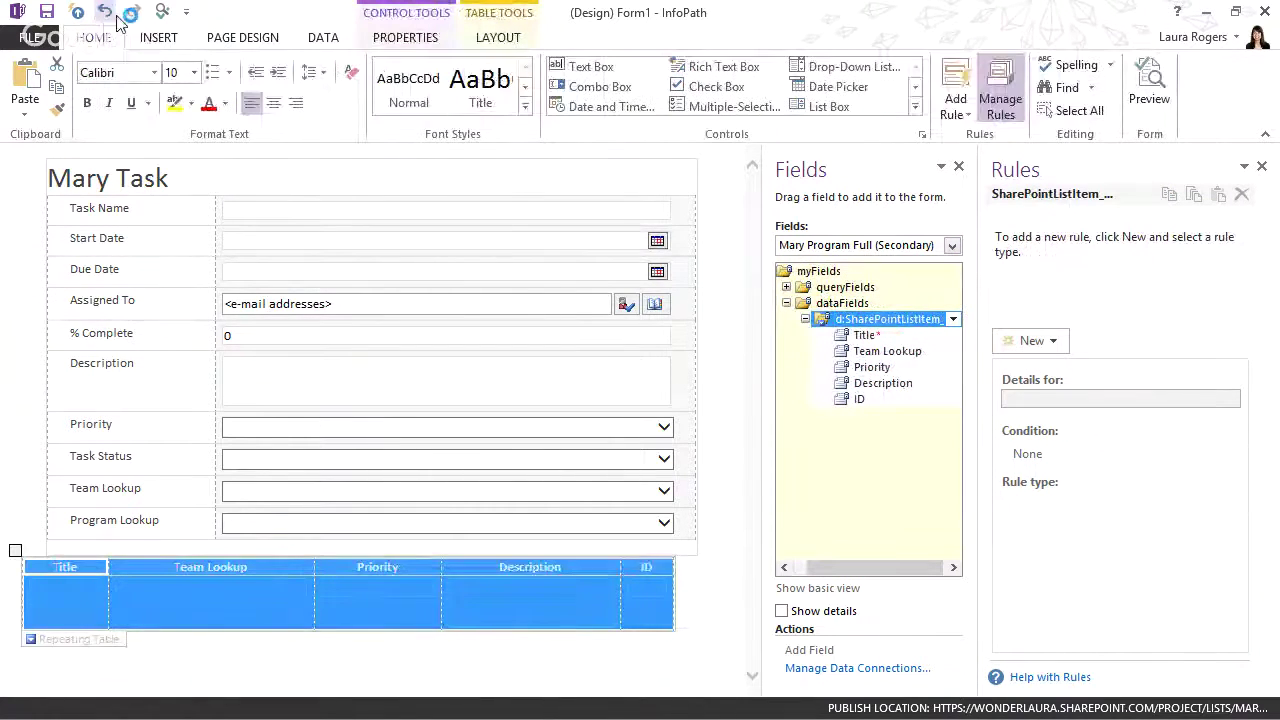
Preview the form with data connections allowed, test it with Team A and Program 4, and close the preview.
left_click(162, 11)
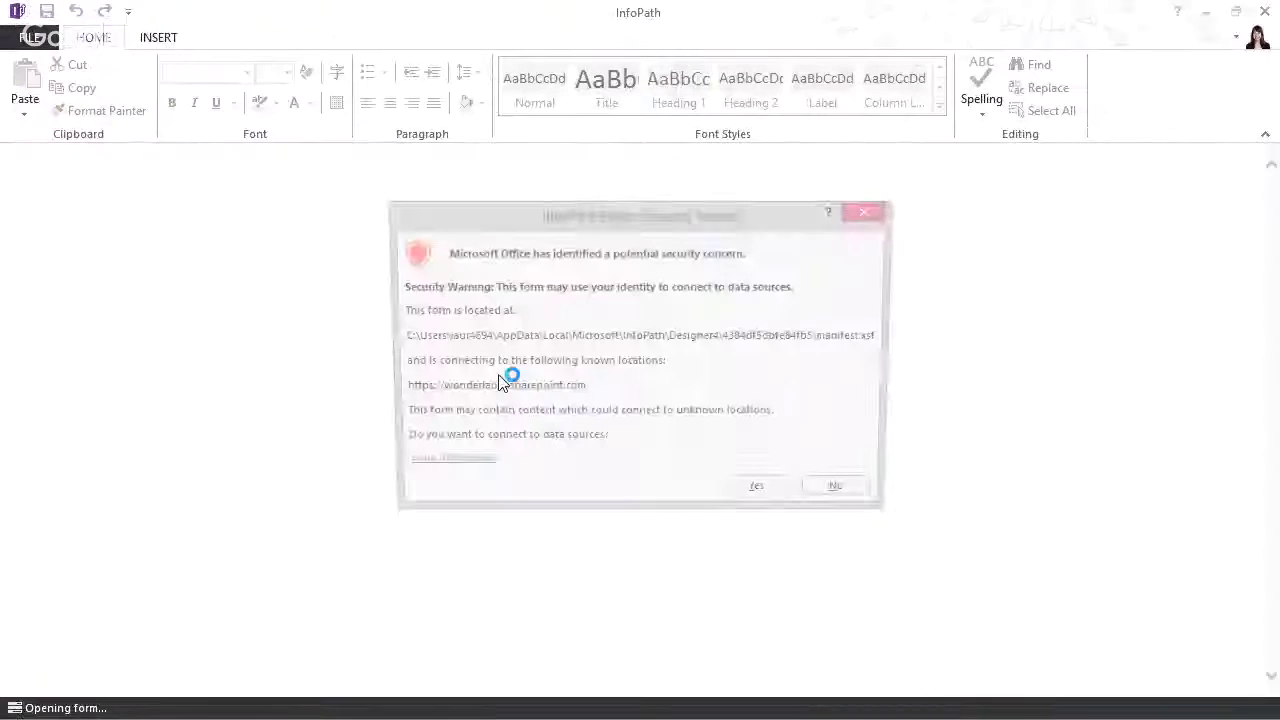
left_click(756, 486)
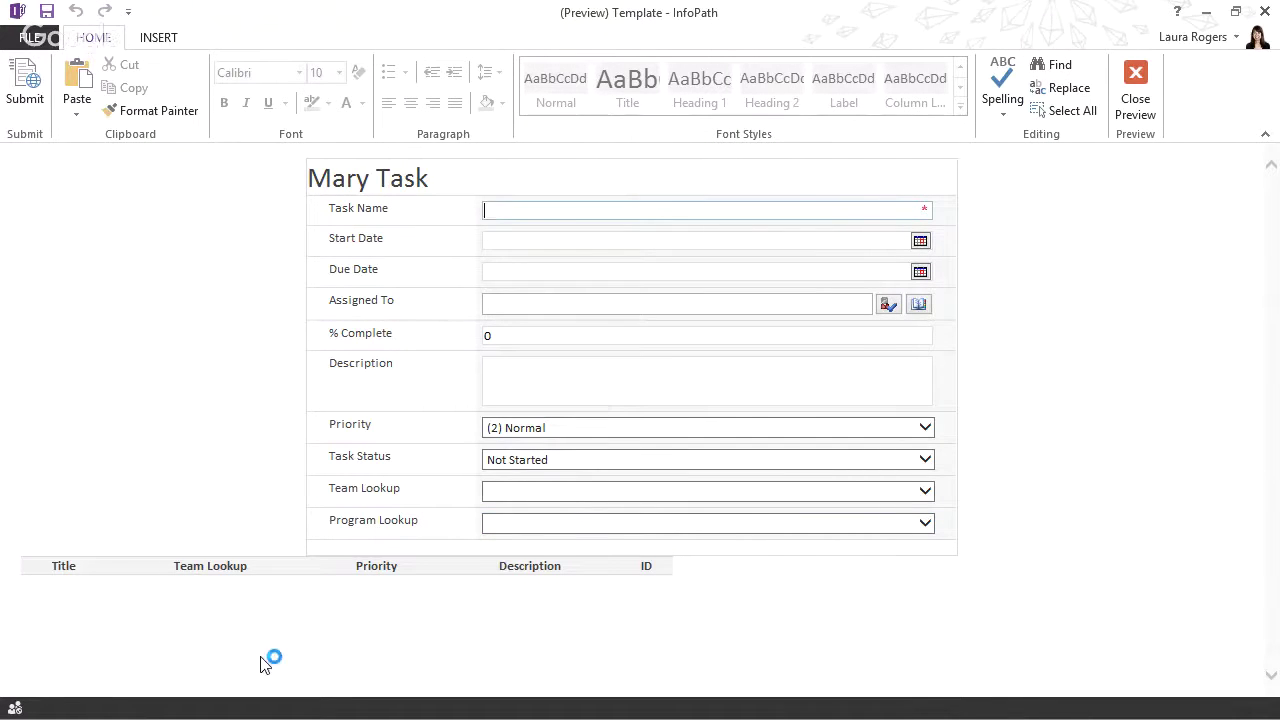
left_click(541, 491)
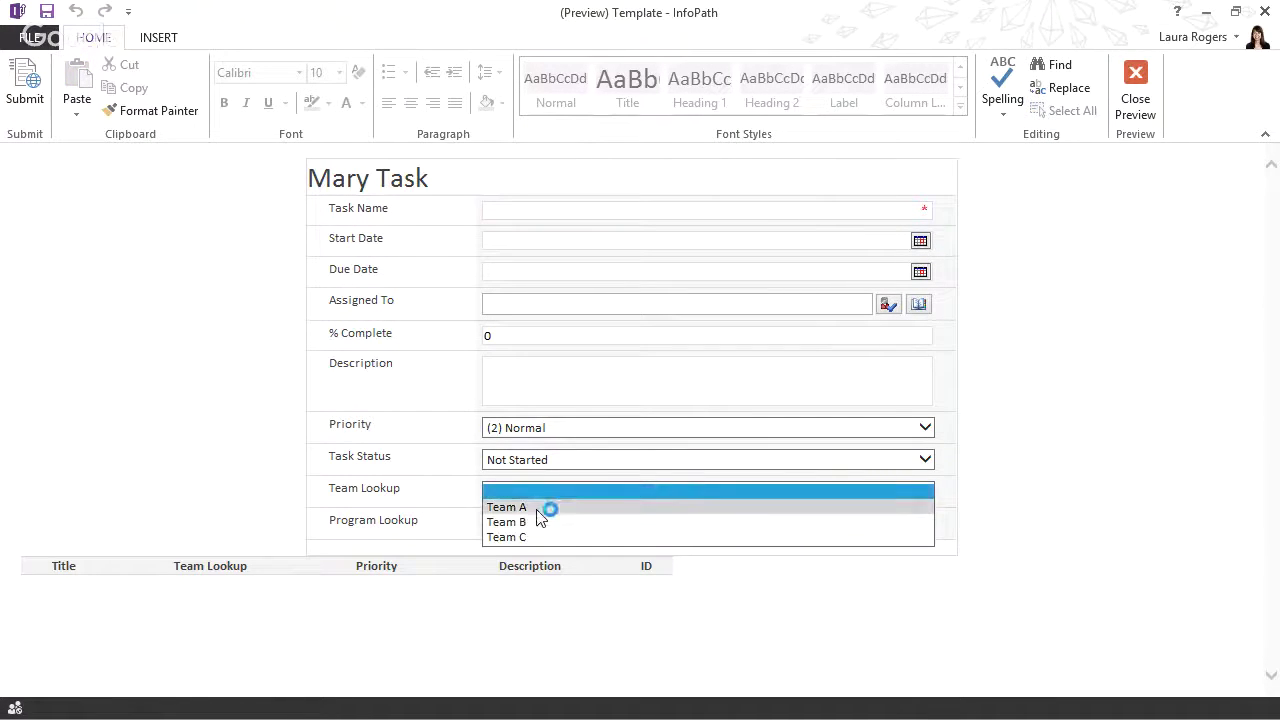
left_click(538, 508)
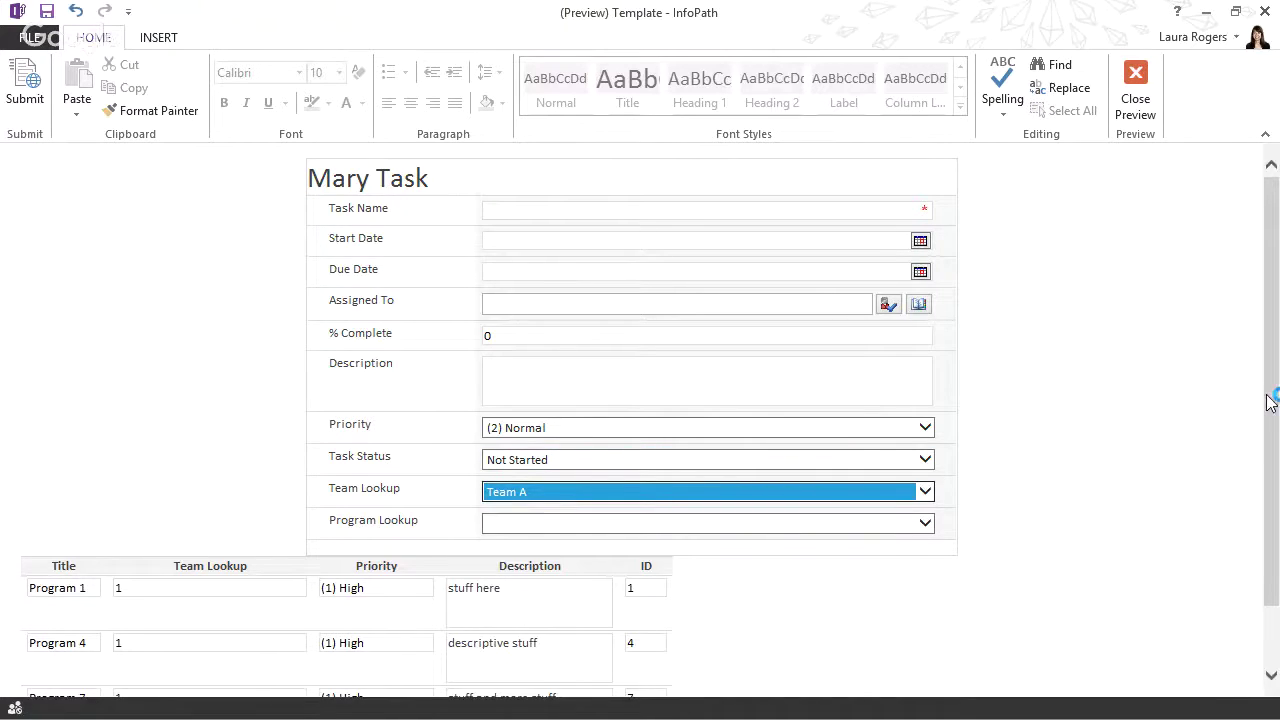
scroll(1250, 480, "down", 2)
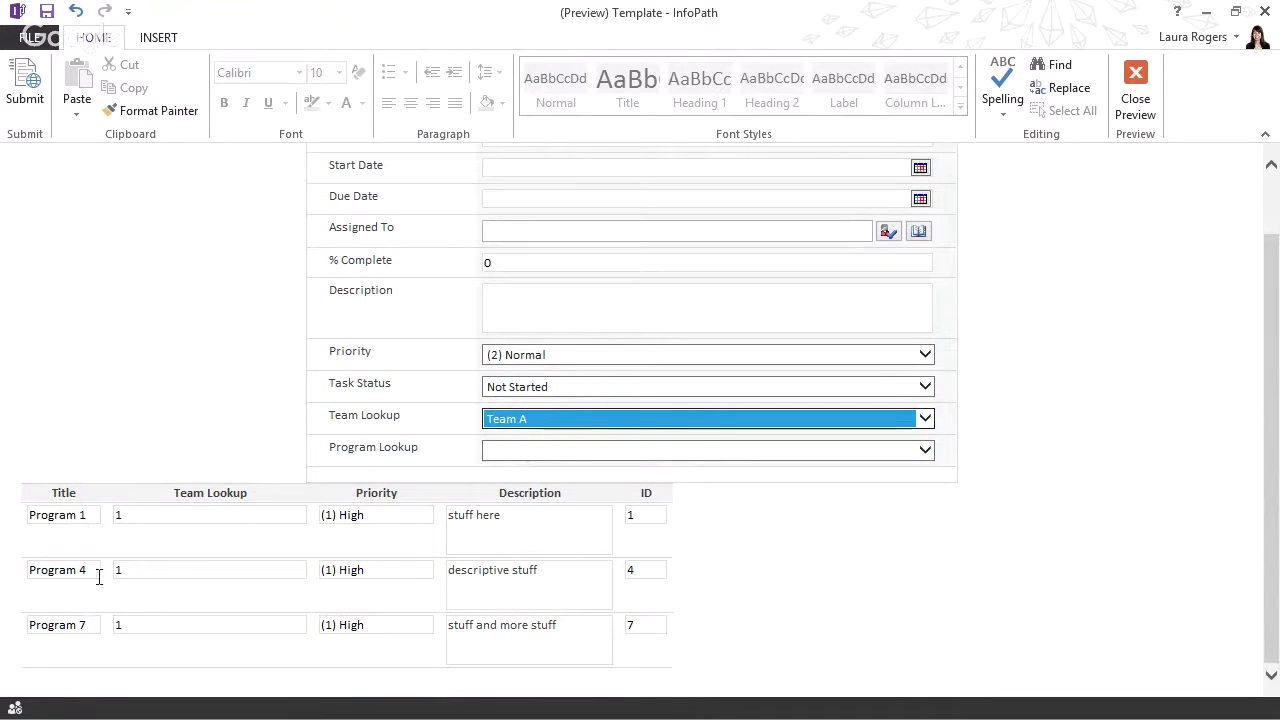
left_click(592, 452)
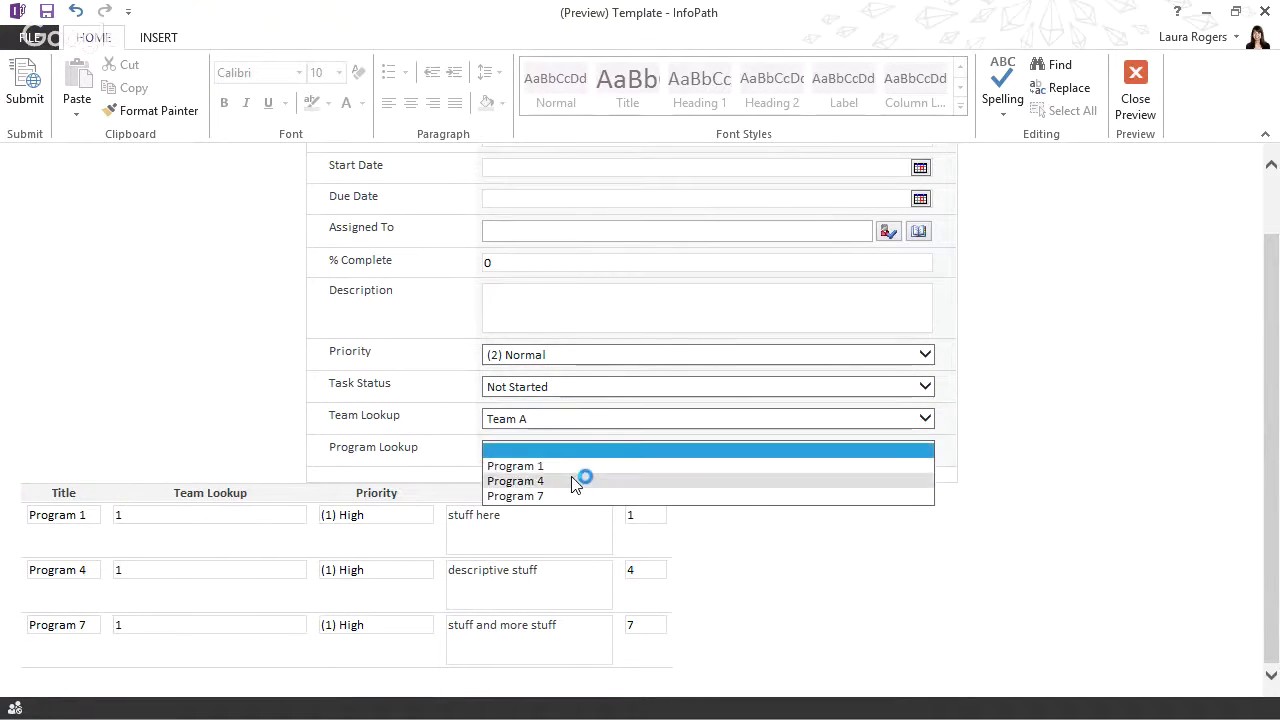
left_click(571, 481)
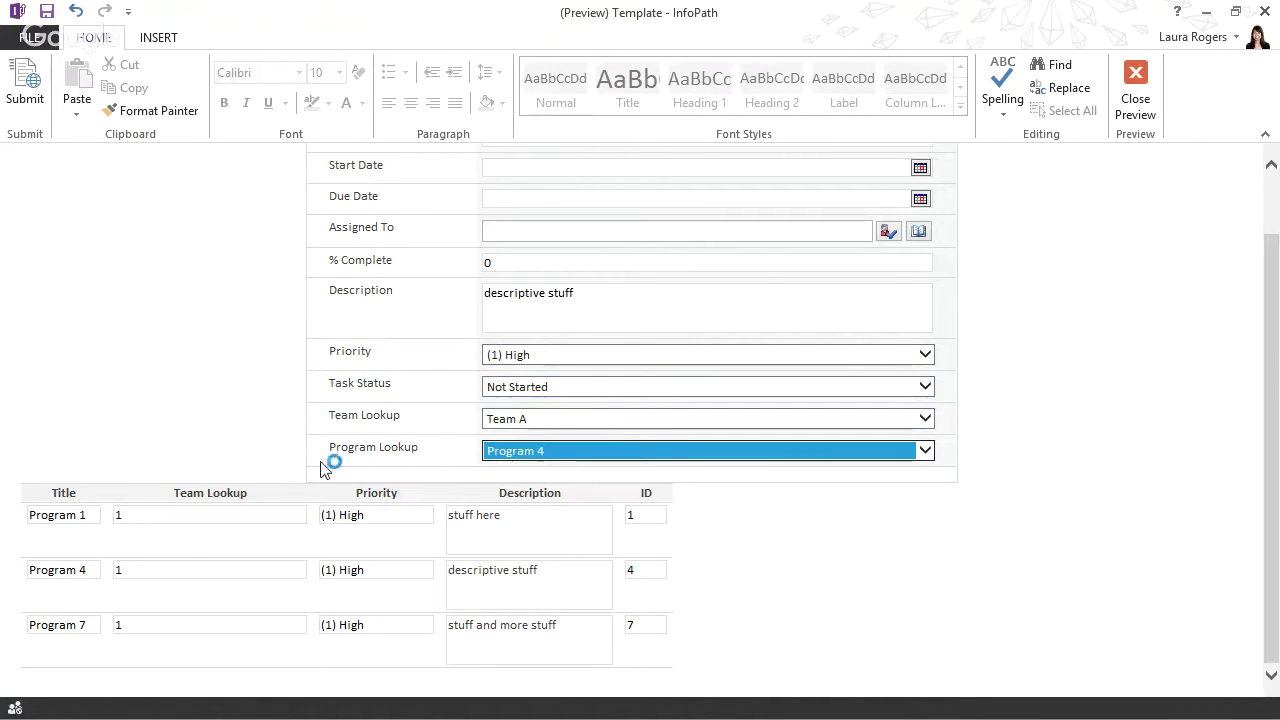
left_click(1136, 92)
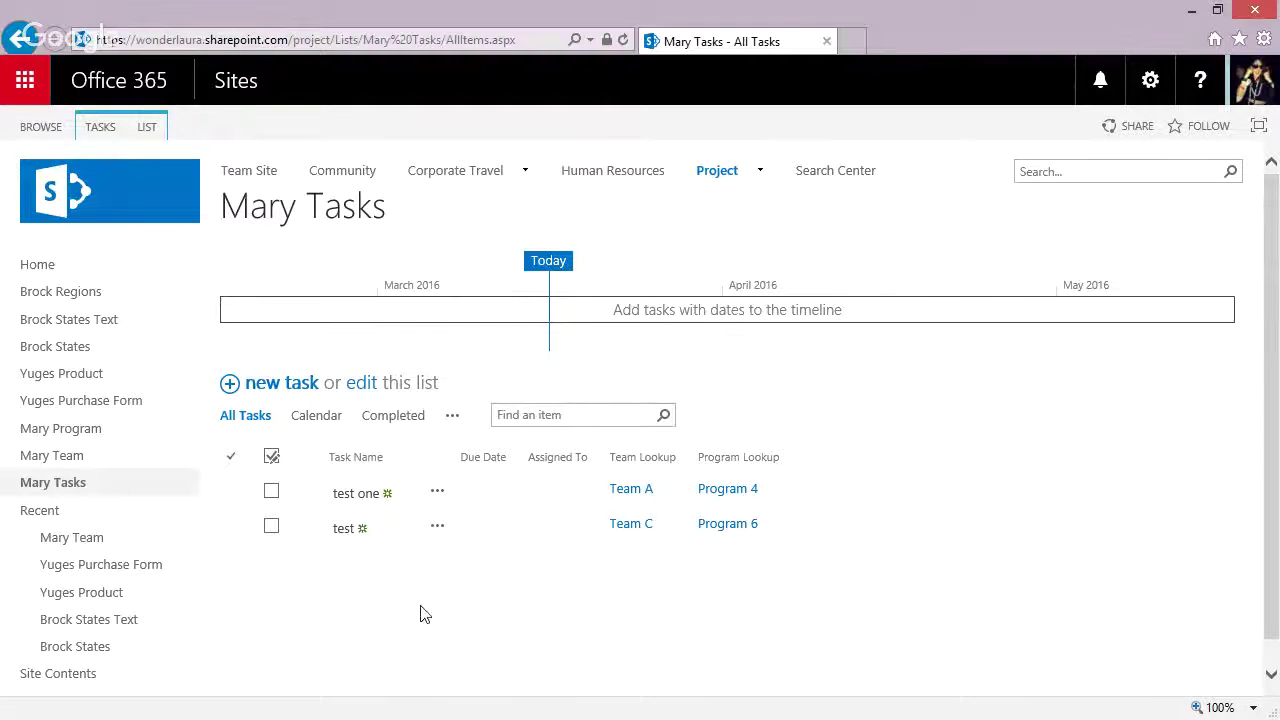
In the browser's Mary Tasks list, start a new task named "blah" and choose Team B and Program 8.
left_click(283, 386)
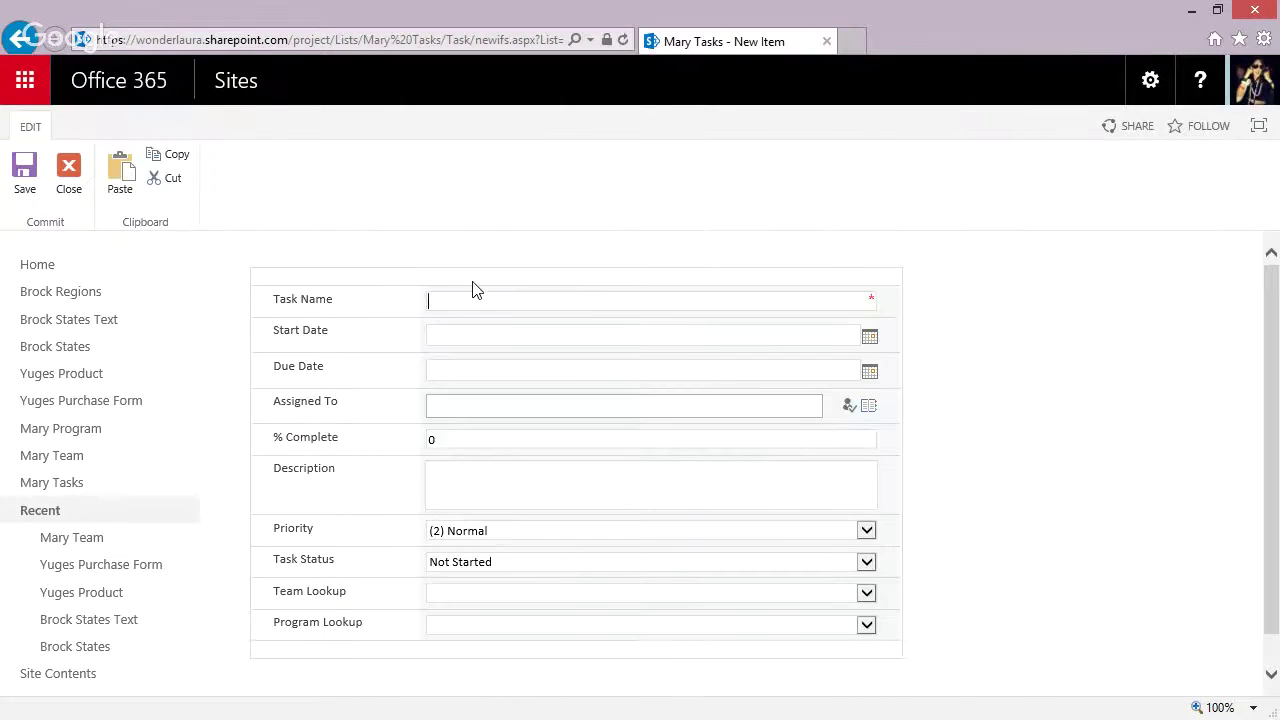
left_click(496, 589)
left_click(490, 626)
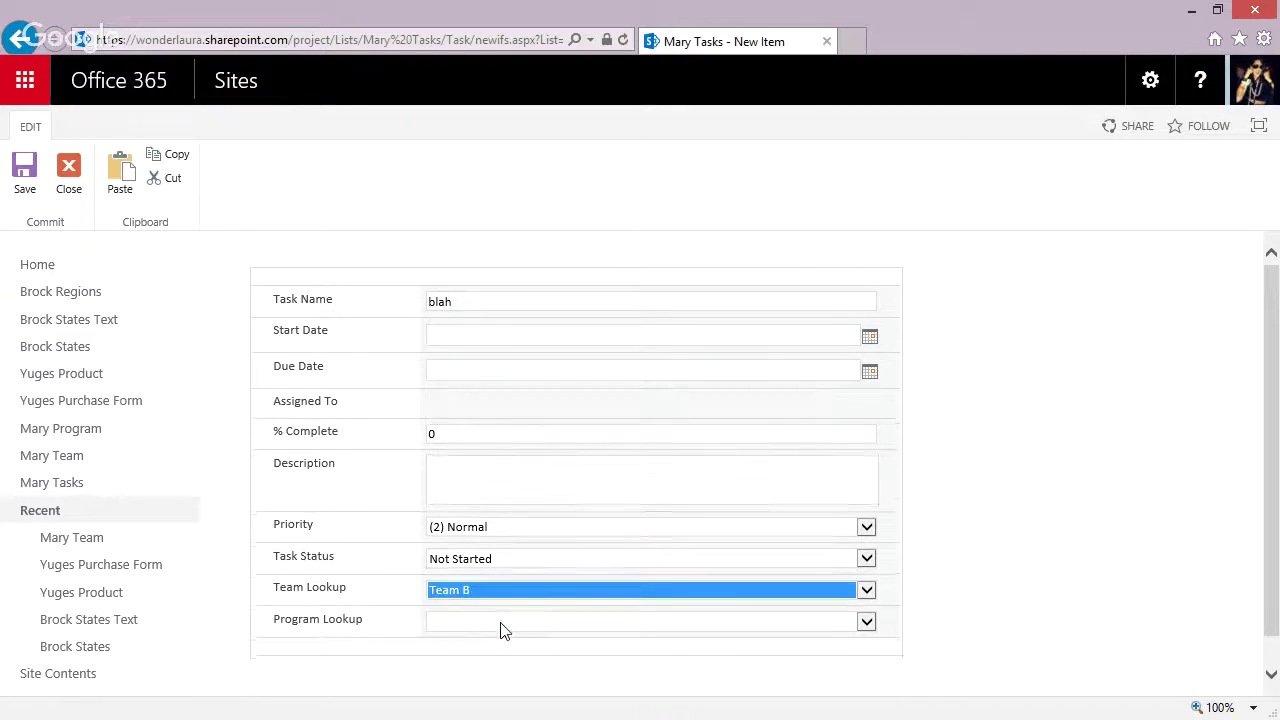
left_click(497, 625)
left_click(490, 644)
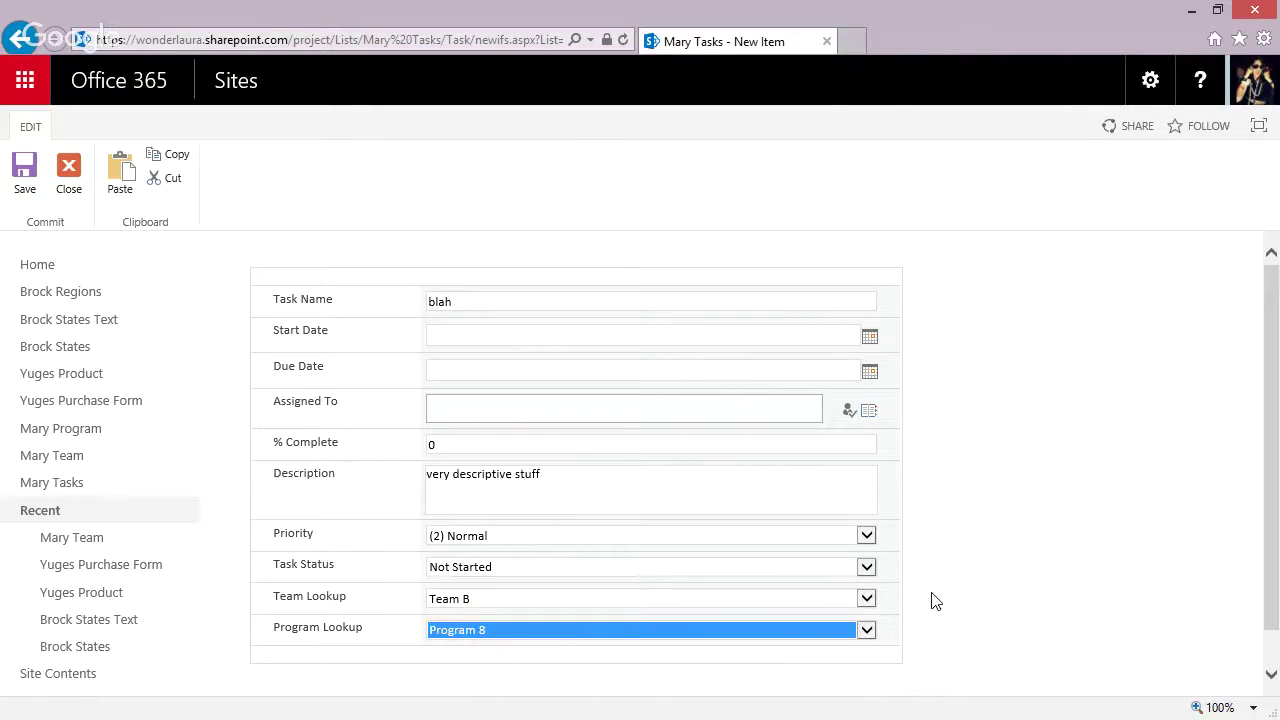
Finish publishing the form template in InfoPath, and close the unsaved "blah" task in the browser without saving it.
scroll(940, 597, "down", 2)
scroll(726, 594, "up", 2)
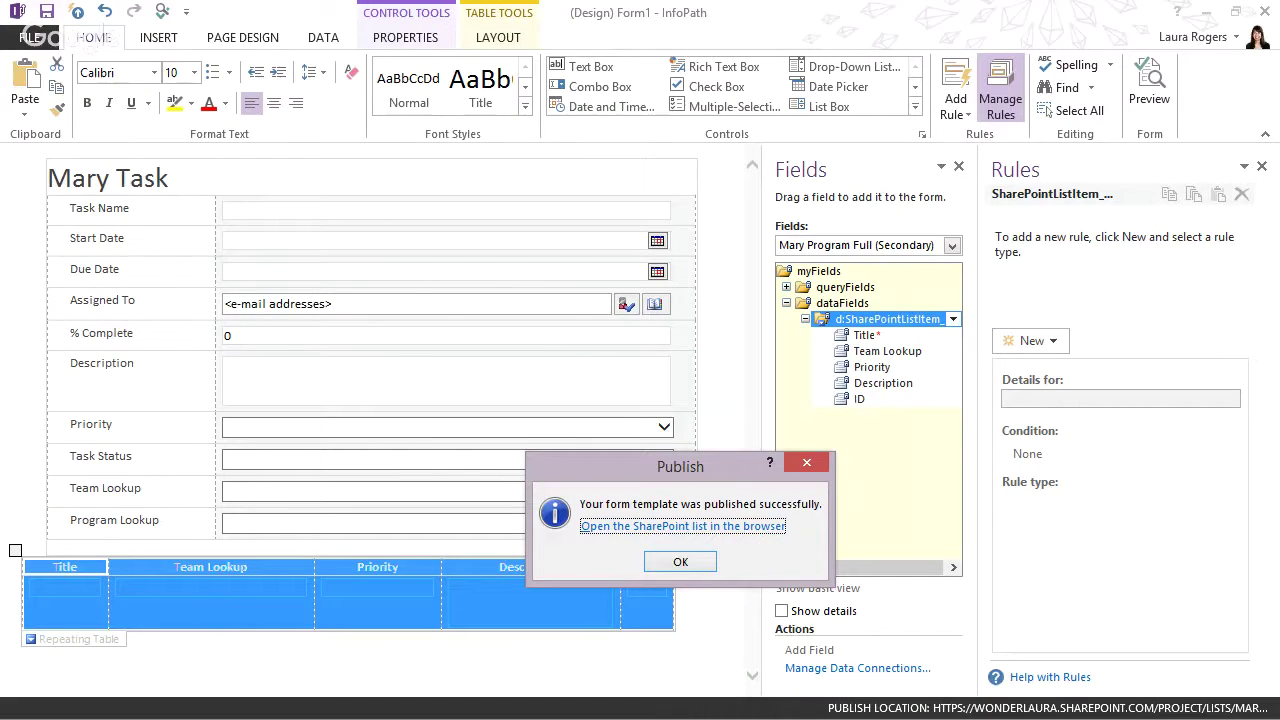
left_click(680, 563)
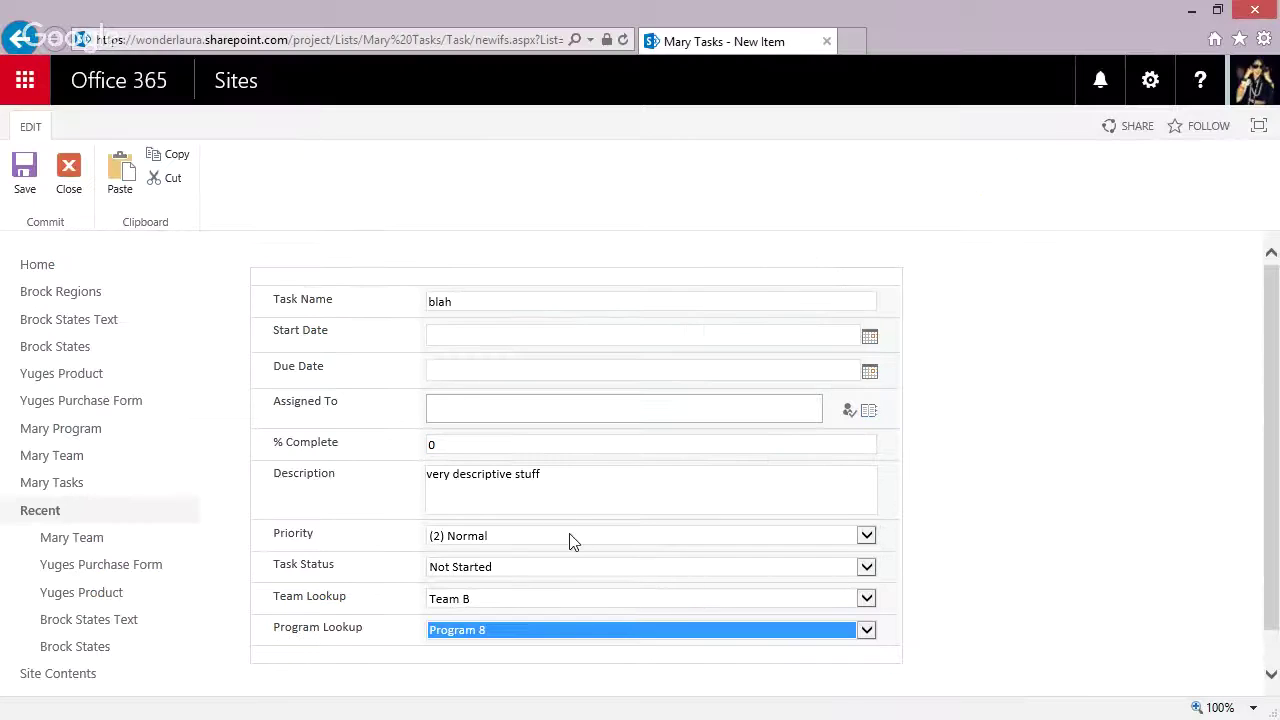
left_click(68, 170)
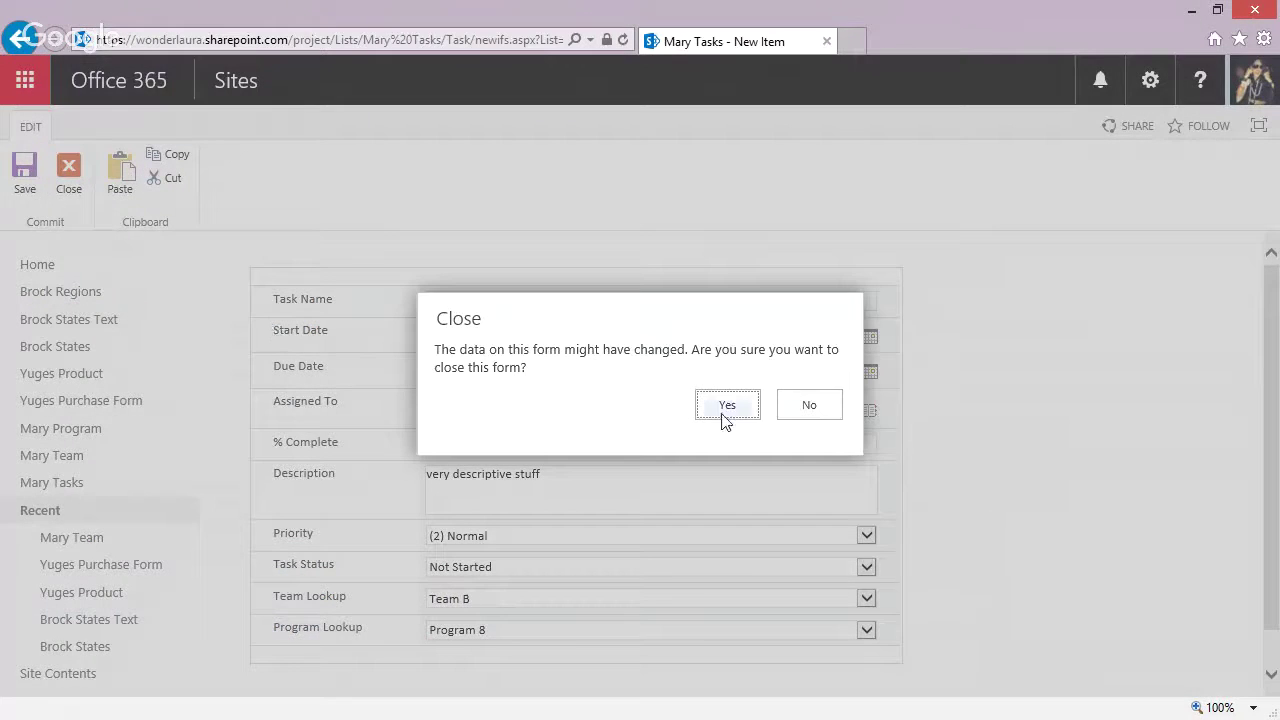
left_click(724, 412)
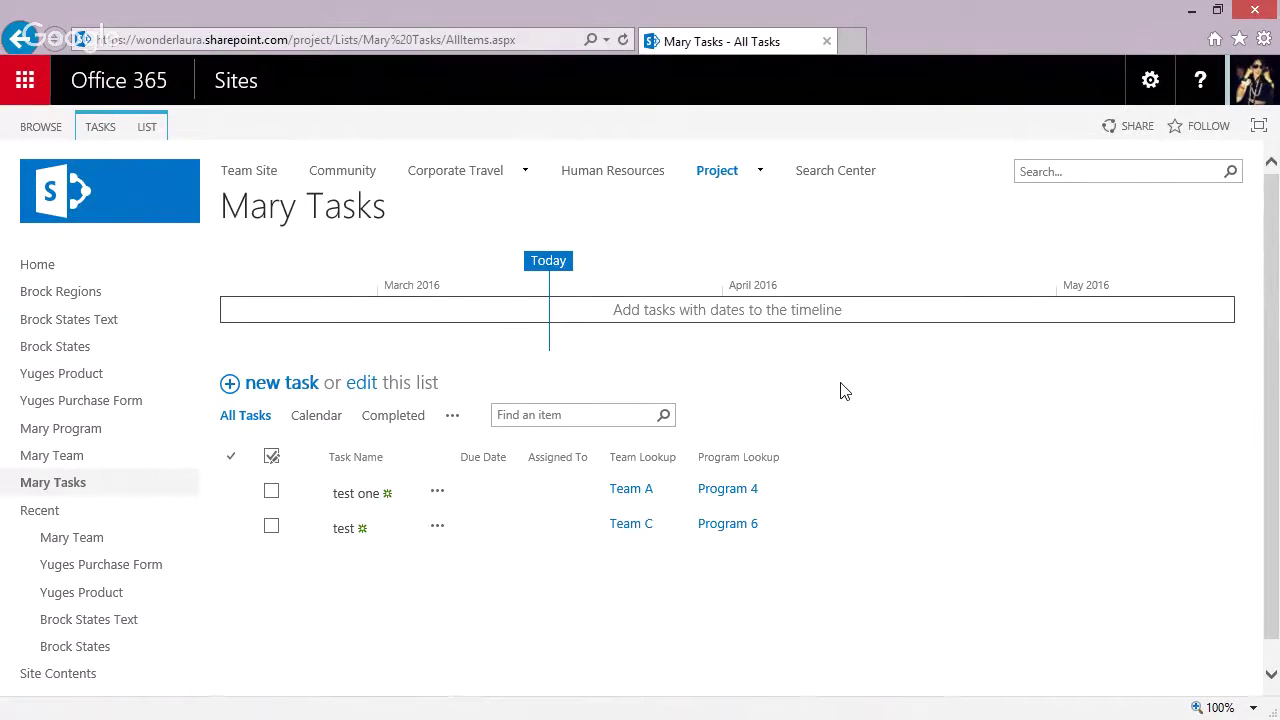
Start a new task in the Mary Tasks list and name it "blah".
left_click(281, 384)
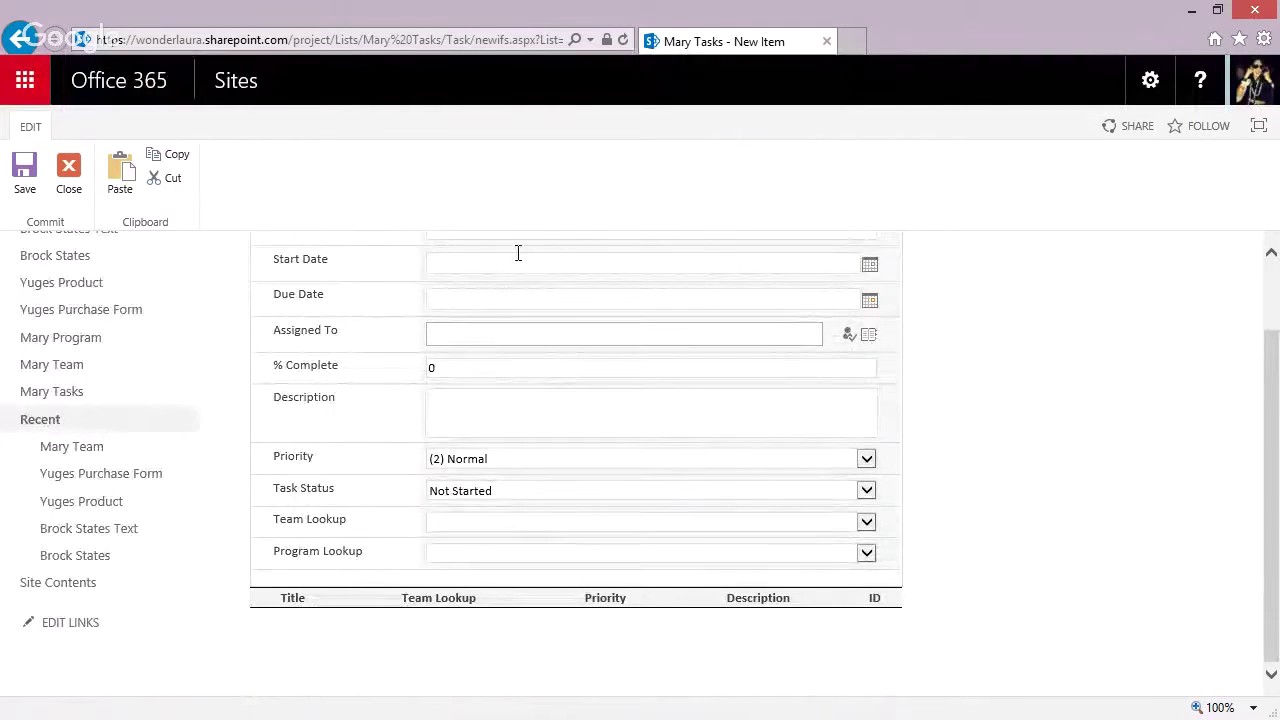
scroll(1193, 308, "up", 2)
left_click(608, 317)
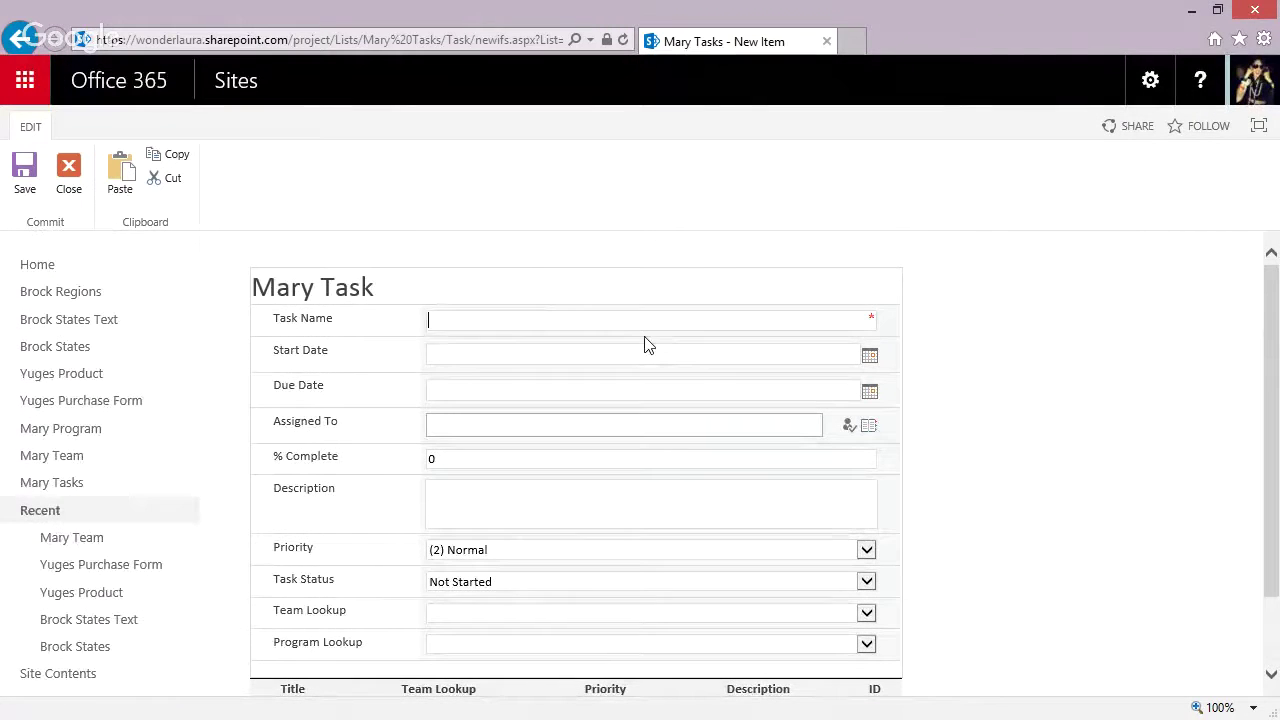
type("bl")
left_click(645, 341)
scroll(560, 440, "down", 1)
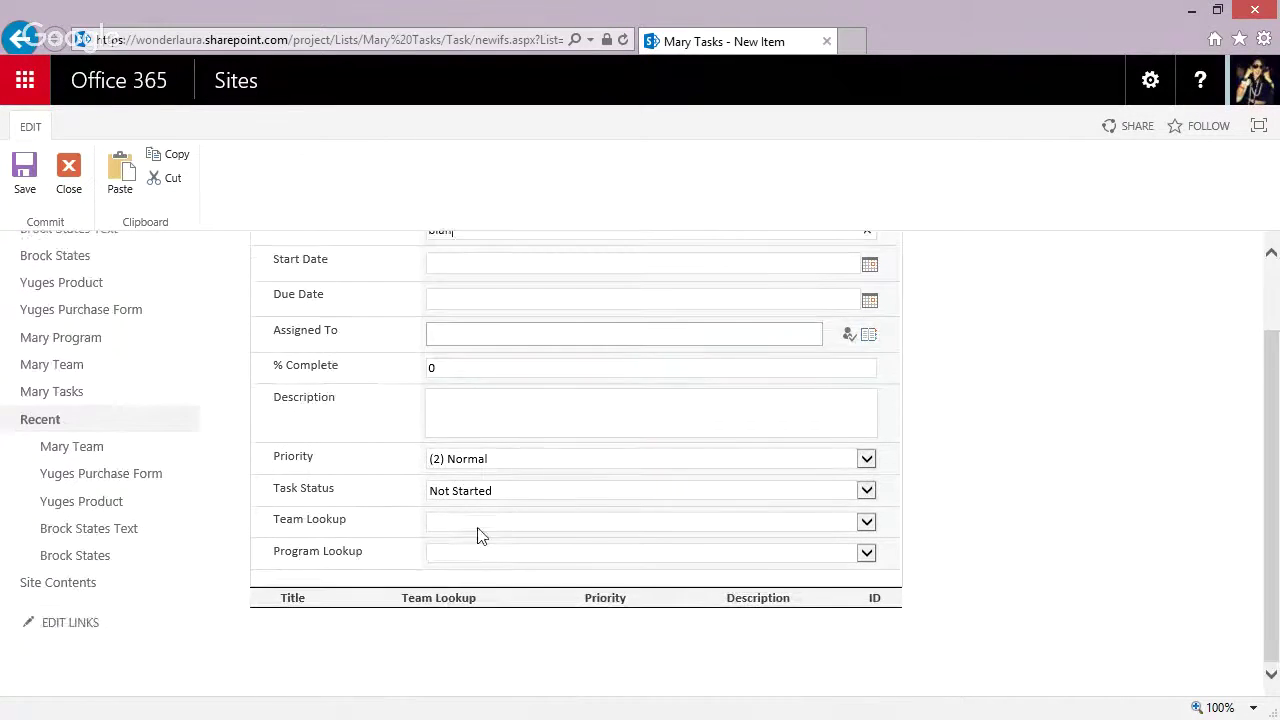
Set the task's Team Lookup to Team B and Program Lookup to Program 8, and save the task.
left_click(477, 528)
left_click(478, 556)
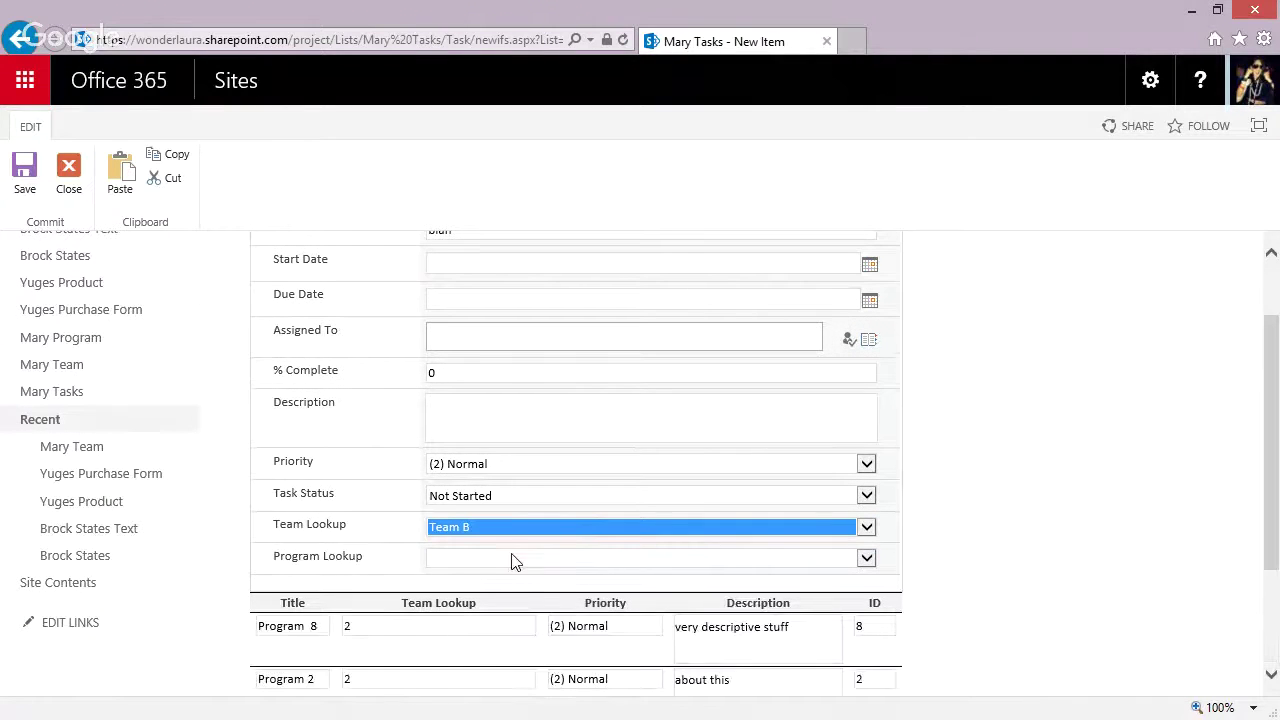
left_click(467, 558)
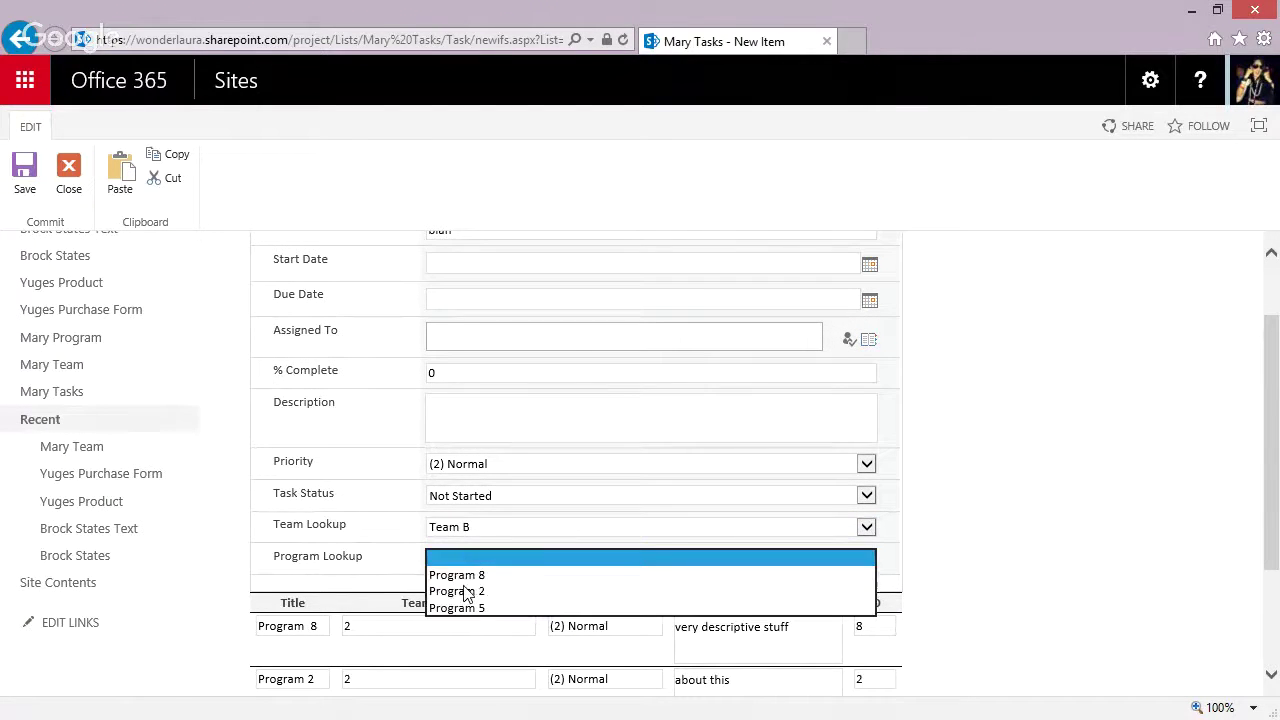
left_click(474, 576)
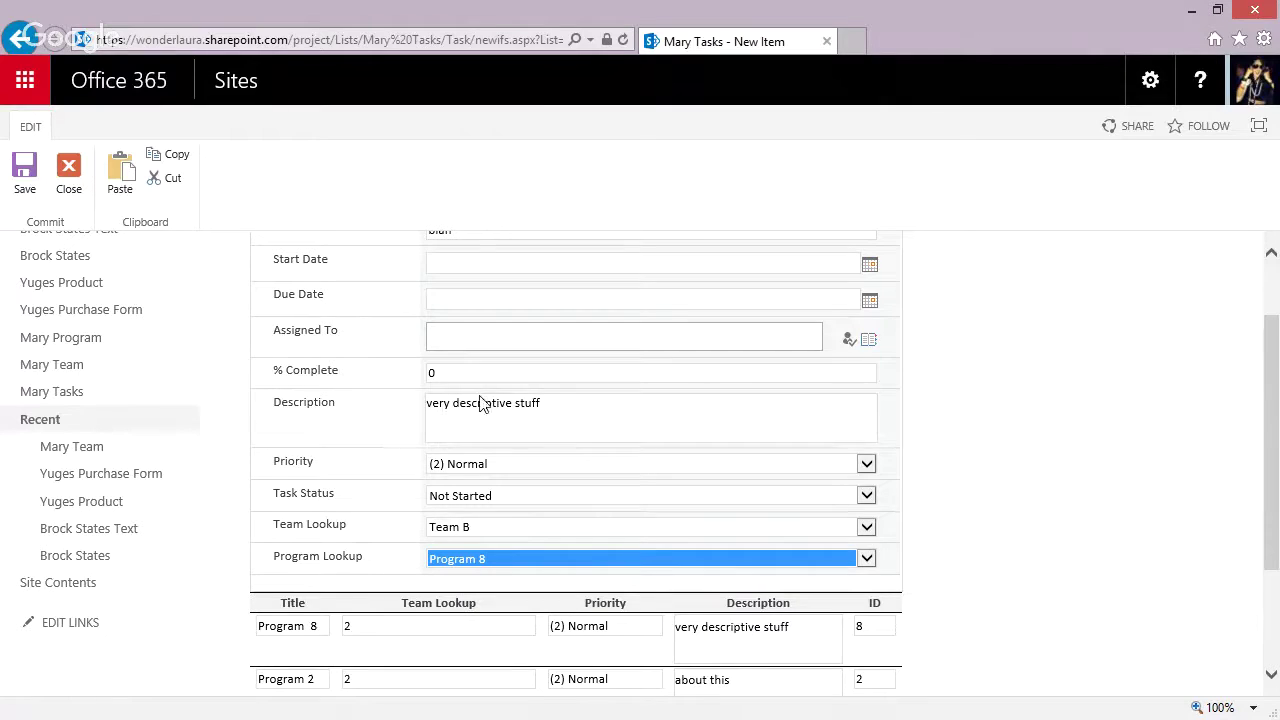
scroll(1271, 430, "down", 2)
scroll(1271, 430, "up", 4)
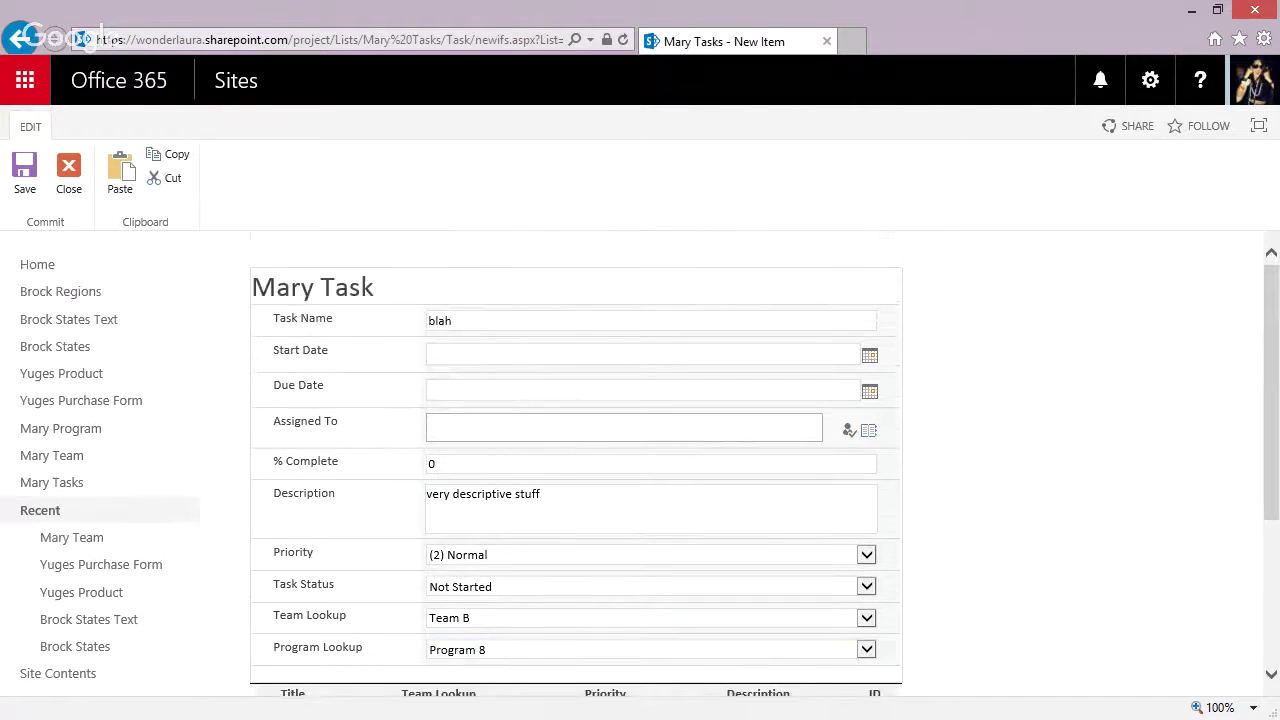
left_click(22, 180)
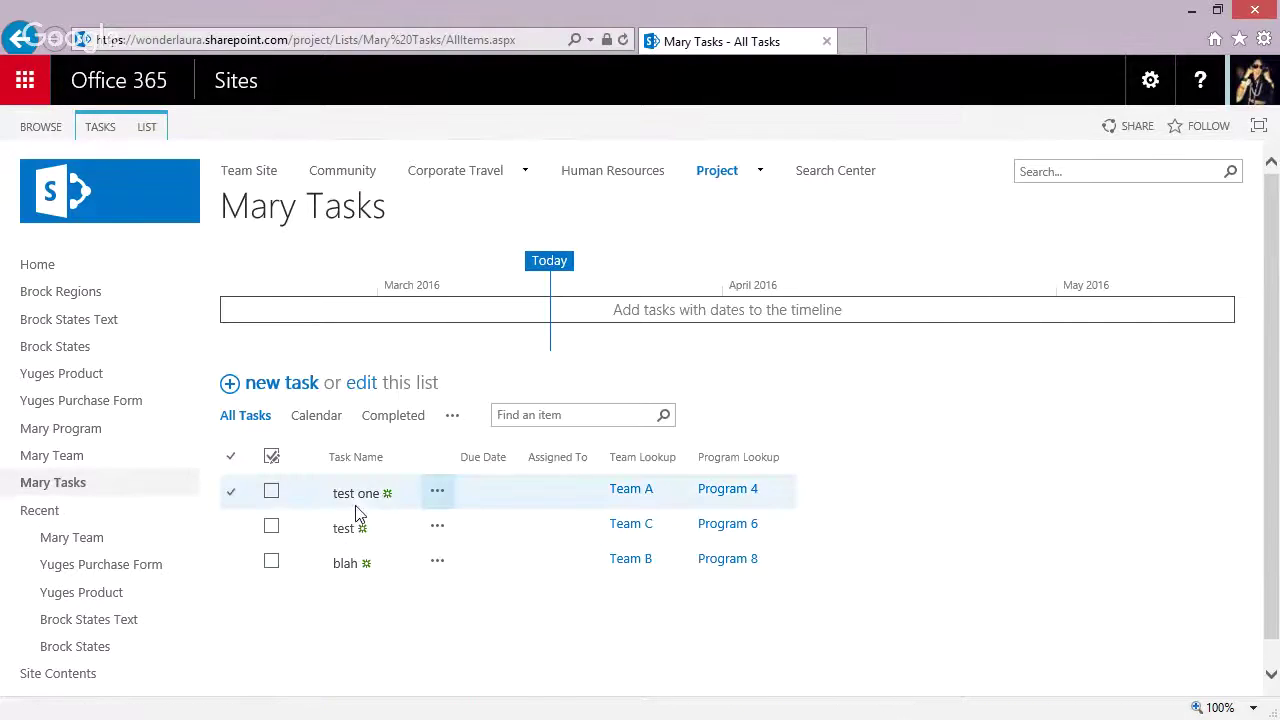
View the saved "blah" task, check its Program Lookup field and the repeating table, and close it.
left_click(345, 564)
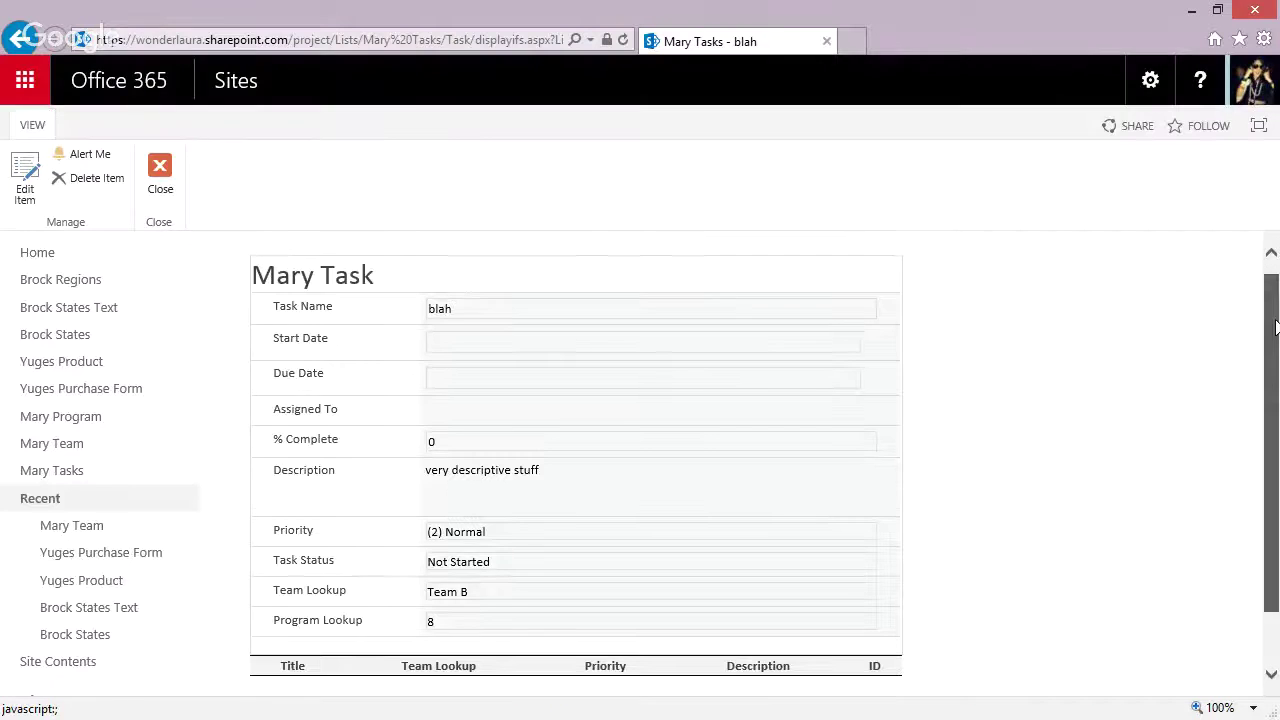
left_click_drag(1276, 328, 1276, 380)
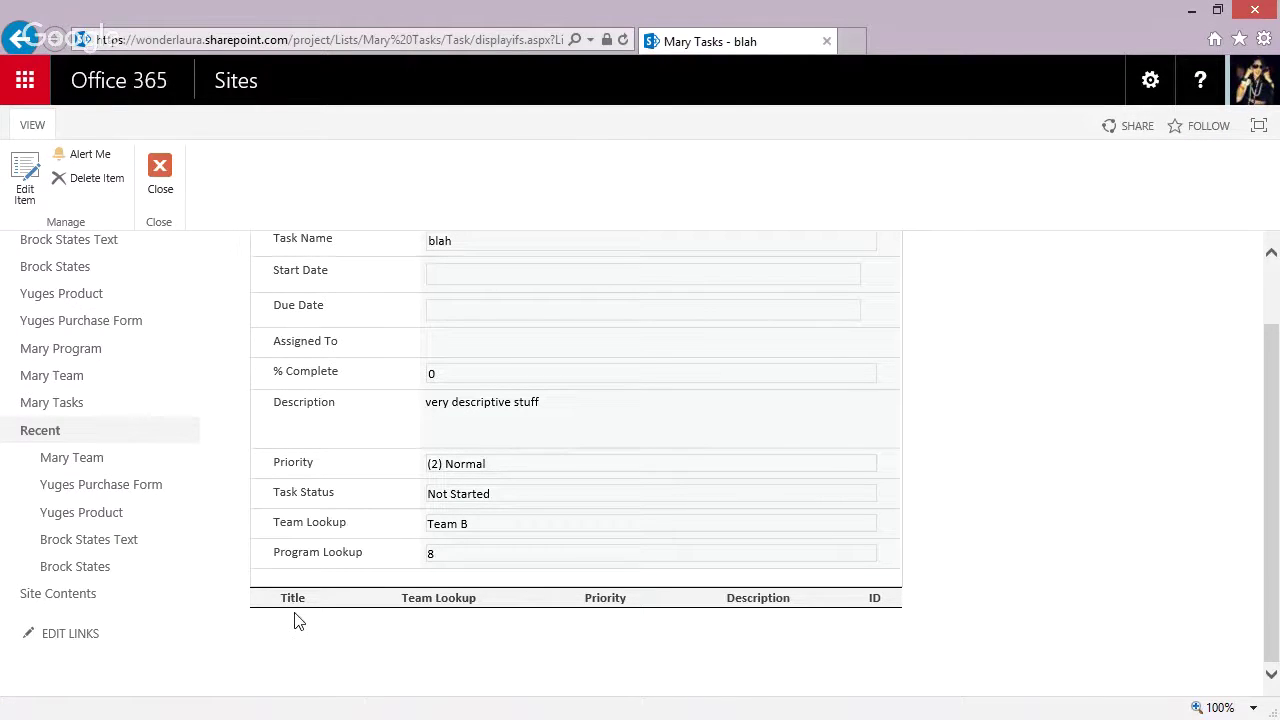
left_click(164, 188)
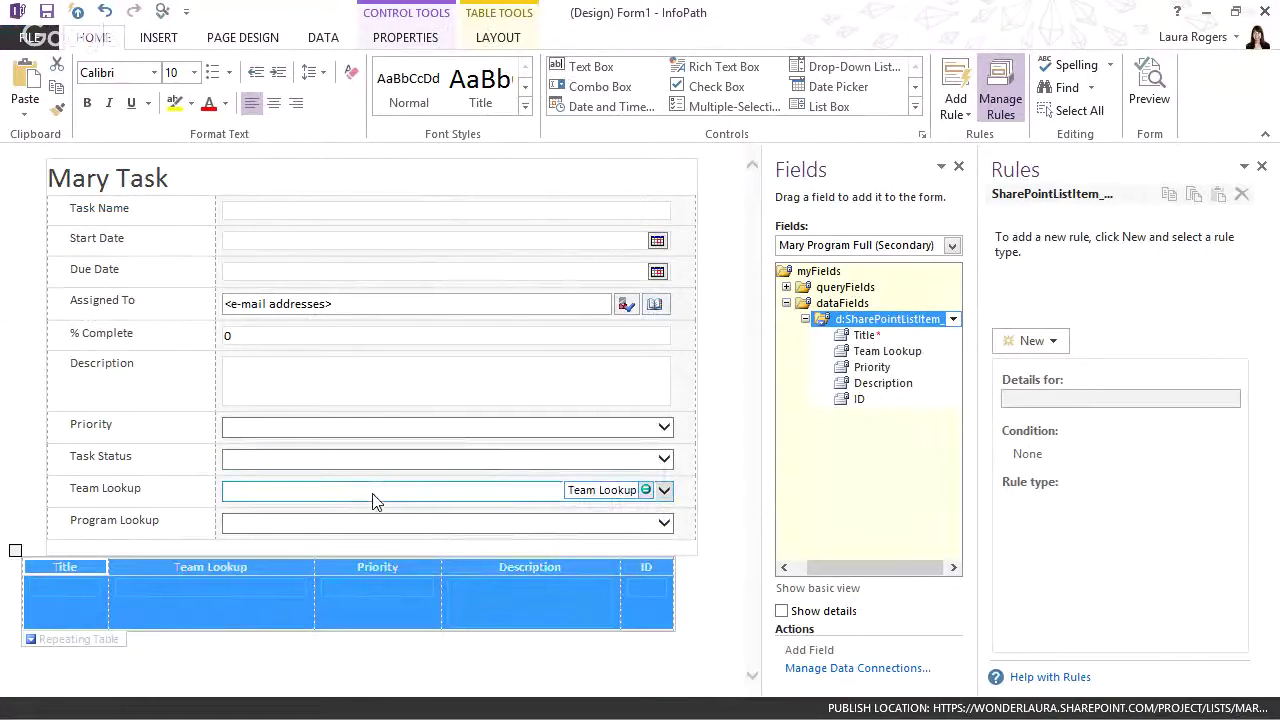
left_click(372, 495)
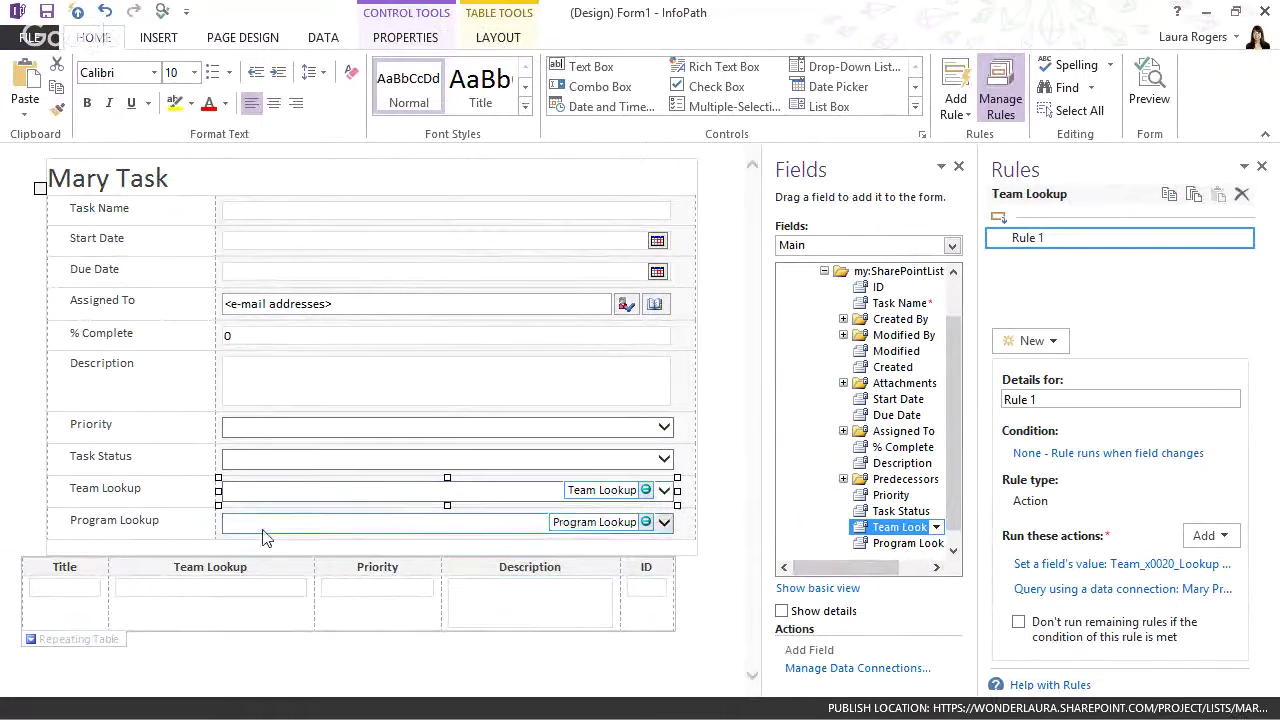
left_click(325, 44)
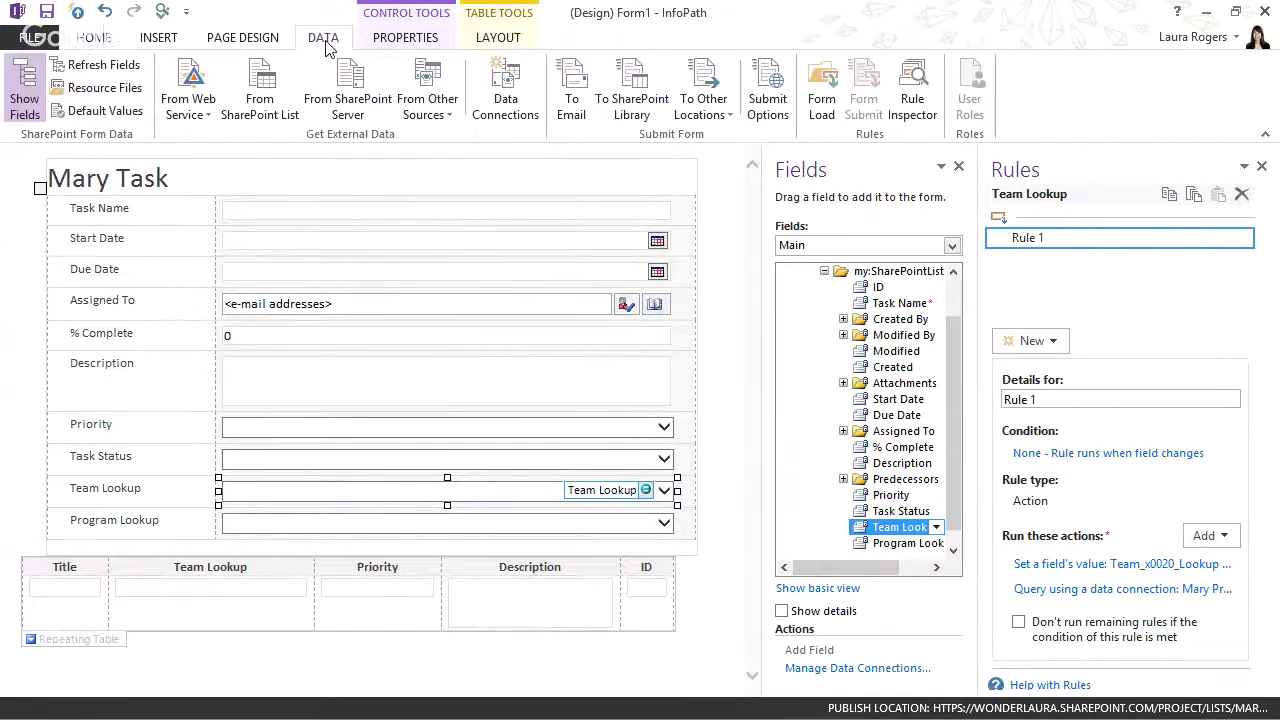
left_click(821, 98)
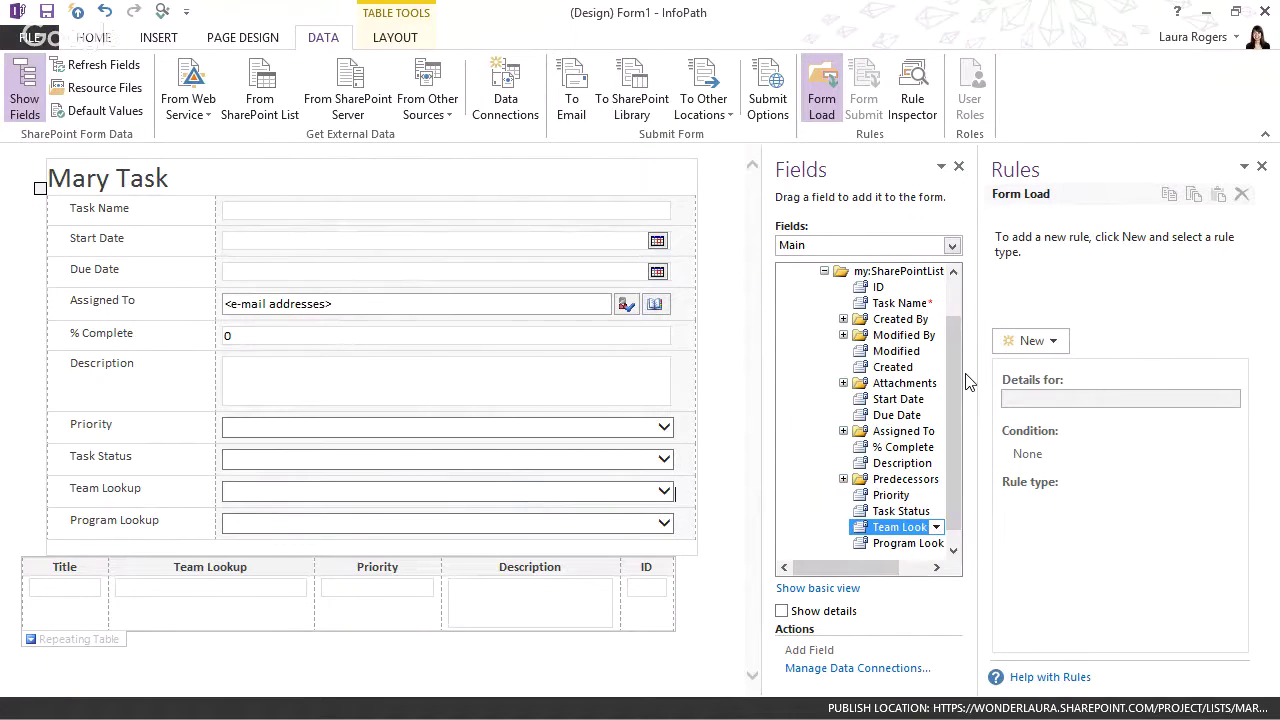
left_click(1031, 341)
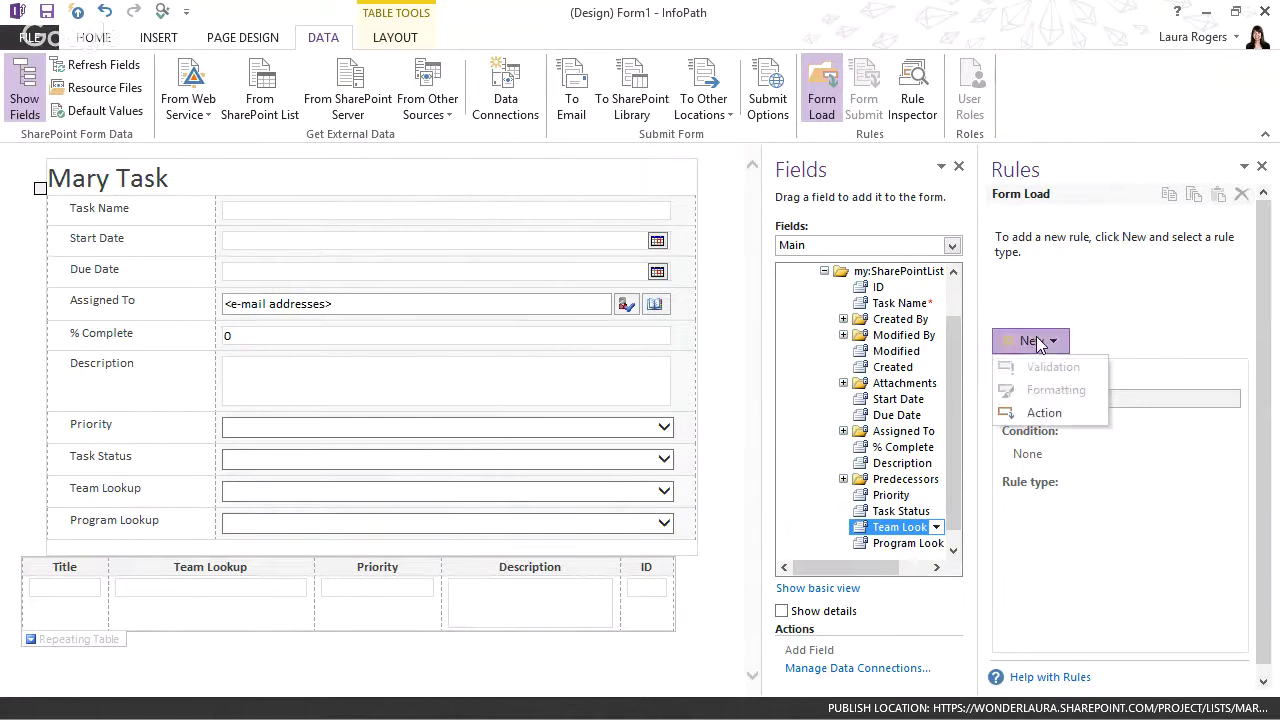
left_click(1046, 410)
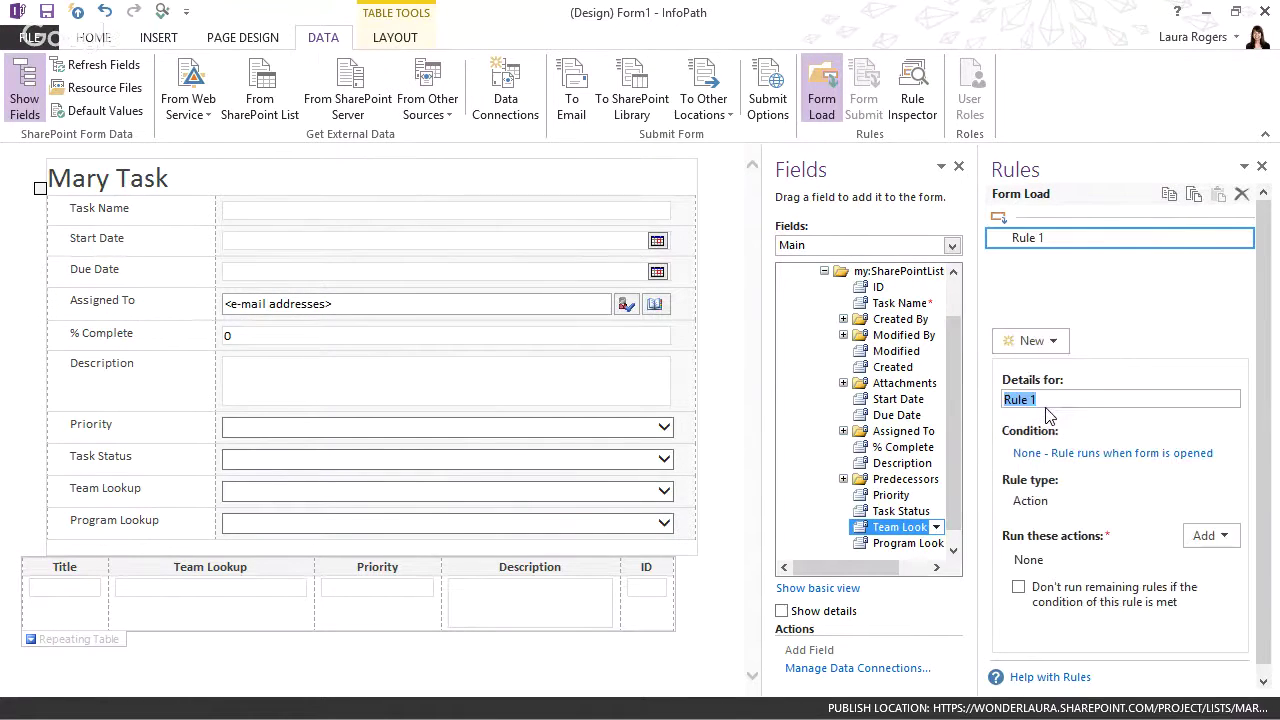
left_click(1220, 537)
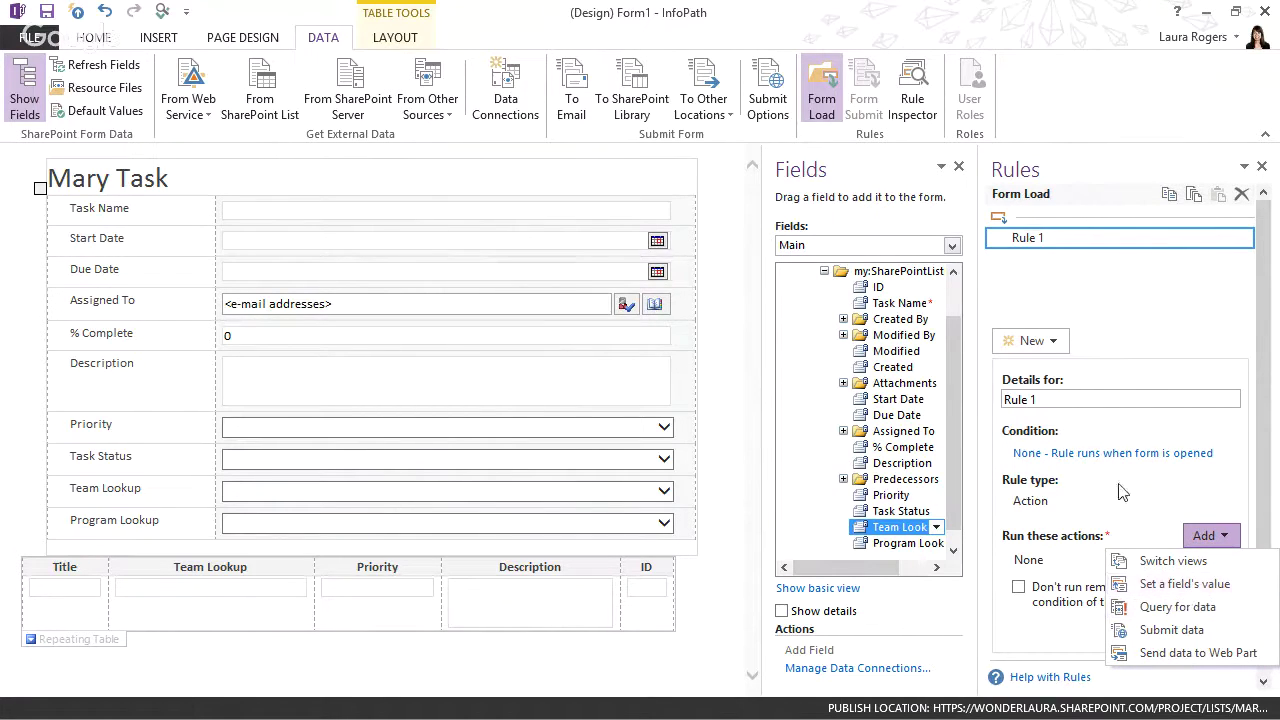
left_click(1240, 245)
left_click(1246, 238)
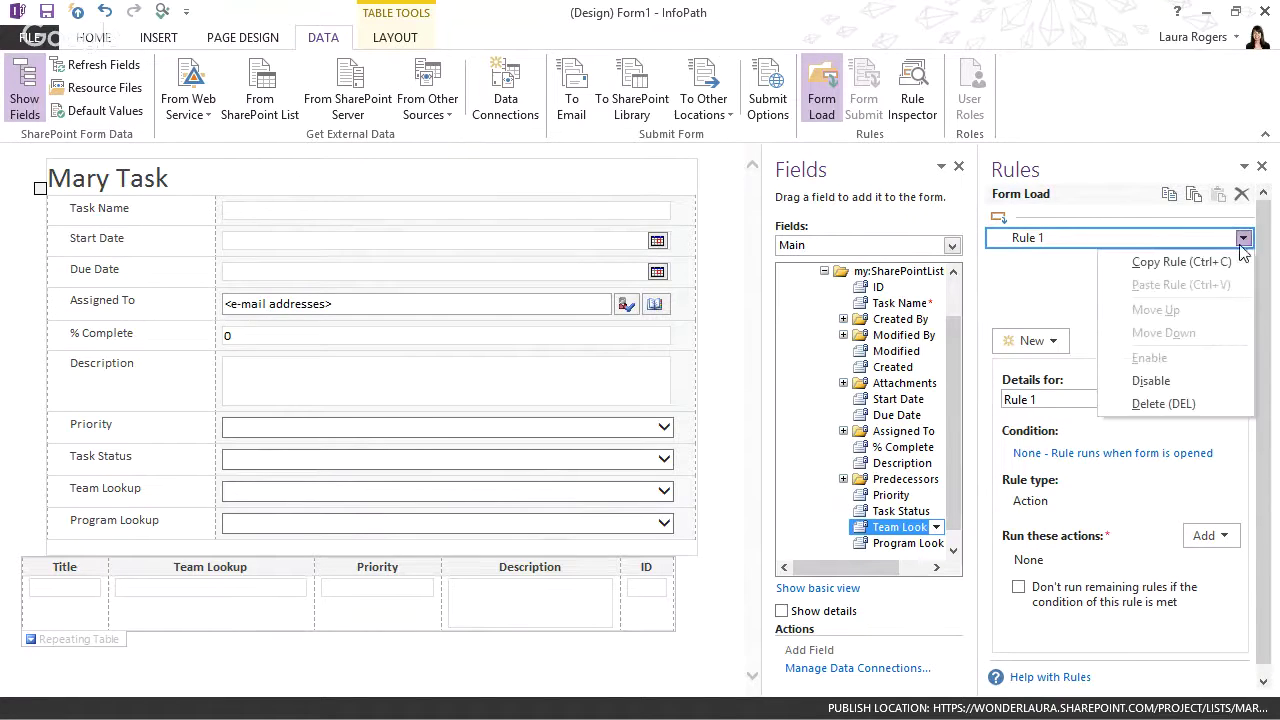
left_click(1187, 412)
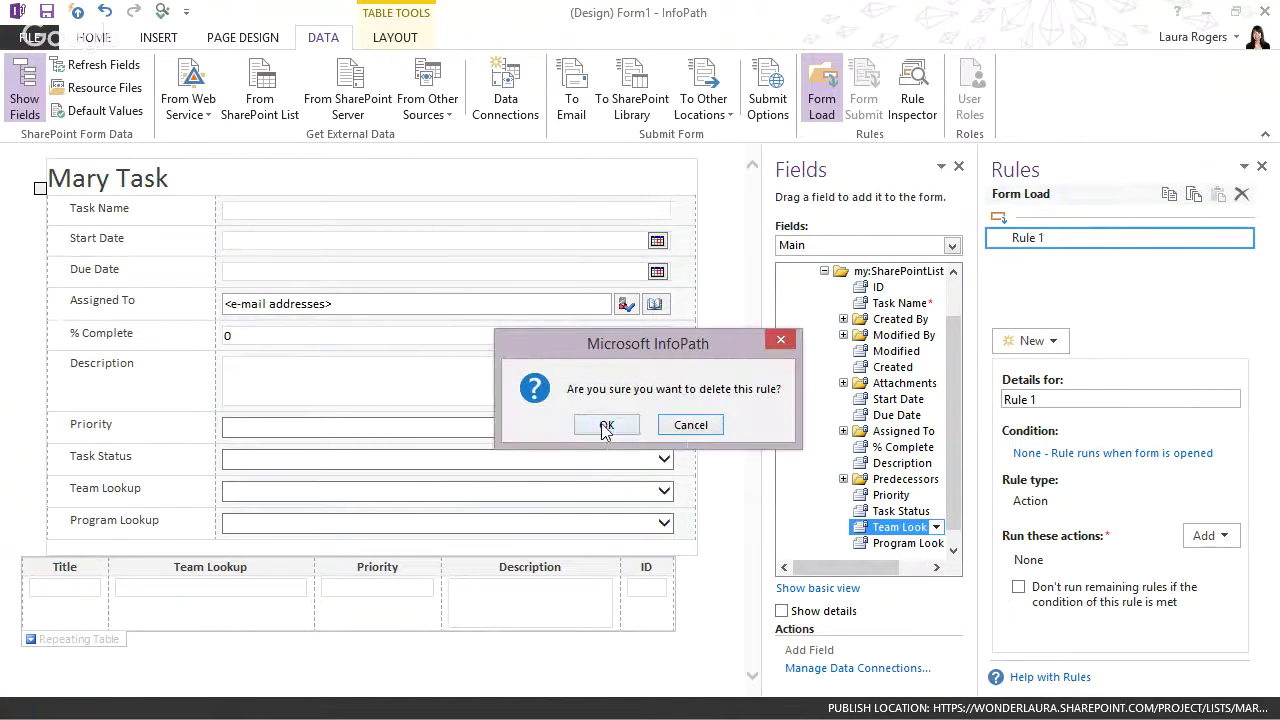
left_click(606, 426)
Copy the Team Lookup field's Rule 1 into the Form Load rules, and review its action that sets a field's value.
left_click(345, 495)
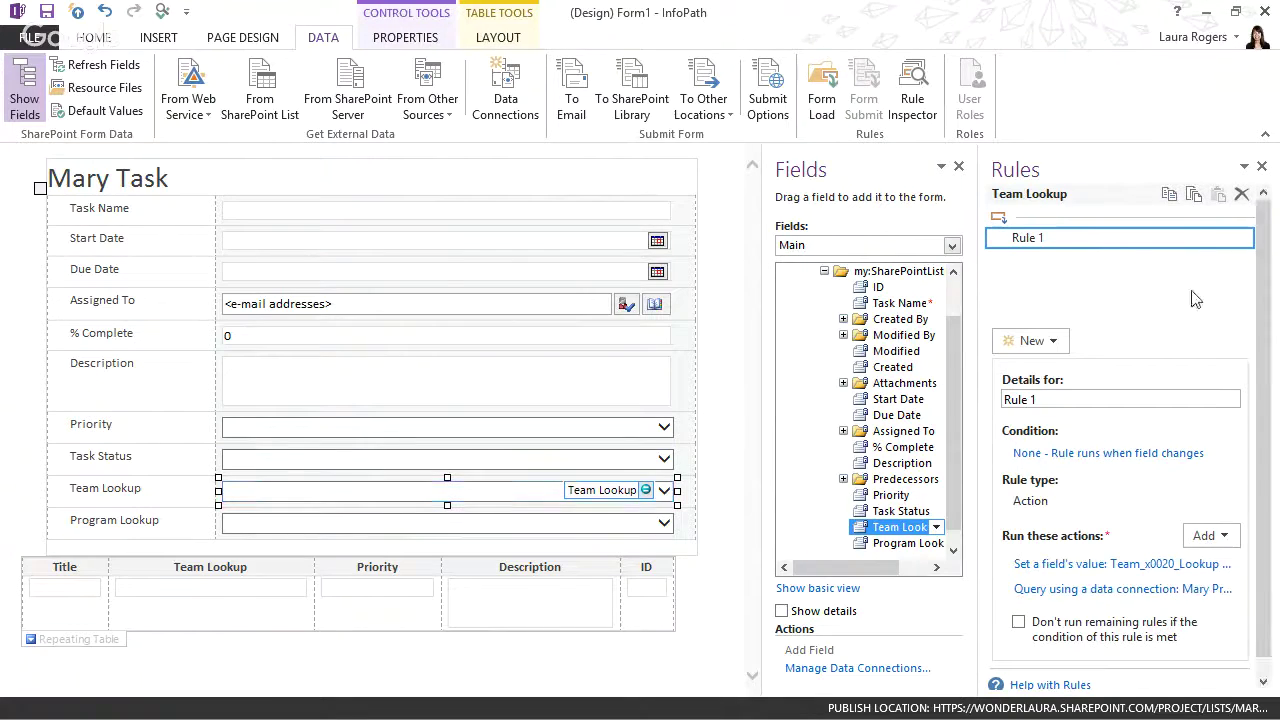
left_click(821, 90)
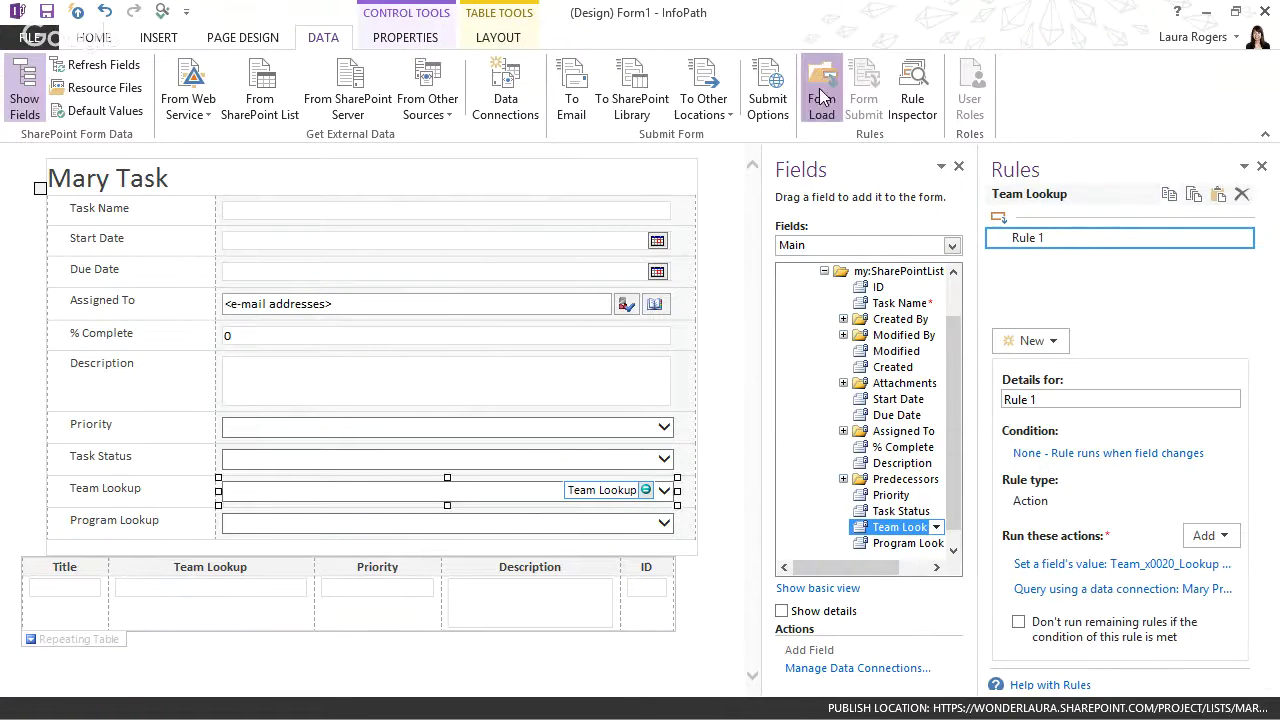
left_click(1217, 194)
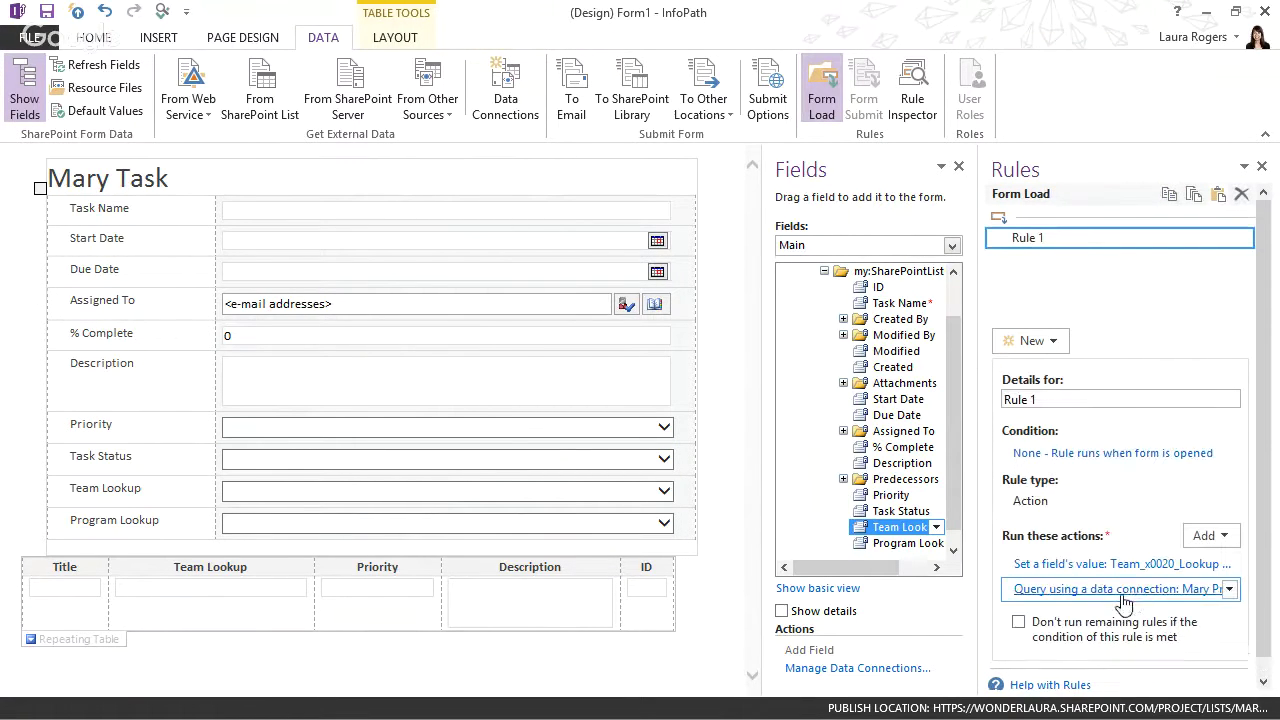
left_click(1113, 565)
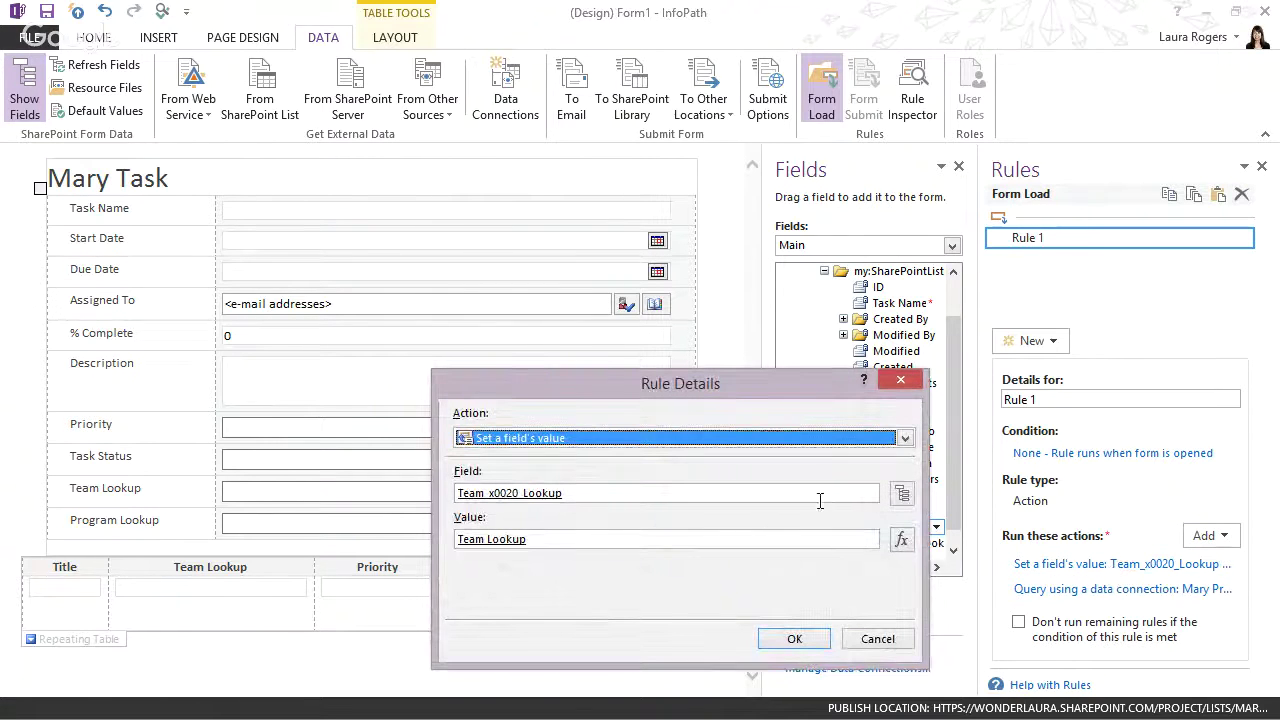
left_click(880, 642)
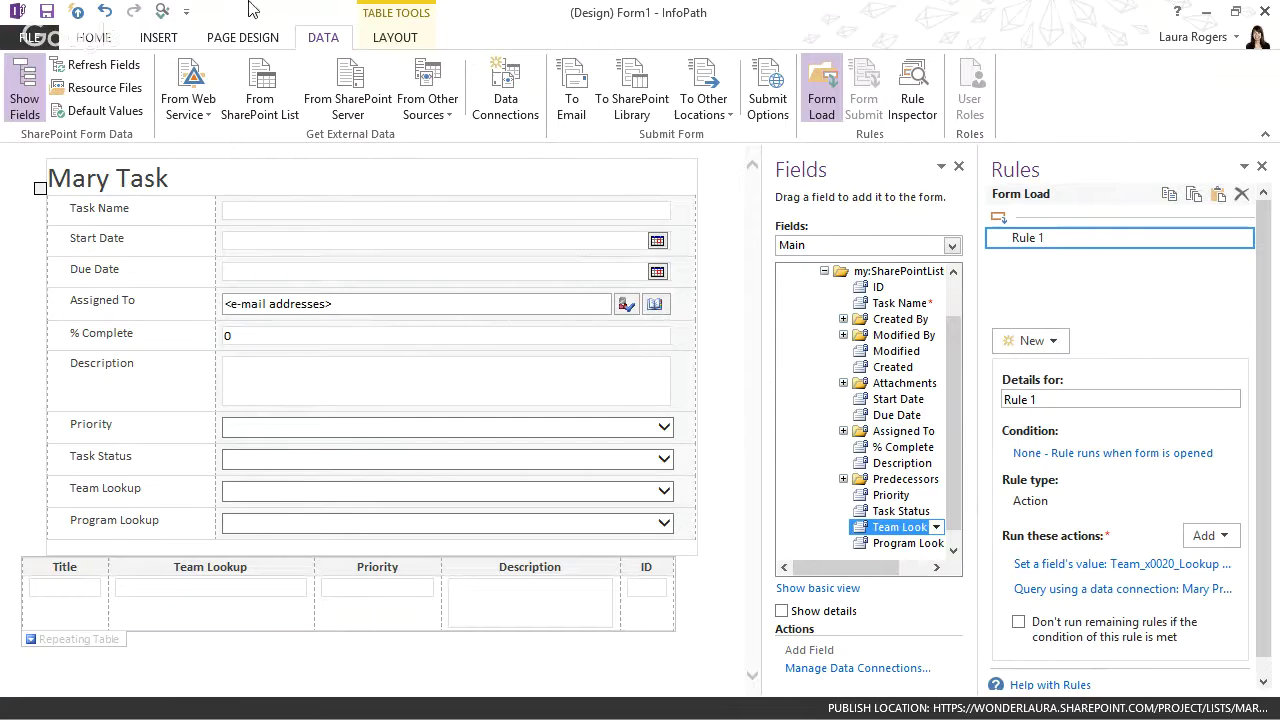
Publish the updated form template, and view the "blah" task in the browser's Mary Tasks list to check its Program Lookup and table.
left_click(78, 12)
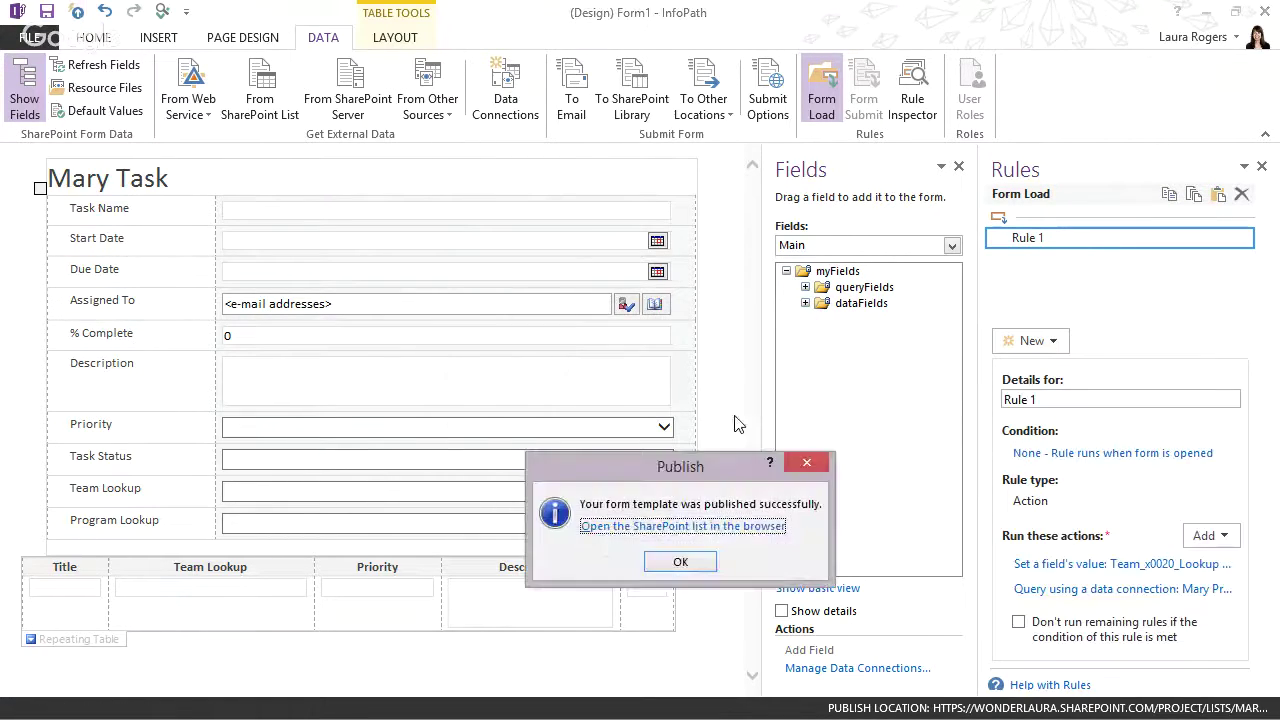
left_click(680, 563)
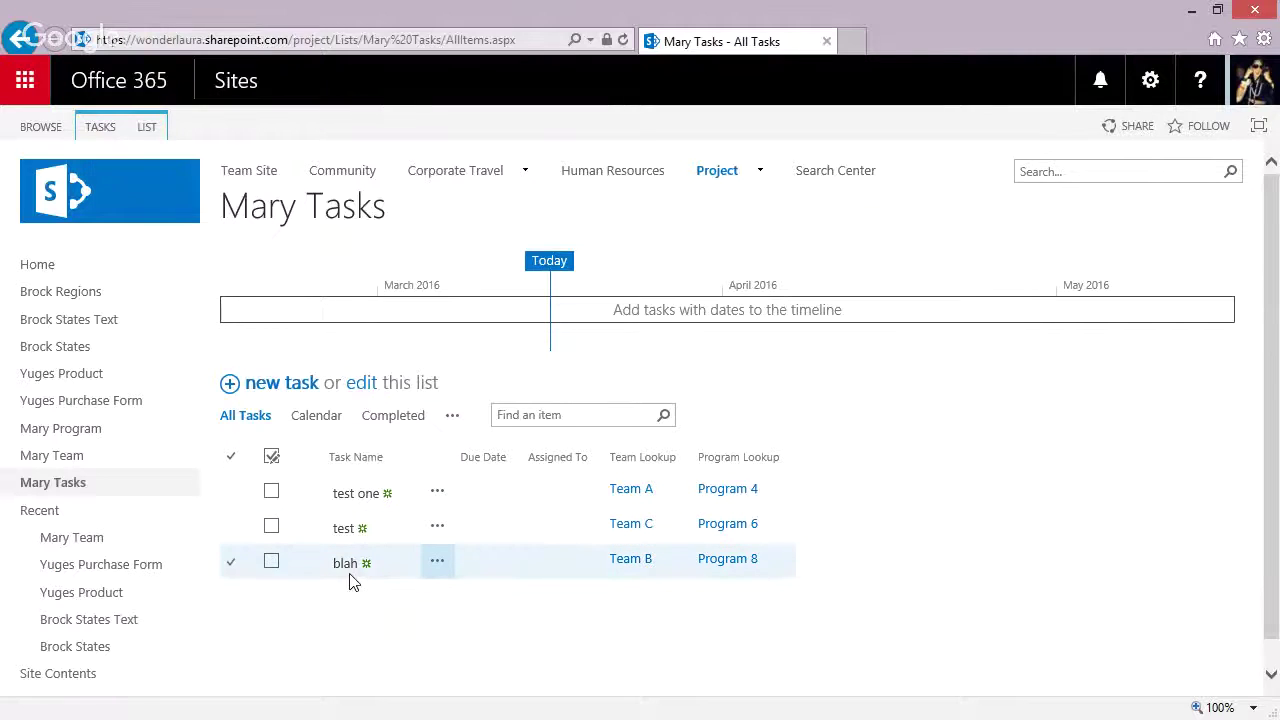
left_click(345, 565)
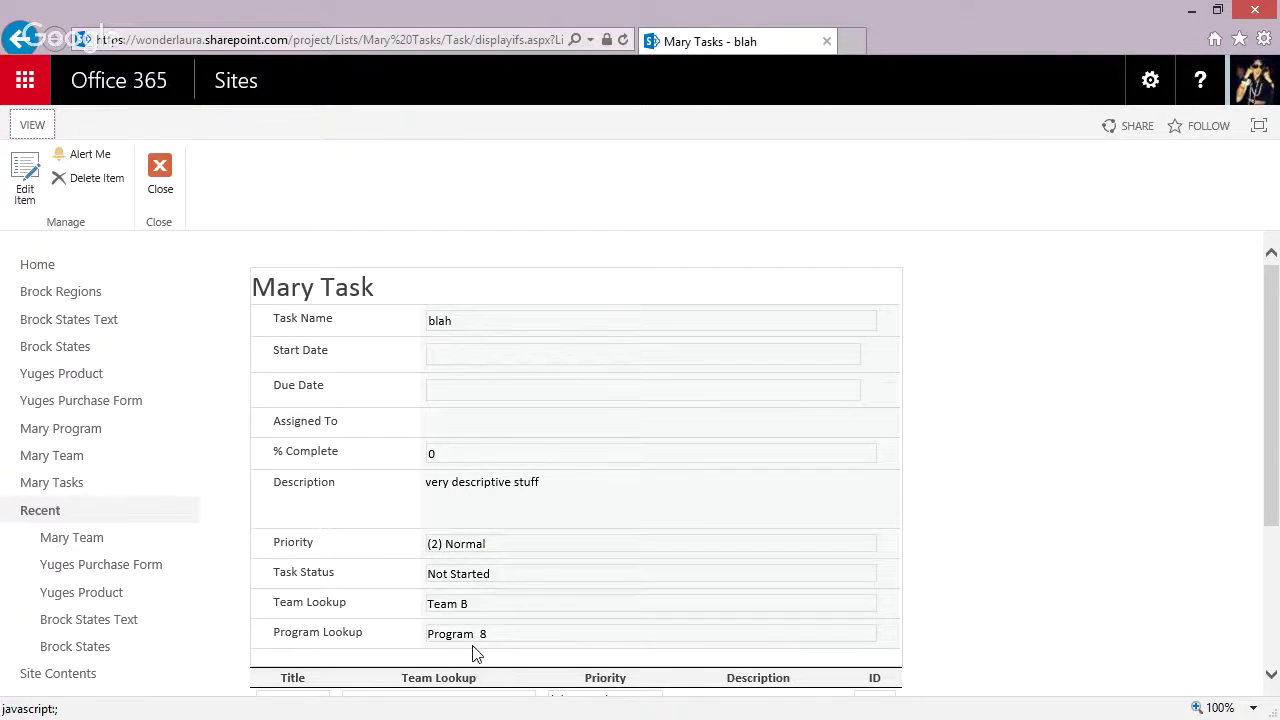
scroll(480, 645, "down", 3)
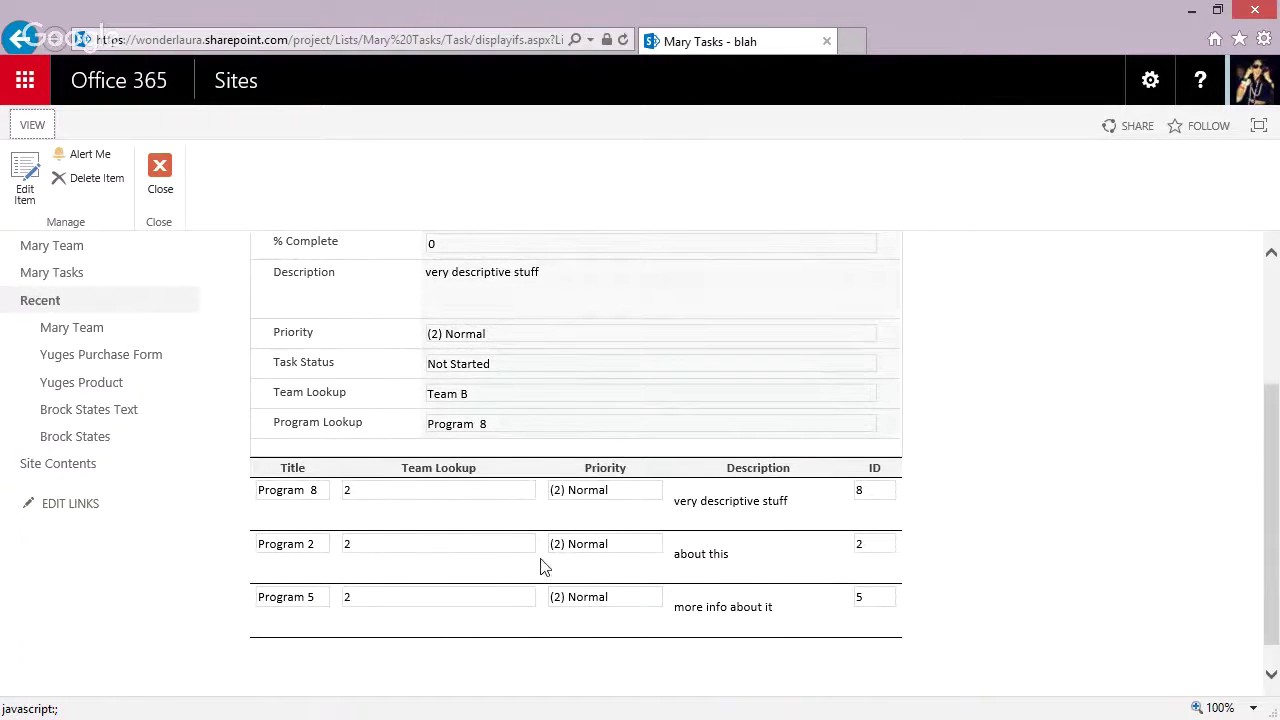
left_click(167, 186)
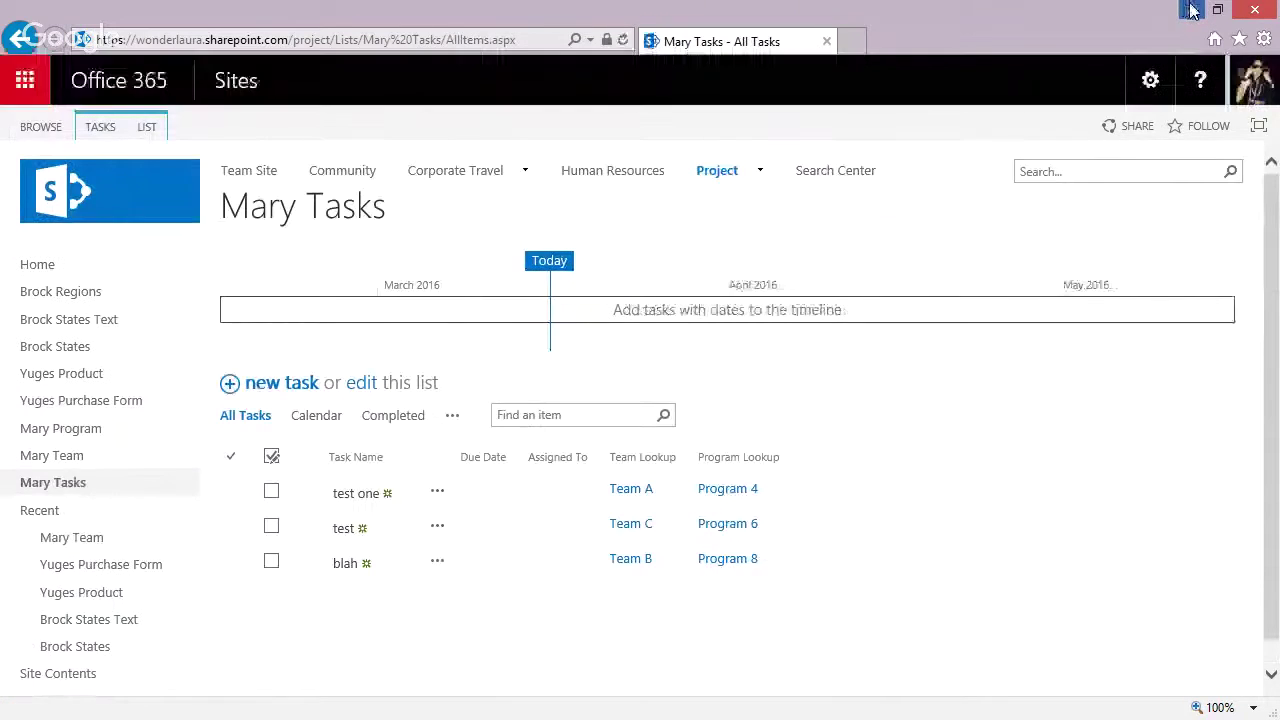
Minimize the Mary Tasks browser window and switch to the InfoPath Q&A blog page.
left_click(1192, 10)
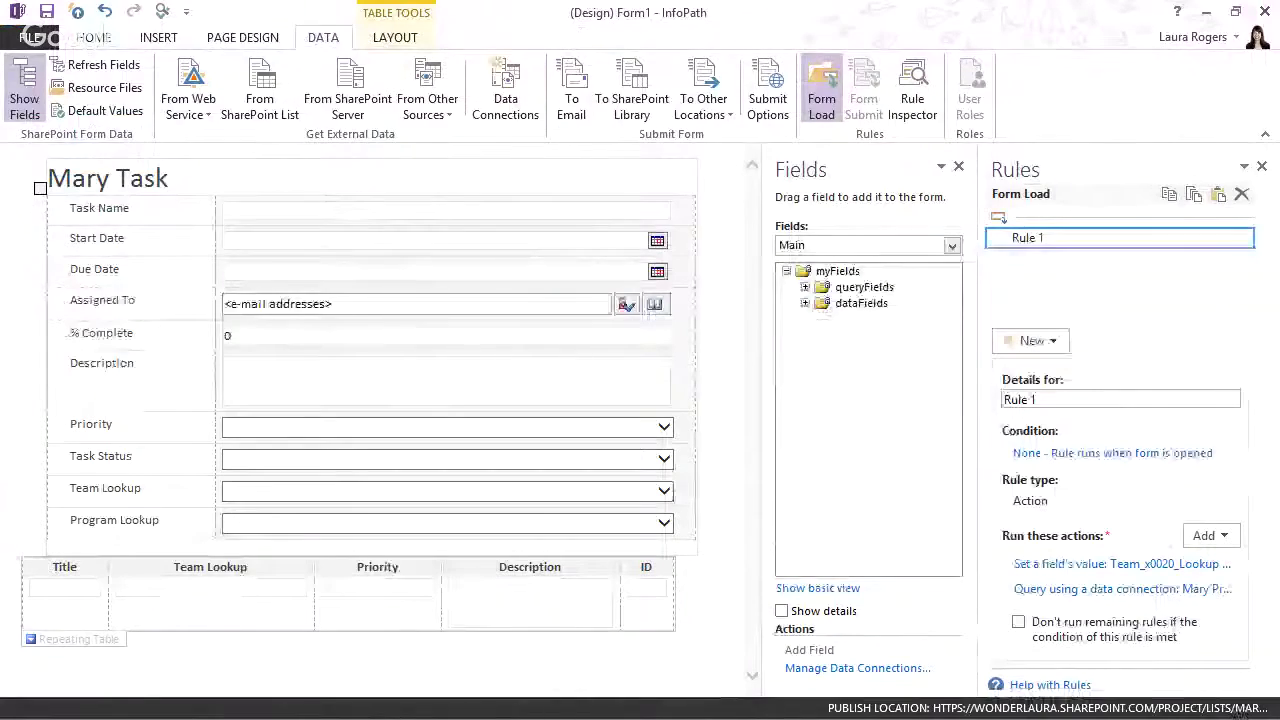
key("alt+Tab")
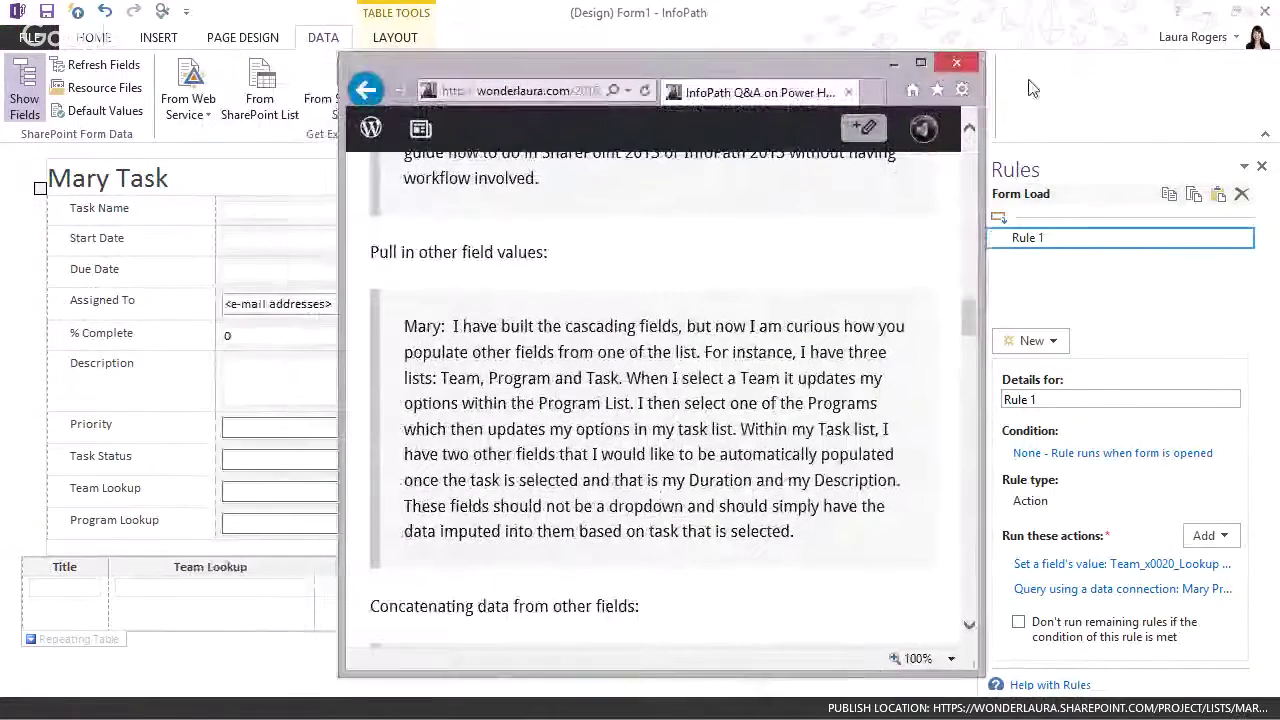
Read the blog's question about concatenating data from other fields, and return to the InfoPath form design.
left_click(920, 62)
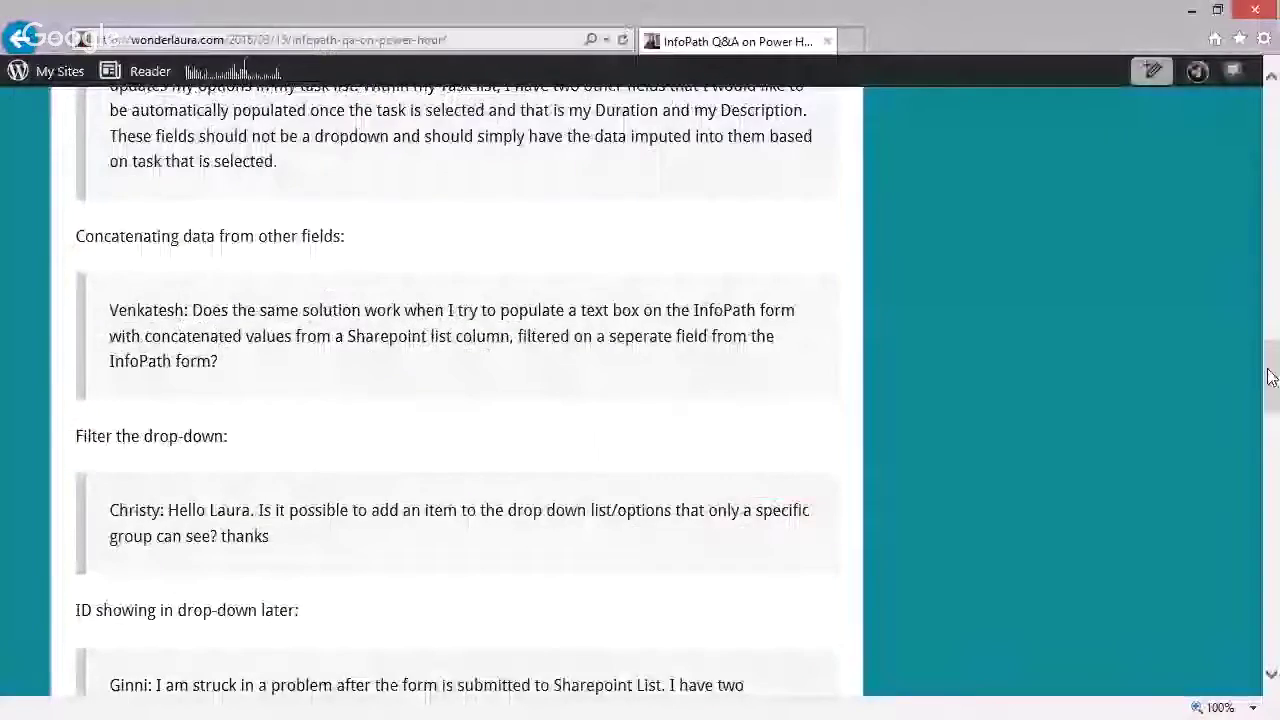
mouse_move(1271, 377)
left_mouse_down()
mouse_move(1265, 340)
mouse_move(1268, 395)
left_mouse_up()
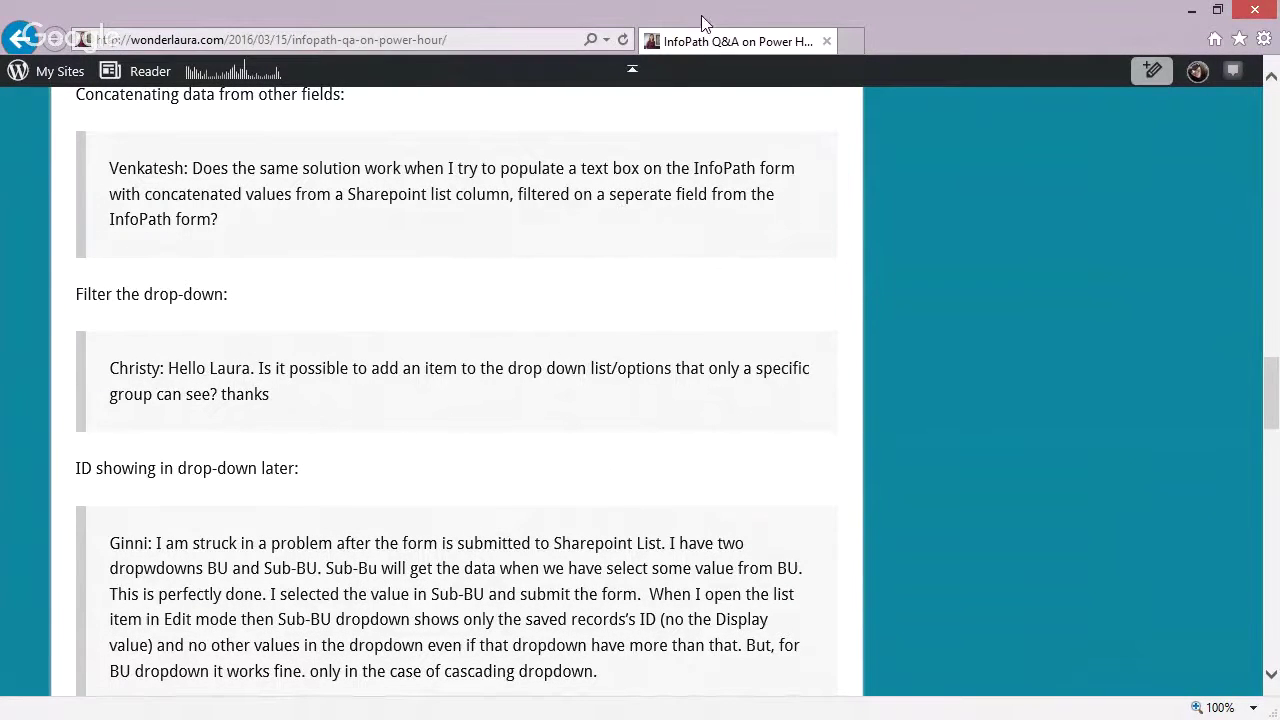
key("alt+Tab")
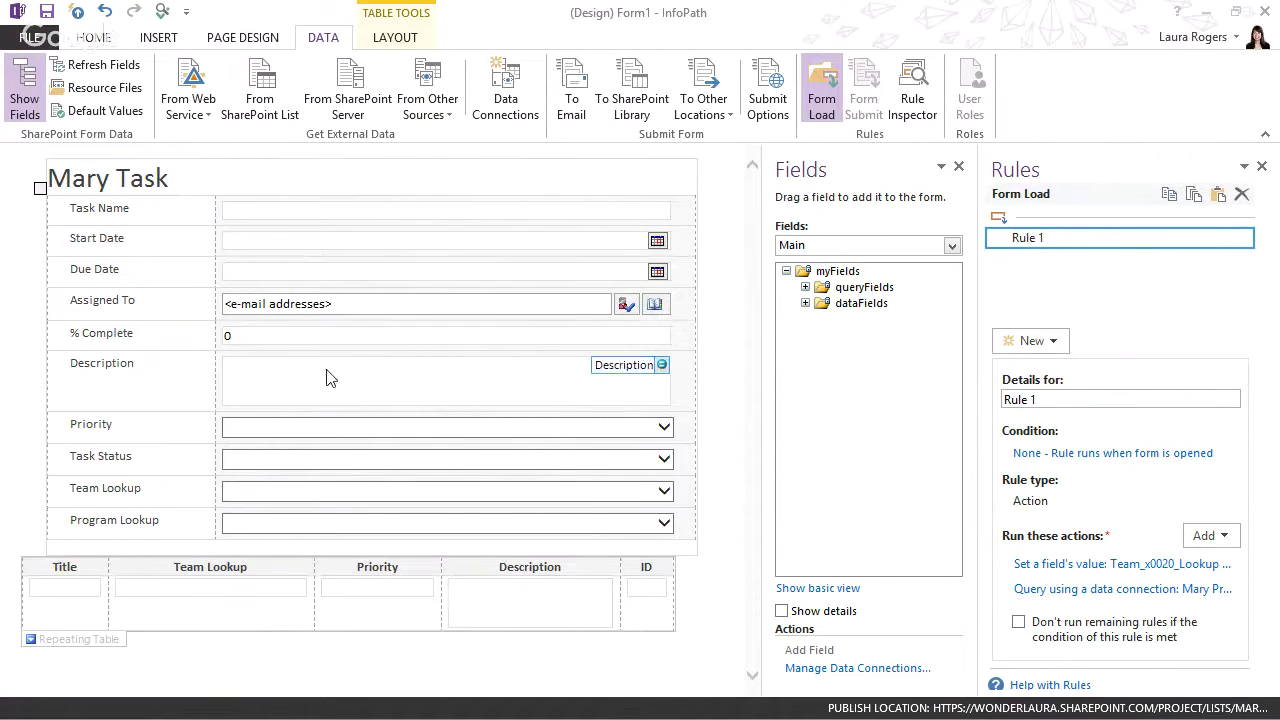
Add an action to the Program Lookup field's Rule 1 that sets the value of the Task Name field.
left_click(297, 221)
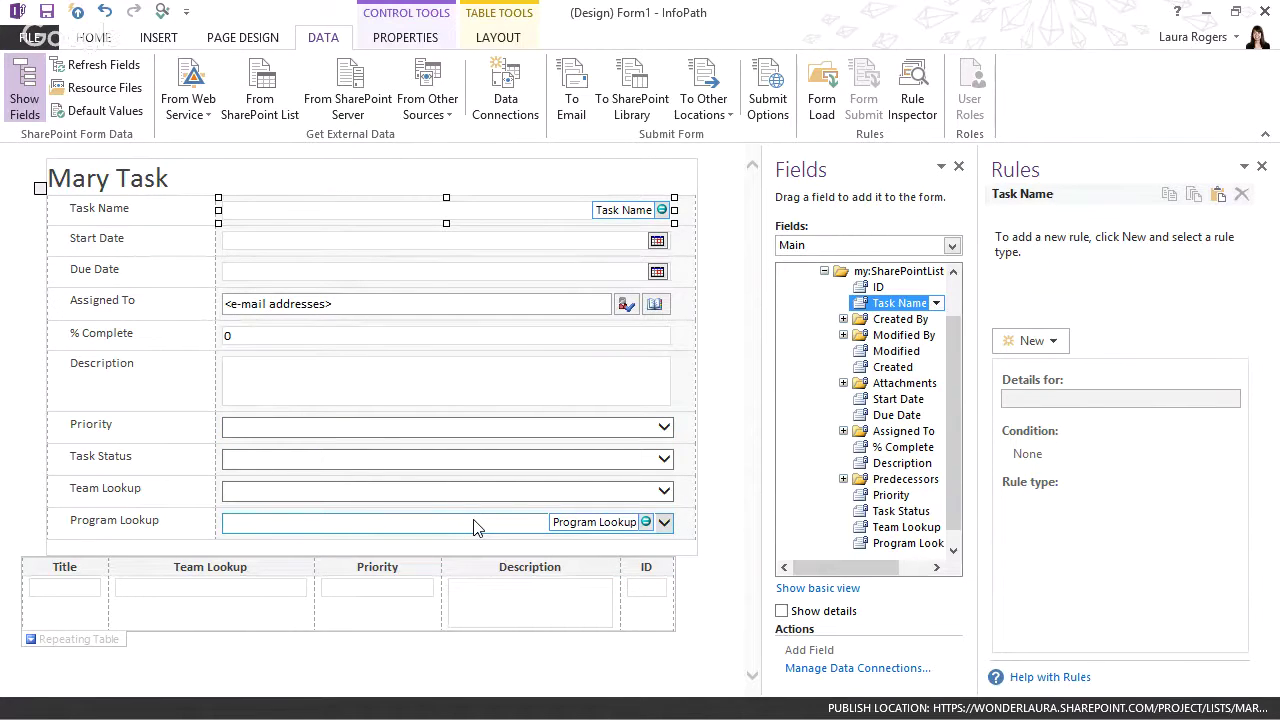
left_click(310, 530)
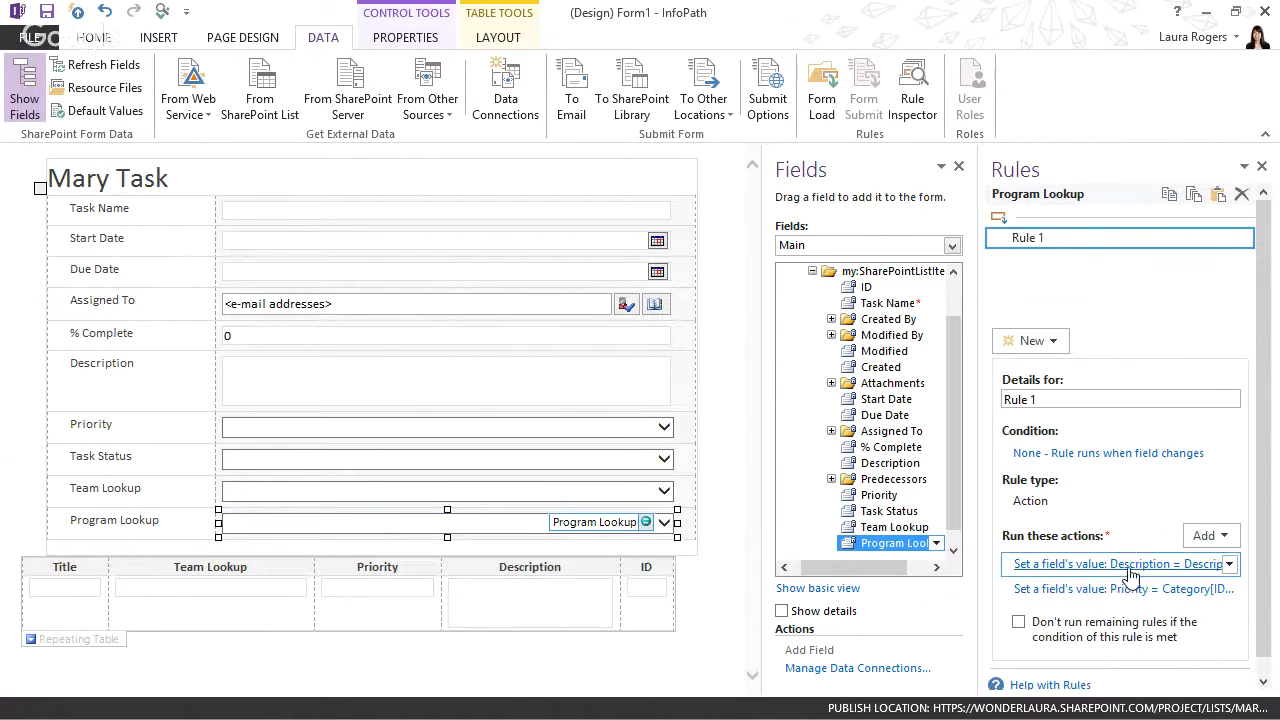
left_click(1216, 540)
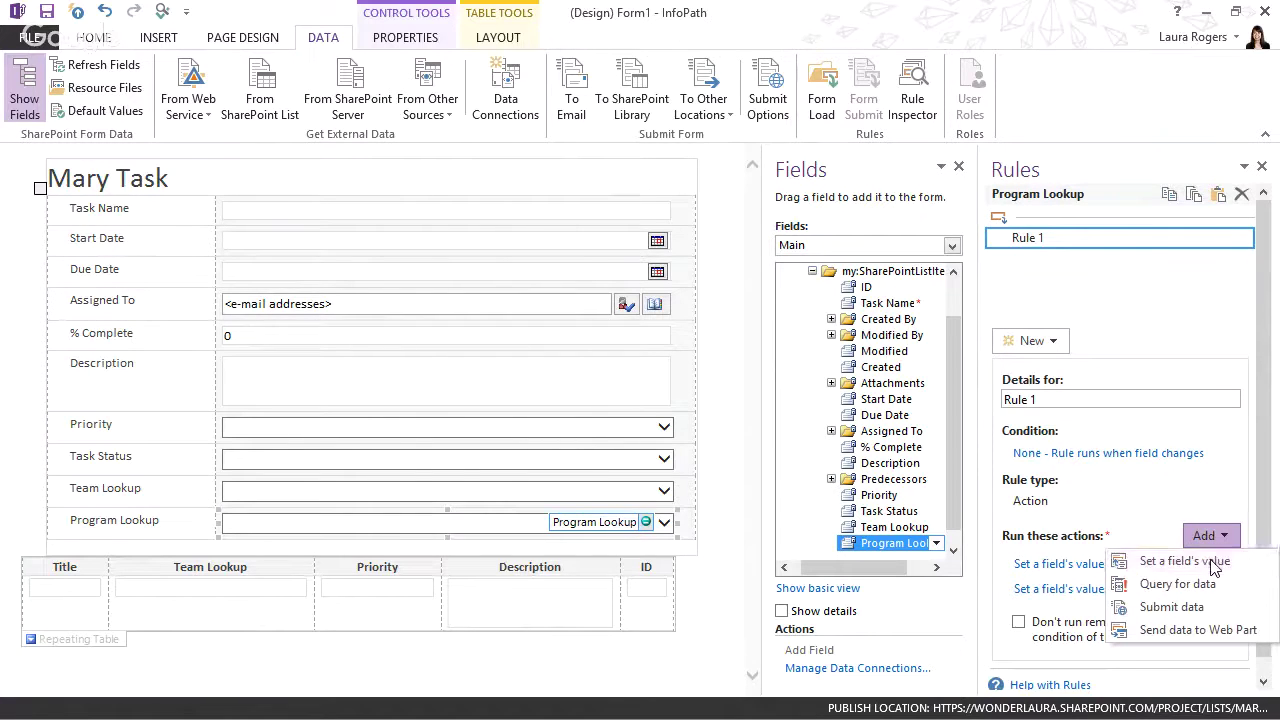
left_click(1210, 562)
left_click(901, 493)
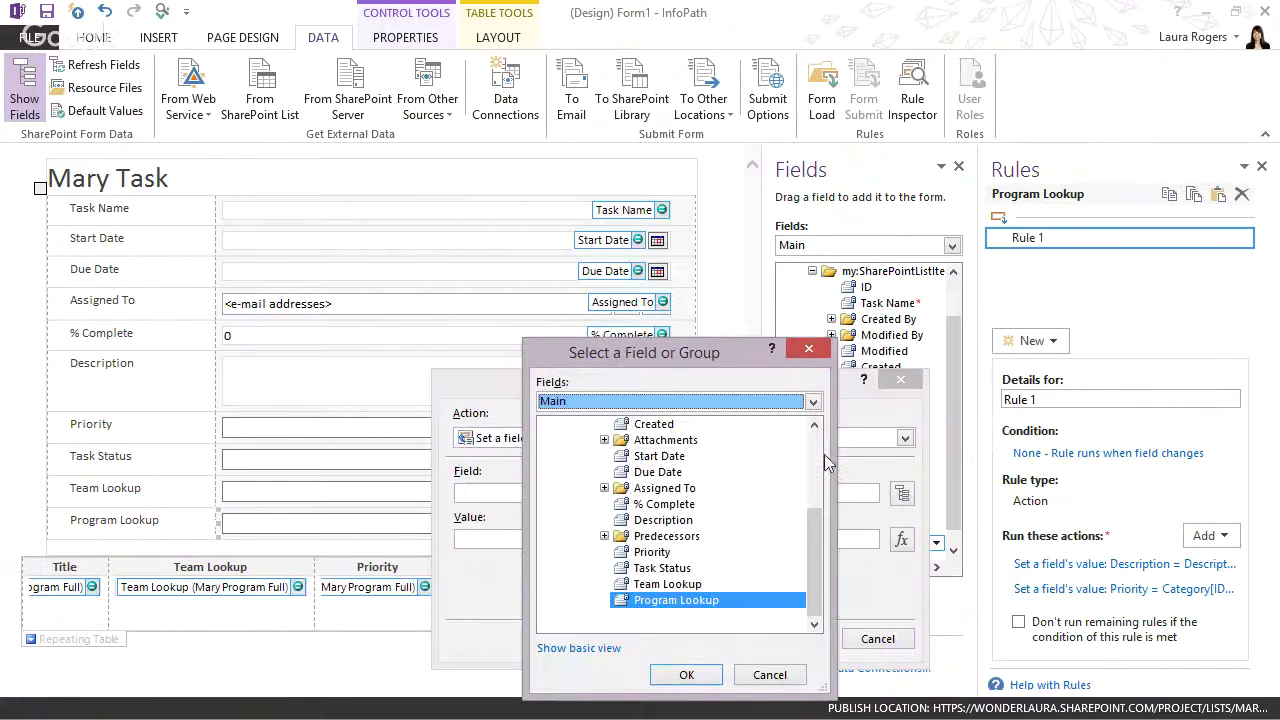
left_click(816, 451)
left_click(660, 504)
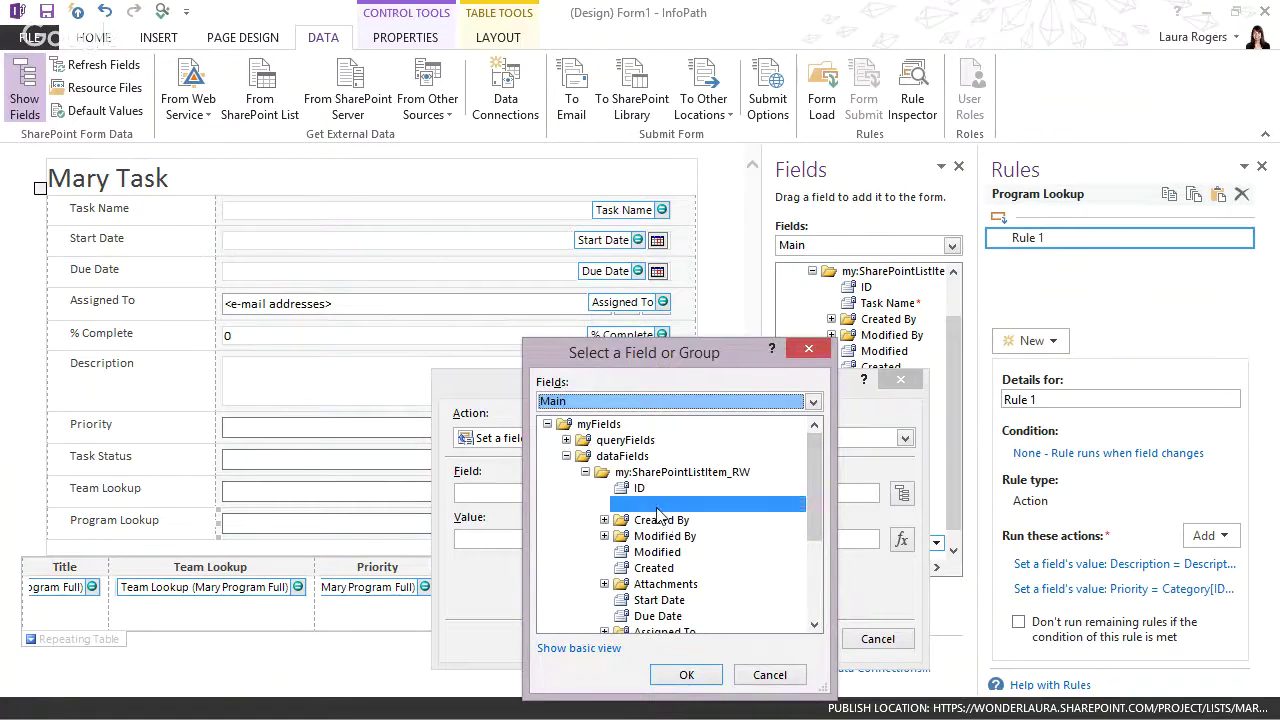
left_click(686, 677)
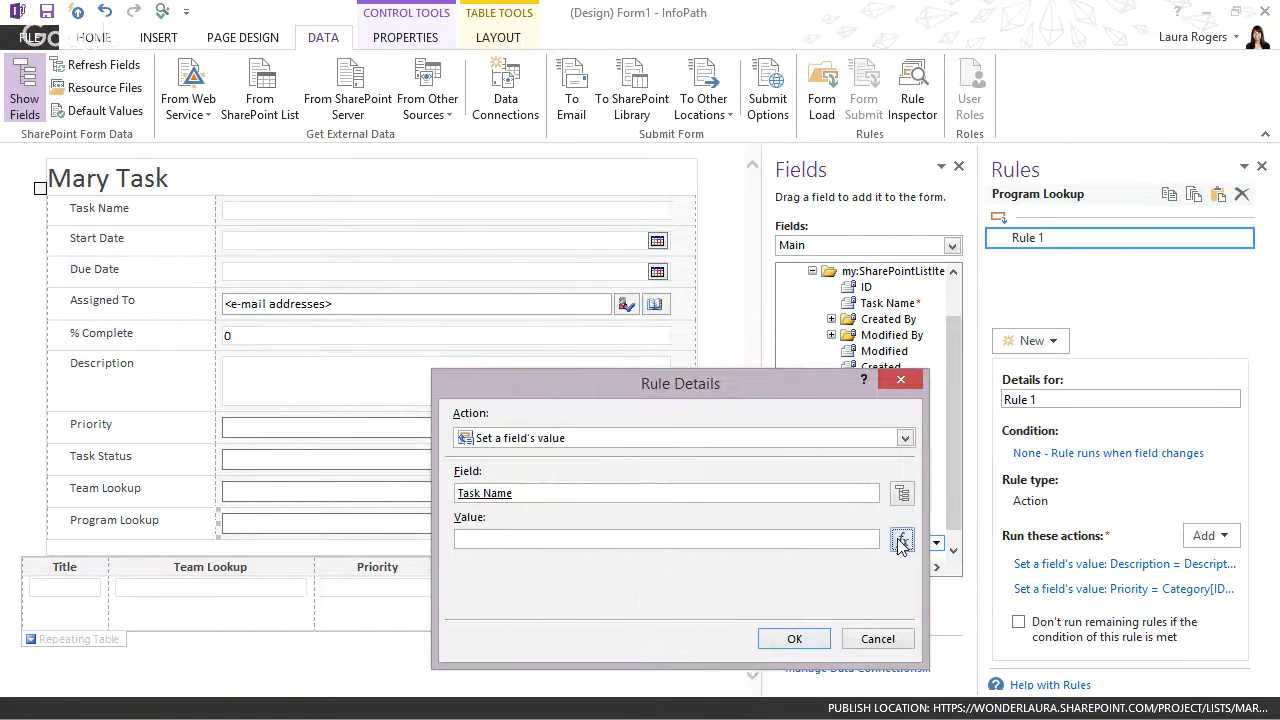
Start the action's value formula with the concat function, using Title from the Mary Program Full data source as its first argument.
left_click(901, 539)
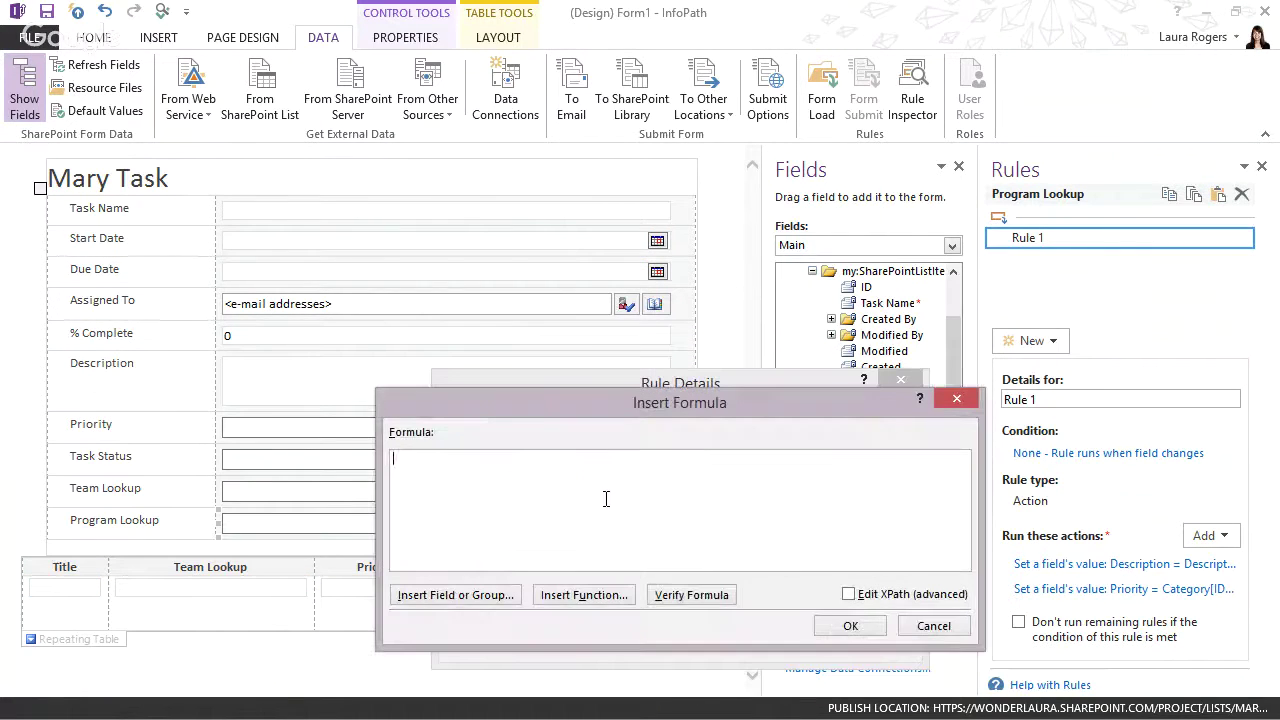
left_click(607, 594)
double_click(592, 443)
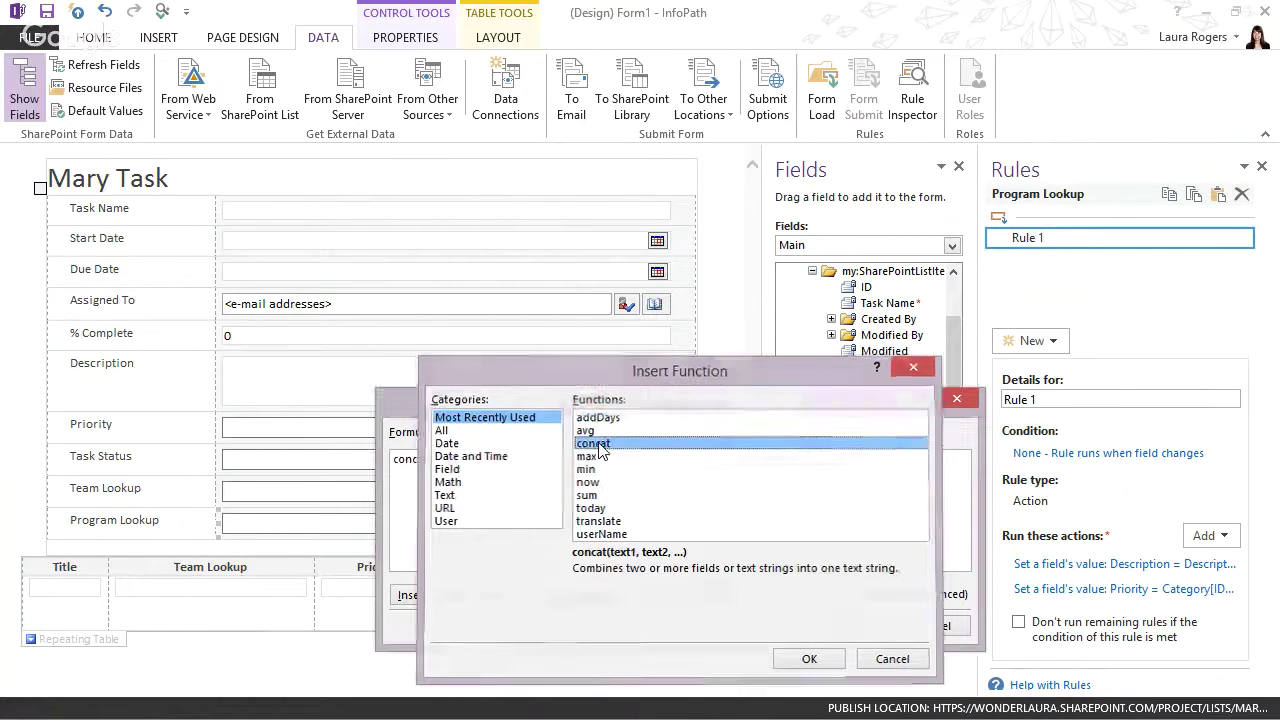
double_click(505, 460)
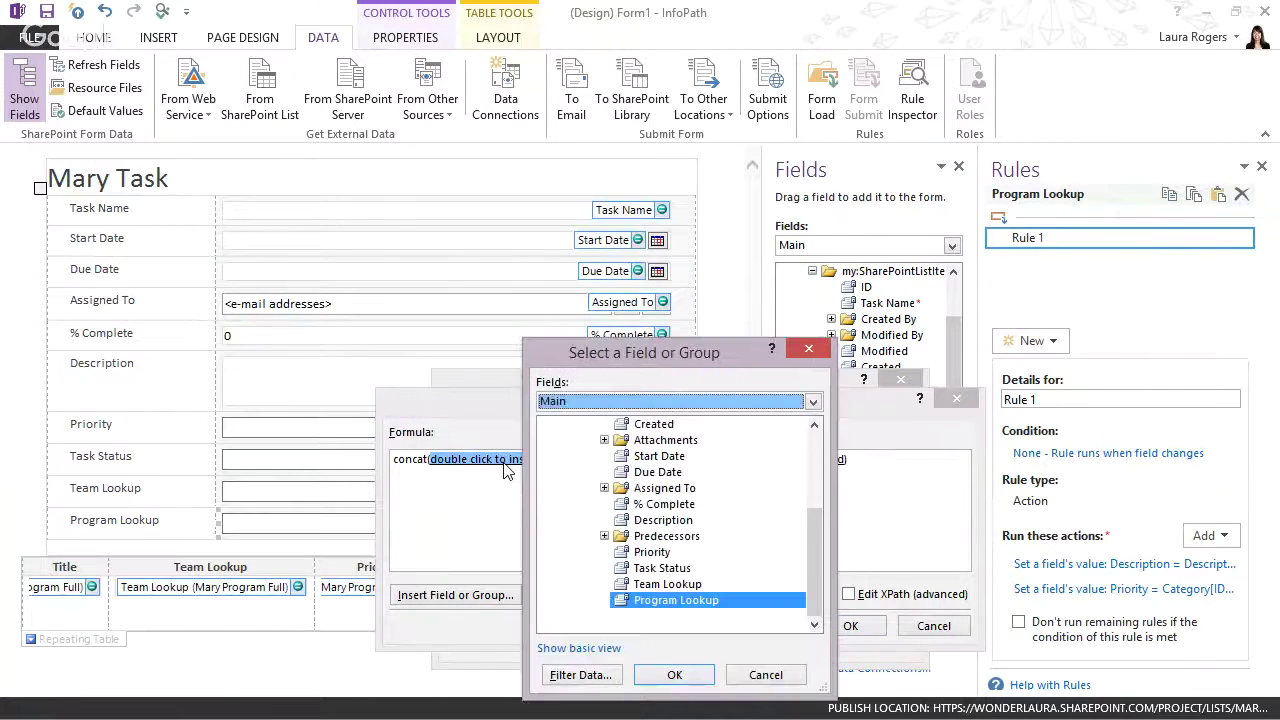
left_click(752, 401)
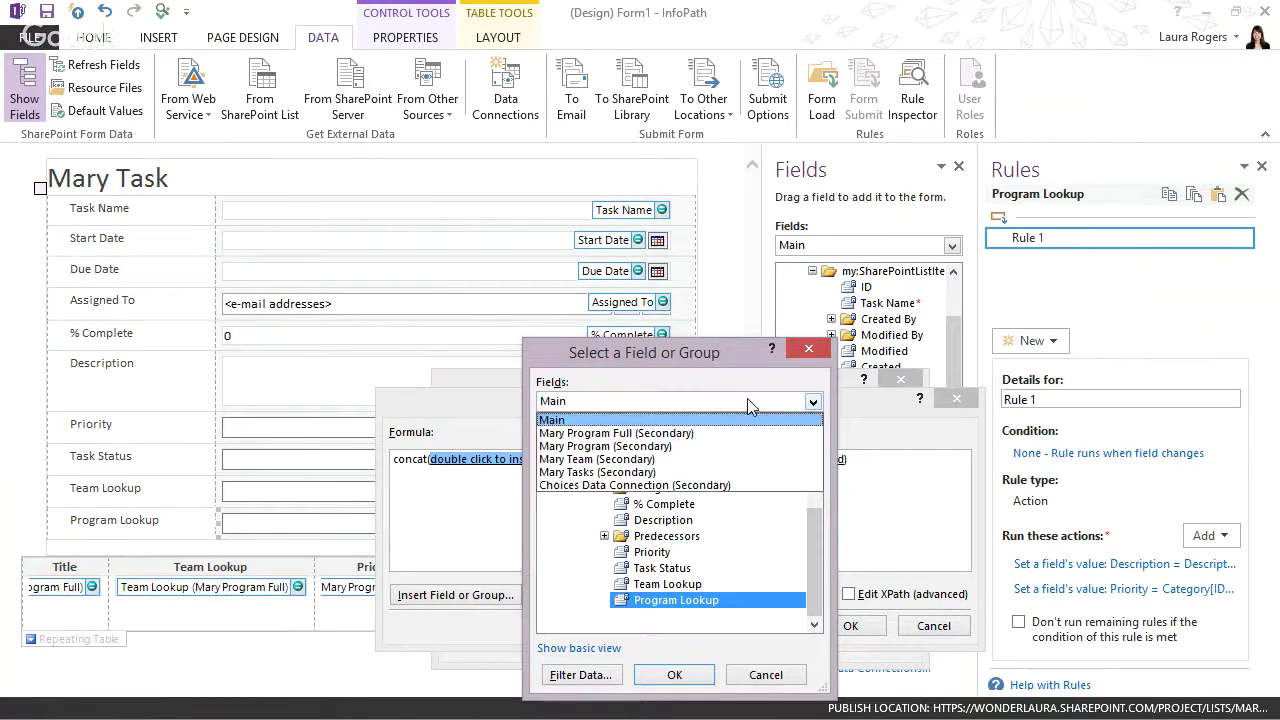
left_click(620, 436)
left_click(567, 456)
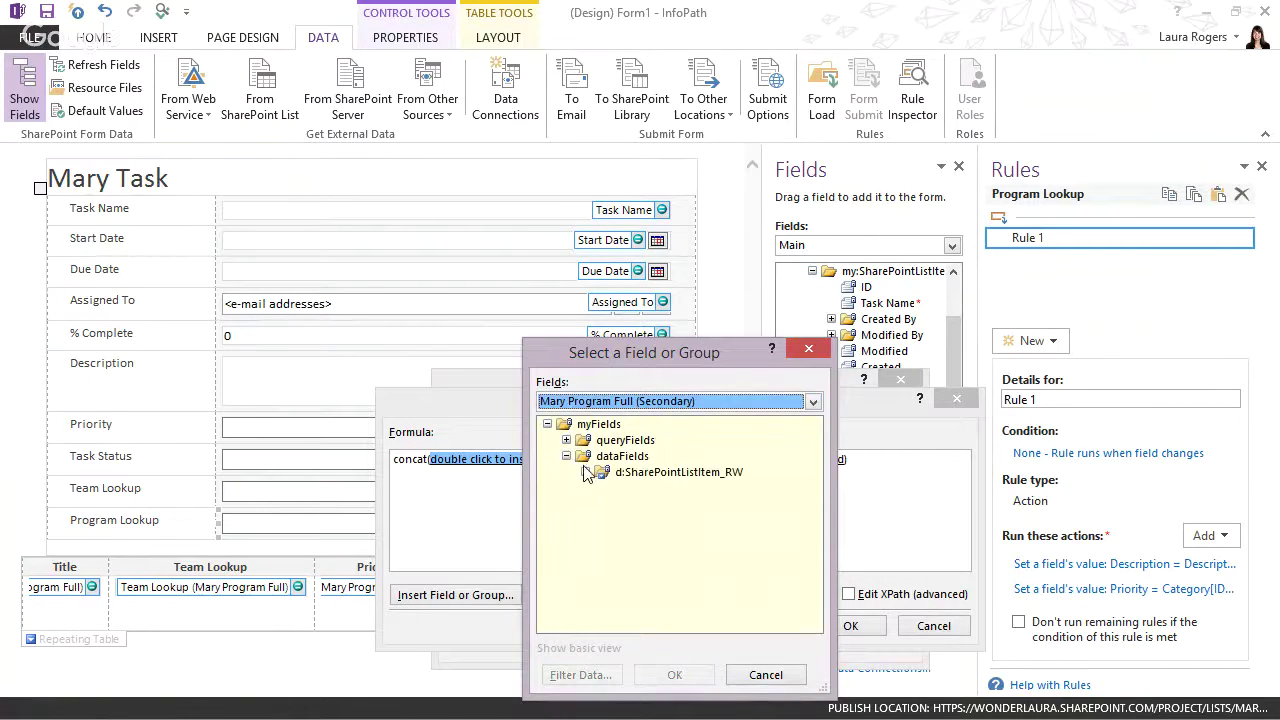
left_click(585, 472)
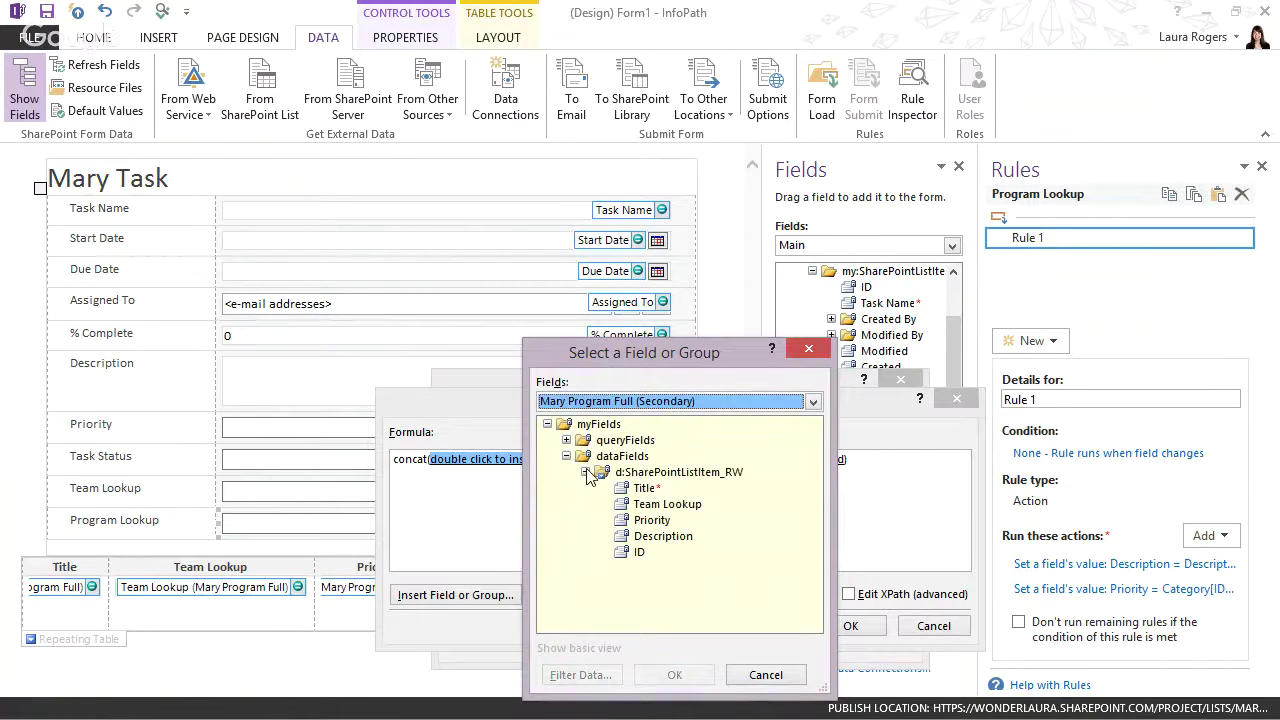
left_click(643, 488)
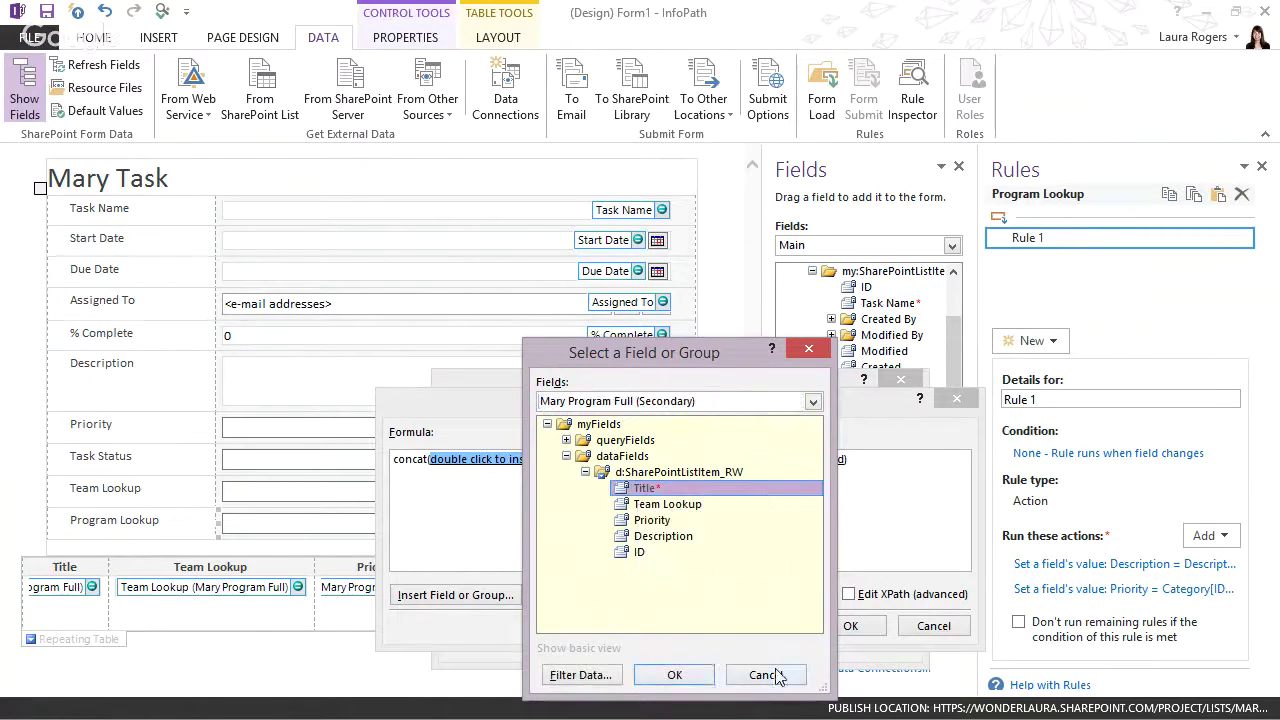
left_click(675, 675)
Set the concat formula's second argument to "-" and its third to ID from Mary Program Full.
left_click(557, 470)
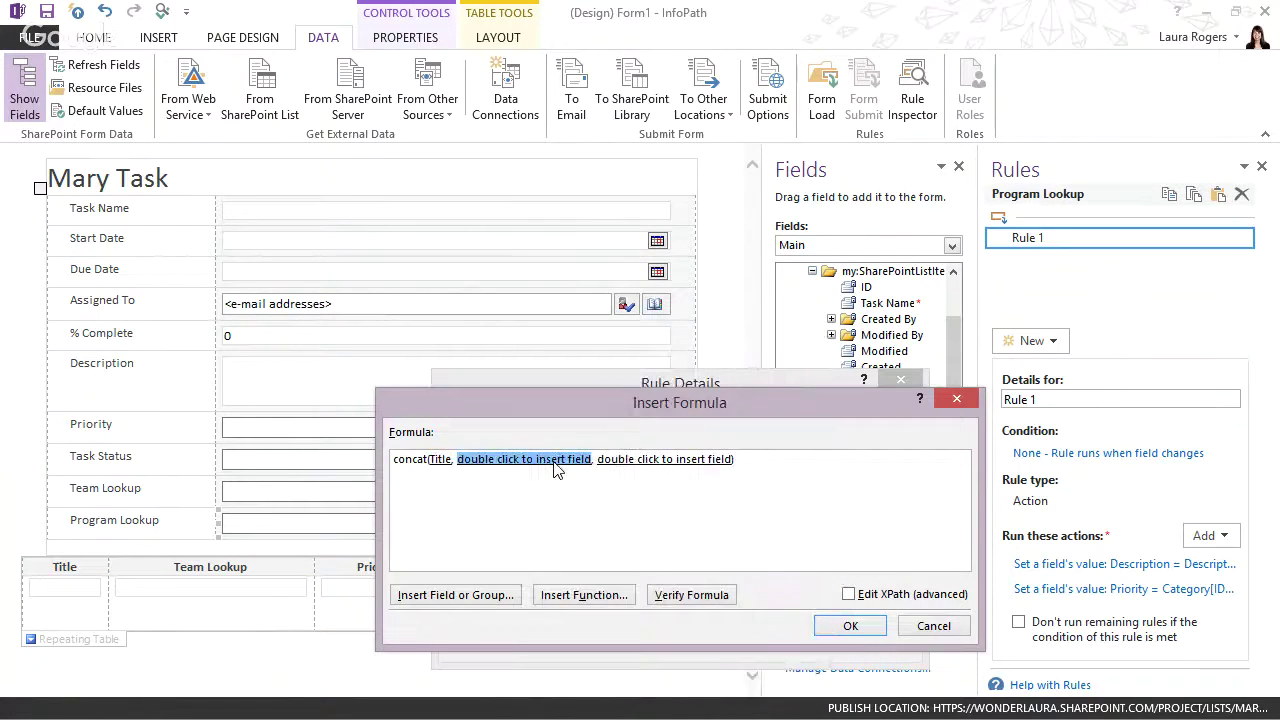
type("\"-\"")
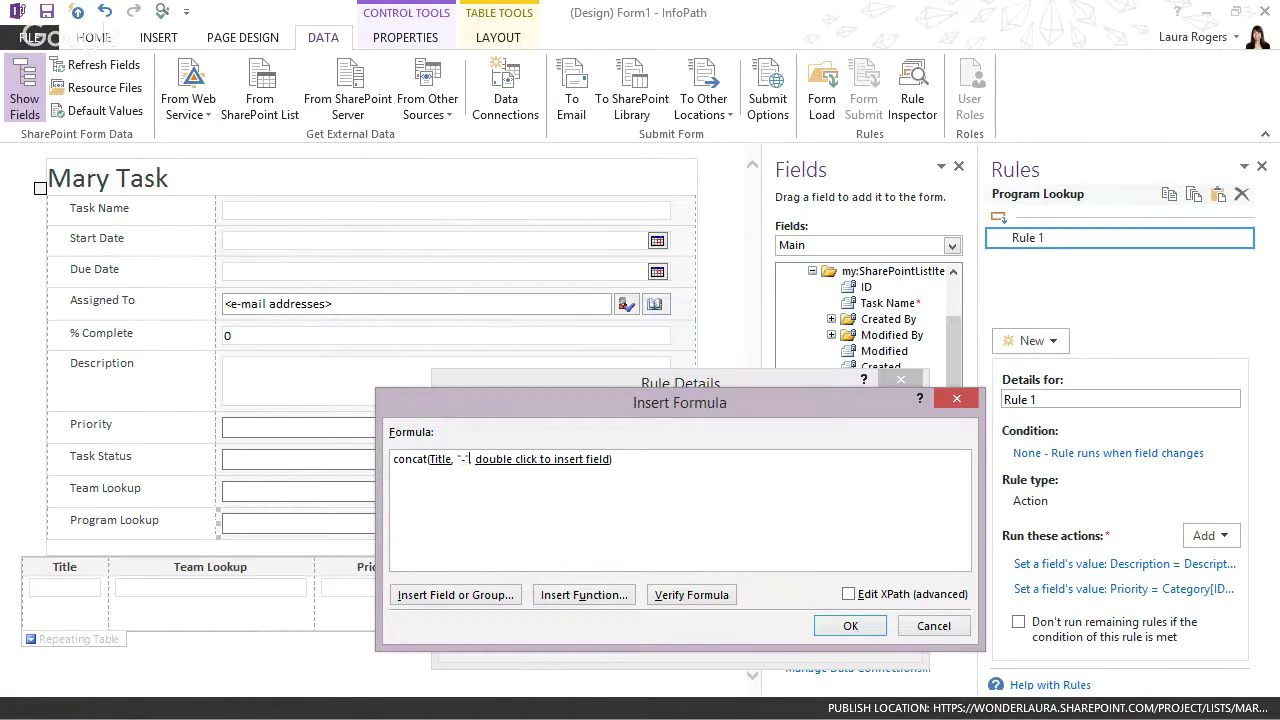
left_click(551, 458)
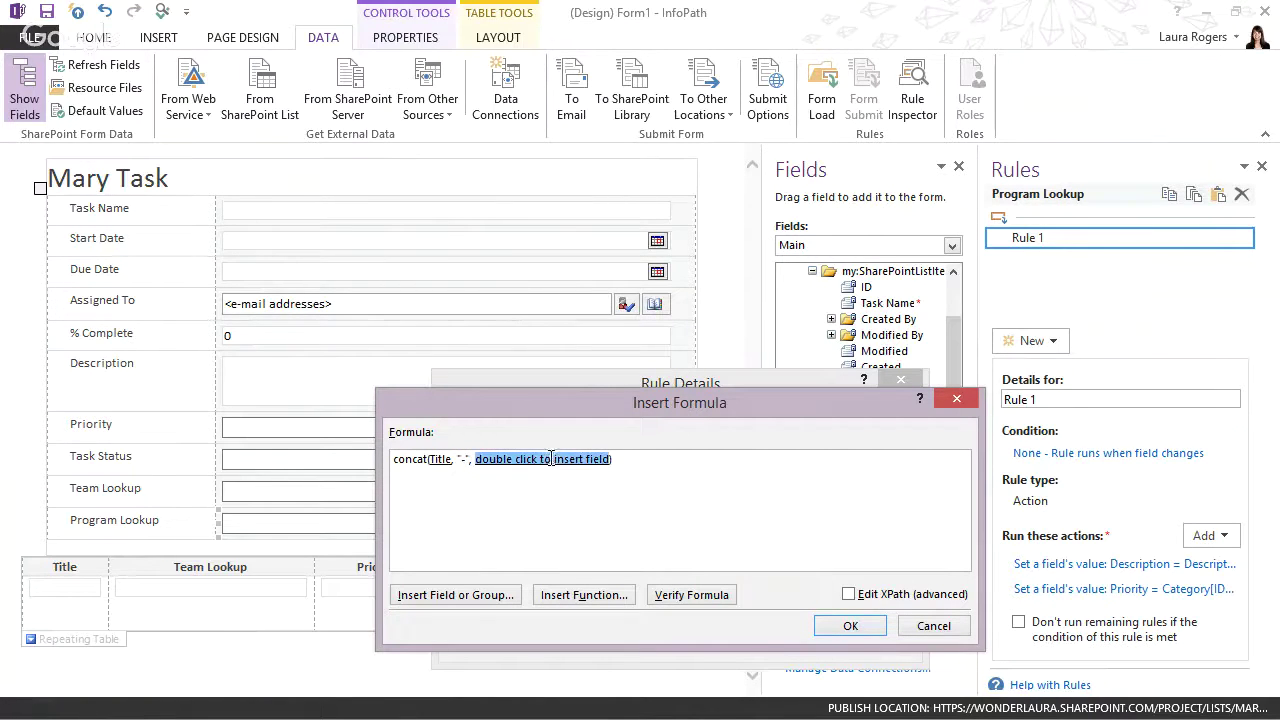
left_click(480, 597)
left_click(672, 402)
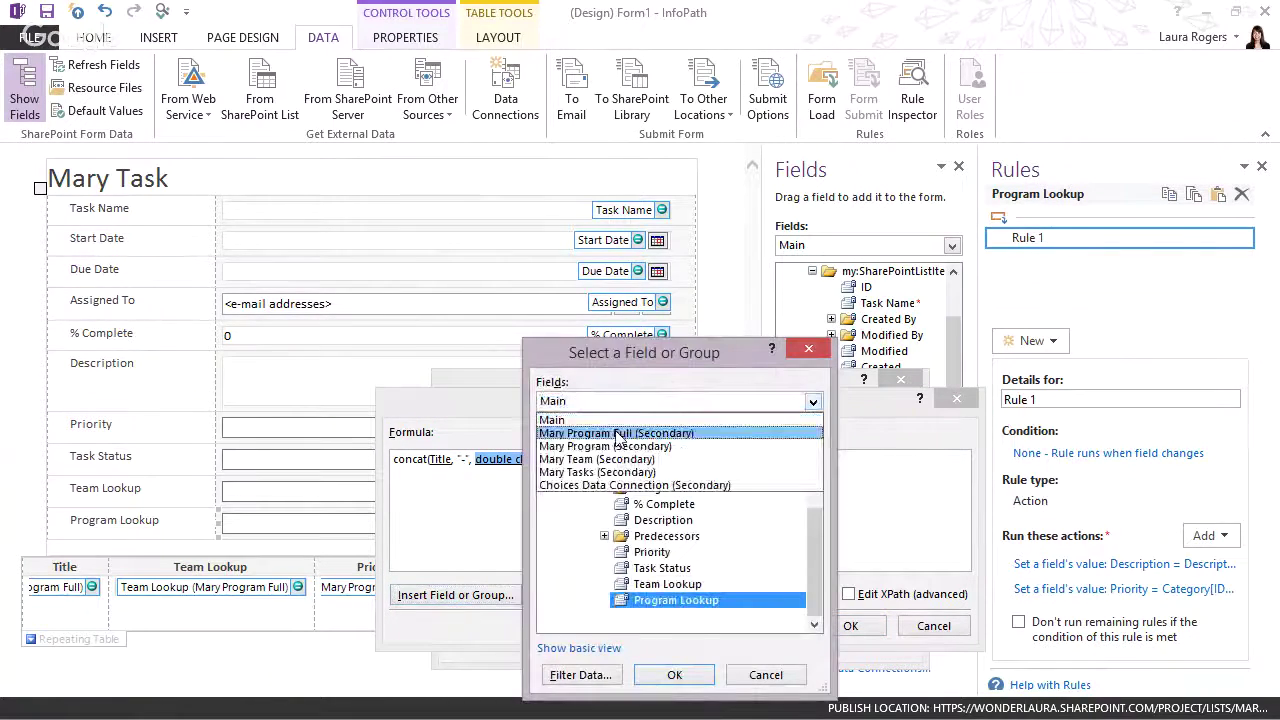
left_click(641, 433)
left_click(566, 456)
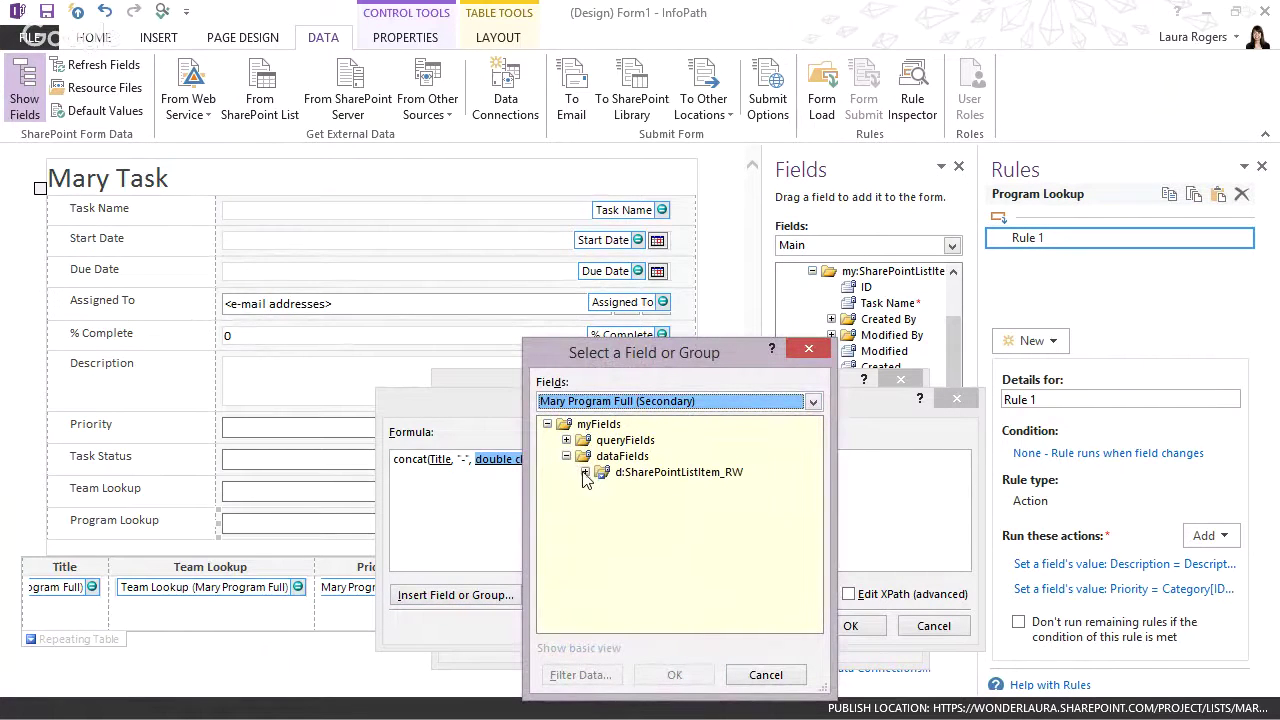
left_click(585, 472)
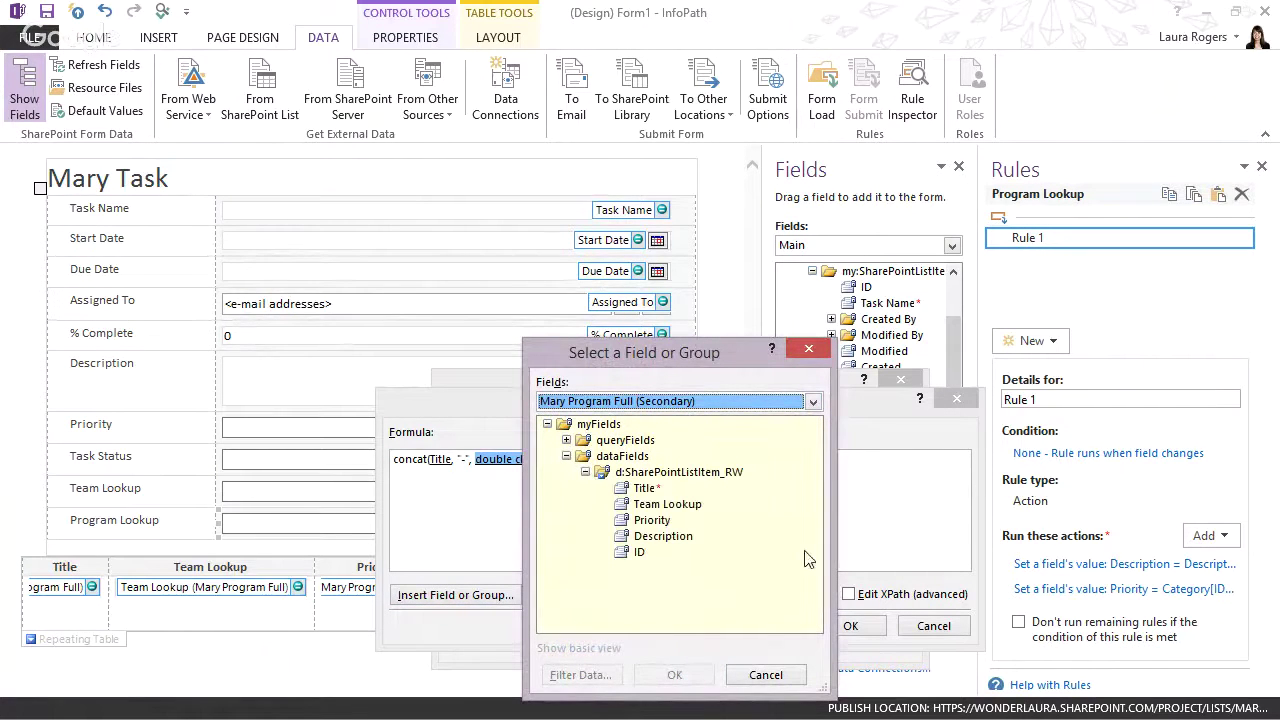
left_click(640, 553)
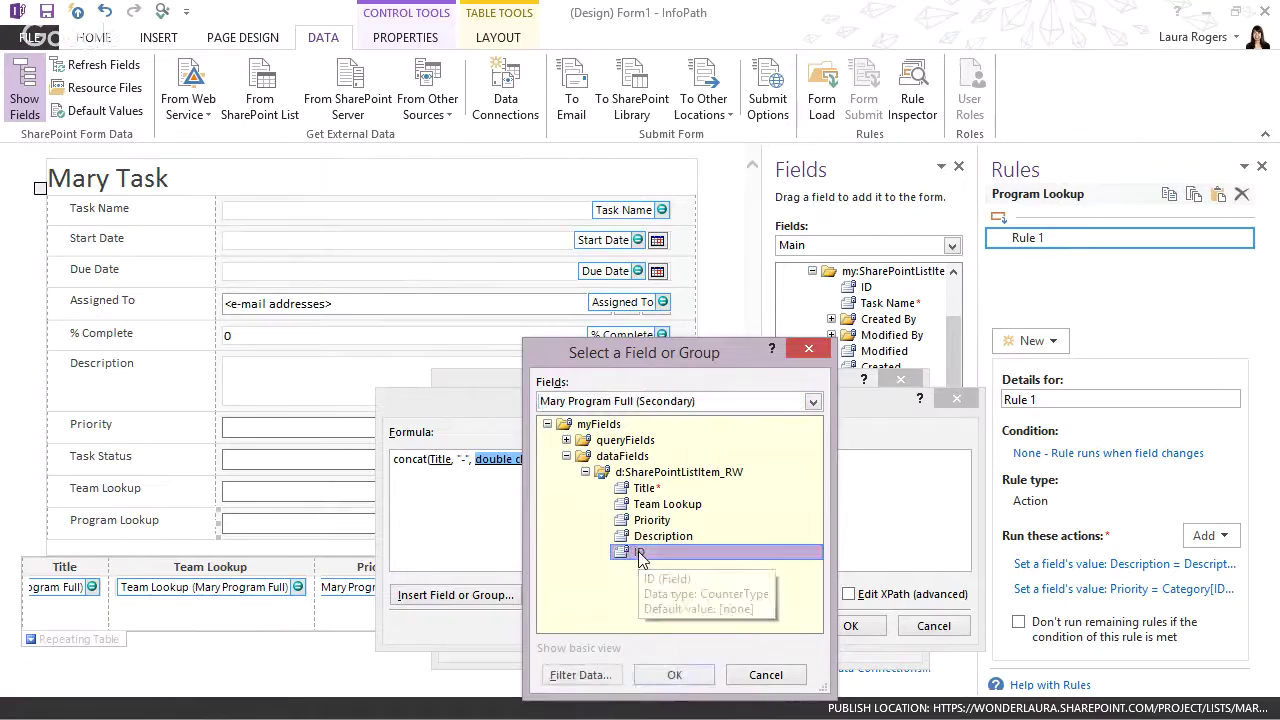
left_click(674, 675)
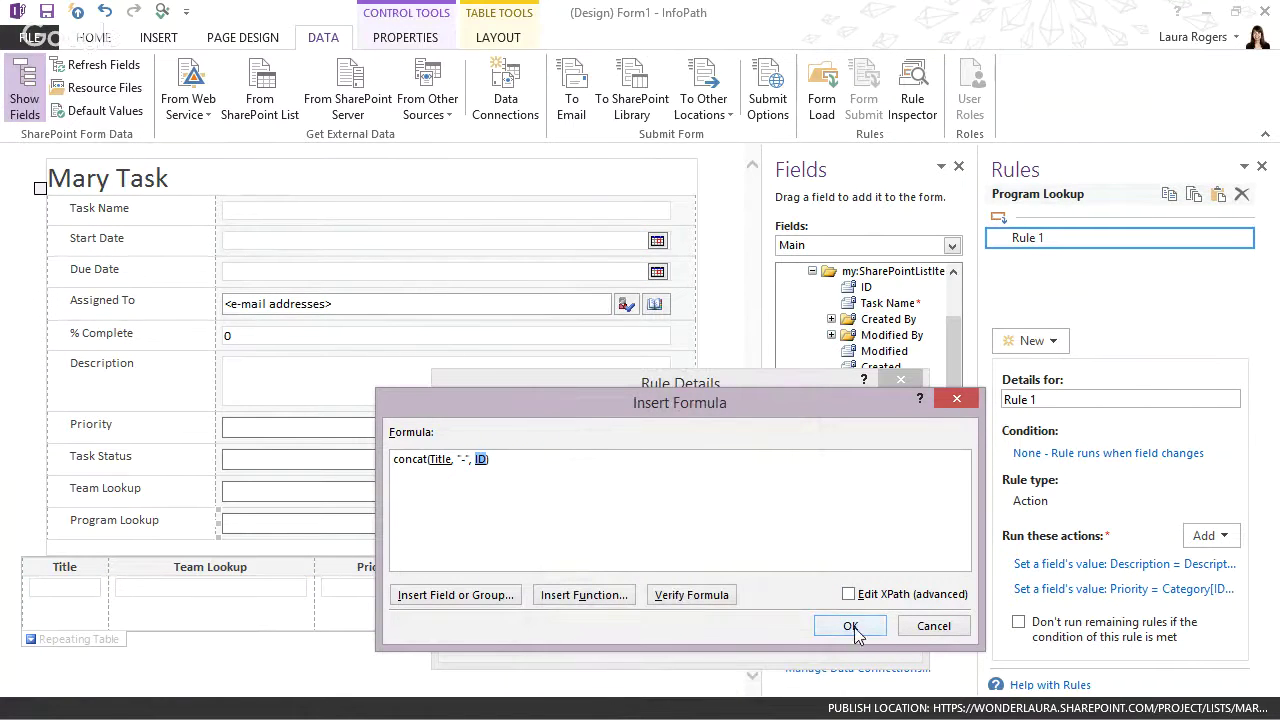
Start a filter on the concat formula's Title field with a condition testing ID for "is equal to".
double_click(437, 460)
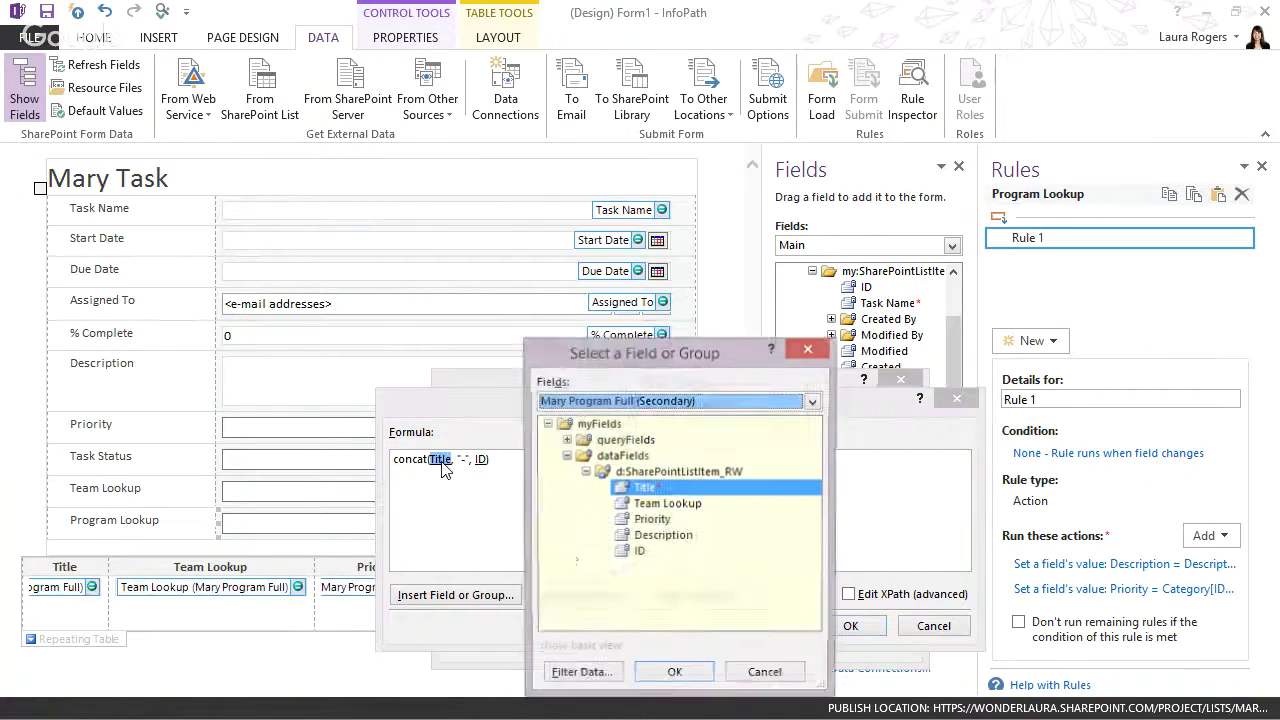
left_click(580, 676)
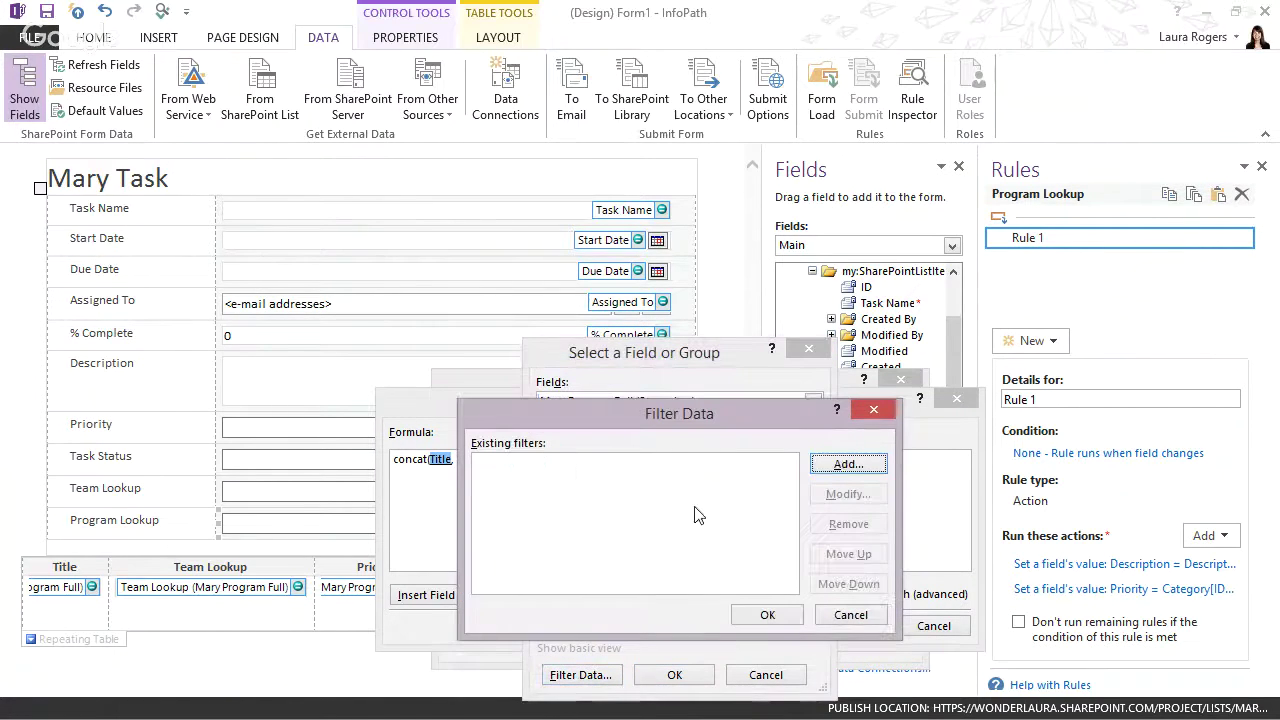
left_click(847, 465)
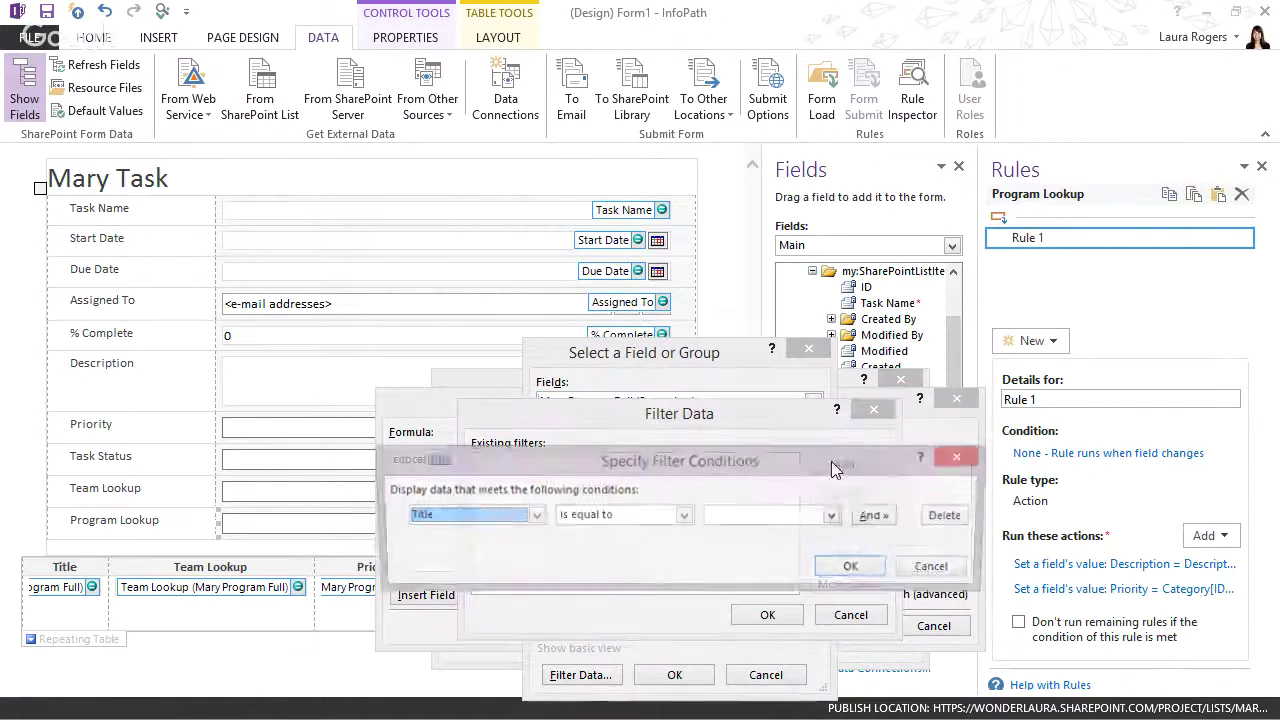
left_click(455, 517)
left_click(440, 583)
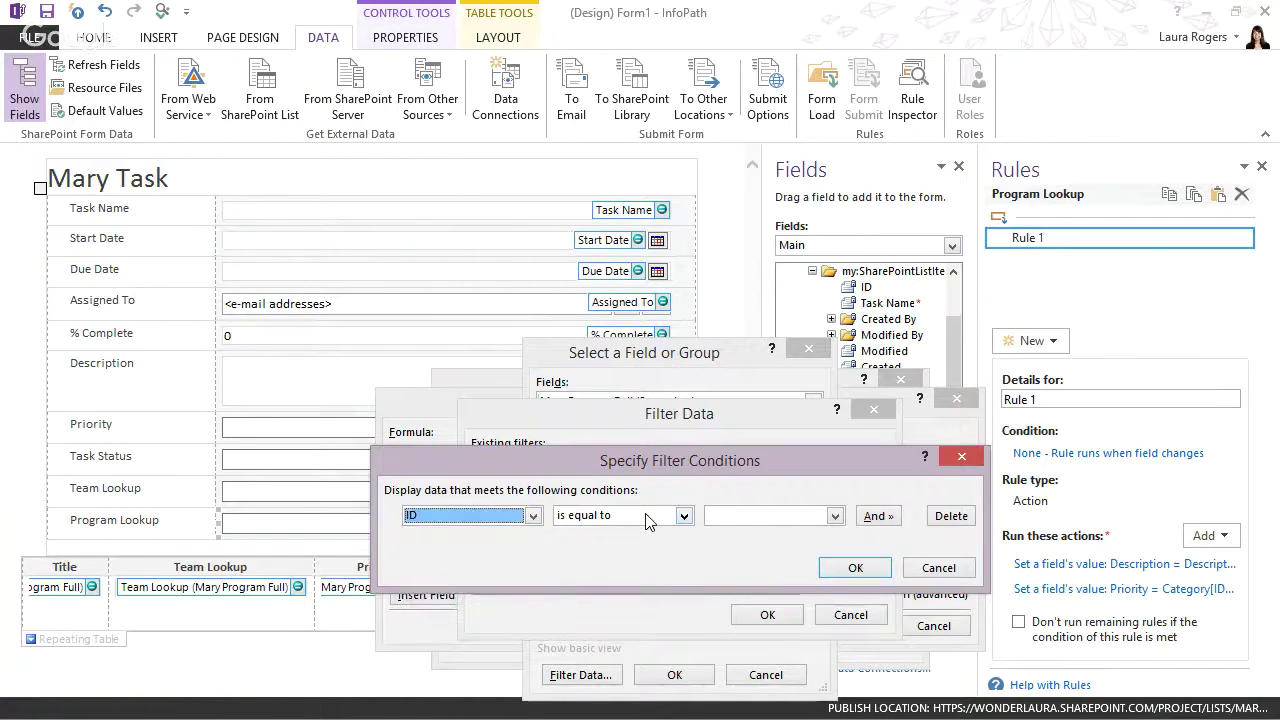
left_click(648, 522)
Set the ID condition's comparison value to Program Lookup from the Main data source, and apply the filter to Title.
left_click(744, 516)
left_click(744, 516)
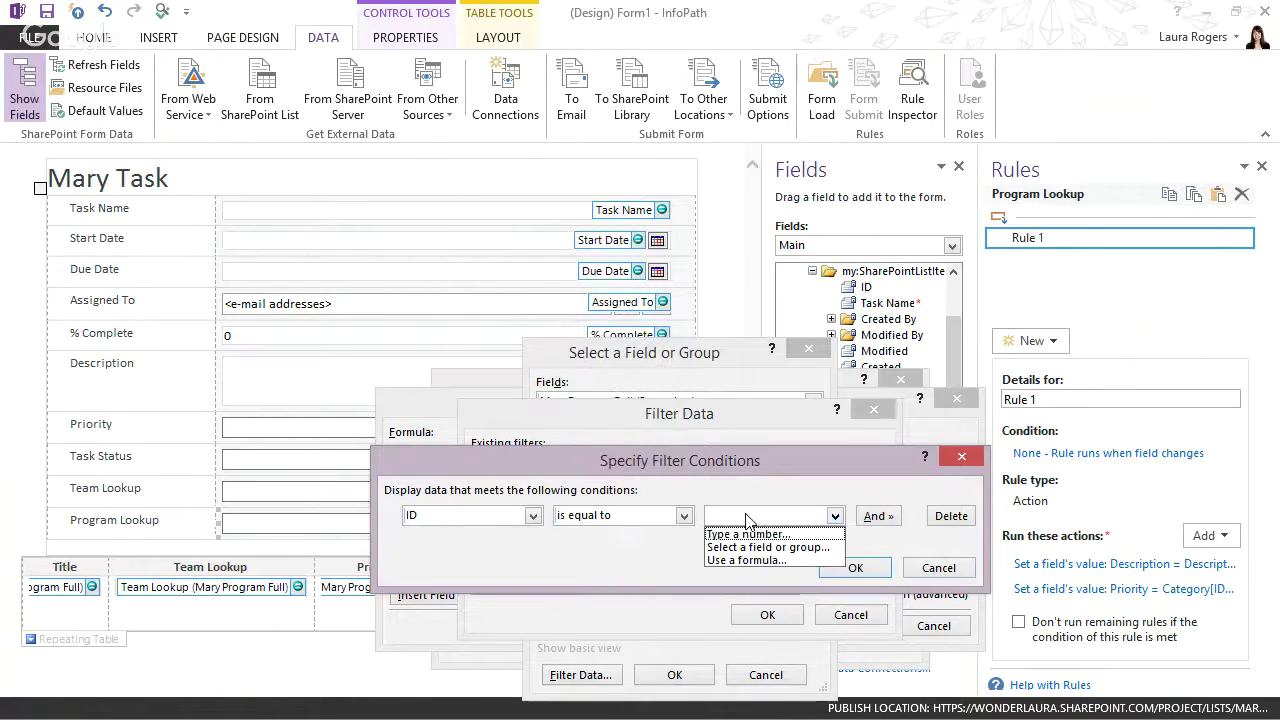
left_click(745, 545)
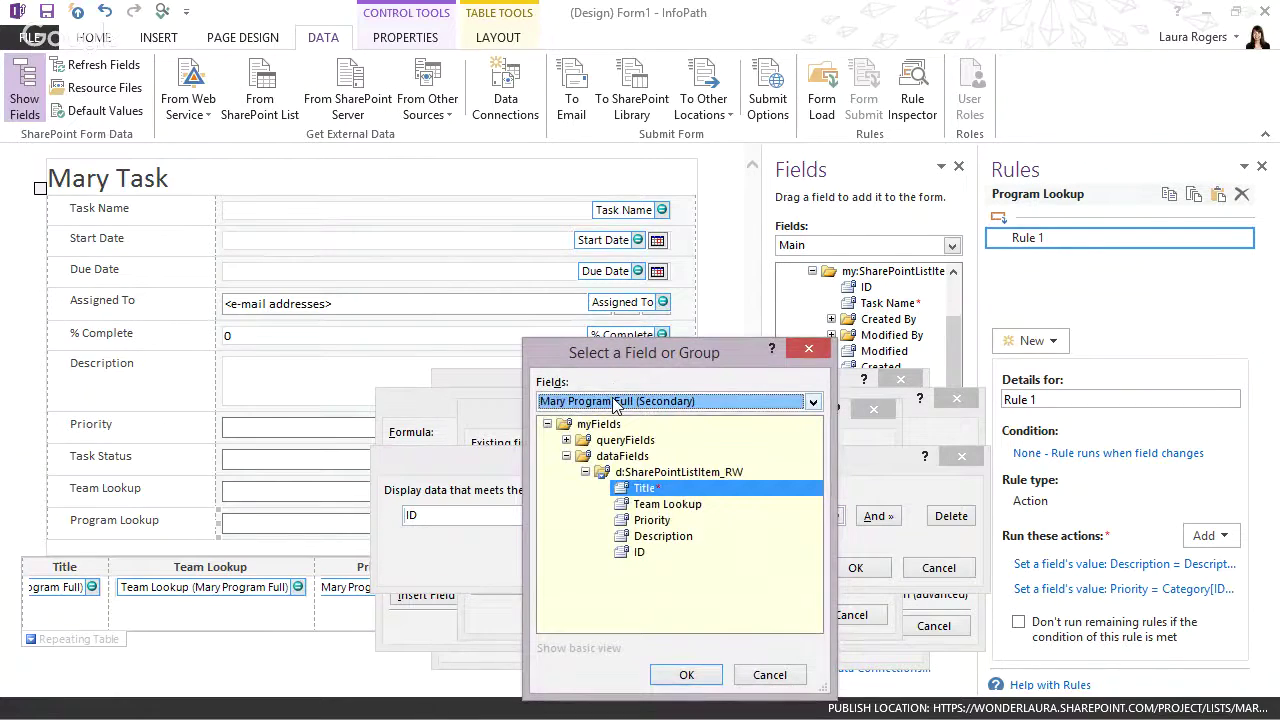
left_click(617, 401)
left_click(620, 413)
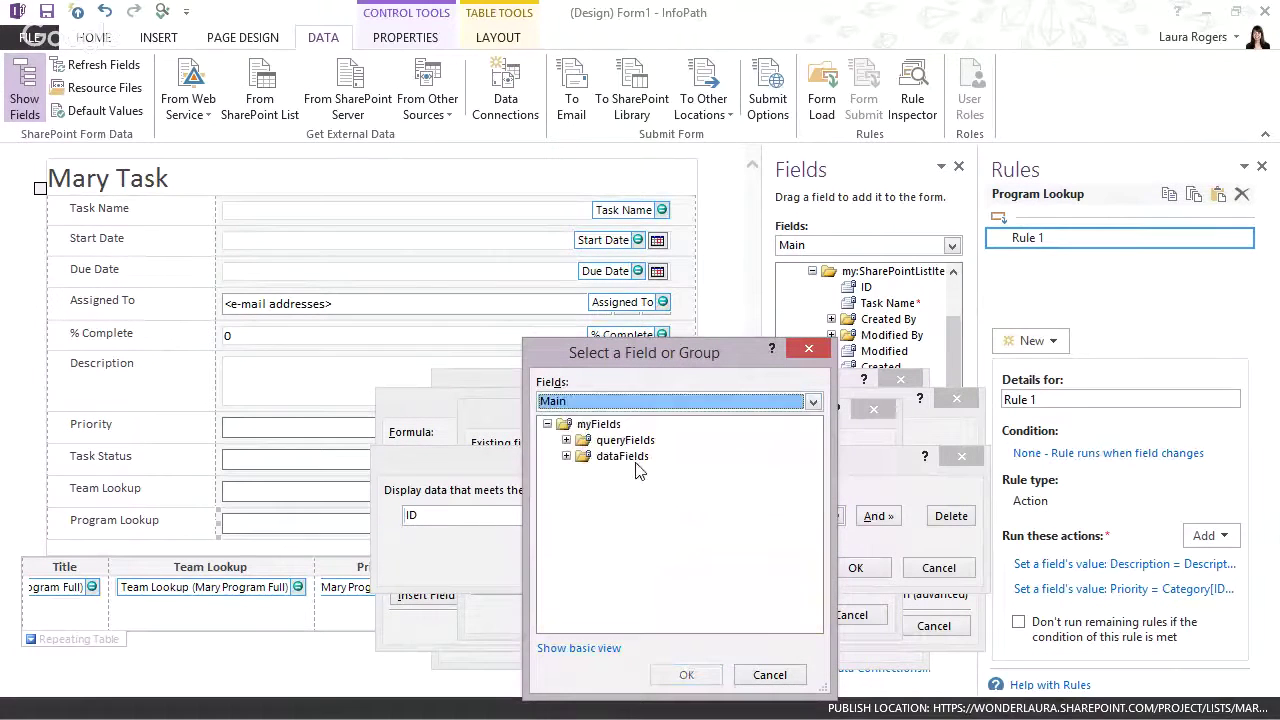
left_click(566, 456)
left_click(582, 471)
left_click(819, 600)
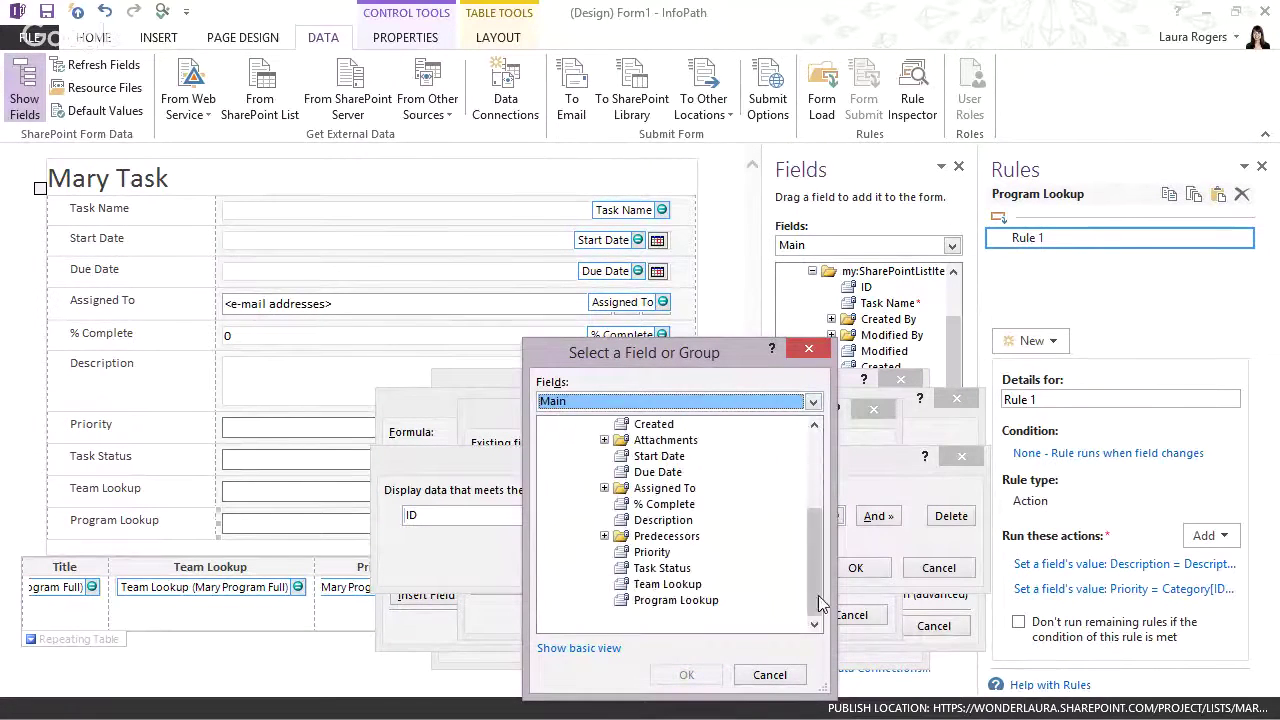
left_click(705, 600)
left_click(686, 675)
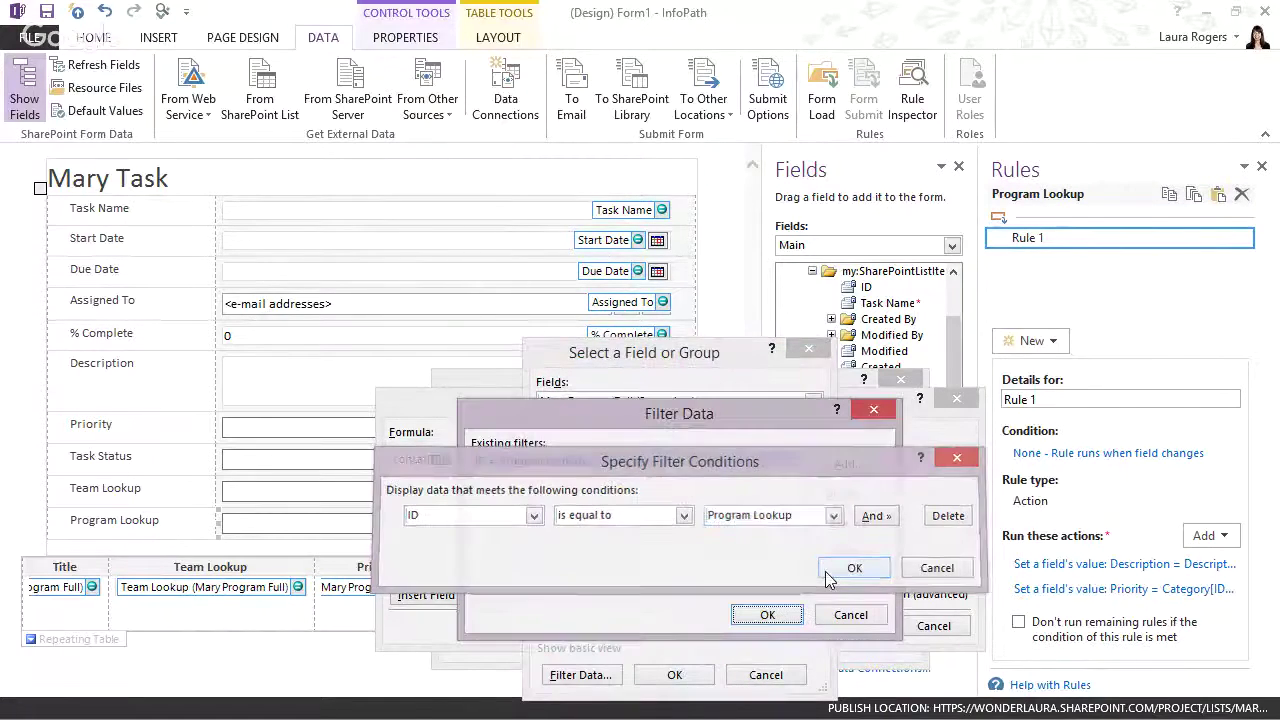
left_click(852, 568)
left_click(766, 614)
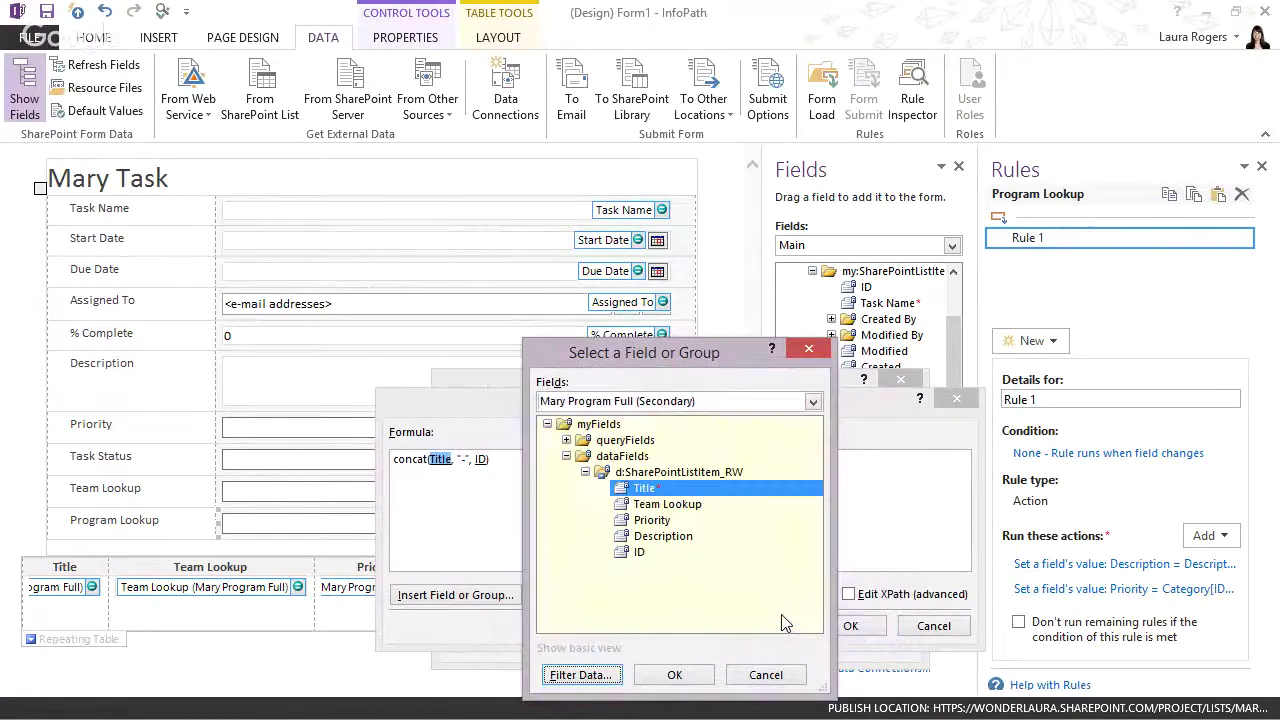
left_click(674, 675)
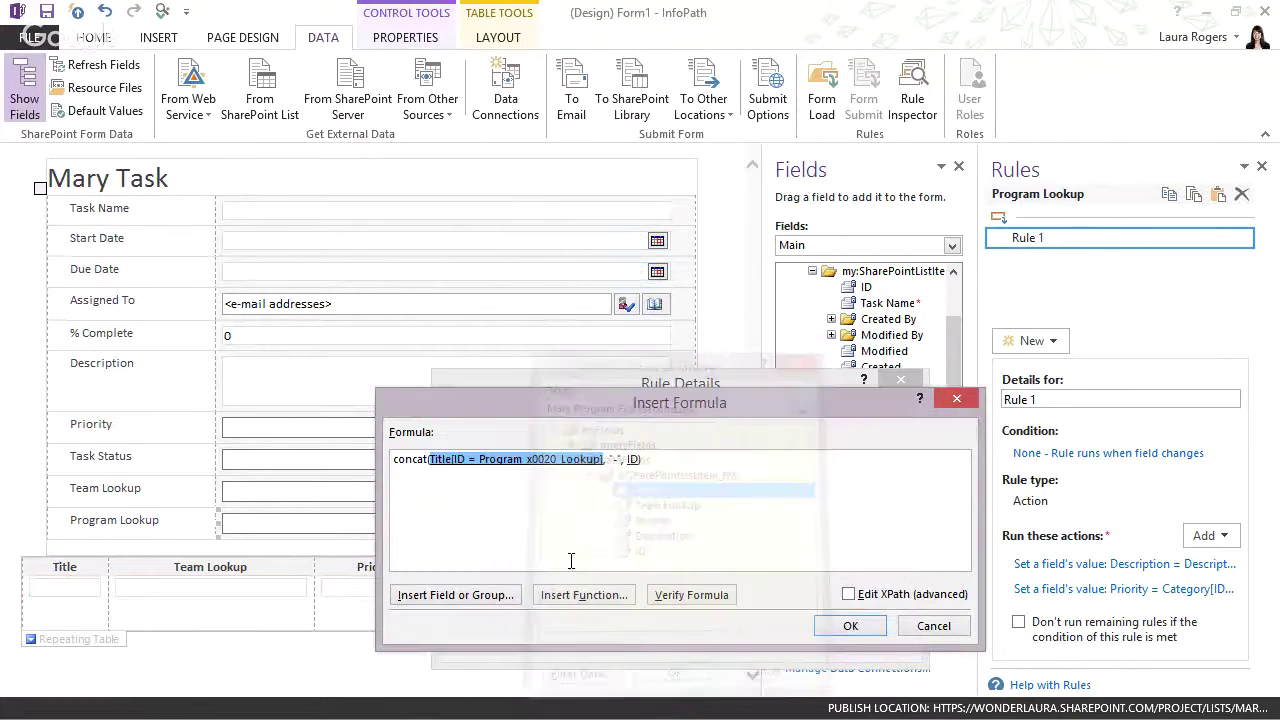
Start a filter on the concat formula's ID field with a condition comparing ID by "is equal to" against a selected field.
double_click(632, 461)
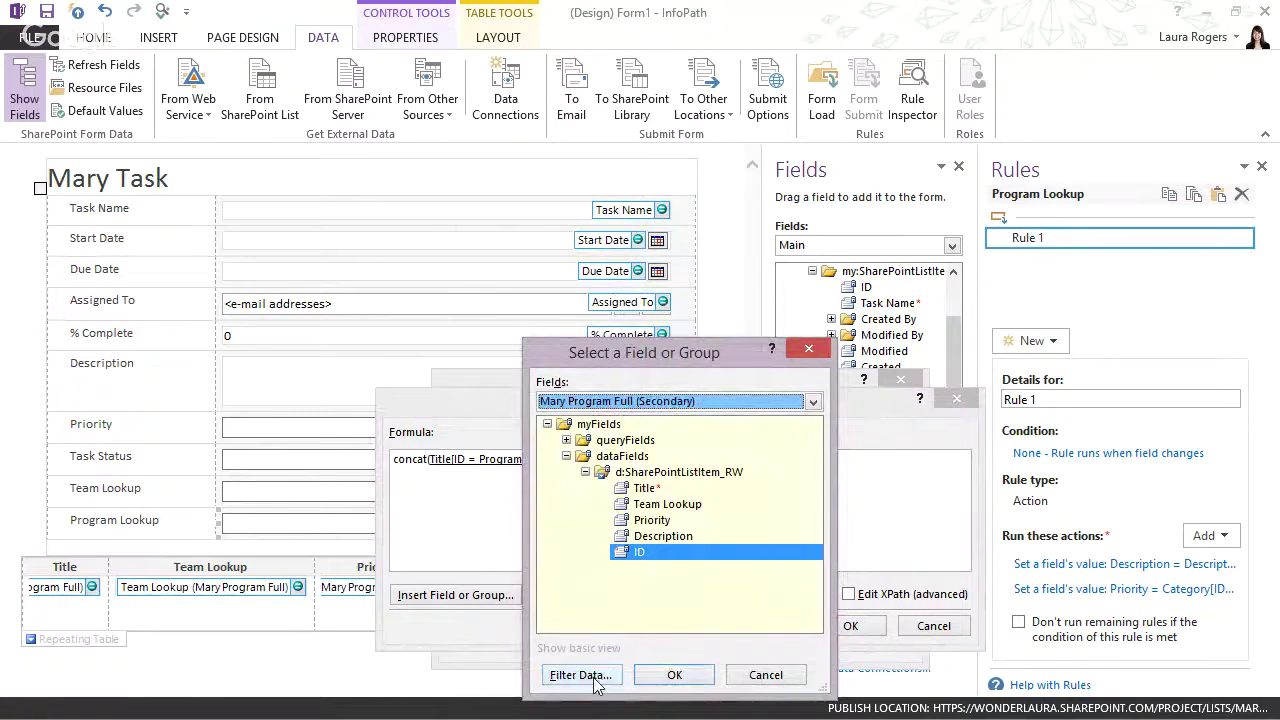
left_click(580, 675)
left_click(852, 461)
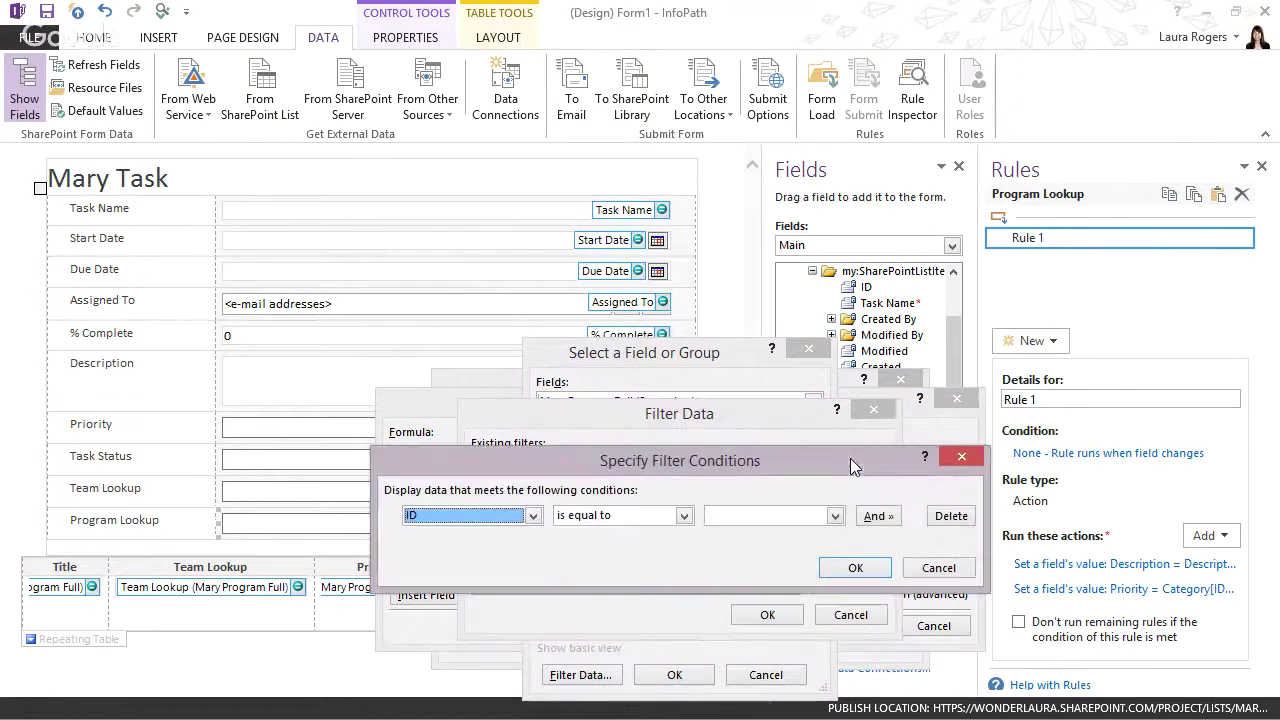
left_click(458, 516)
left_click(460, 516)
left_click(765, 520)
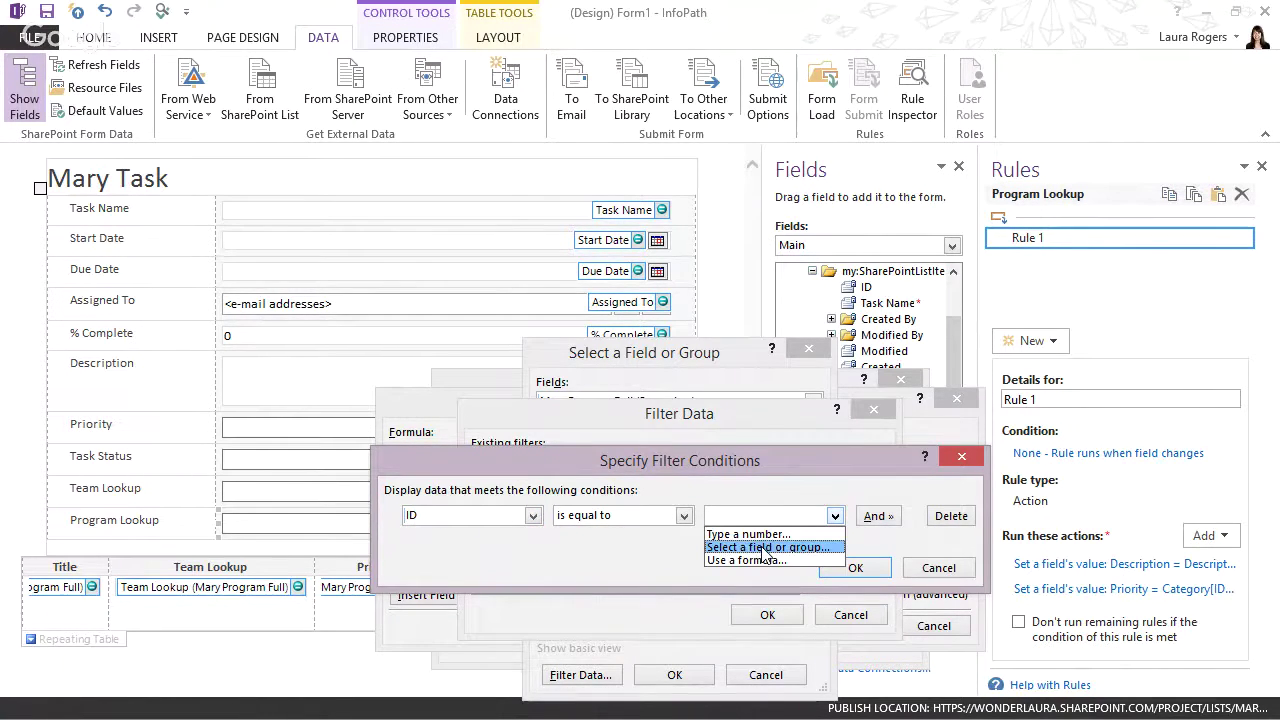
left_click(765, 547)
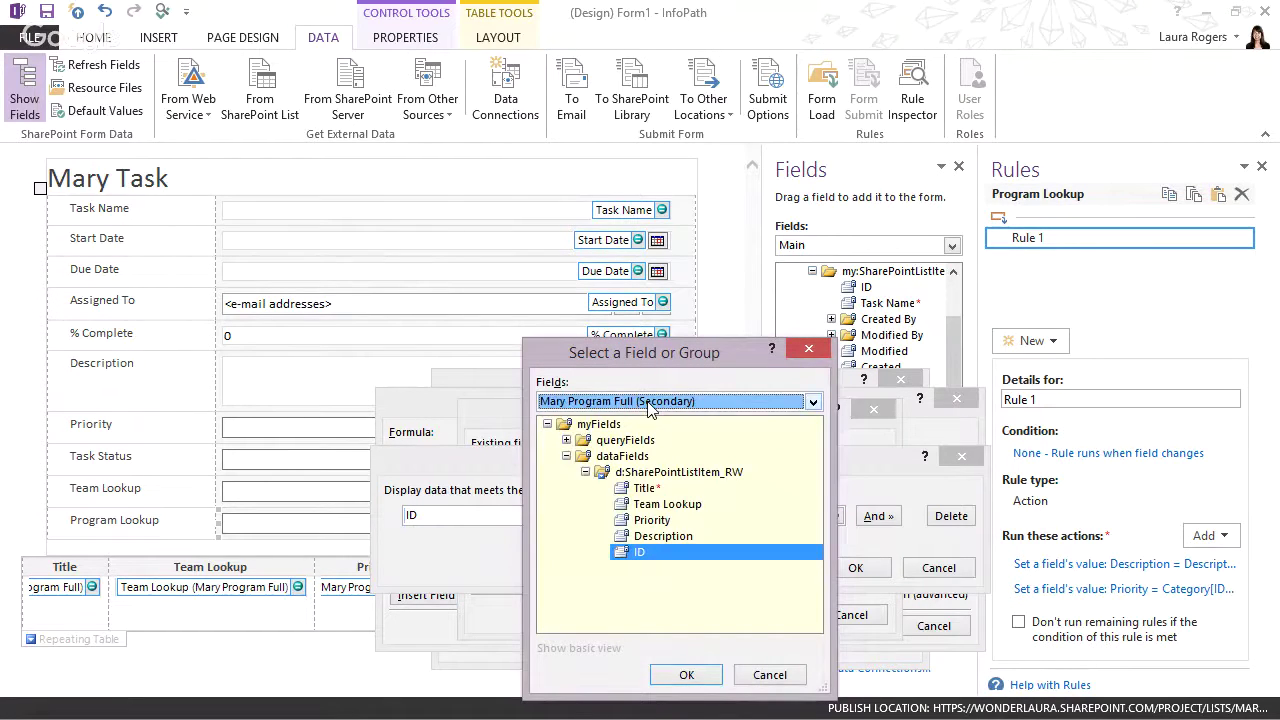
Use Program Lookup from the Main data source as the ID condition's comparison value, and save the filter, formula and rule action.
left_click(650, 401)
left_click(640, 415)
left_click(566, 456)
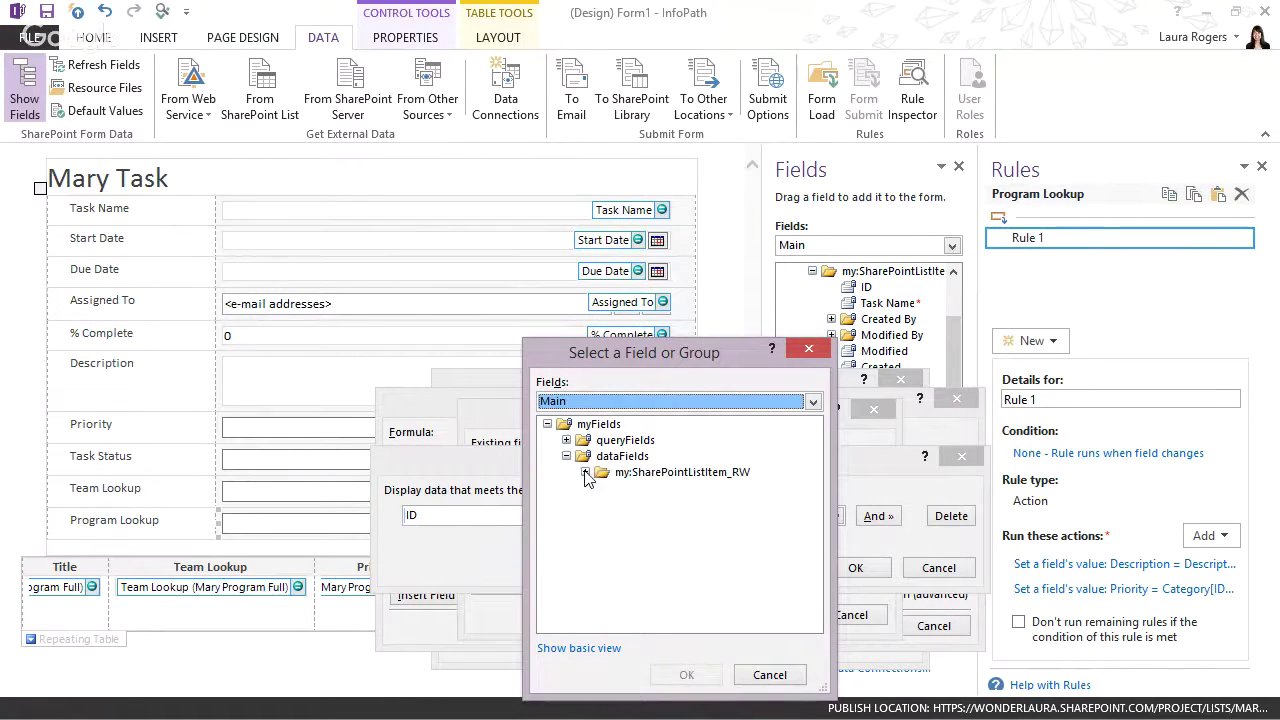
left_click(588, 472)
scroll(700, 605, "down", 3)
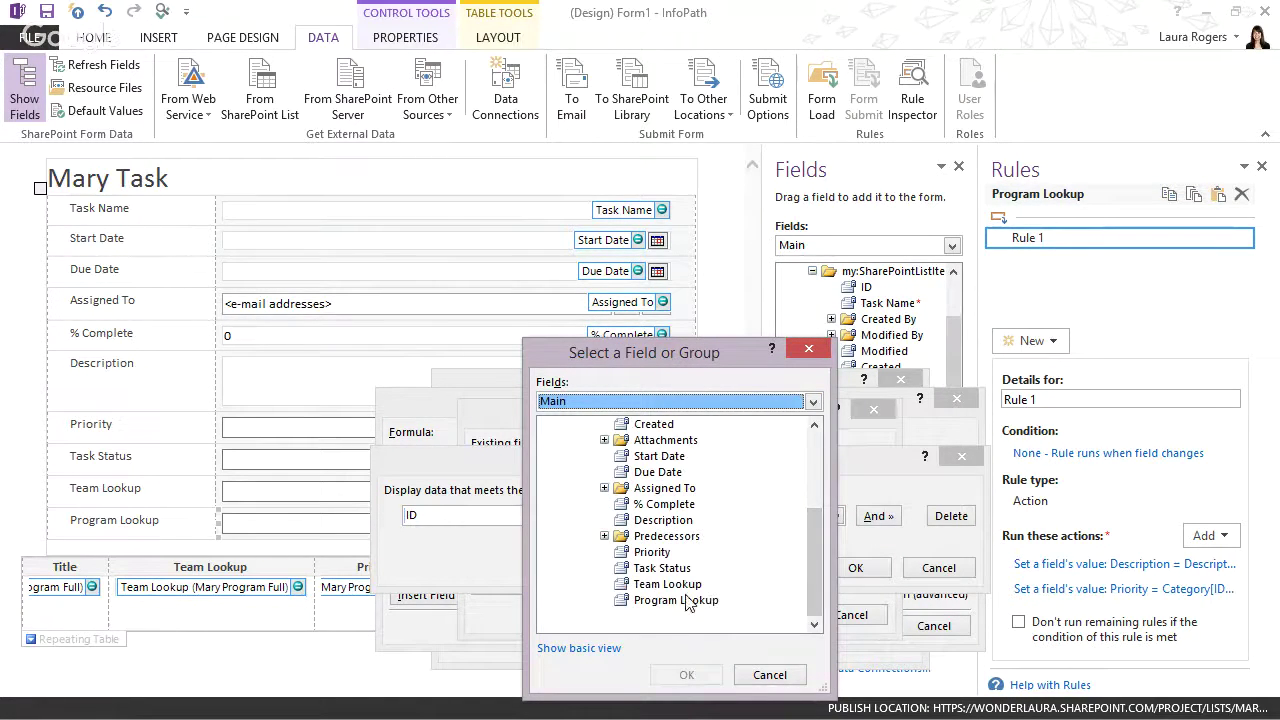
left_click(686, 600)
left_click(686, 675)
left_click(848, 567)
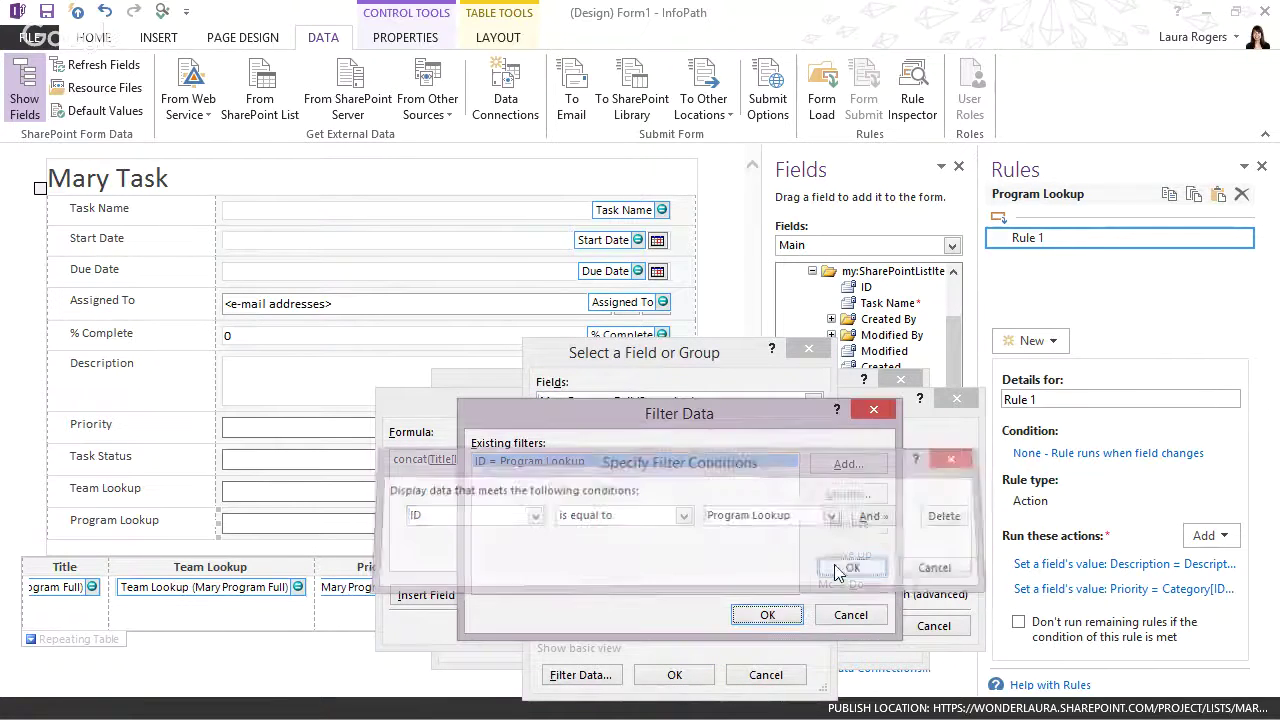
left_click(767, 614)
left_click(676, 676)
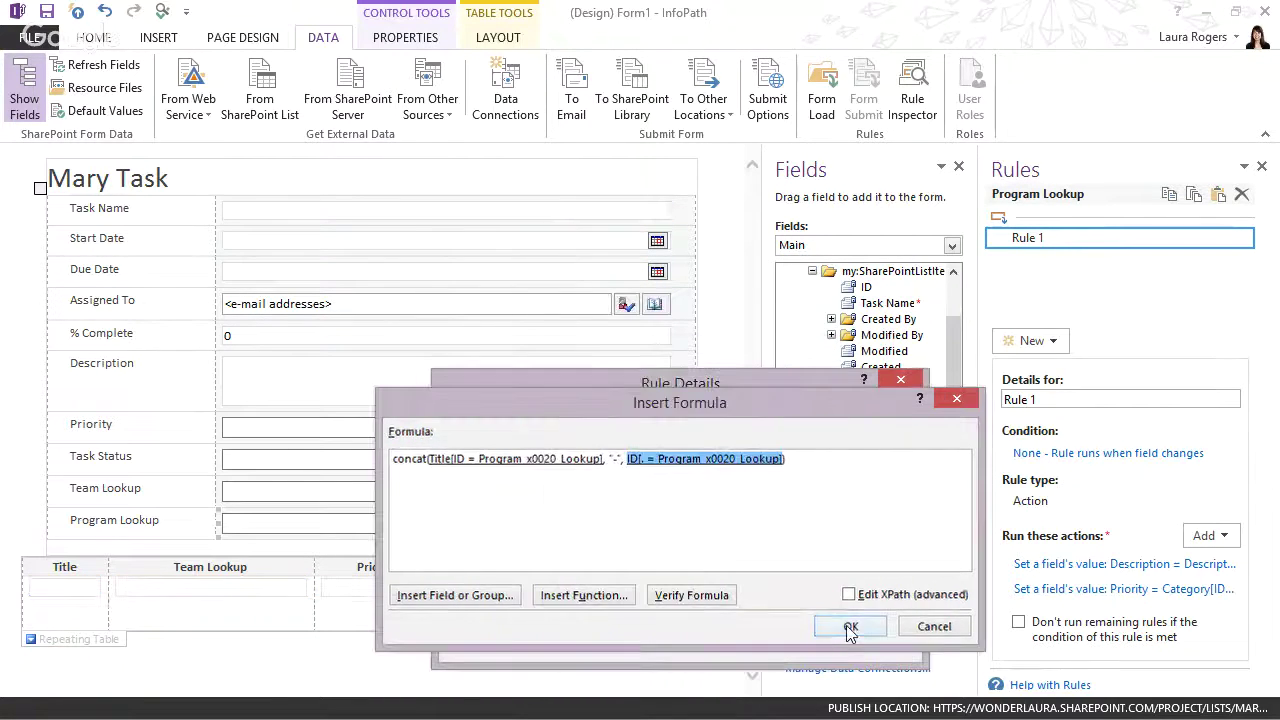
left_click(850, 625)
left_click(789, 639)
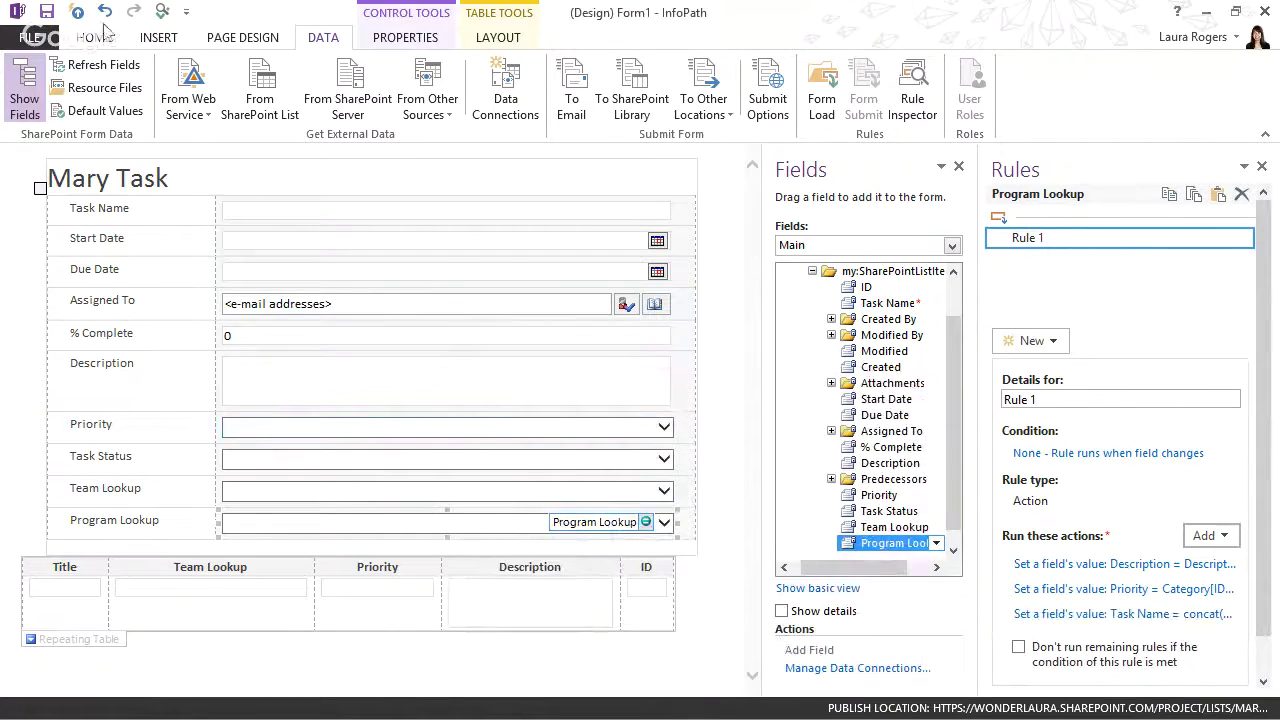
Preview the form with data connections allowed, select Team A and Program 4 to test the filled fields, and close the preview.
left_click(161, 11)
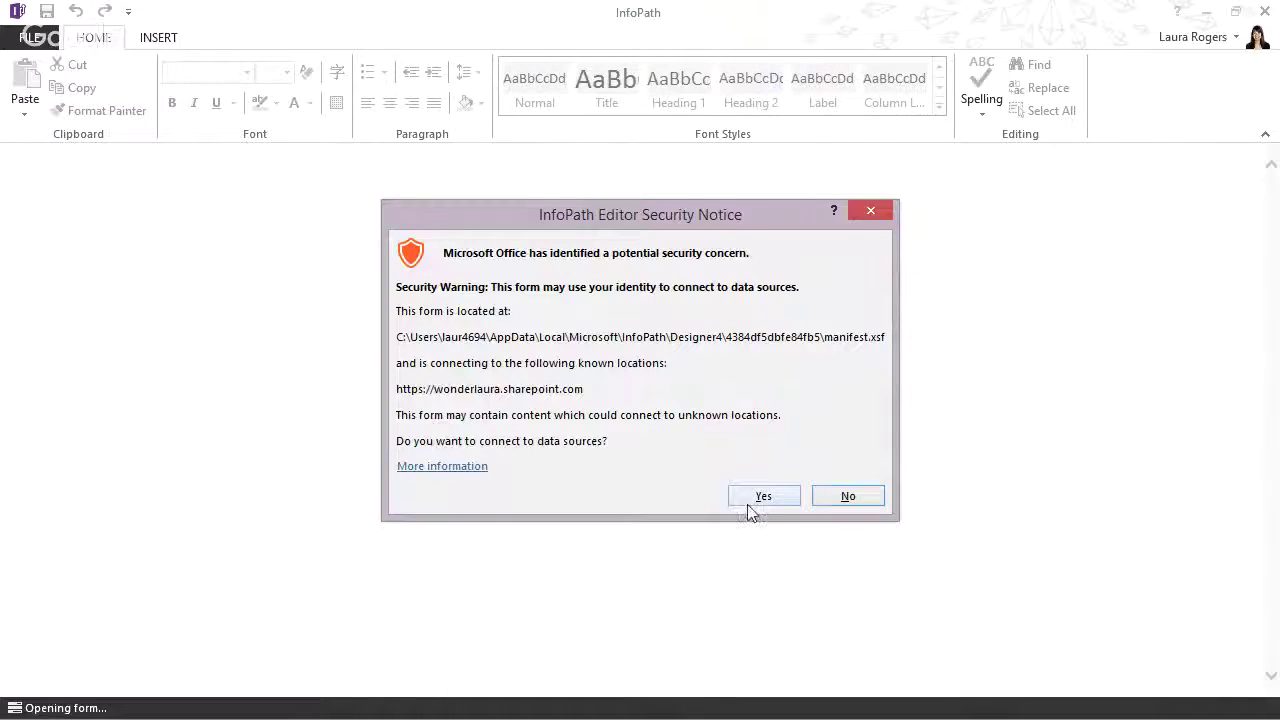
left_click(757, 498)
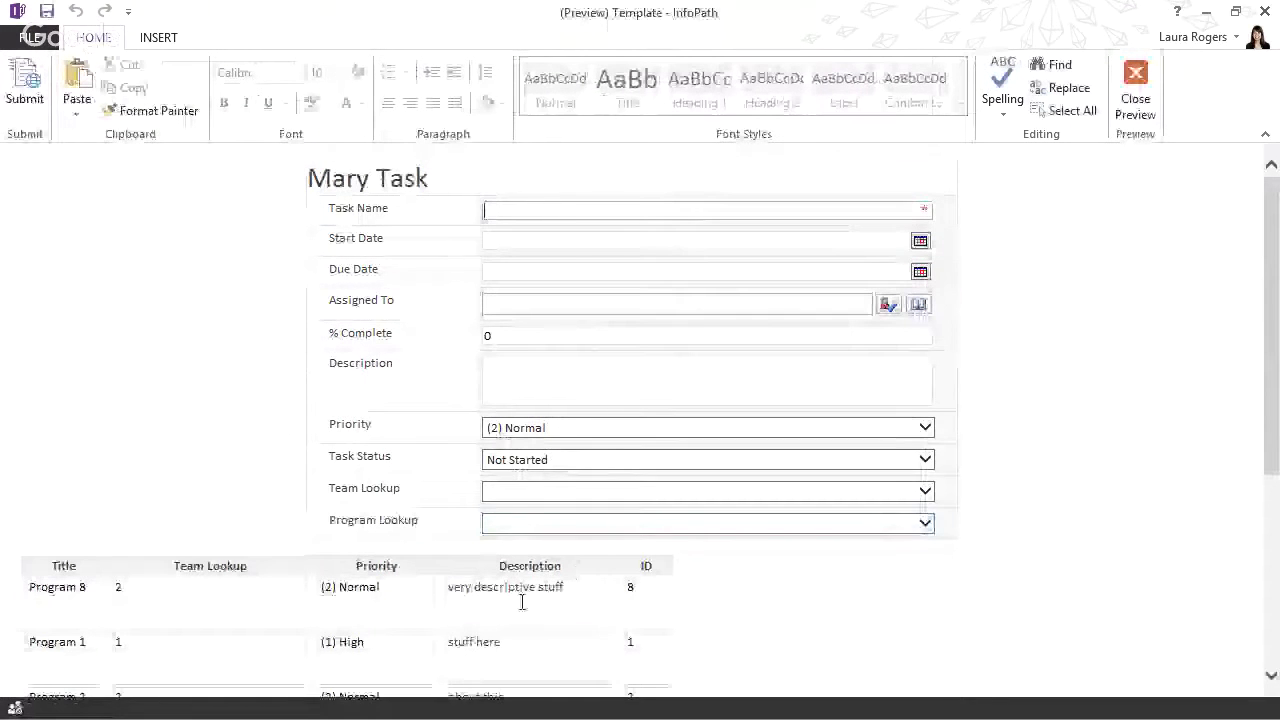
scroll(678, 540, "down", 3)
scroll(640, 500, "up", 2)
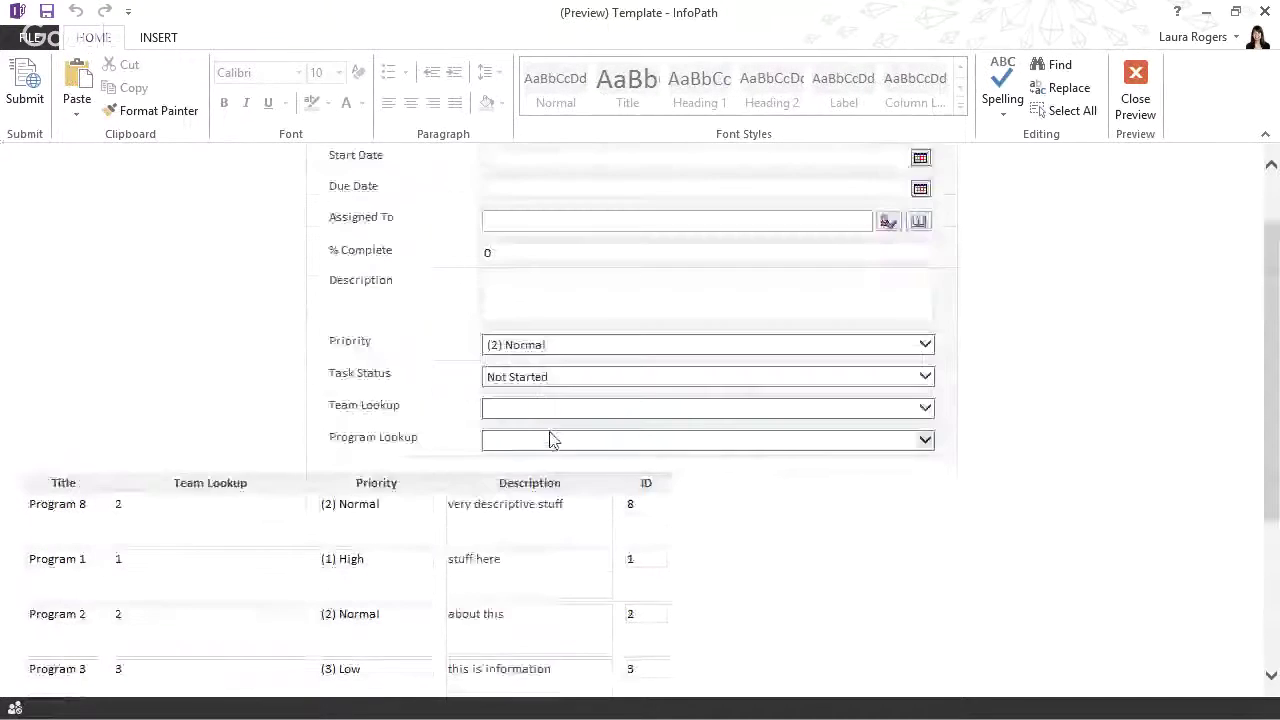
left_click(534, 410)
left_click(530, 425)
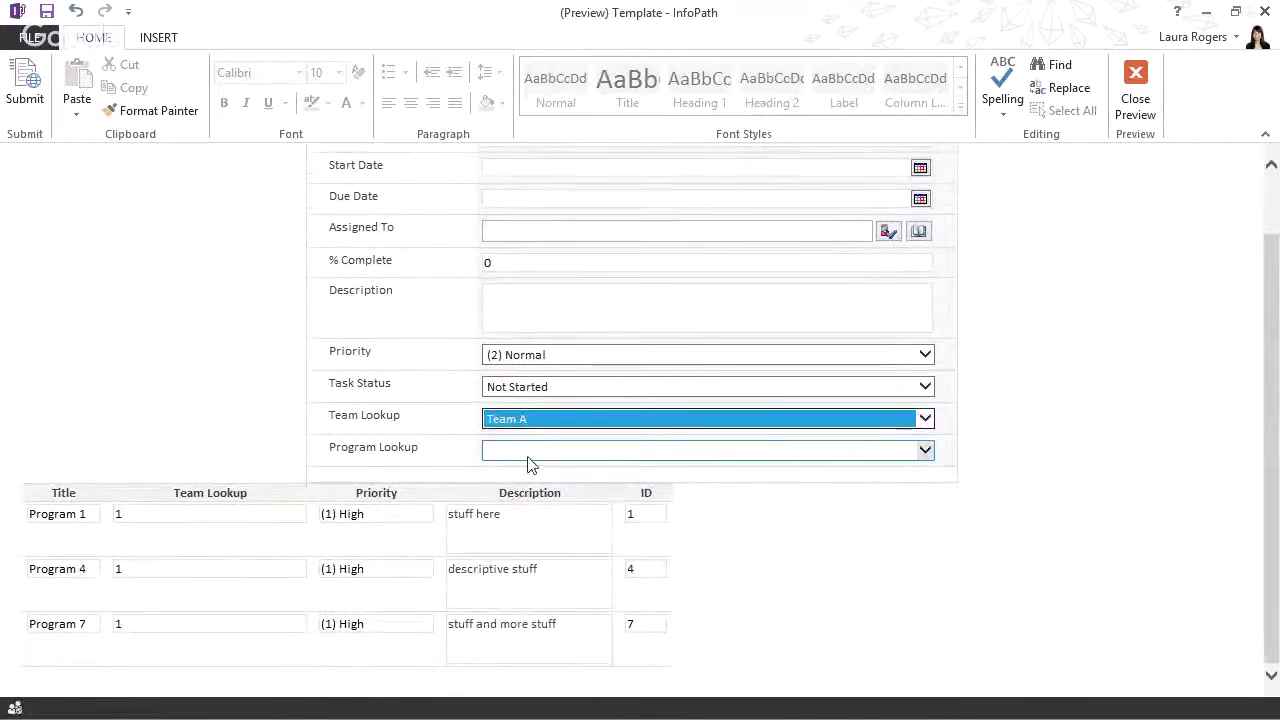
left_click(526, 452)
left_click(535, 483)
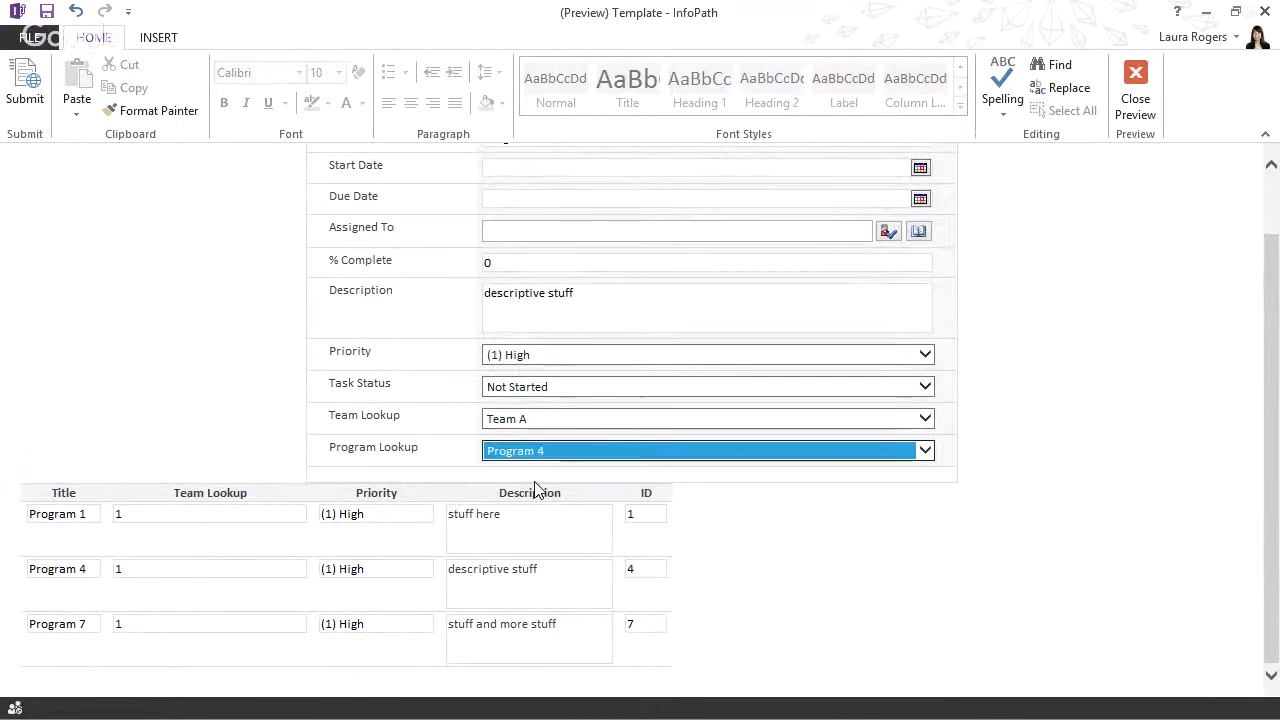
scroll(1043, 376, "up", 1)
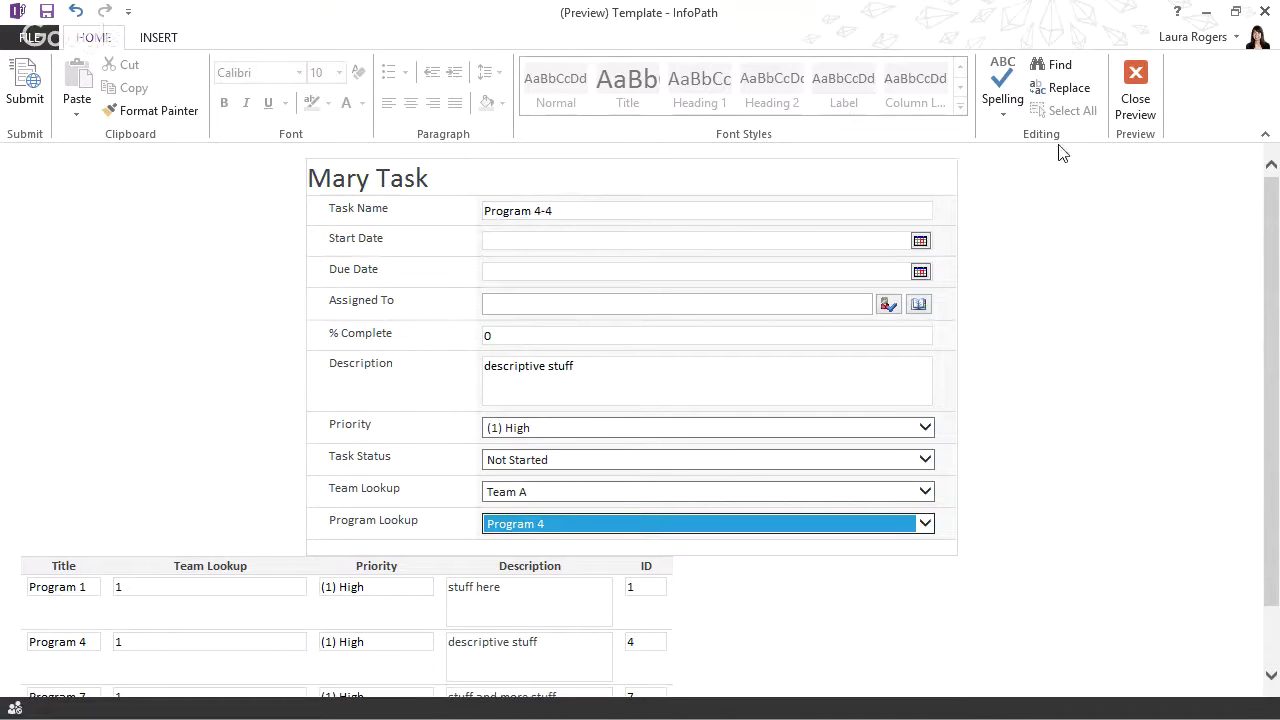
left_click(1120, 115)
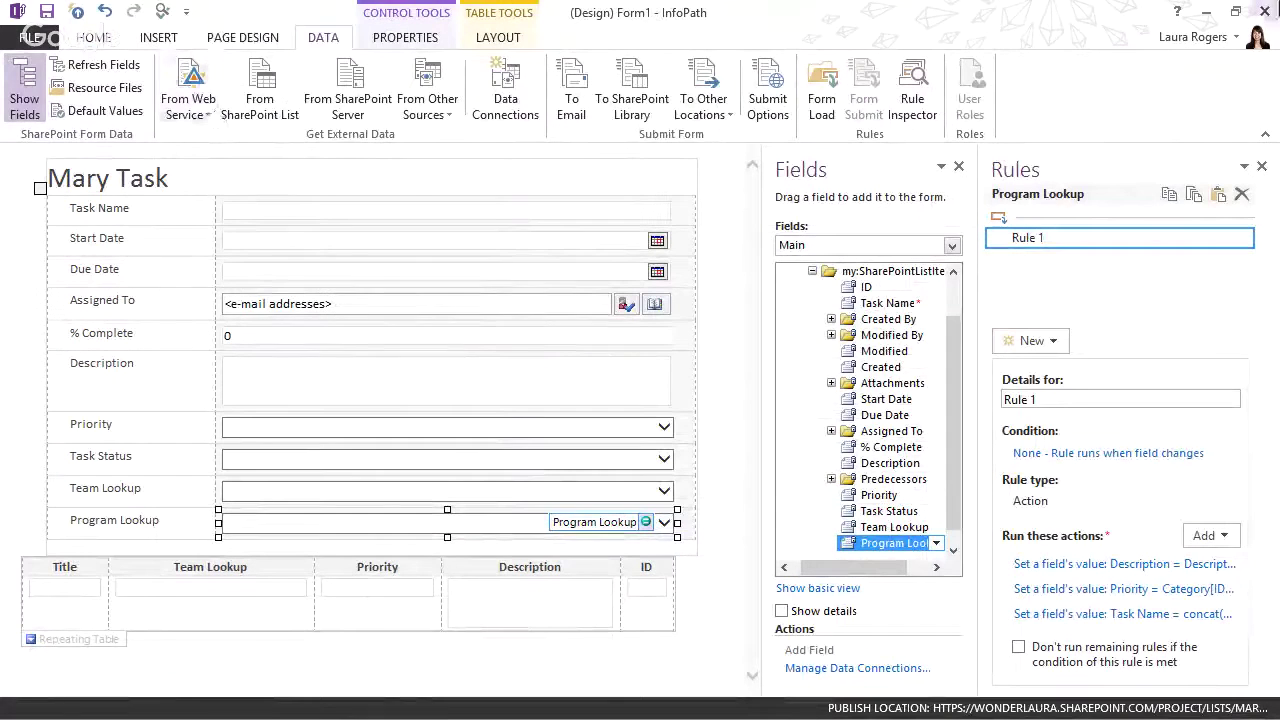
Switch to the browser's InfoPath Q&A post and read on past the question about concatenating data from other fields.
left_click(1264, 11)
left_click(505, 425)
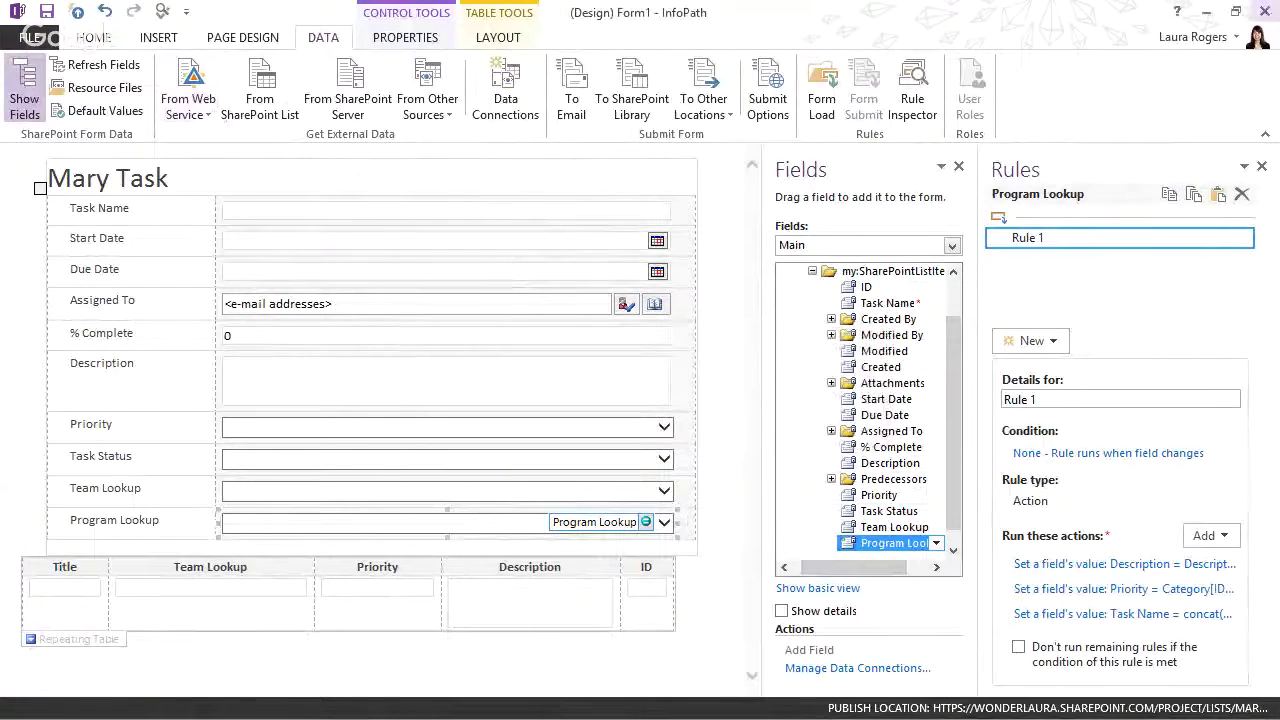
key("alt+Tab")
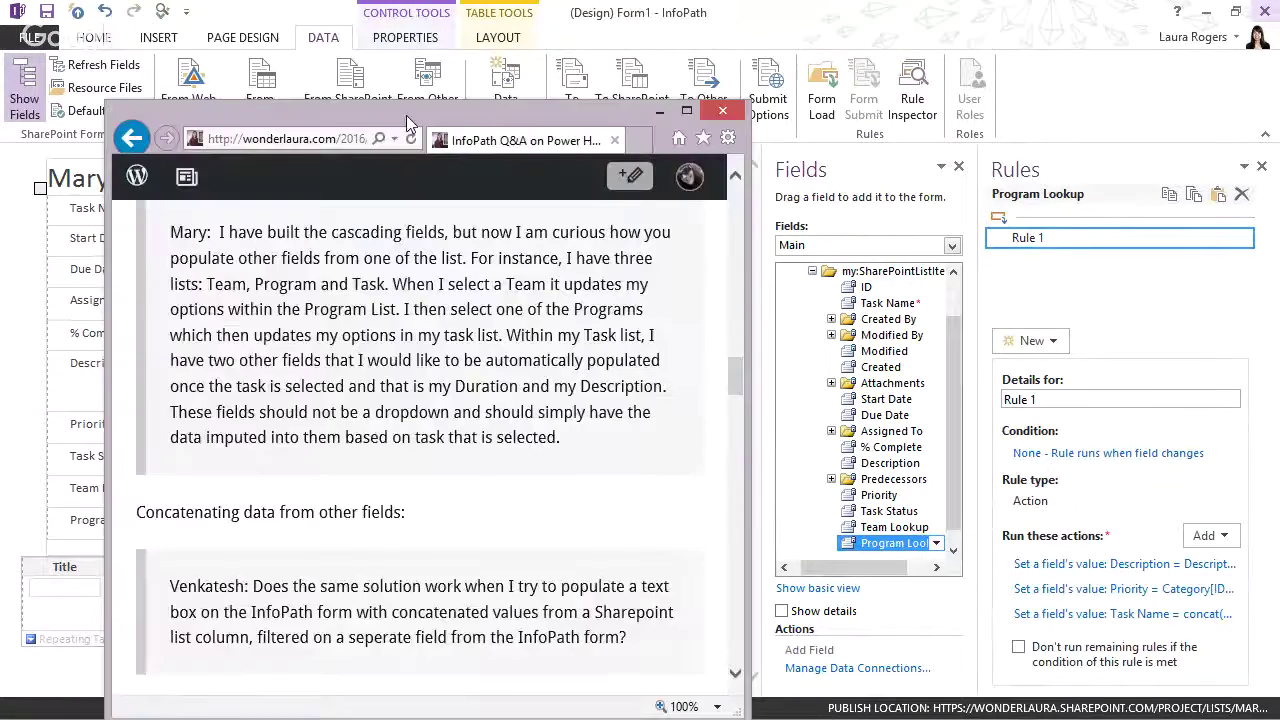
scroll(869, 373, "down", 5)
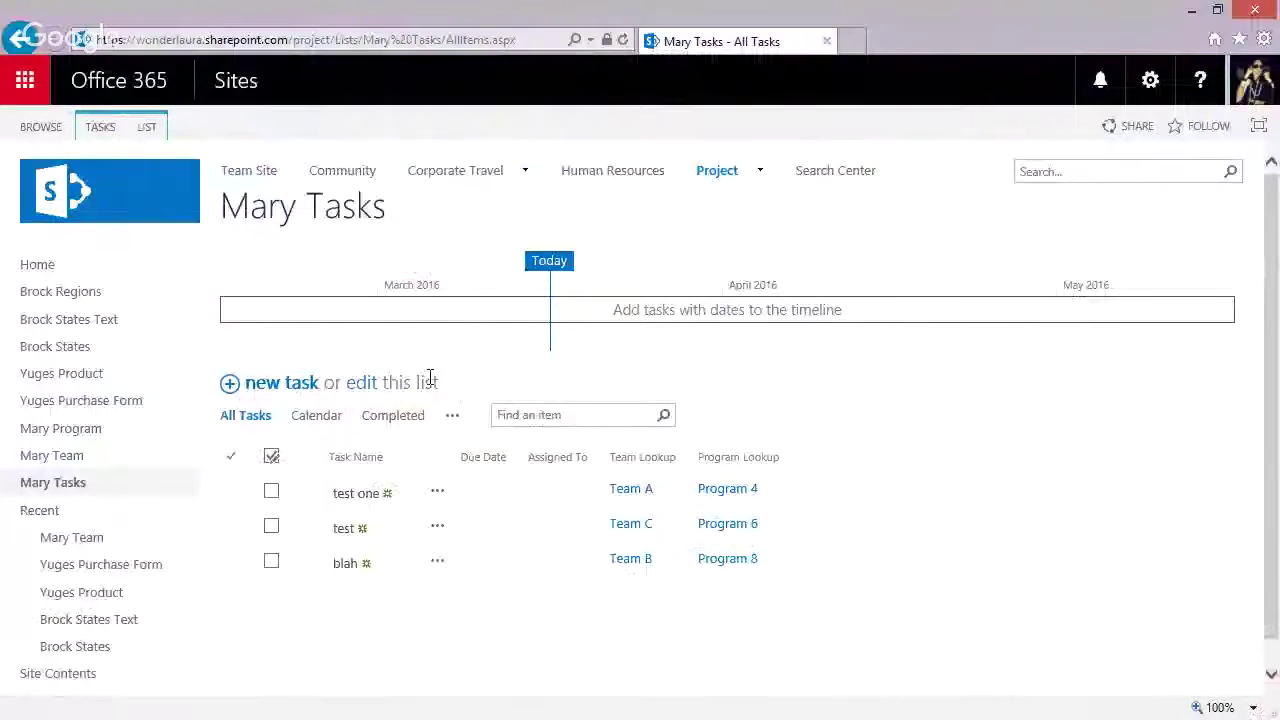
Open the advanced permissions page for item 456 in the Yuges Product list.
left_click(97, 383)
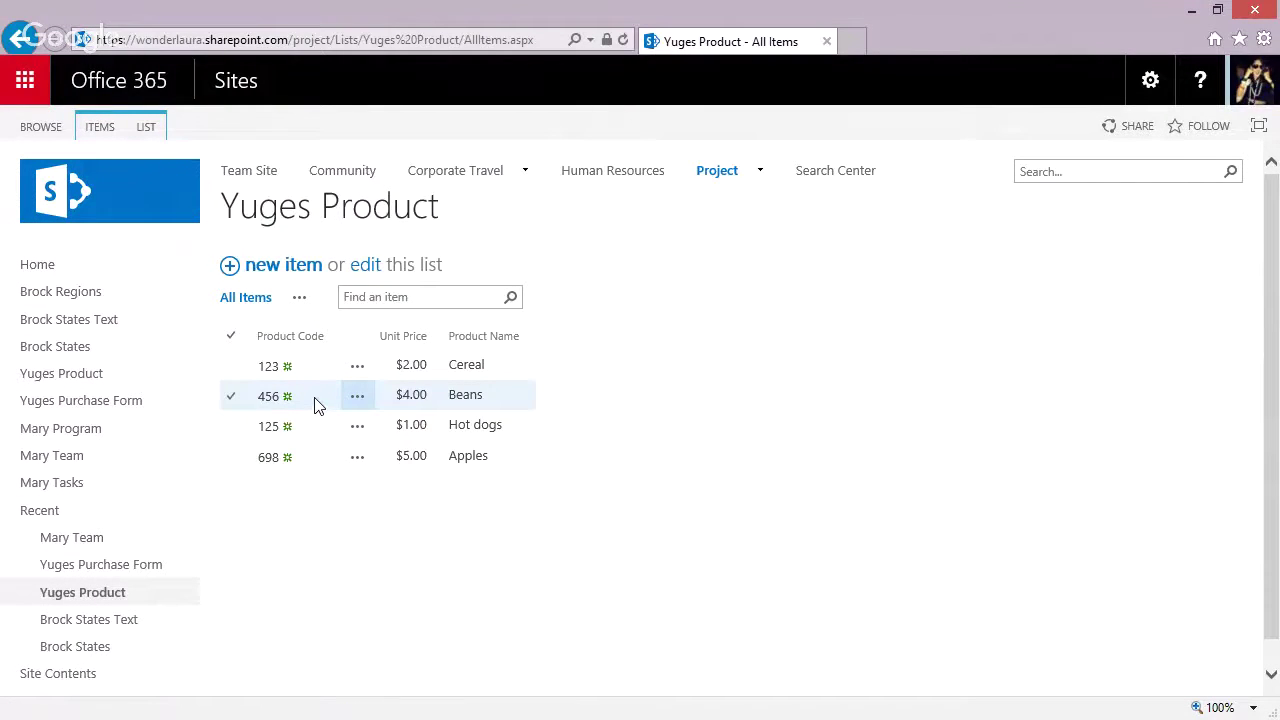
left_click(318, 405)
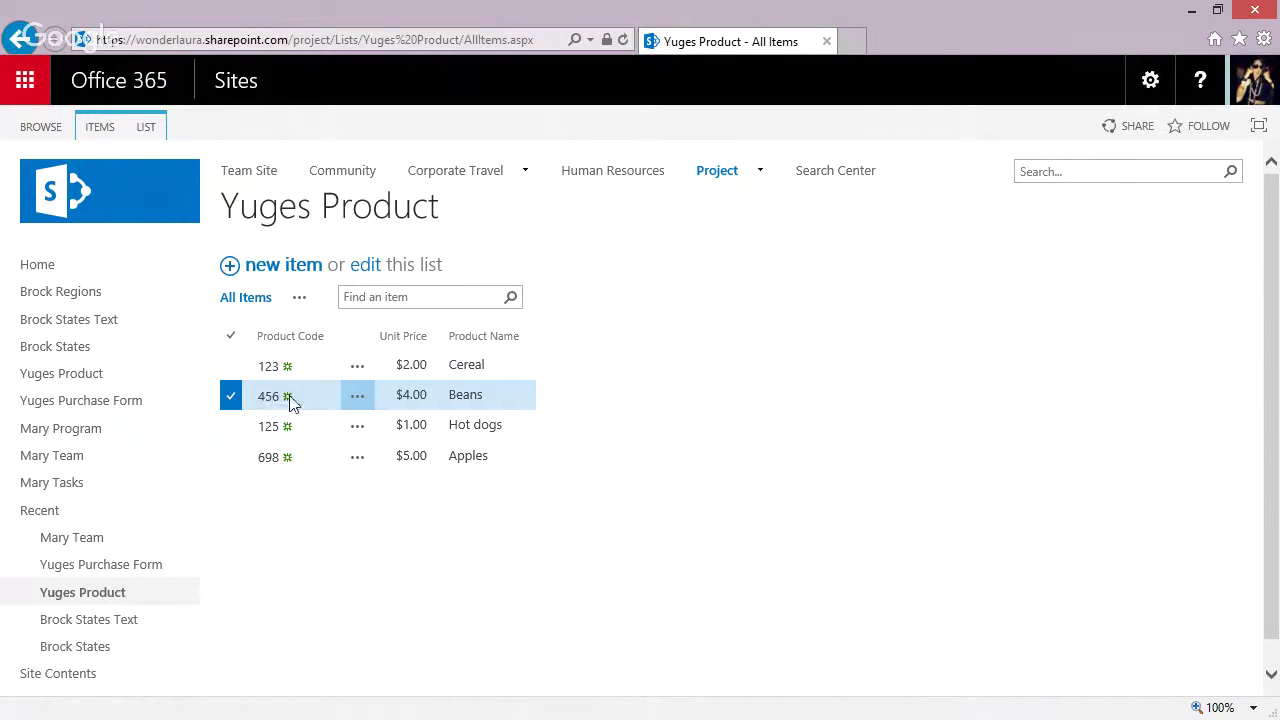
left_click(101, 128)
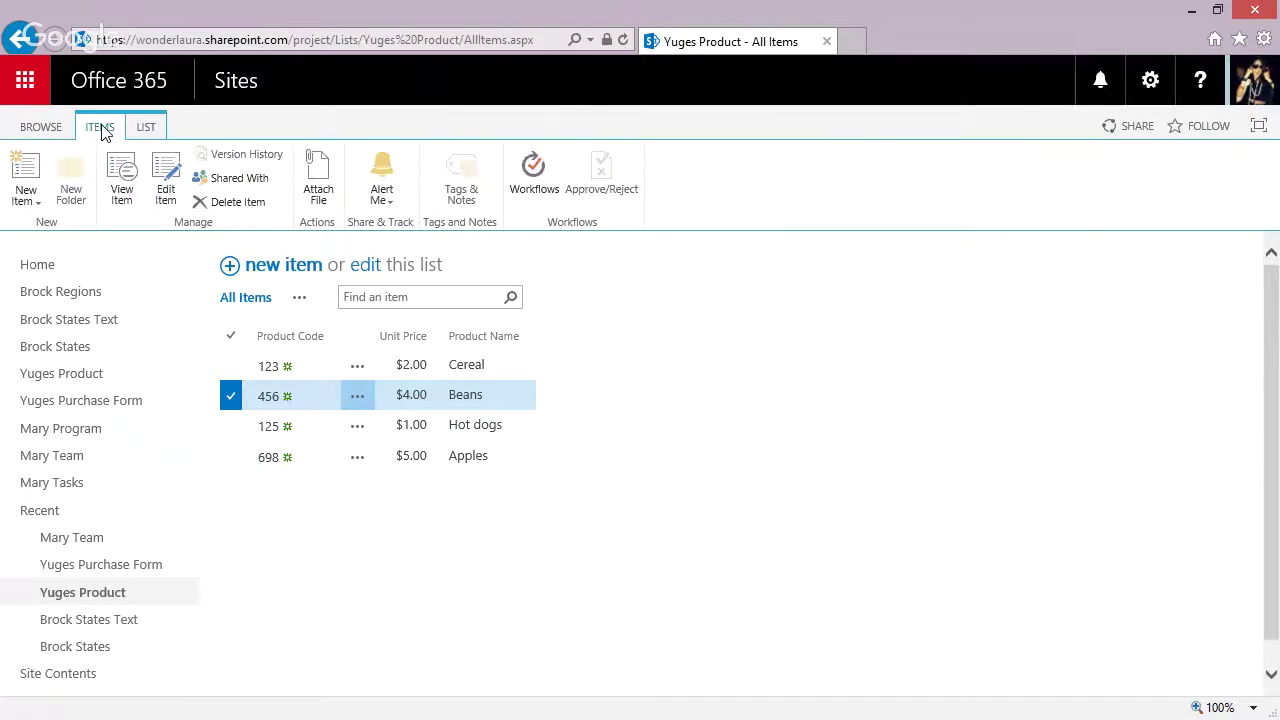
left_click(234, 178)
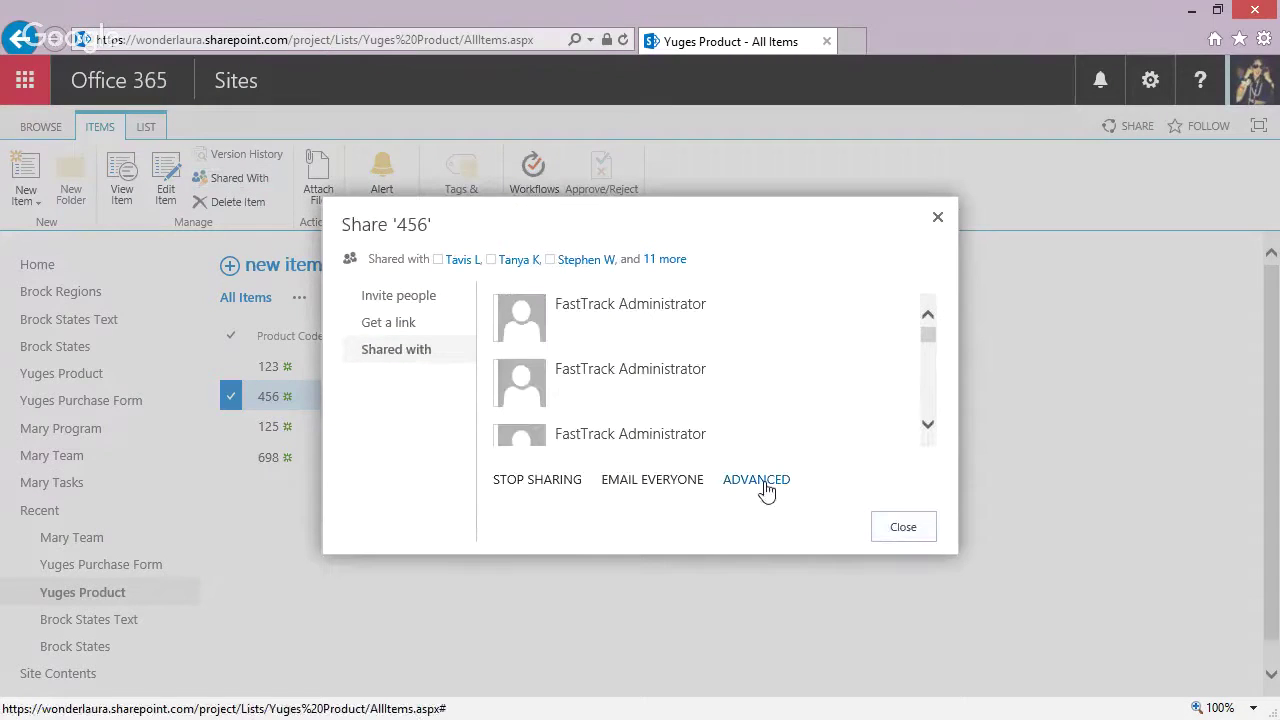
left_click(764, 483)
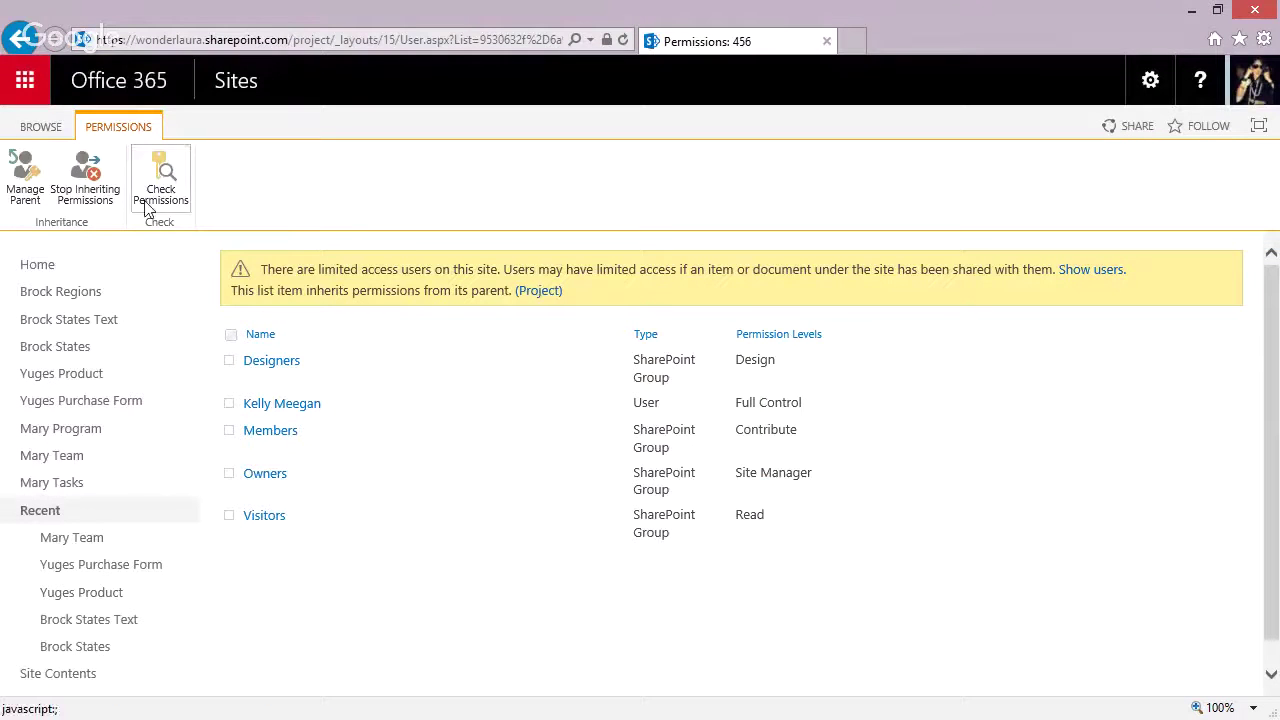
Stop inheriting permissions for item 456 and remove the Members group's permissions from it.
left_click(83, 190)
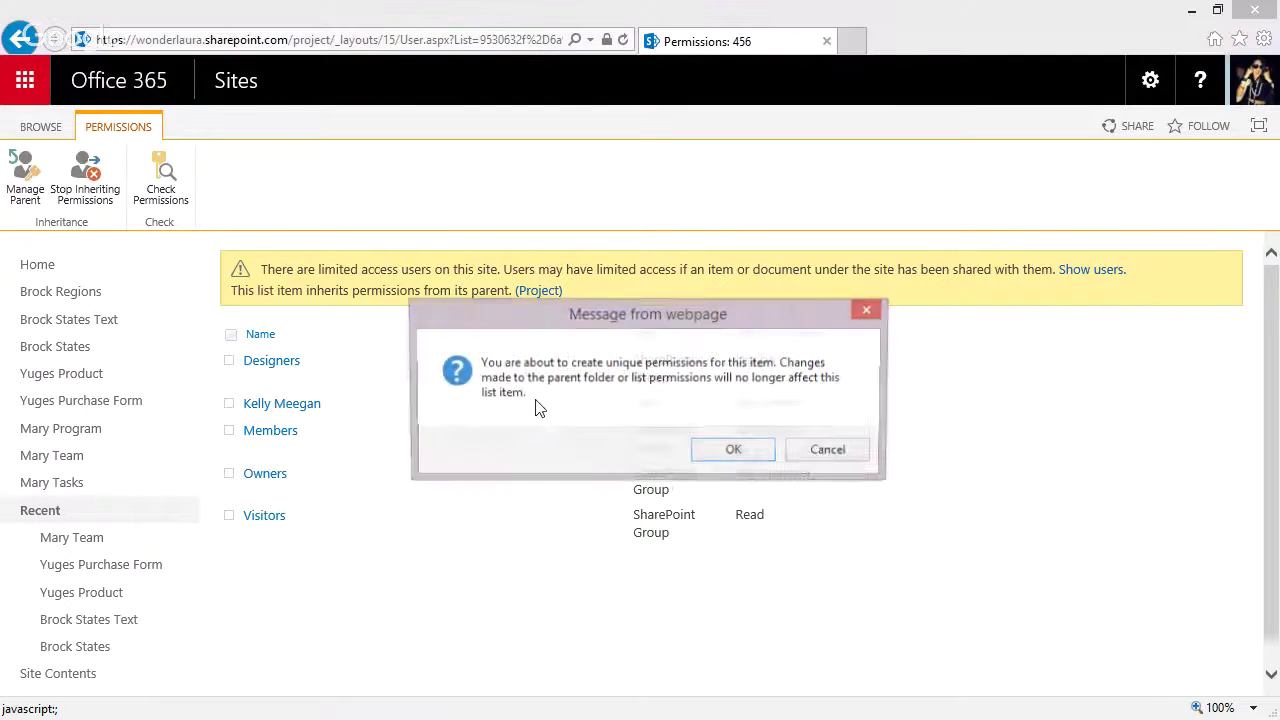
left_click(731, 450)
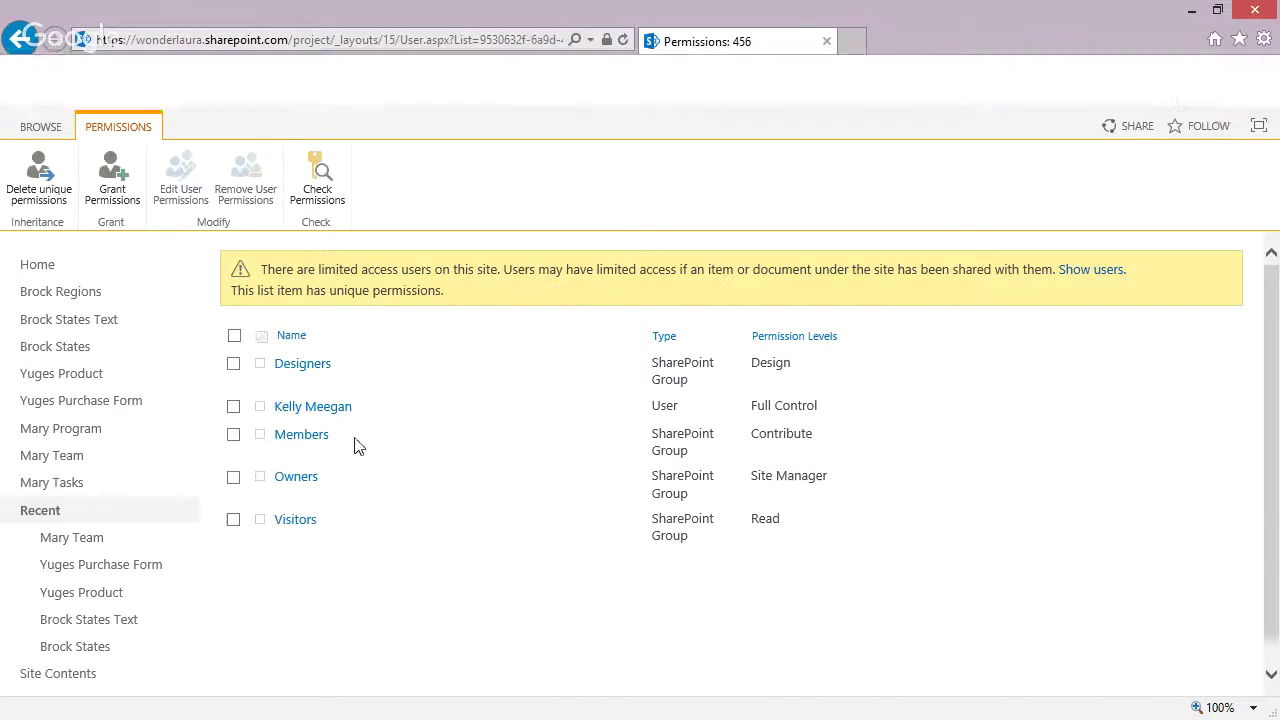
left_click(233, 435)
left_click(245, 180)
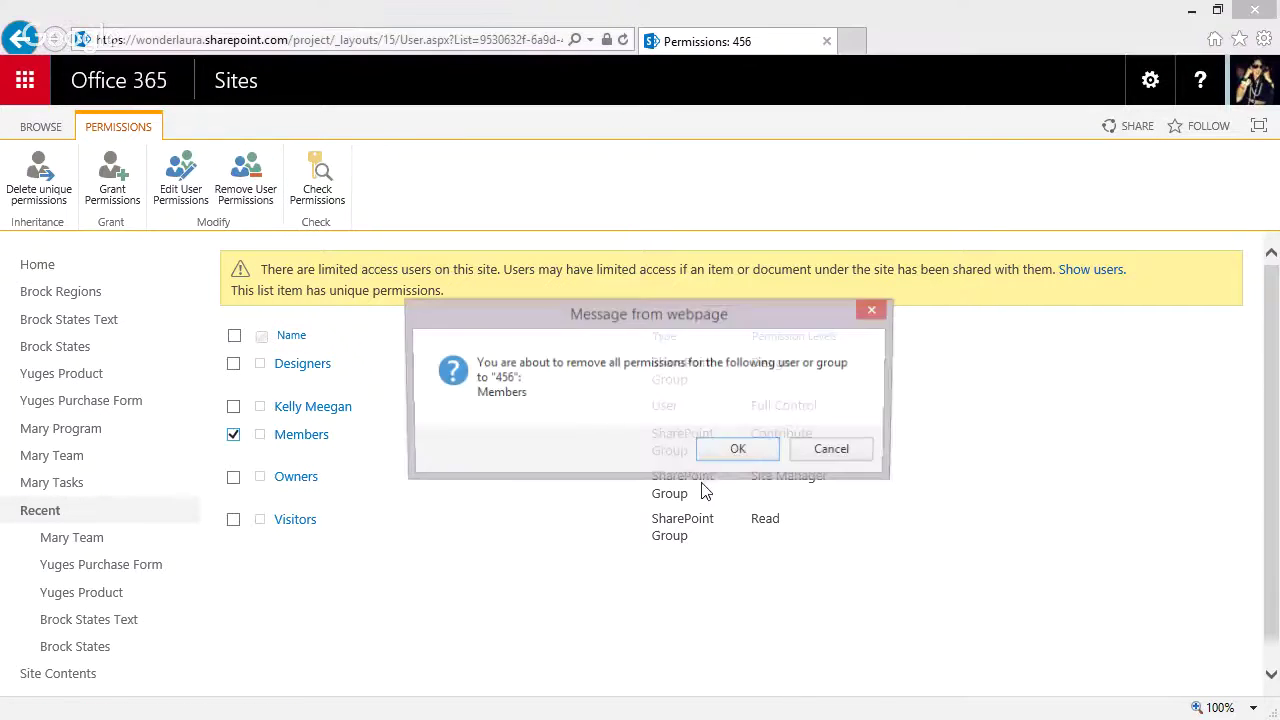
left_click(731, 452)
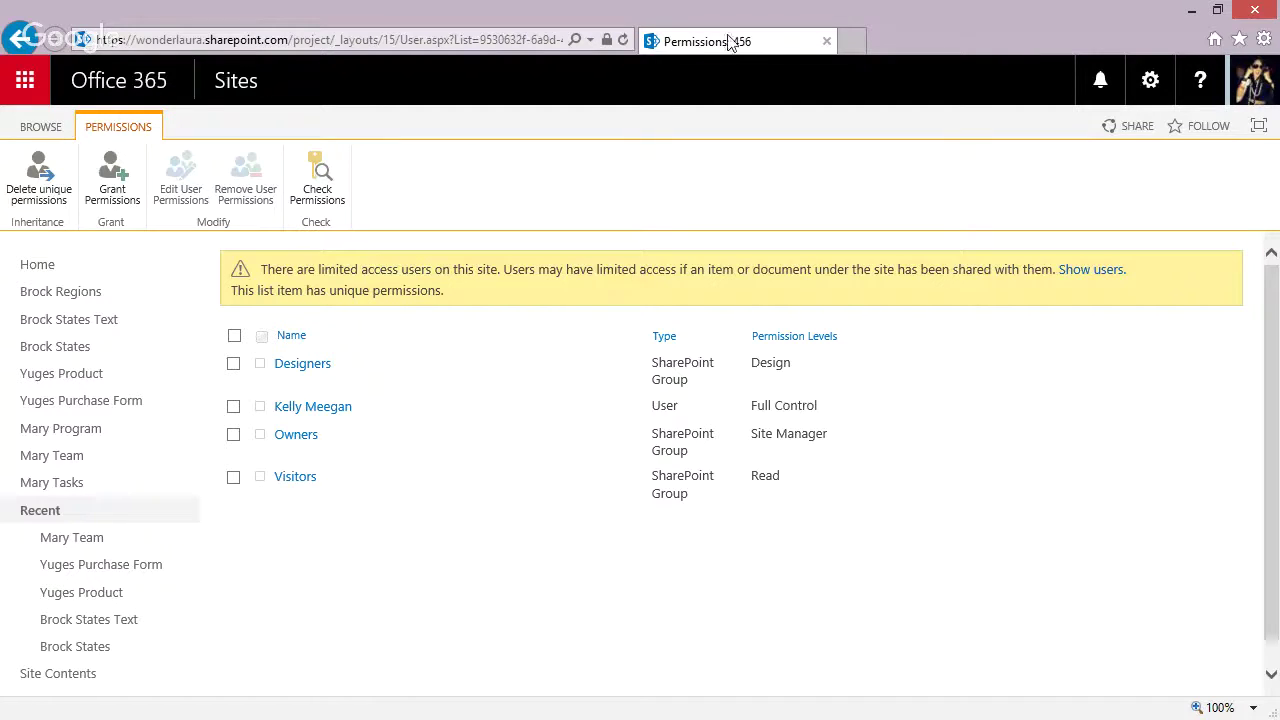
Leave the permissions page and open a new Yuges Purchase Form entry to inspect its Product Code choices.
left_click(38, 127)
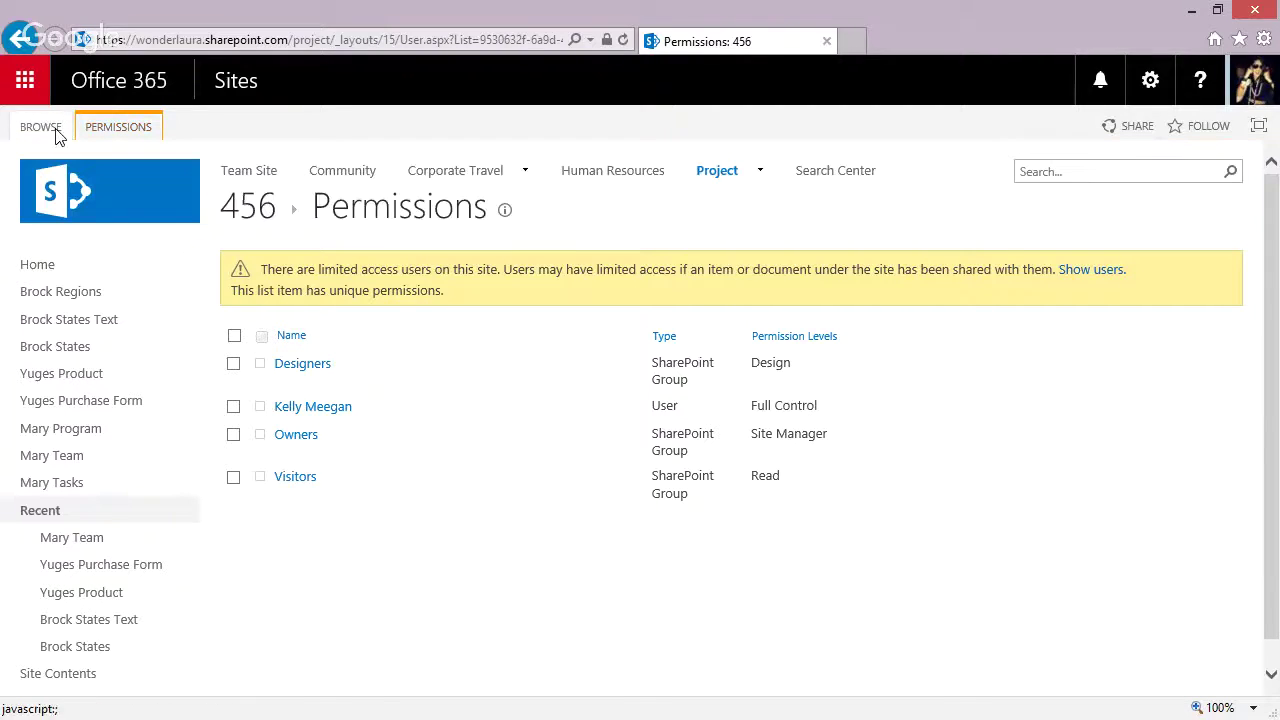
left_click(244, 206)
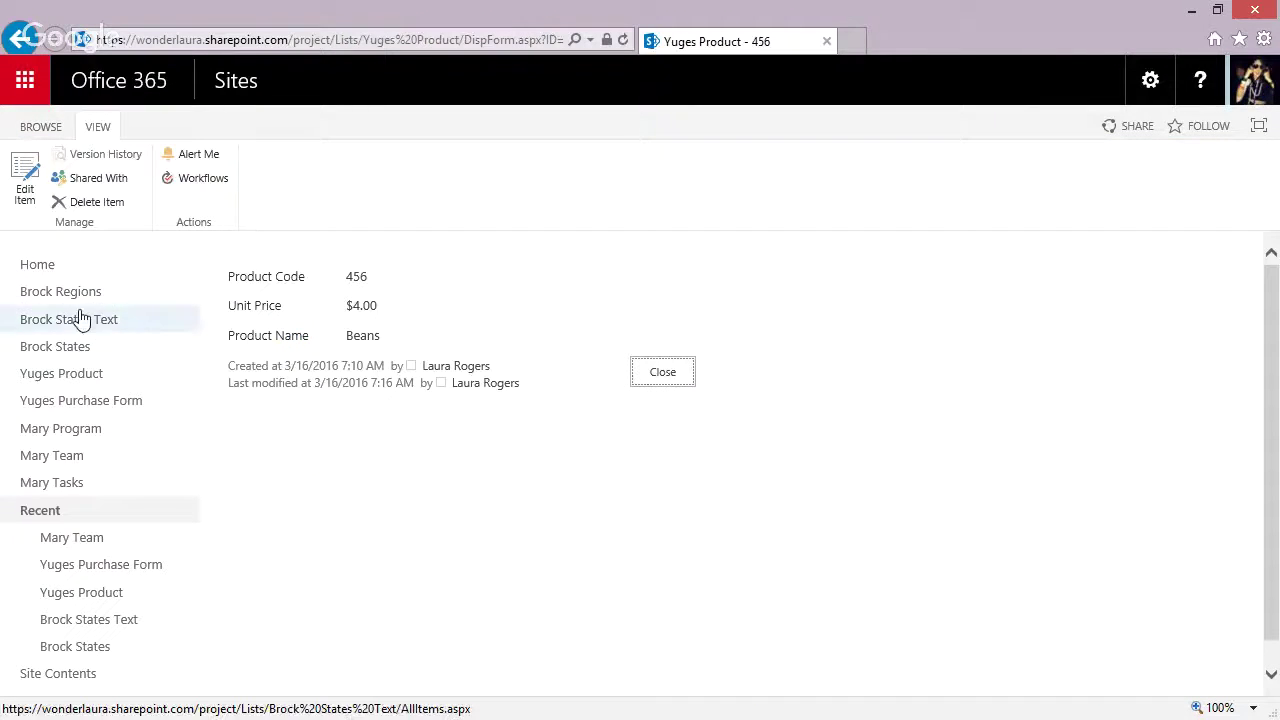
left_click(61, 401)
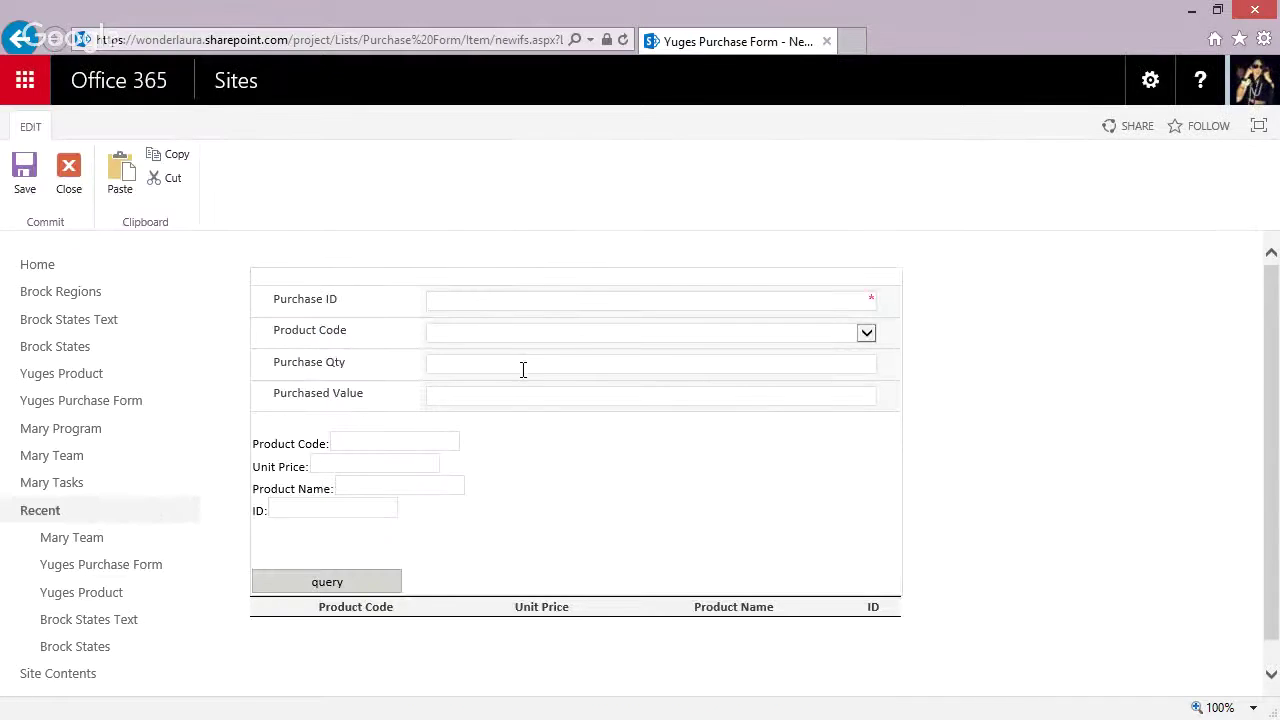
left_click(560, 336)
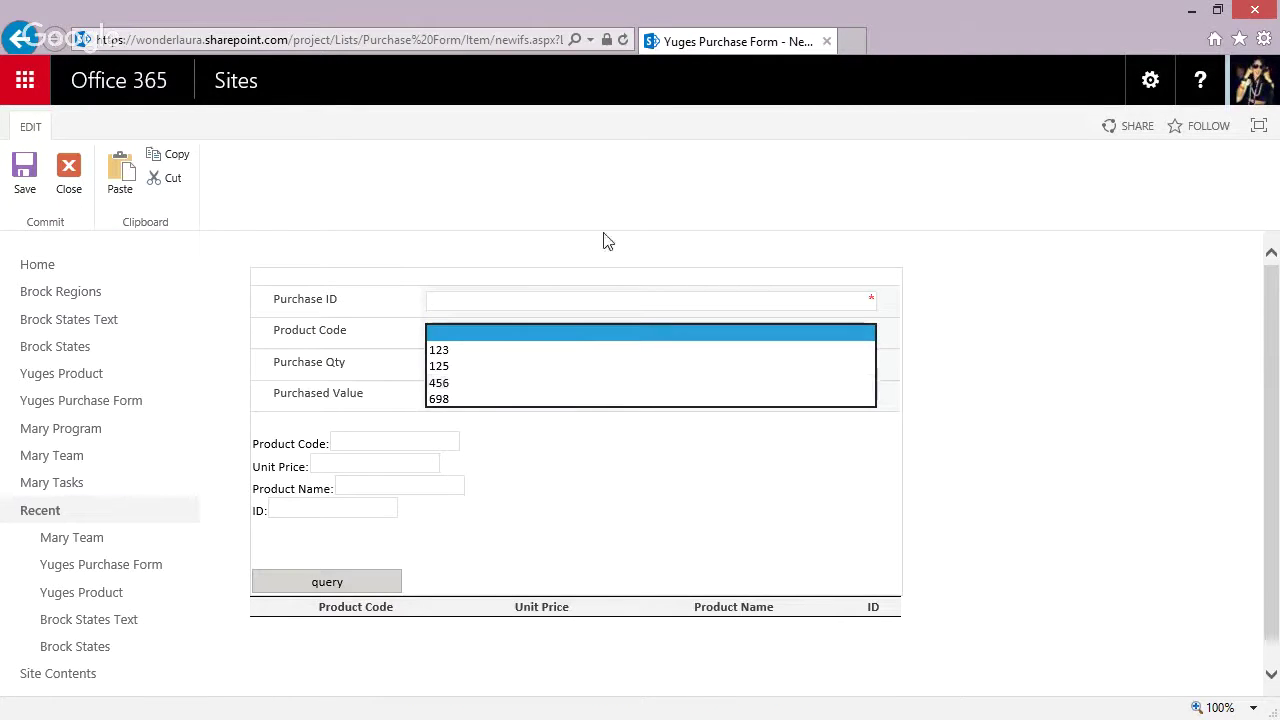
left_click(615, 200)
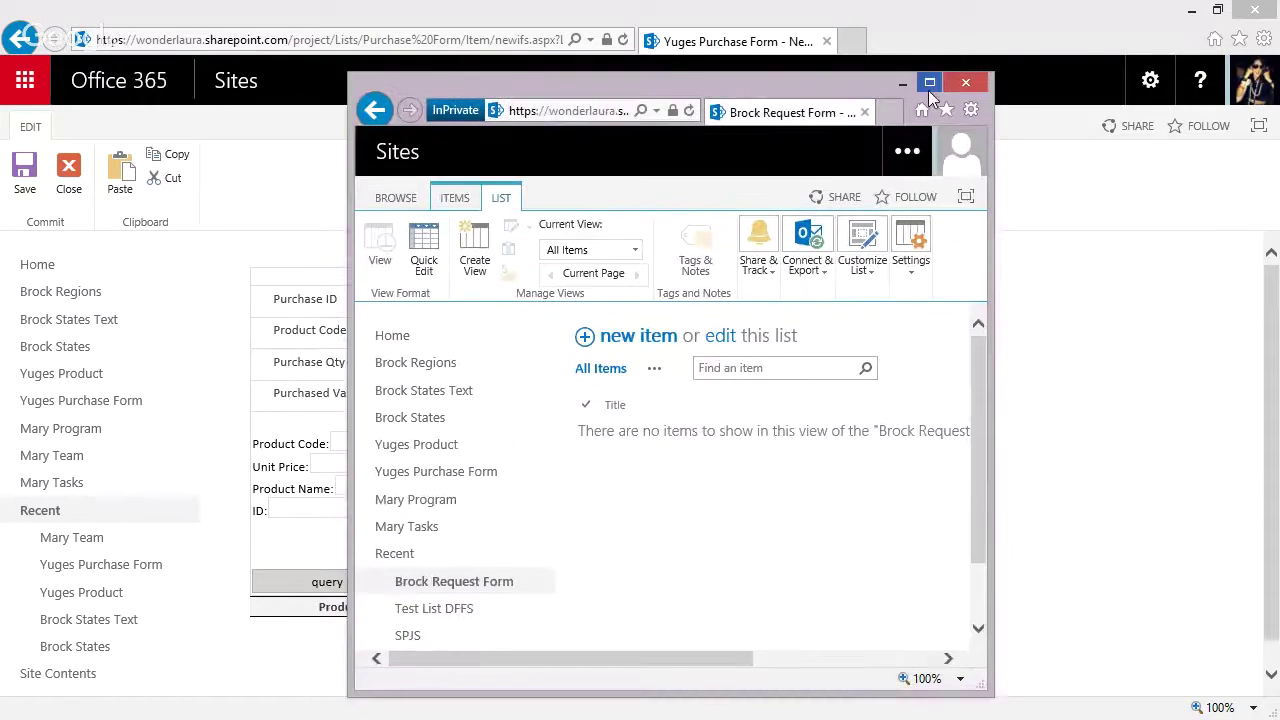
Maximize the InPrivate browser window showing Brock Request Form and go to the Project site's home page.
left_click(928, 90)
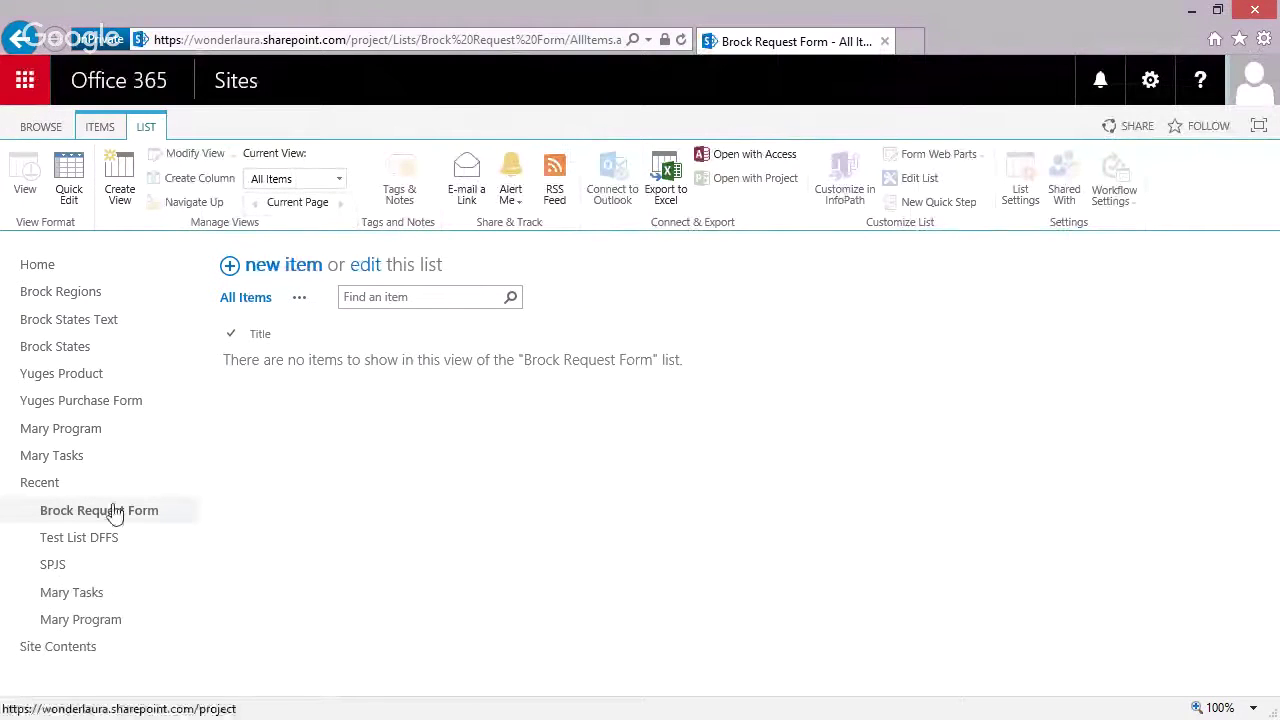
left_click(55, 125)
left_click(53, 268)
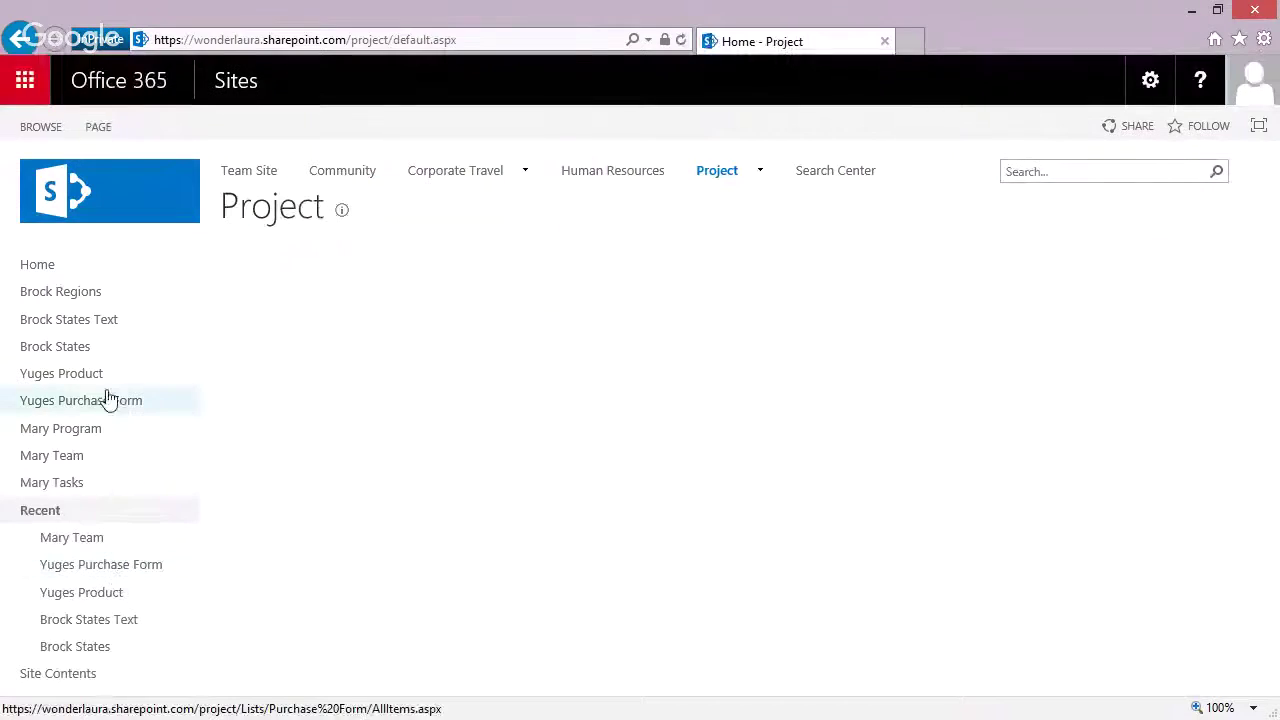
Open a new Yuges Purchase Form entry and inspect the choices offered for Product Code.
left_click(100, 402)
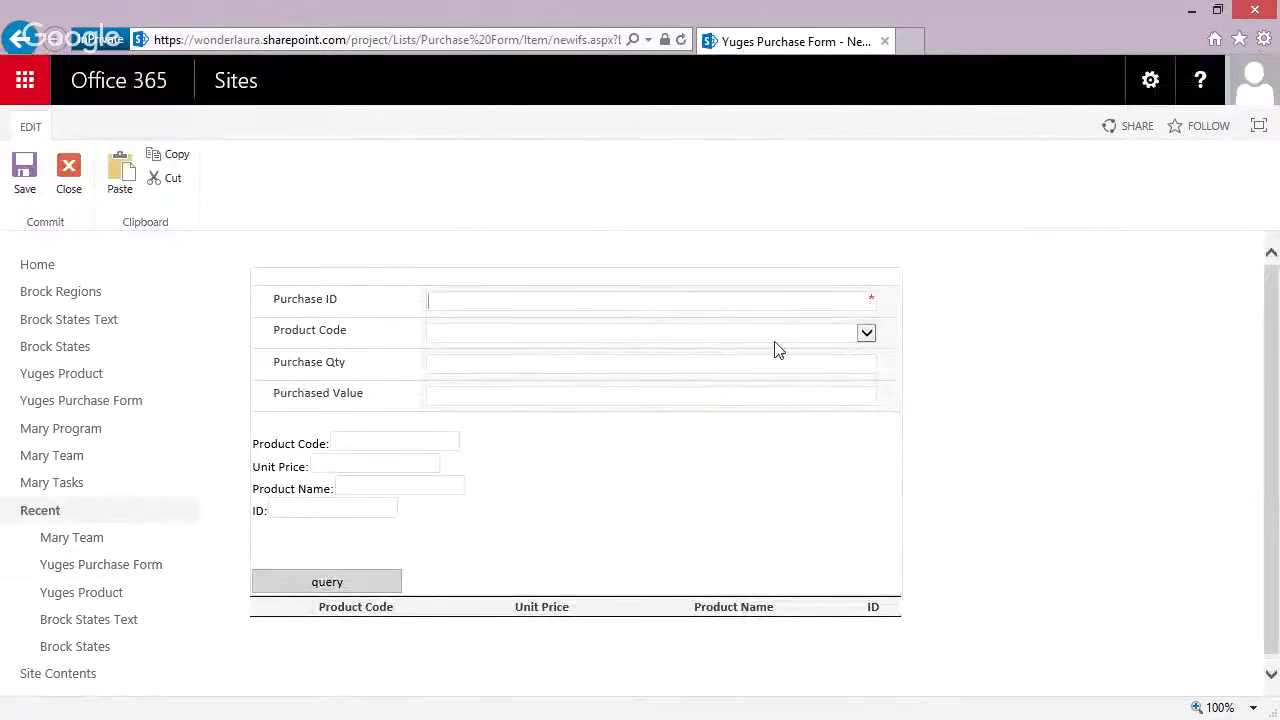
left_click(780, 338)
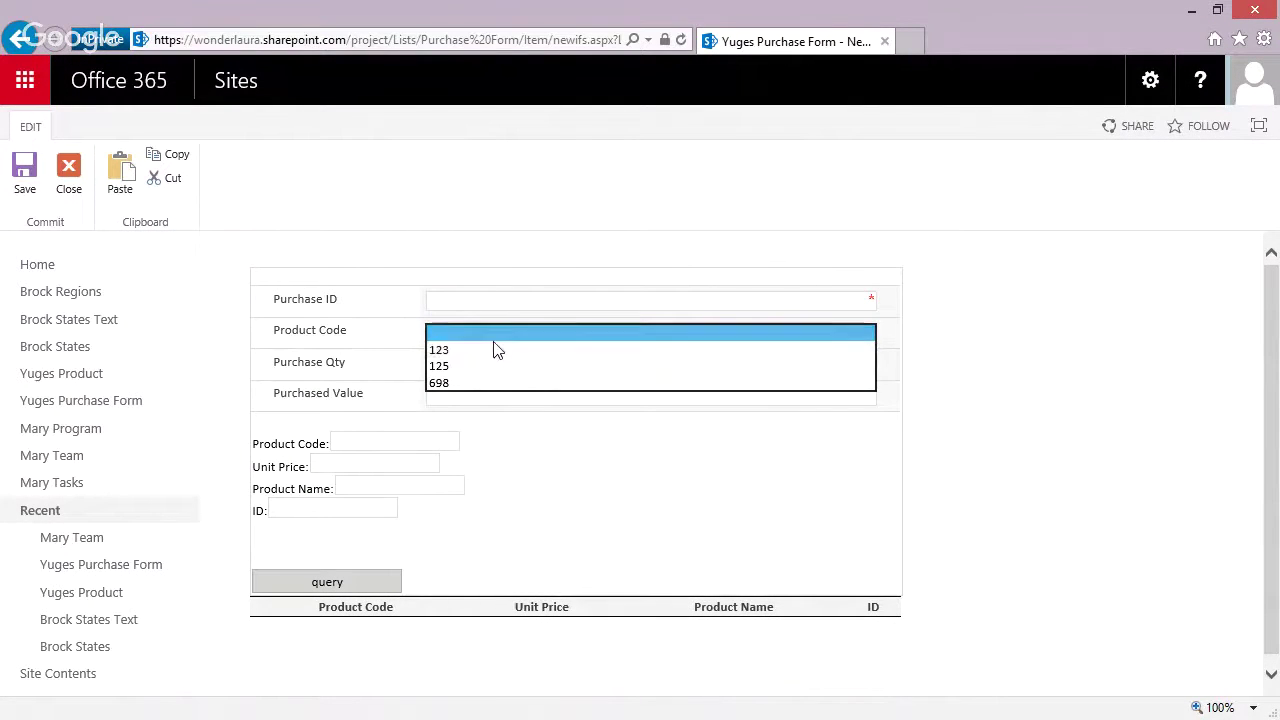
left_click(1213, 76)
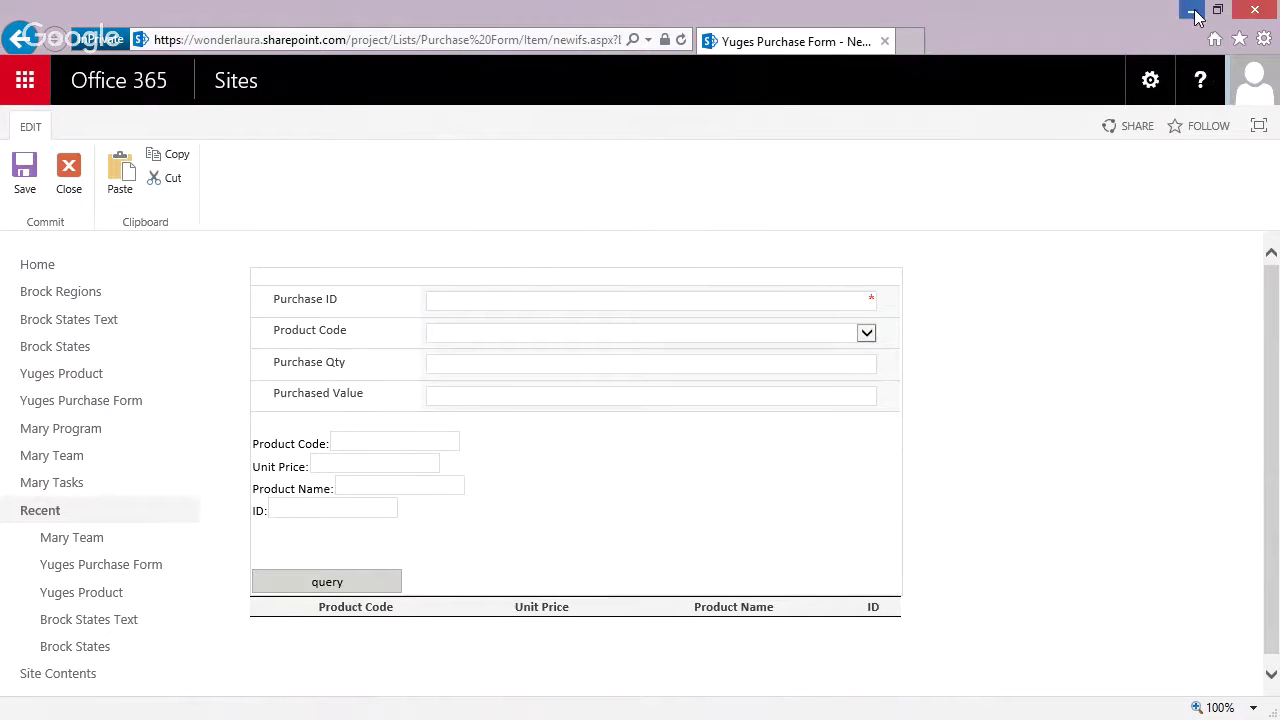
Switch to the InfoPath Q&A page and read the question on getting a list item URL via data connection.
key("alt+Tab")
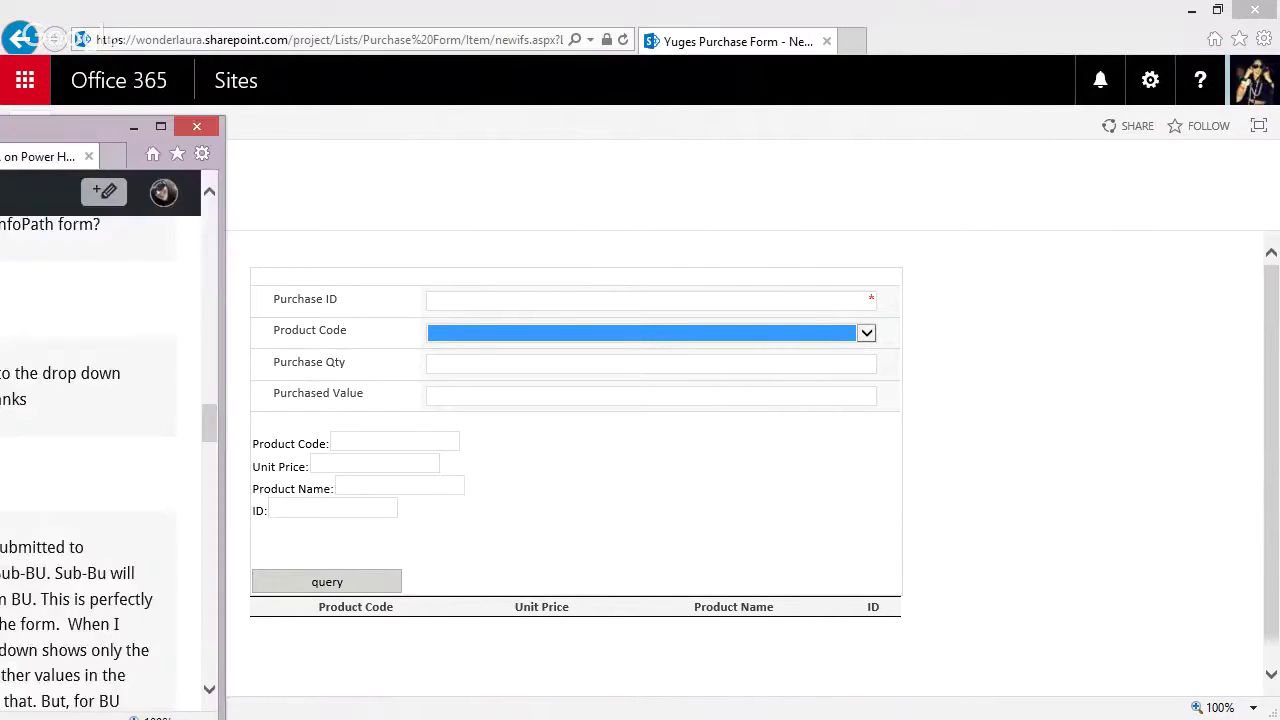
left_click_drag(1033, 336, 1033, 349)
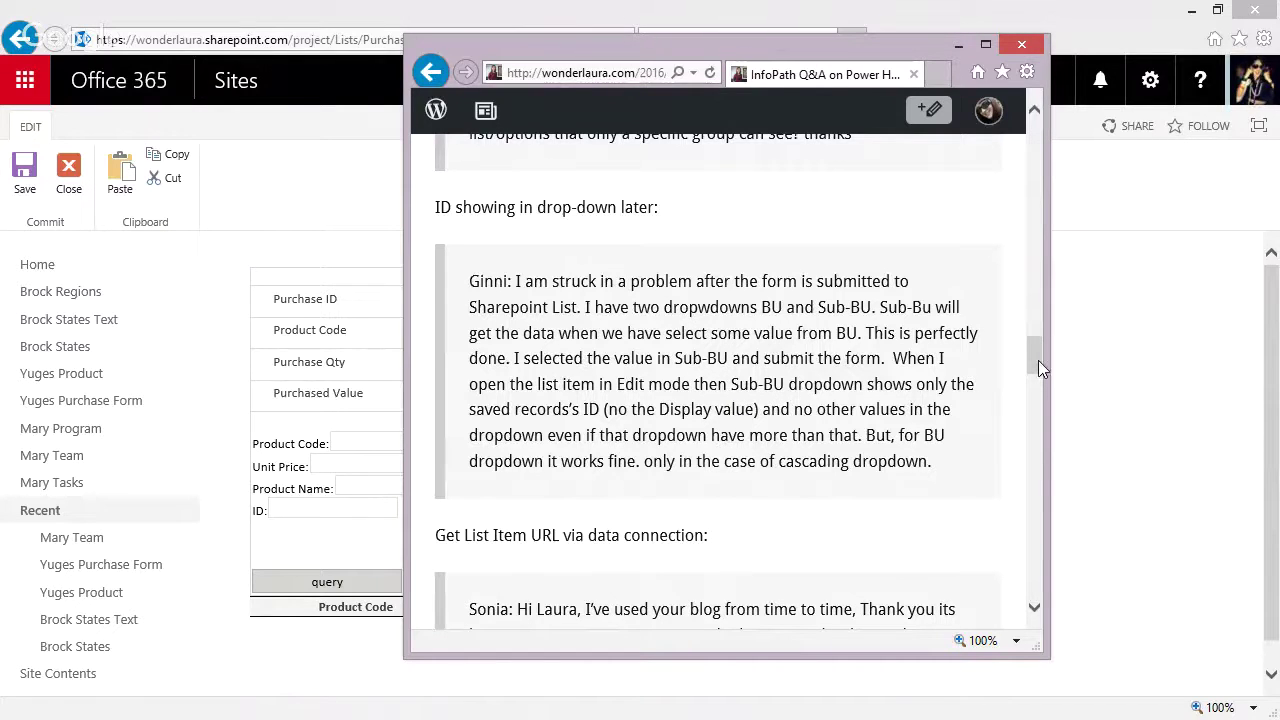
scroll(1036, 354, "down", 3)
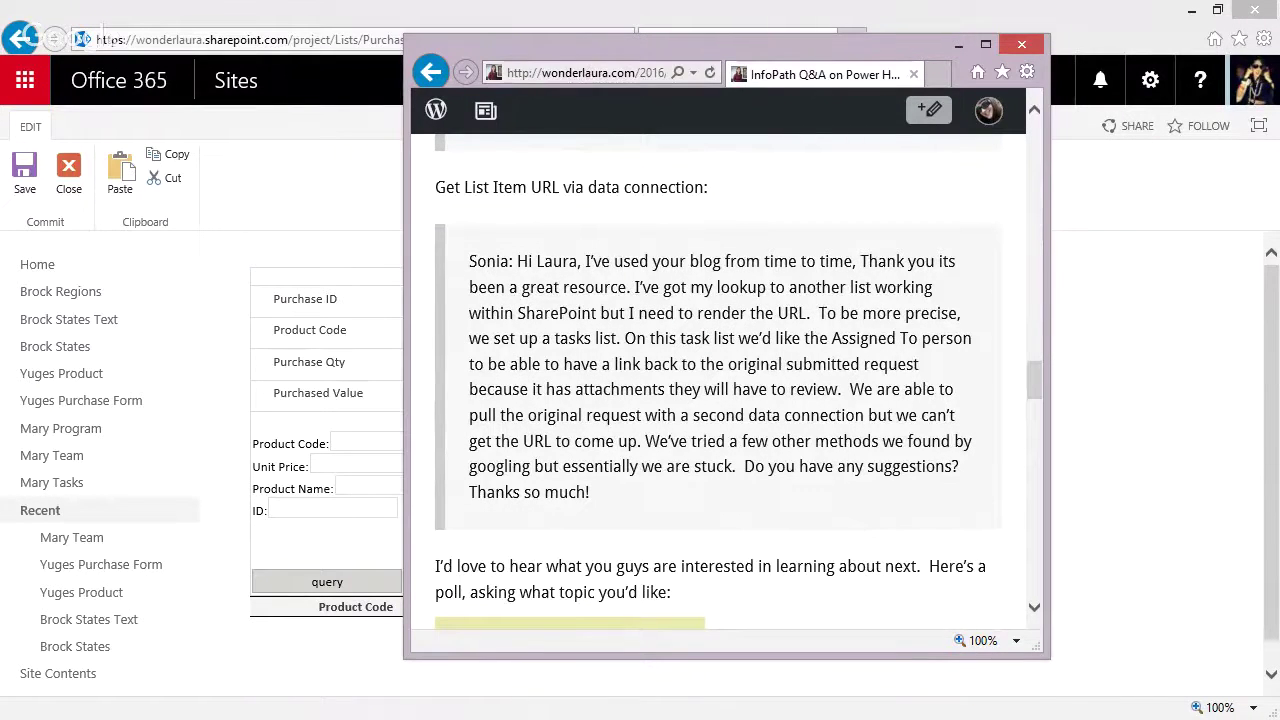
Review the Mary Tasks and Mary Program lists, and open the Mary Program list form for customizing in InfoPath.
left_click(85, 483)
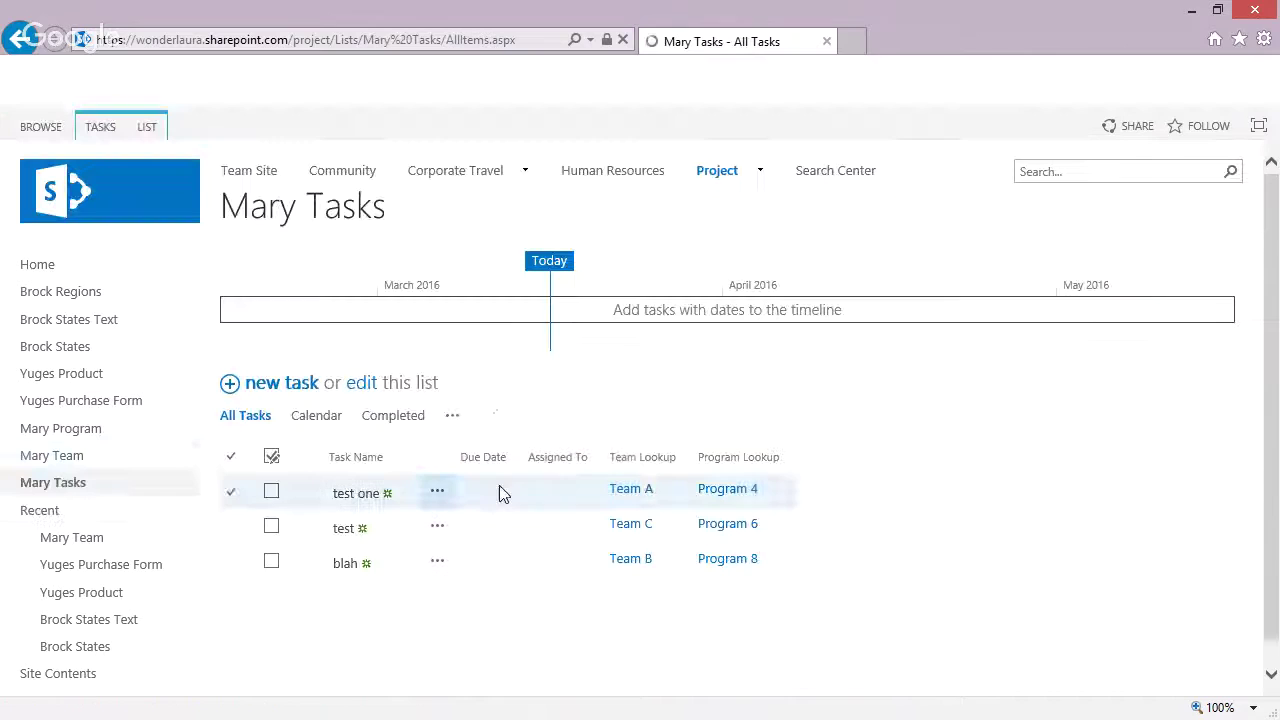
left_click(108, 431)
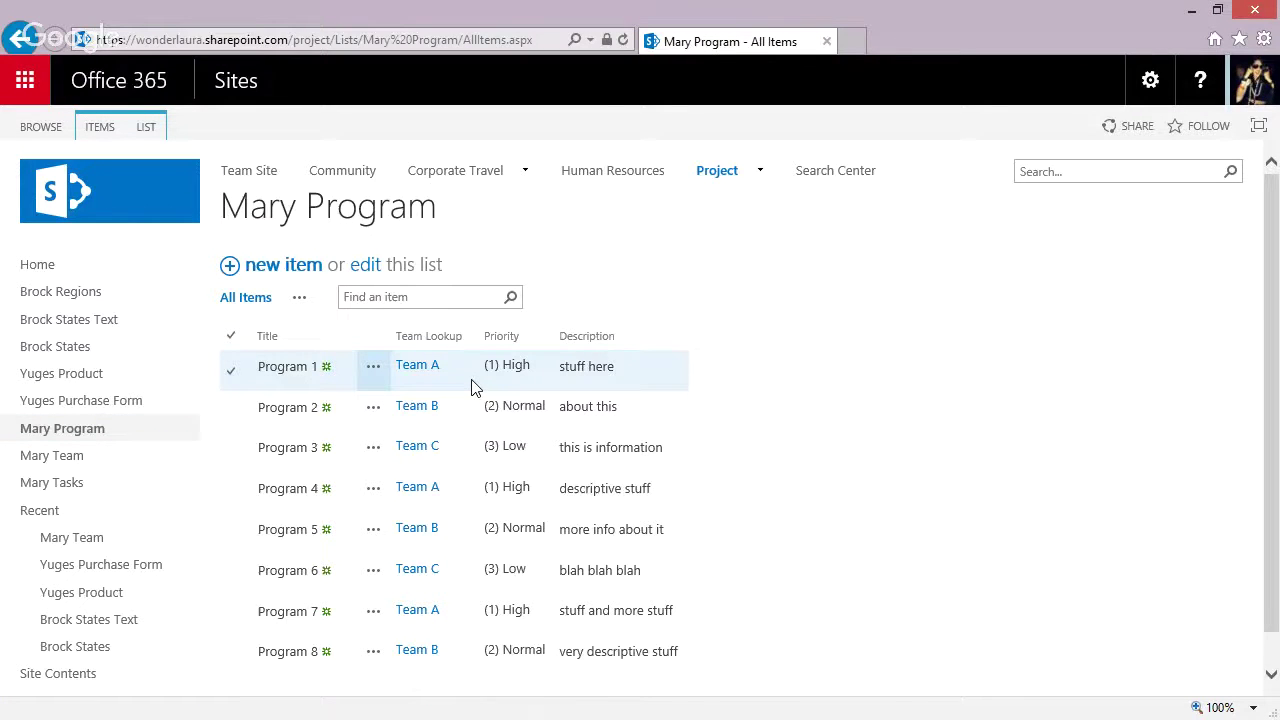
left_click(145, 126)
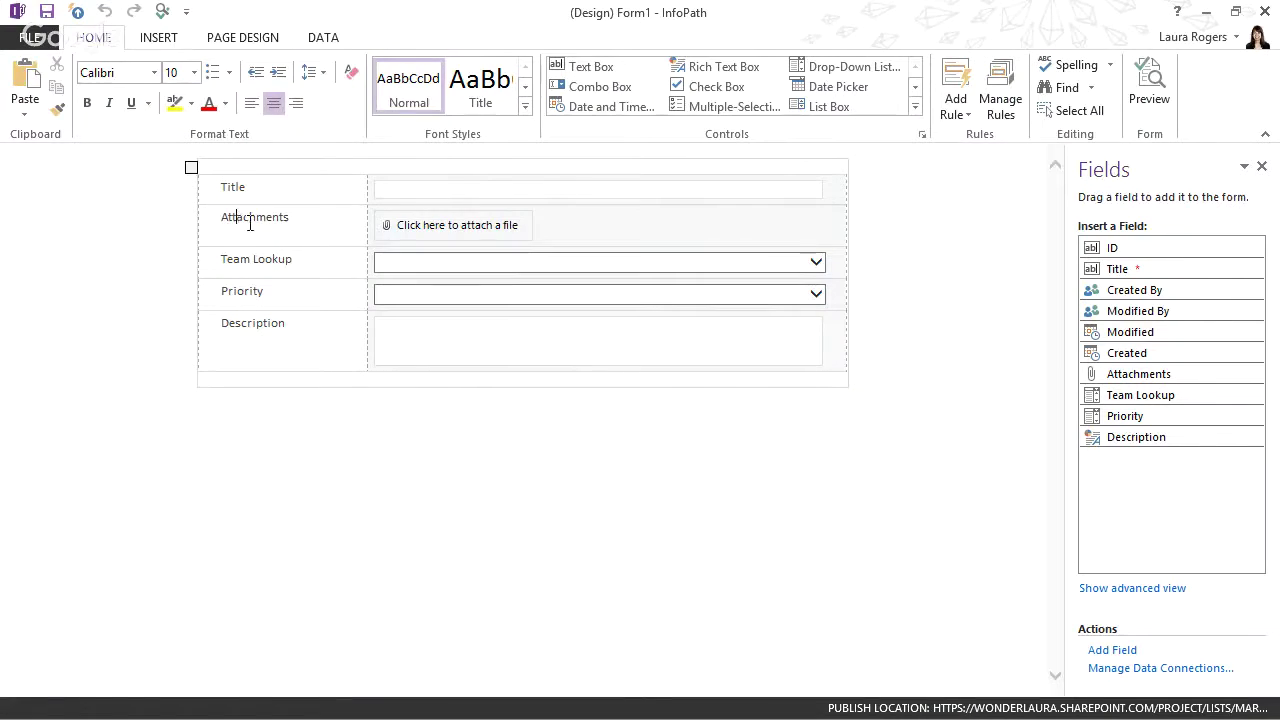
Delete the Attachments row from the form and place the cursor below the field table.
left_click_drag(251, 220, 553, 223)
key("Delete")
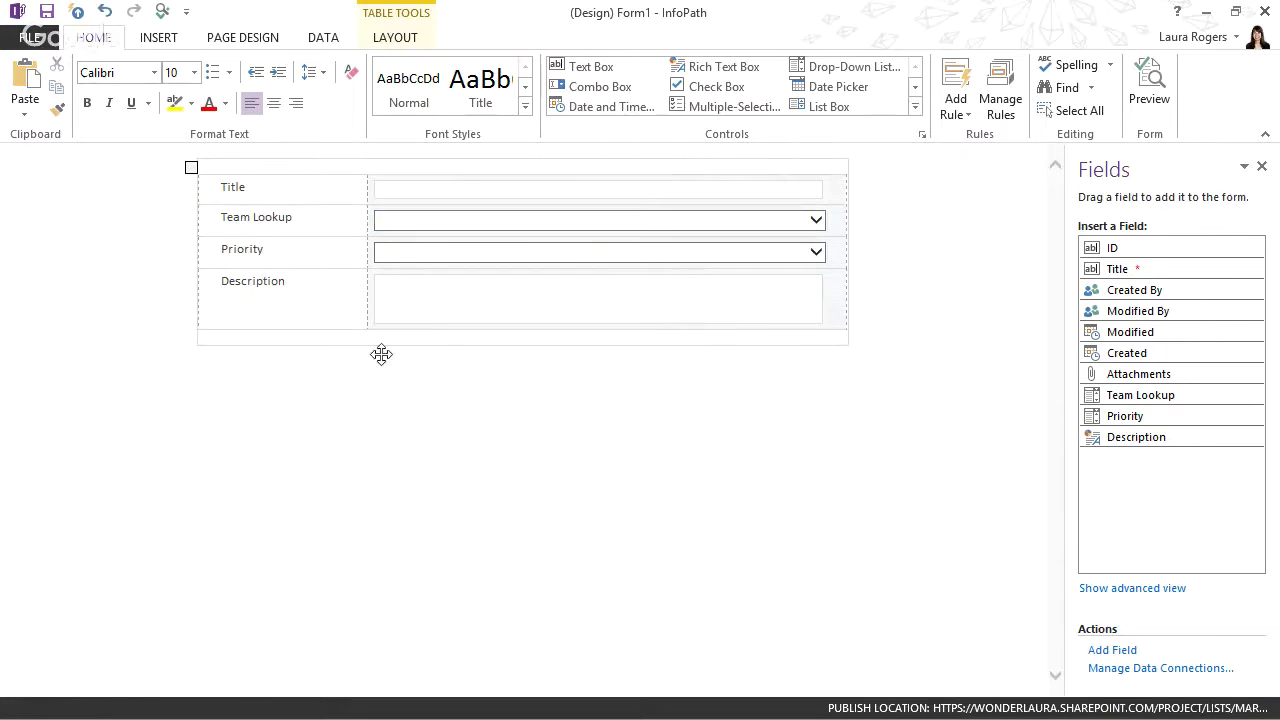
left_click(750, 343)
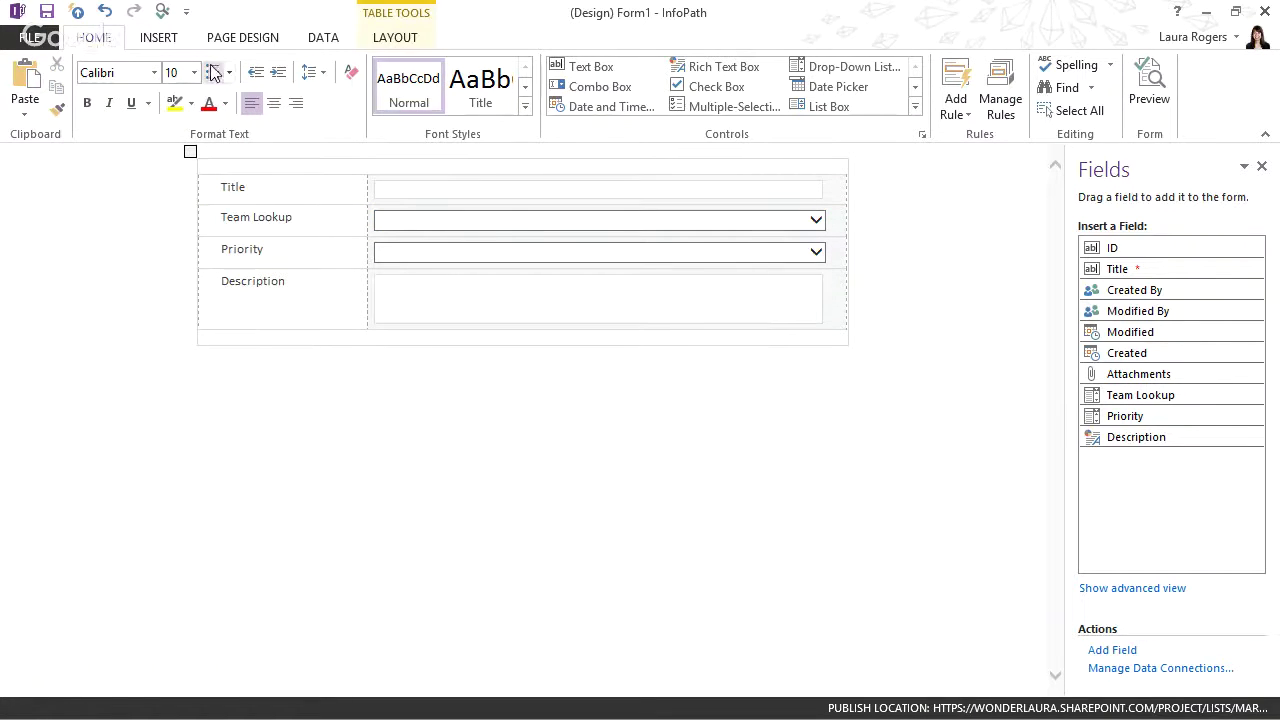
Start a new data connection that receives data from the Mary Tasks list on the SharePoint project site.
left_click(323, 37)
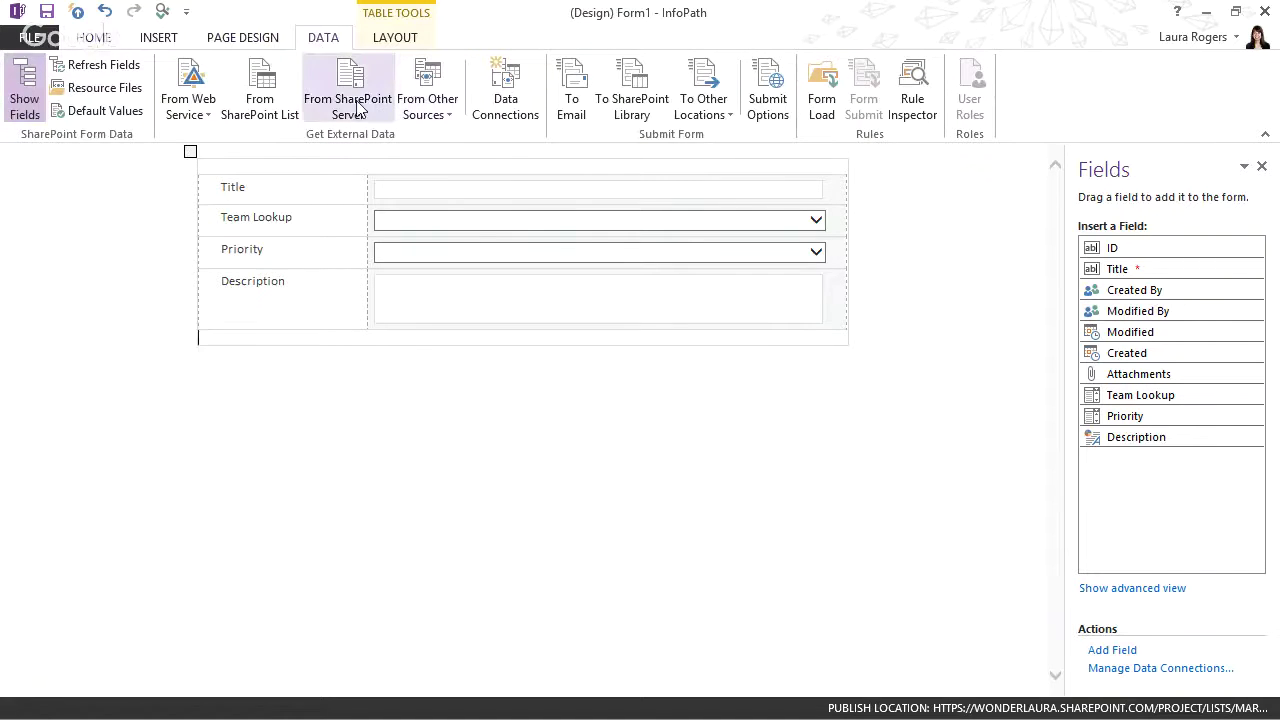
left_click(498, 108)
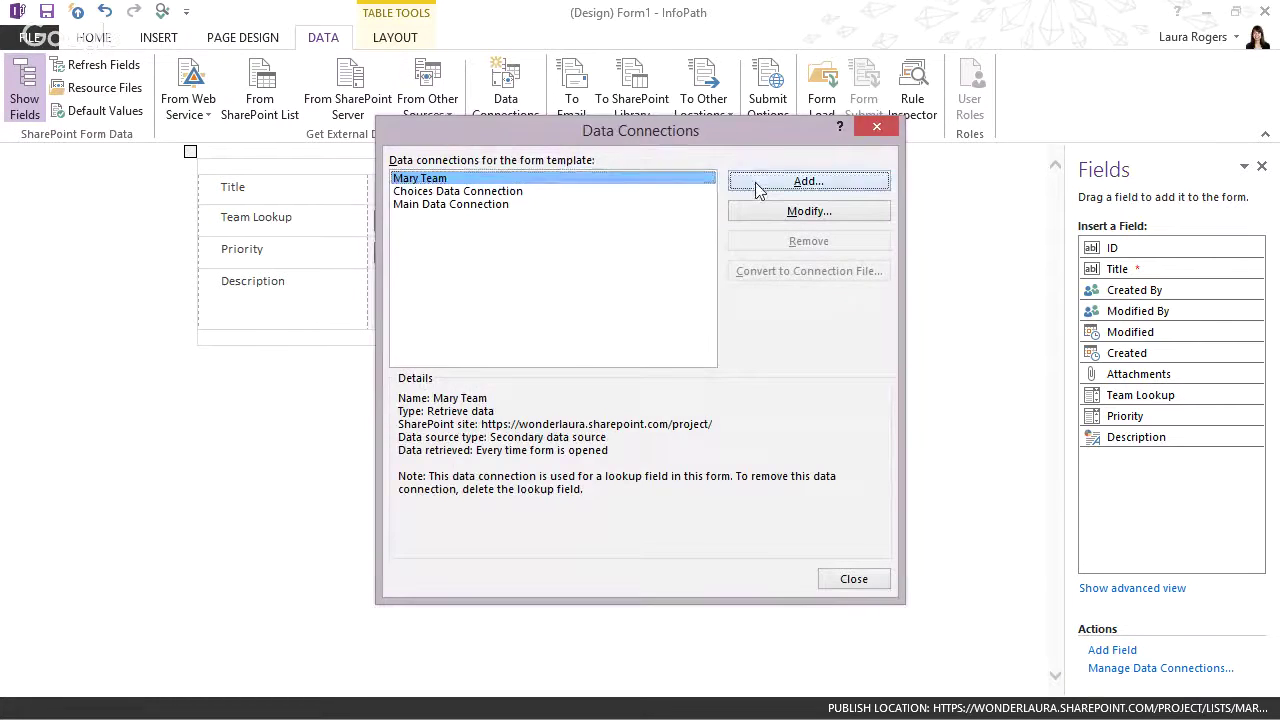
left_click(745, 182)
left_click(812, 547)
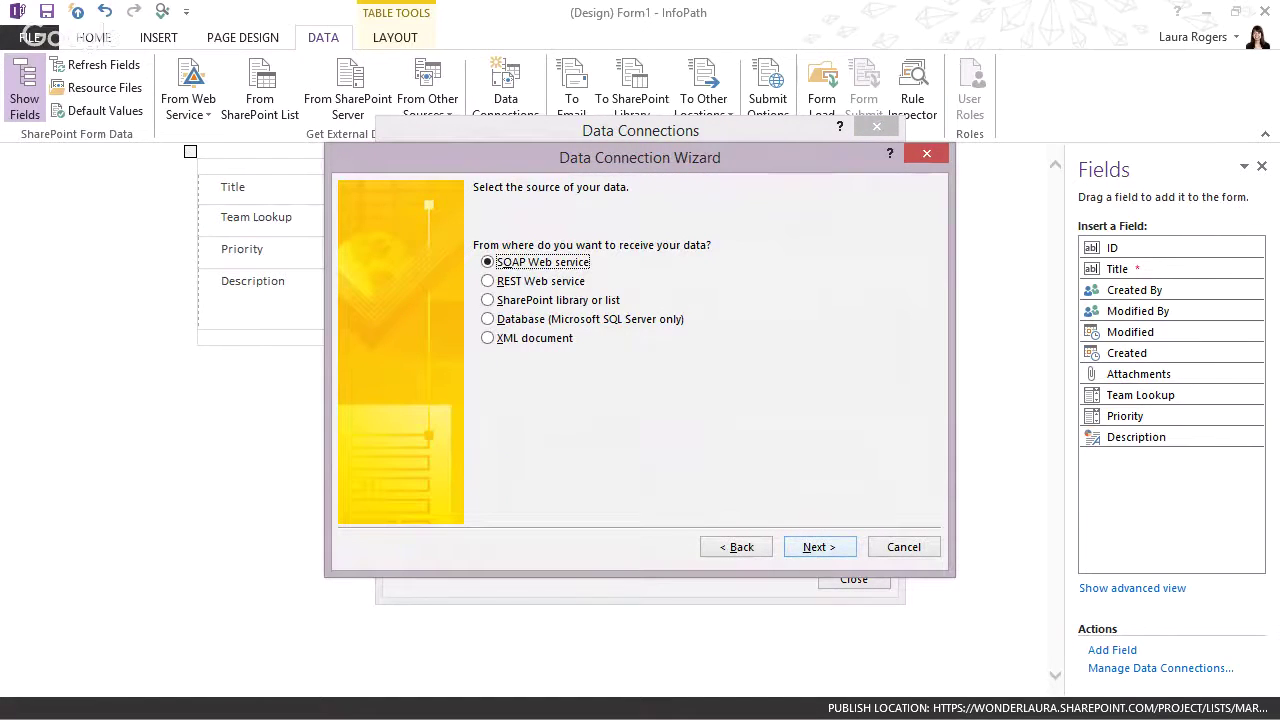
left_click(515, 301)
left_click(820, 547)
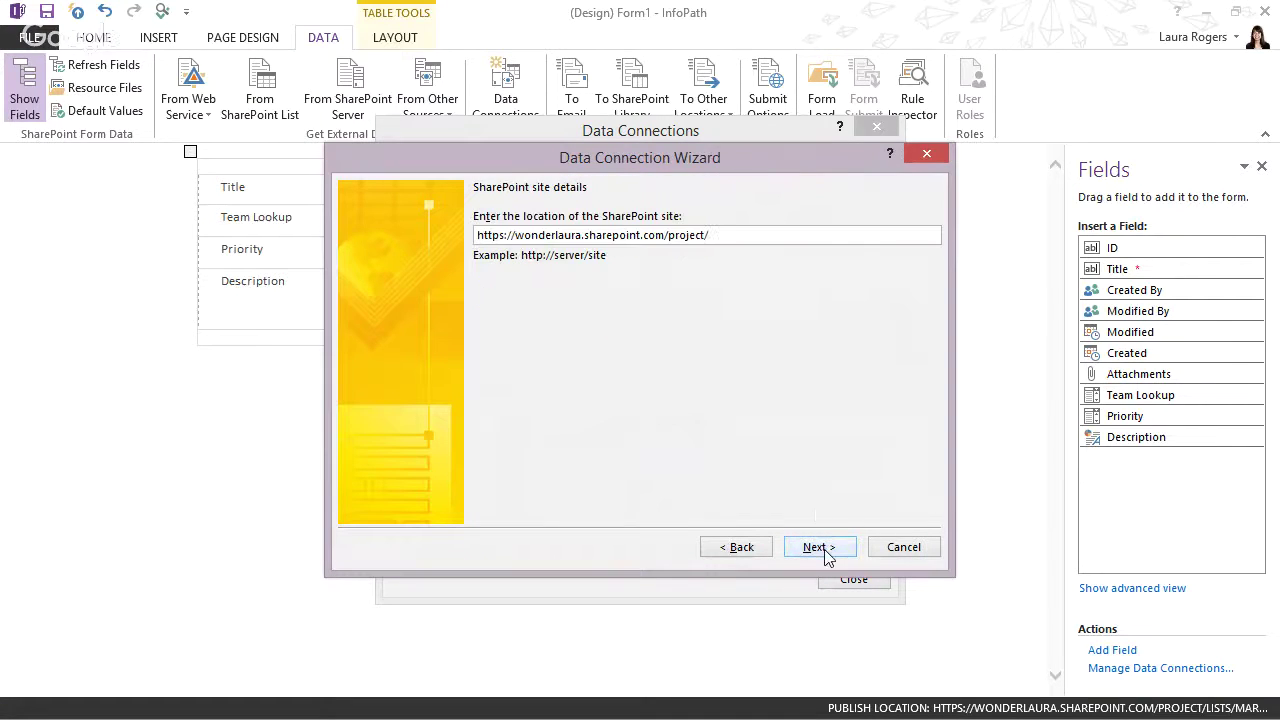
left_click(826, 553)
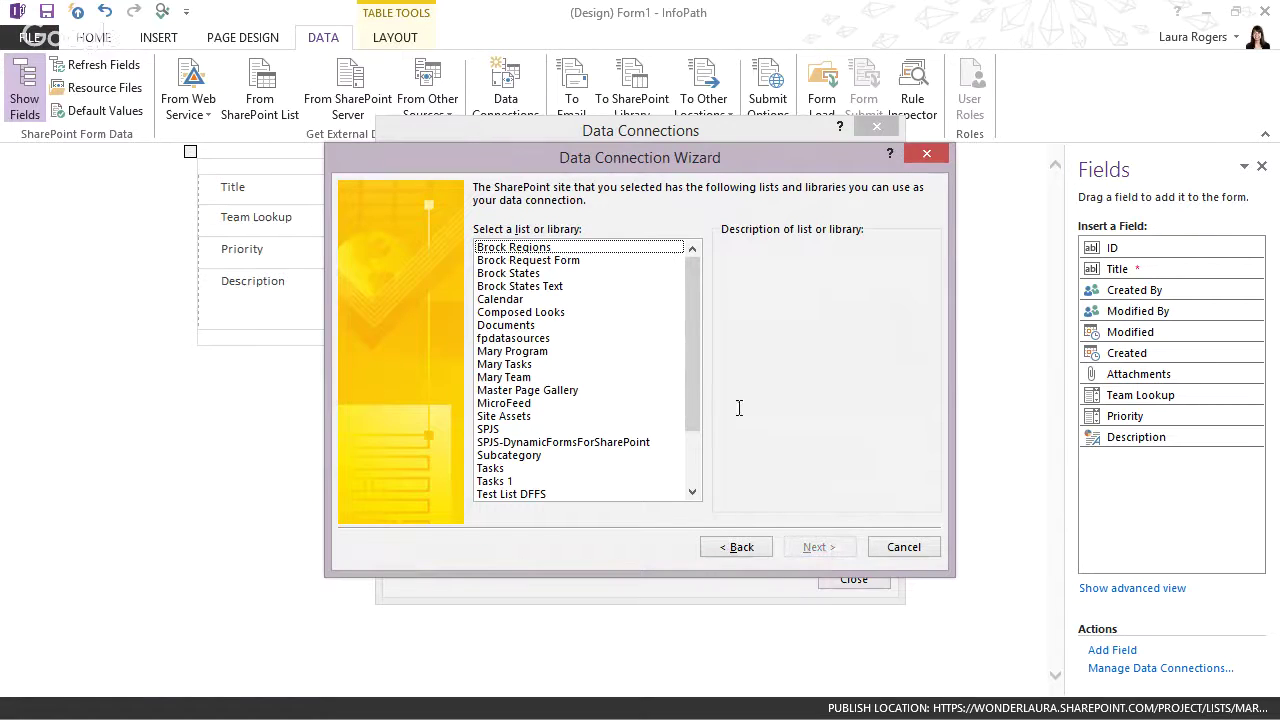
left_click(518, 365)
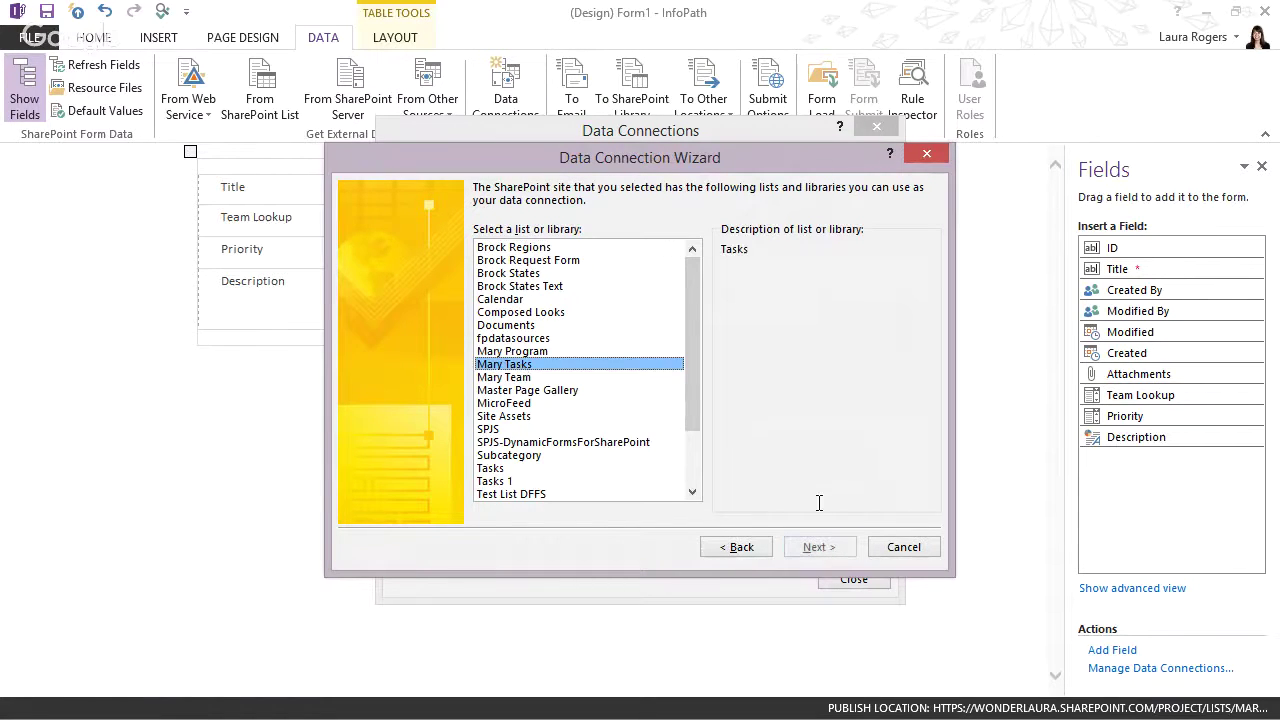
left_click(818, 547)
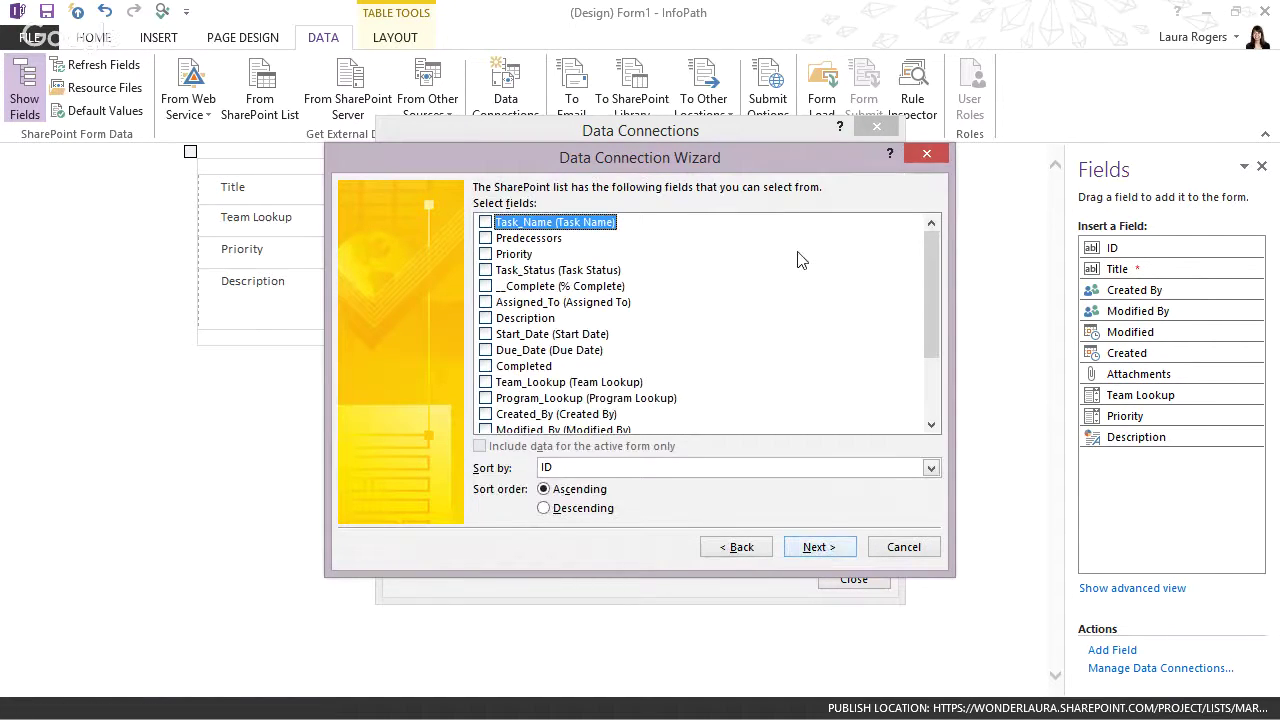
Include the Task_Name and Task_Status fields, turn off automatic retrieval on form opening, and finish the Mary Tasks connection.
left_click(485, 270)
left_click(822, 548)
left_click(822, 548)
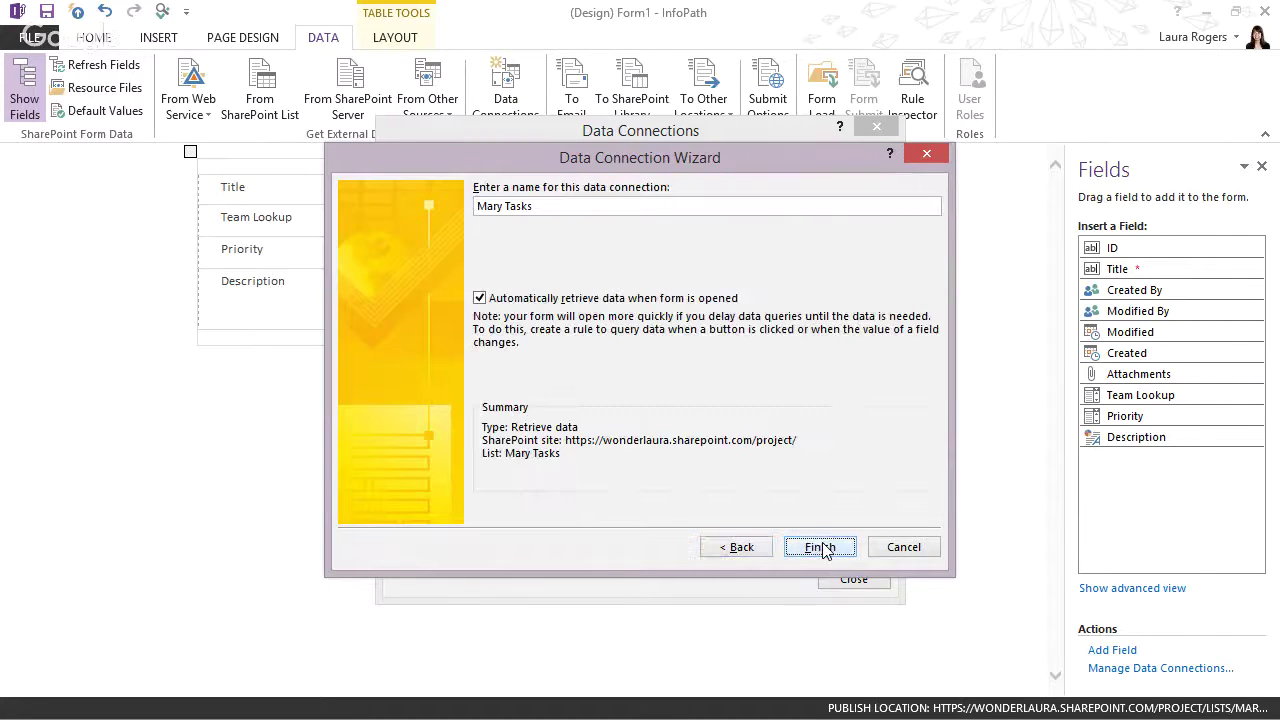
left_click(480, 298)
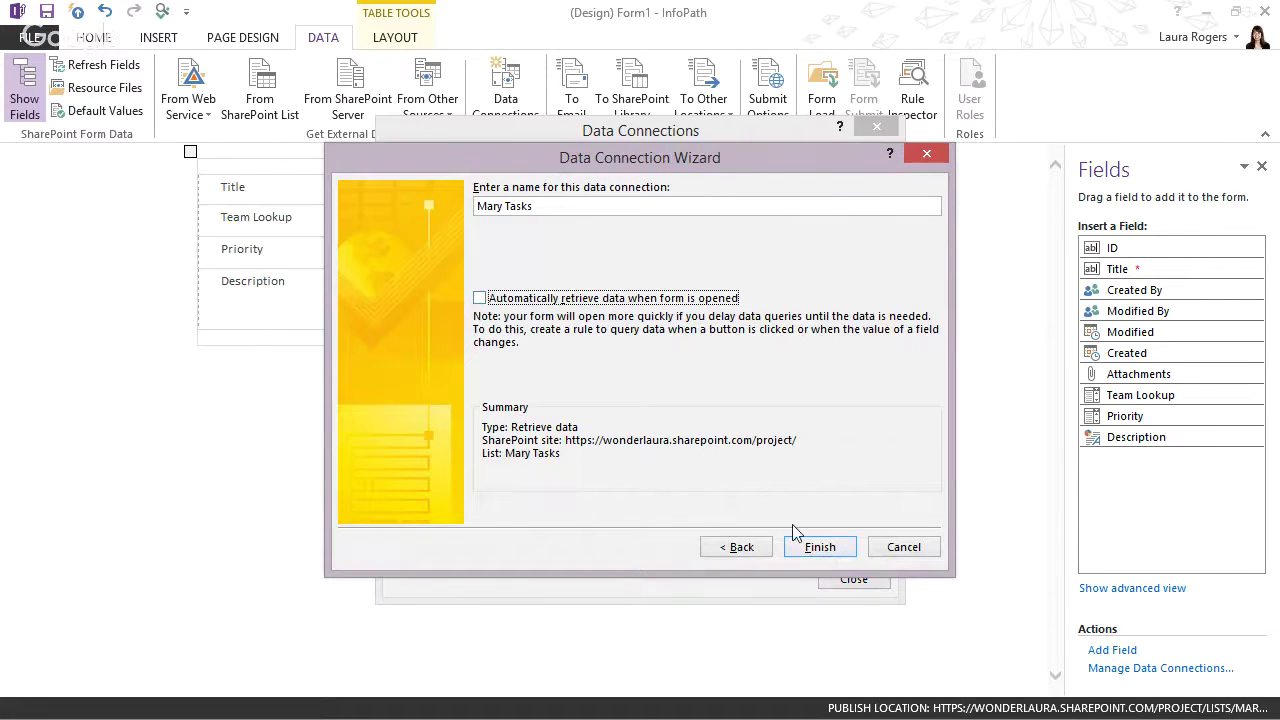
left_click(820, 546)
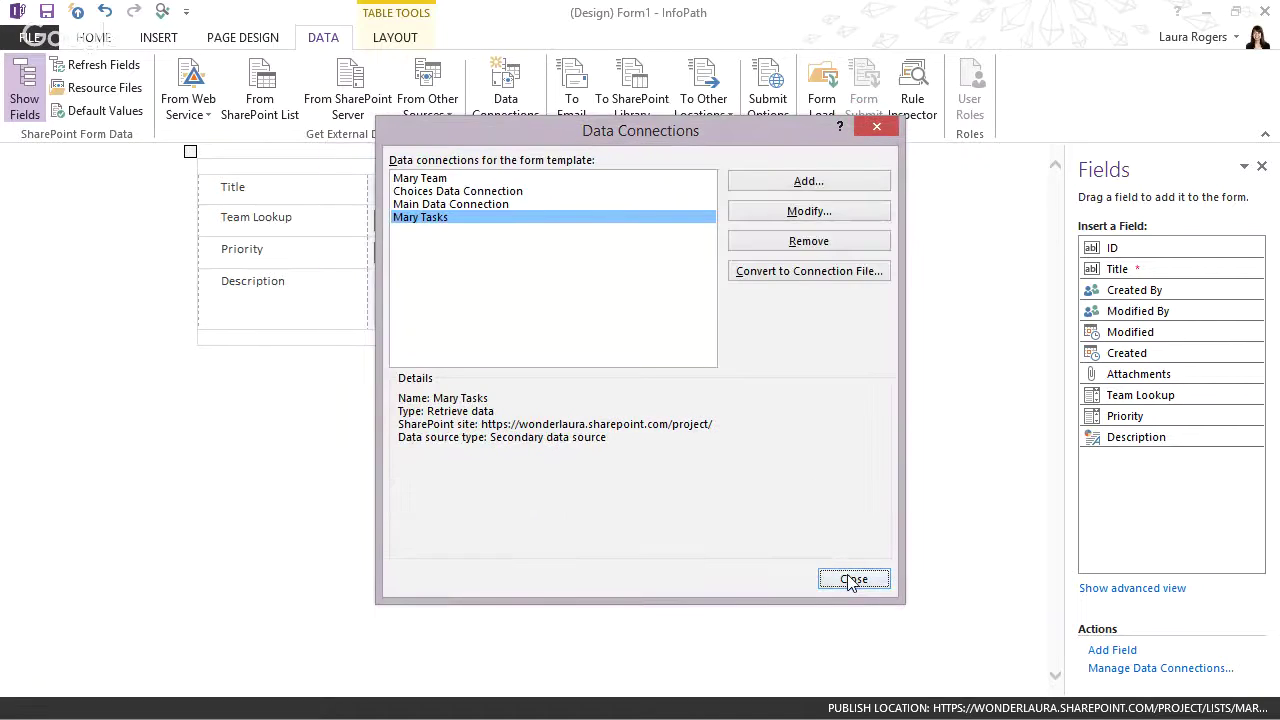
left_click(853, 579)
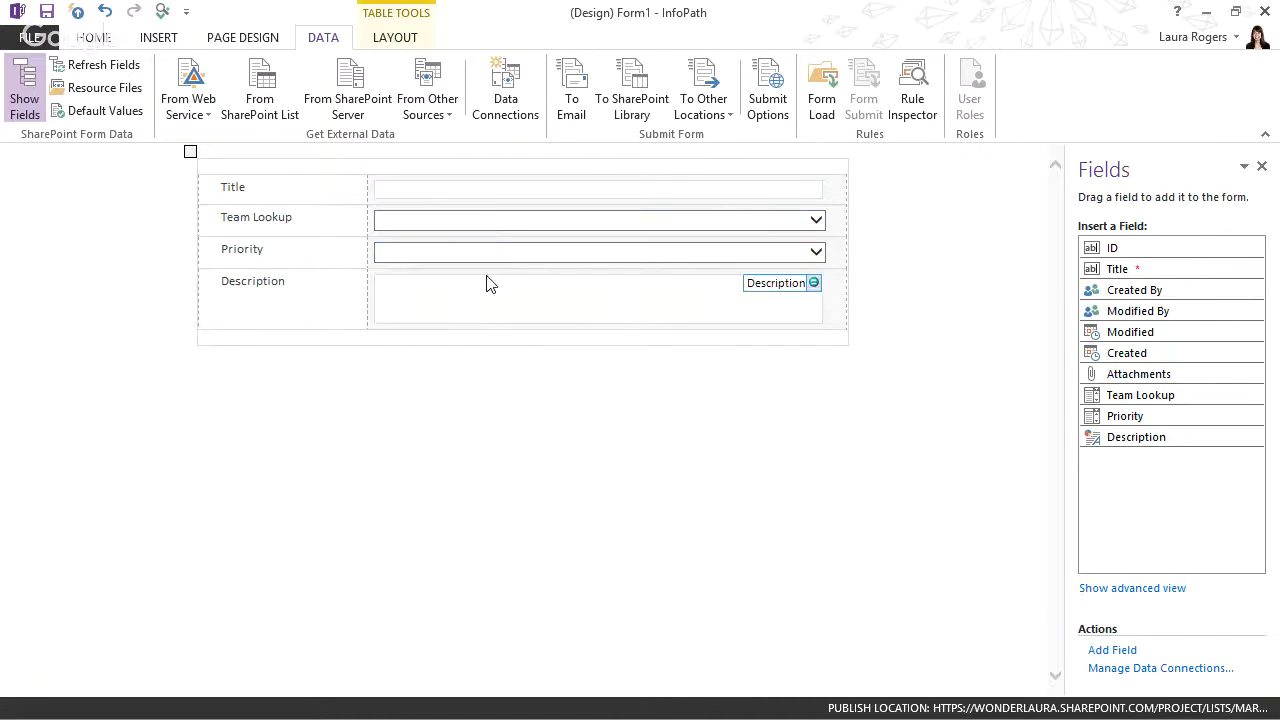
Add a new action rule to Form Load.
left_click(822, 110)
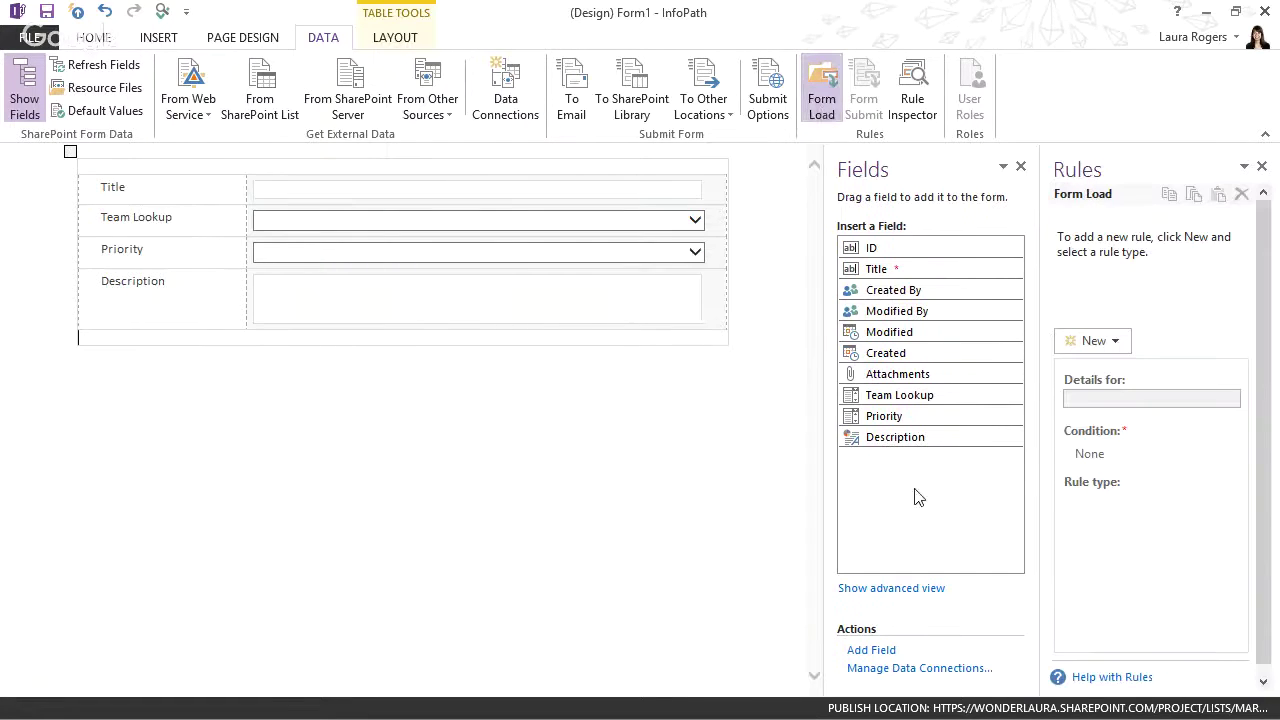
left_click(1099, 342)
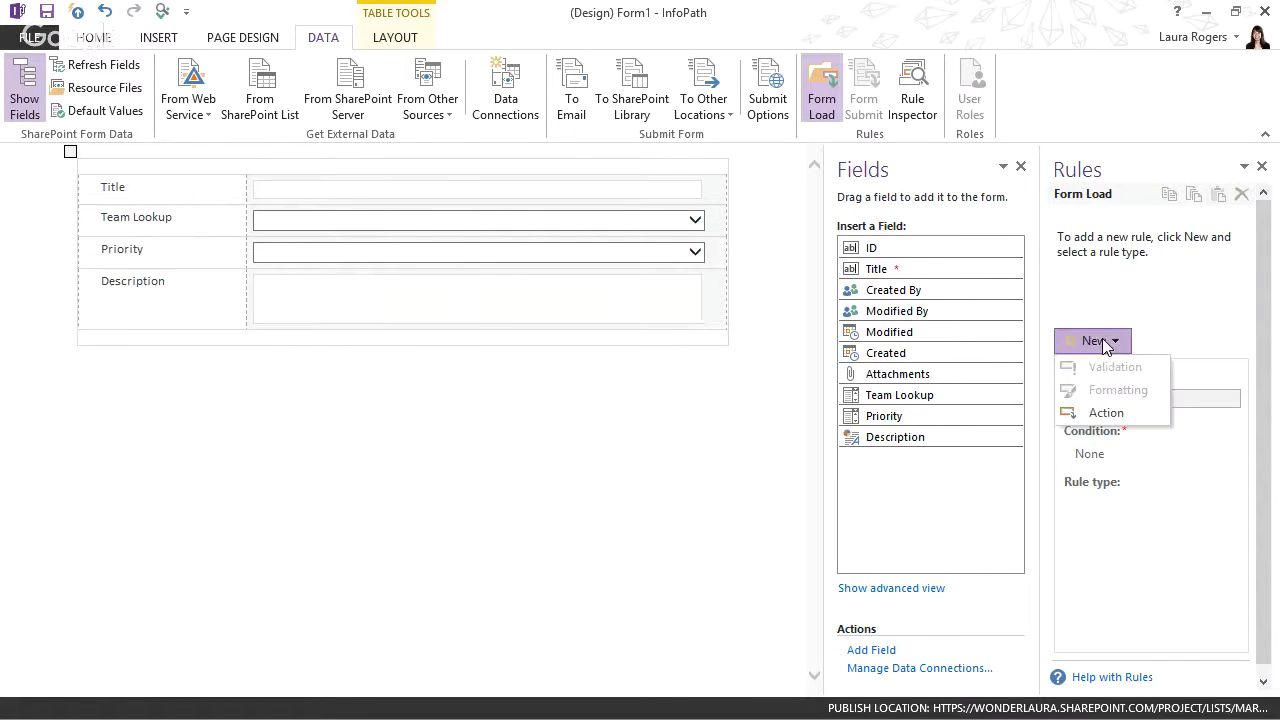
left_click(1108, 414)
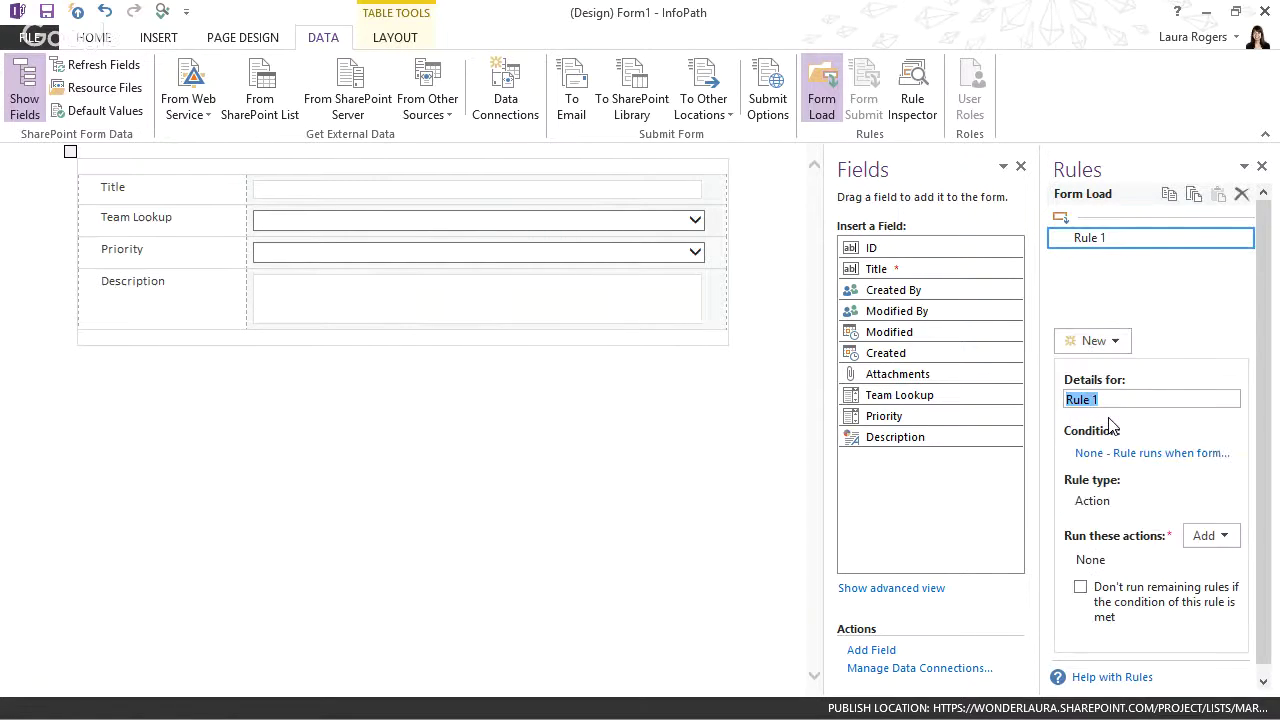
left_click(1210, 537)
left_click(1211, 583)
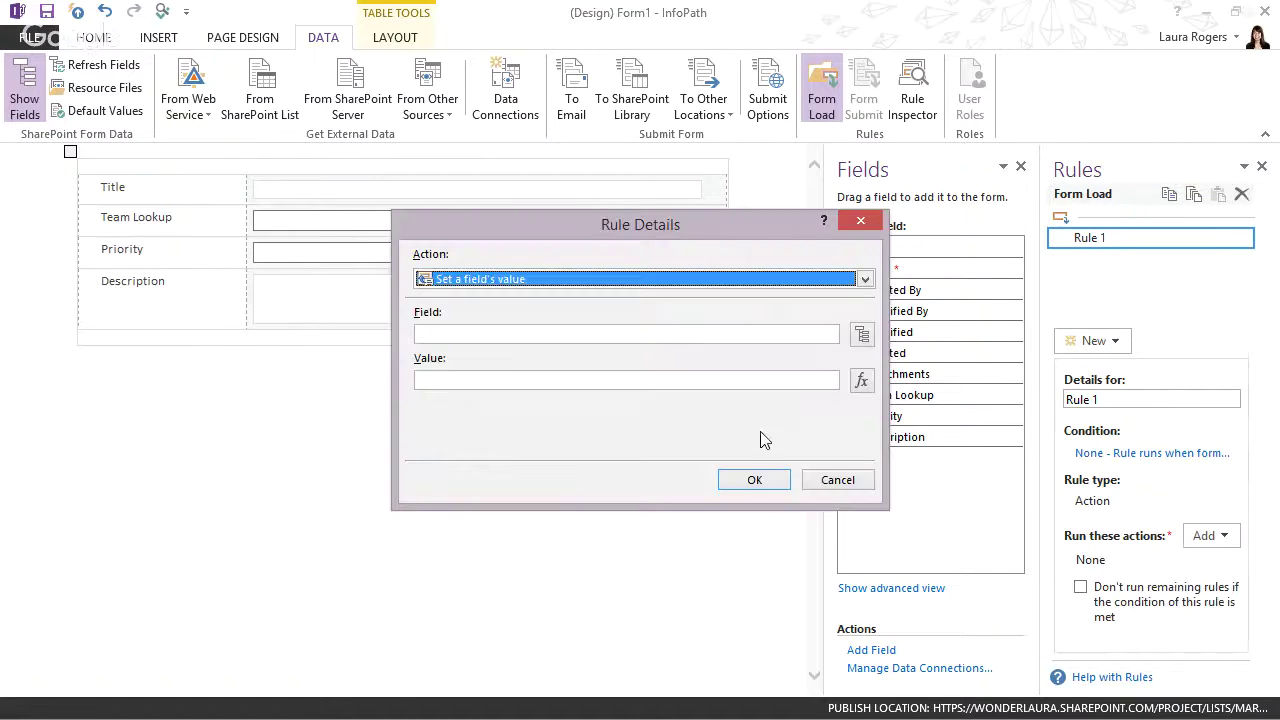
left_click(861, 334)
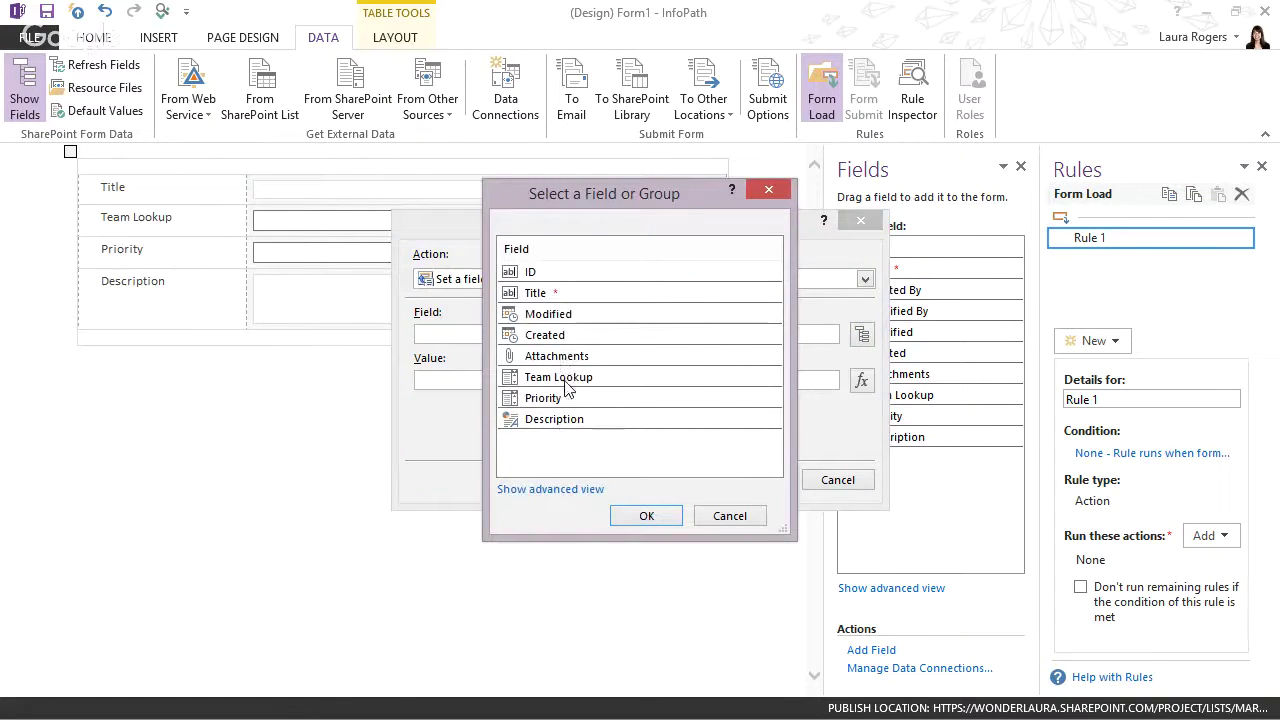
left_click(578, 489)
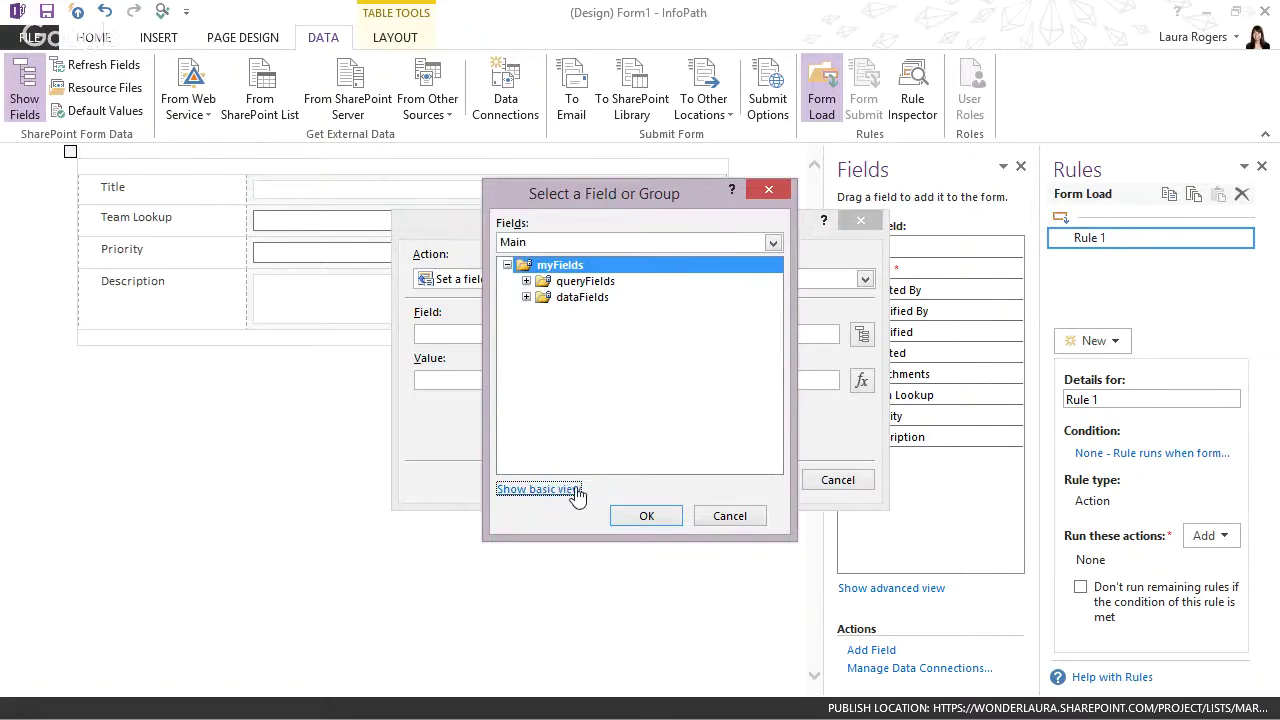
left_click(536, 244)
left_click(541, 274)
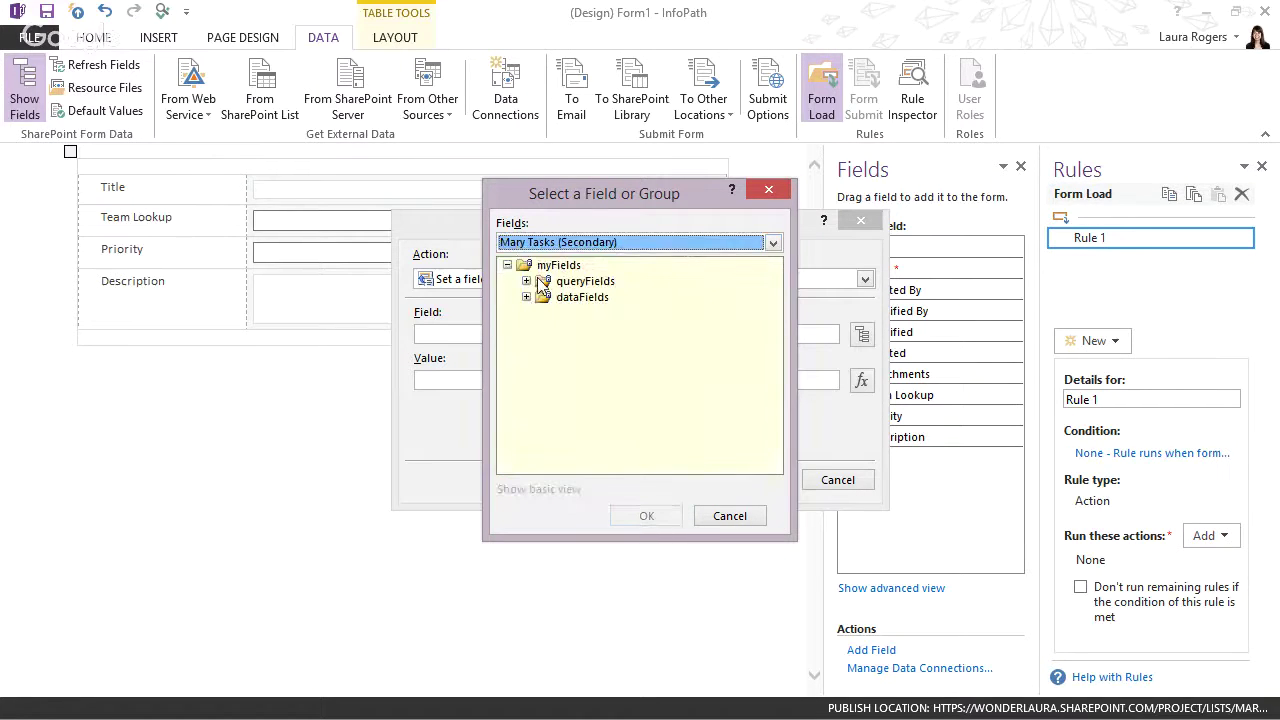
left_click(526, 281)
left_click(545, 297)
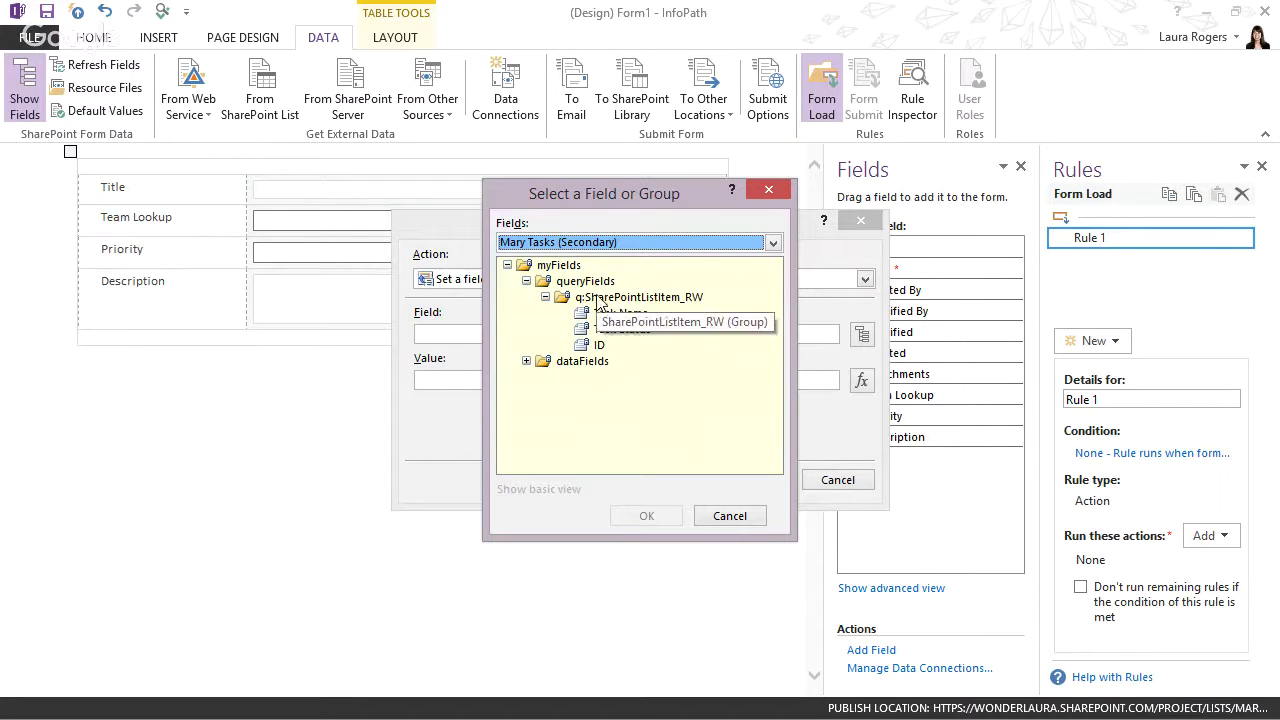
left_click(727, 516)
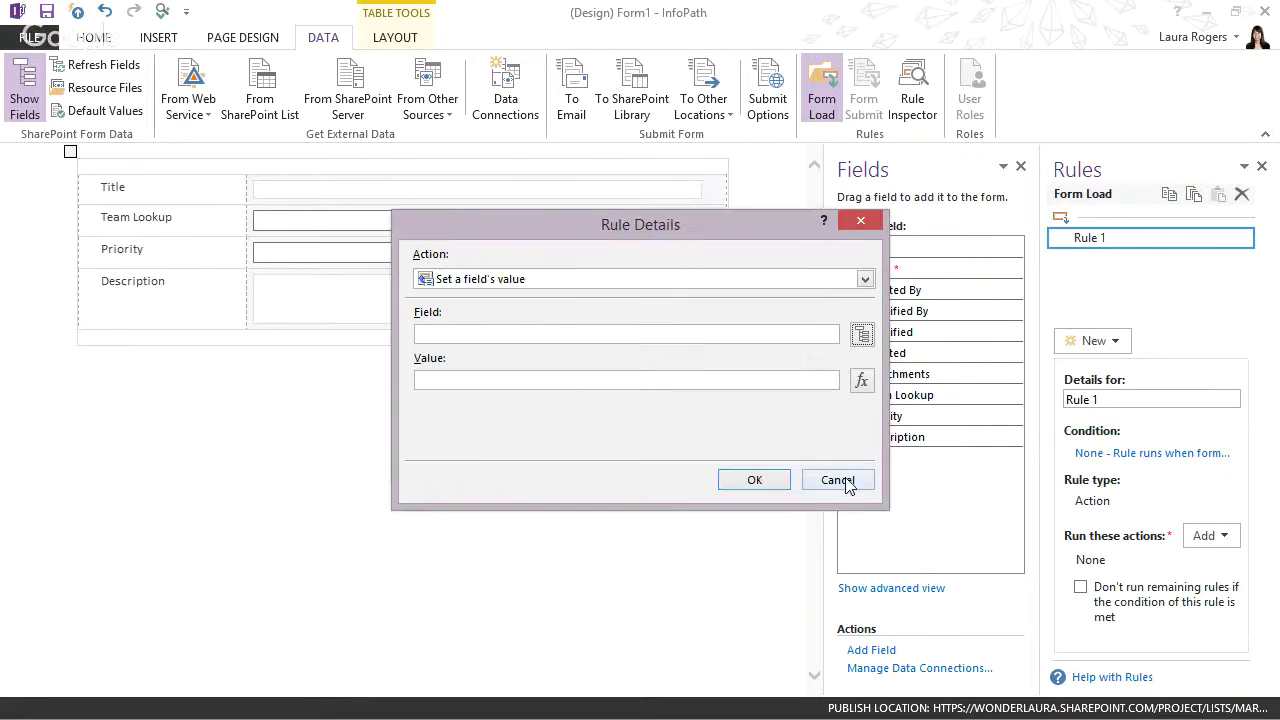
left_click(842, 480)
Modify the Mary Tasks data connection to also include the Program_Lookup field, and finish the connection.
left_click(499, 97)
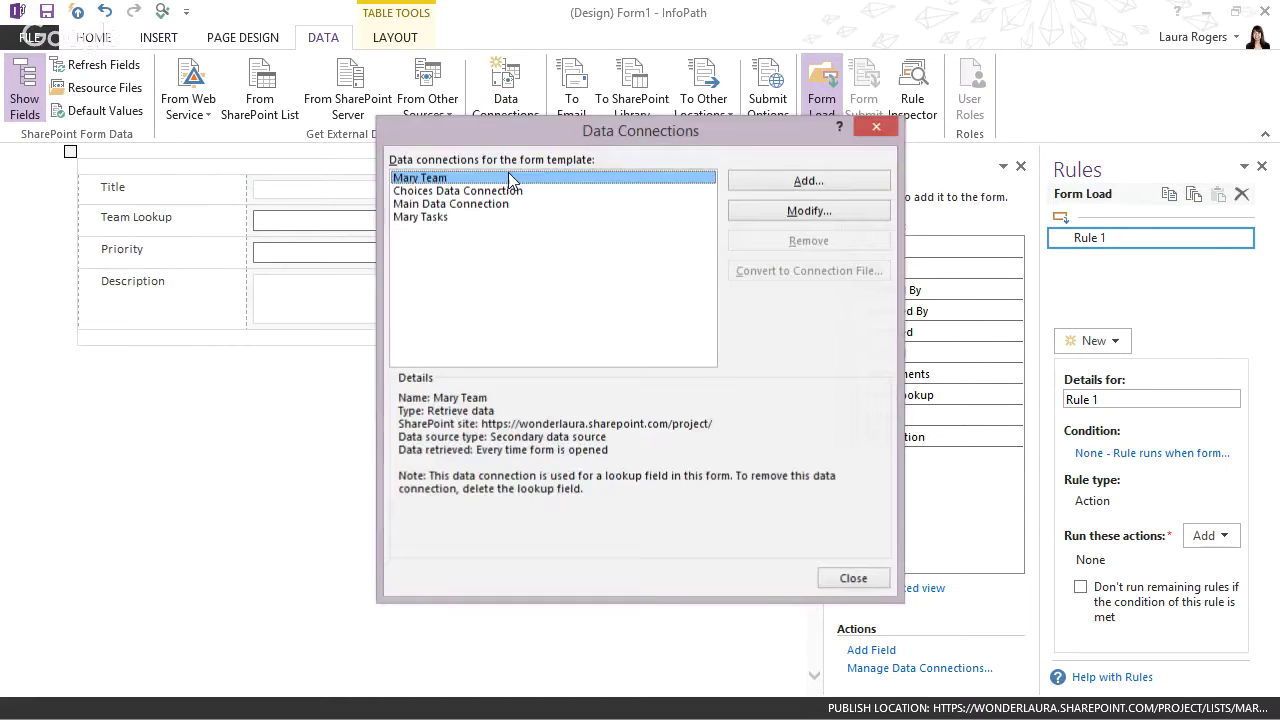
left_click(480, 219)
left_click(824, 212)
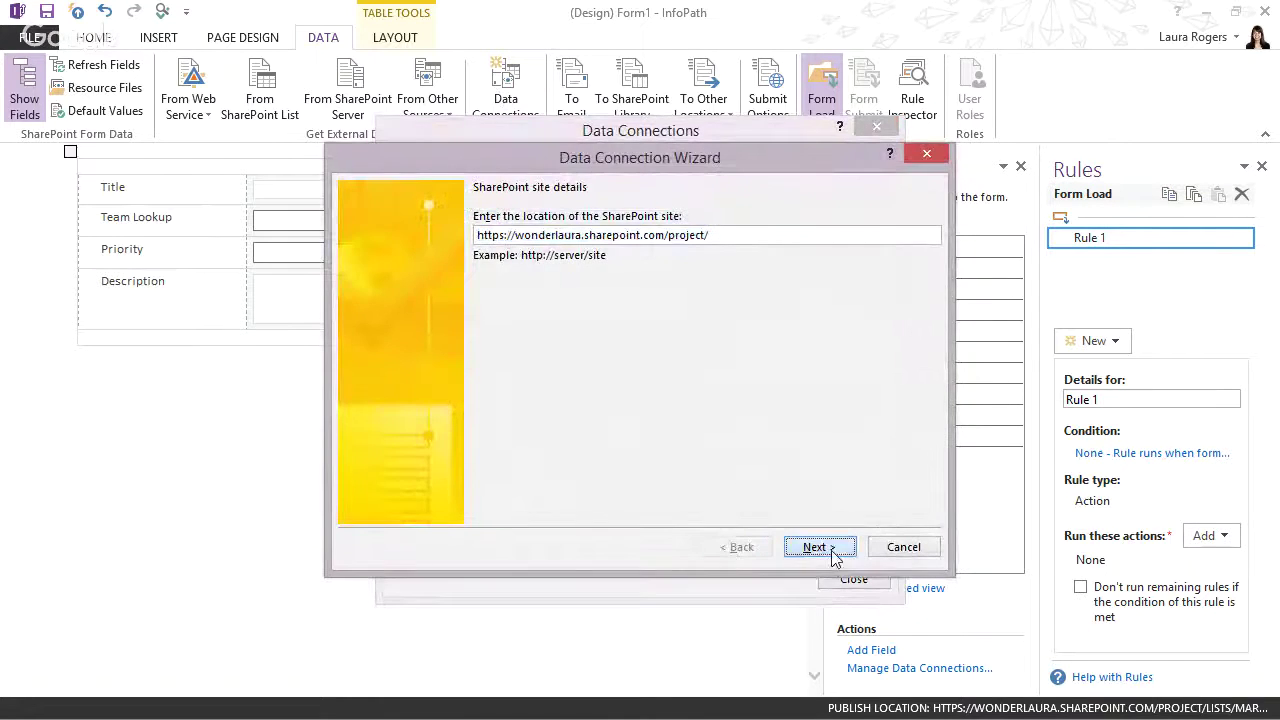
left_click(832, 553)
left_click(832, 549)
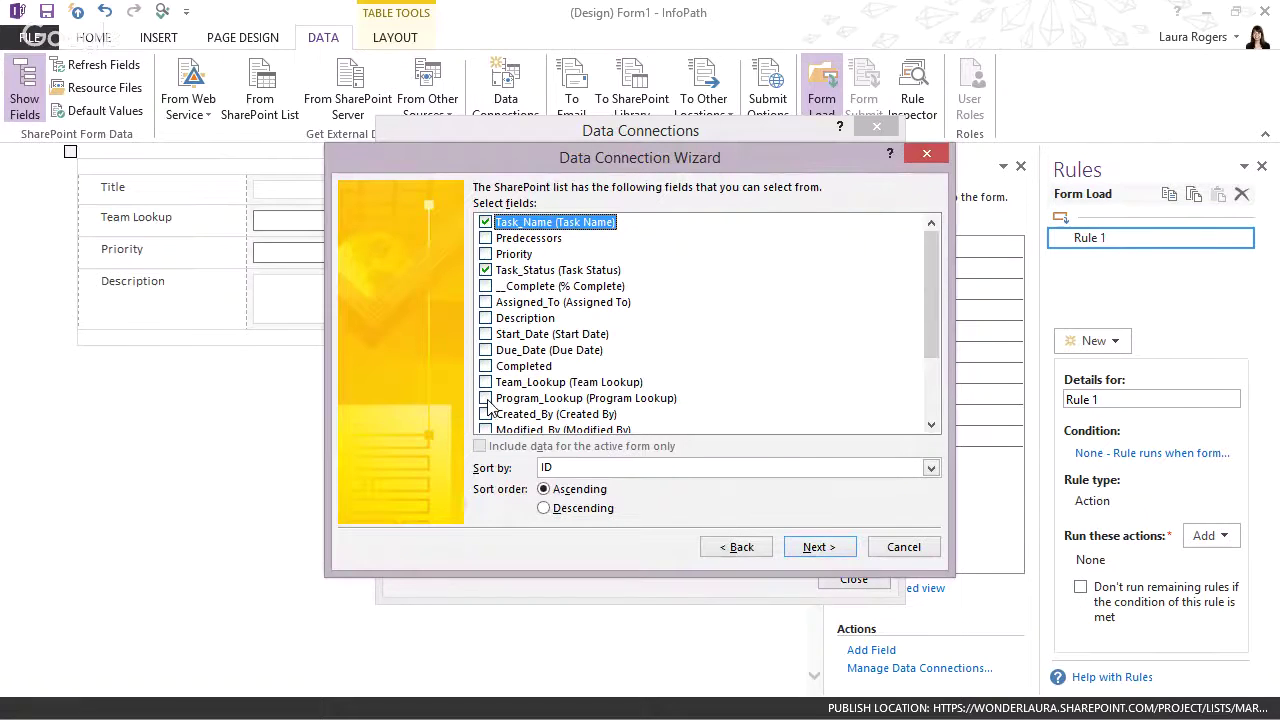
left_click(826, 550)
left_click(833, 550)
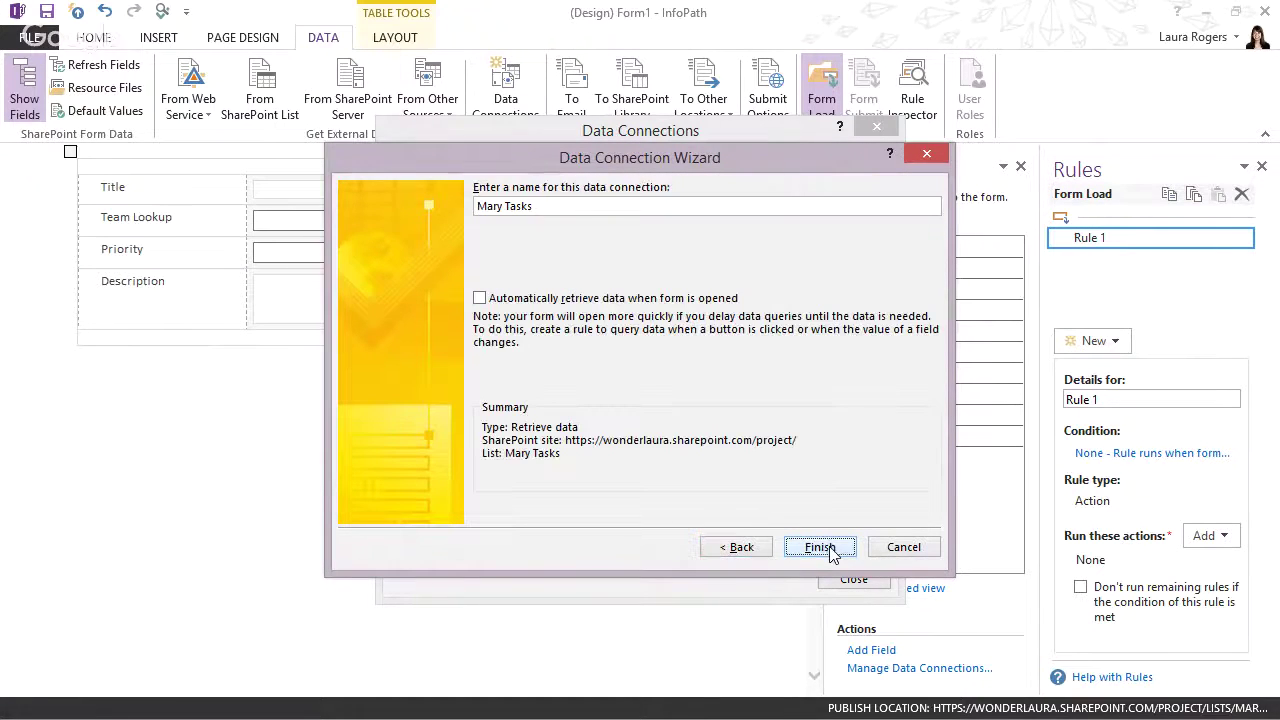
left_click(822, 547)
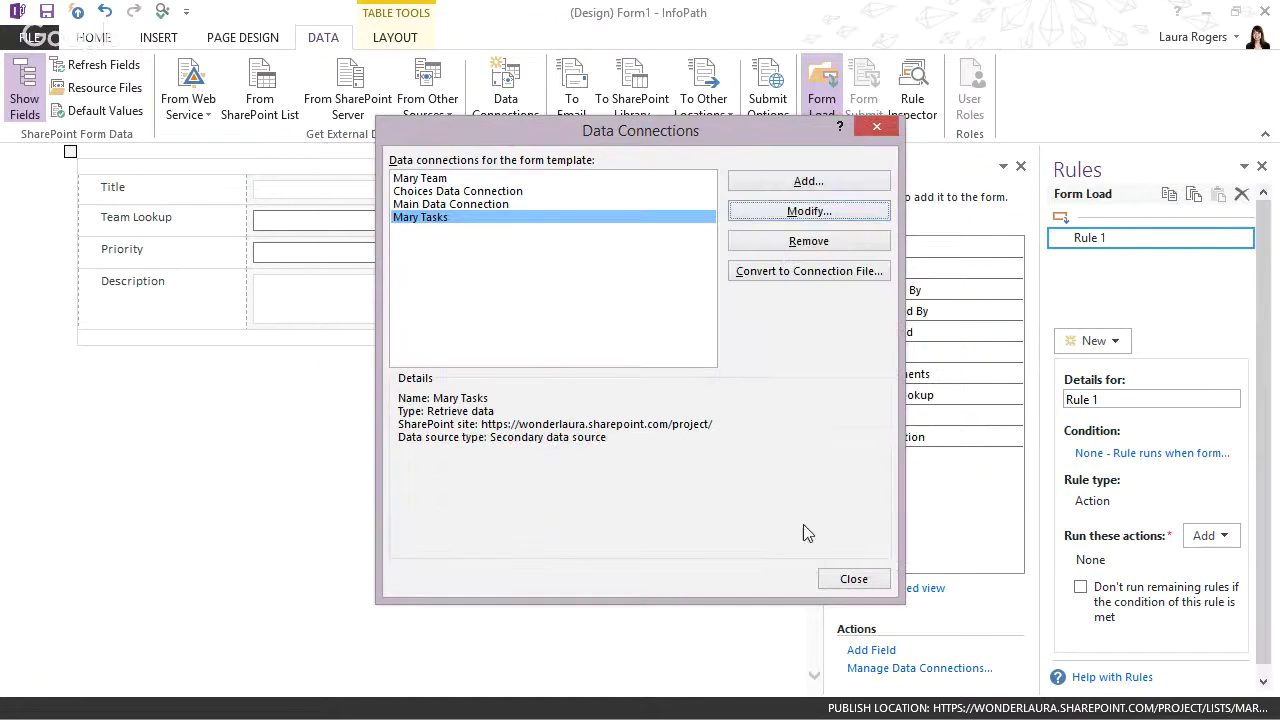
left_click(850, 578)
Add the heading "Mary Program" in the row above the field table and format it with the Title style.
left_click(239, 165)
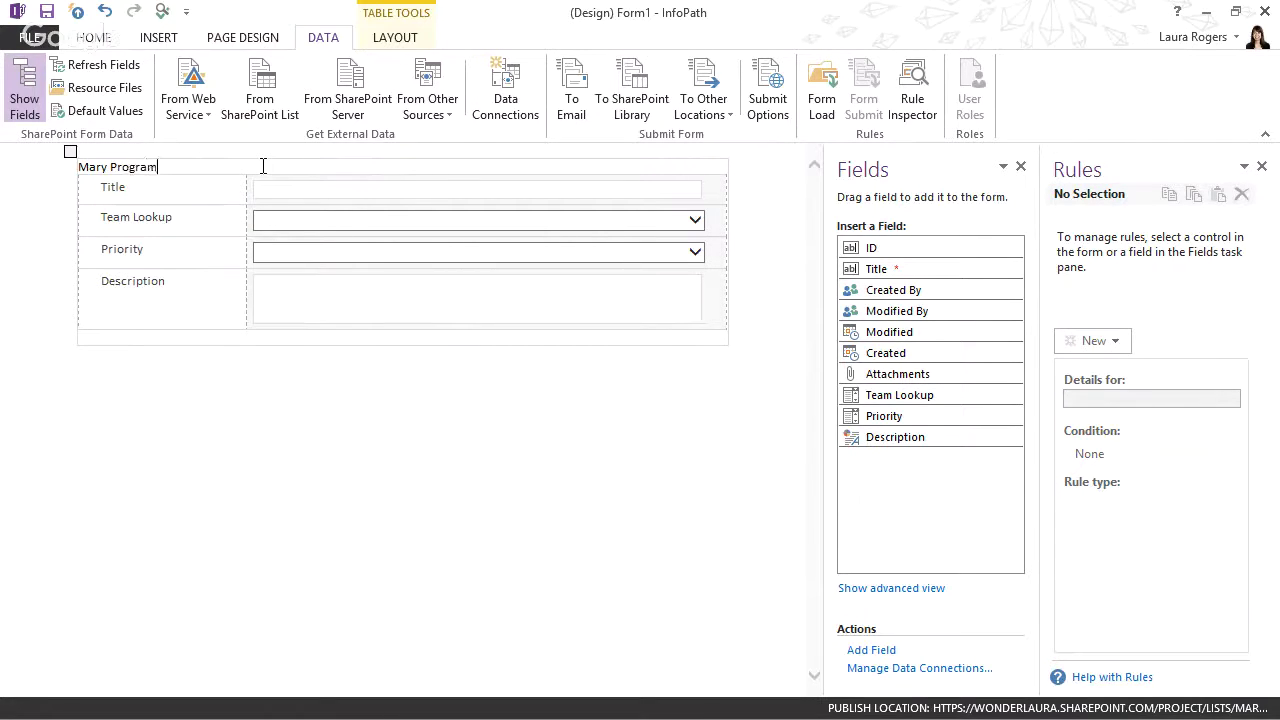
left_click(93, 37)
left_click(480, 90)
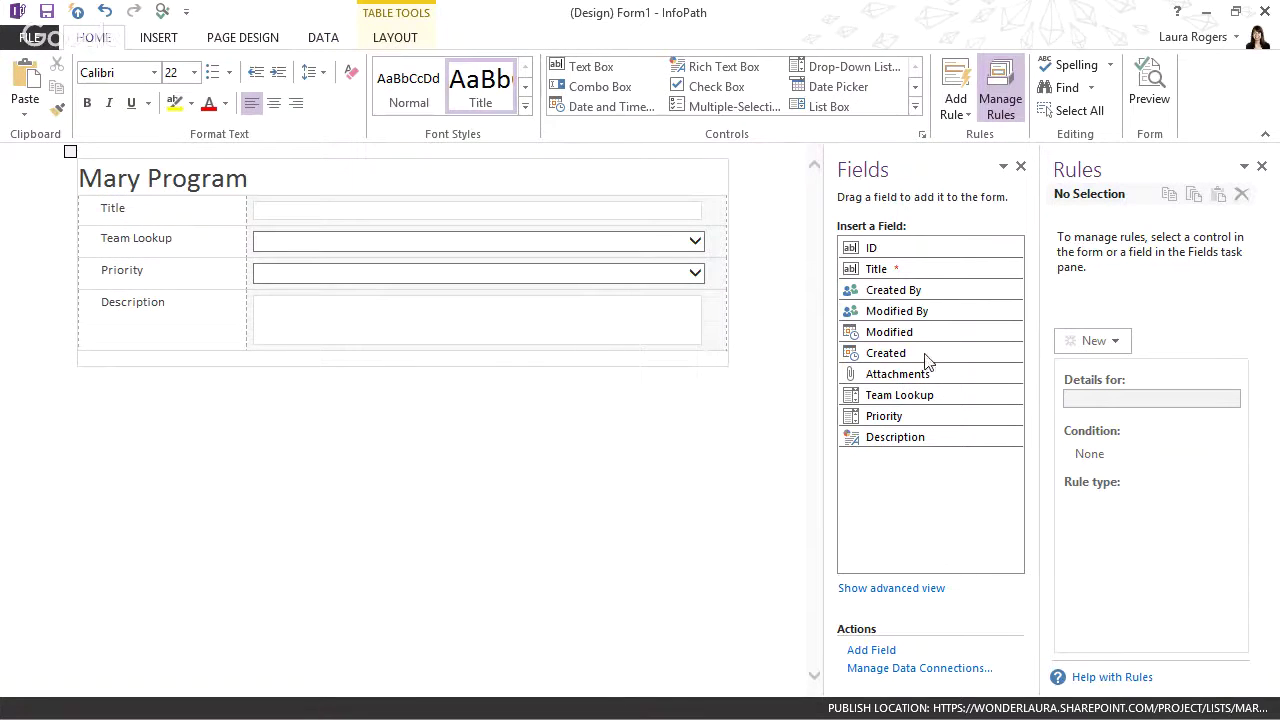
Reopen the Form Load rules.
left_click(323, 39)
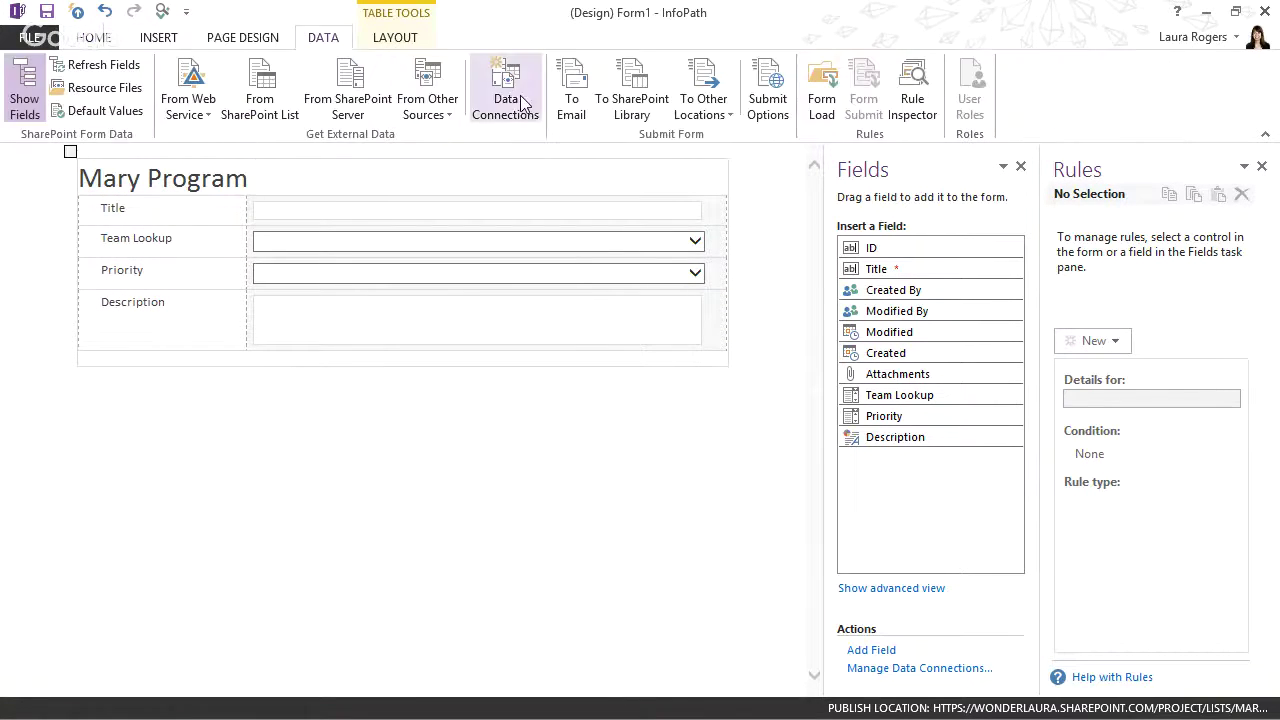
left_click(821, 88)
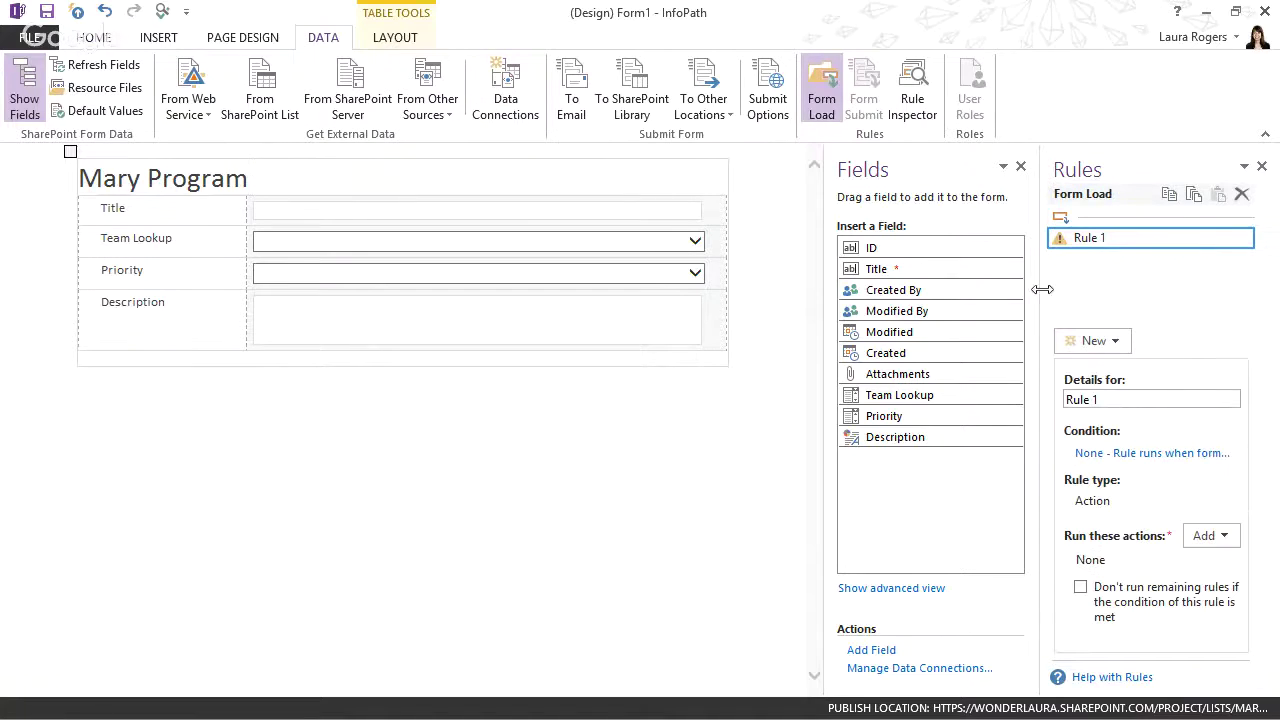
left_click(1207, 537)
left_click(1209, 584)
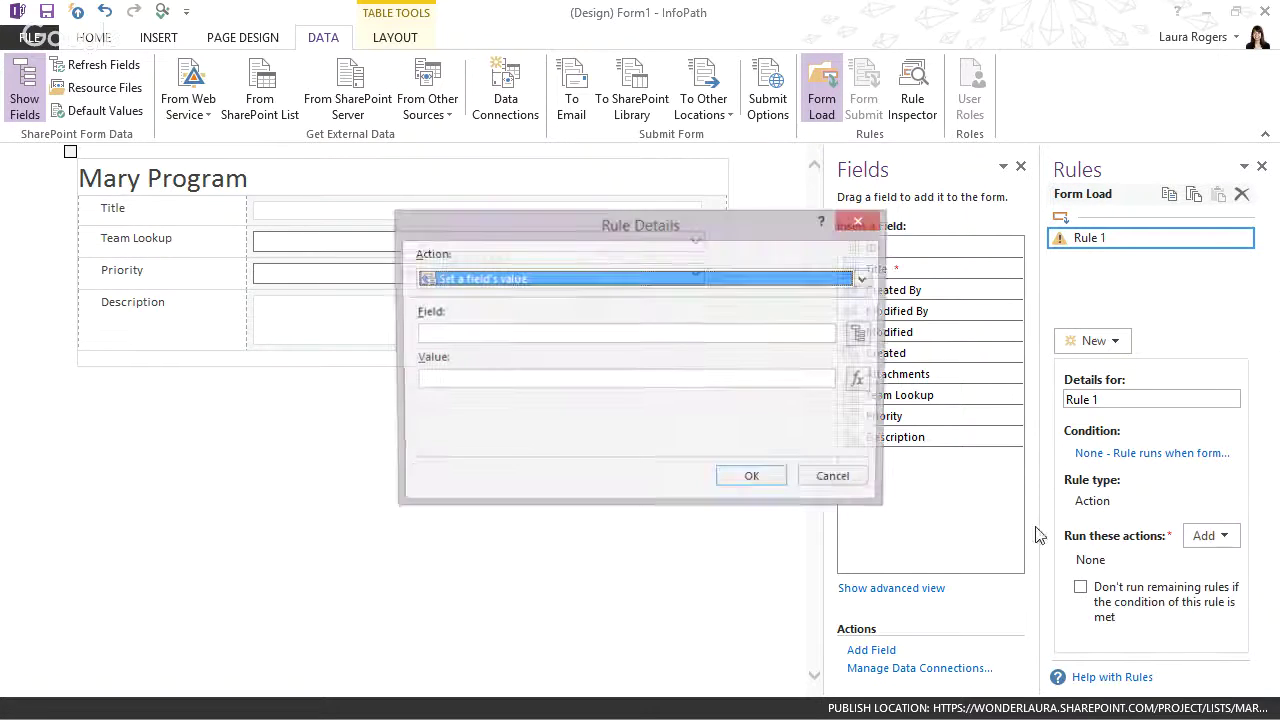
left_click(861, 334)
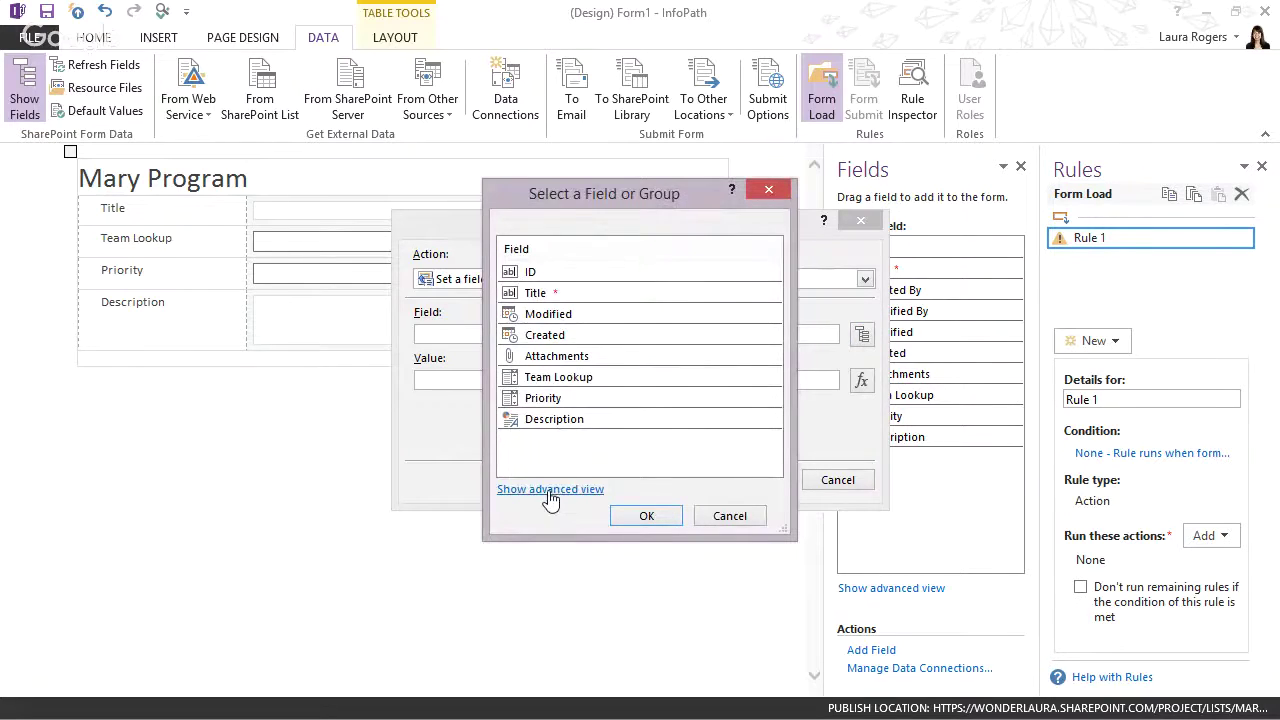
left_click(720, 515)
left_click(843, 484)
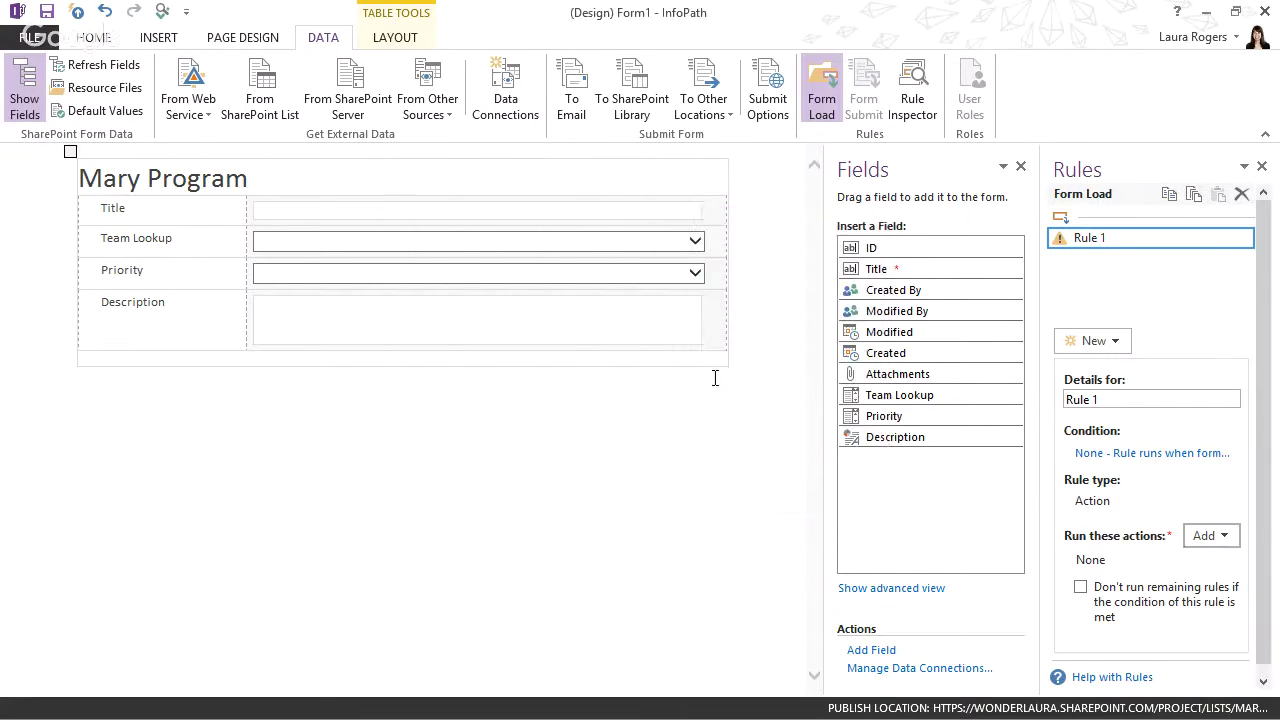
With fields in advanced view, add a set-field-value action to Rule 1 targeting the Program Lookup query field of the Mary Tasks secondary source.
left_click(900, 589)
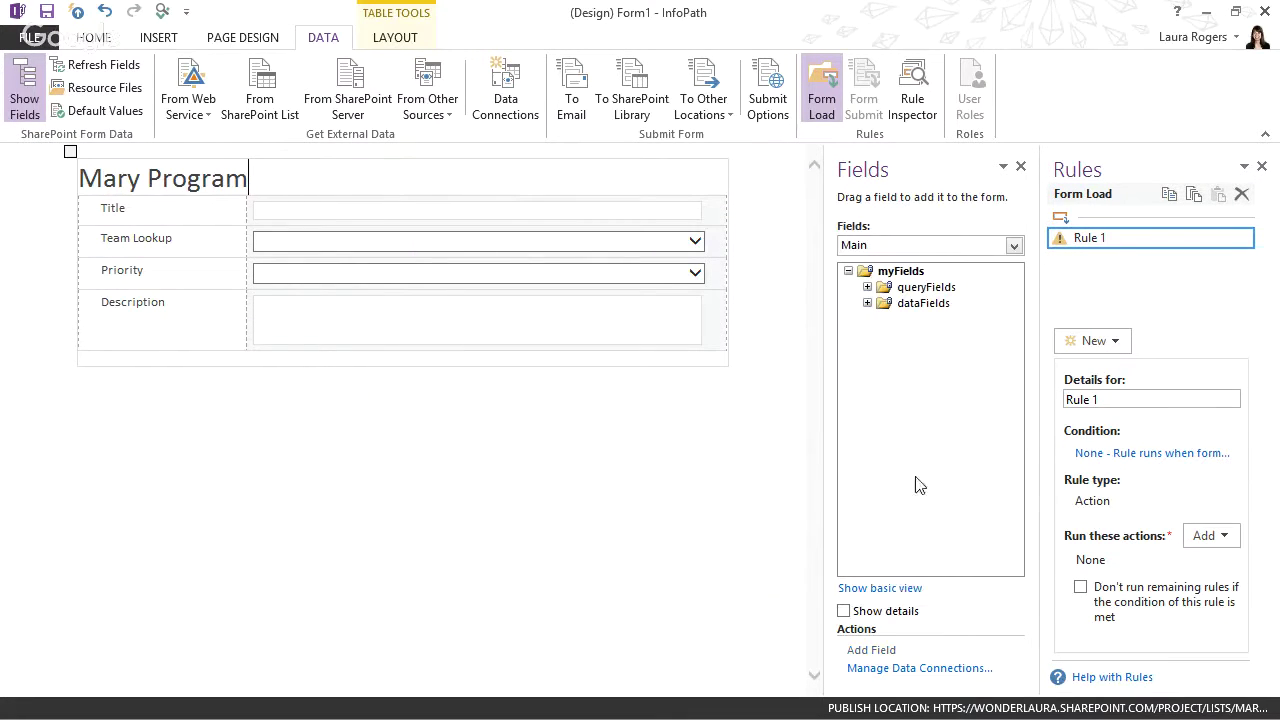
left_click(1200, 536)
left_click(1196, 584)
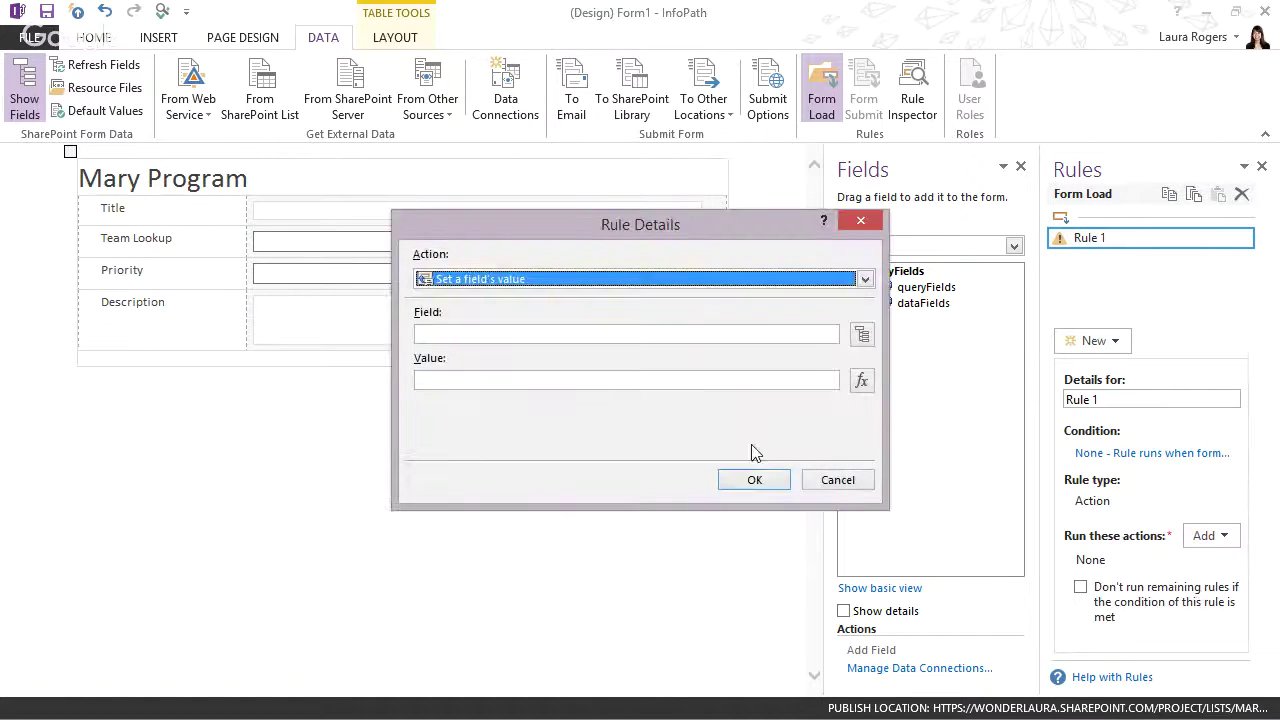
left_click(861, 334)
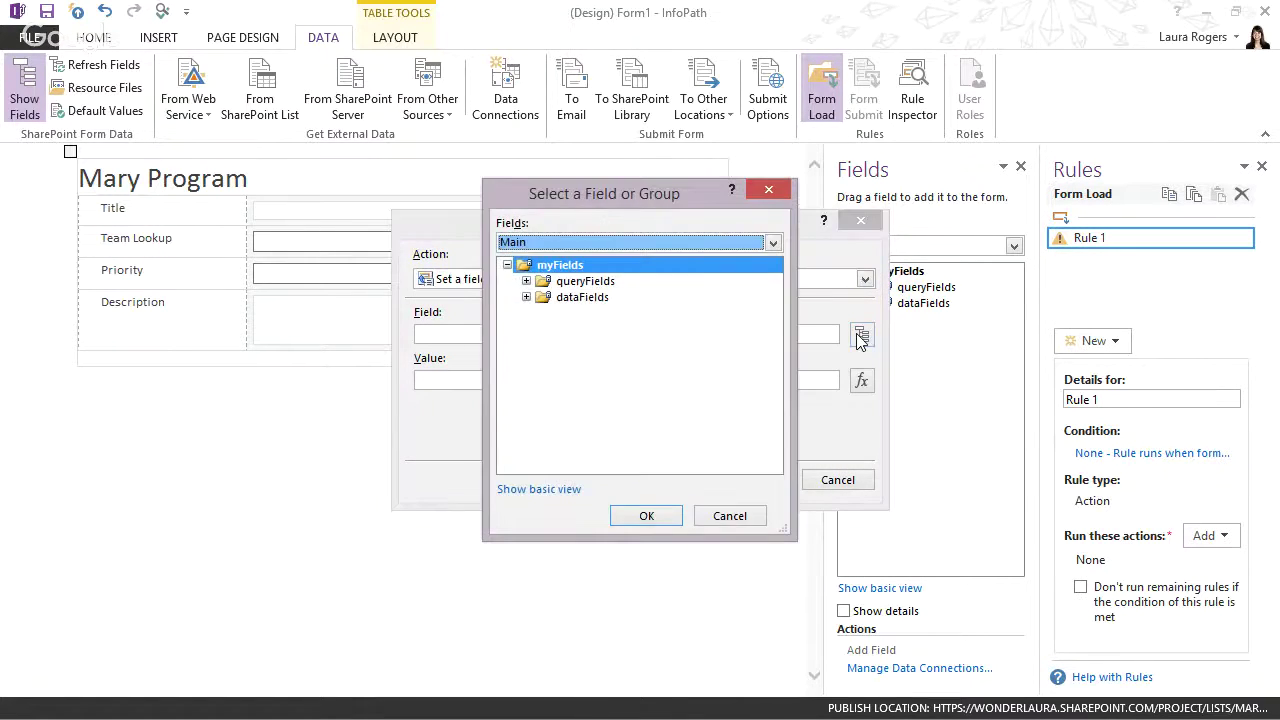
left_click(526, 281)
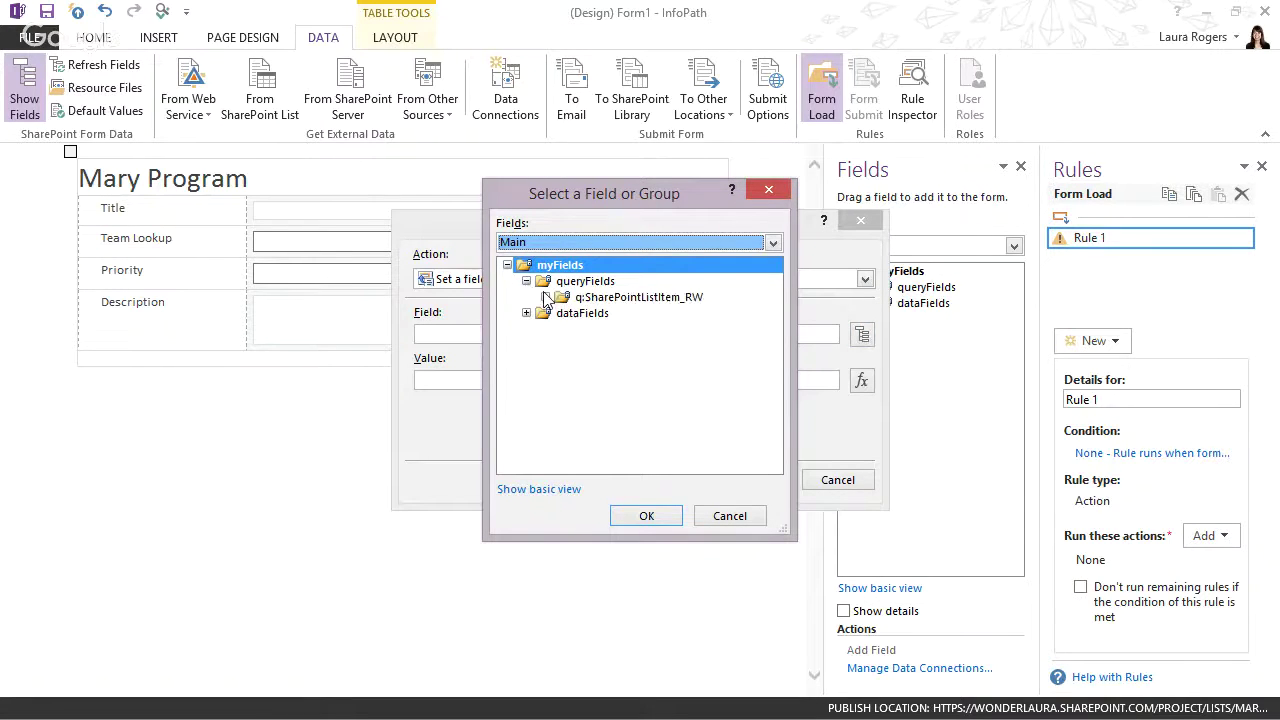
left_click(552, 298)
left_click(545, 297)
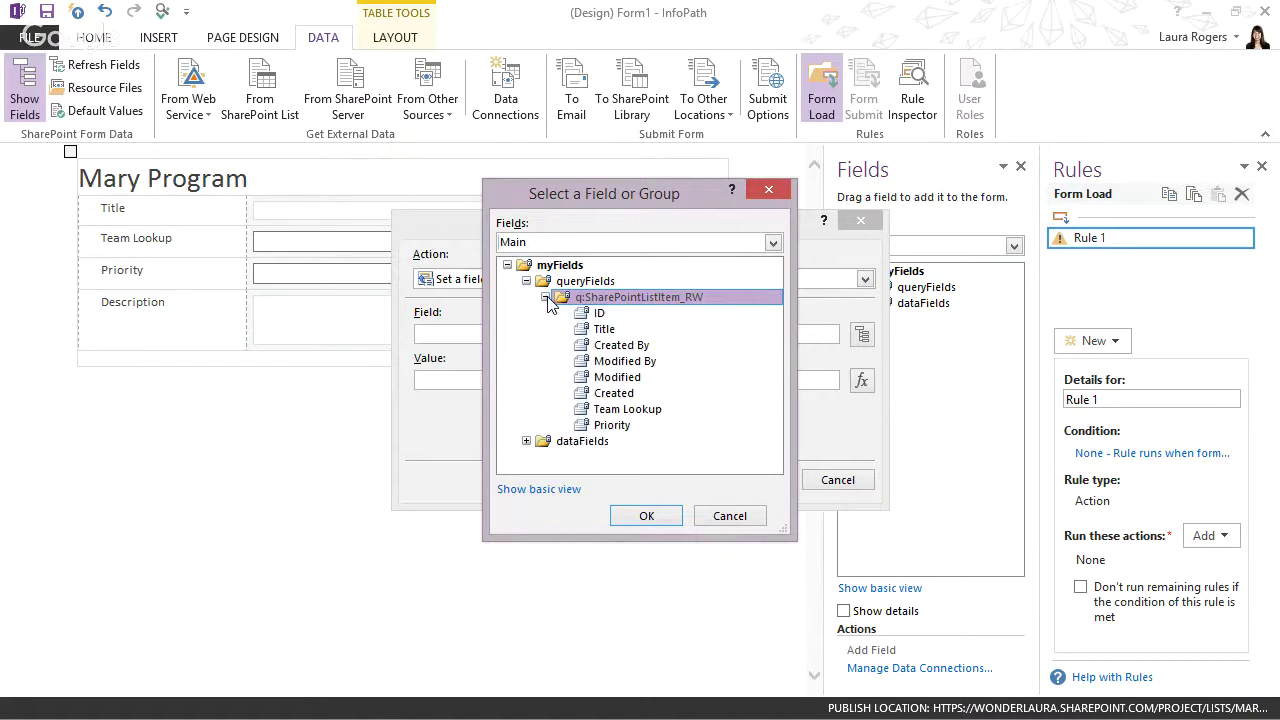
left_click(535, 244)
left_click(542, 274)
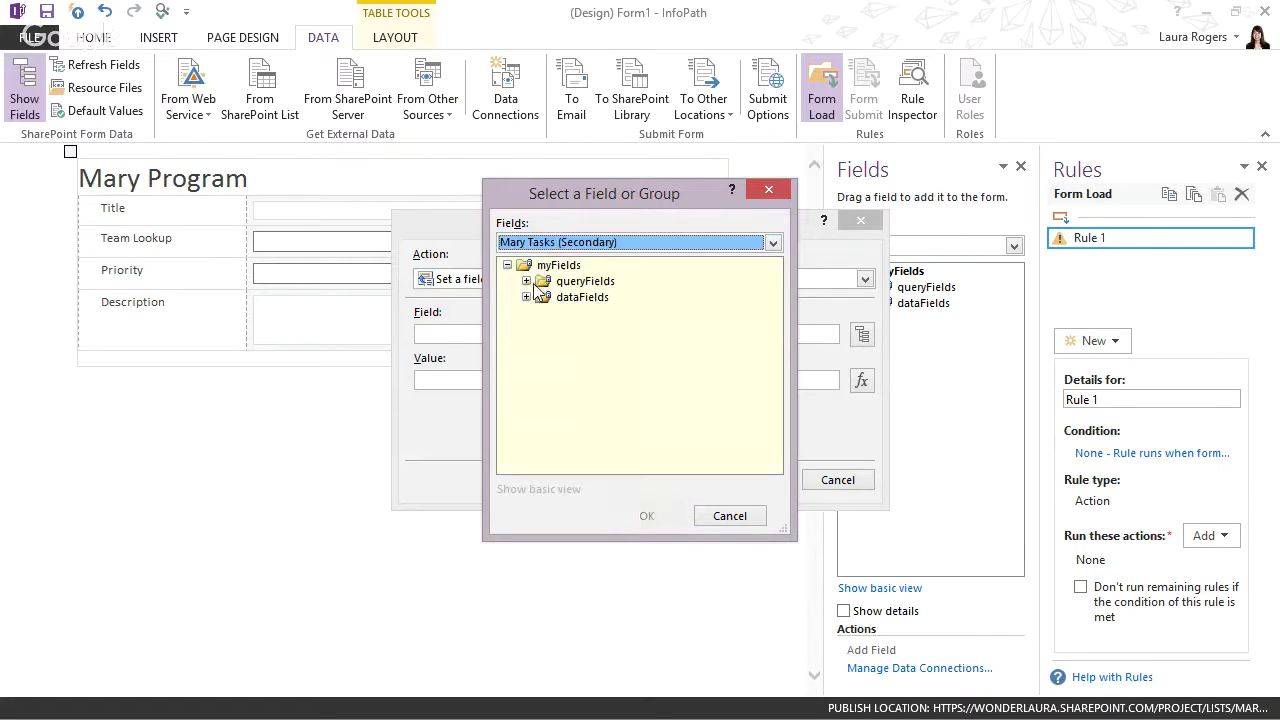
left_click(545, 298)
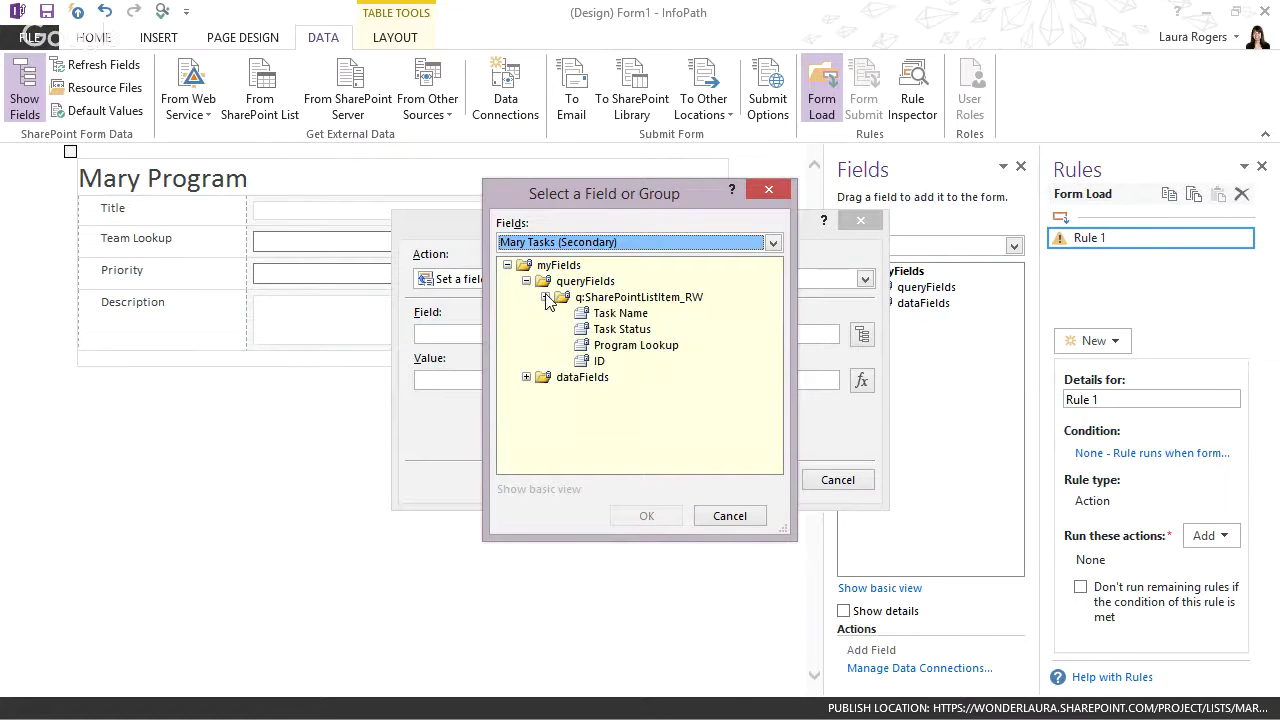
left_click(630, 347)
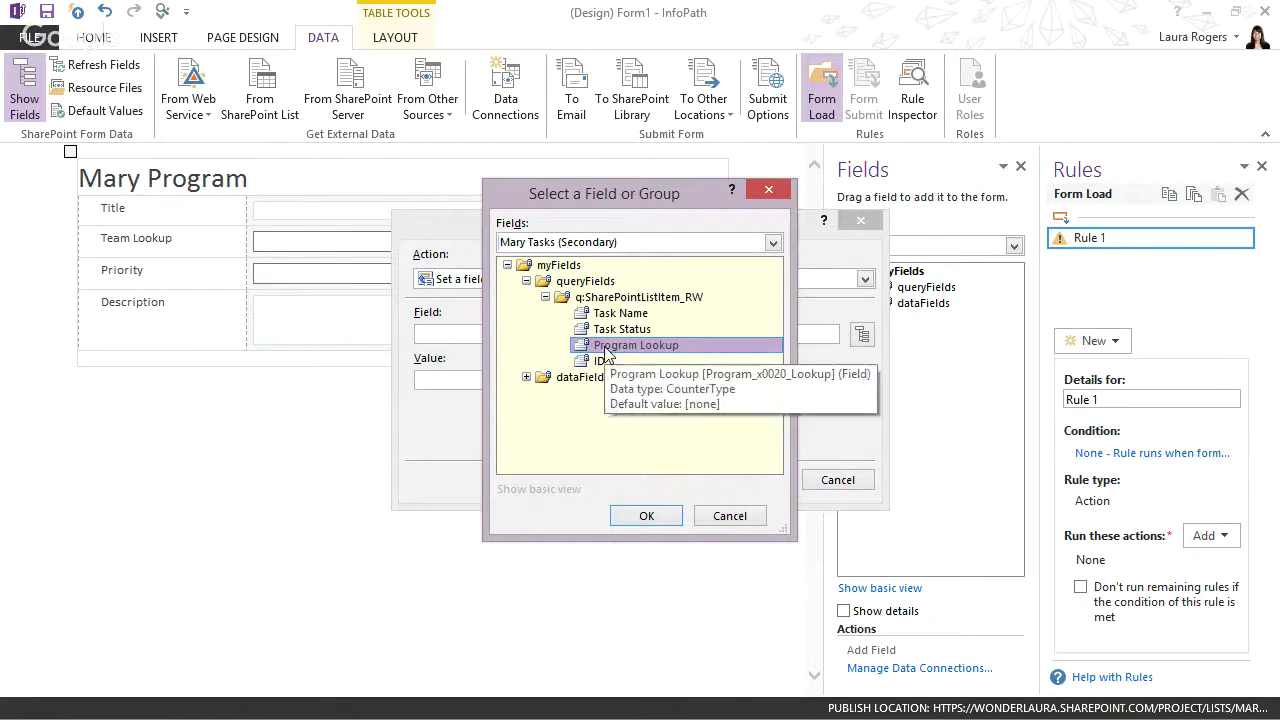
left_click(645, 516)
Set the action's value to the ID data field of the Main data source and save the action.
left_click(861, 380)
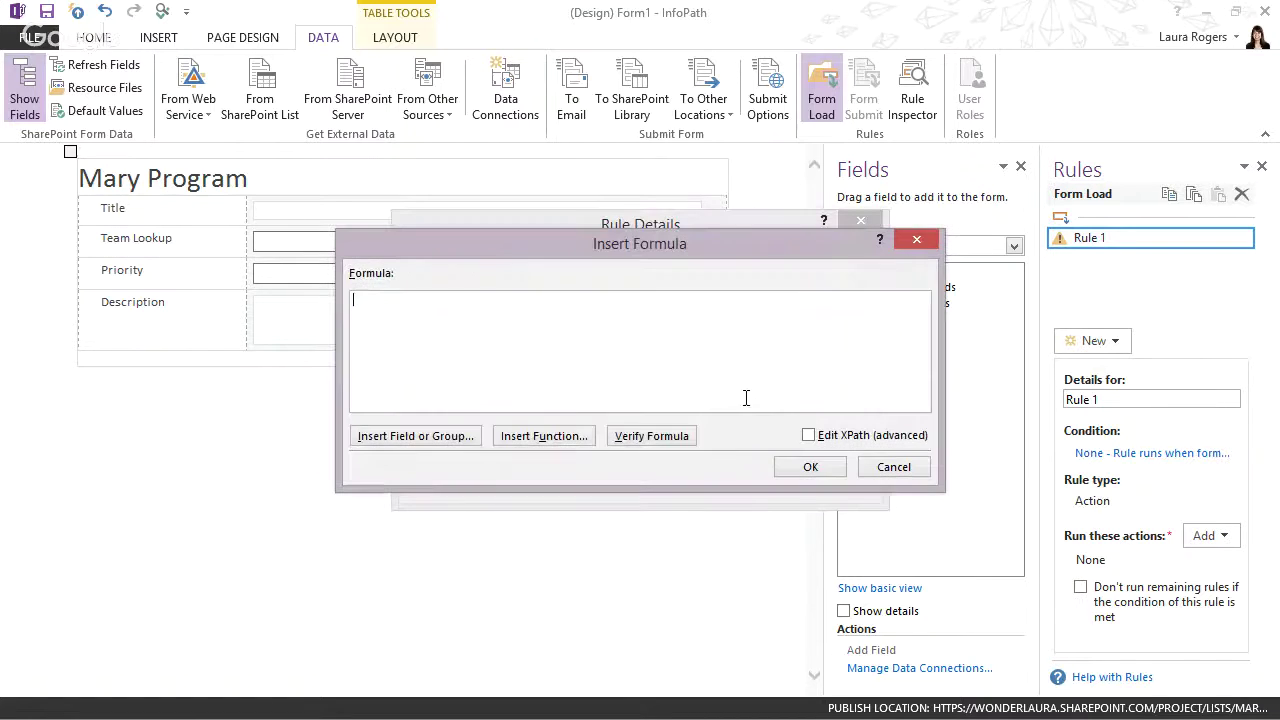
left_click(416, 437)
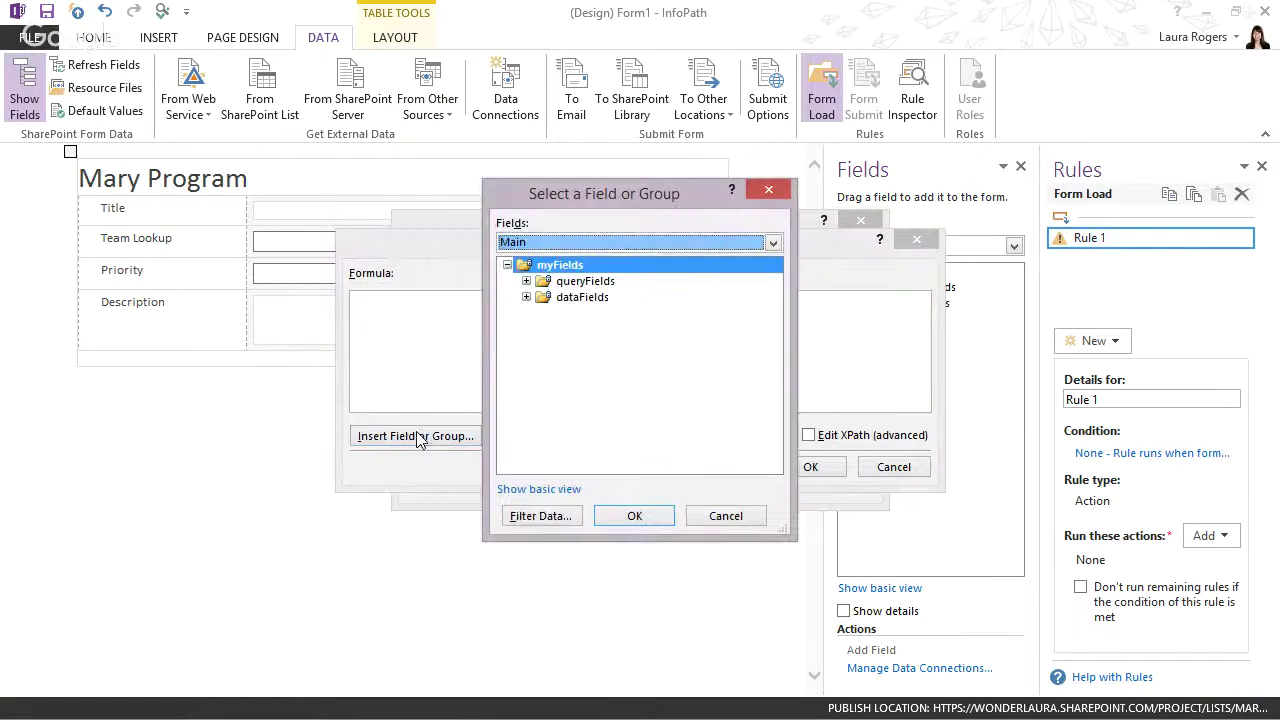
left_click(526, 298)
left_click(547, 314)
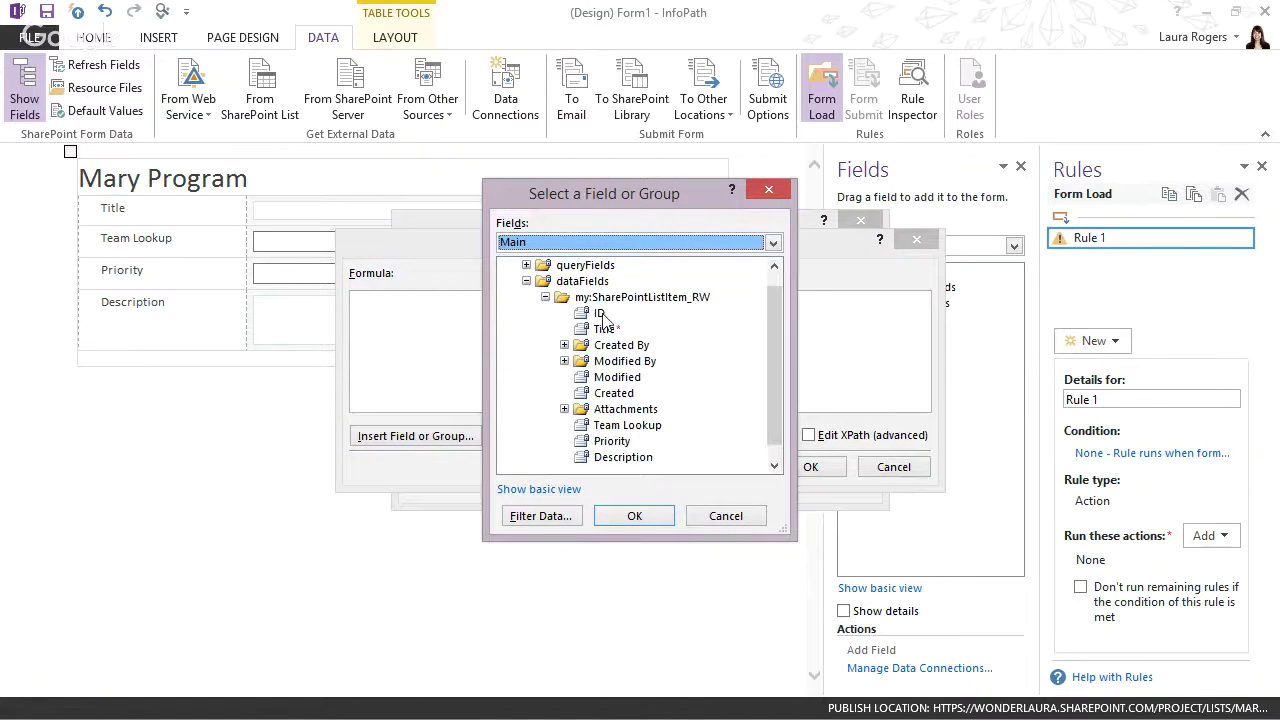
left_click(608, 328)
left_click(634, 516)
left_click(810, 467)
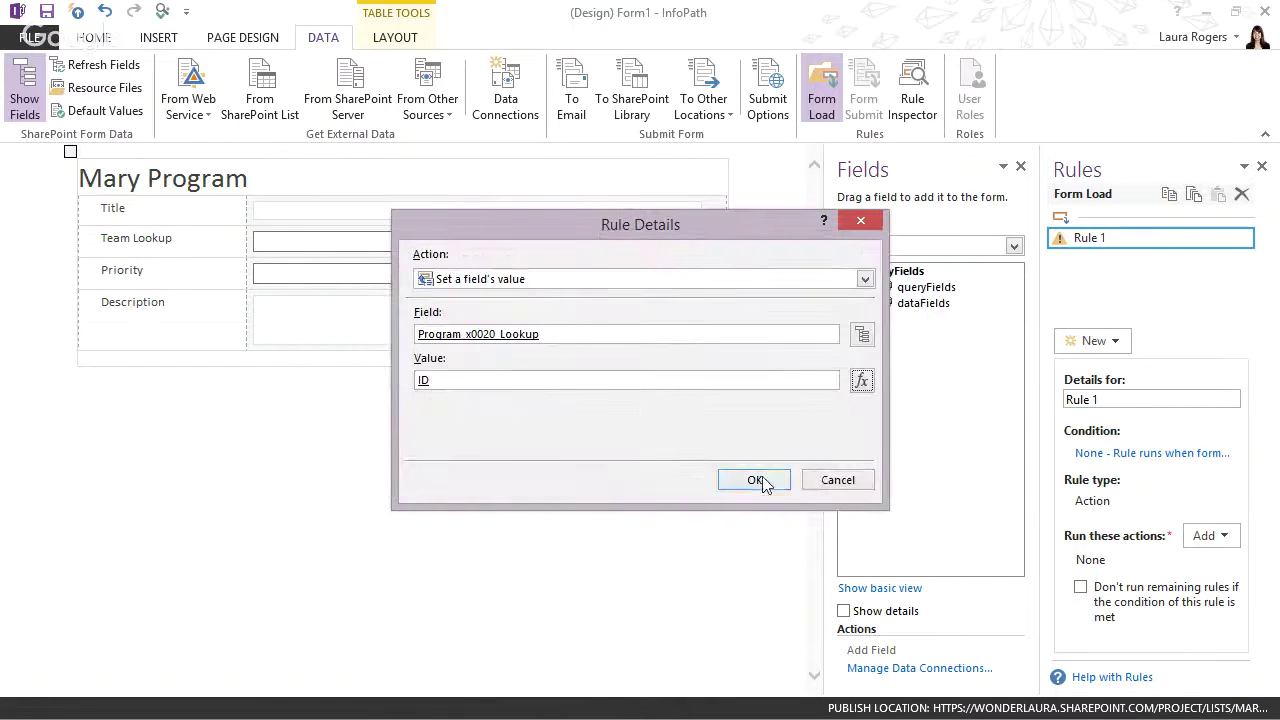
left_click(755, 480)
Add a query-for-data action to Rule 1 that uses the Mary Tasks data connection.
left_click(1207, 536)
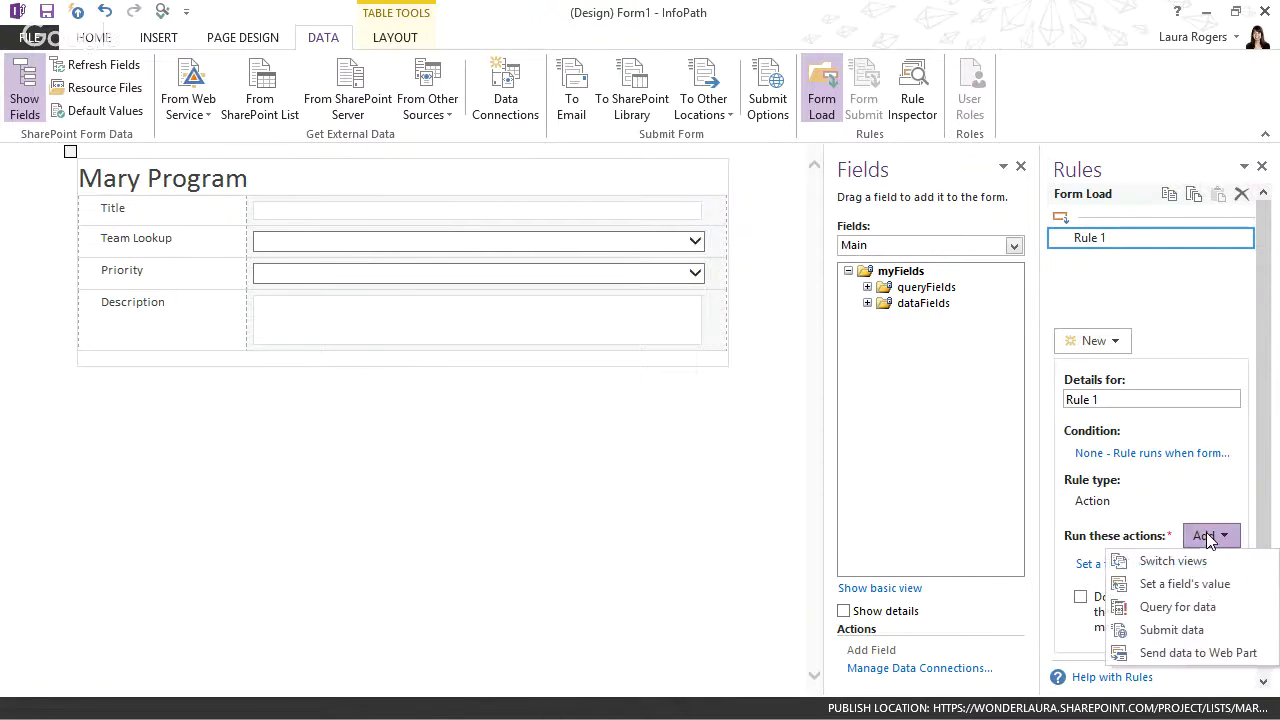
left_click(1186, 607)
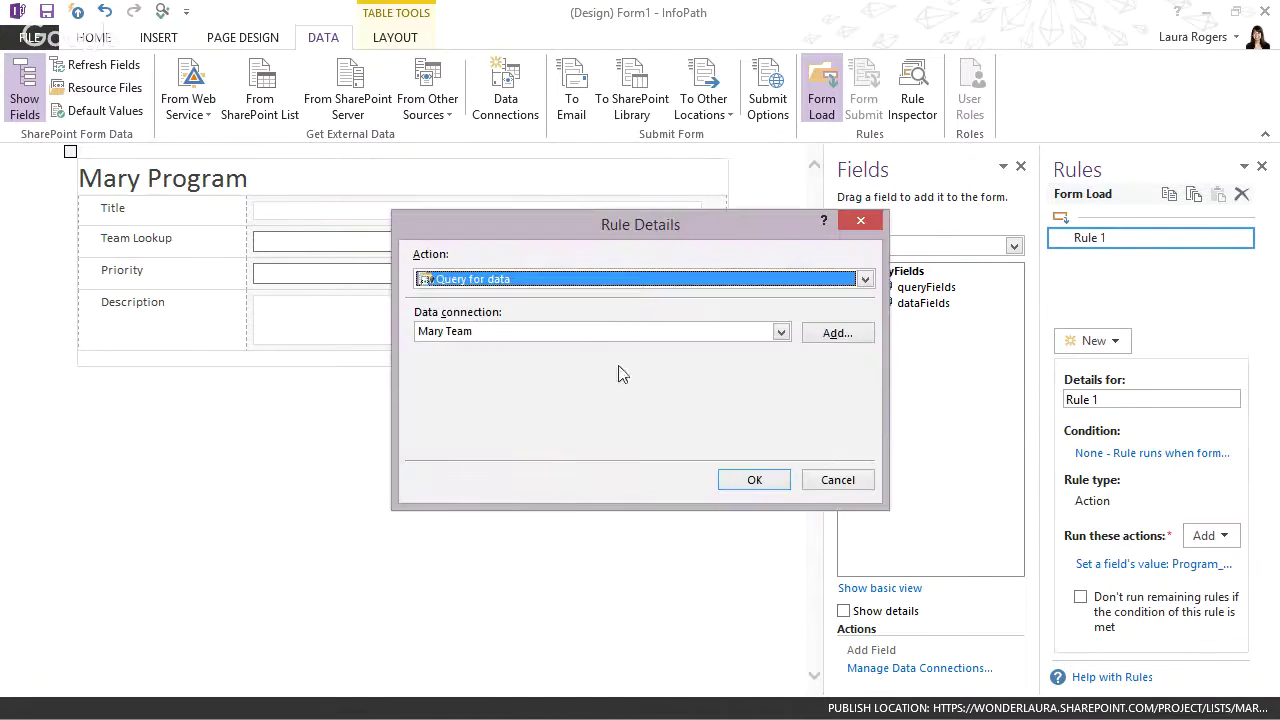
left_click(569, 334)
left_click(474, 390)
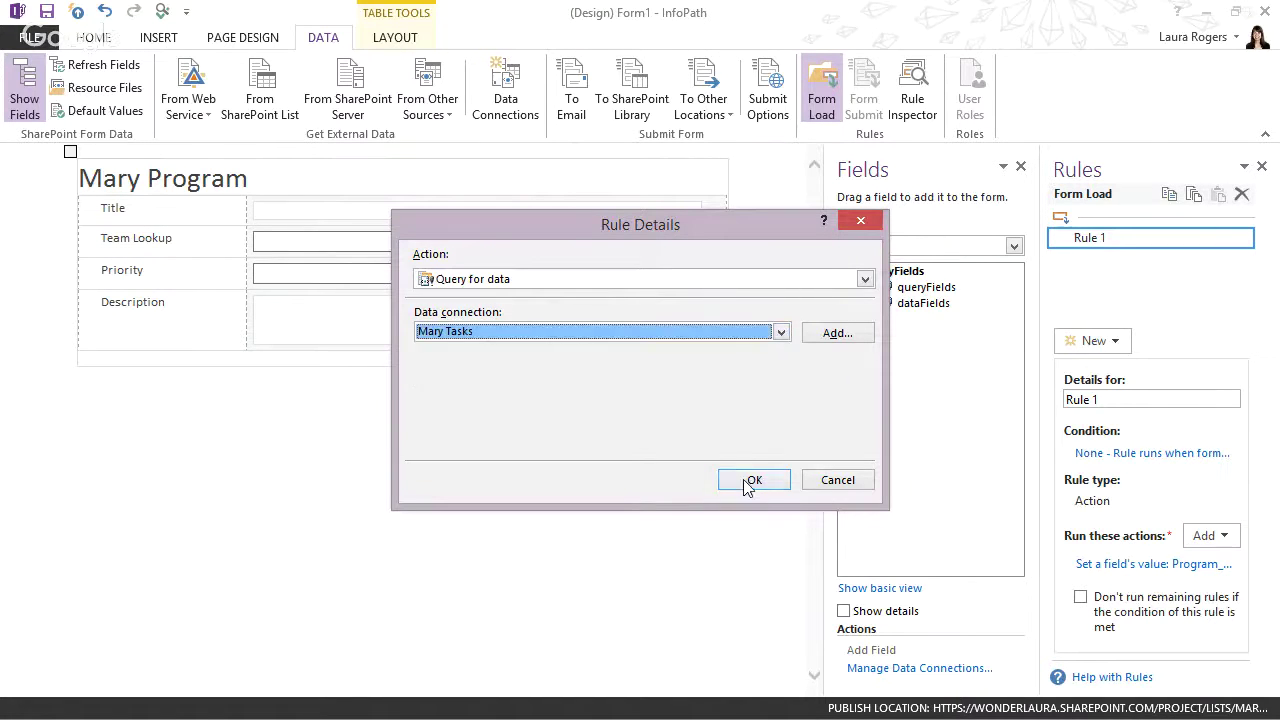
left_click(750, 481)
Insert the Mary Tasks list item data group below the field table as a repeating table.
left_click(873, 246)
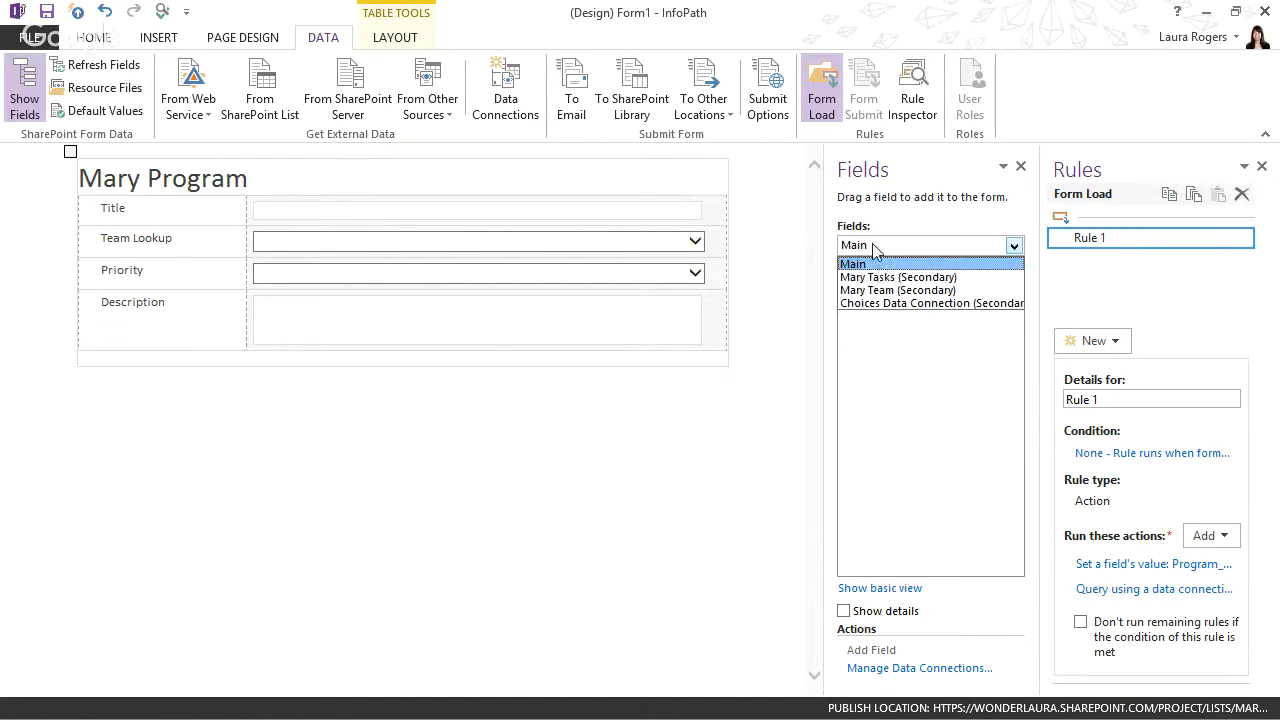
left_click(880, 277)
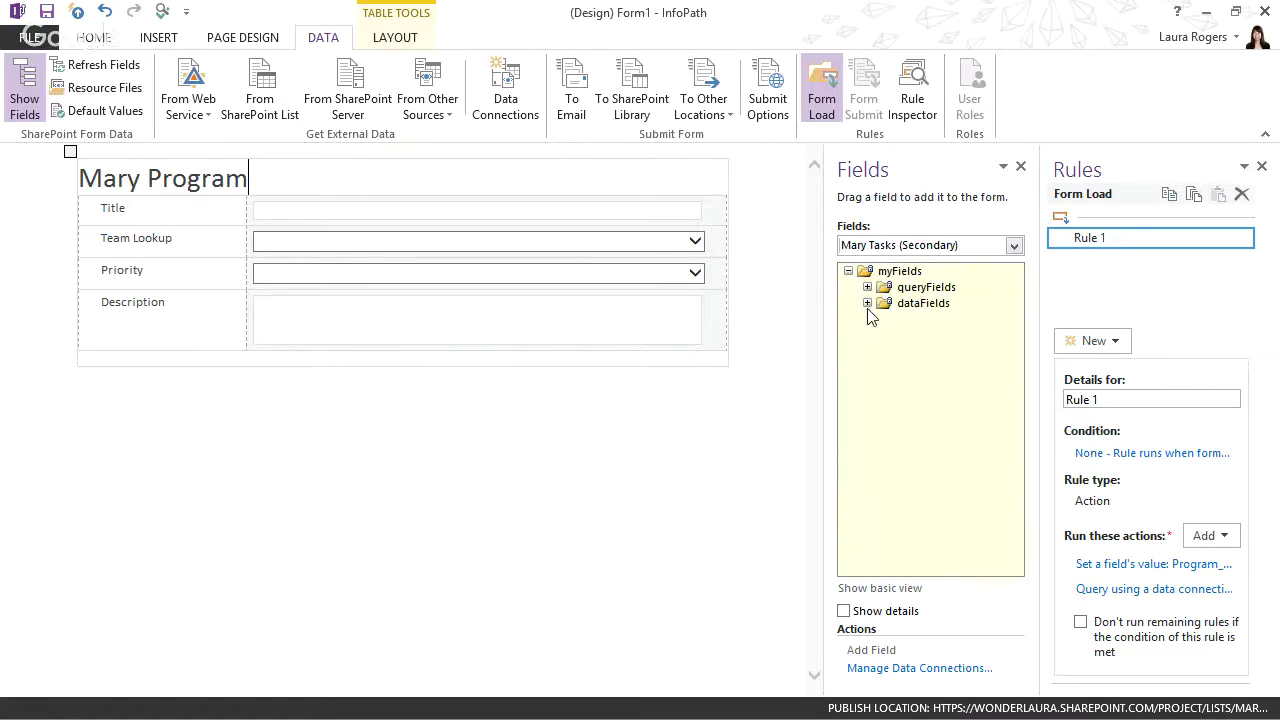
left_click(867, 303)
left_click(885, 319)
left_click(970, 319)
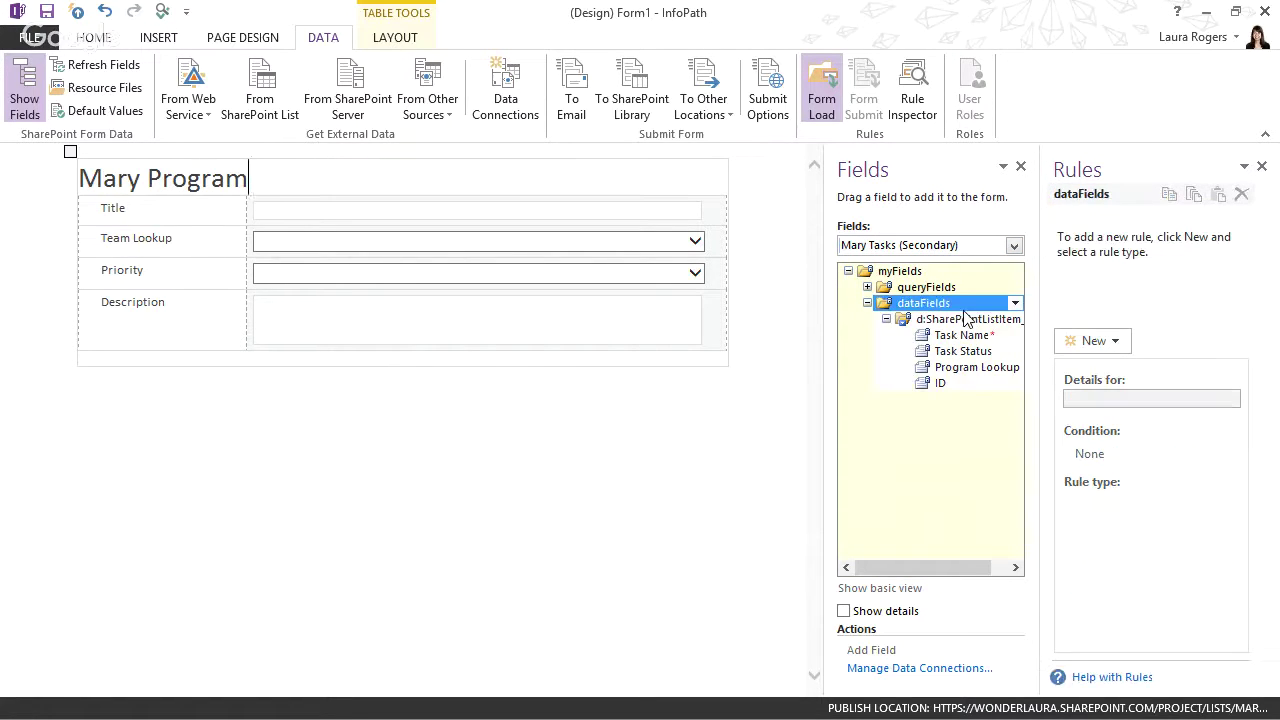
left_click_drag(970, 320, 471, 428)
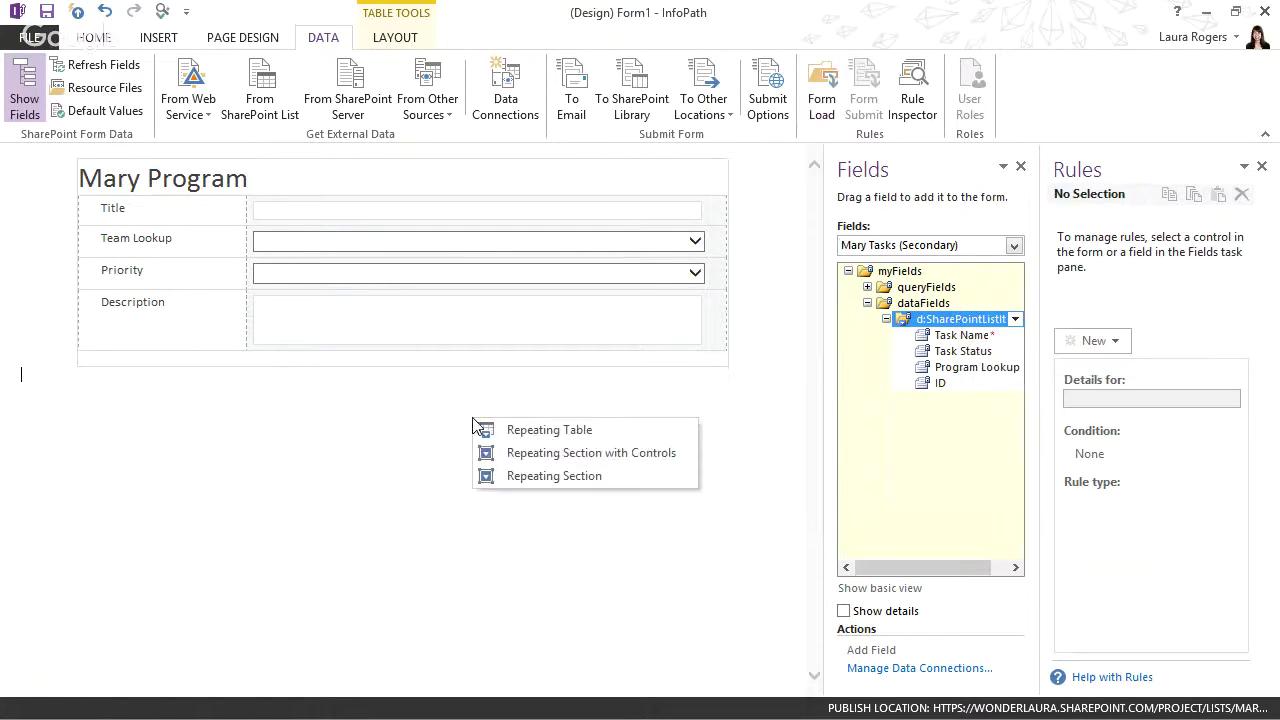
left_click(521, 433)
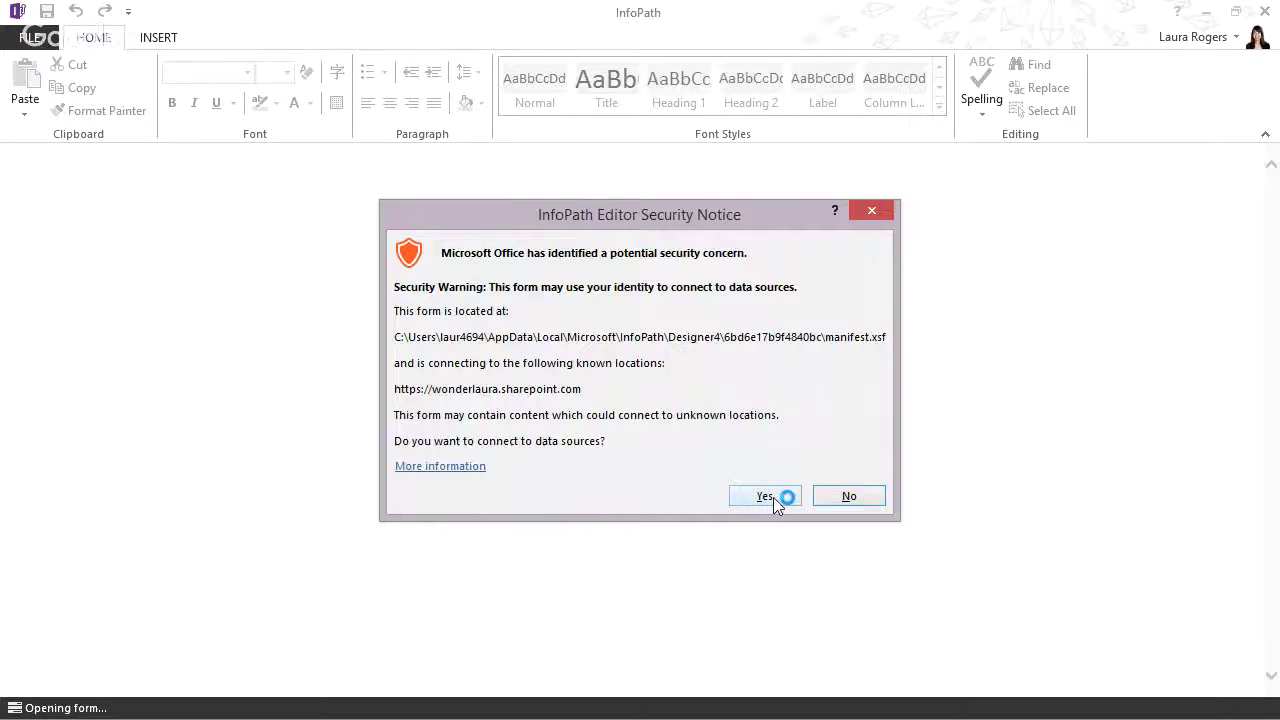
Preview the form with data source connections allowed, close the preview, and publish the form template to the SharePoint list.
left_click(773, 497)
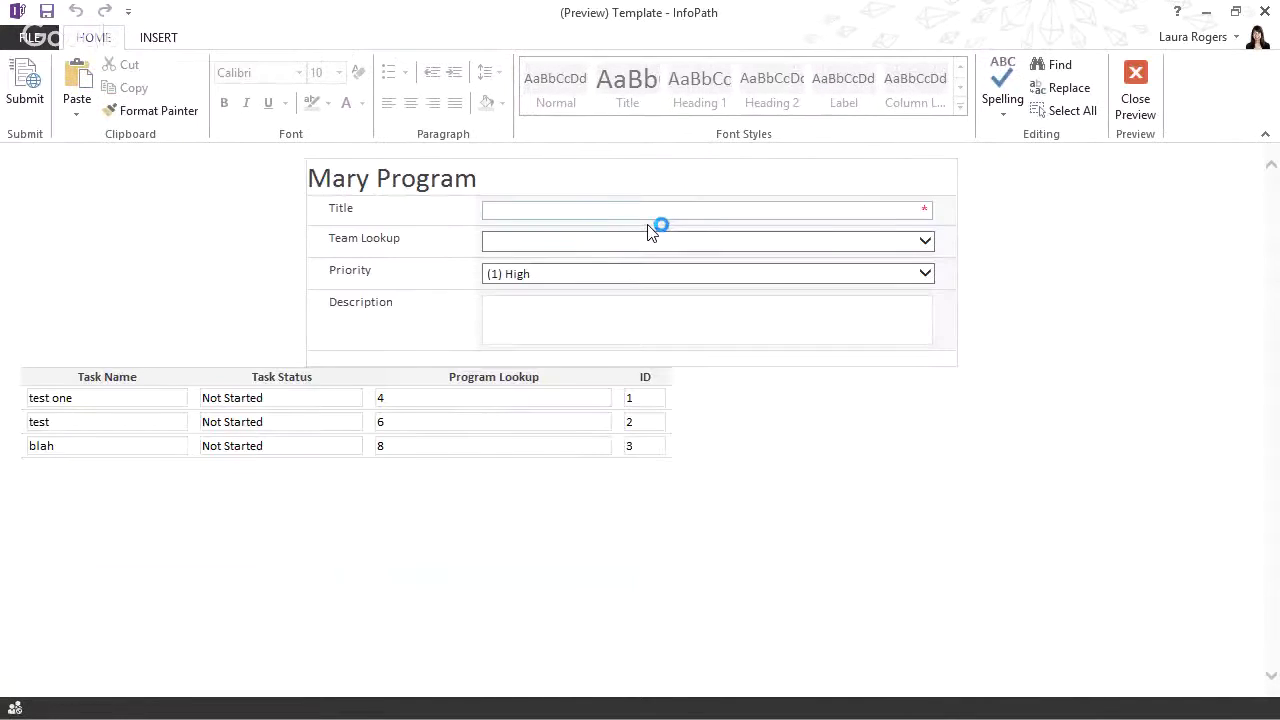
left_click(1140, 96)
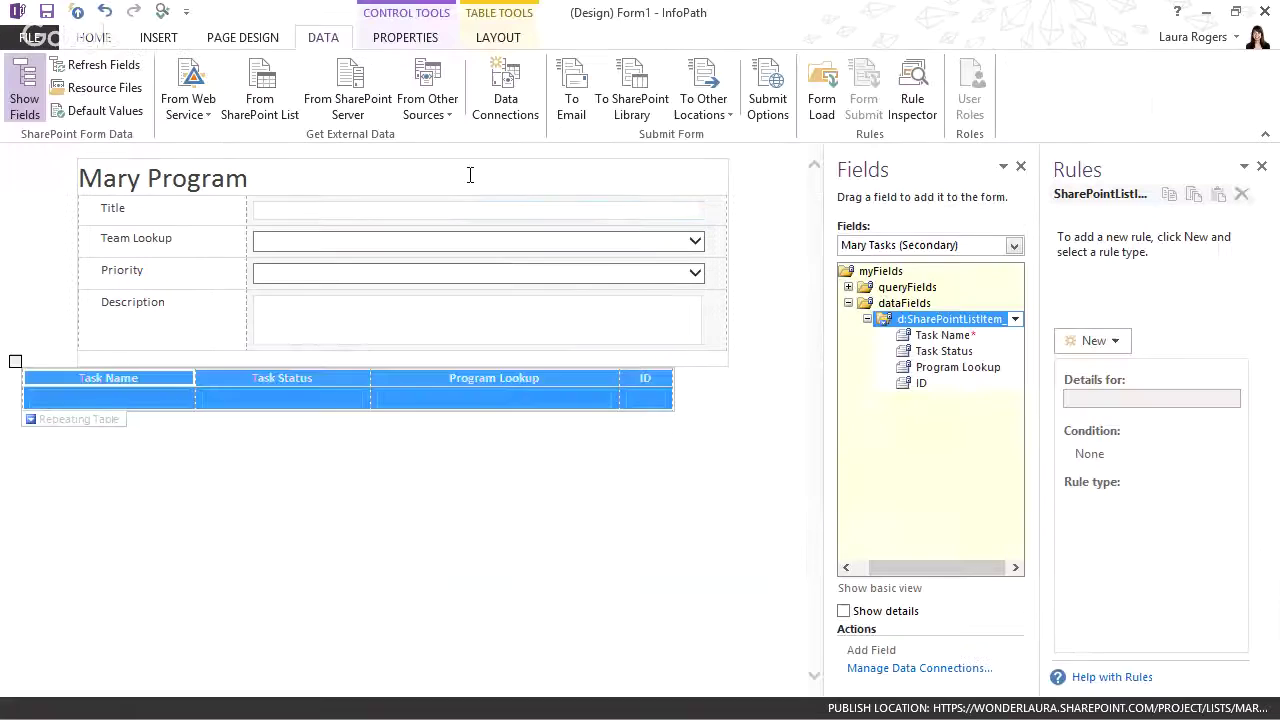
left_click(77, 11)
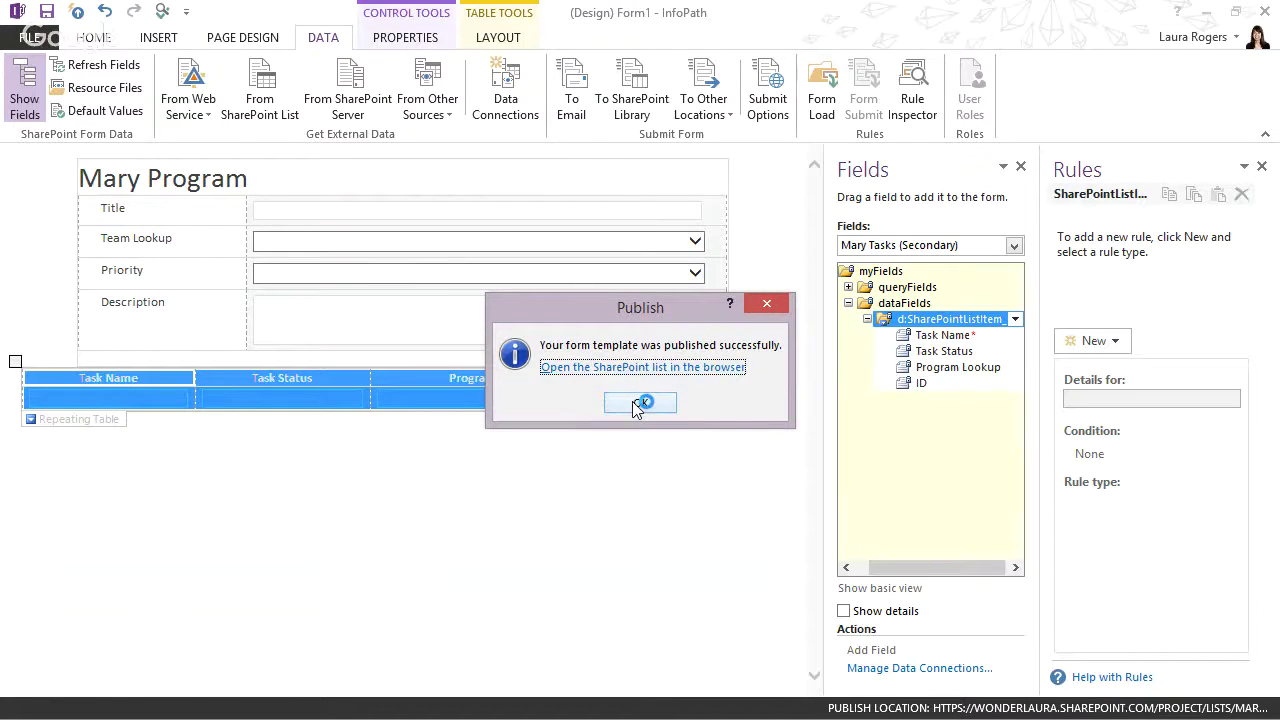
Dismiss the publish confirmation, switch to the SharePoint site in the browser, and open the Mary Tasks list.
left_click(636, 404)
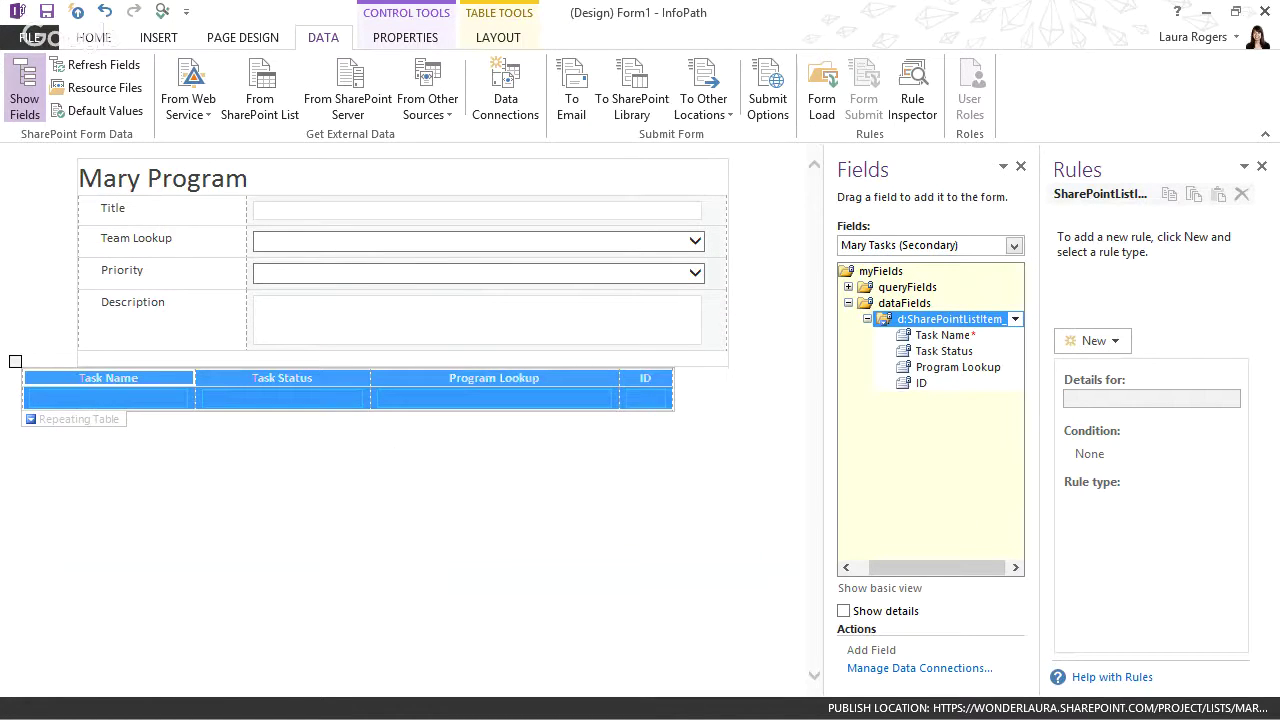
key("alt+Tab")
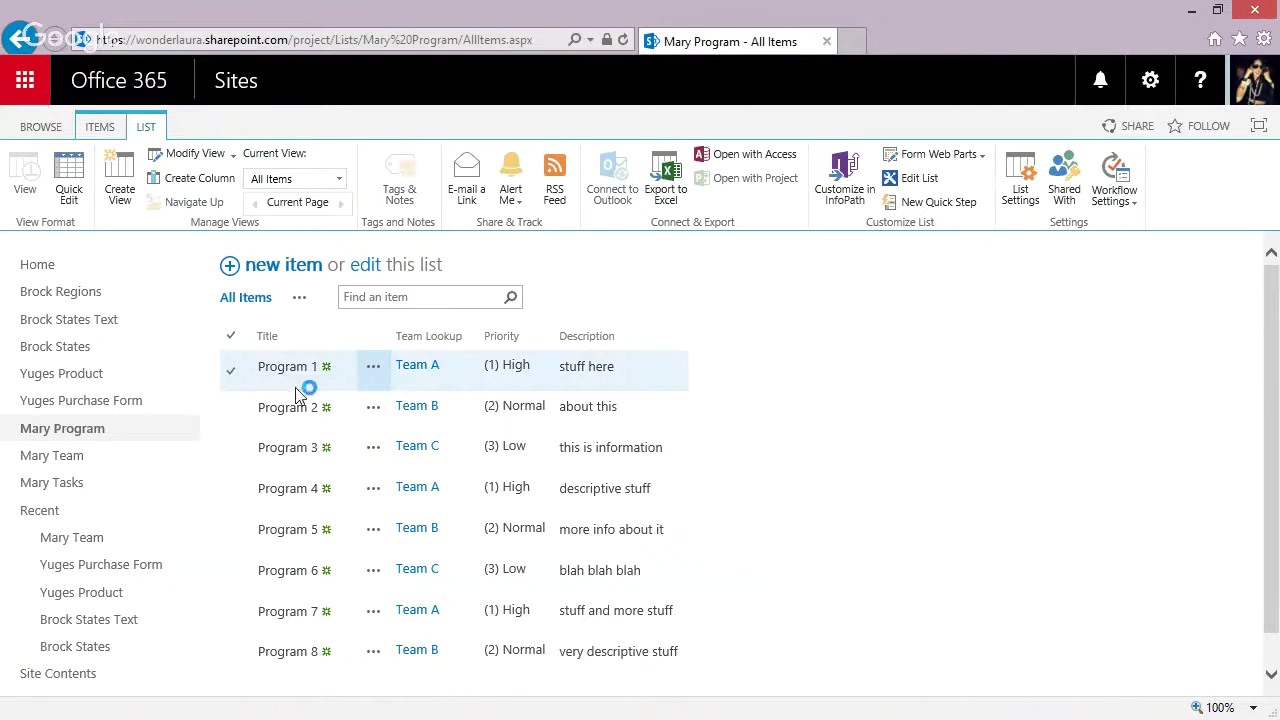
left_click(68, 483)
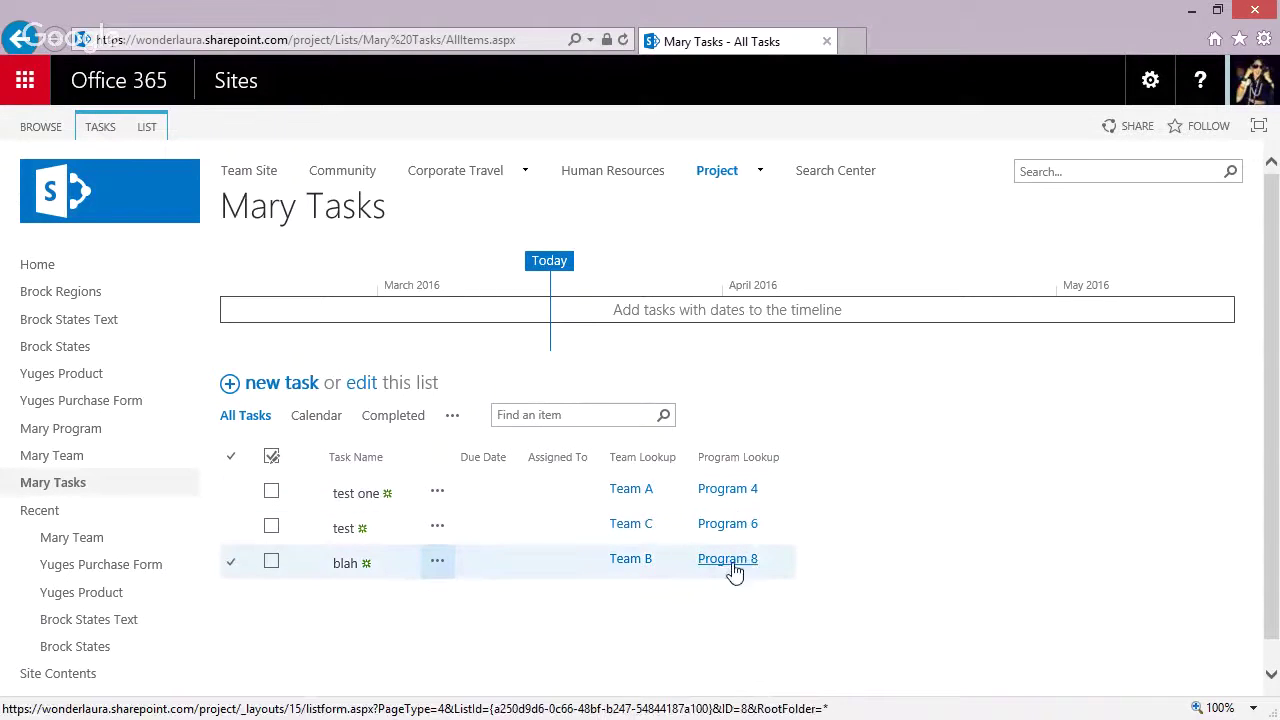
Create and save a new Mary Tasks item with Team A as Team Lookup and Program 1 as Program Lookup.
left_click(296, 390)
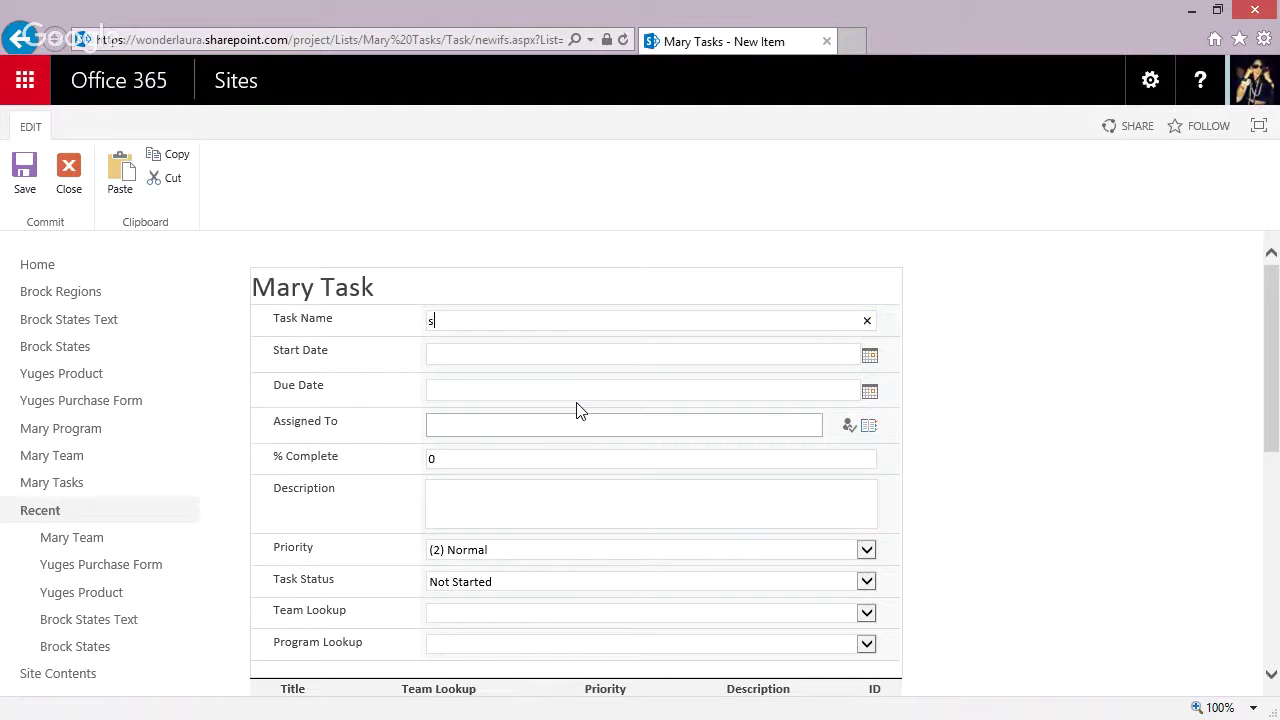
scroll(578, 410, "down", 3)
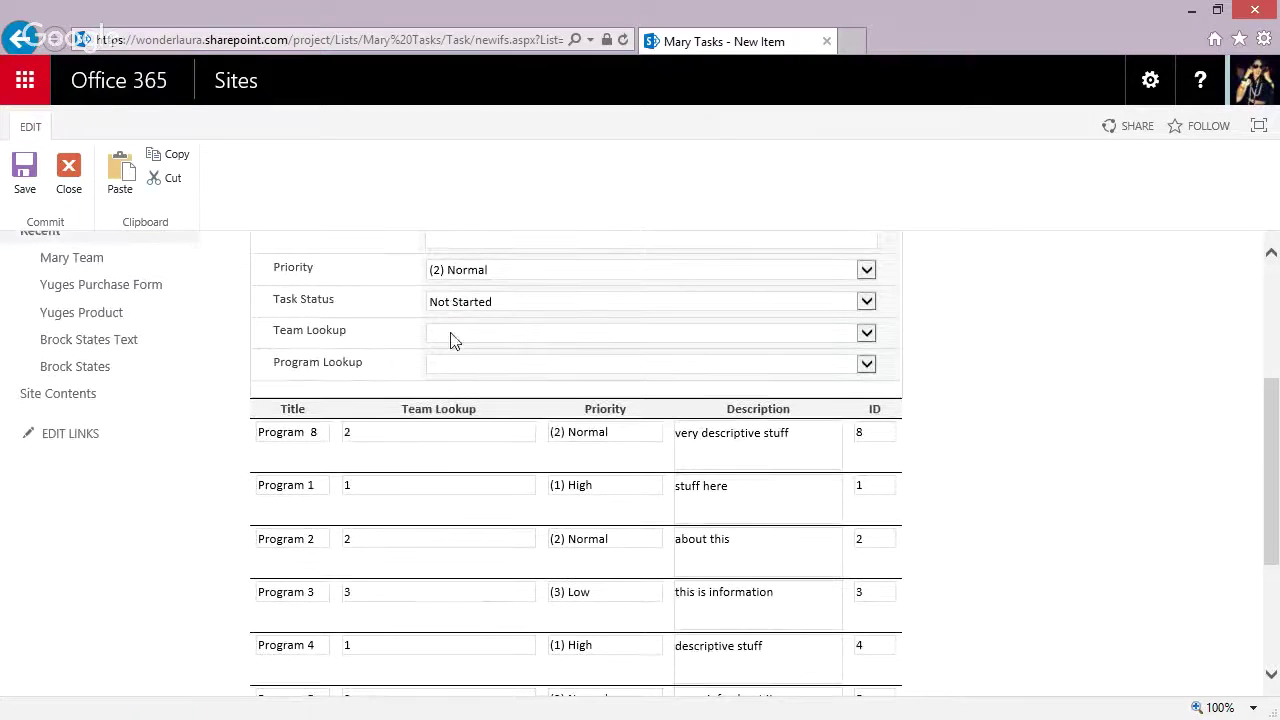
left_click(452, 340)
left_click(463, 351)
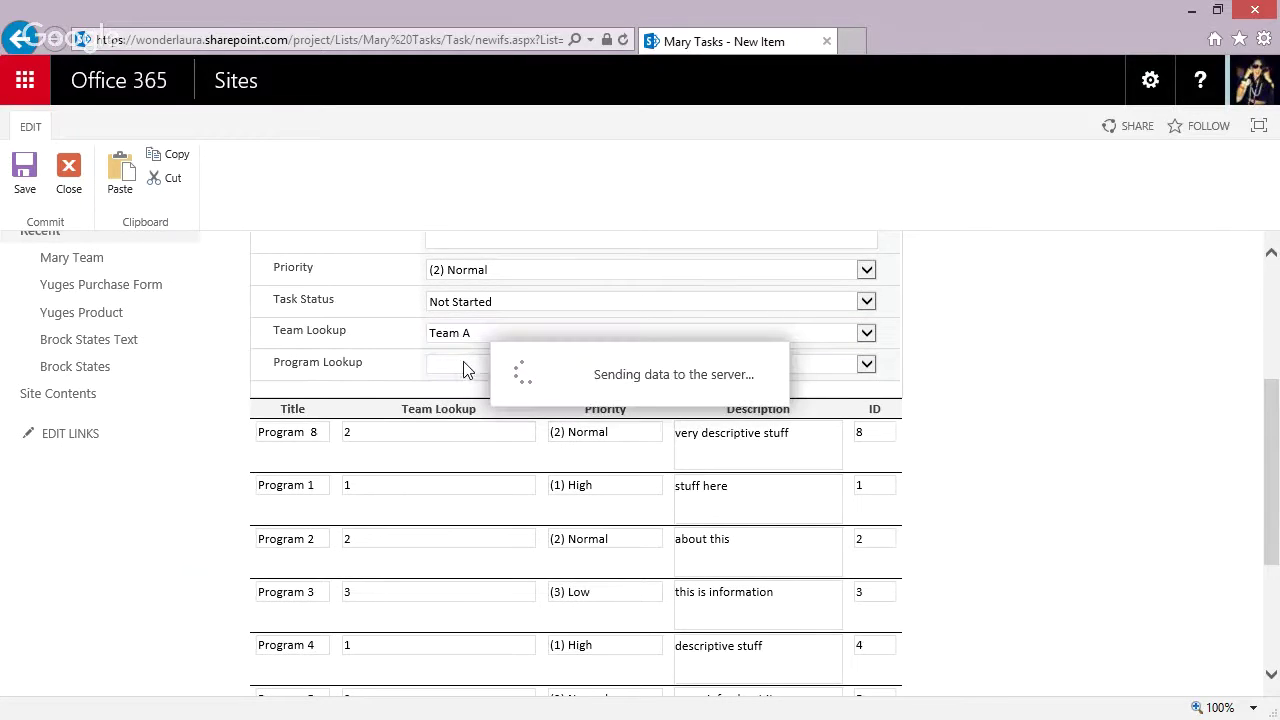
left_click(448, 389)
left_click(460, 425)
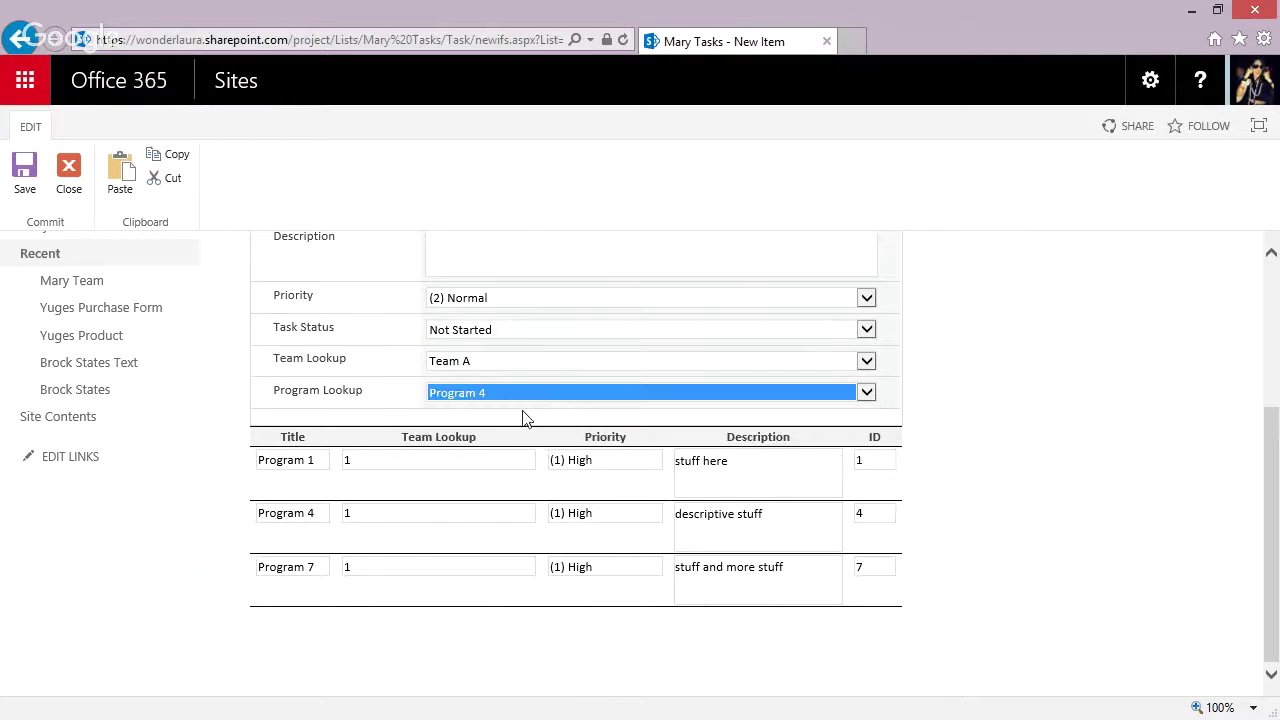
scroll(668, 405, "down", 1)
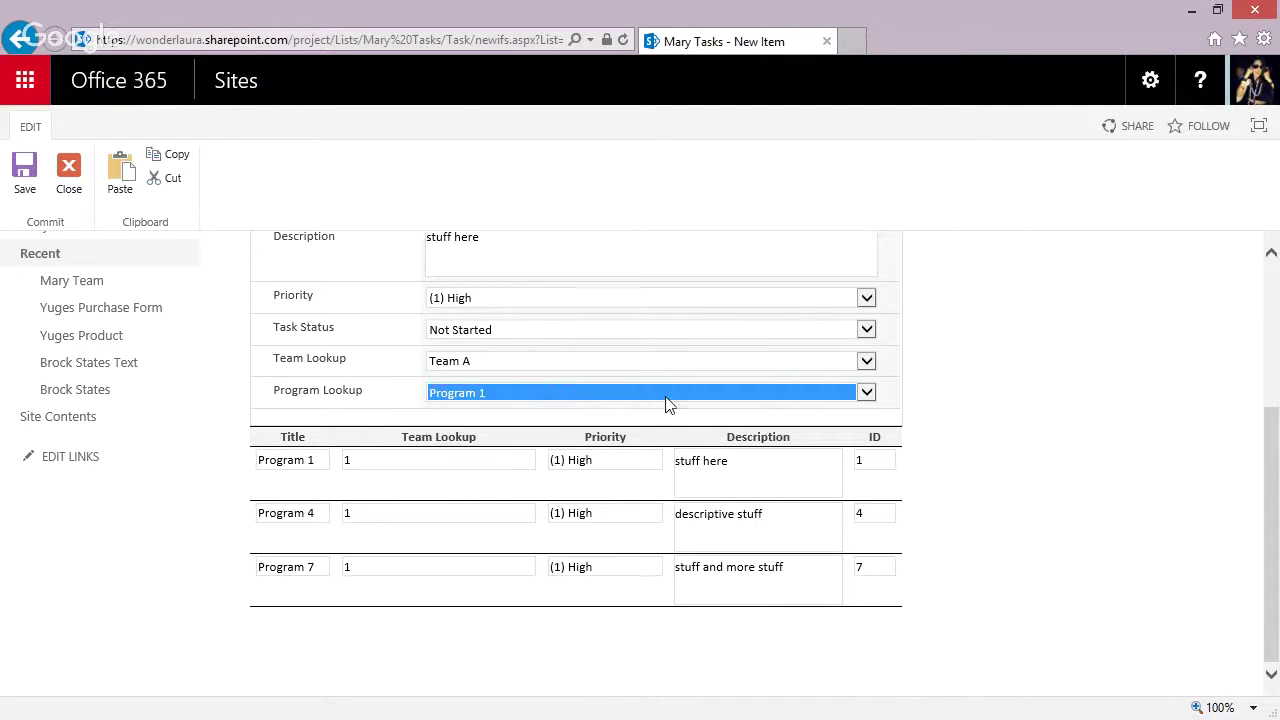
scroll(1265, 285, "up", 5)
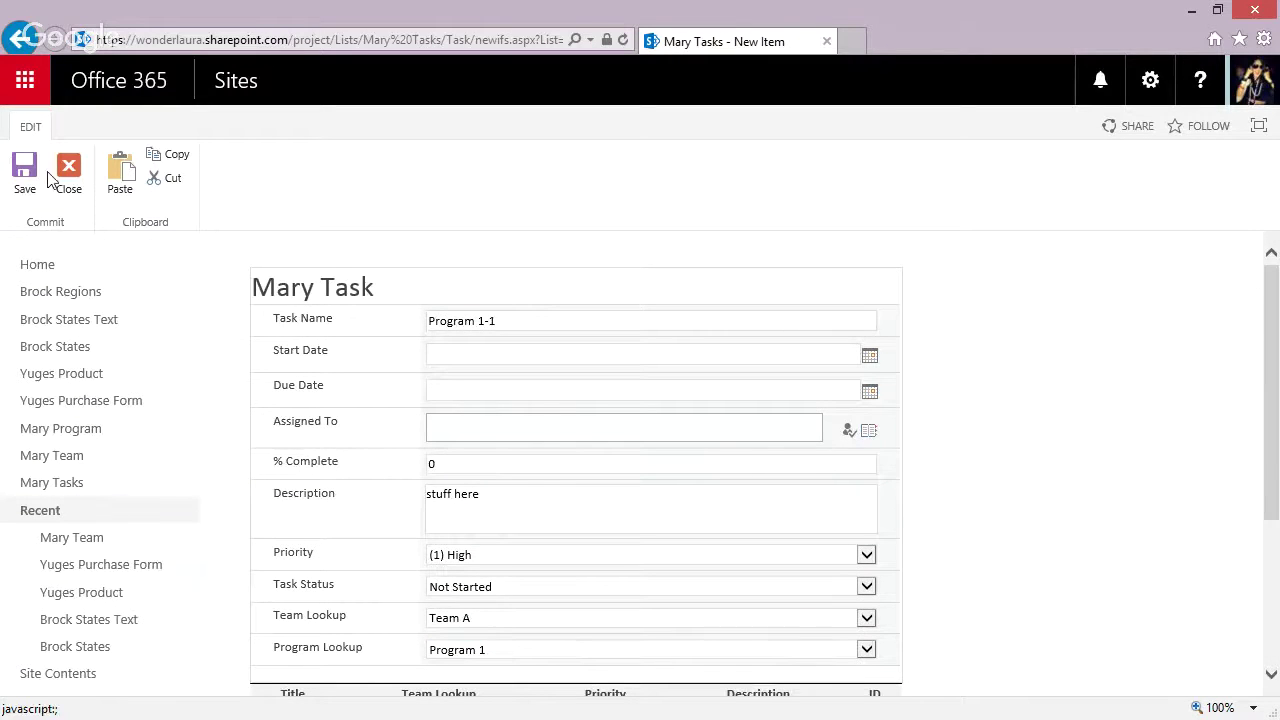
left_click(24, 176)
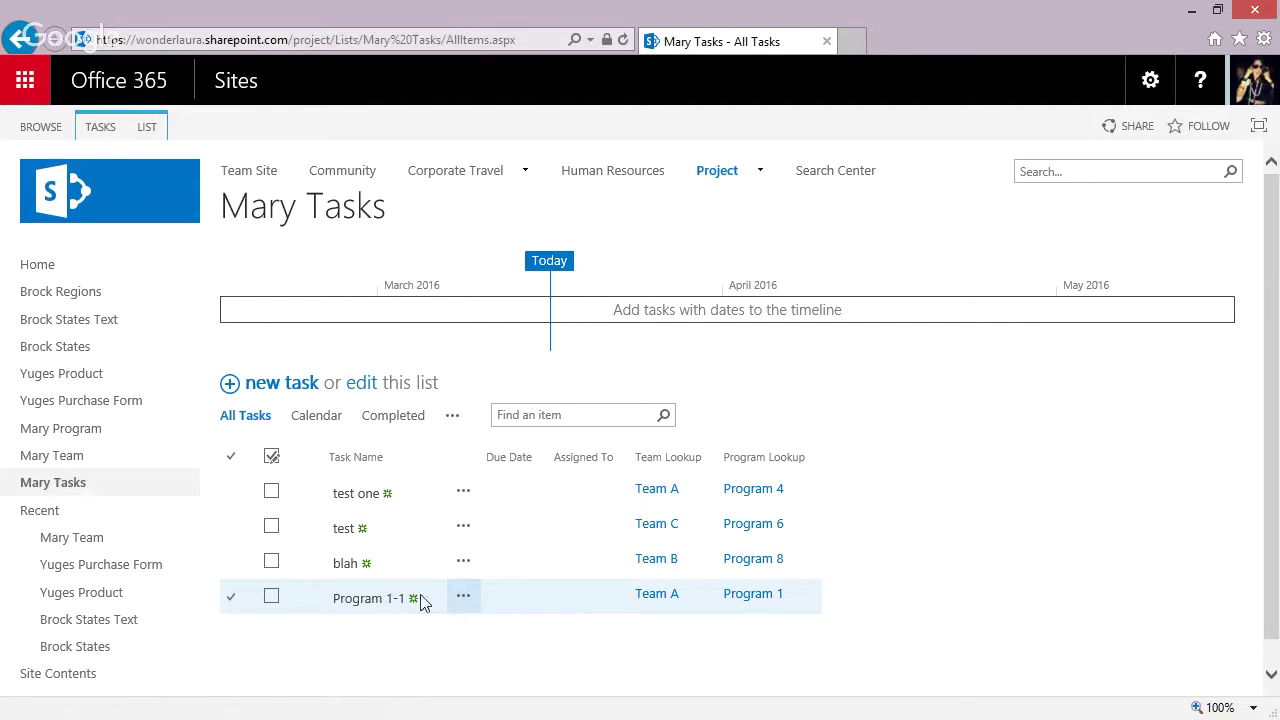
Open the Program 1-1 task for editing and set its Program Lookup to Program 7.
left_click(464, 598)
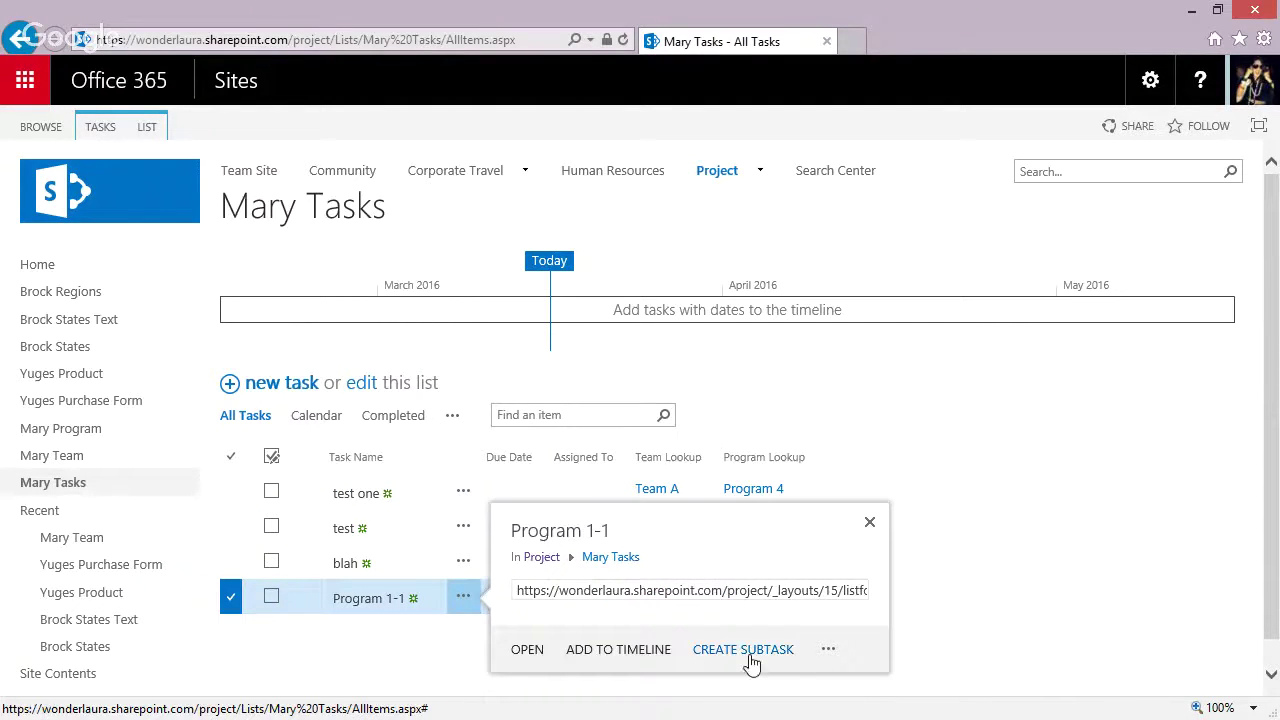
left_click(828, 652)
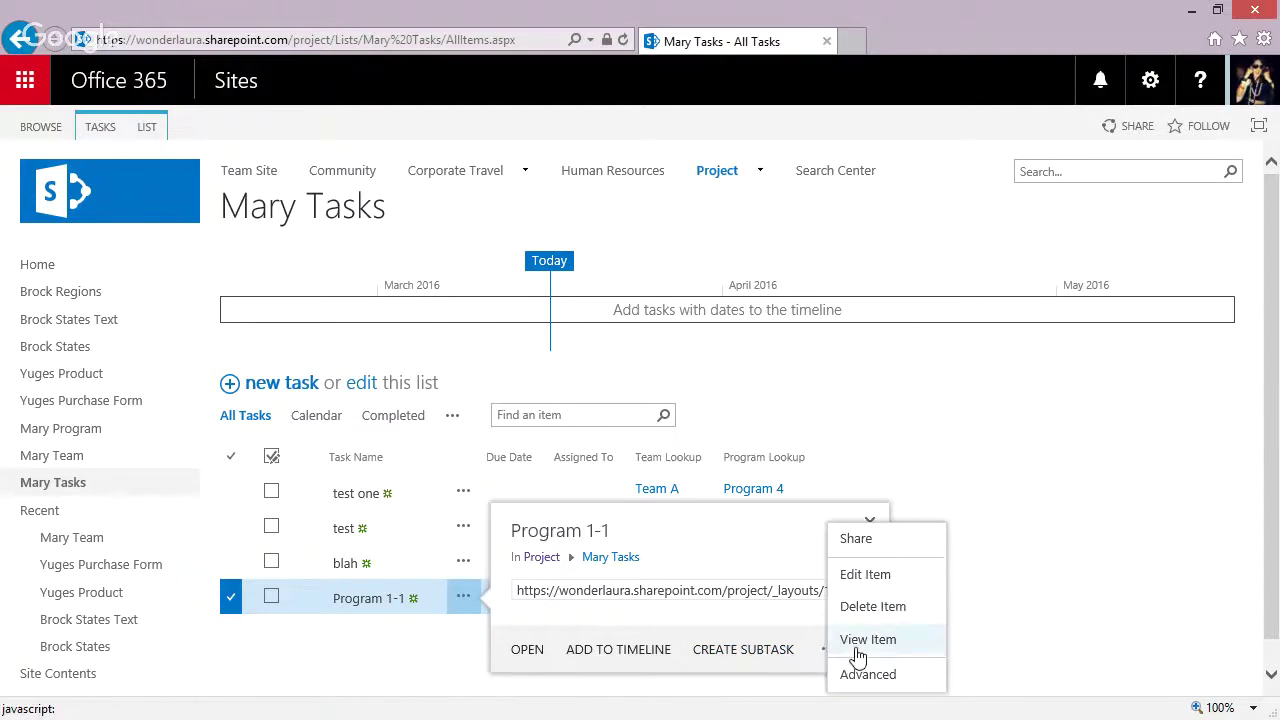
left_click(876, 583)
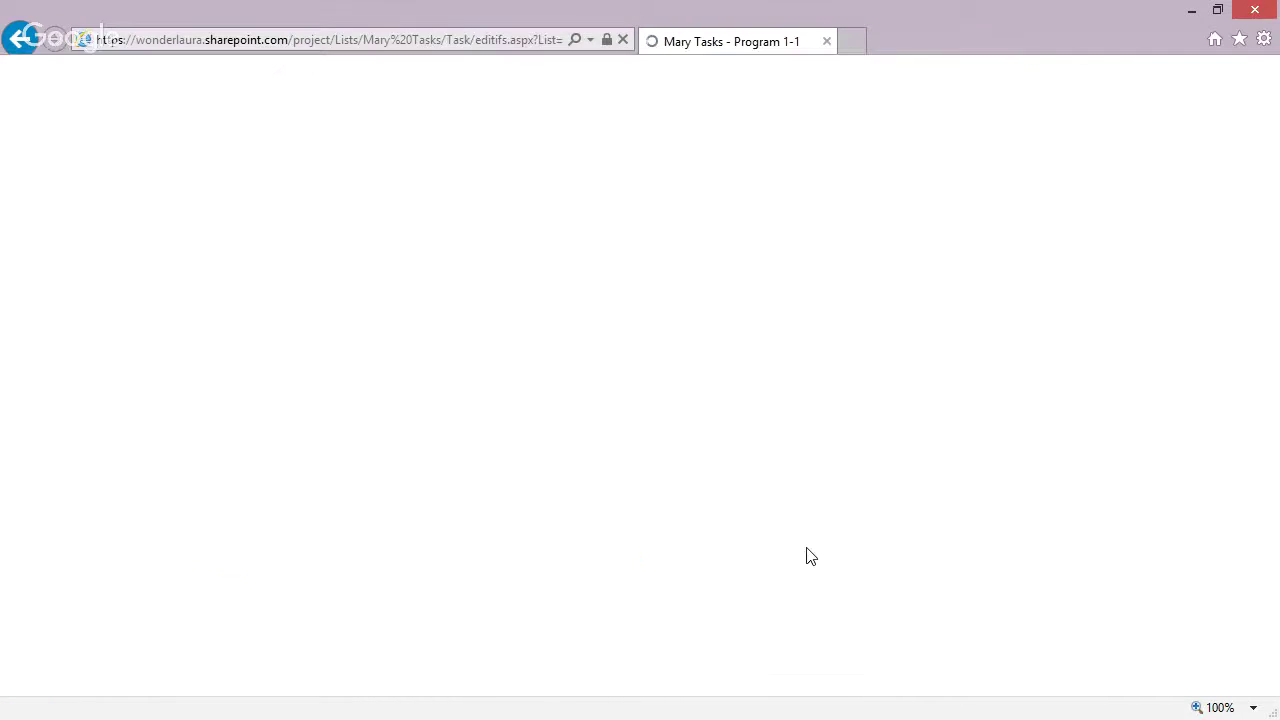
left_click(557, 645)
left_click(557, 645)
left_click(515, 667)
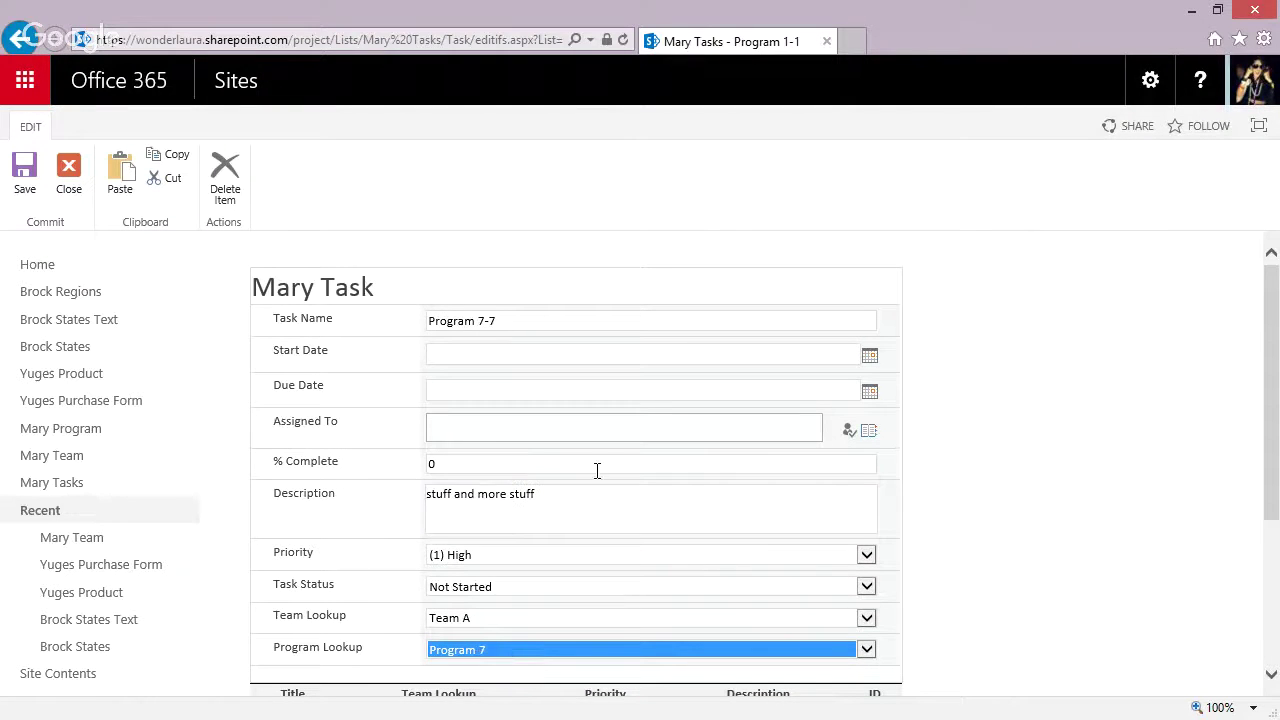
left_click(1010, 407)
scroll(1010, 407, "down", 3)
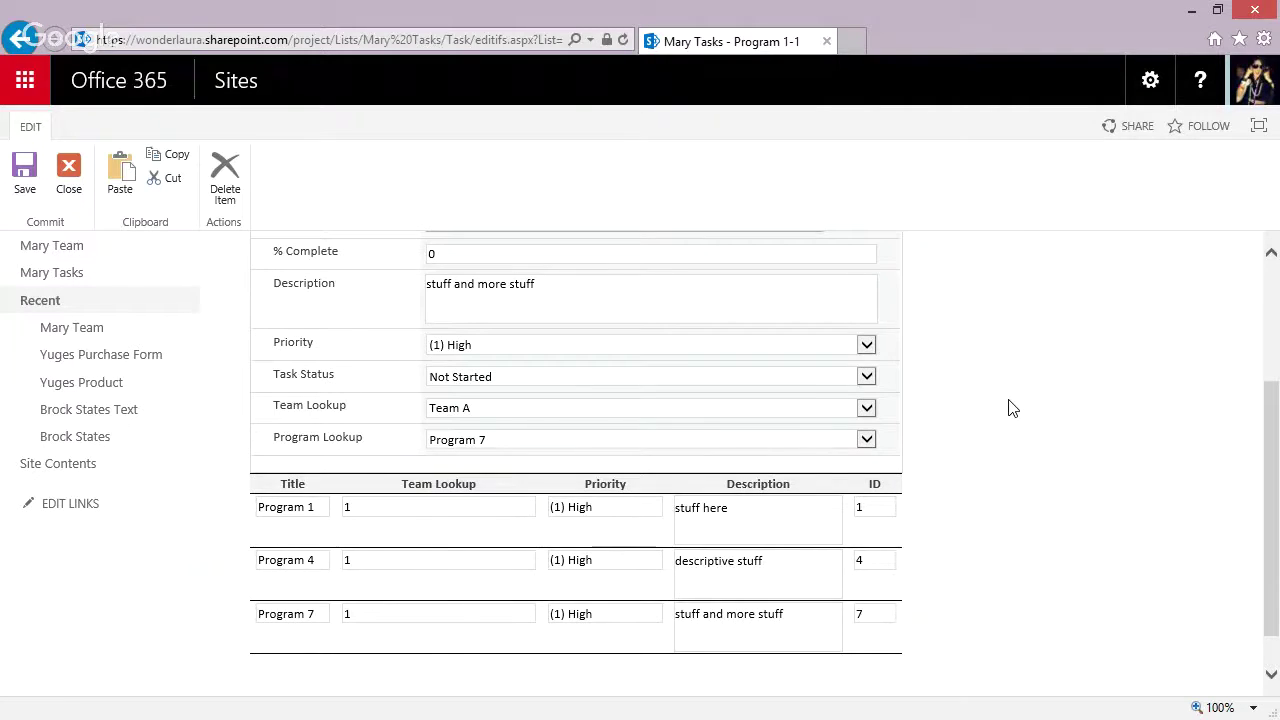
Set the task's Program Lookup to Program 4 and save the task.
scroll(1010, 407, "up", 3)
left_click(470, 650)
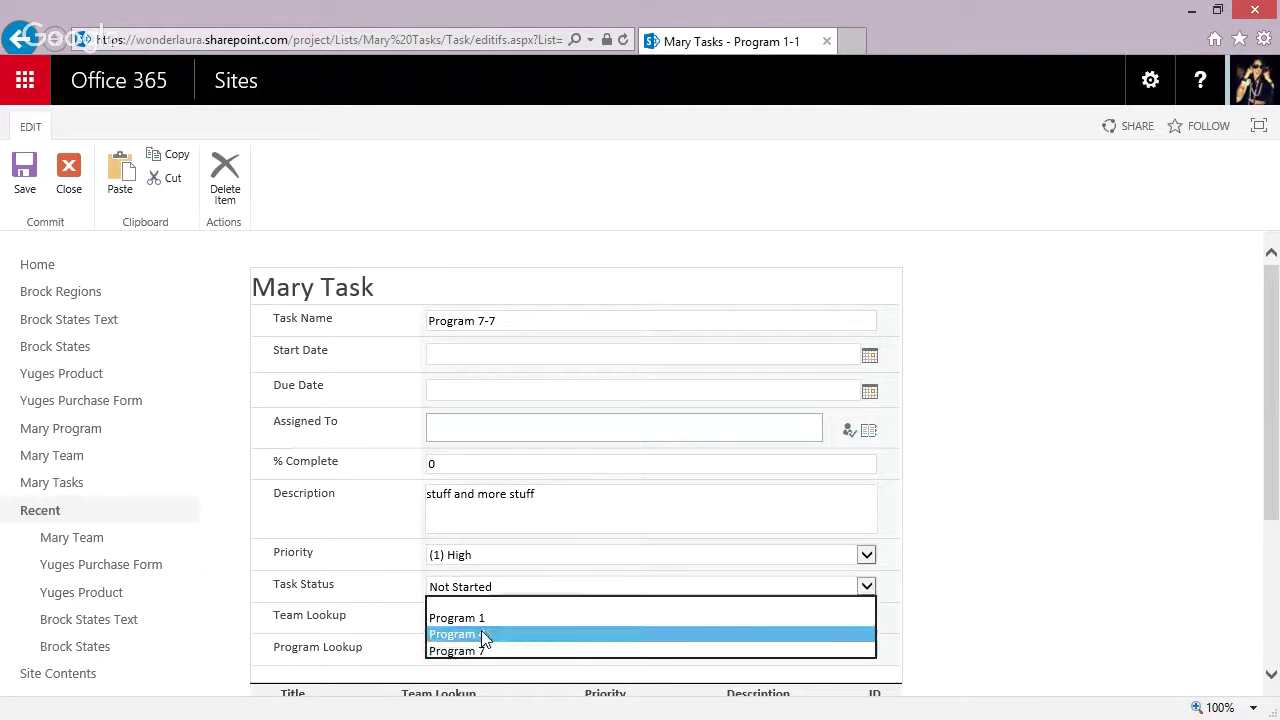
left_click(484, 636)
left_click(1090, 621)
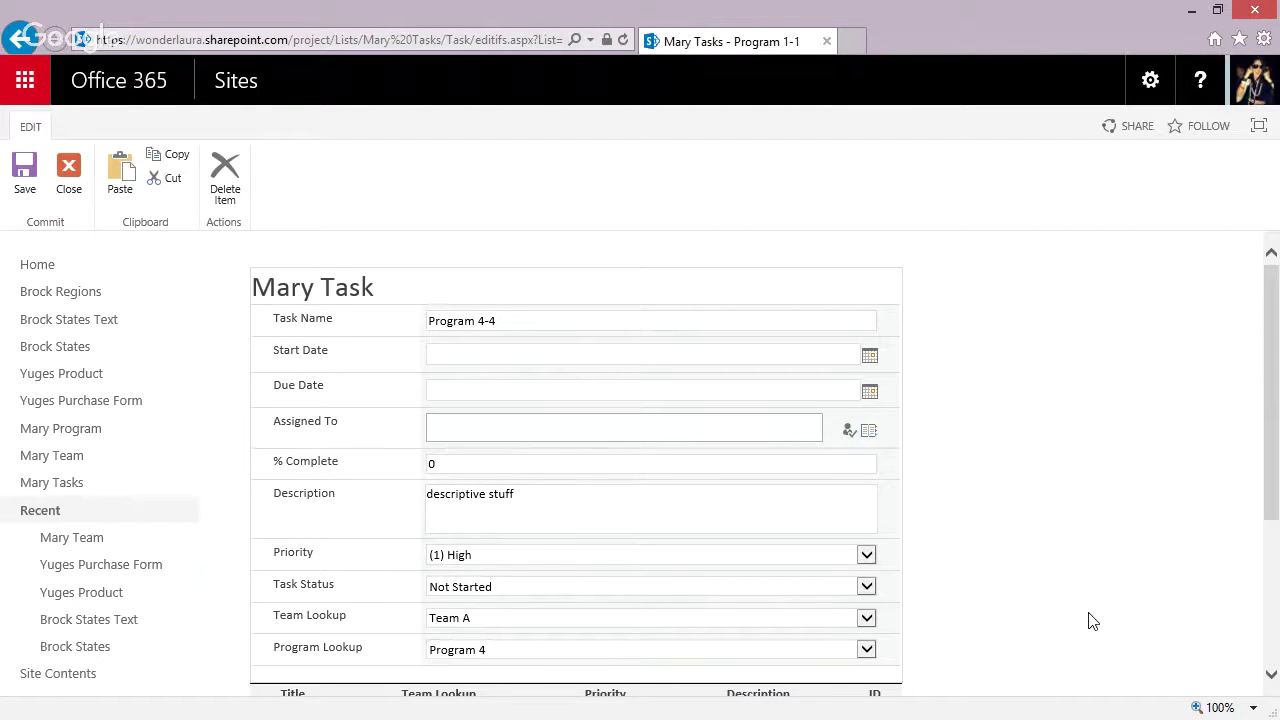
scroll(1090, 620, "down", 3)
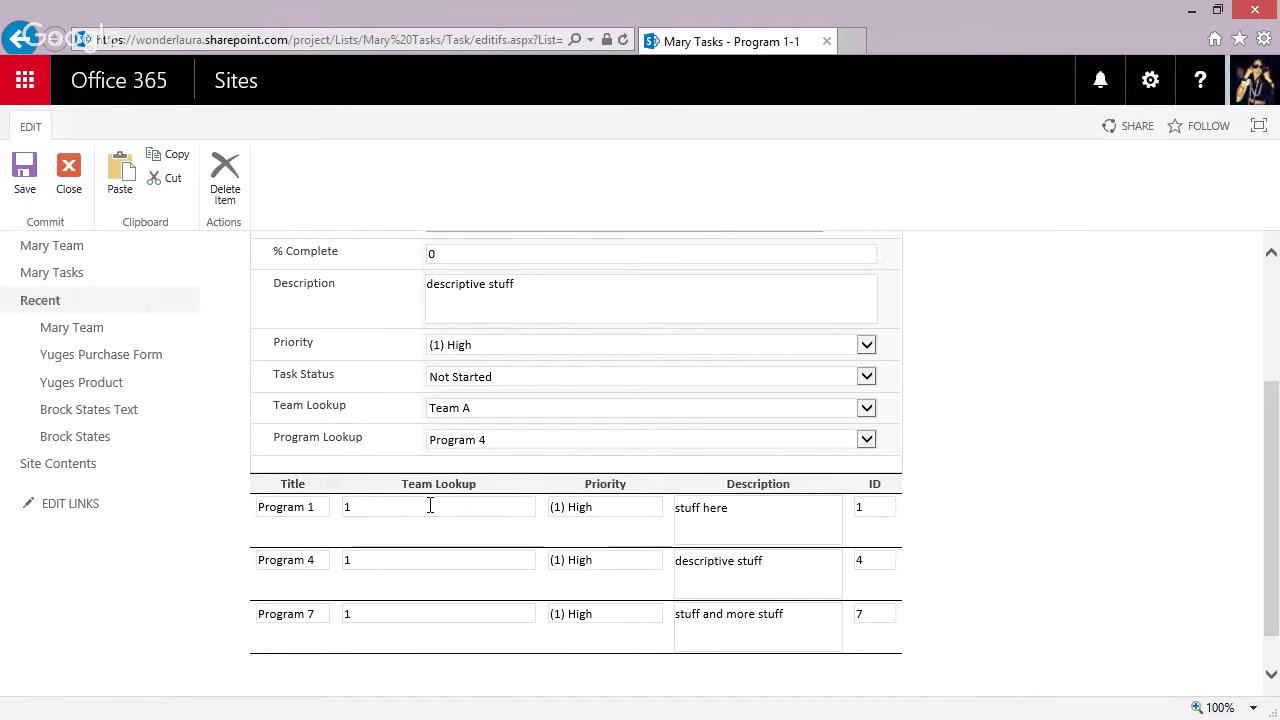
scroll(731, 508, "up", 3)
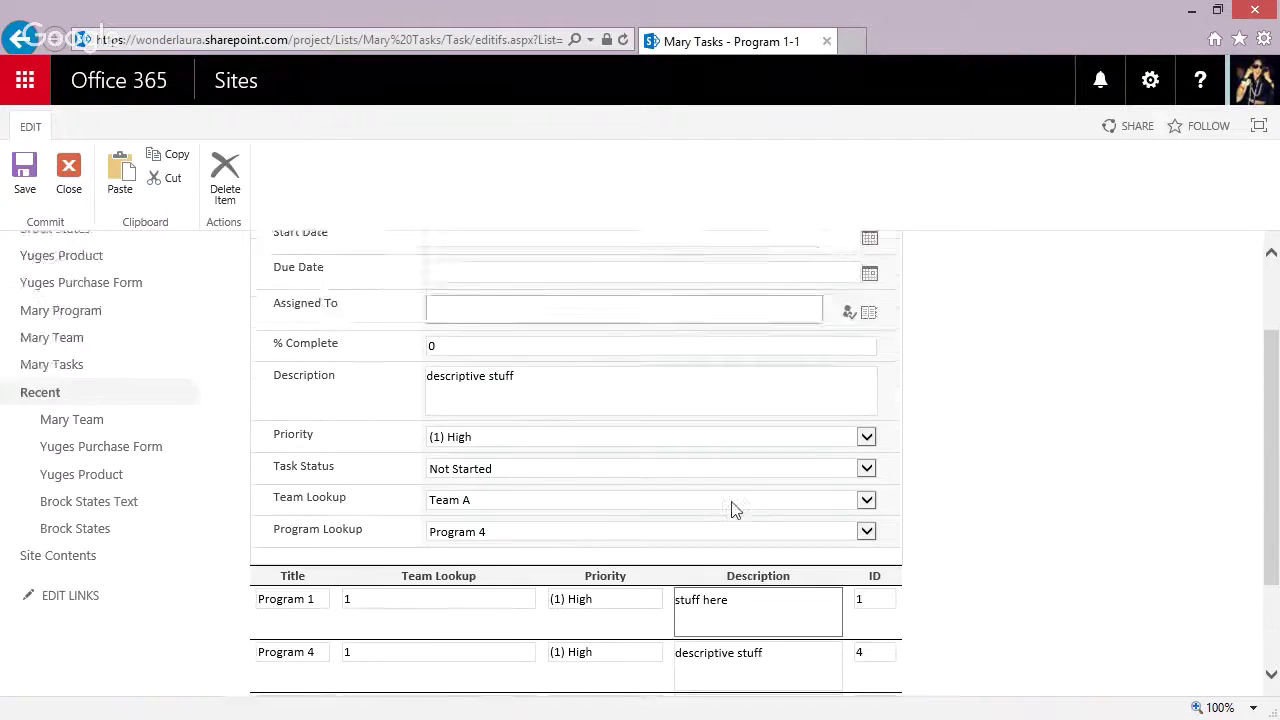
left_click(24, 180)
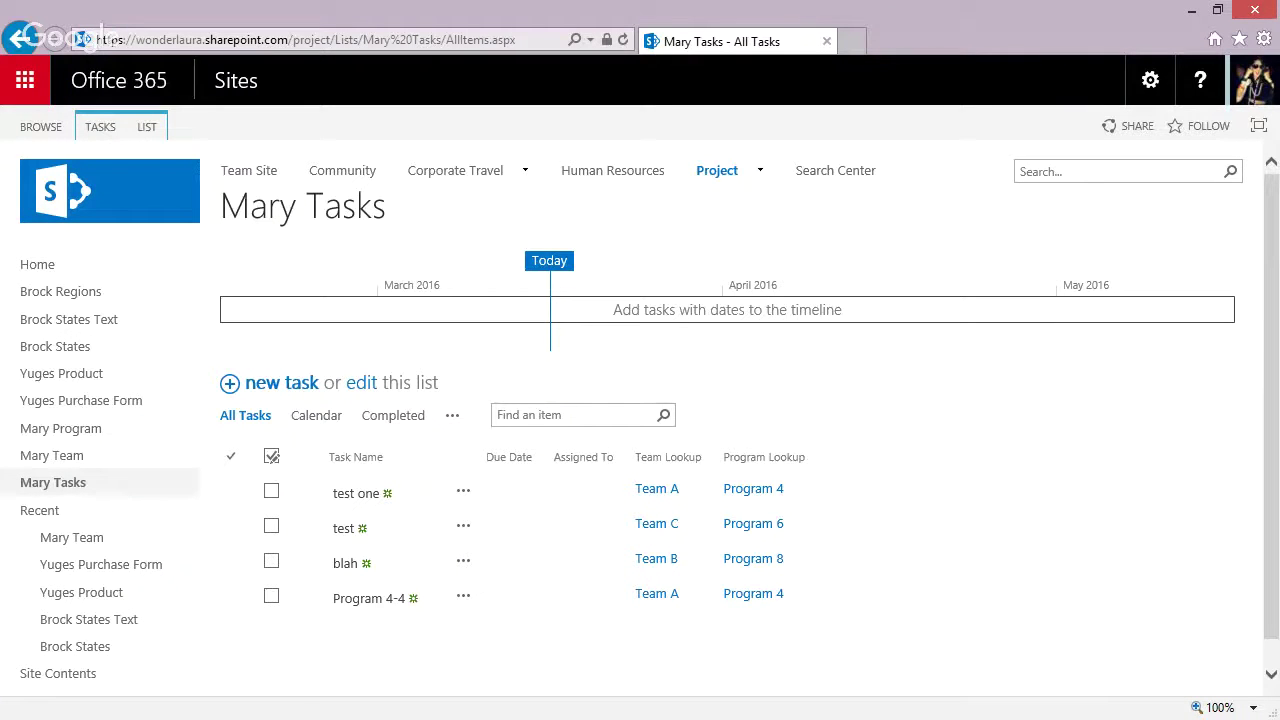
View Program 4 from the Mary Program list to check its related tasks, close it, and switch back to InfoPath.
left_click(66, 434)
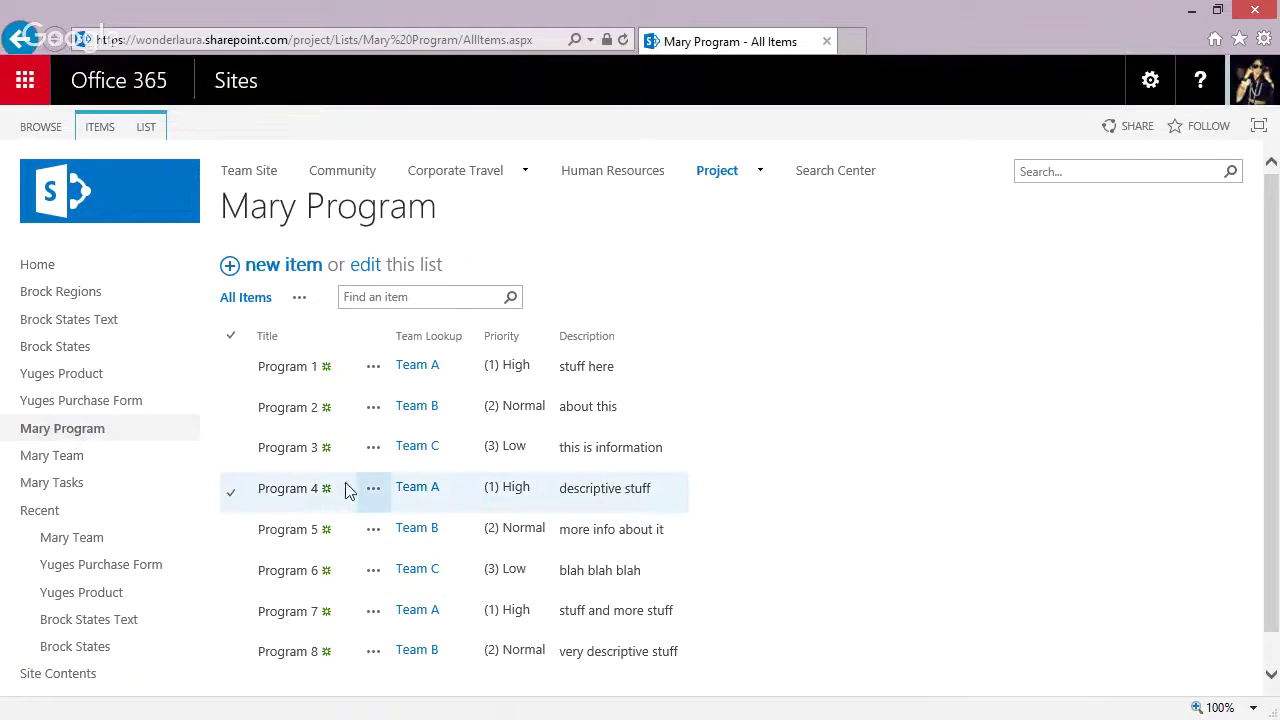
left_click(290, 489)
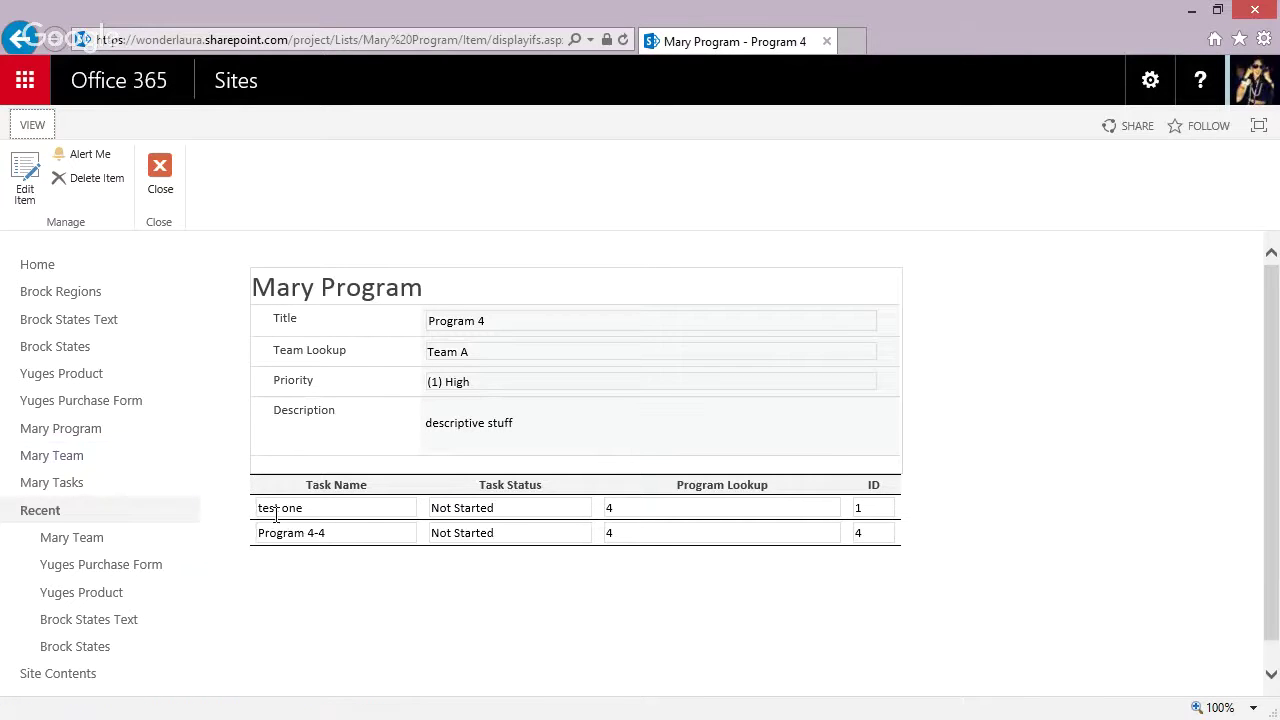
left_click(167, 190)
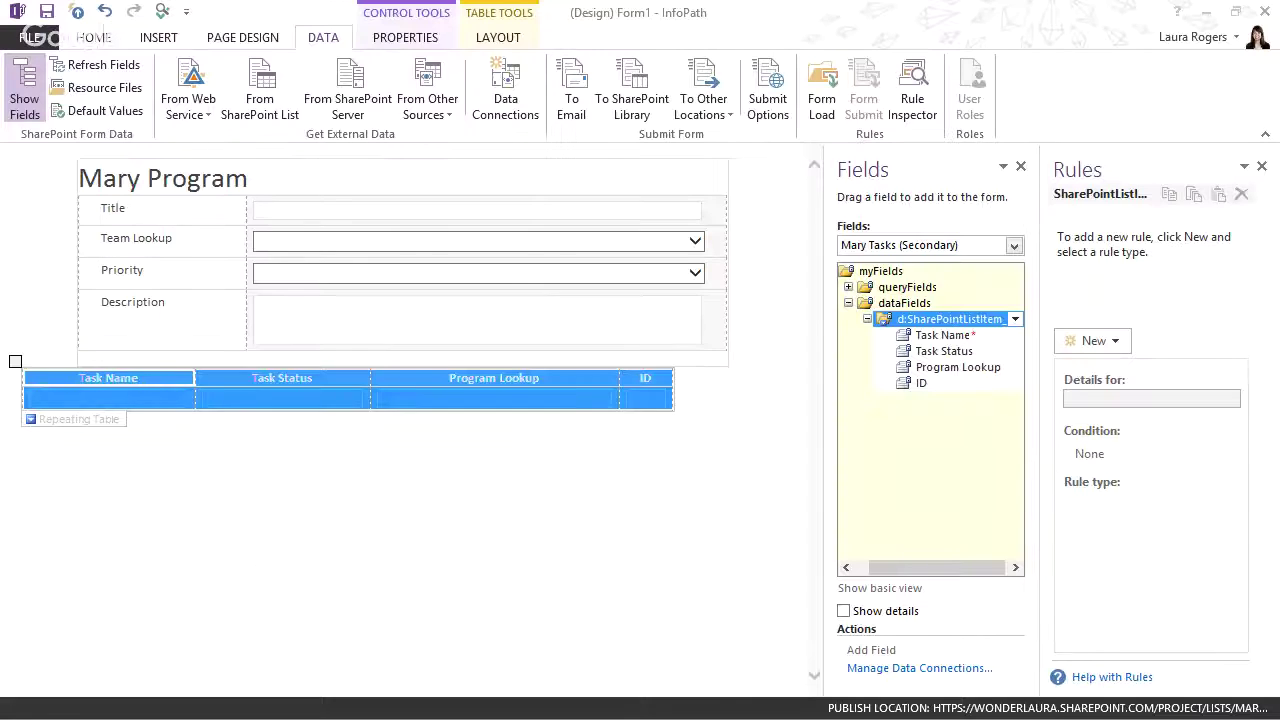
Add a column after the ID column in the Mary Tasks repeating table.
left_click(100, 400)
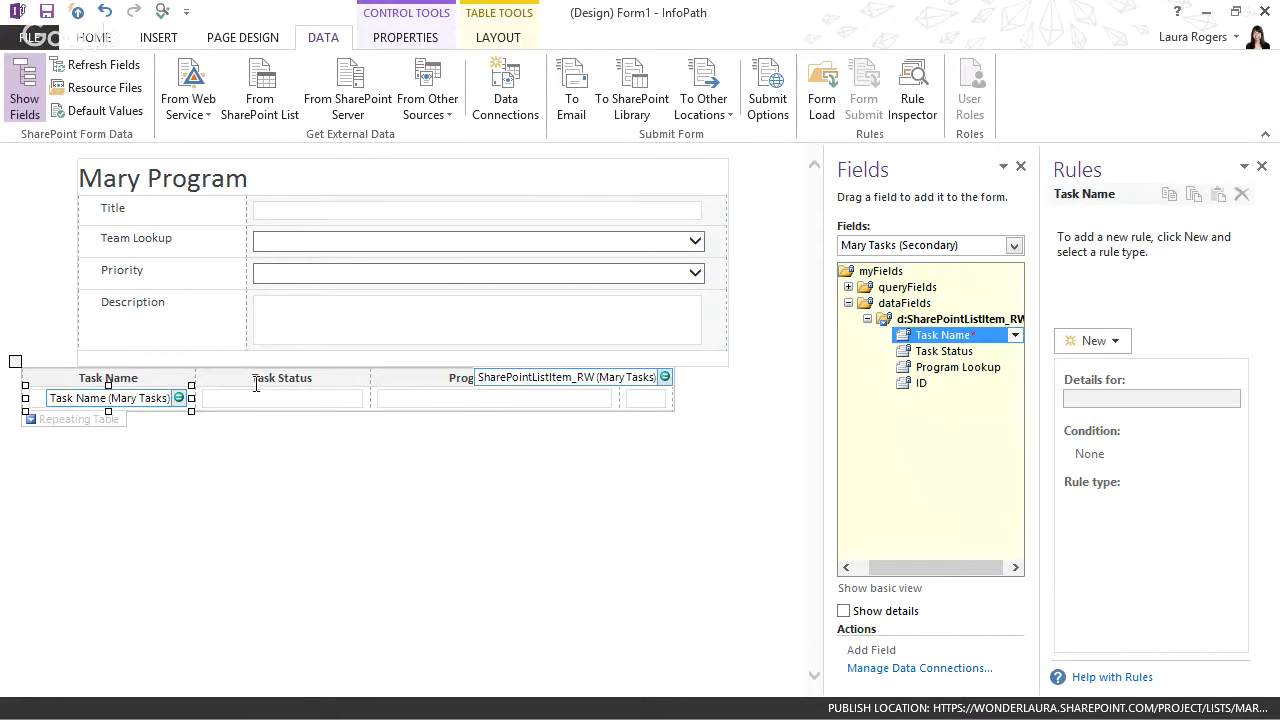
left_click(669, 396)
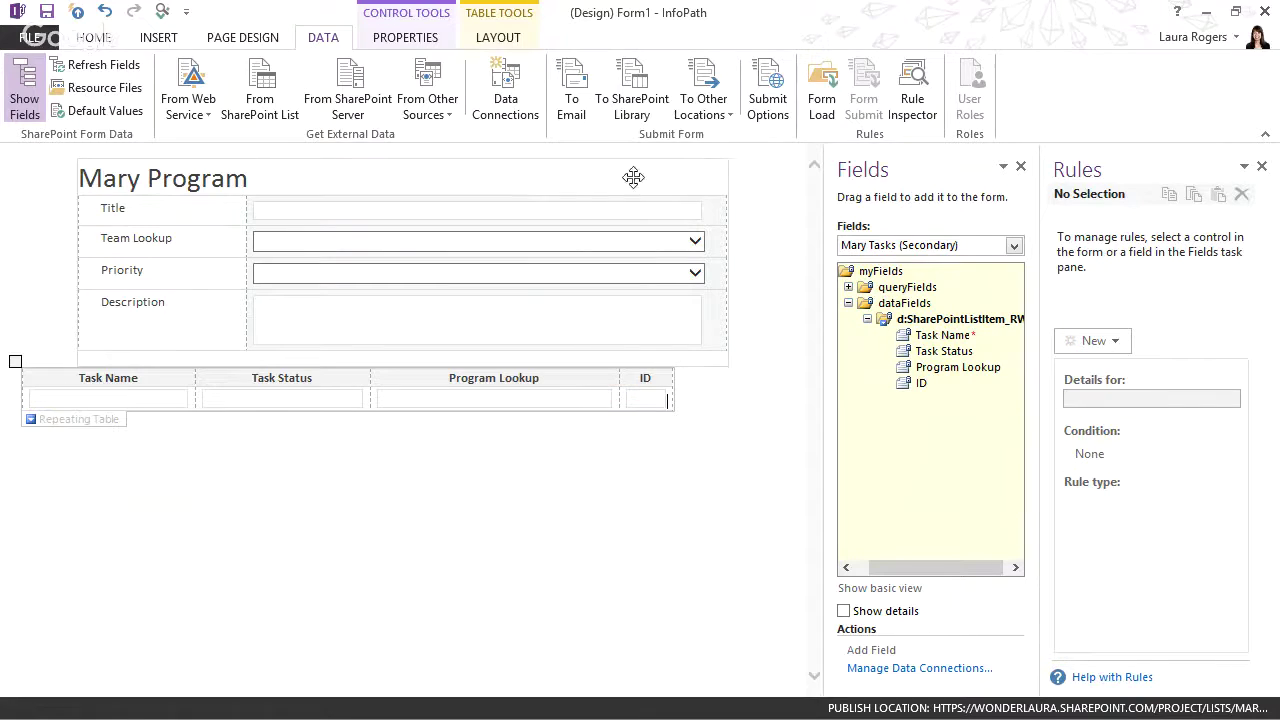
left_click(497, 38)
left_click(366, 100)
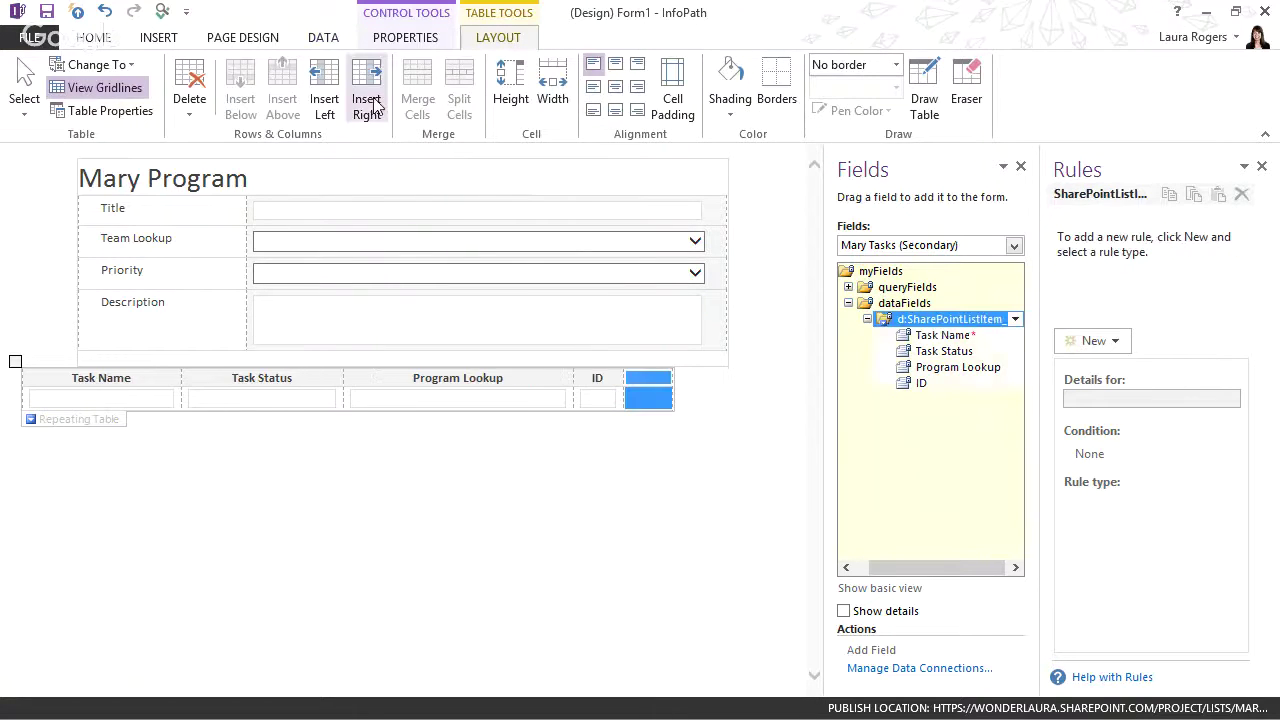
Fill the new column with the heading Link and the text Open in its data row.
left_click(652, 398)
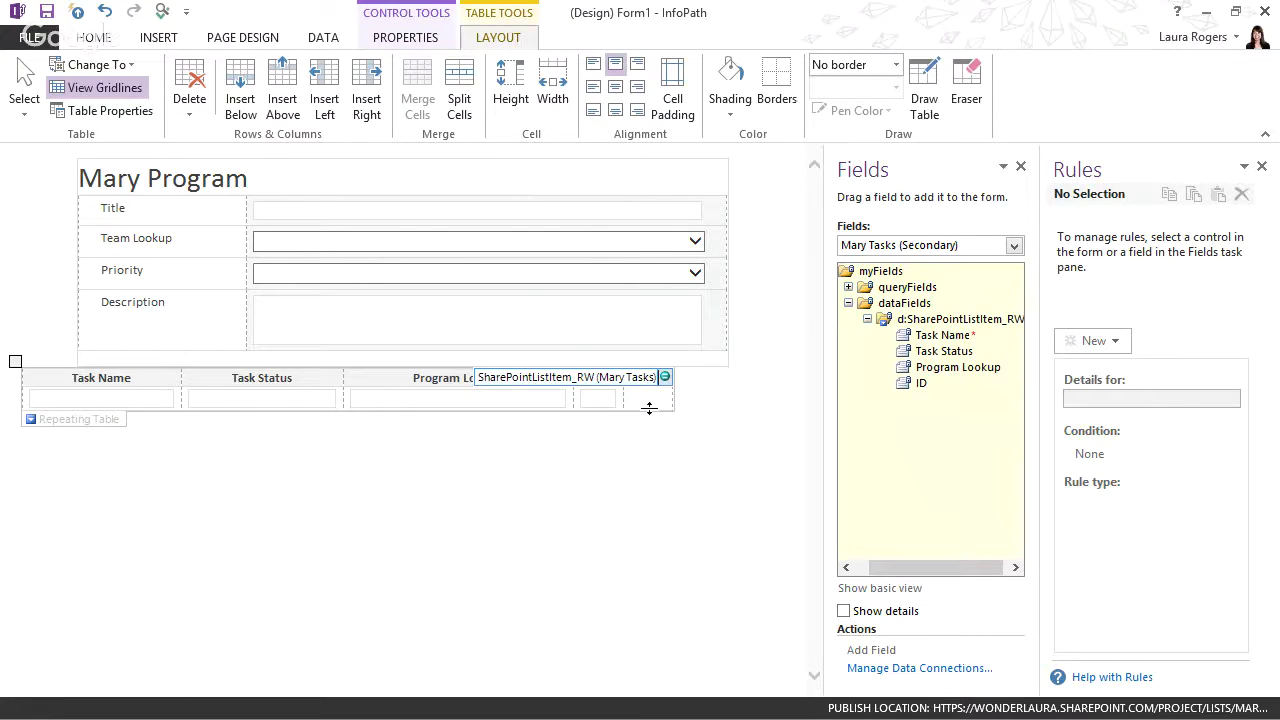
left_click(659, 395)
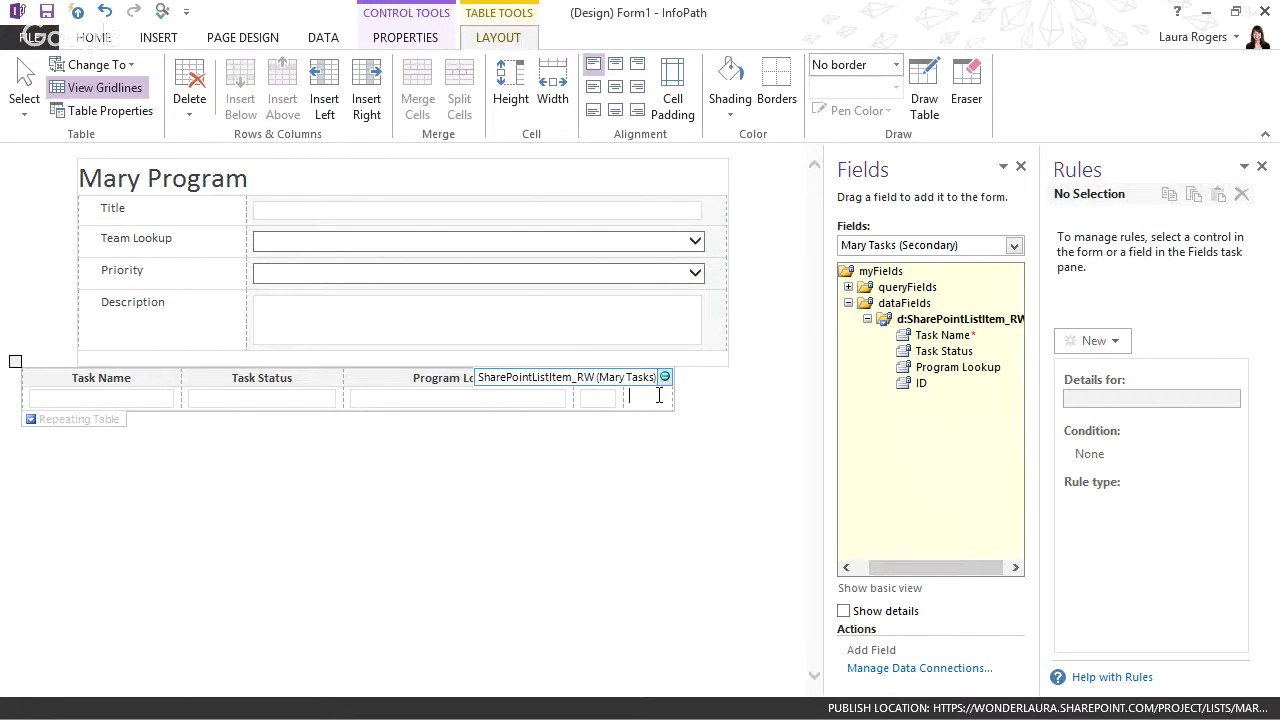
type("Open")
Start inserting a hyperlink on the Open text in the repeating table, linked to an address.
left_click_drag(663, 395, 632, 397)
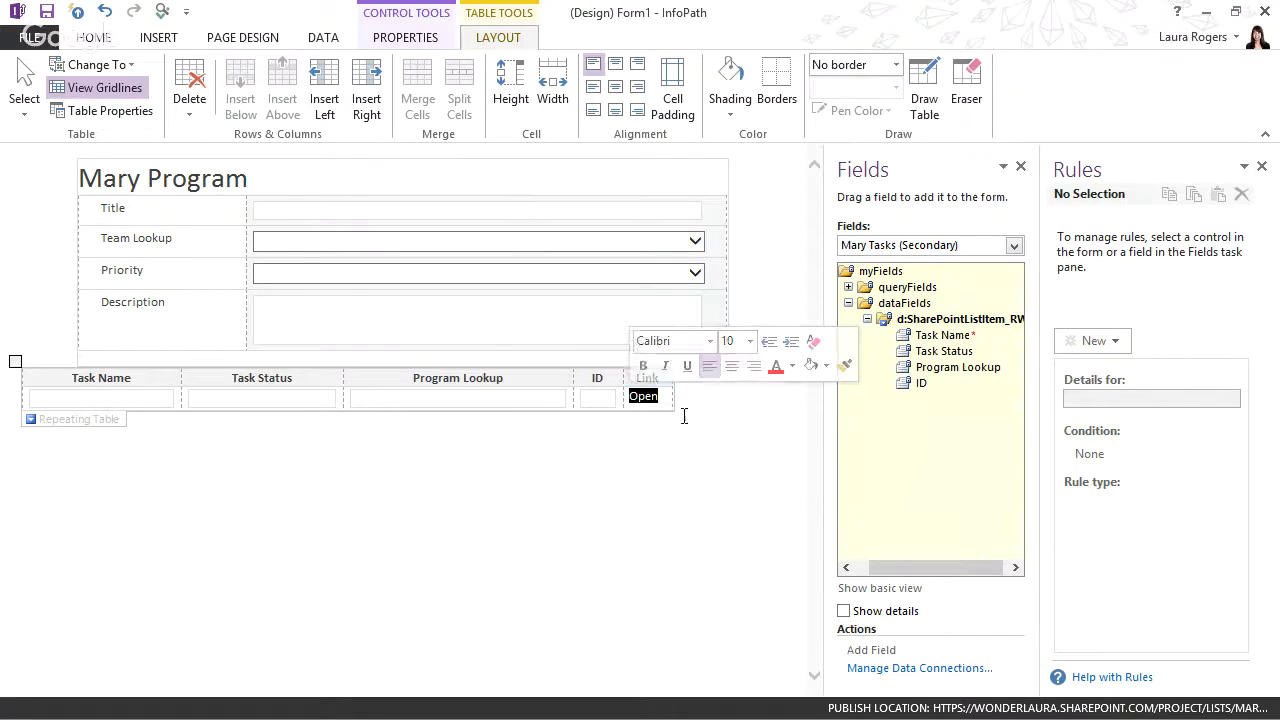
left_click(92, 40)
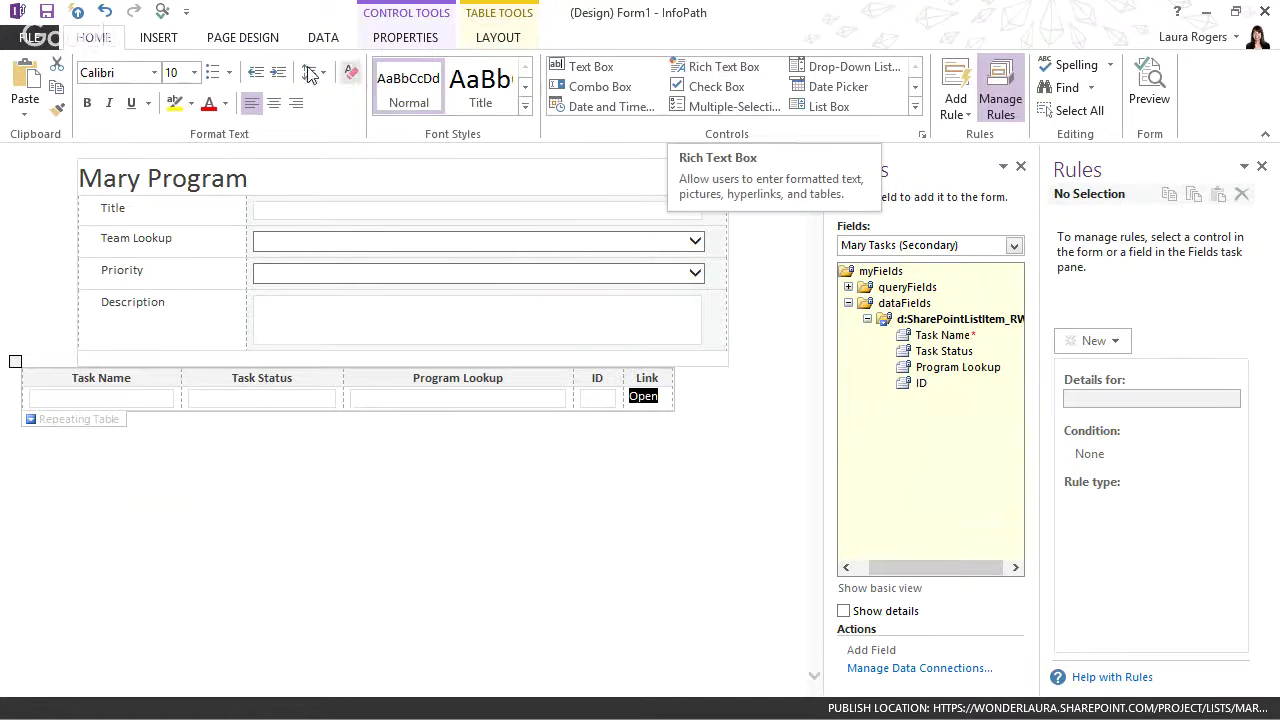
left_click(158, 38)
left_click(820, 90)
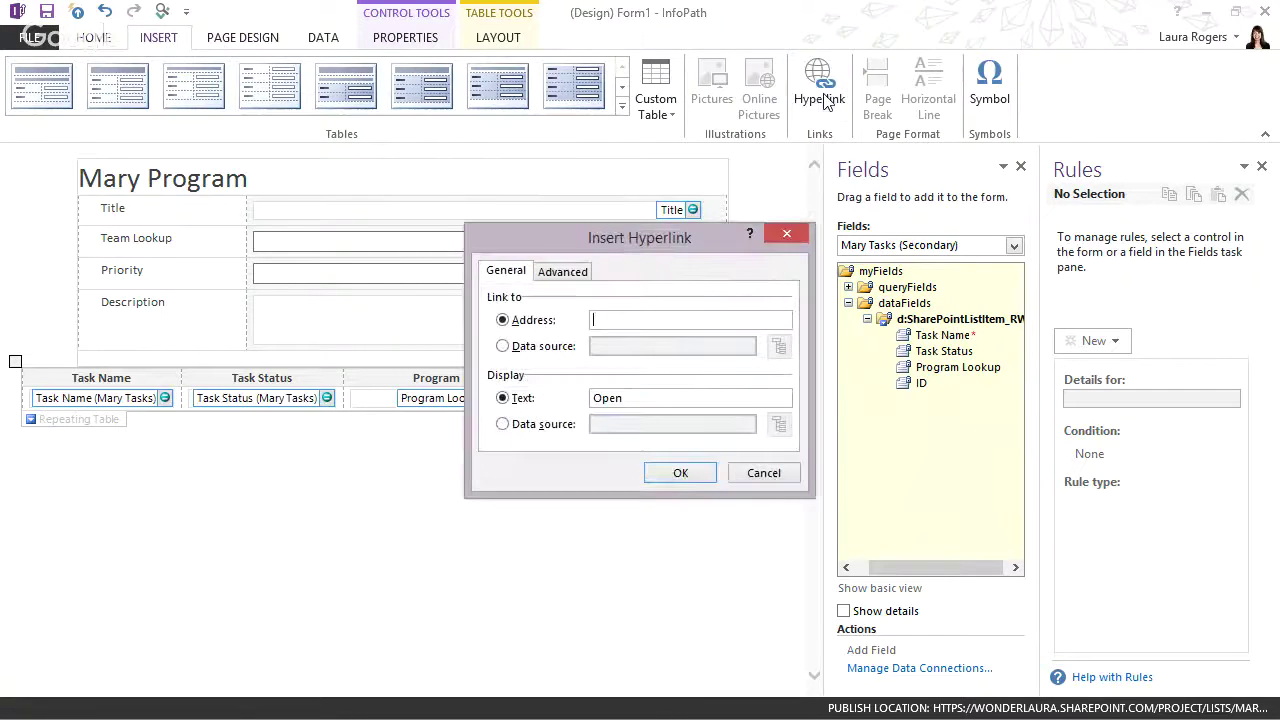
left_click(631, 320)
Switch to the browser, open the test one item from the Mary Tasks list, and copy its address through displayifs.aspx.
key("alt+Tab")
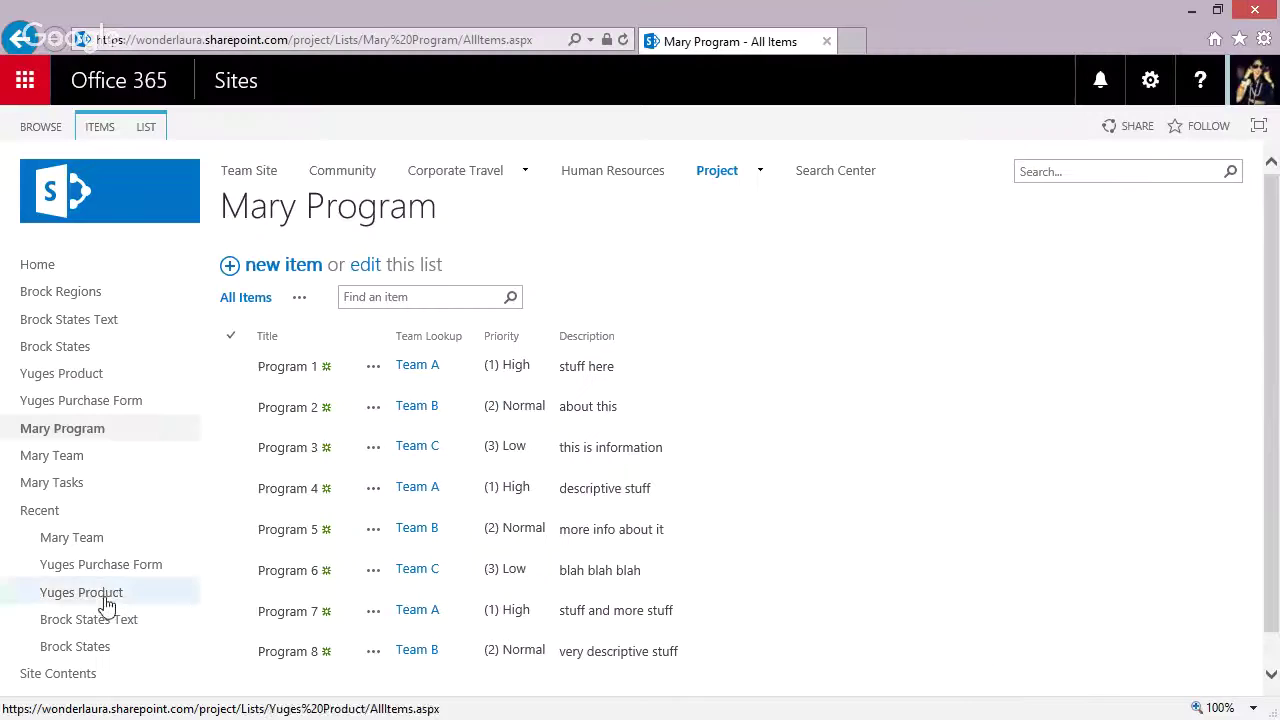
left_click(55, 482)
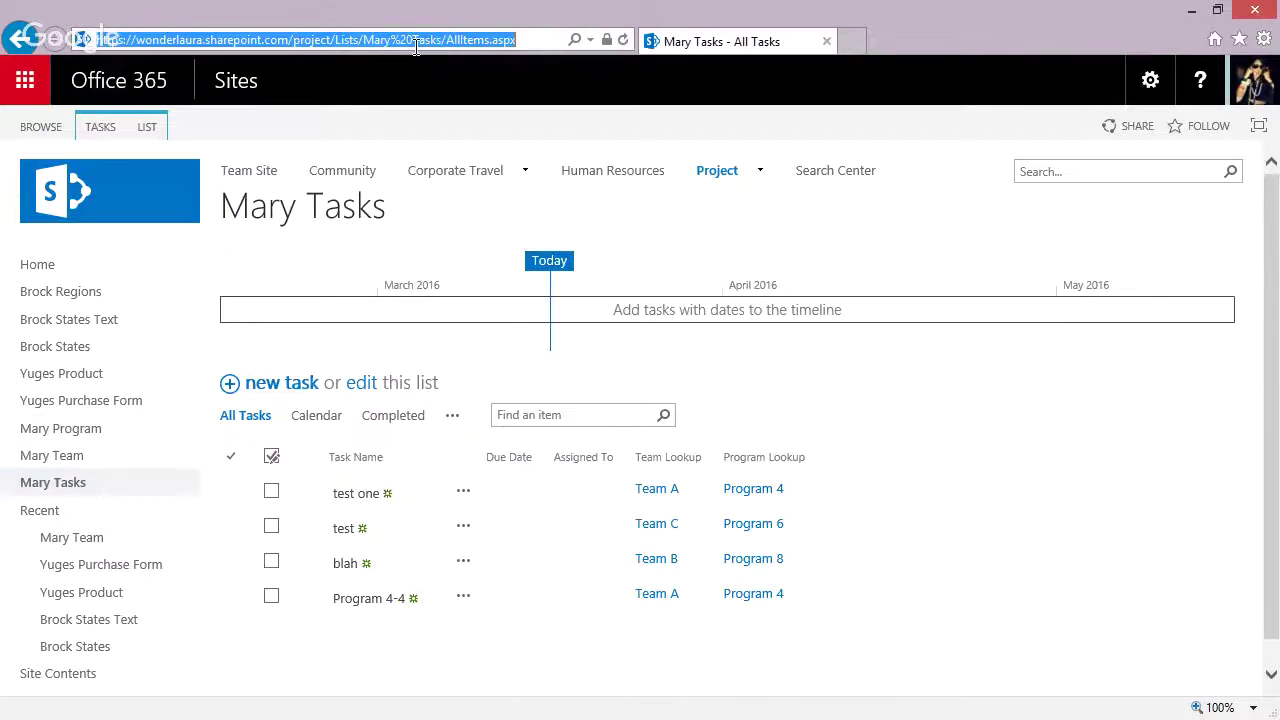
left_click(356, 494)
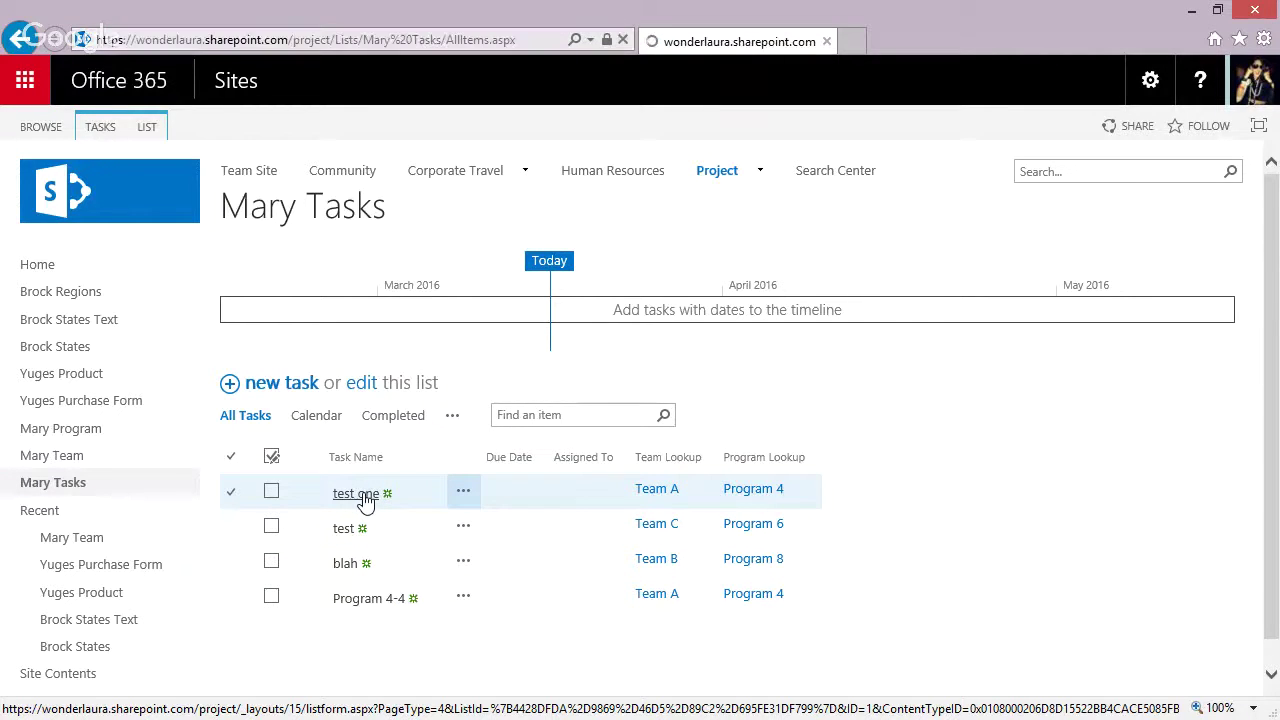
left_click(385, 38)
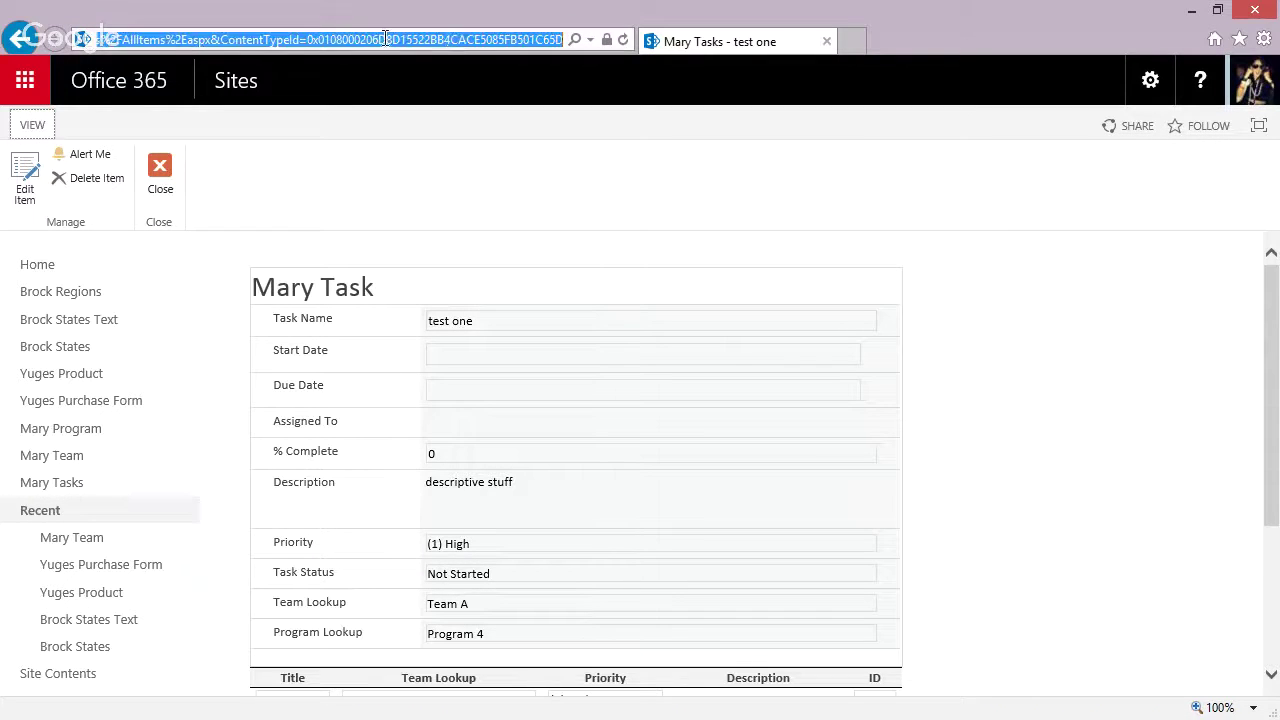
left_click(491, 38)
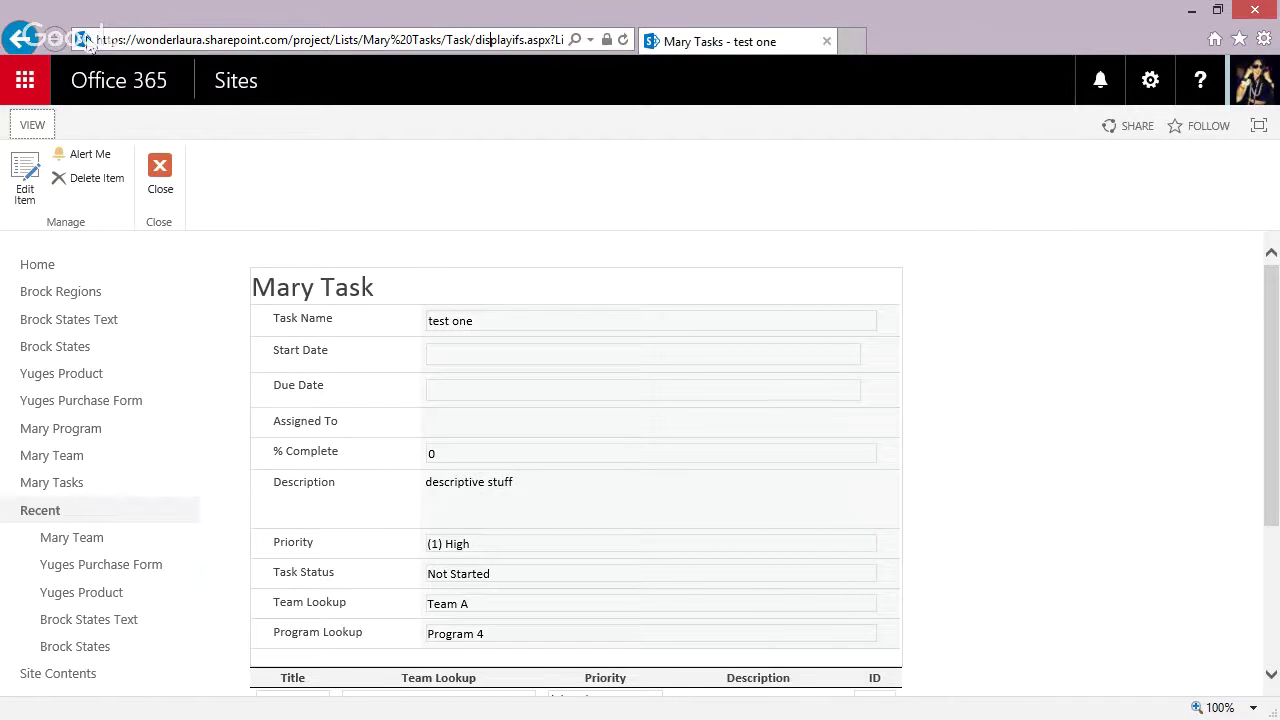
left_click_drag(97, 40, 550, 42)
key("ctrl+c")
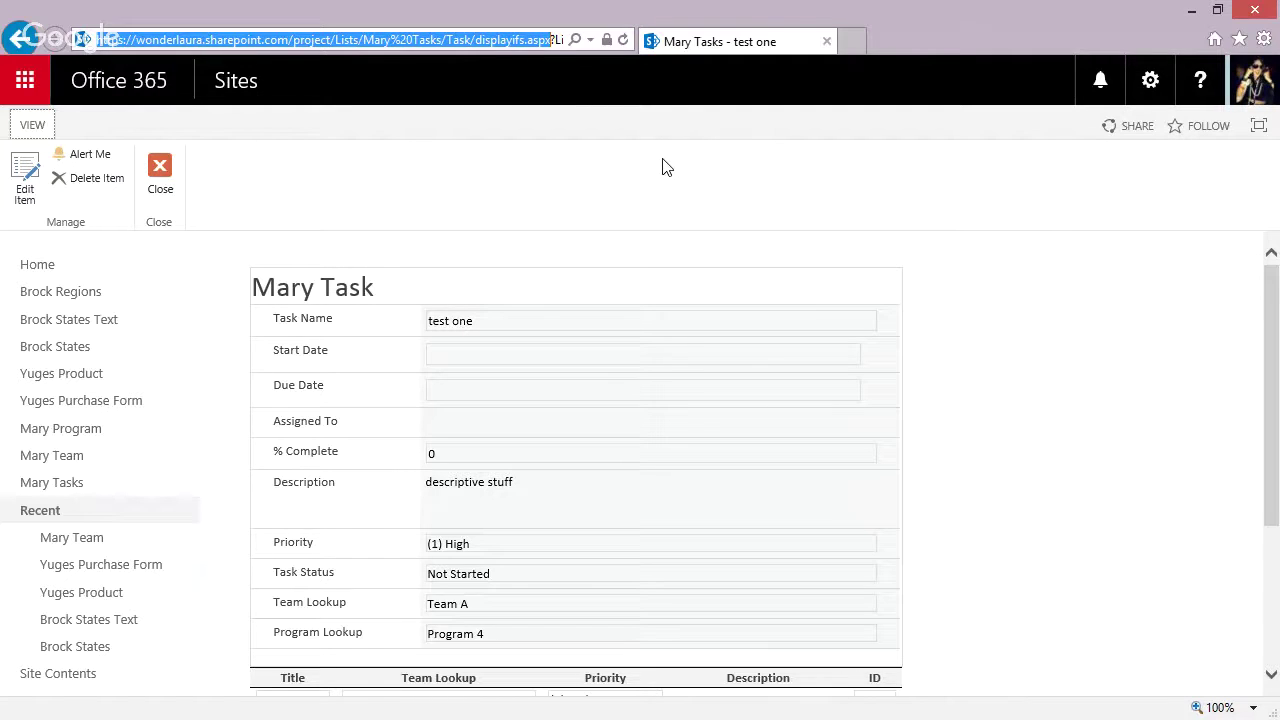
Switch to a blank Notepad document and paste the copied task form address.
left_click(1199, 9)
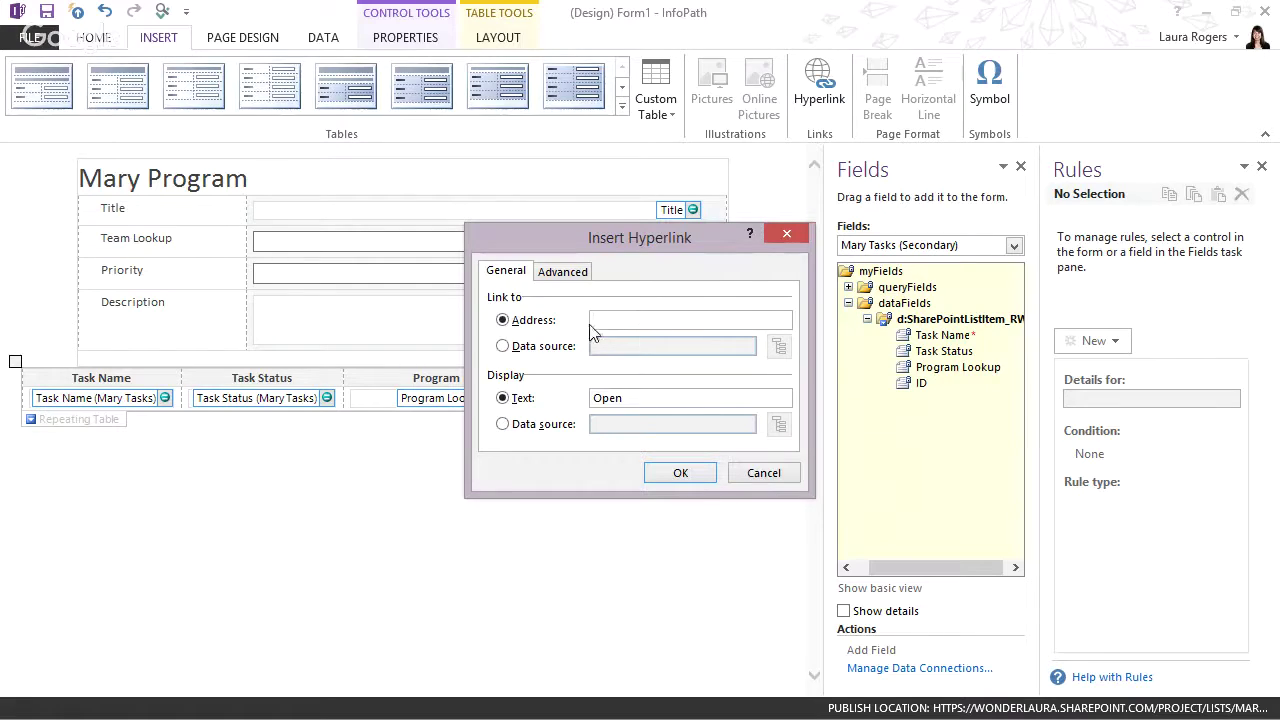
key("alt+Tab")
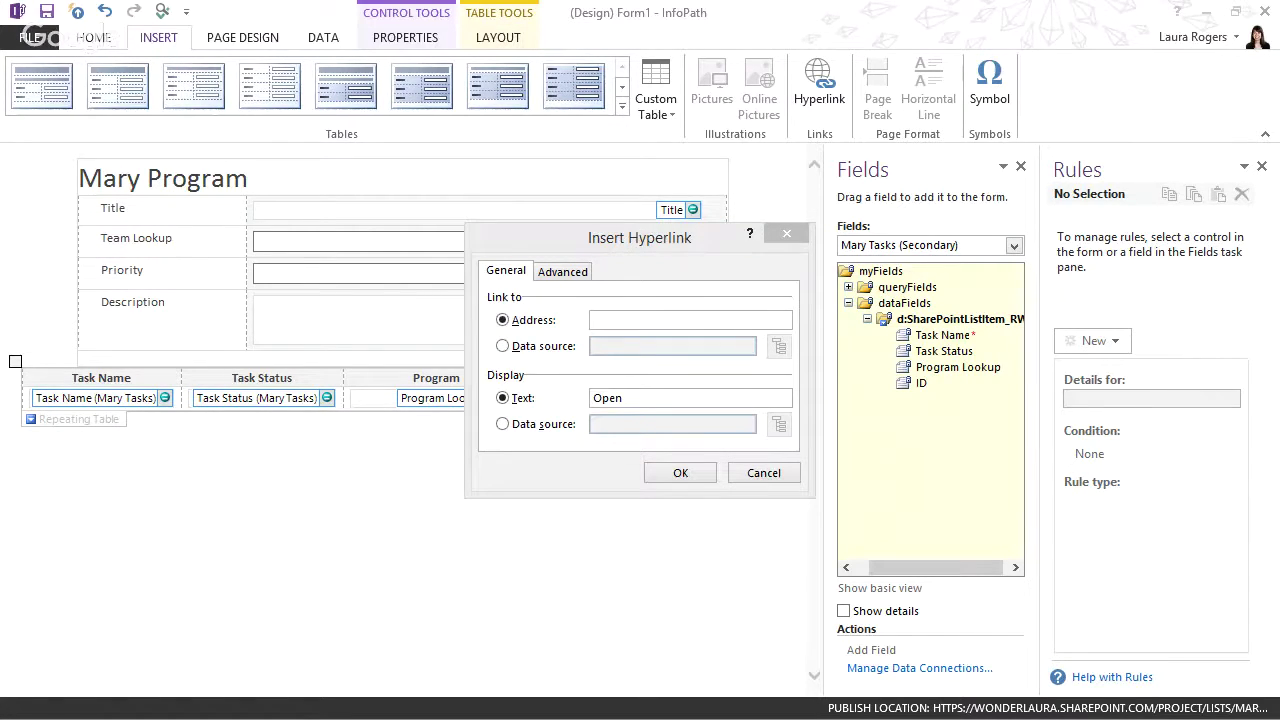
left_click_drag(0, 229, 483, 105)
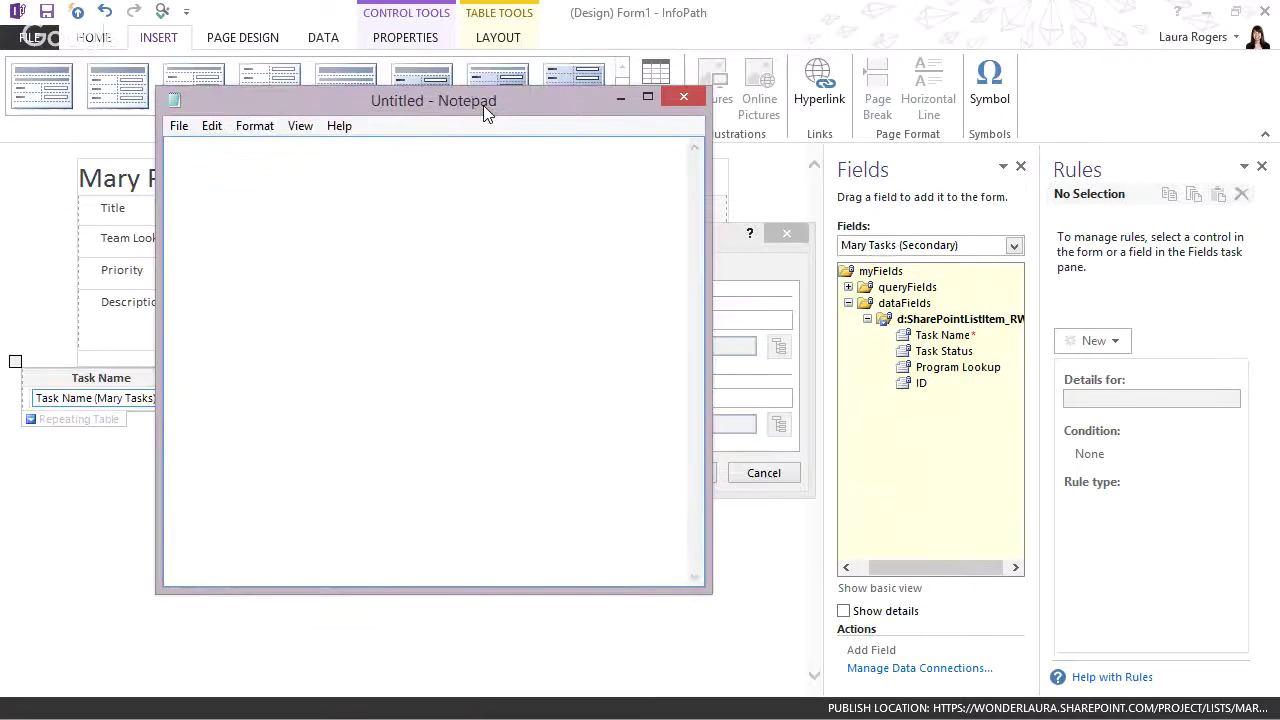
key("ctrl+v")
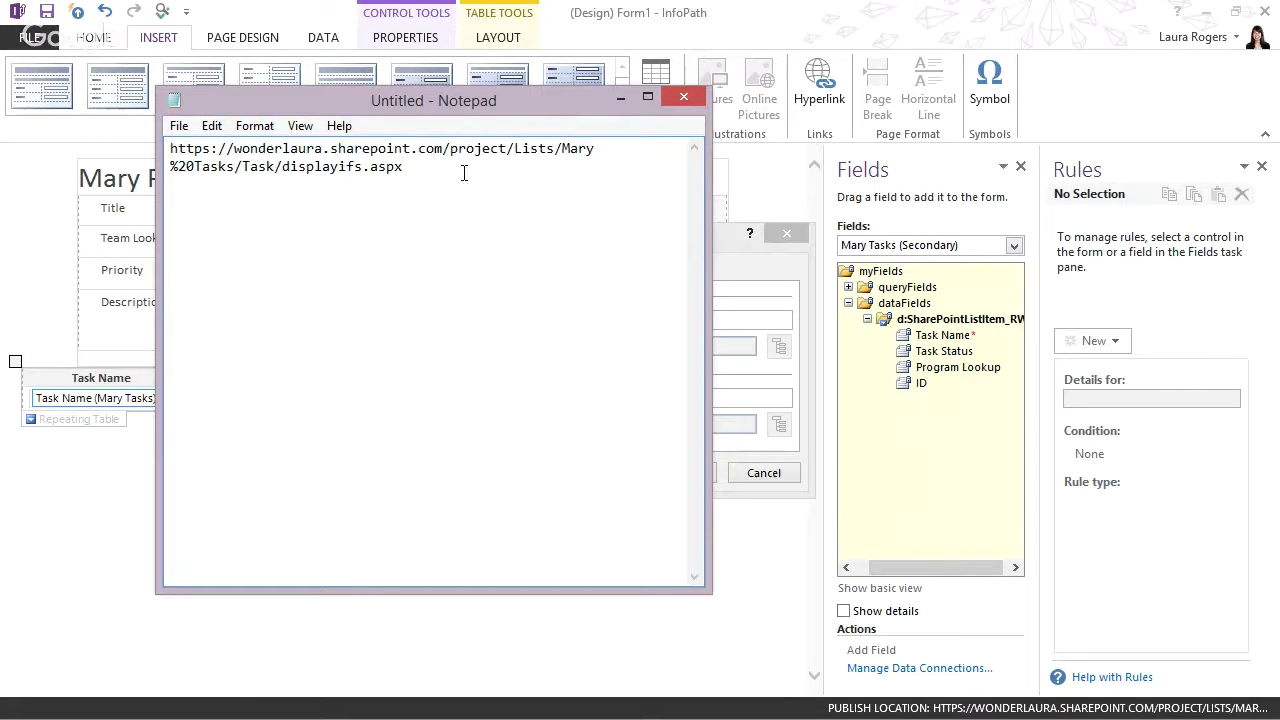
Replace the page name in the pasted address with displayform.aspx?id=4 and copy the whole address.
left_click_drag(282, 166, 461, 167)
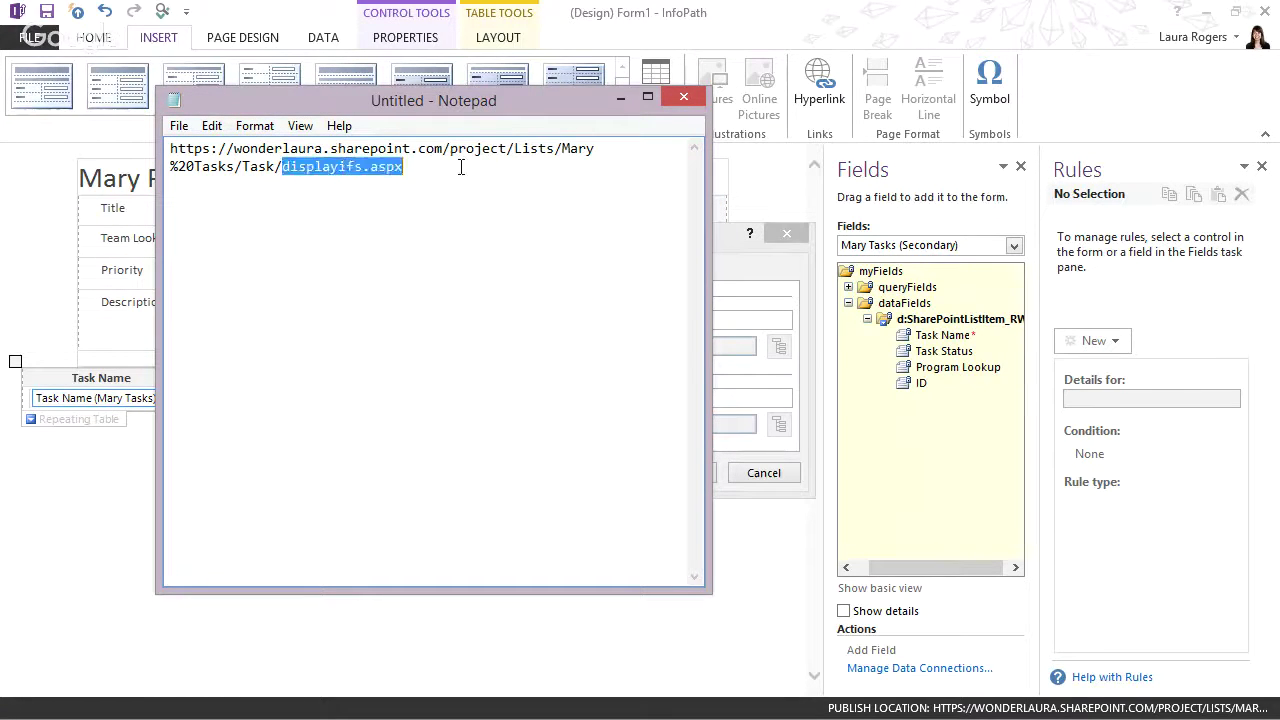
type("disp")
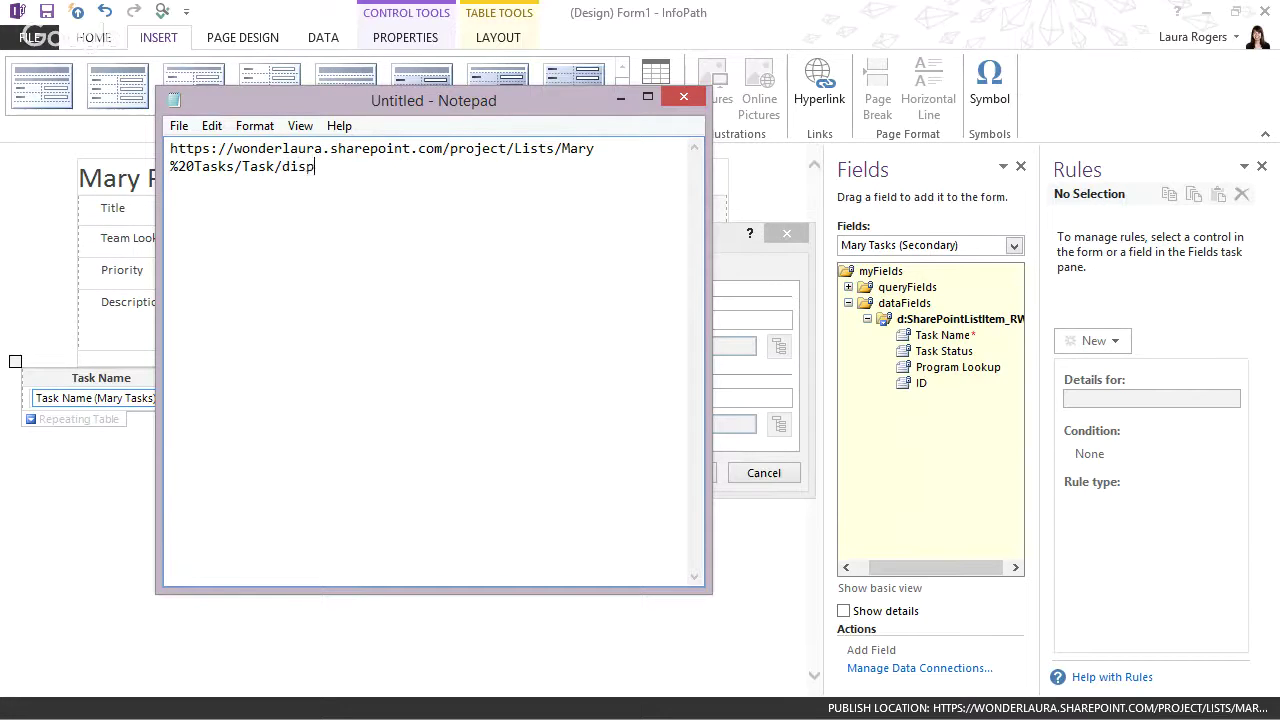
type("layform.aspx?id")
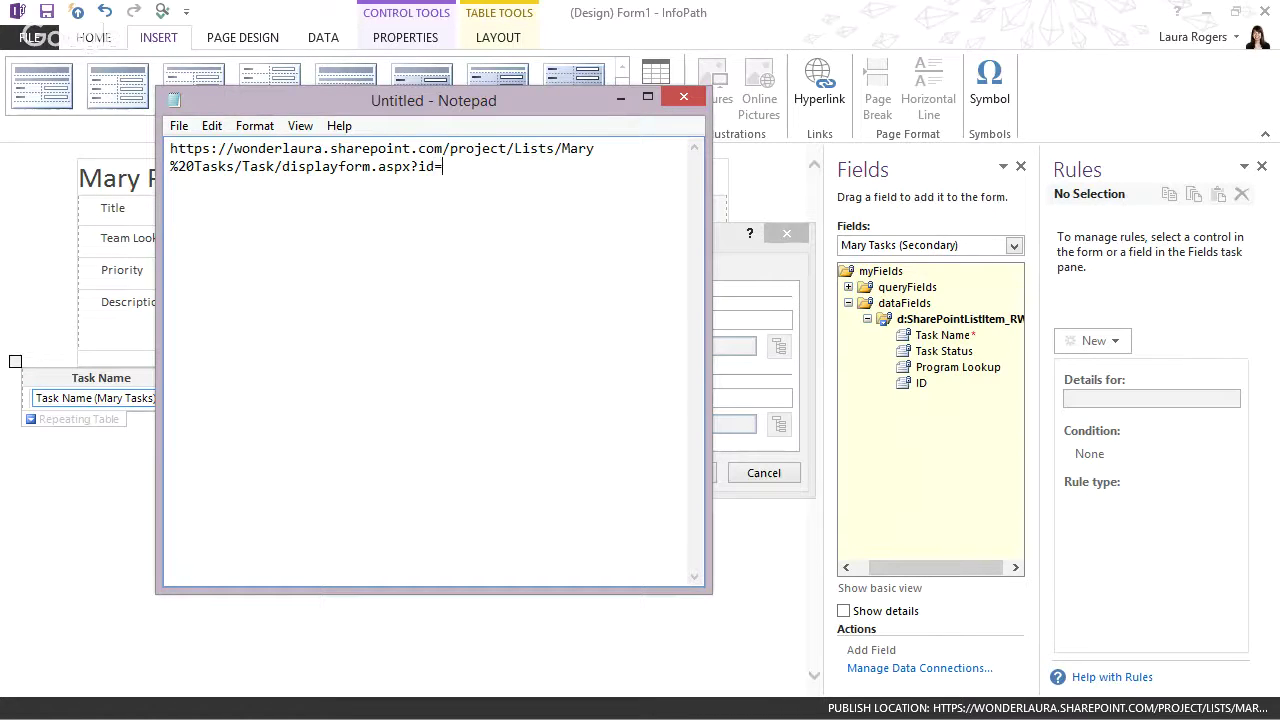
type("=4")
left_click_drag(464, 168, 168, 148)
key("ctrl+c")
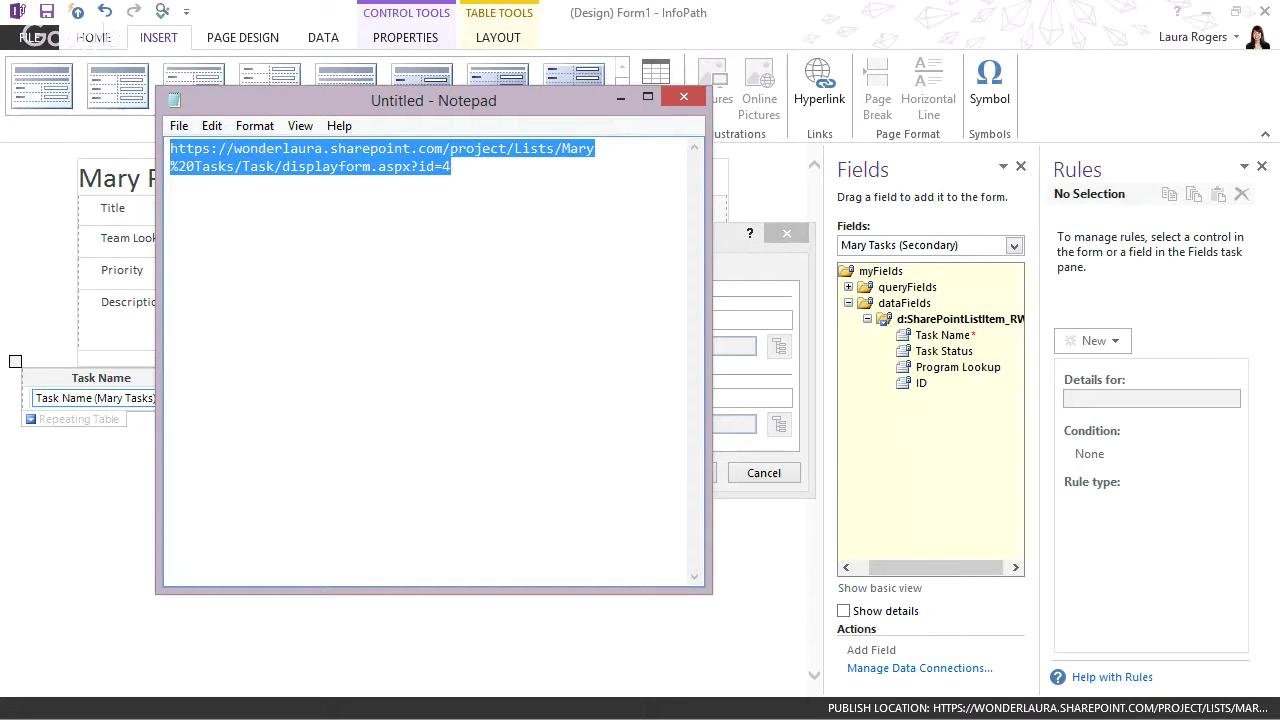
Switch to the browser window showing the test one task and try the copied displayform.aspx?id=4 address in a new tab.
key("alt+Tab")
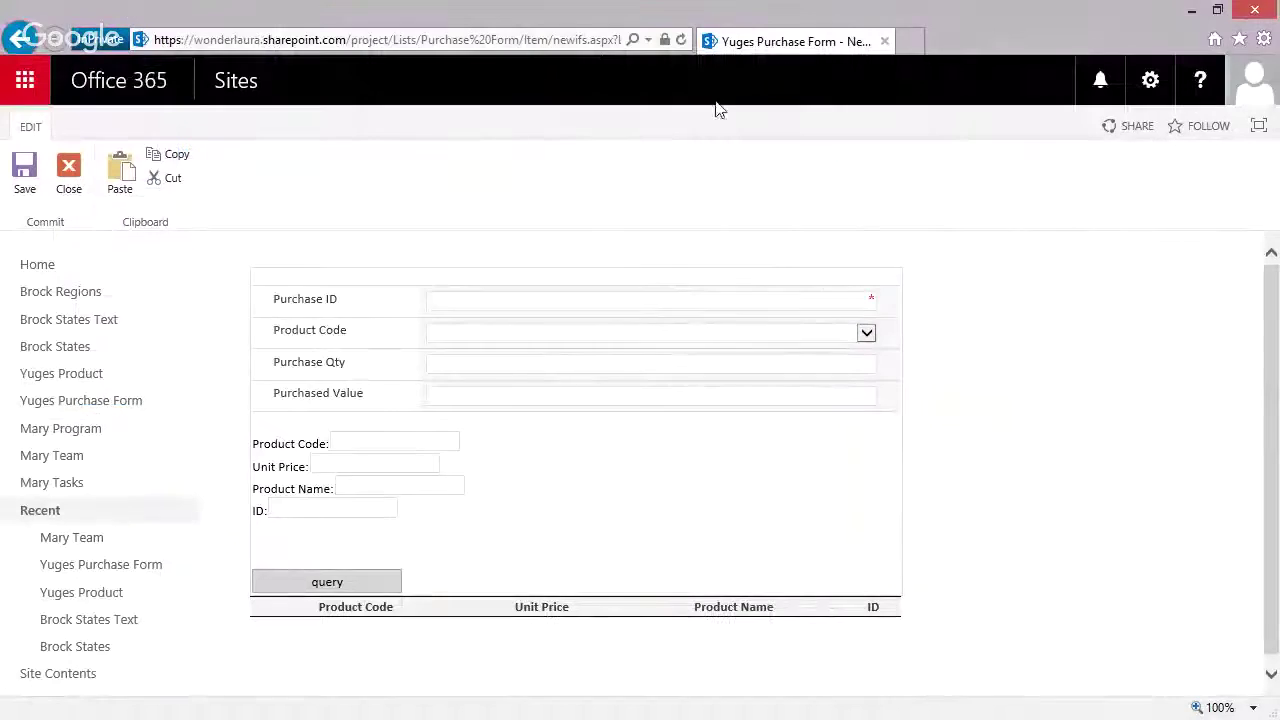
left_click(911, 41)
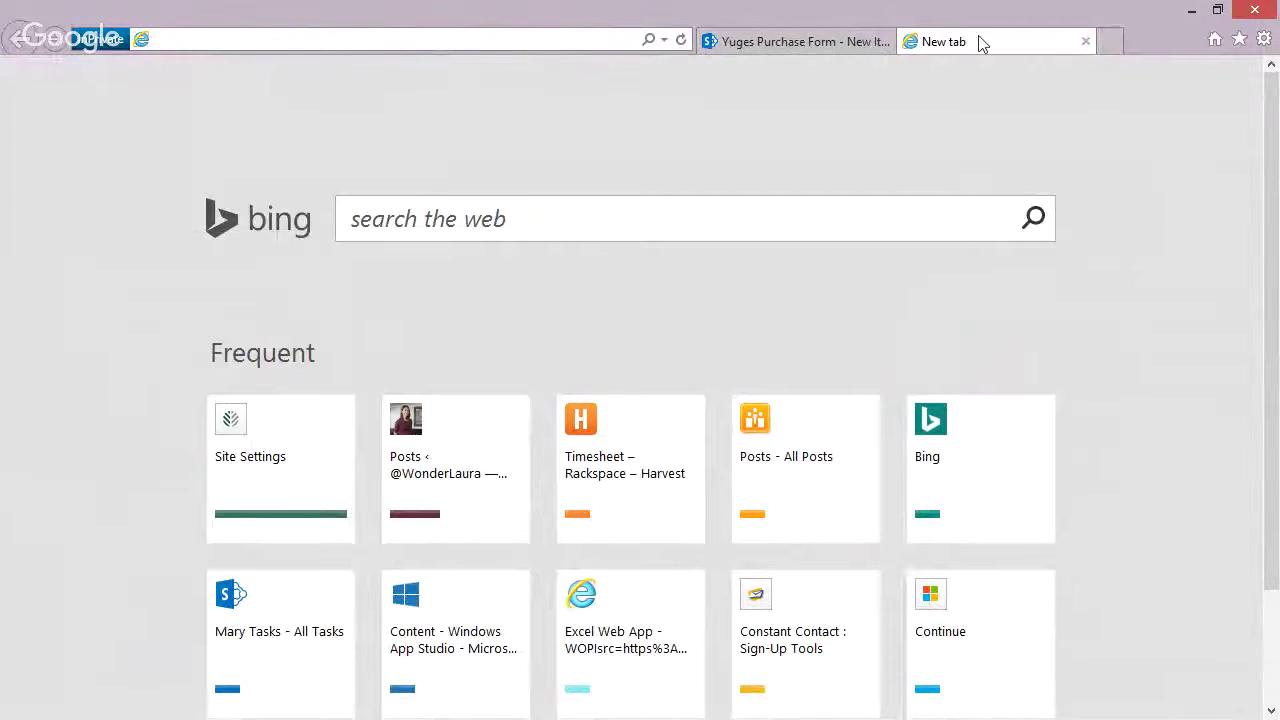
left_click(1086, 42)
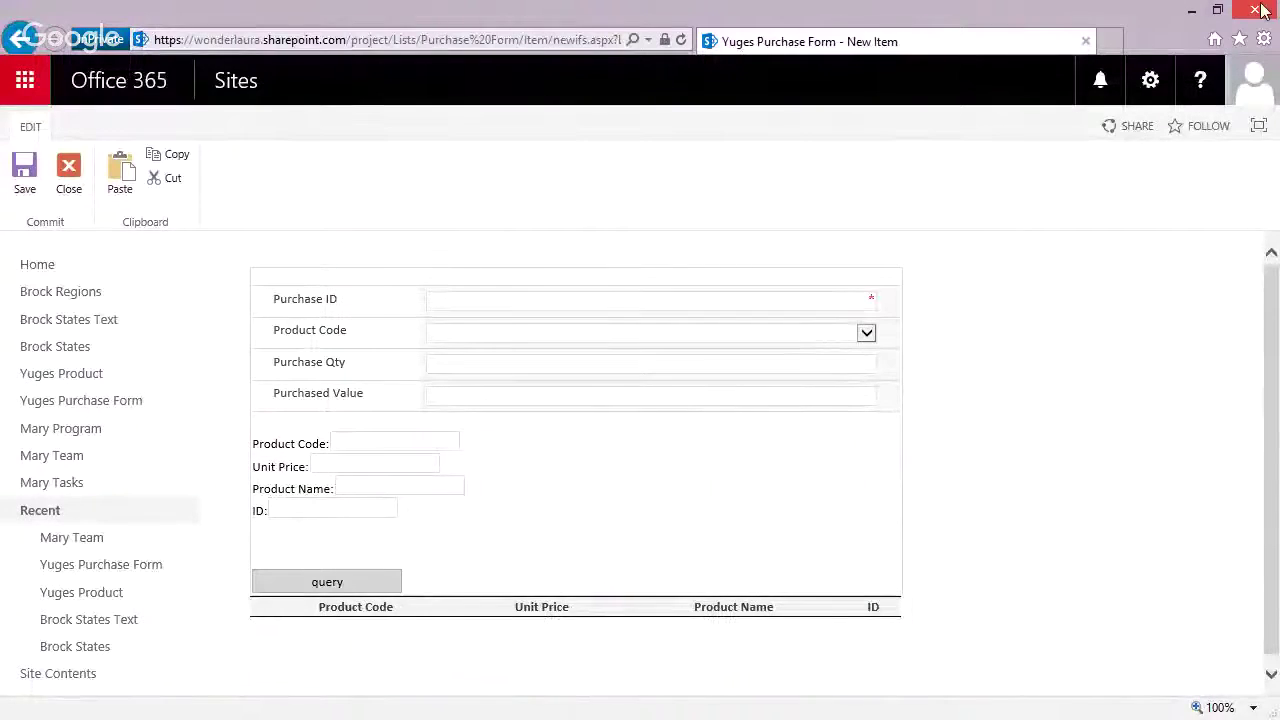
key("alt+Tab")
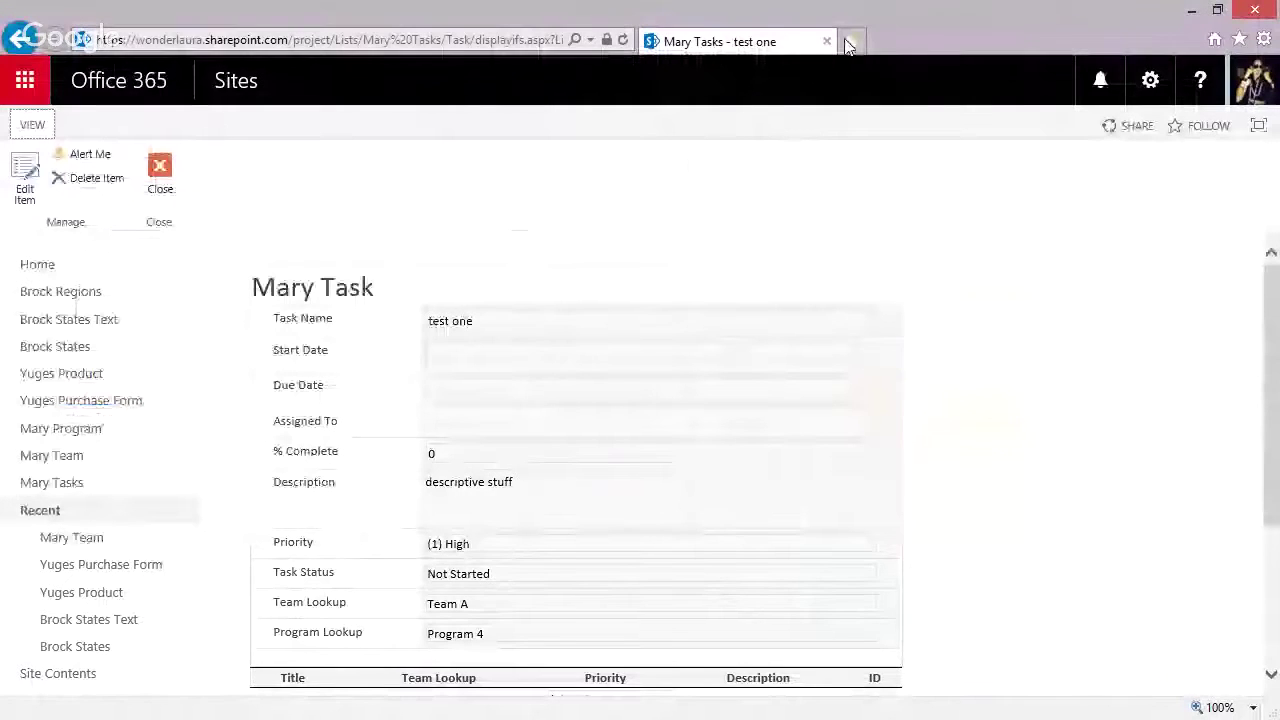
key("ctrl+t")
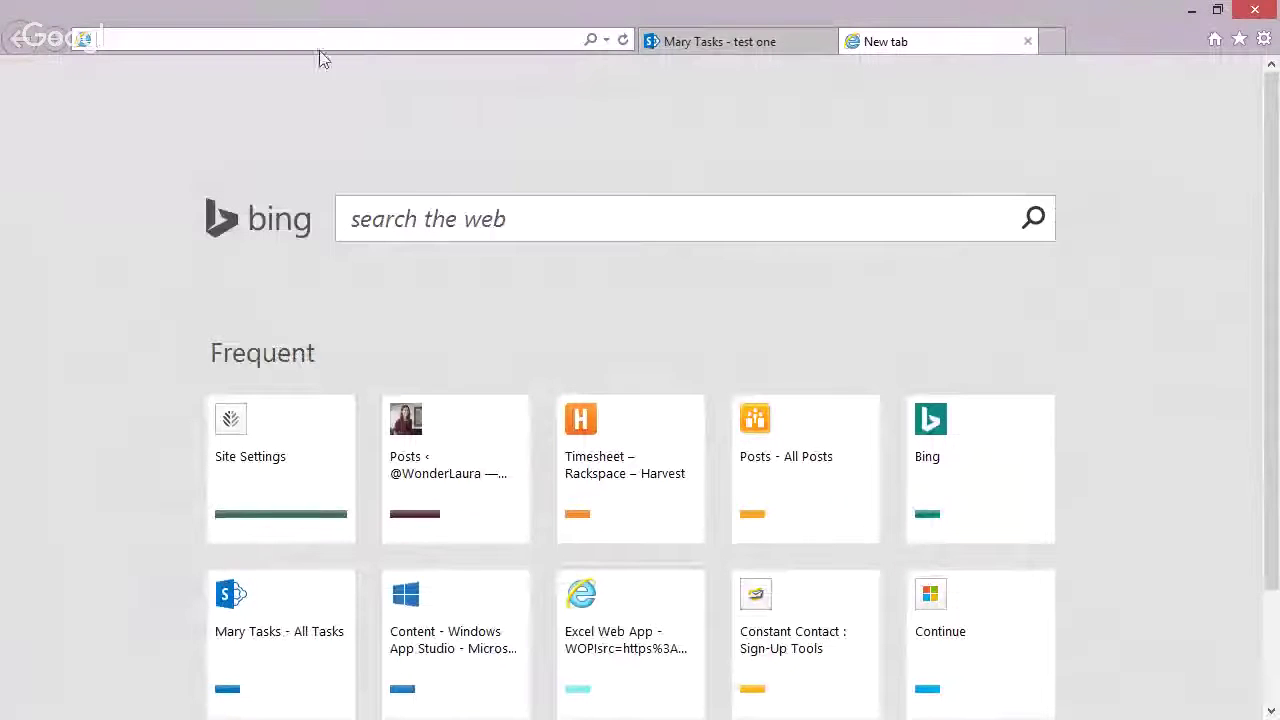
left_click(314, 37)
key("ctrl+v")
key("Return")
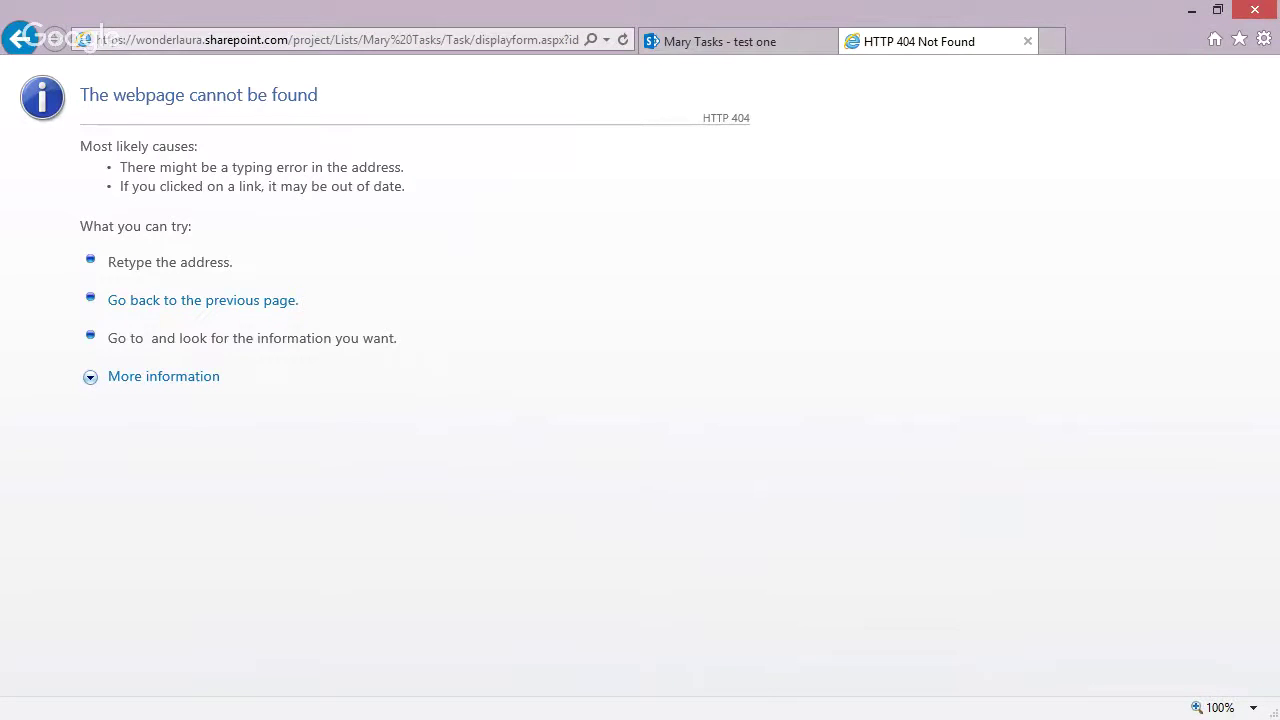
Copy the test one address through displayifs.aspx again, replace the Notepad address with it, and append ?id=4.
key("alt+Tab")
left_click(730, 46)
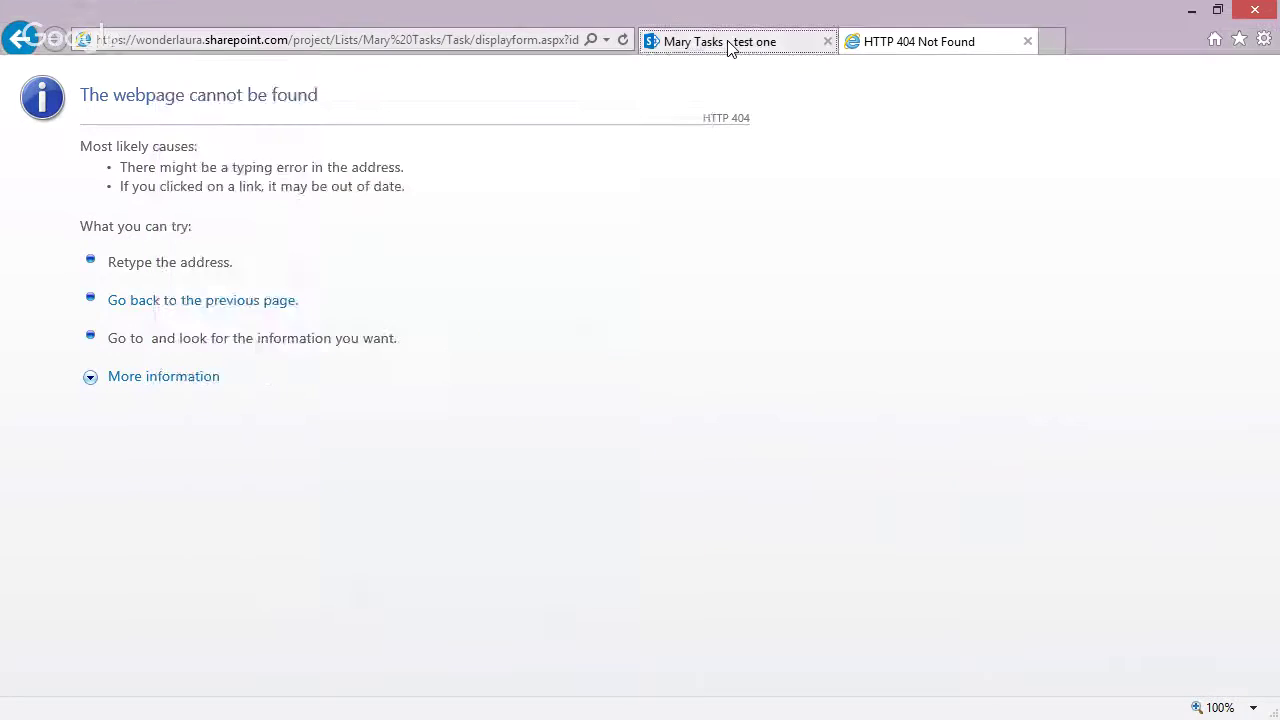
left_click(266, 40)
key("ctrl+c")
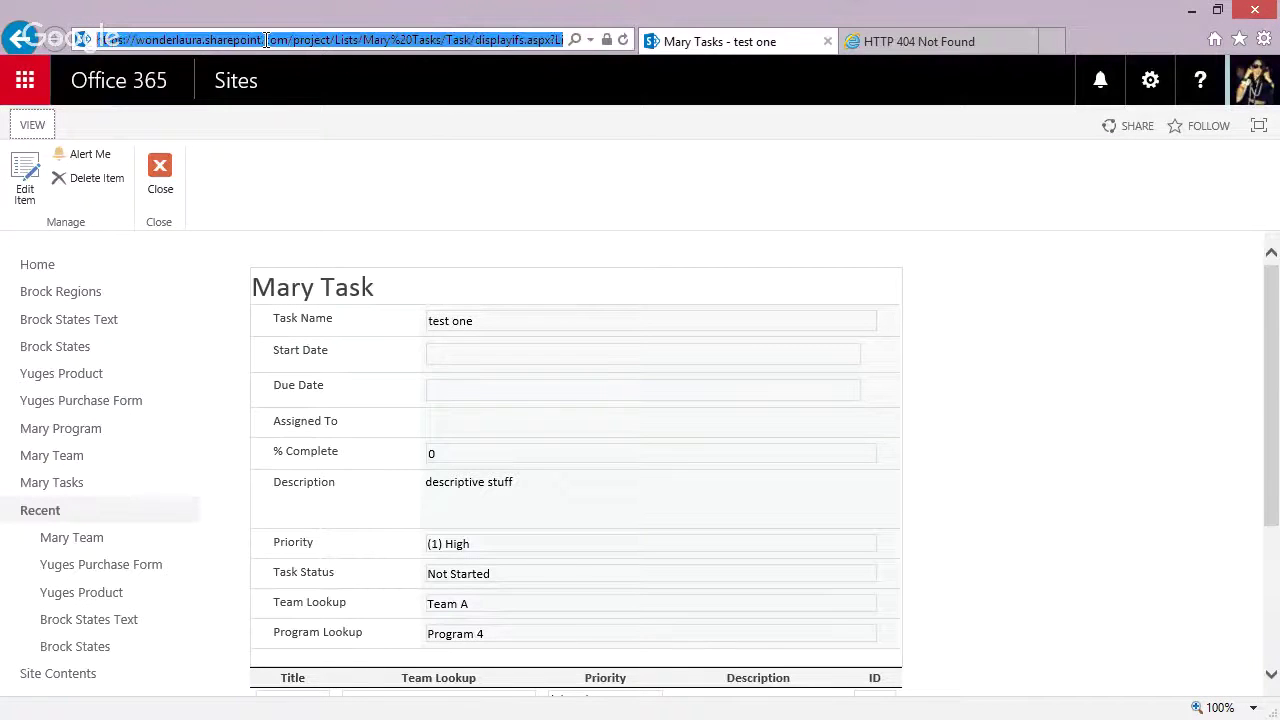
left_click(339, 41)
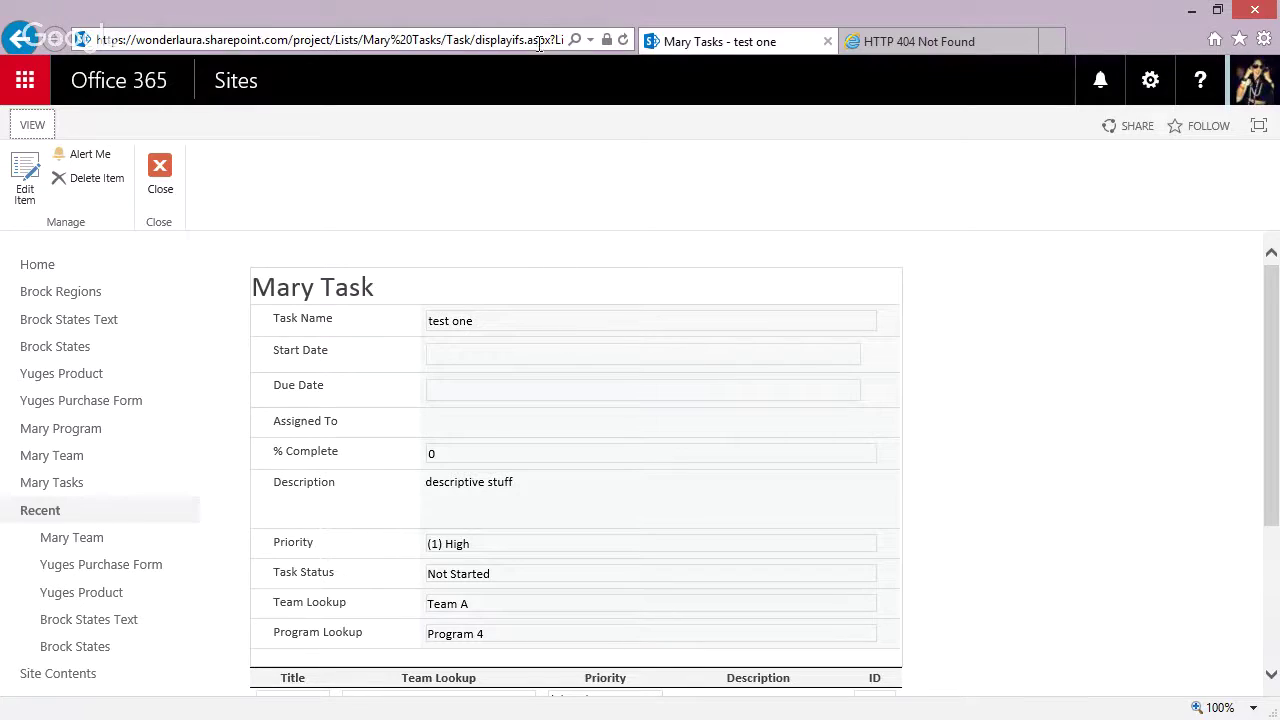
key("Right")
key("Right")
key("Right")
key("Right")
key("Right")
key("Right")
key("Right")
key("Right")
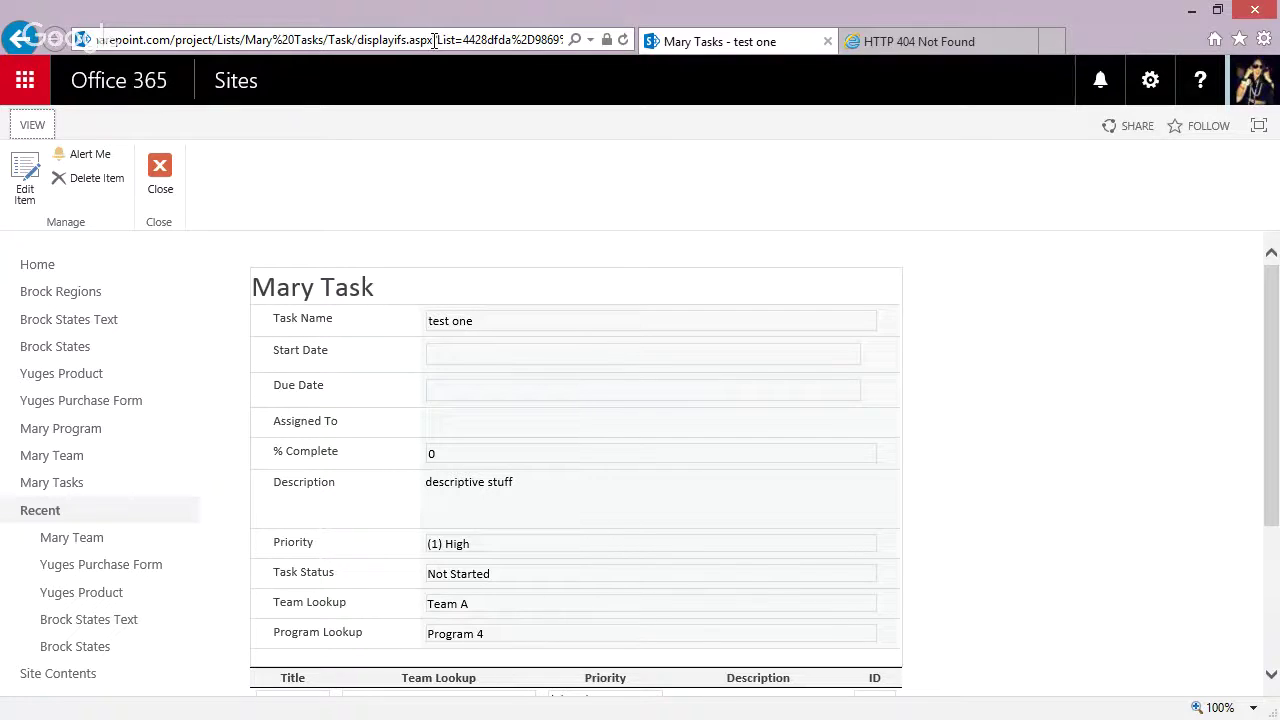
left_click_drag(434, 41, 96, 41)
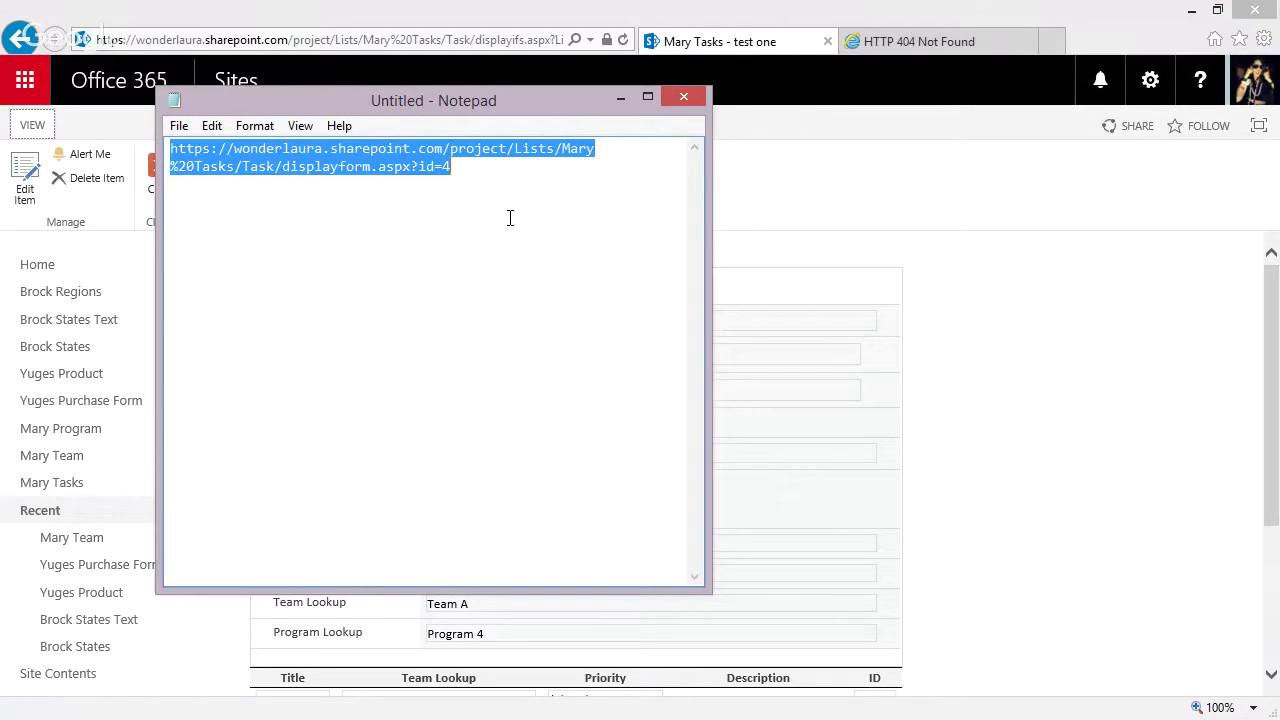
key("ctrl+v")
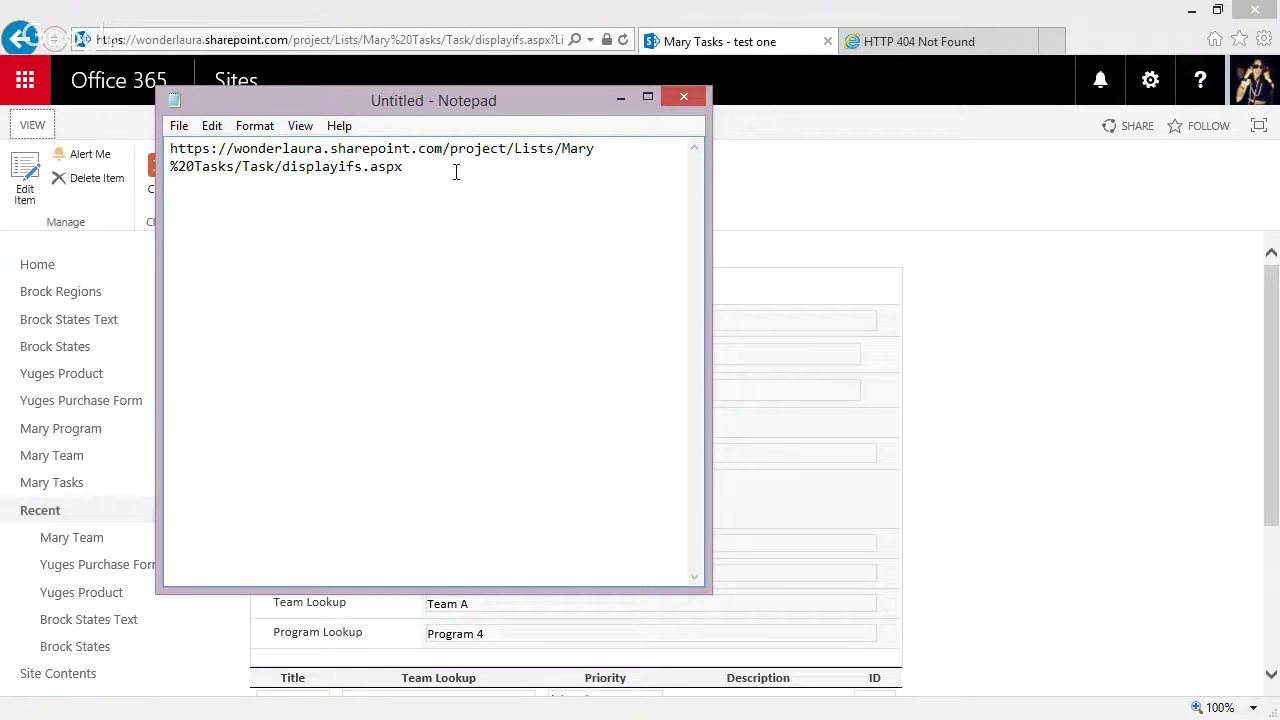
type("?id=4")
Copy the full address of the test one task and paste it below the short address in Notepad for comparison.
left_click(326, 41)
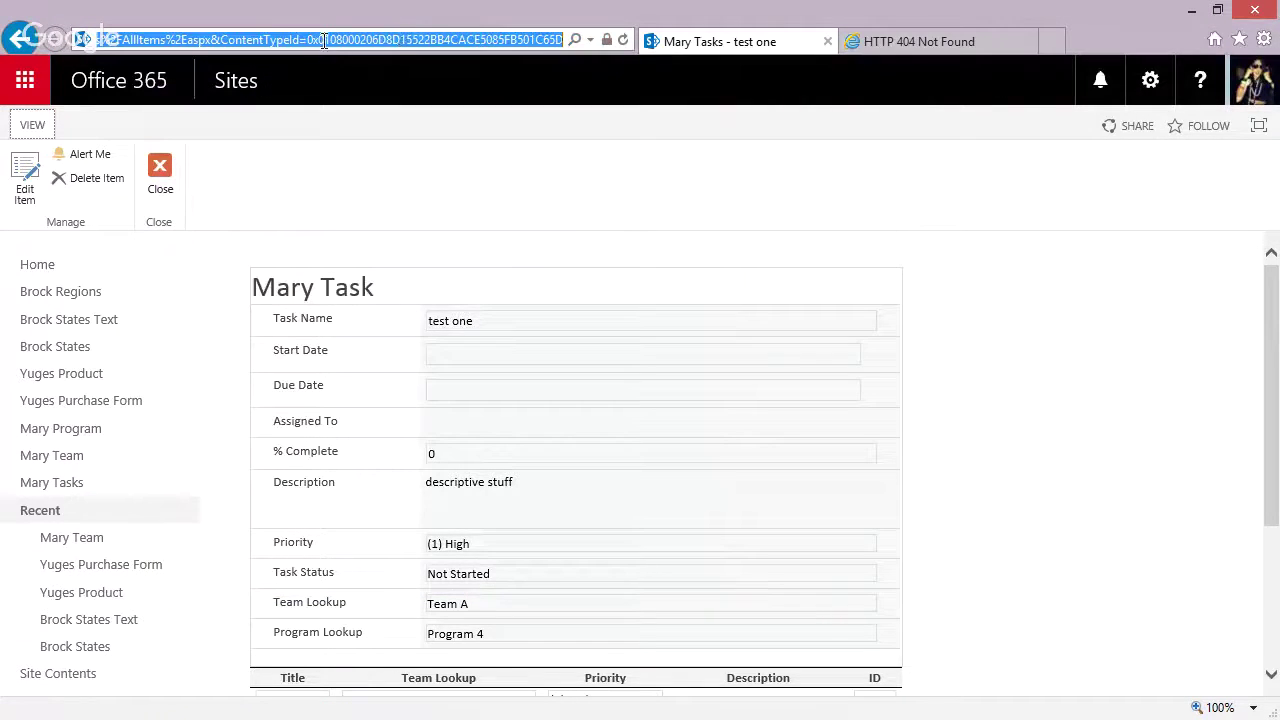
left_click(272, 40)
key("ctrl+a")
key("ctrl+c")
key("alt+Tab")
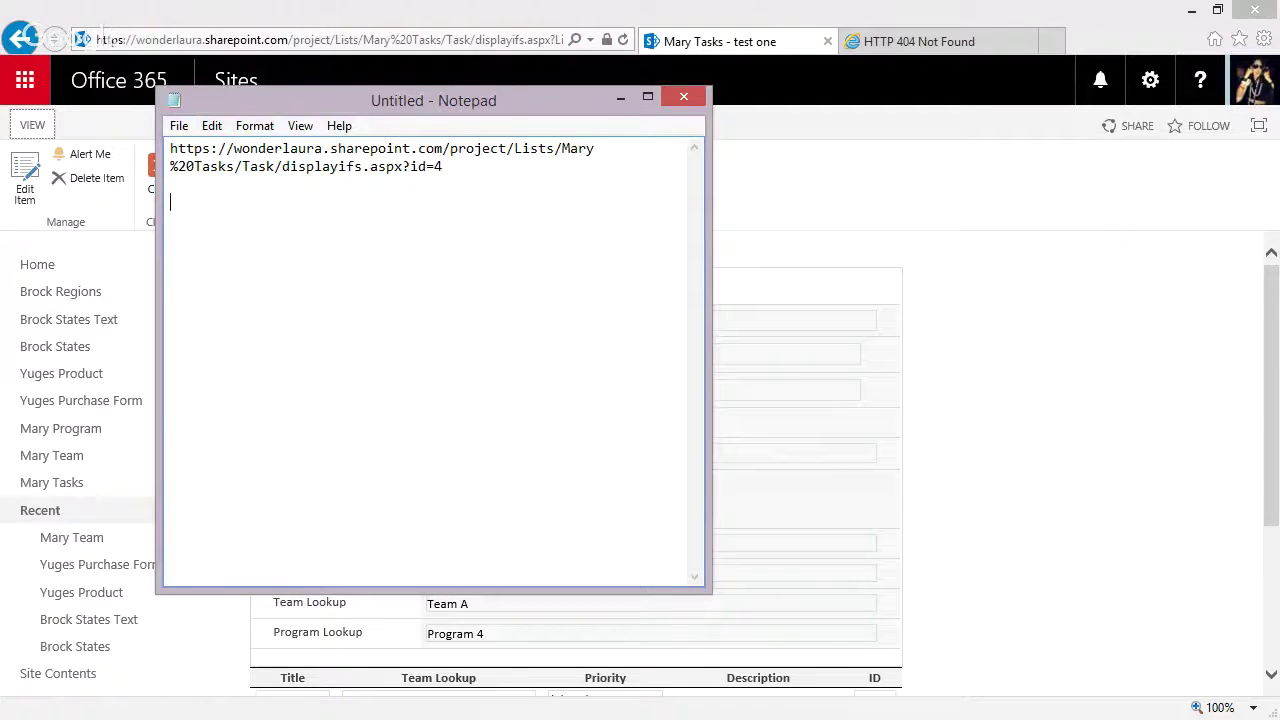
key("ctrl+v")
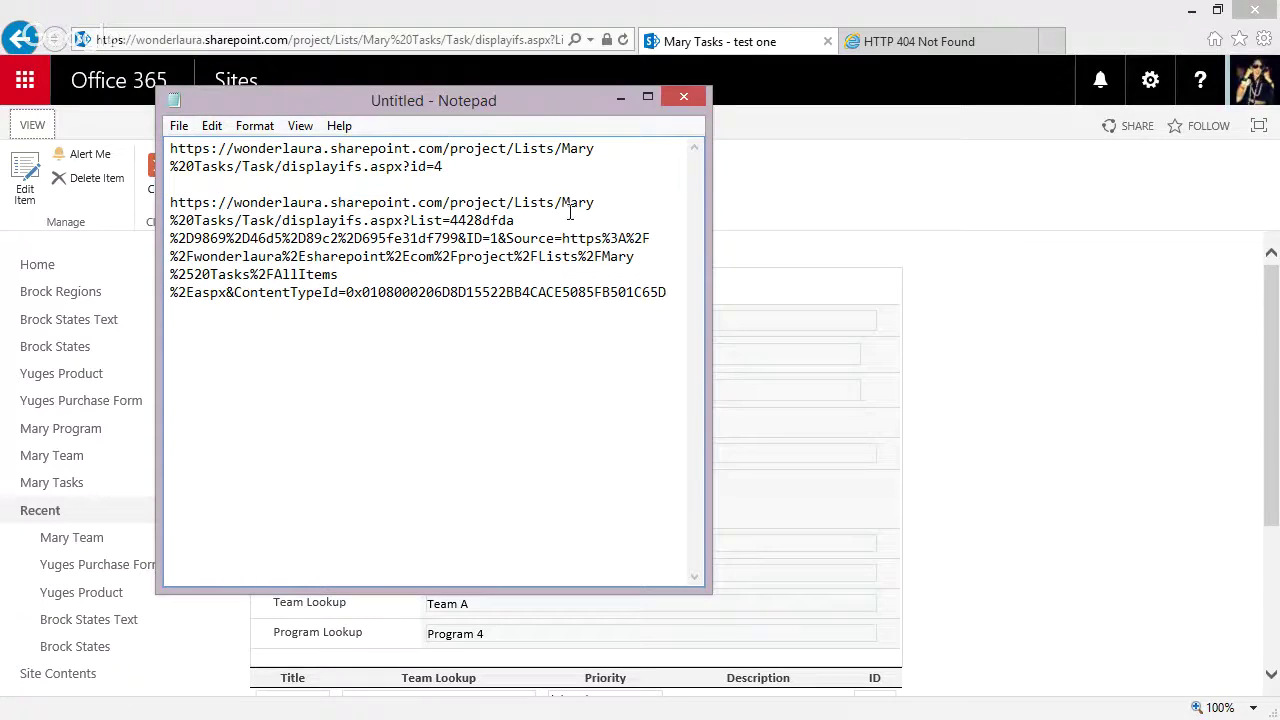
Change the ID in the short address to 1 and select that whole address.
left_click(451, 167)
key("BackSpace")
type("1")
left_click_drag(446, 166, 130, 146)
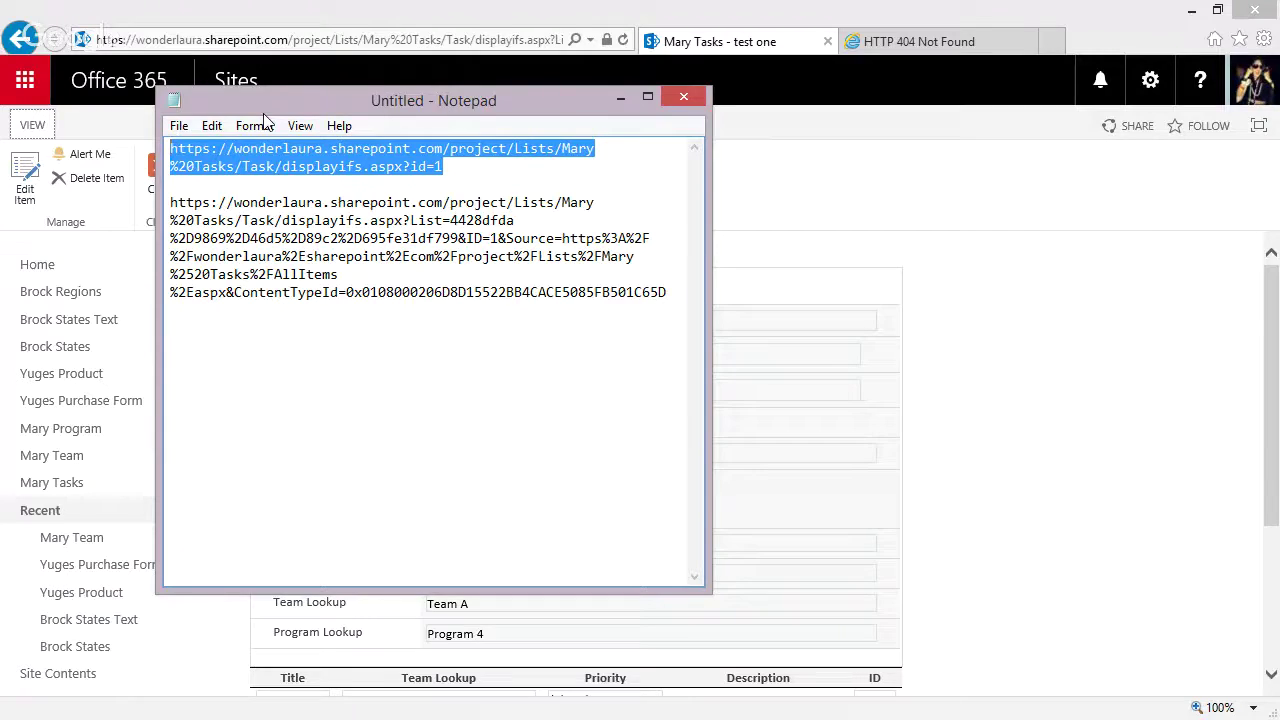
Test the address ending in displayifs.aspx?id=1 in the browser's error tab, and return to Notepad.
left_click(920, 40)
left_click(441, 39)
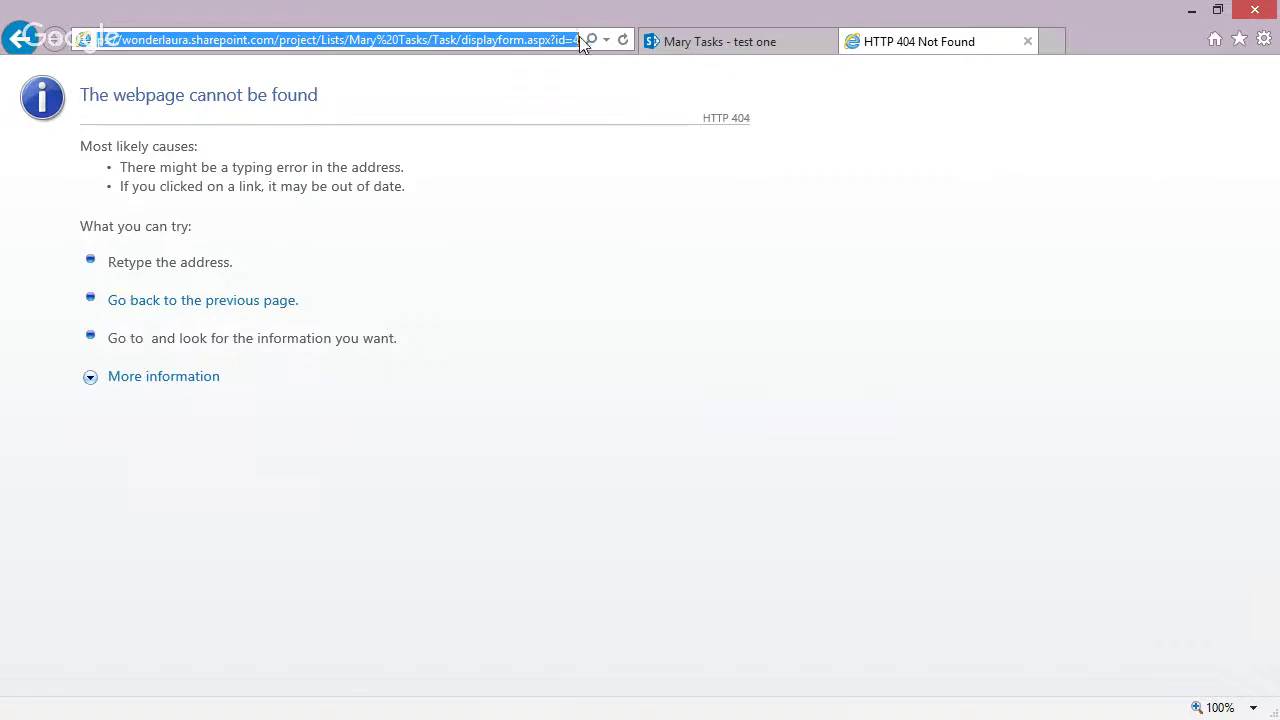
left_click(580, 40)
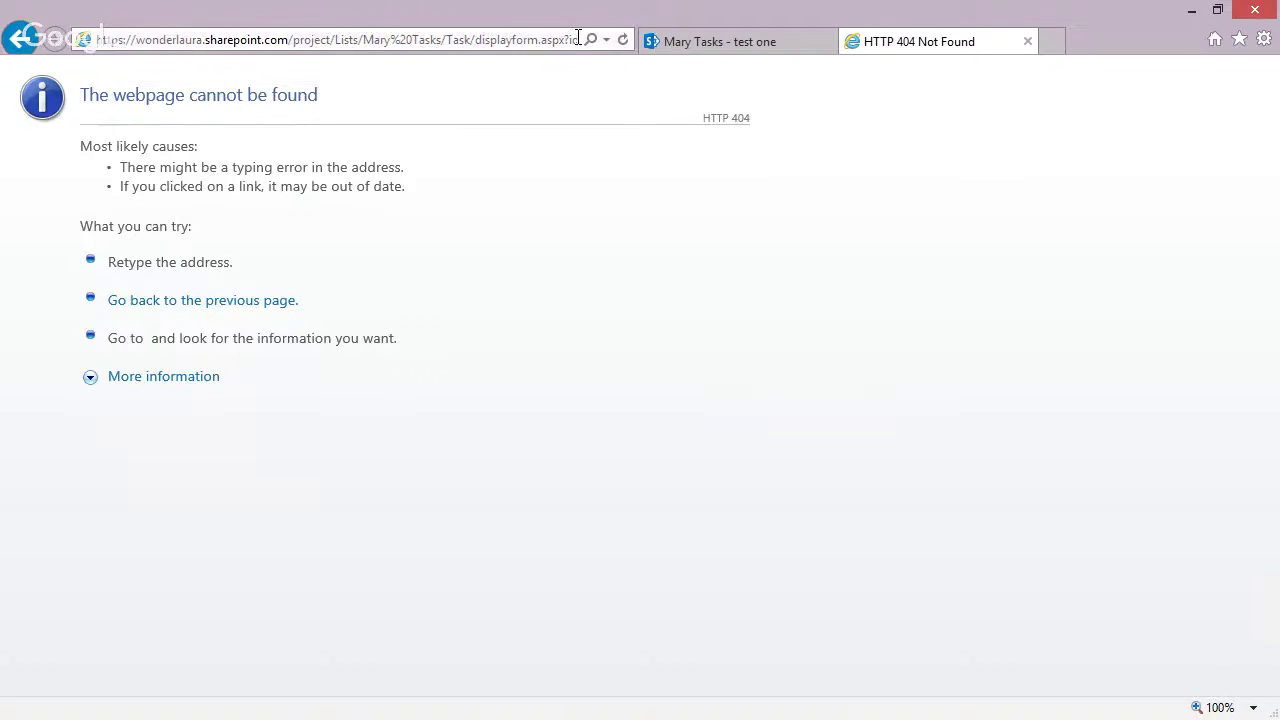
left_click(517, 40)
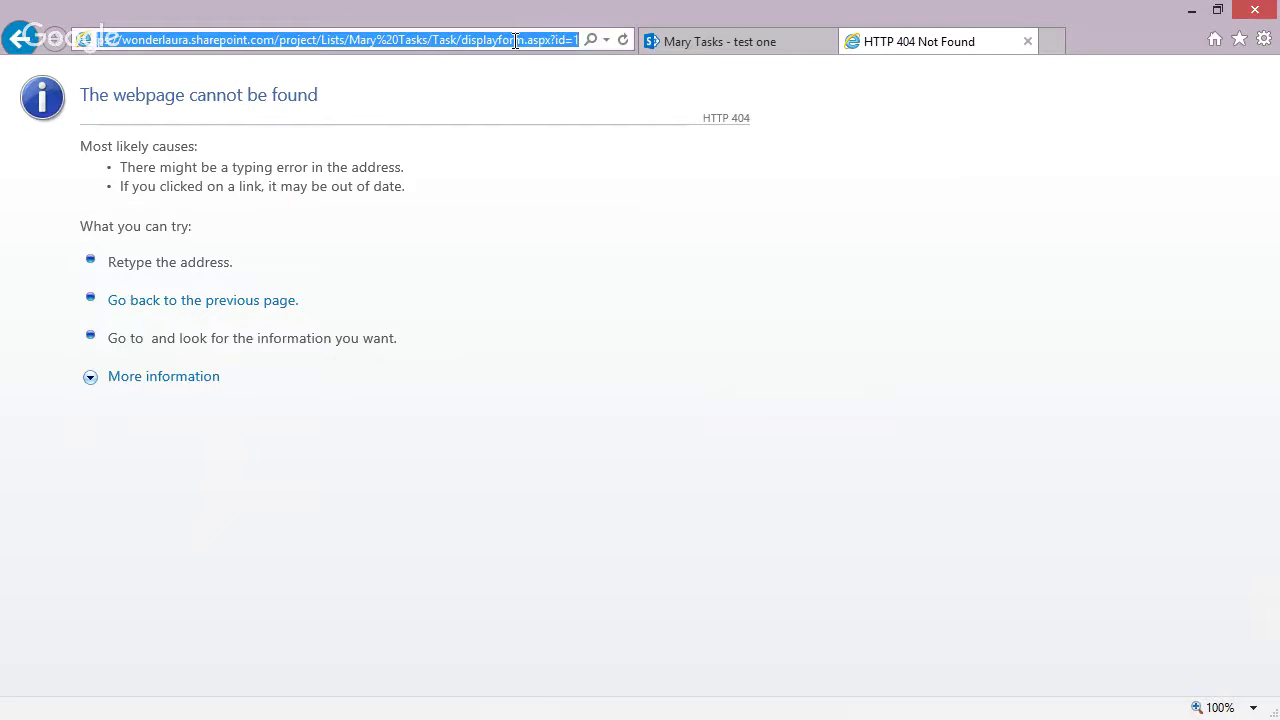
left_click(517, 40)
key("BackSpace")
key("BackSpace")
key("BackSpace")
key("BackSpace")
type("ifs")
key("Return")
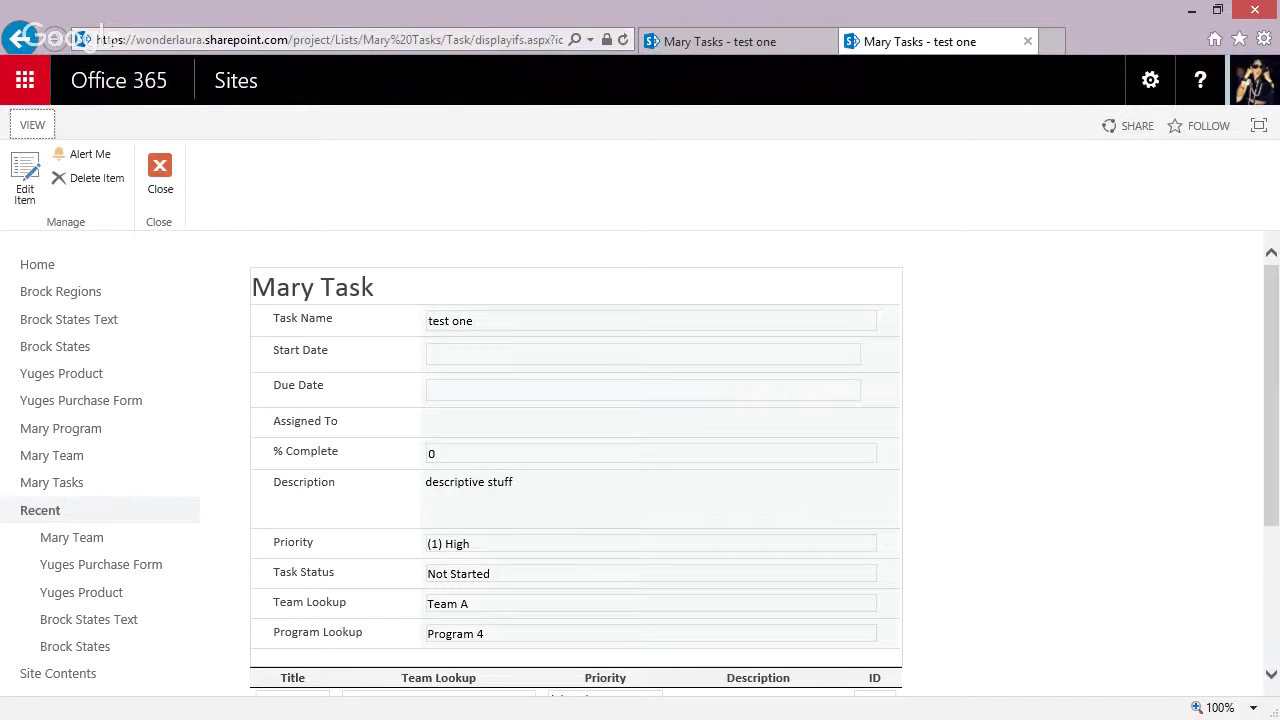
key("alt+Tab")
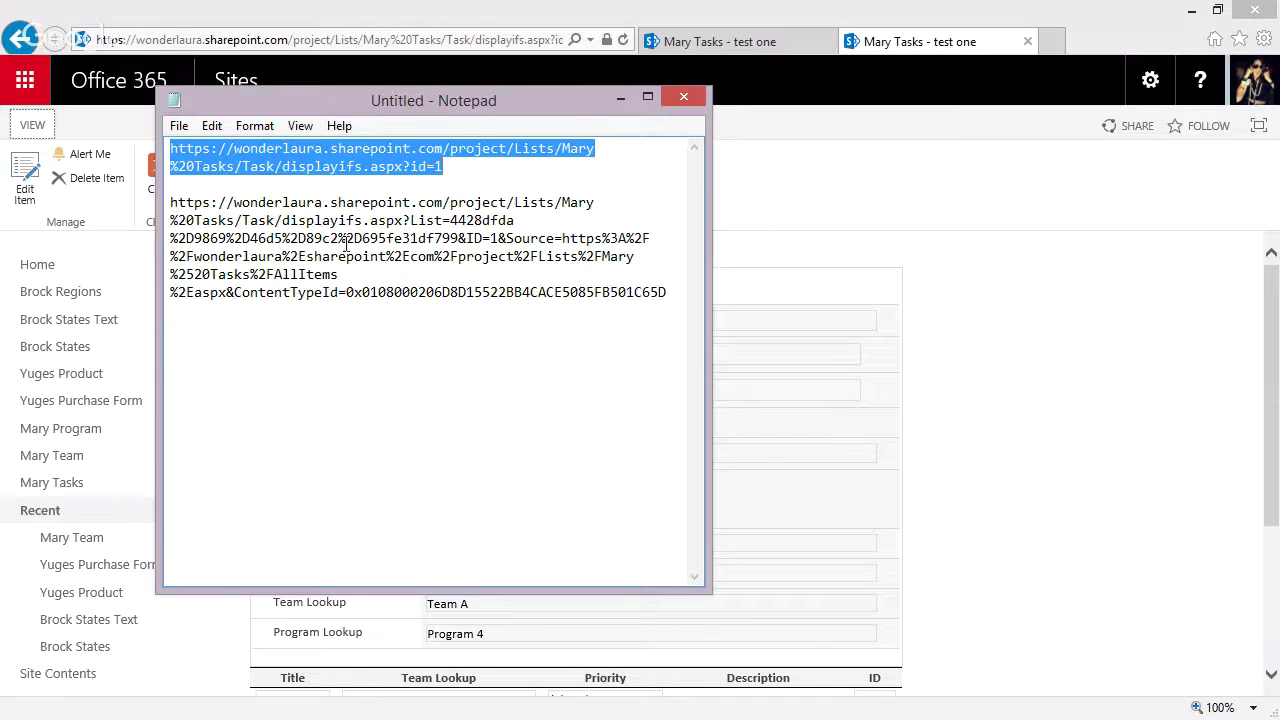
Delete the long comparison address from Notepad and copy the short address up to displayifs.aspx?id=, leaving out the ID number.
left_click_drag(171, 204, 680, 294)
key("Delete")
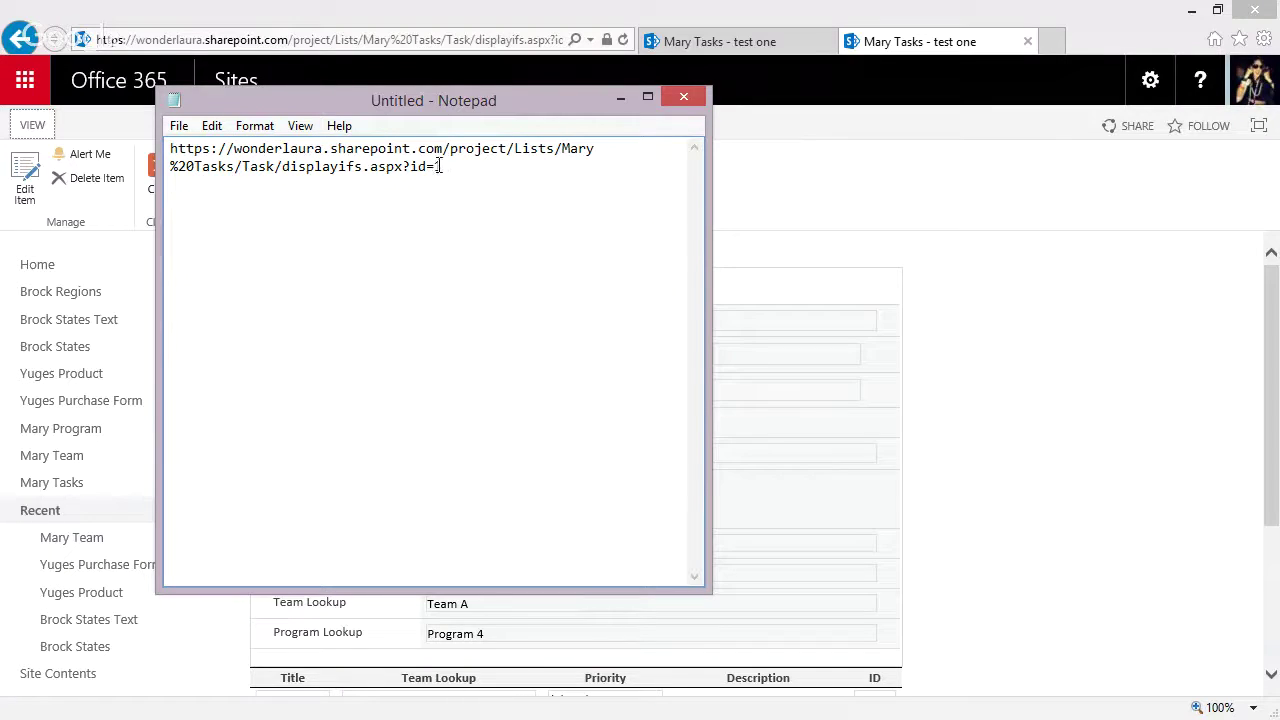
left_click_drag(435, 166, 388, 162)
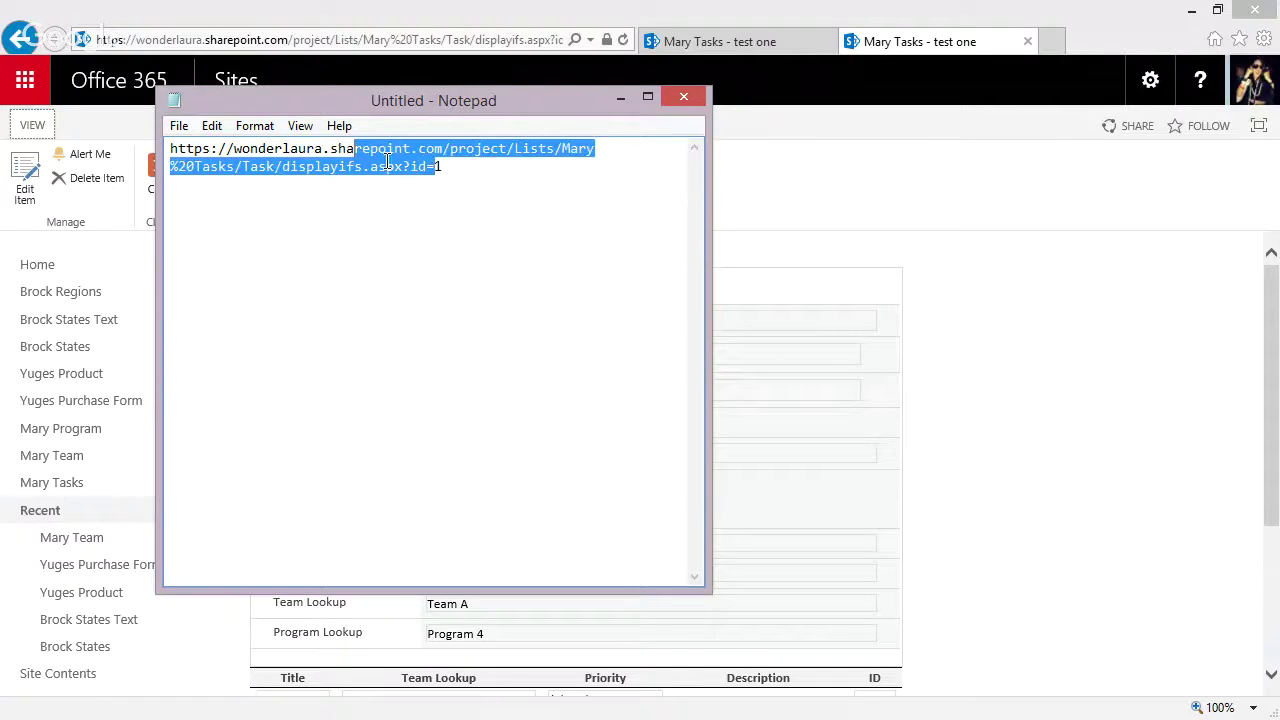
left_click(437, 166)
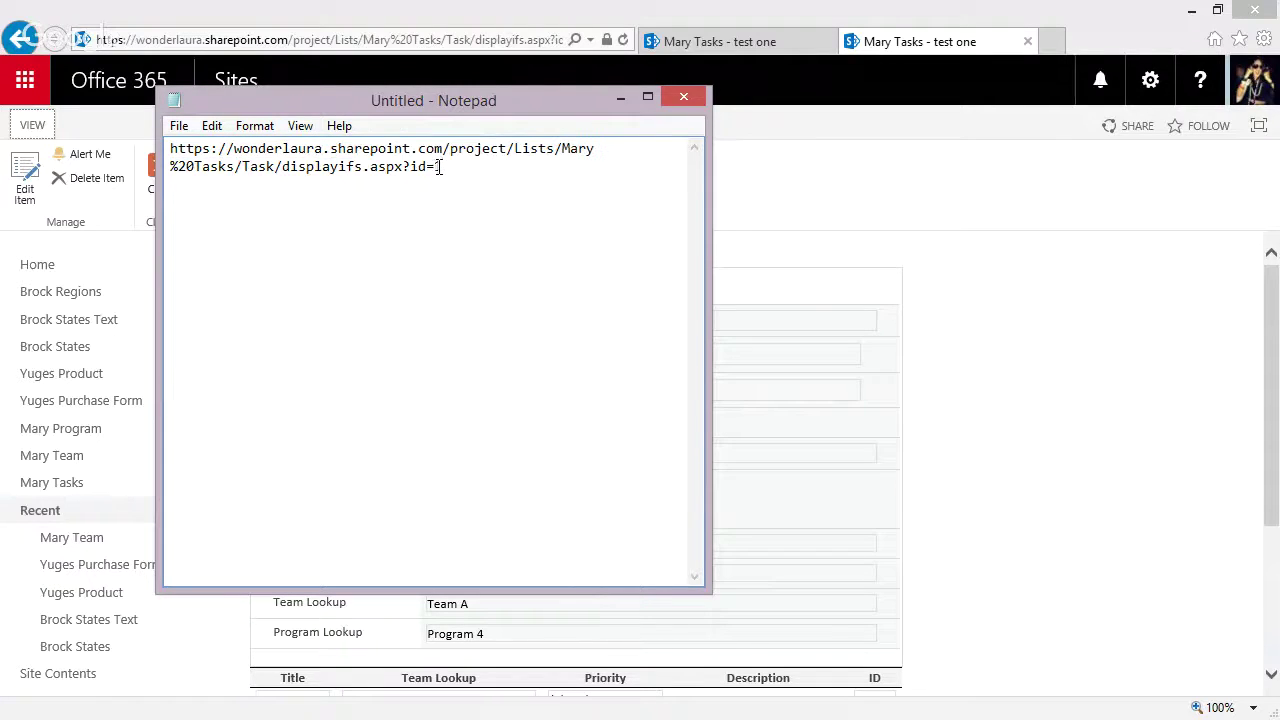
type("1")
left_click_drag(437, 166, 171, 131)
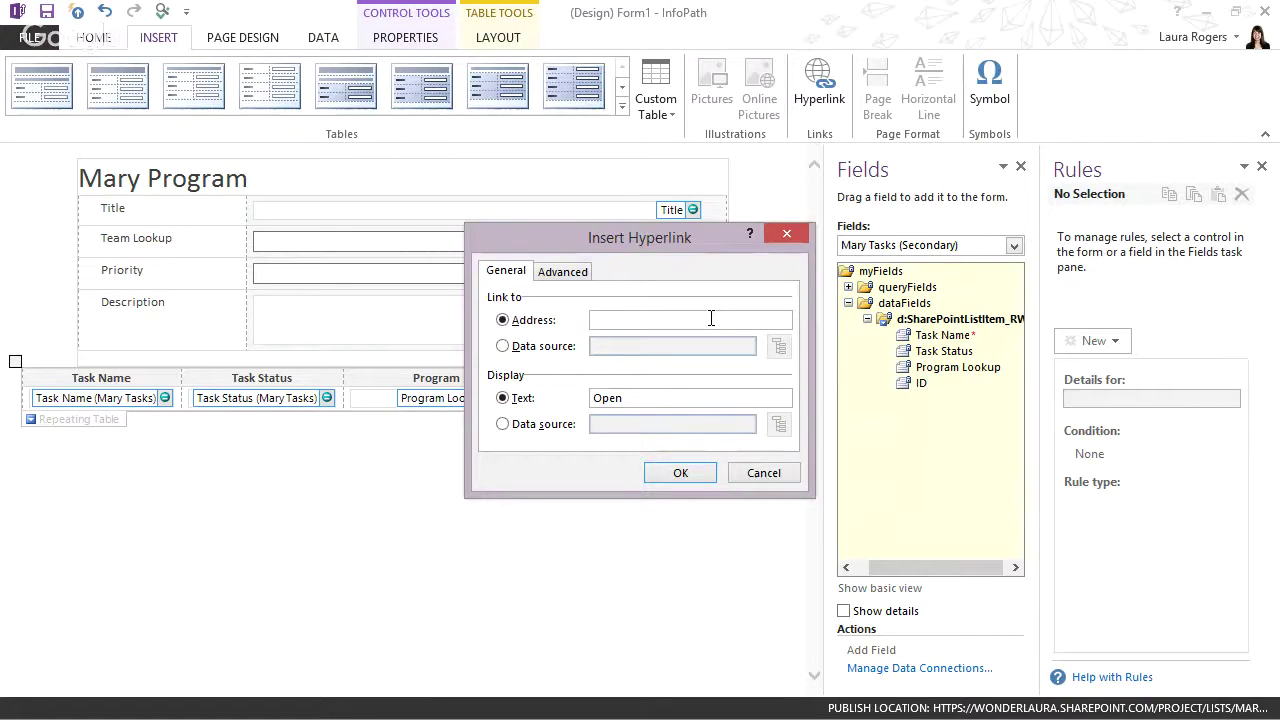
In InfoPath, insert the Open hyperlink with the copied displayifs.aspx?id= address enclosed in double quotes.
key("ctrl+v")
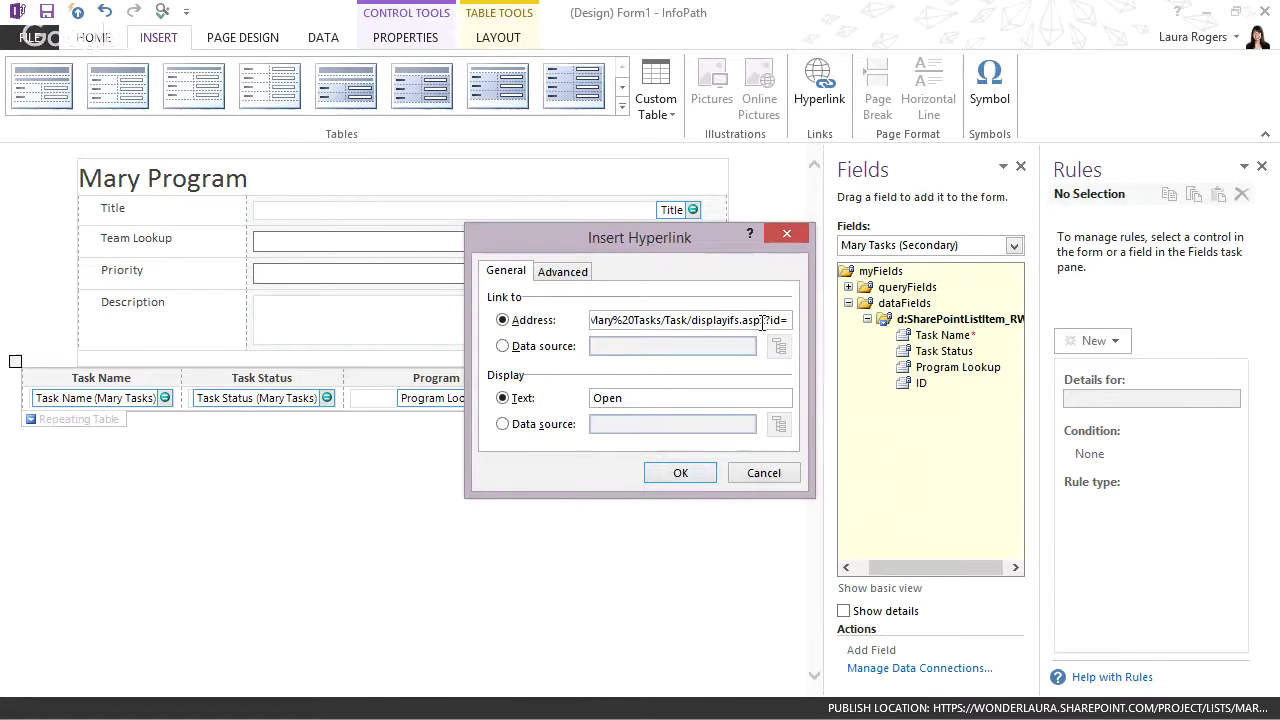
key("Home")
key("Right")
key("Right")
key("Right")
key("Right")
type("s")
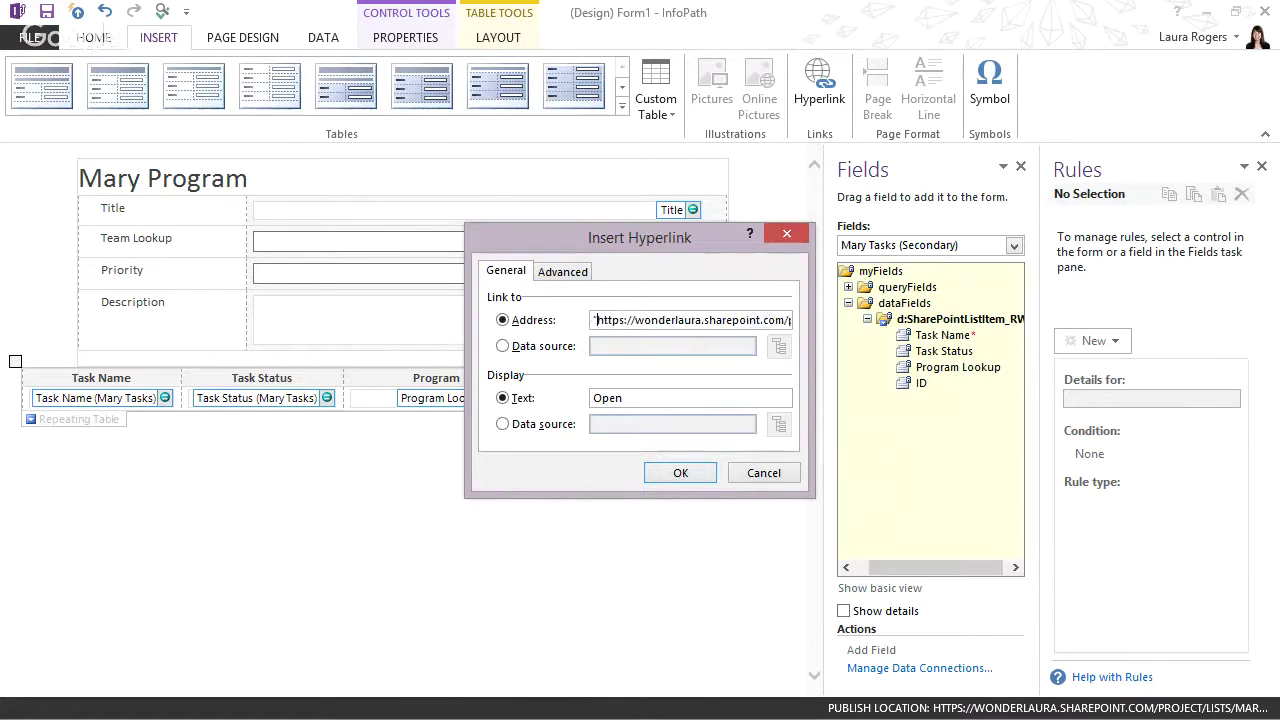
key("End")
type("\"")
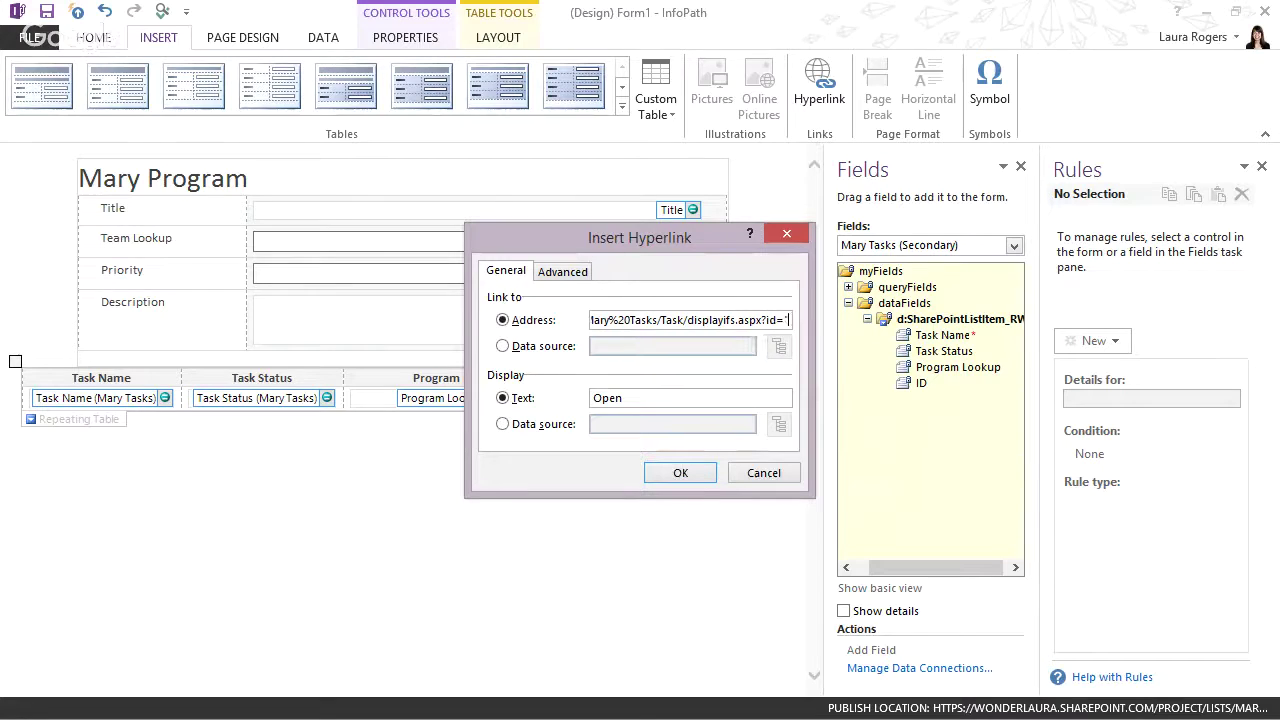
left_click(679, 474)
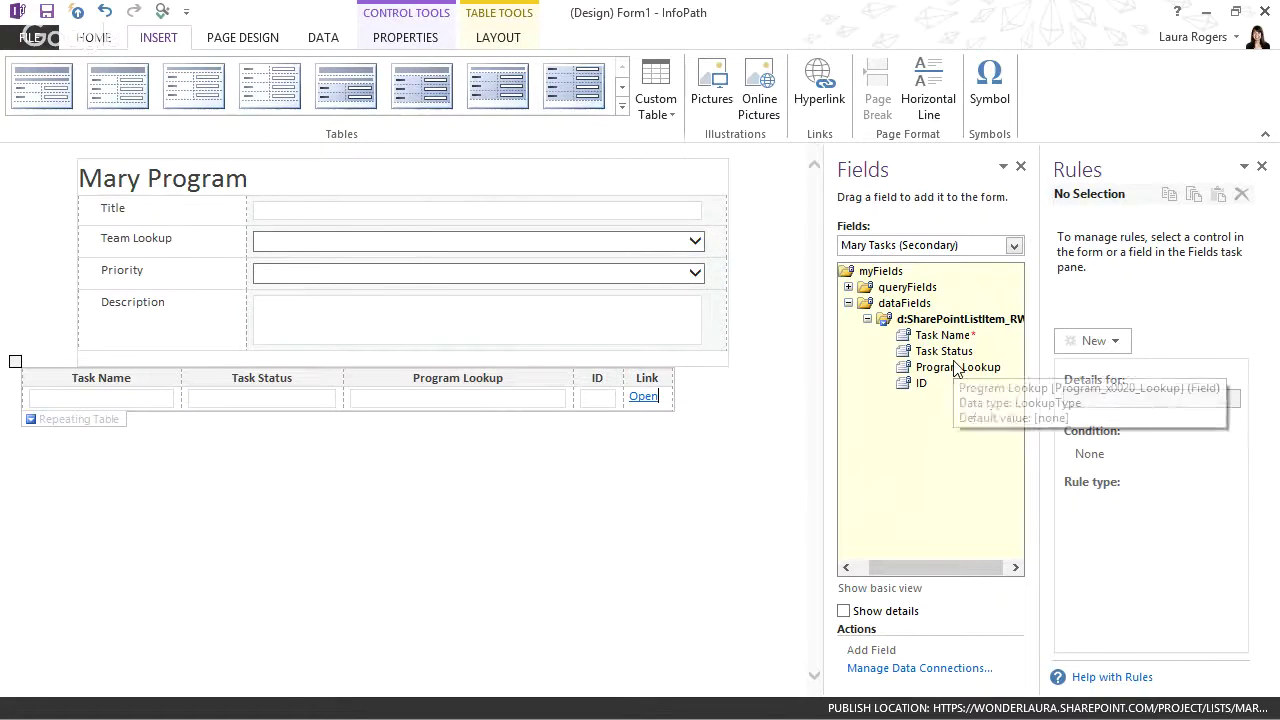
Copy the XPath of the ID field in the Mary Tasks data source and paste it below the address in Notepad.
left_click(922, 384)
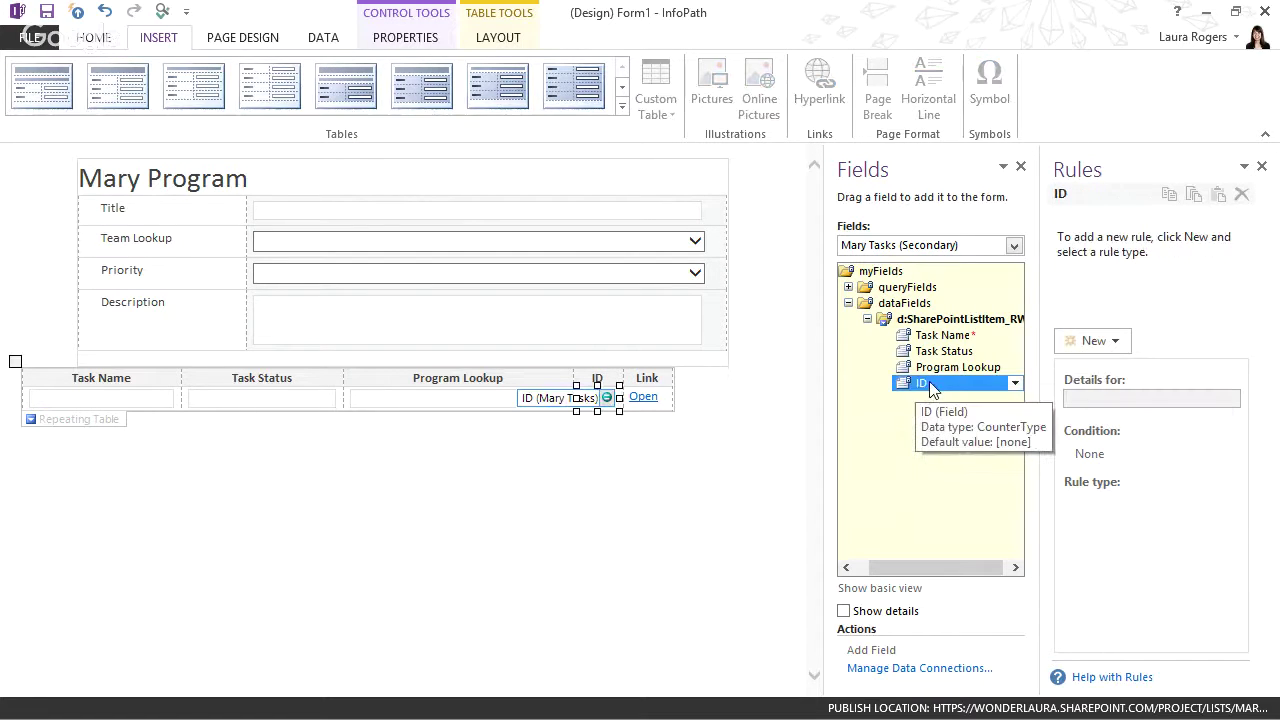
right_click(929, 384)
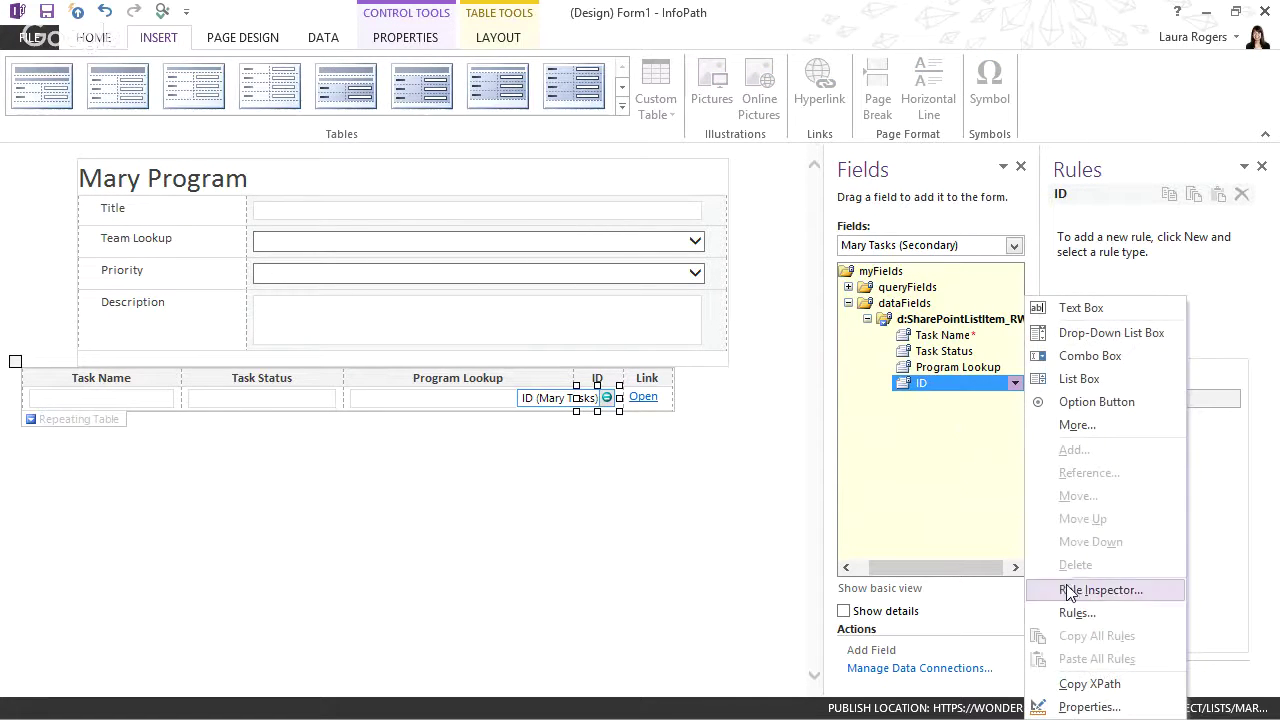
left_click(1089, 684)
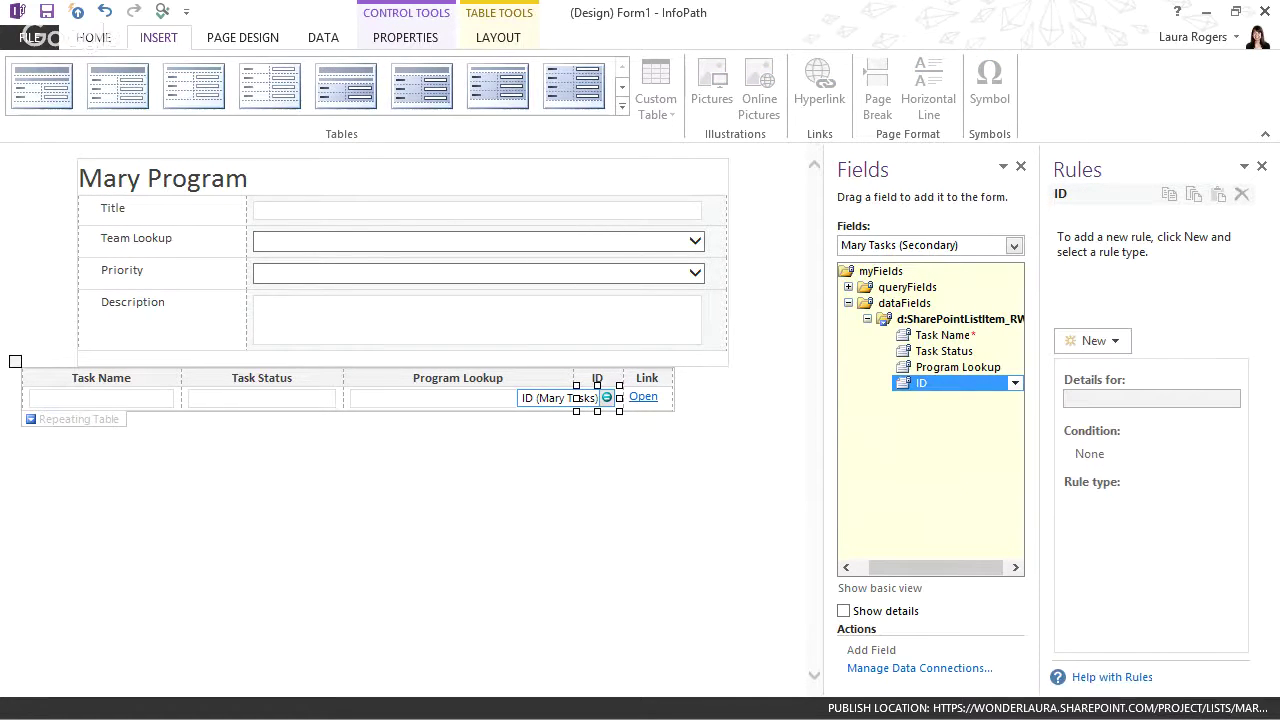
key("alt+Tab")
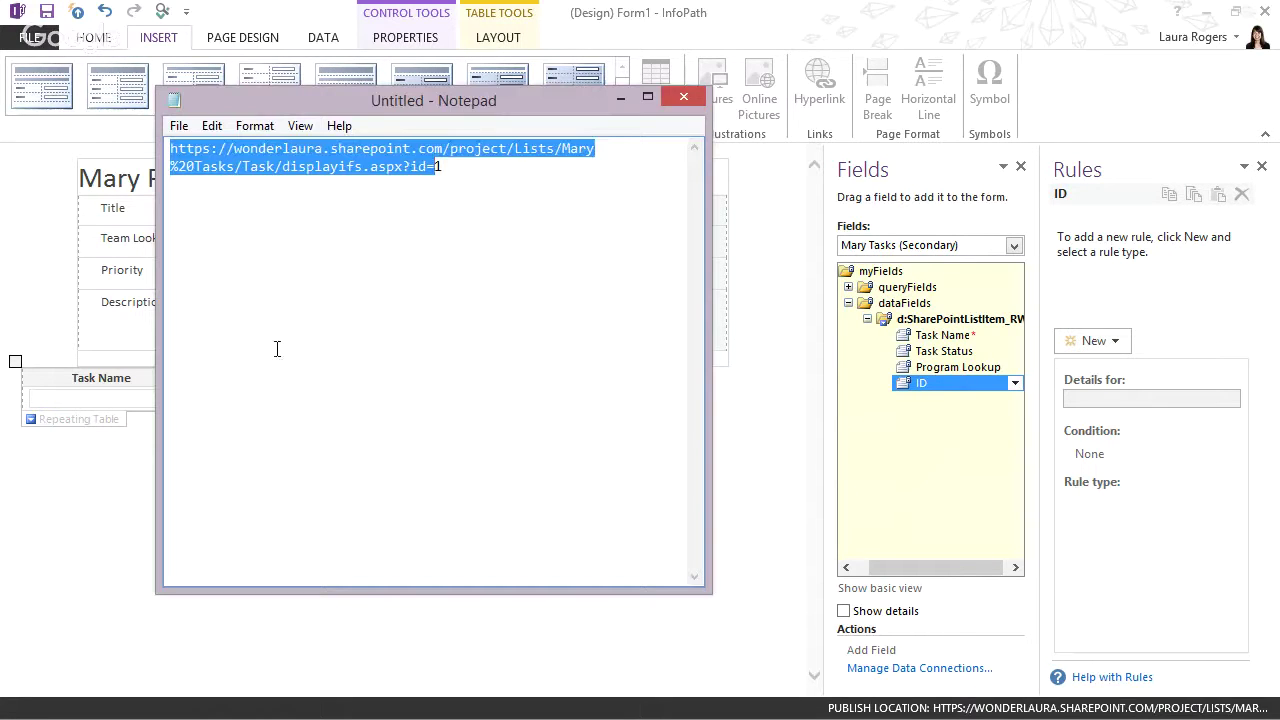
left_click(478, 166)
type("/dfs:myFields/dfs:dataFields/d:SharePointListItem_RW/d:ID")
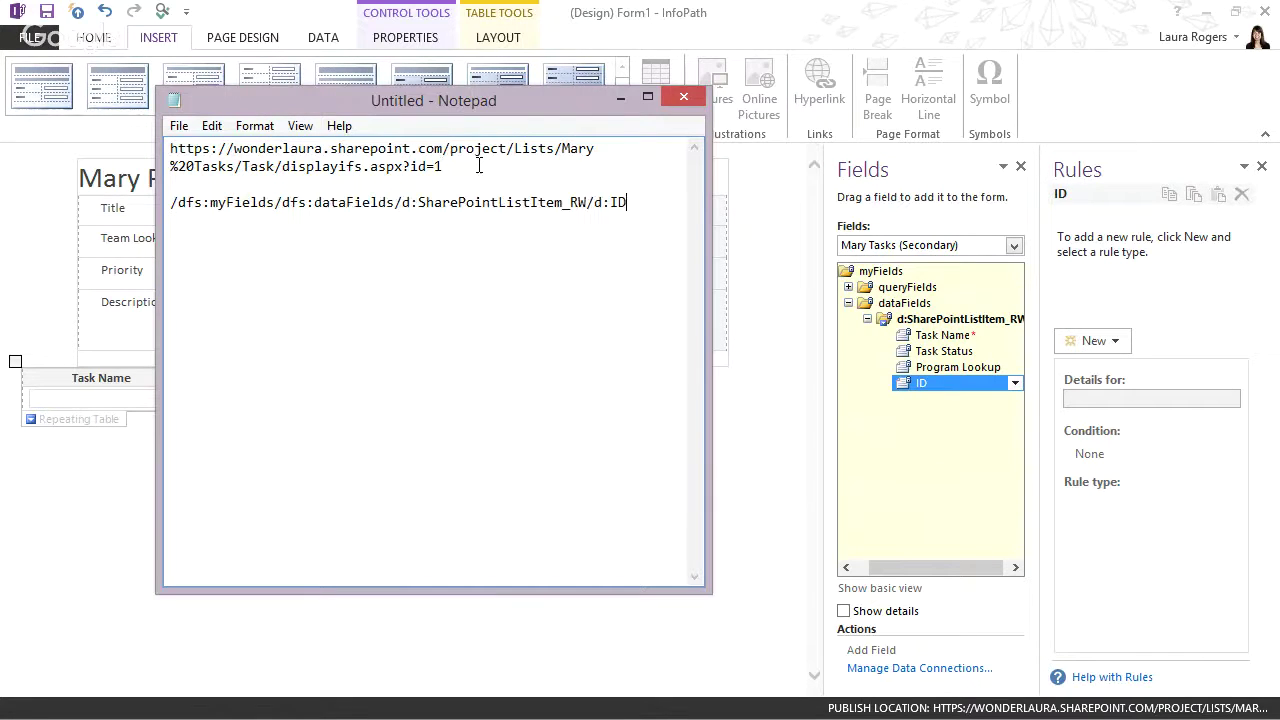
Try to append the ID field's XPath from Notepad to the end of the Open hyperlink's address in InfoPath.
left_click_drag(630, 202, 158, 202)
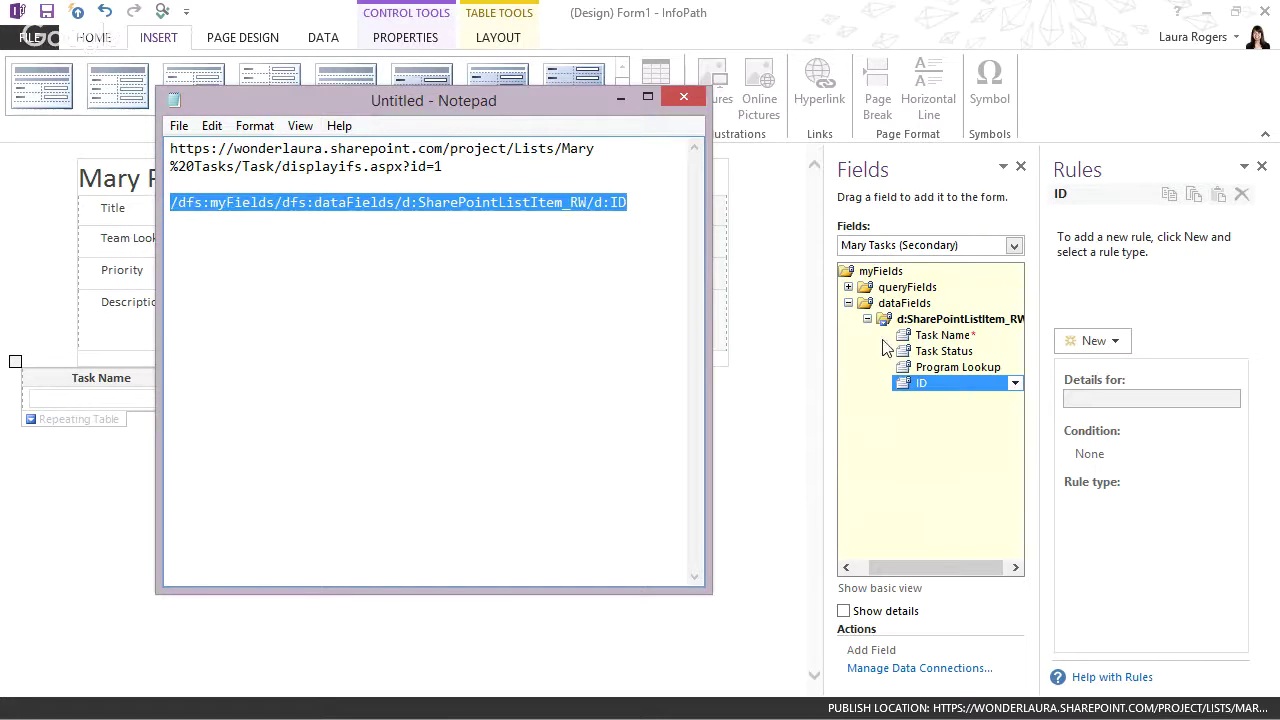
left_click(686, 11)
key("Delete")
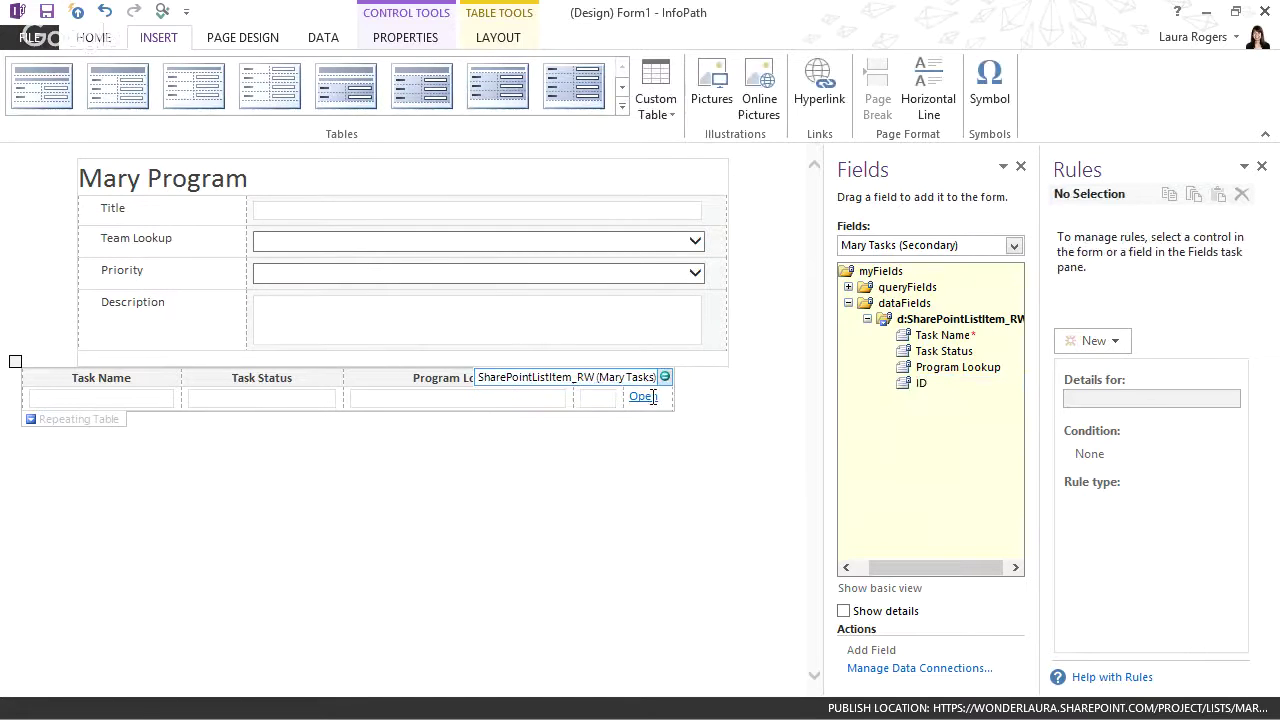
double_click(658, 398)
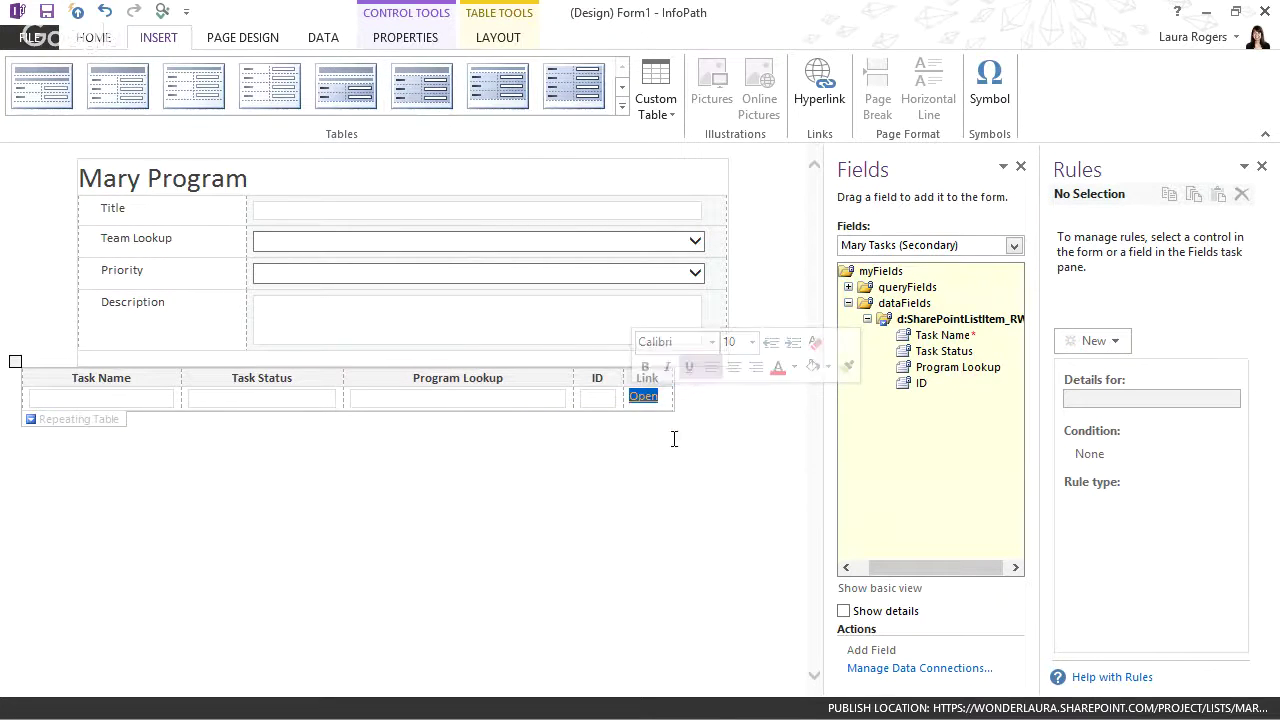
left_click(819, 82)
left_click(775, 318)
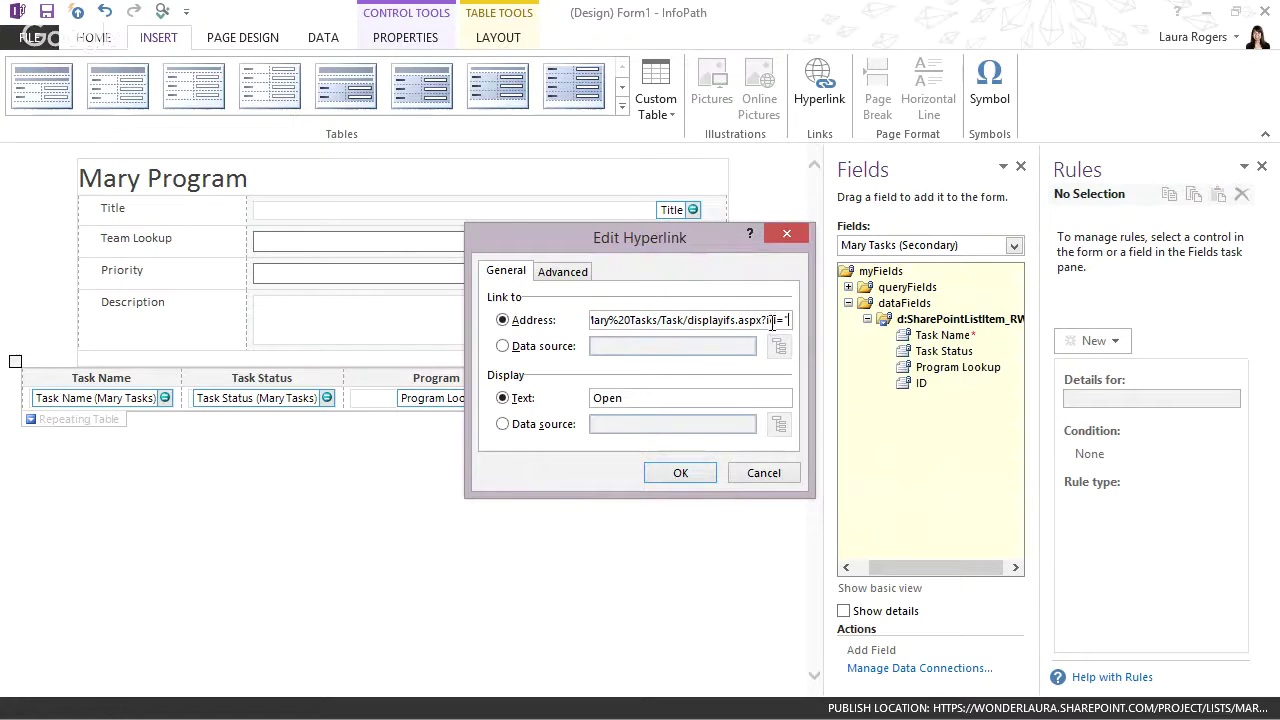
key("ctrl+v")
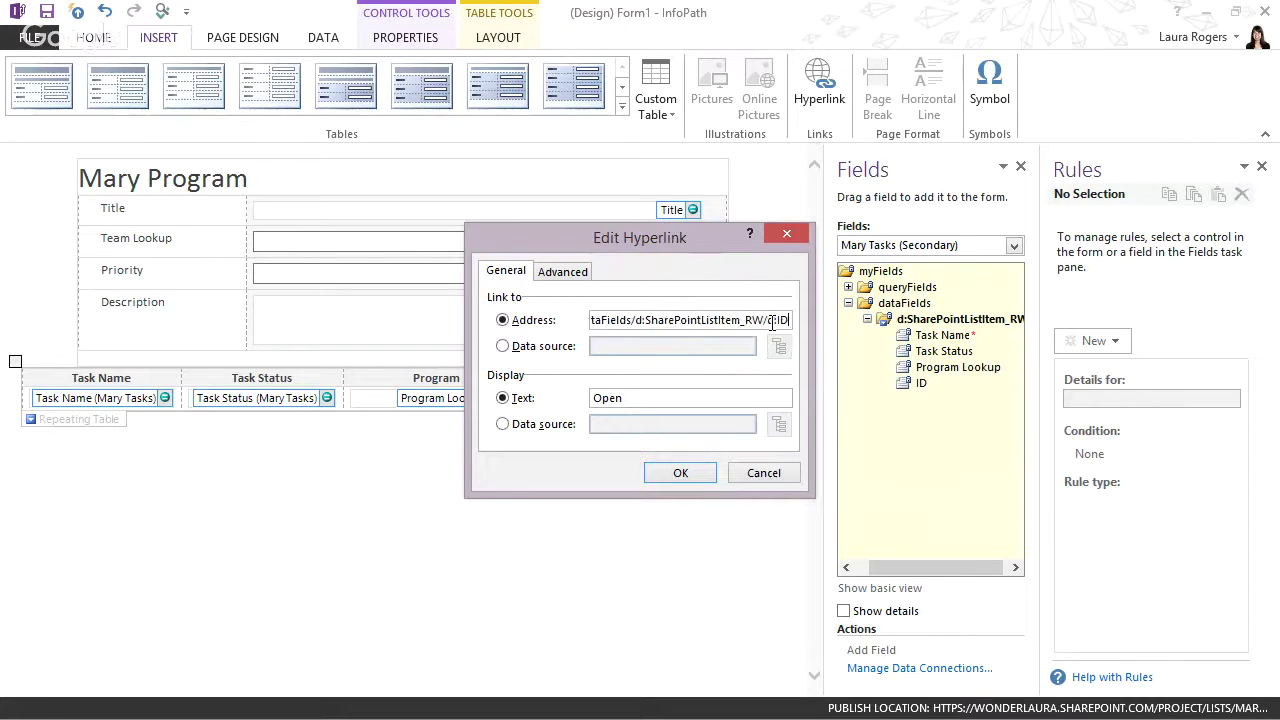
left_click(678, 473)
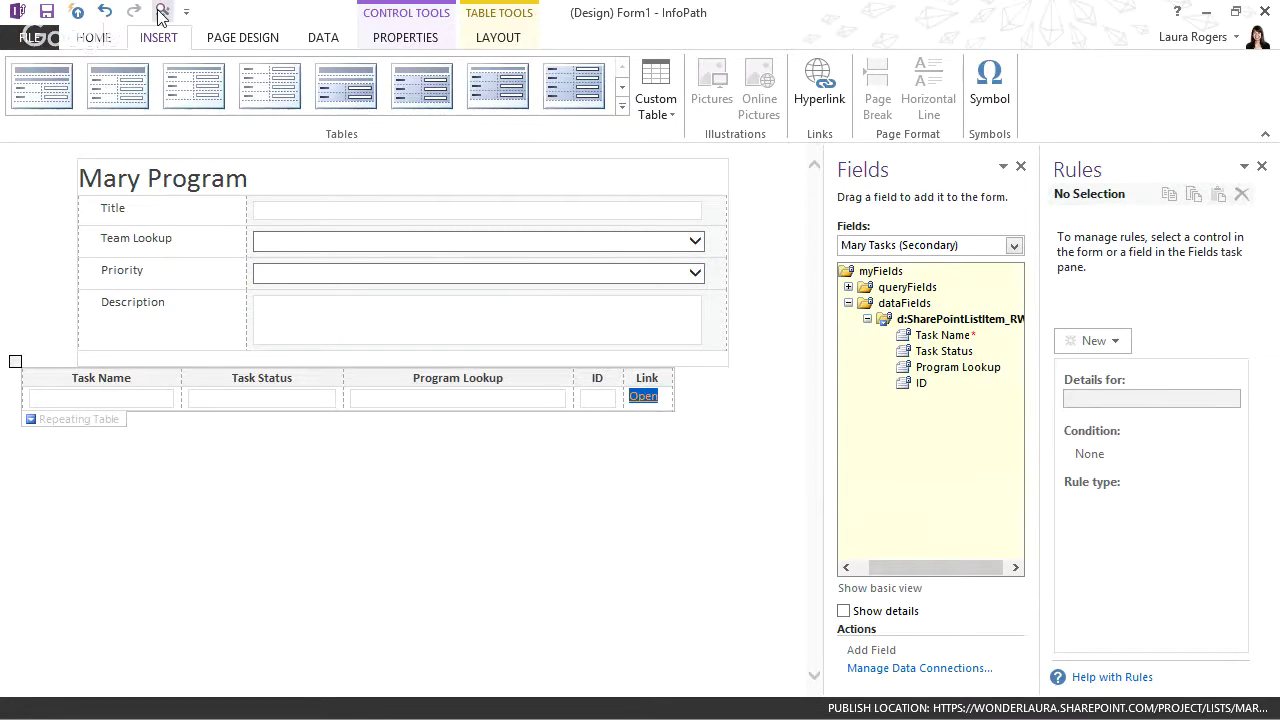
Publish the Mary Program form and reload the test one task page in the browser.
left_click(77, 11)
left_click(643, 401)
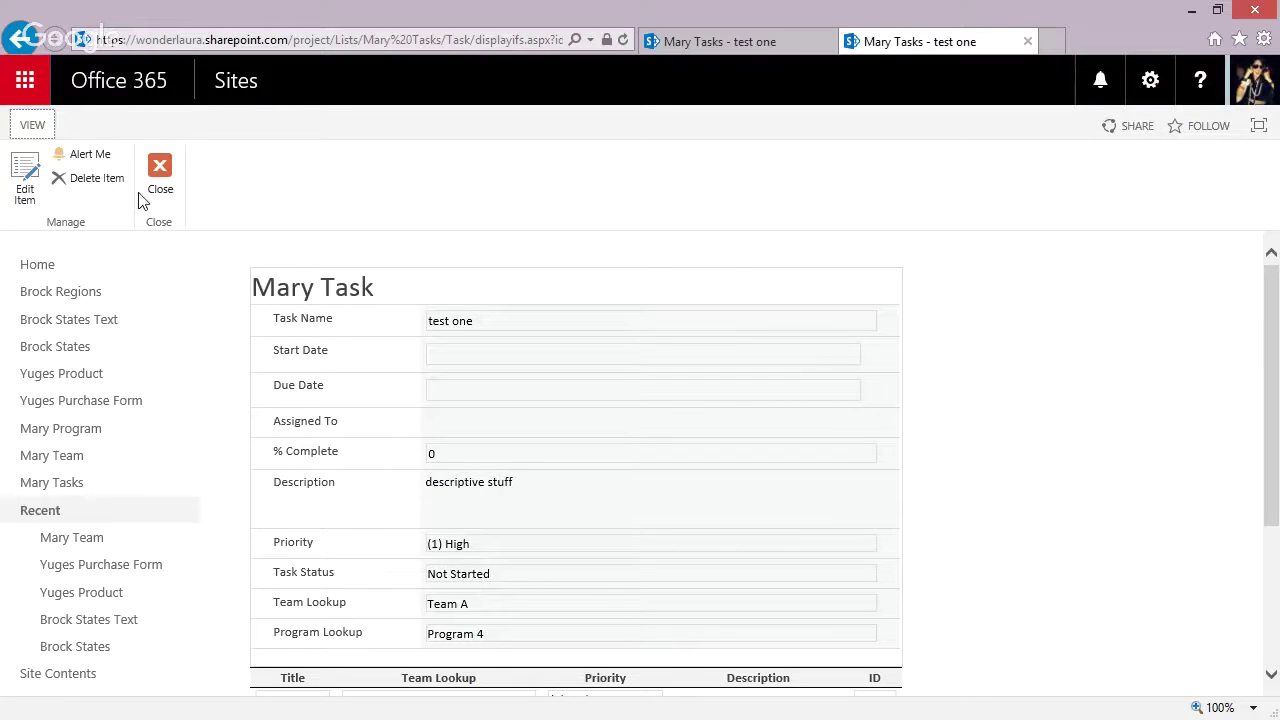
left_click(277, 39)
key("Return")
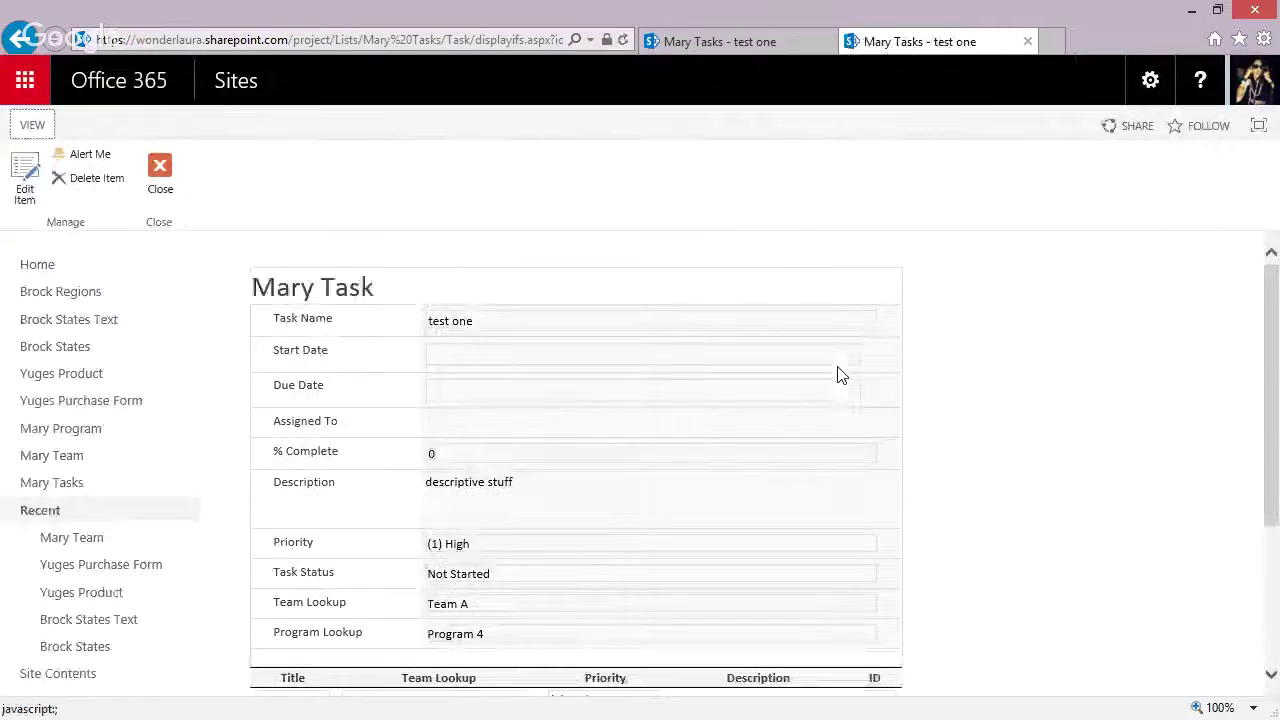
Open Program 4 from the Mary Program list to check its related-tasks table.
scroll(840, 375, "down", 3)
scroll(840, 375, "up", 3)
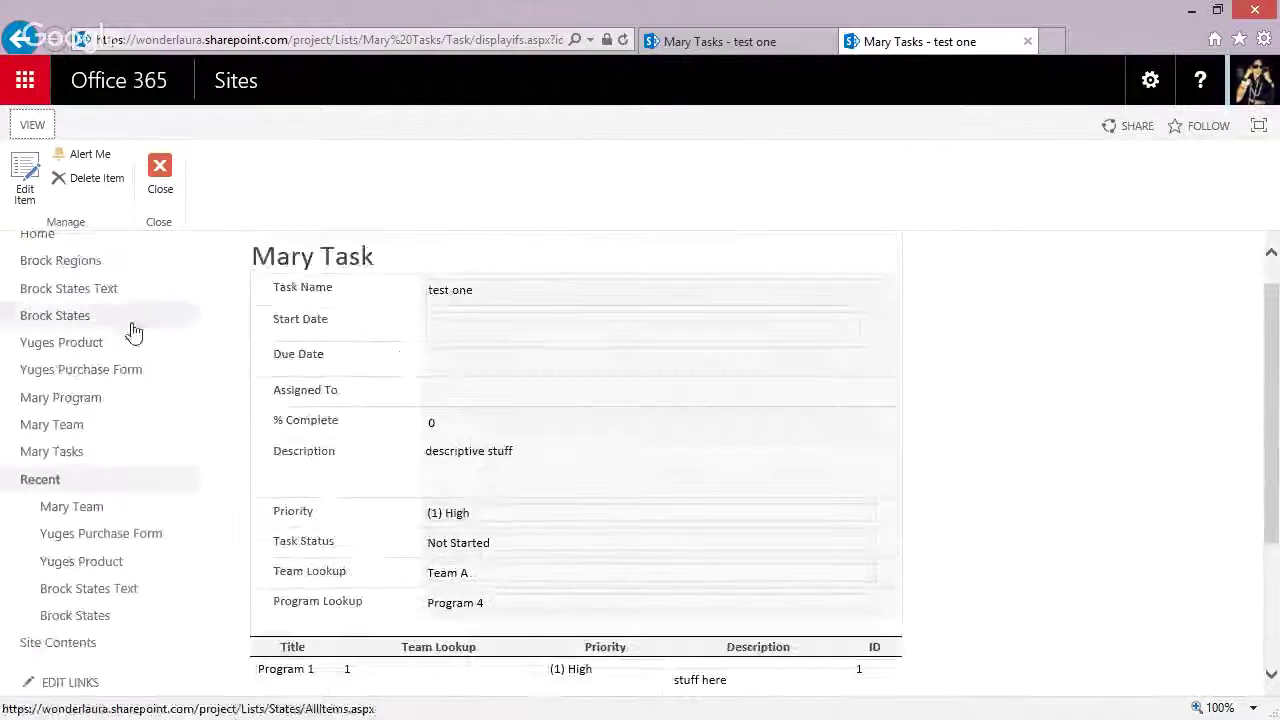
left_click(86, 561)
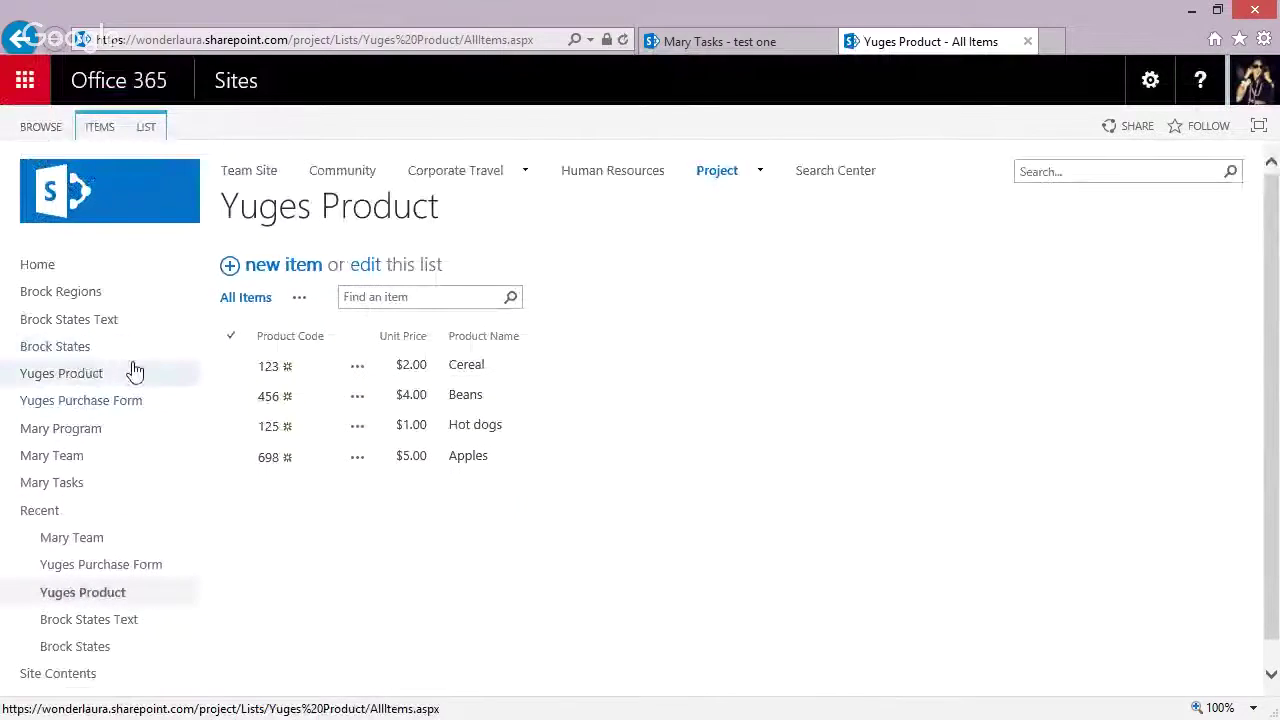
scroll(130, 368, "down", 1)
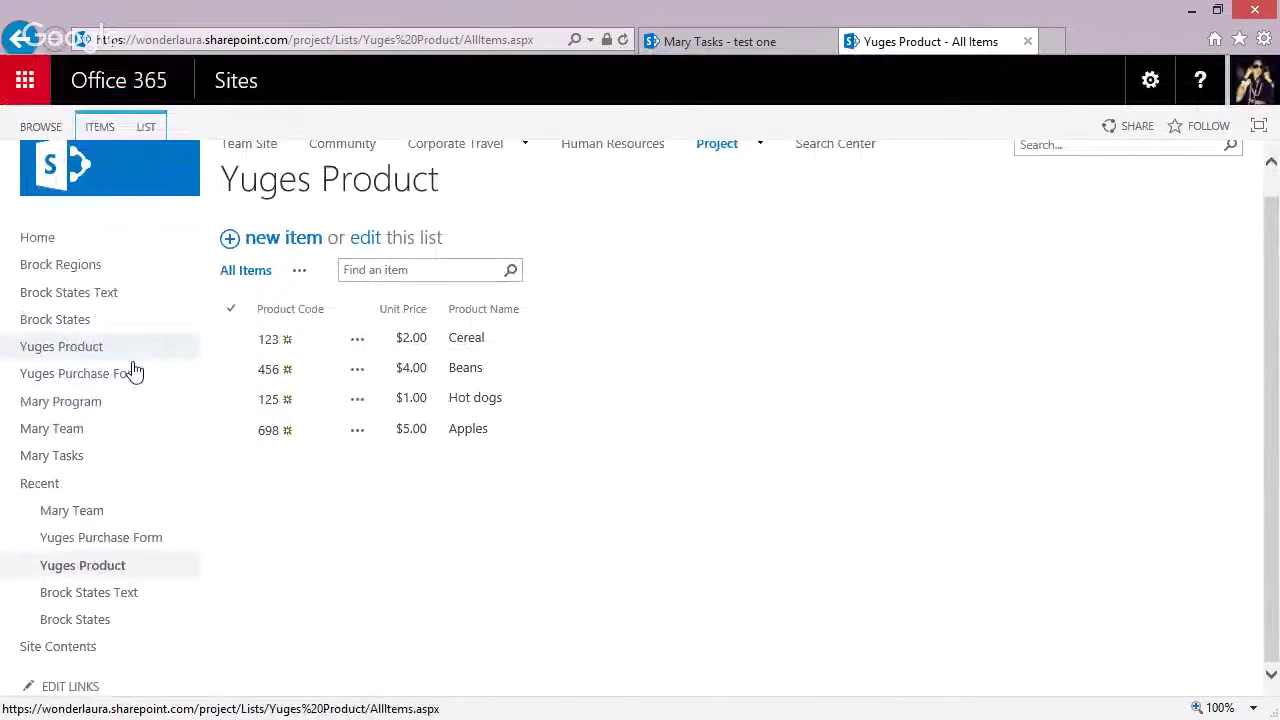
left_click(73, 405)
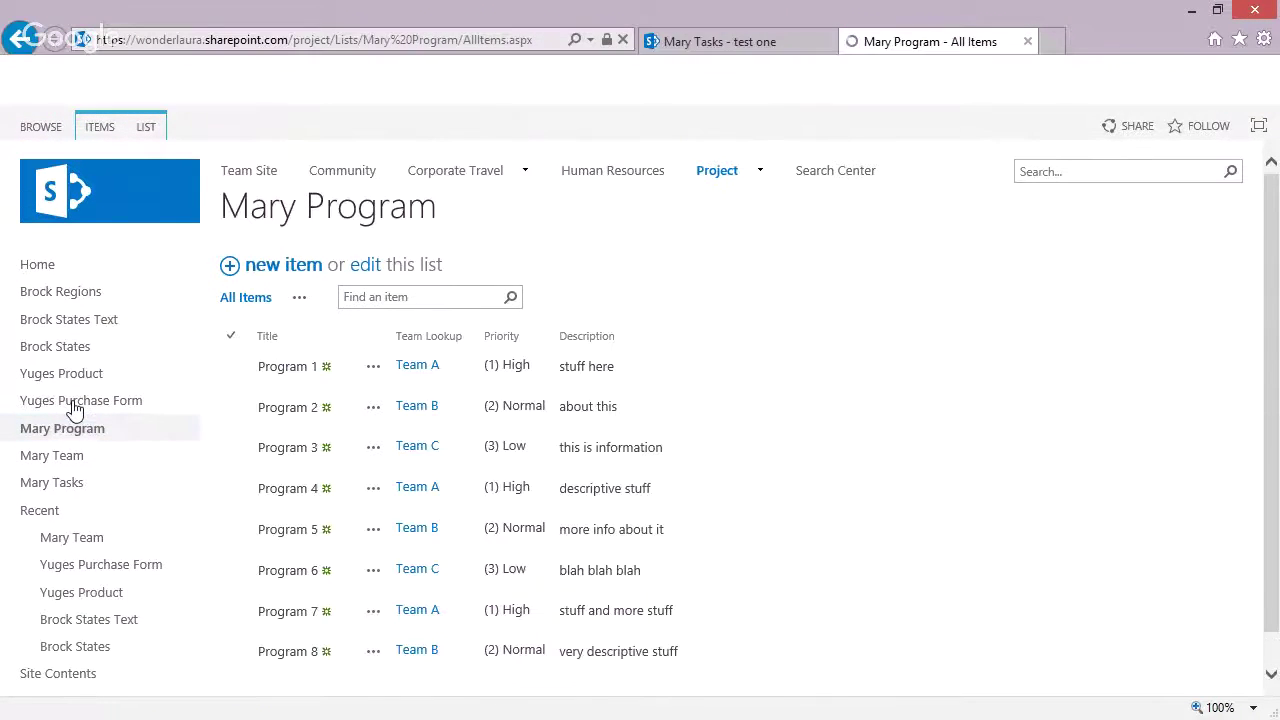
left_click(308, 498)
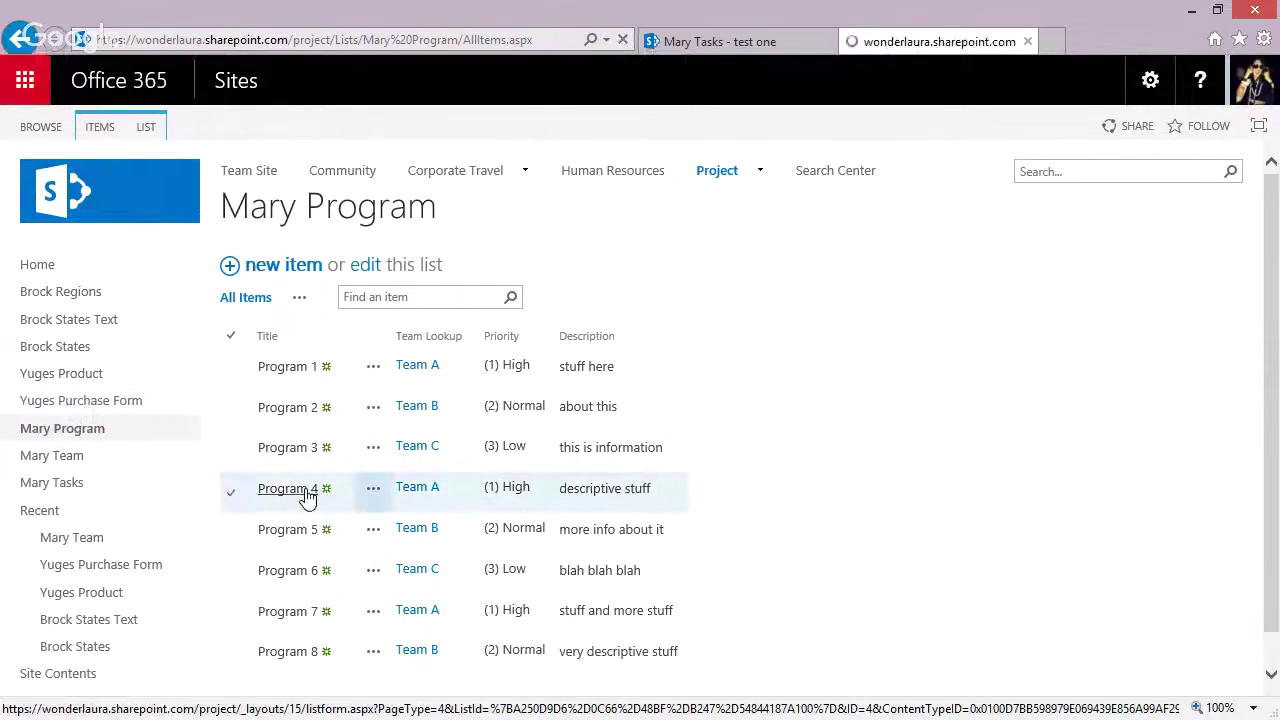
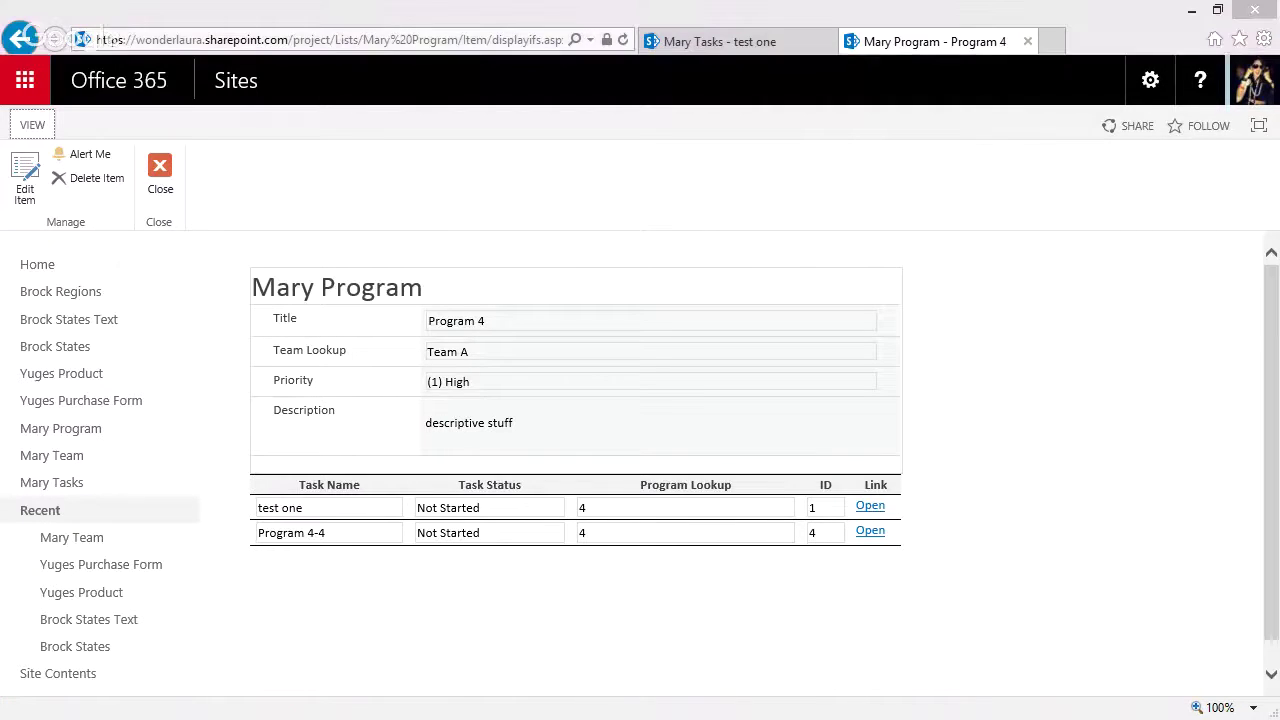
Back in InfoPath, re-enter the quotes in the Open hyperlink's address, append /dfs:myFields/dfs:dataFields/d:SharePointListItem_RW/d:ID, and check the link target.
key("alt+Tab")
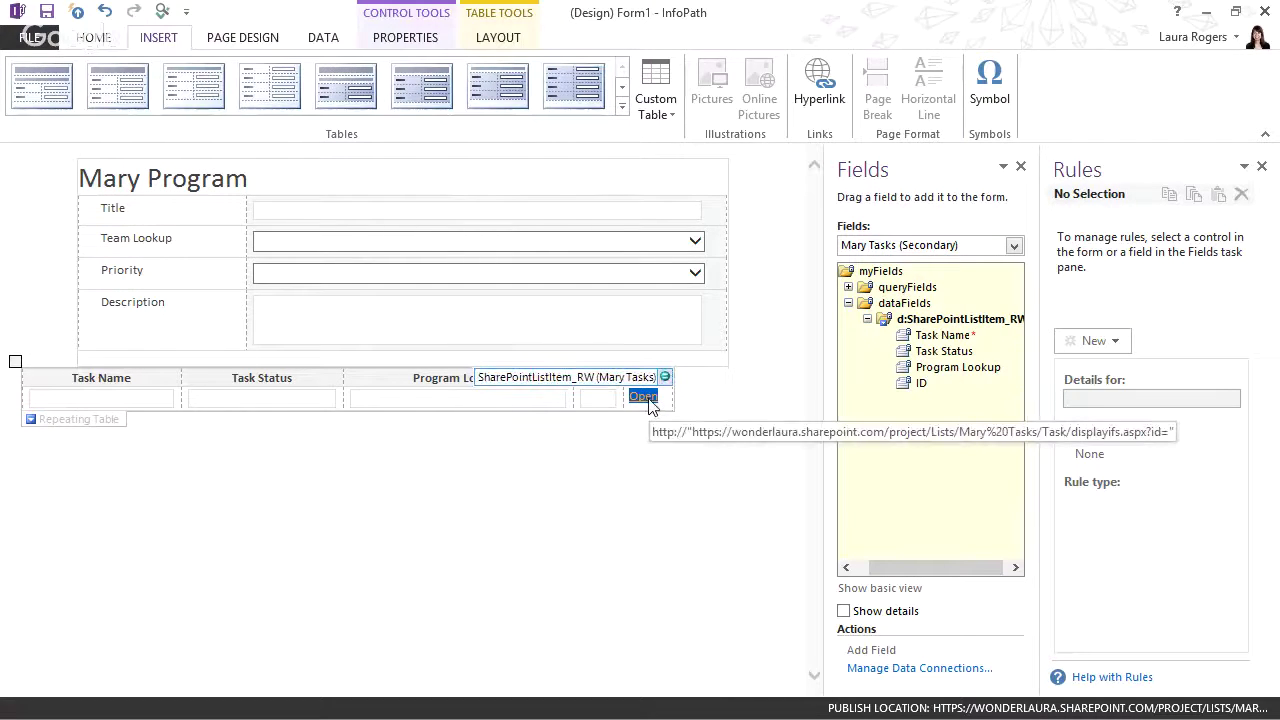
left_click(819, 82)
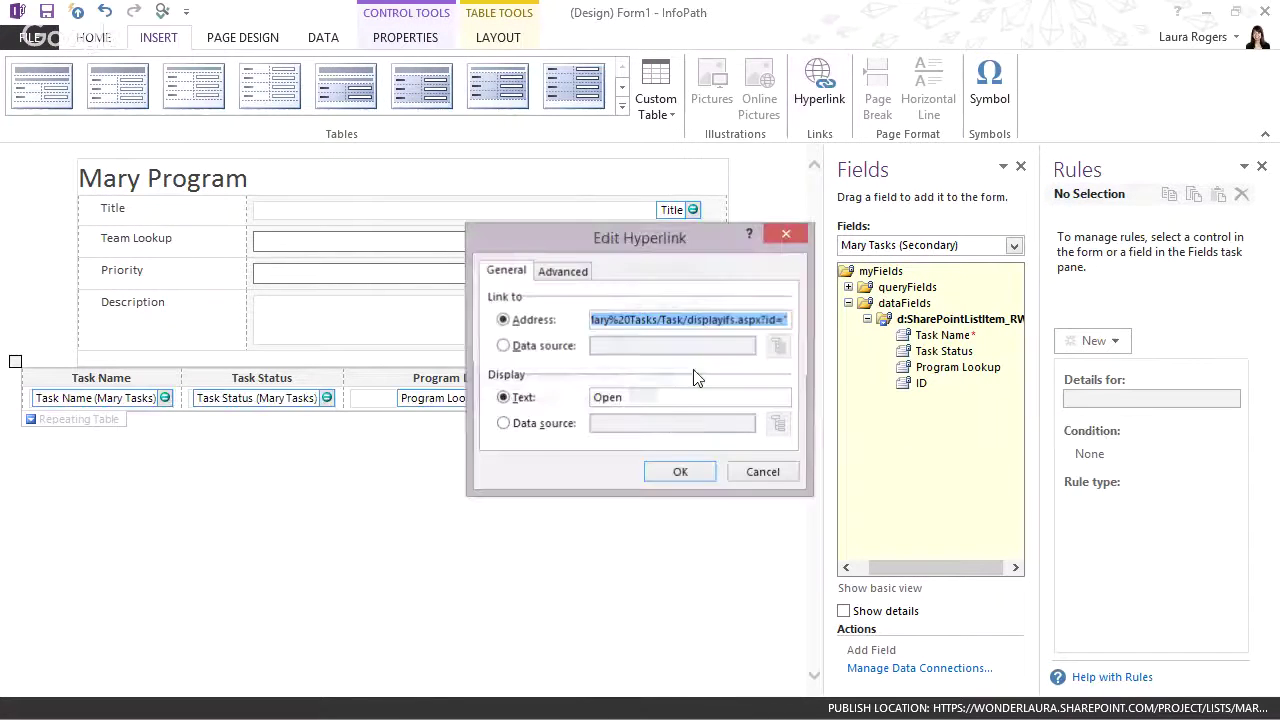
left_click(785, 320)
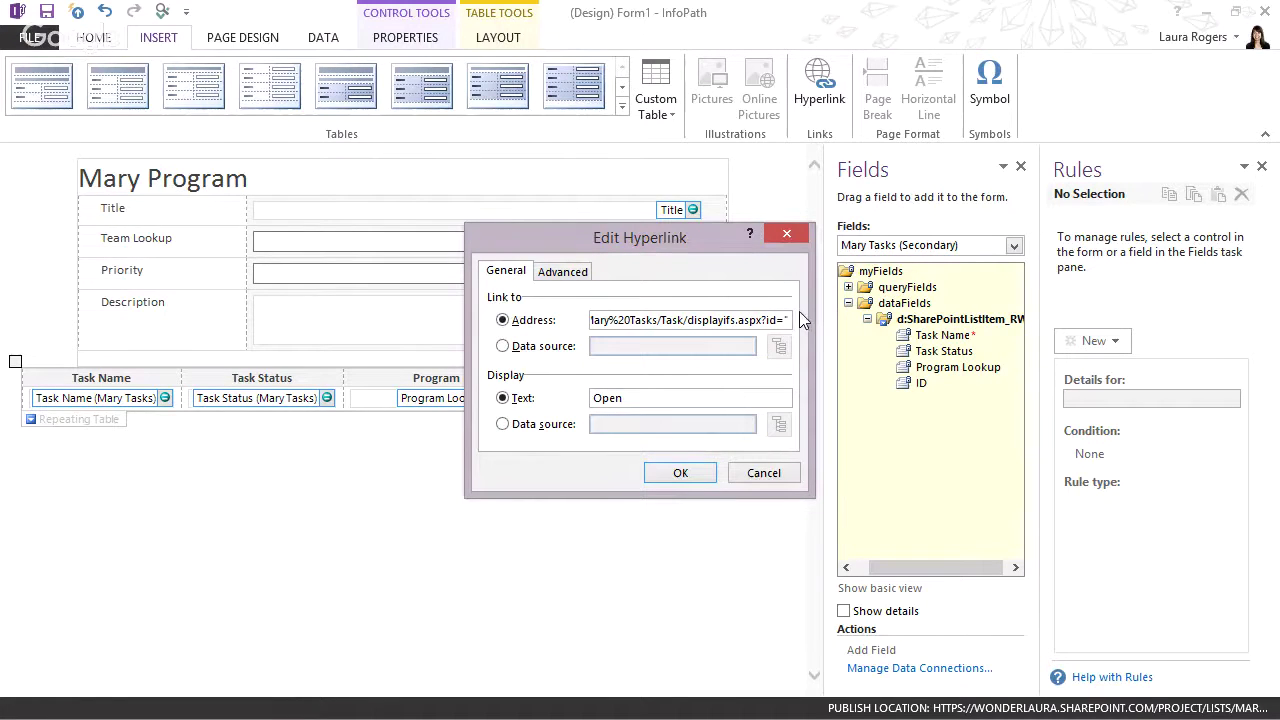
key("BackSpace")
key("Home")
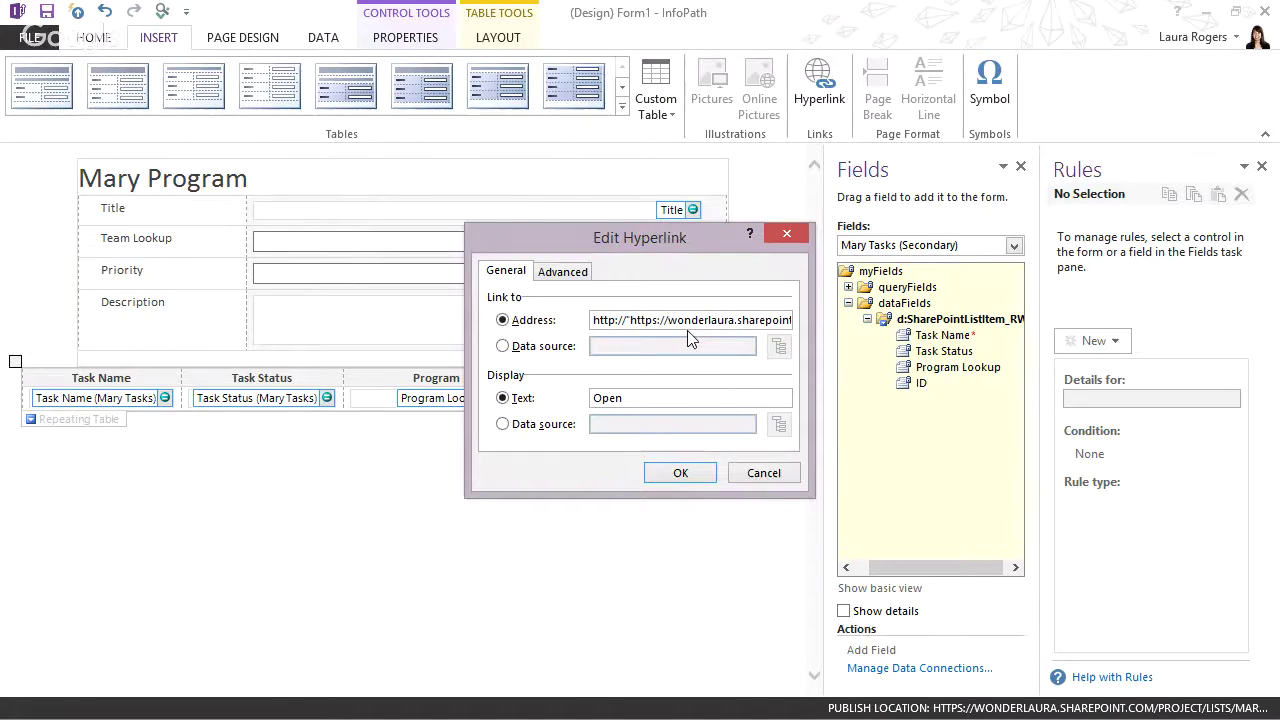
key("Delete")
key("Delete")
key("Delete")
key("Delete")
key("Delete")
key("Delete")
key("Delete")
key("Delete")
key("End")
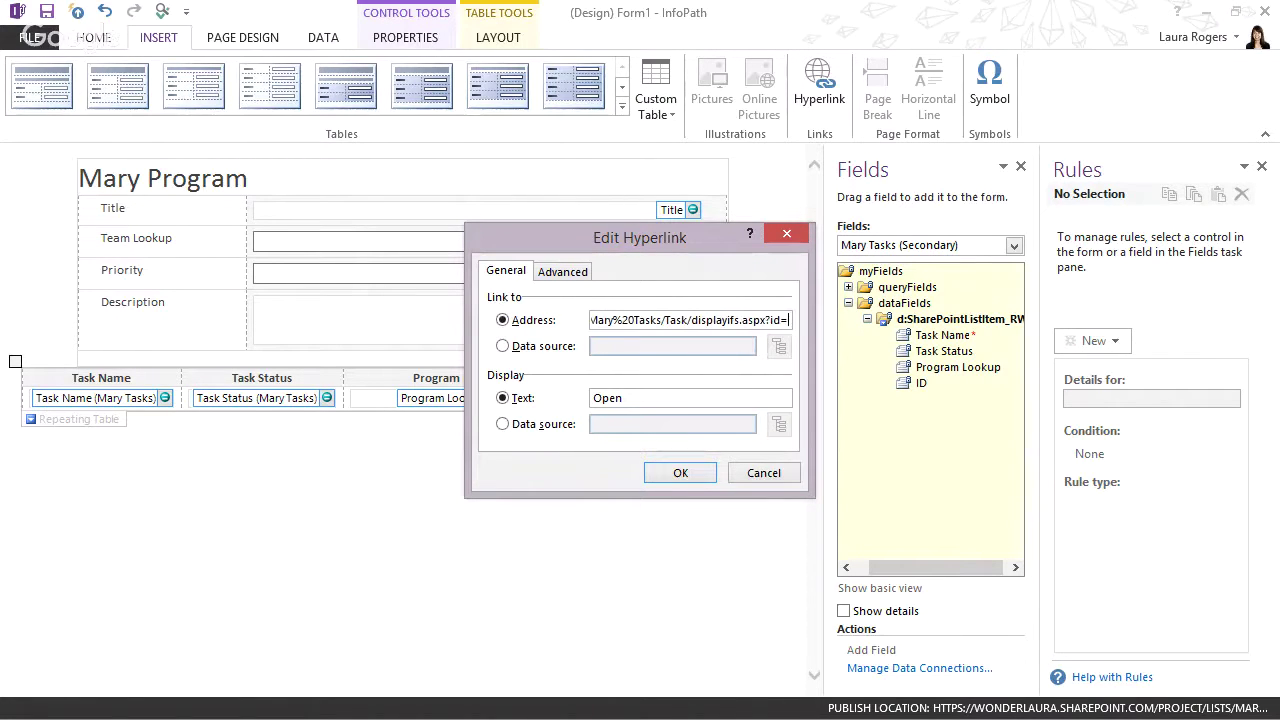
type("'")
type("taFields/d:SharePointListItem_RW/d:ID")
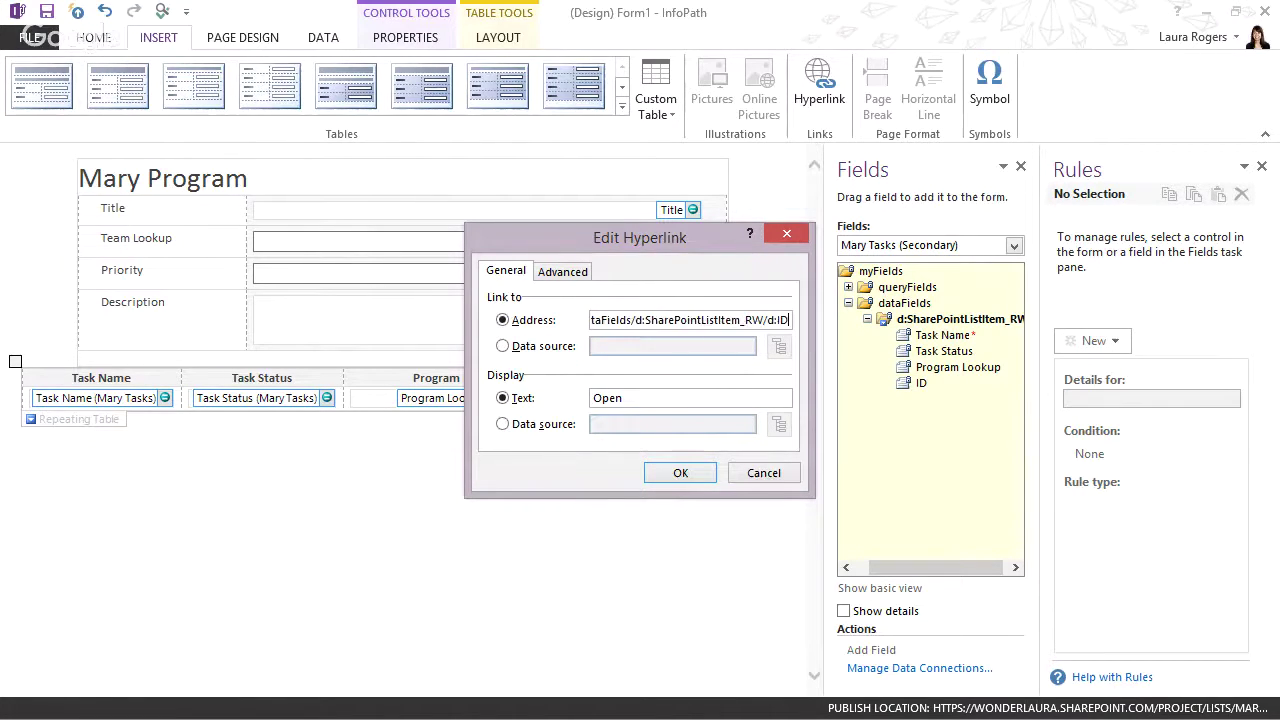
left_click(678, 473)
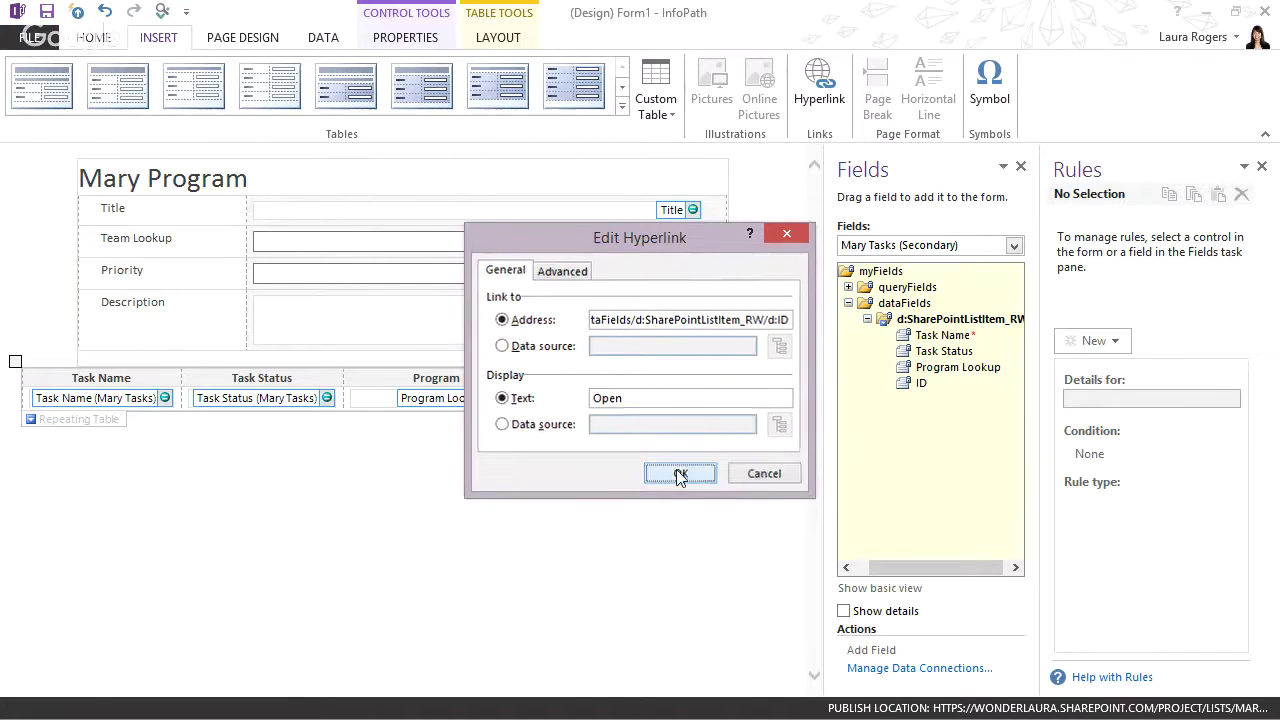
mouse_move(649, 393)
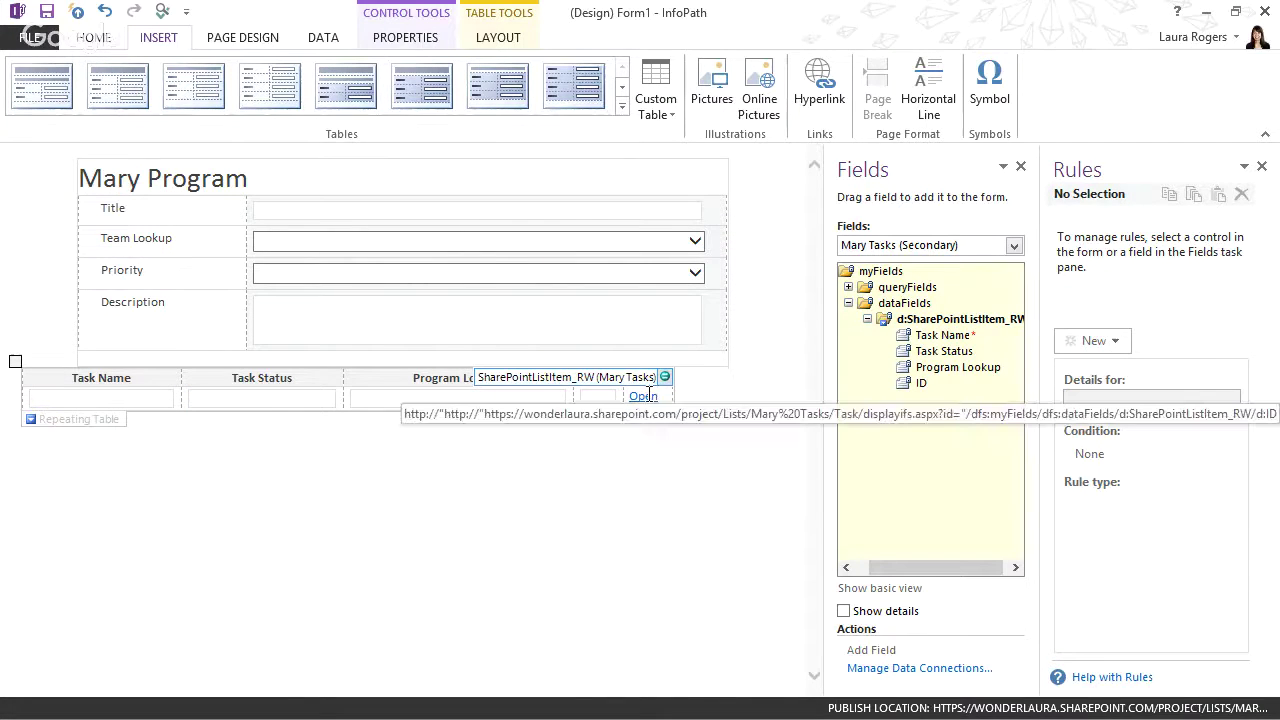
Review the address and link target of the Open hyperlink in the related-tasks table without changing it.
left_click_drag(656, 396, 628, 397)
left_click(661, 399)
left_click(805, 102)
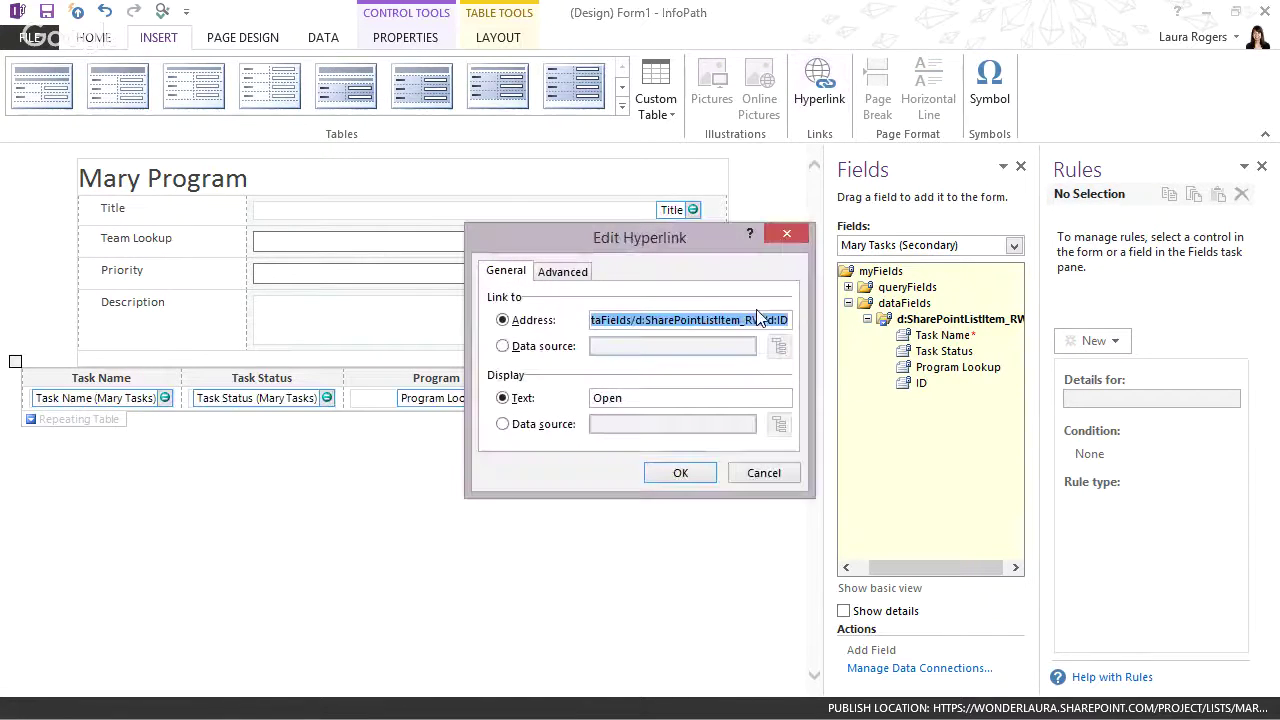
left_click(745, 476)
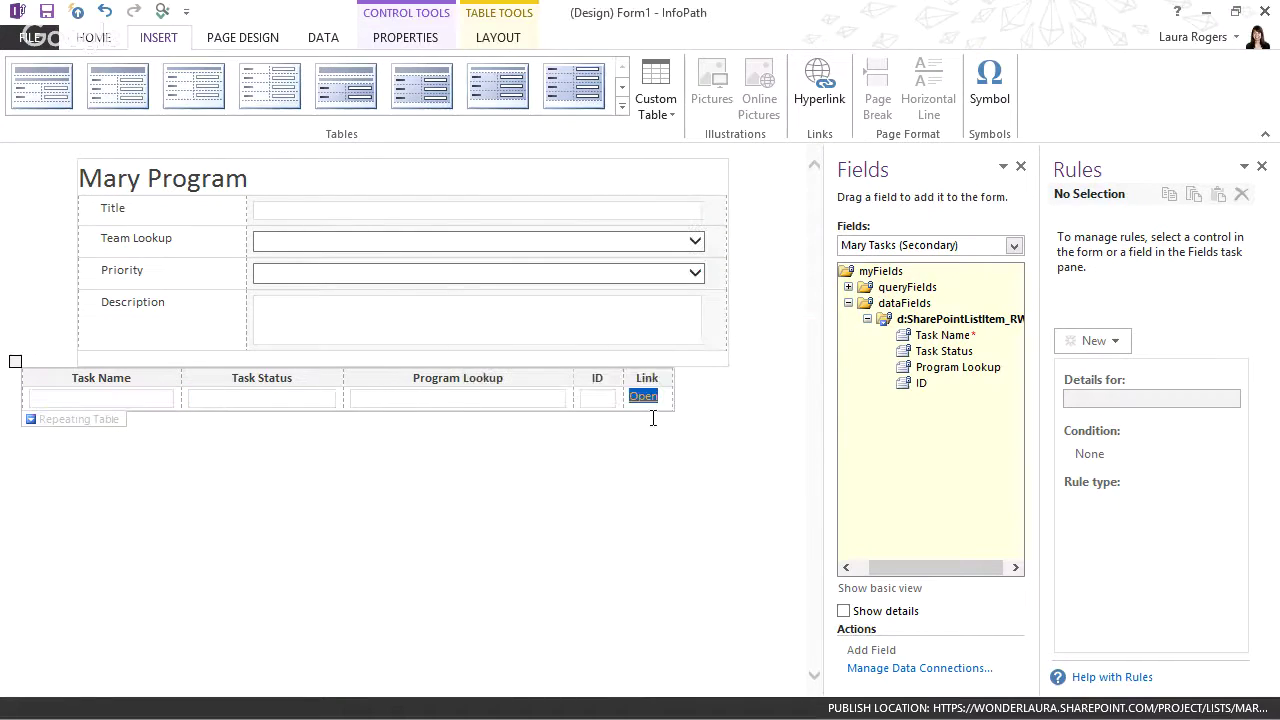
mouse_move(651, 405)
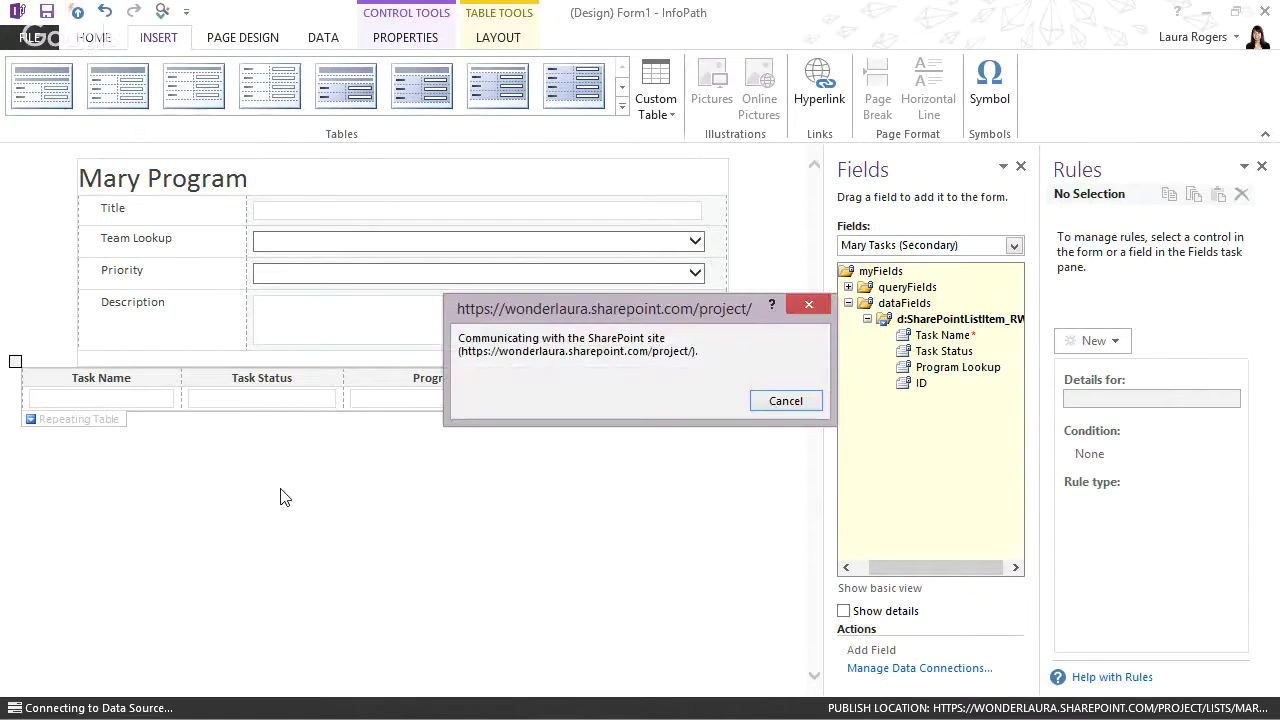
Publish the Mary Program form and reload the Program 4 page in the browser.
left_click(617, 403)
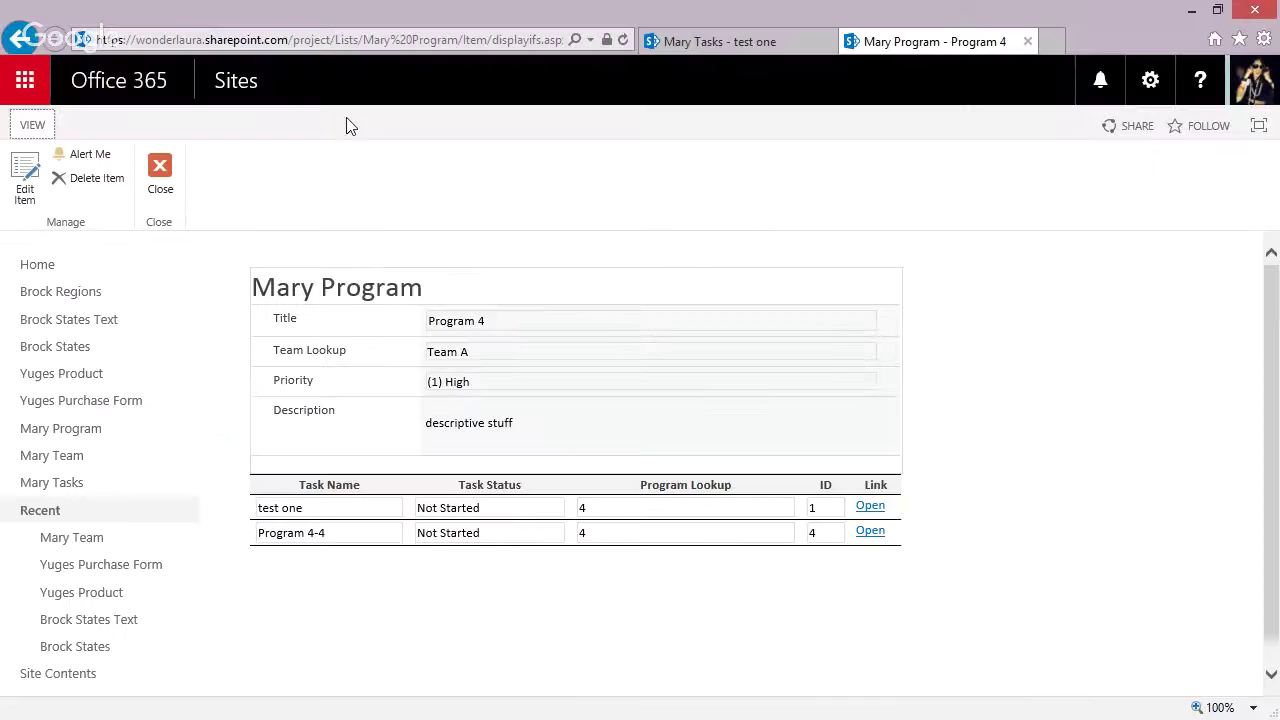
left_click(389, 38)
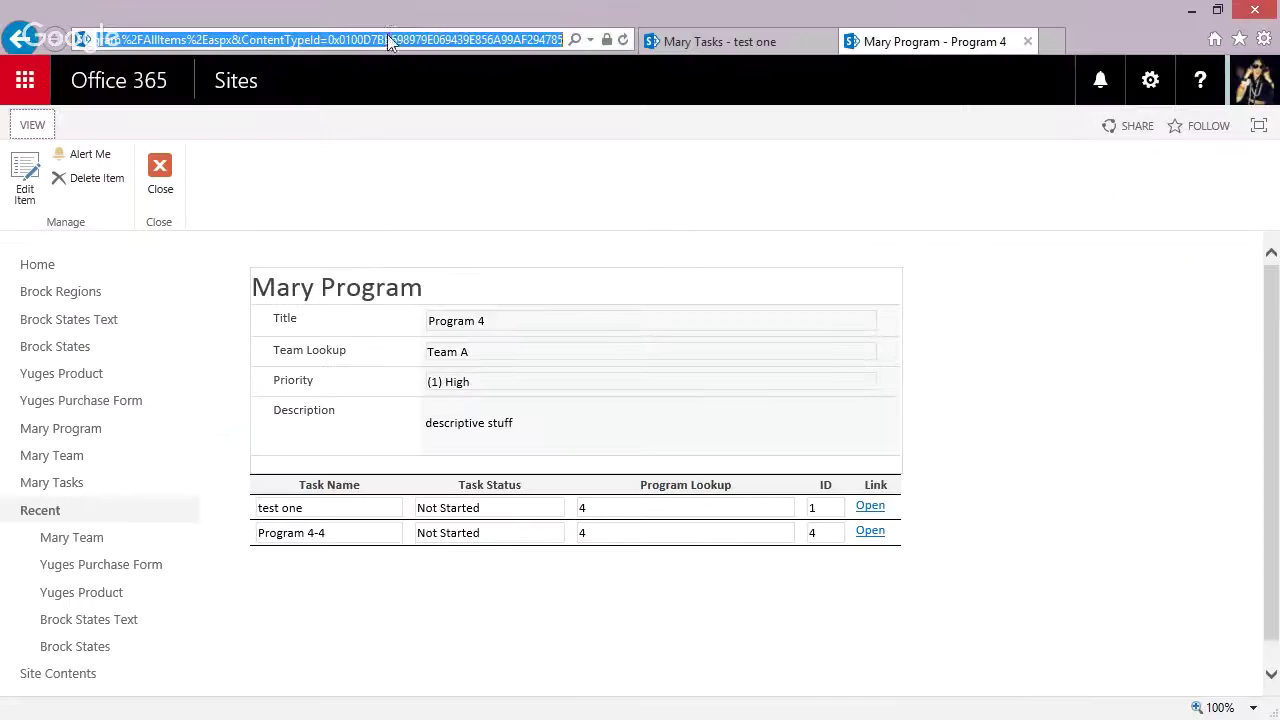
key("Return")
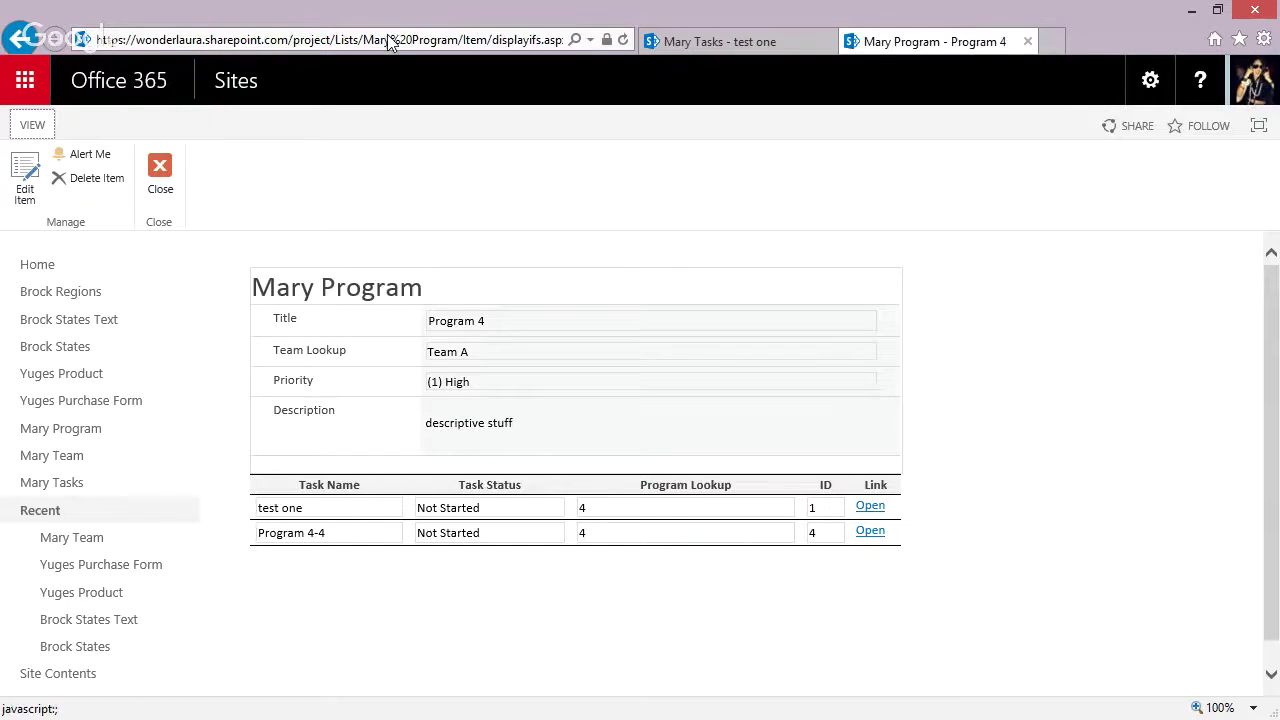
Test the Open link of the test one task, close the page it opens and return to InfoPath.
left_click(870, 507)
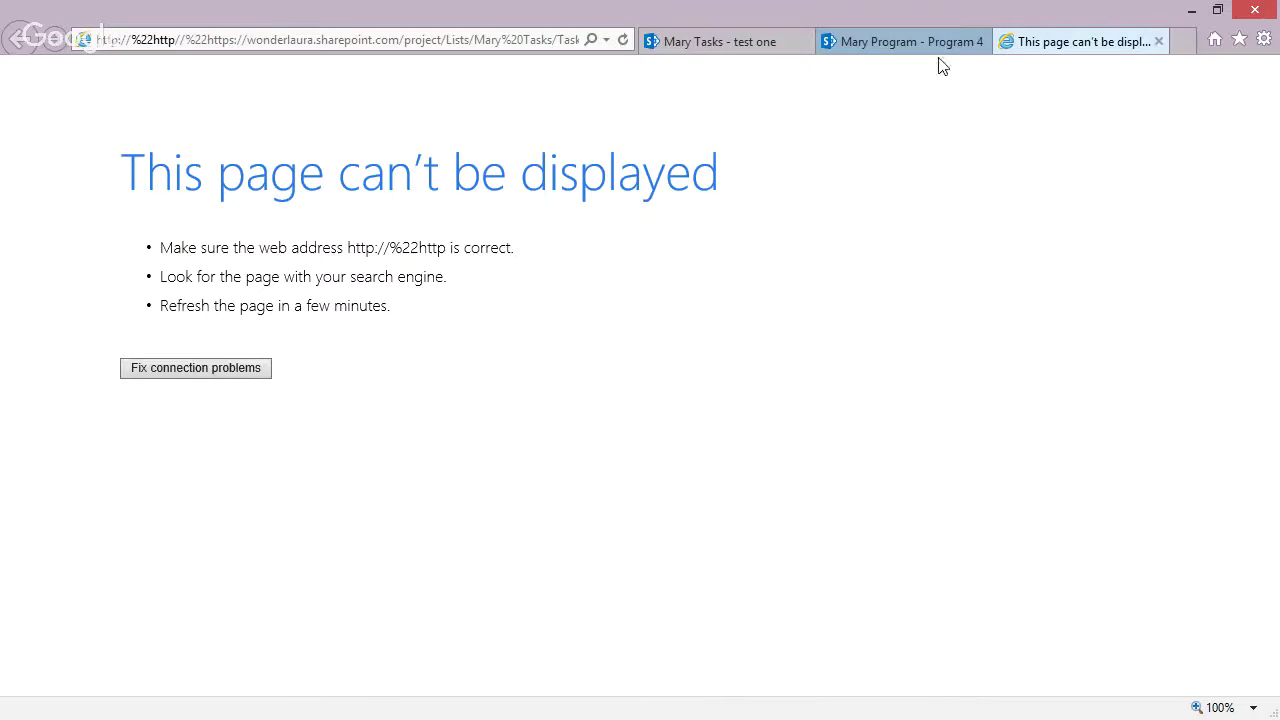
left_click(1158, 41)
left_click(1188, 12)
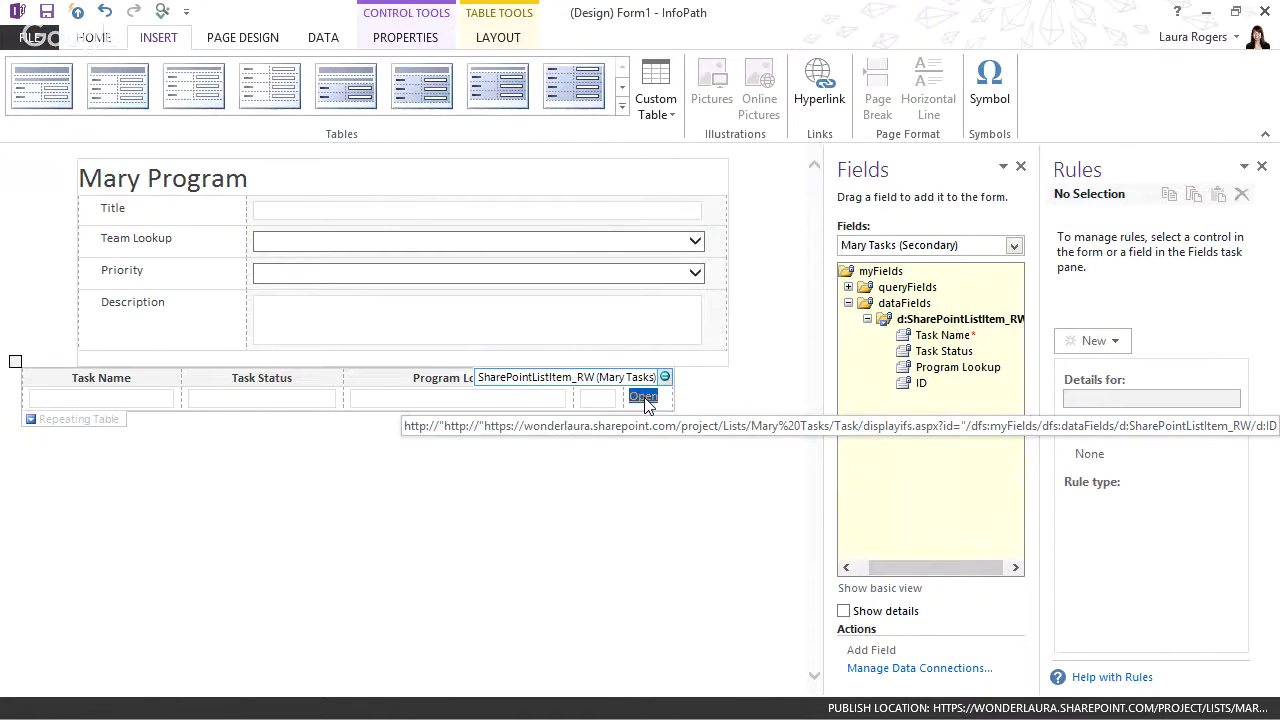
left_click(819, 88)
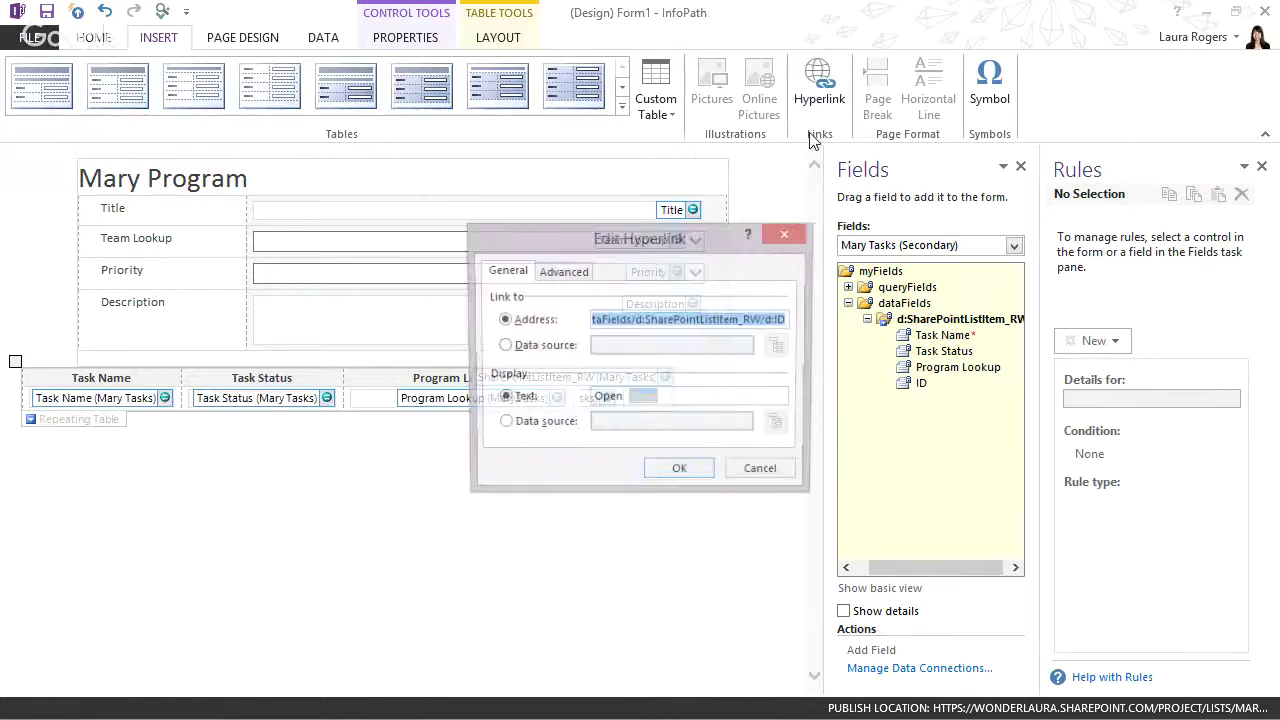
left_click(746, 320)
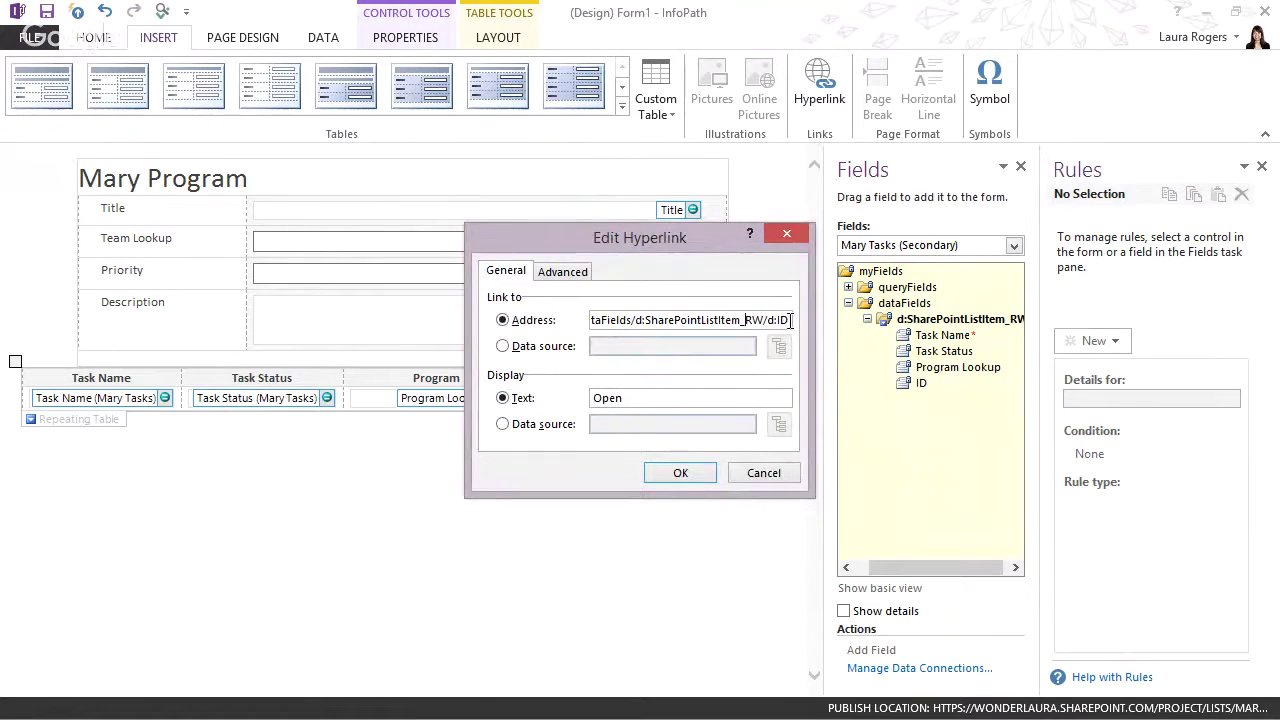
key("Home")
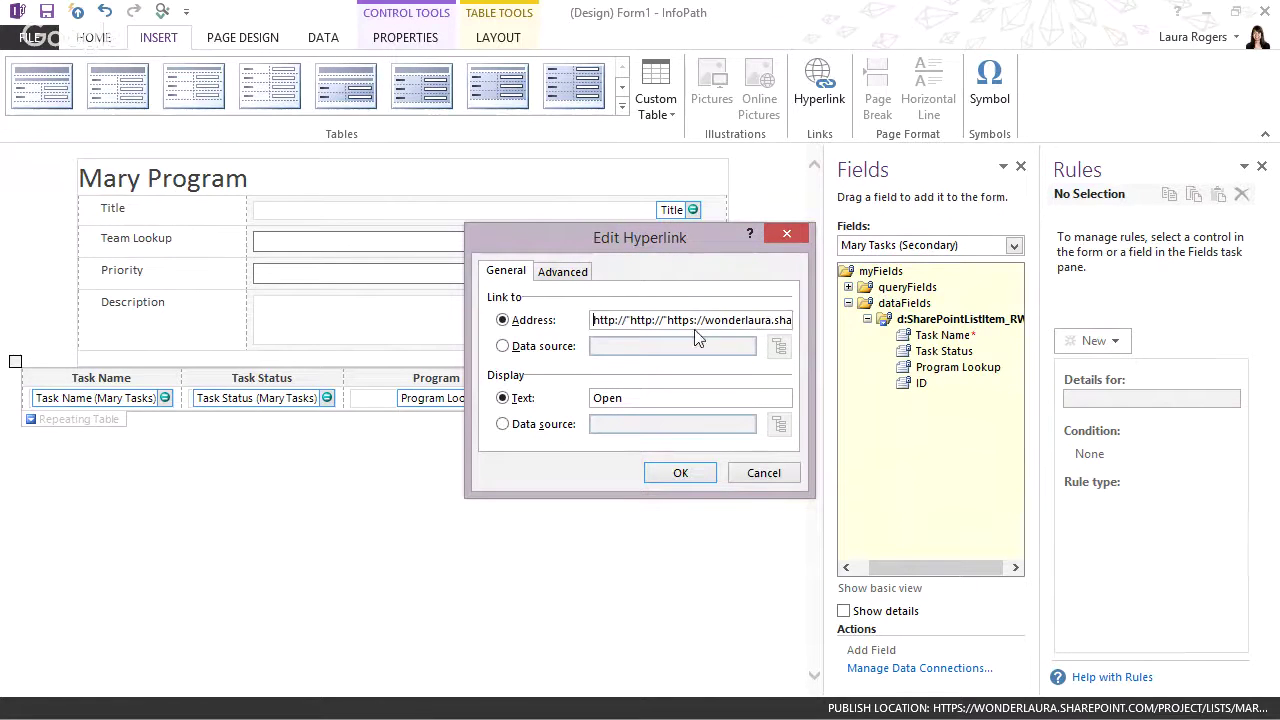
left_click(664, 320, "shift")
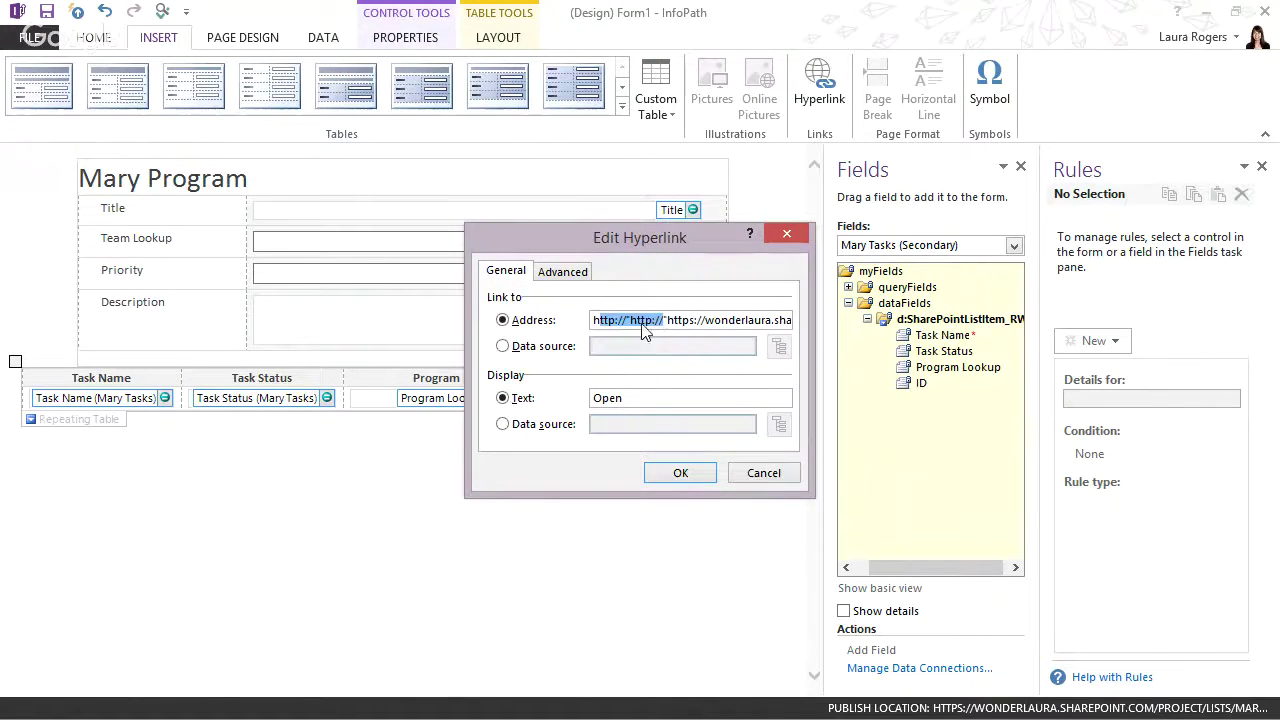
left_click_drag(666, 320, 560, 333)
key("Delete")
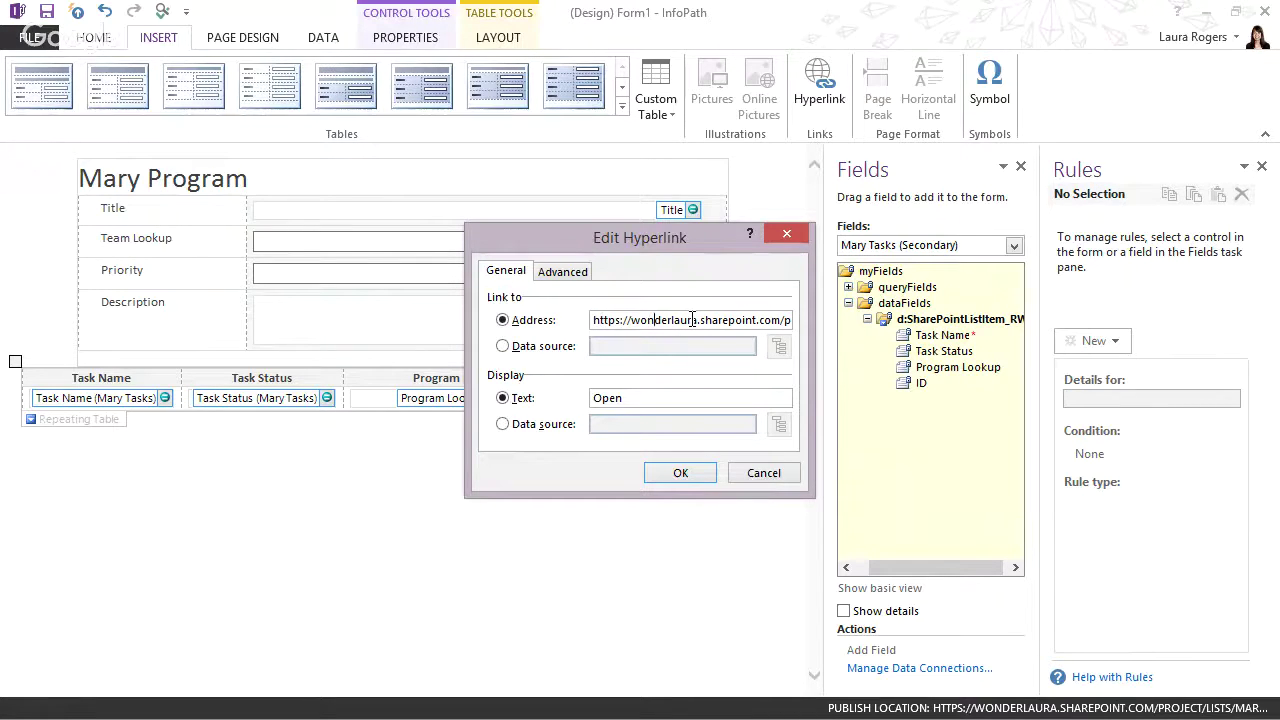
key("Right")
key("Right")
key("Right")
key("Right")
key("Right")
key("Right")
key("Right")
key("Right")
key("Right")
key("Right")
key("Right")
key("Right")
key("Right")
key("Right")
key("Right")
key("Right")
key("Right")
key("Right")
key("Right")
key("Right")
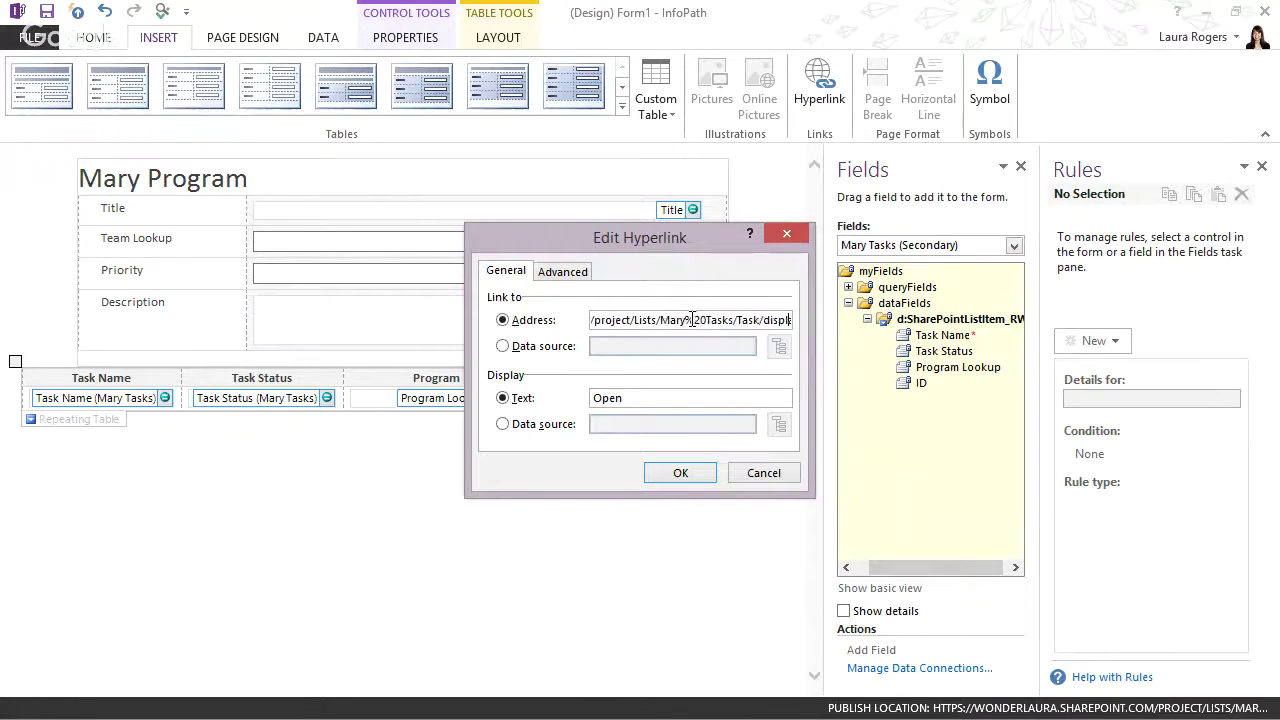
key("Right")
key("Right")
key("Right")
key("Right")
key("Right")
key("Right")
key("Right")
key("Right")
key("Right")
key("Right")
key("Right")
key("Right")
key("Right")
key("Right")
key("Right")
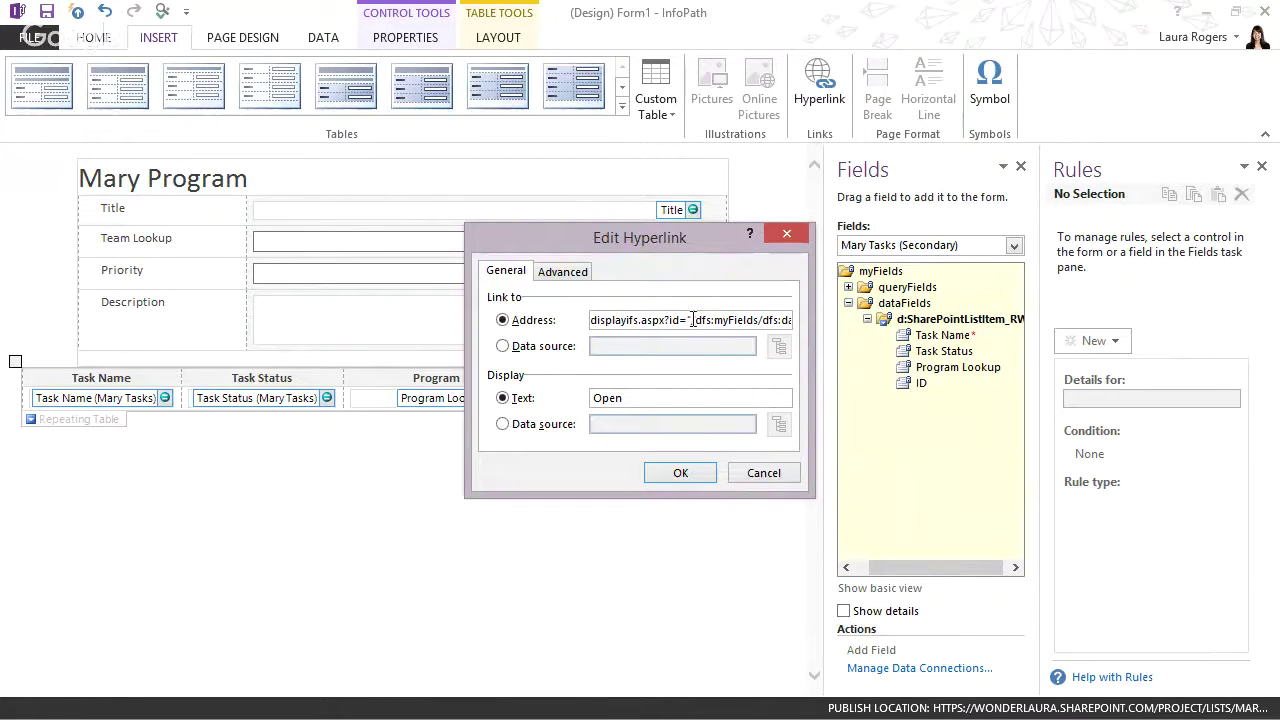
left_click(766, 474)
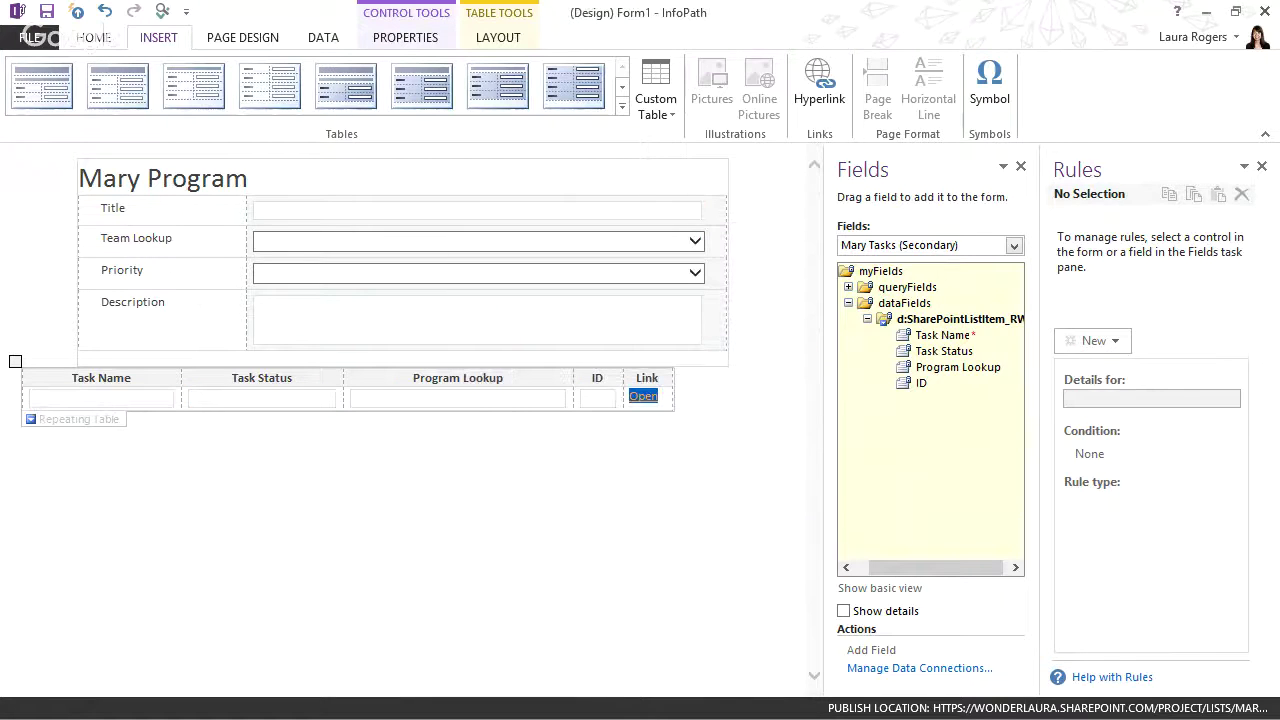